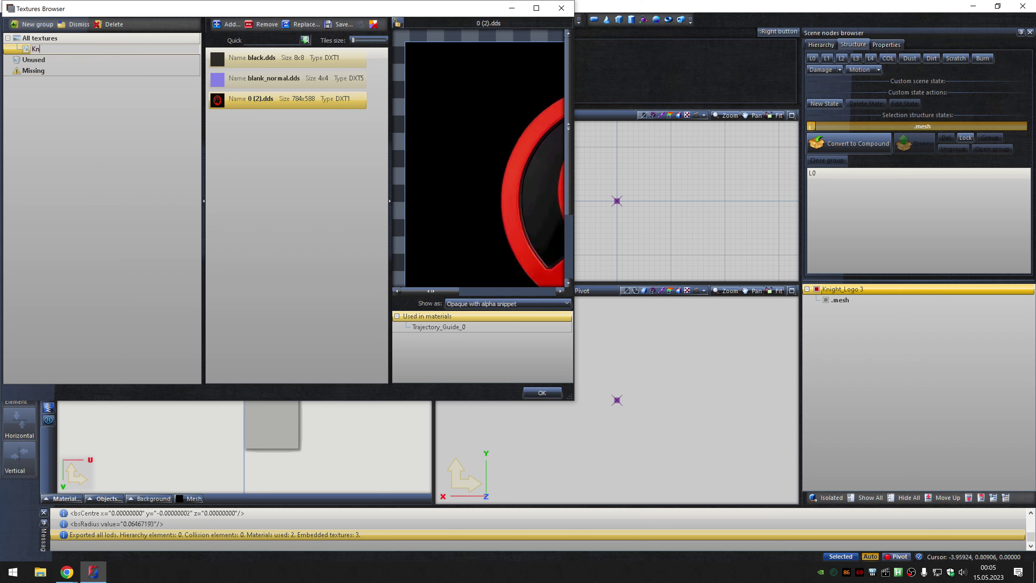
# Rename the texture group as Knight_Logo 3.ydr and replace its 0 (2).dds texture with 0 (3).dds.
pyautogui.doubleClick(312, 100)
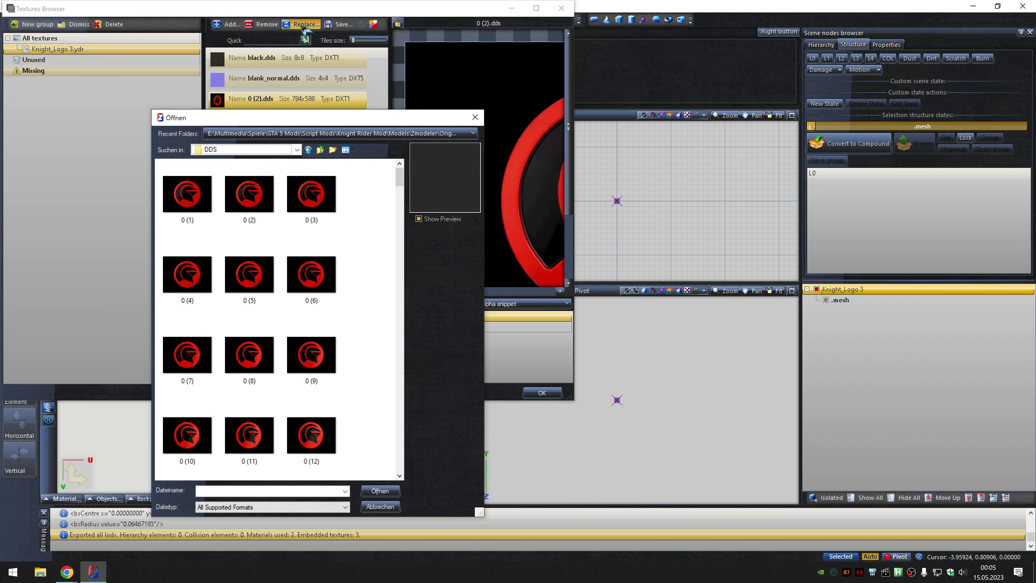
pyautogui.doubleClick(305, 197)
pyautogui.click(542, 393)
# Export the Knight_Logo 3 node through Multiple Export with the ydr extension.
pyautogui.click(181, 19)
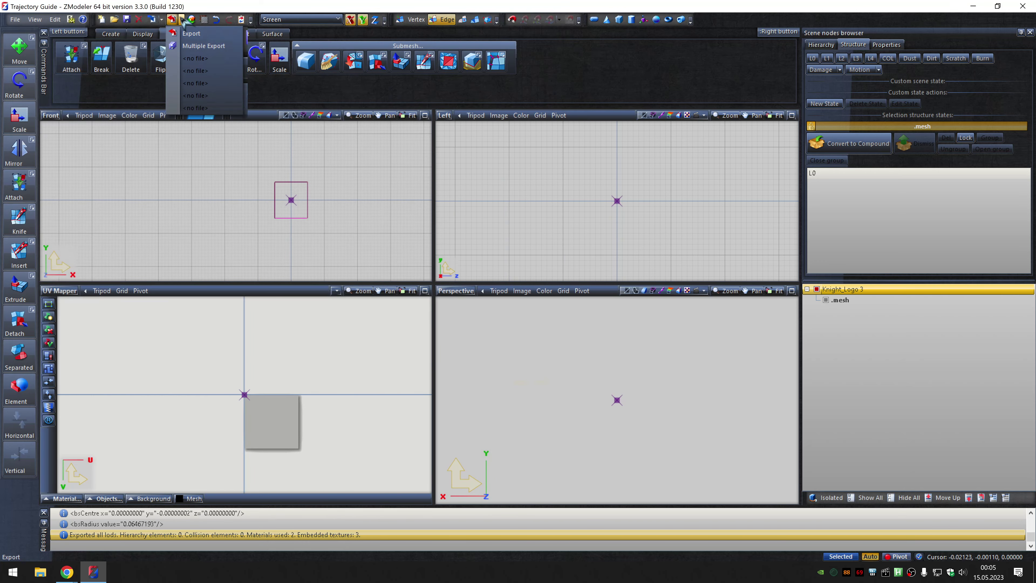
pyautogui.click(196, 61)
pyautogui.click(603, 187)
pyautogui.click(596, 198)
pyautogui.click(518, 469)
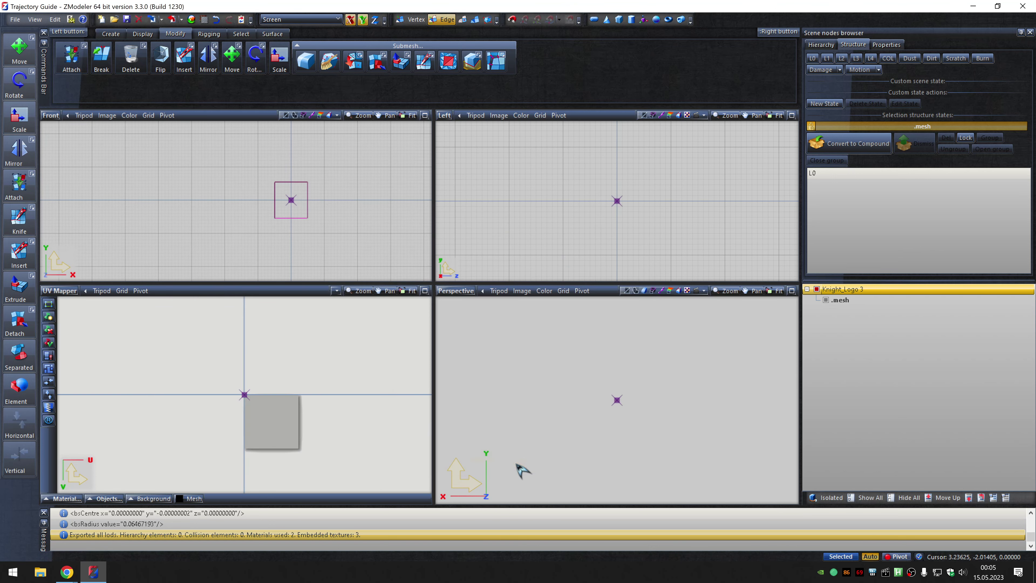
# Rename the root node Knight_Logo 4 and its texture group Knight_Logo 4.ydr, replacing the logo texture with 0 (4).dds.
pyautogui.click(840, 289)
pyautogui.click(204, 19)
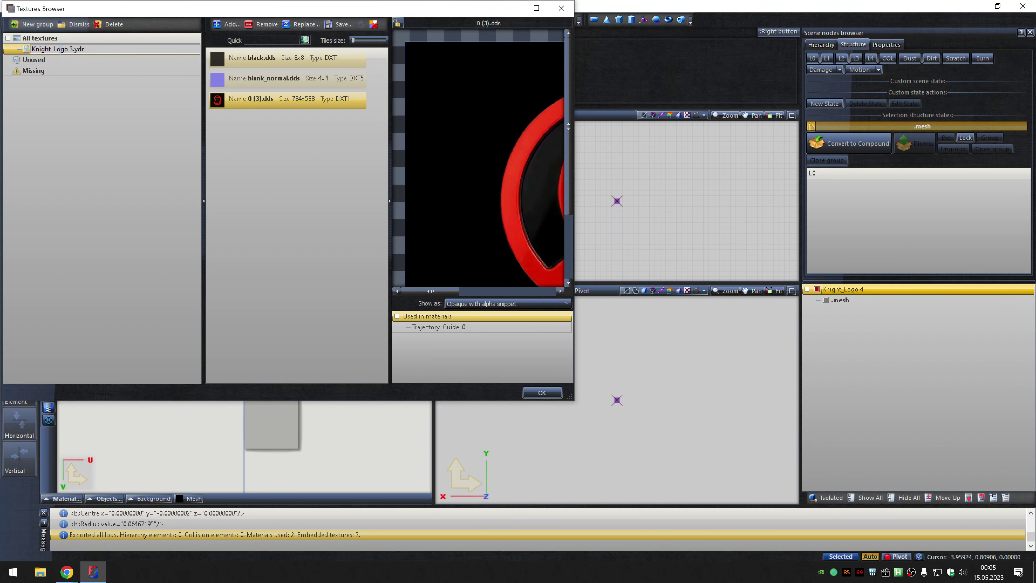
pyautogui.click(305, 24)
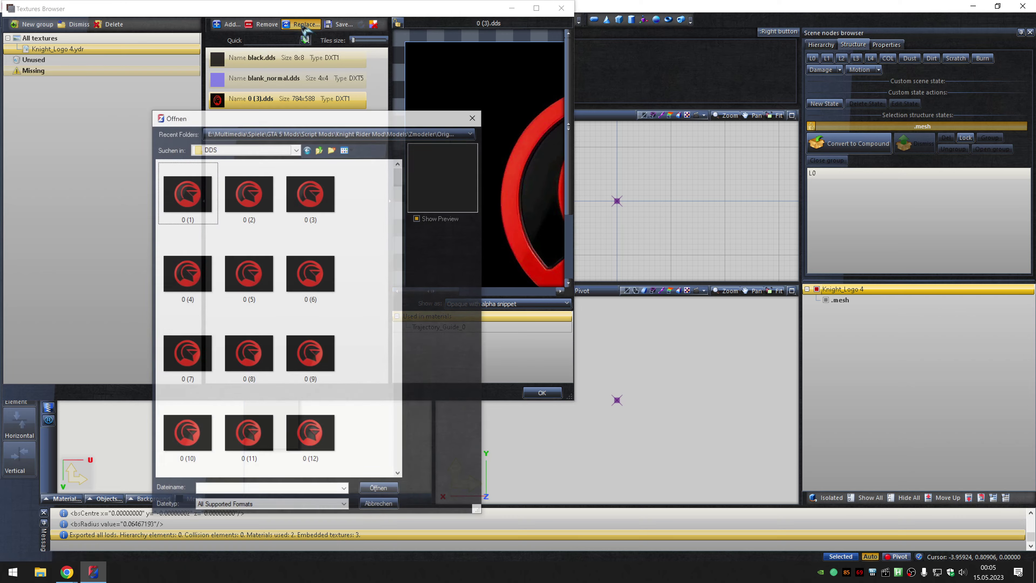
pyautogui.click(249, 273)
pyautogui.click(383, 493)
pyautogui.click(543, 393)
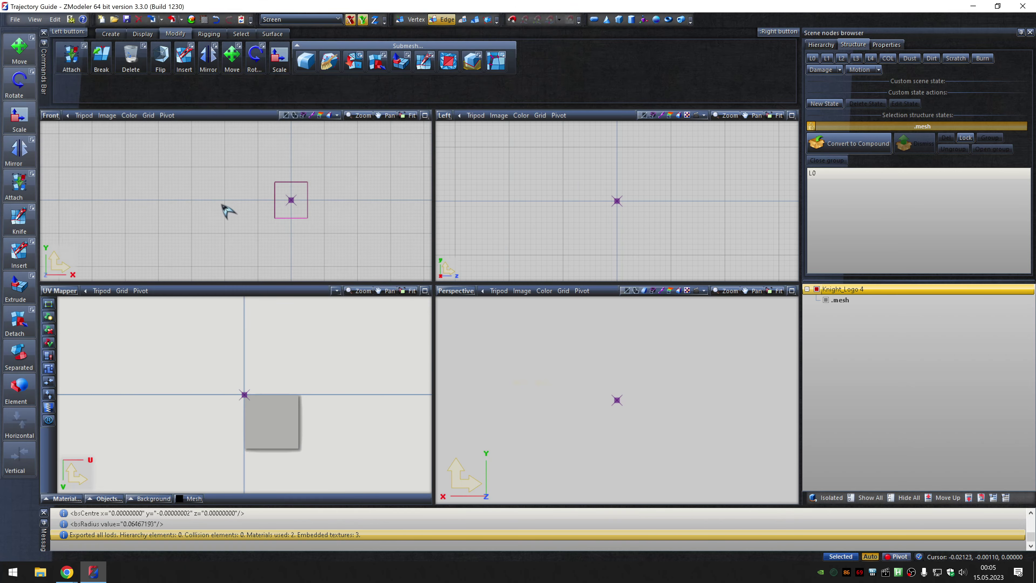
# Export the Knight_Logo 4 node through Multiple Export with the ydr extension.
pyautogui.click(181, 20)
pyautogui.click(204, 48)
pyautogui.click(602, 187)
pyautogui.click(593, 205)
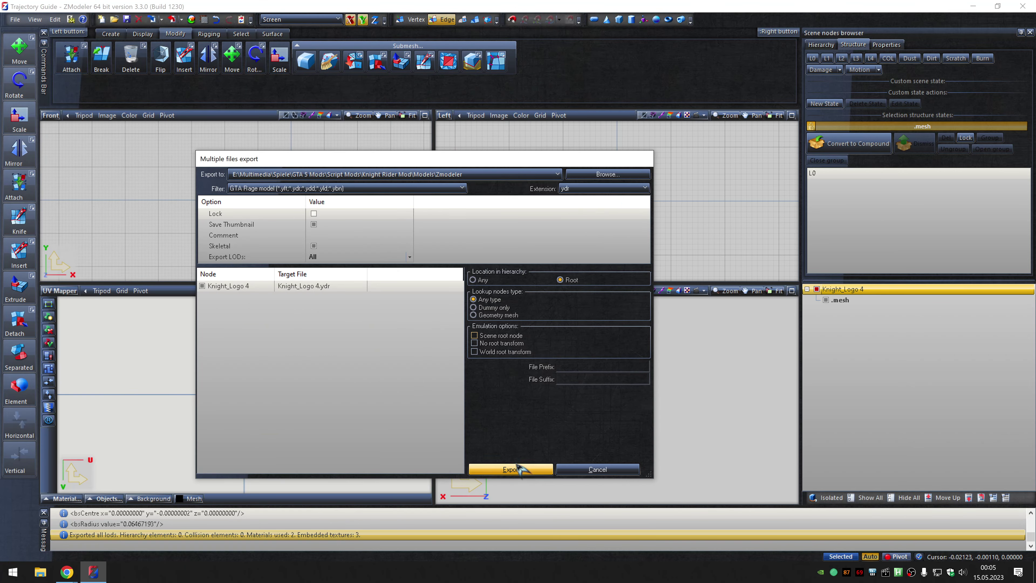
pyautogui.click(516, 469)
# Rename the root node Knight_Logo 5 and its texture group Knight_Logo 5.ydr, replacing the logo texture with 0 (5).dds.
pyautogui.click(967, 288)
pyautogui.click(204, 19)
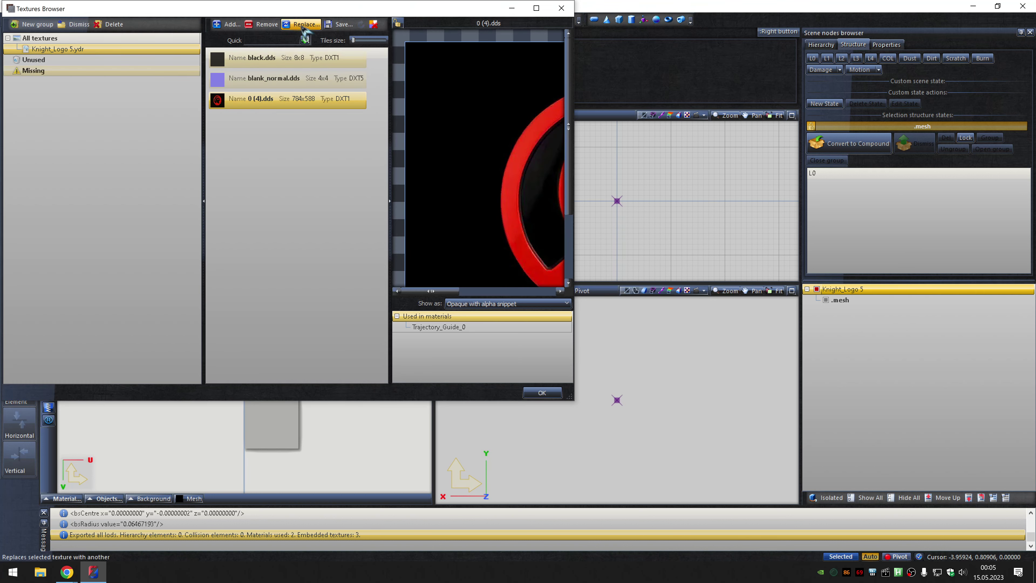
pyautogui.click(303, 25)
pyautogui.click(380, 491)
pyautogui.click(542, 392)
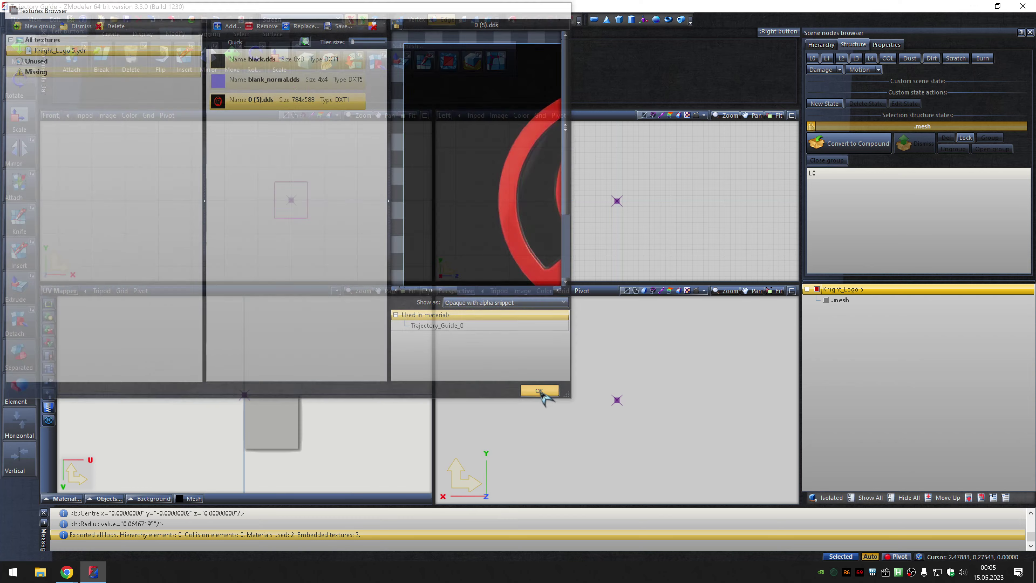
# Export the Knight_Logo 5 node through Multiple Export with the ydr extension.
pyautogui.click(181, 19)
pyautogui.click(203, 45)
pyautogui.click(591, 200)
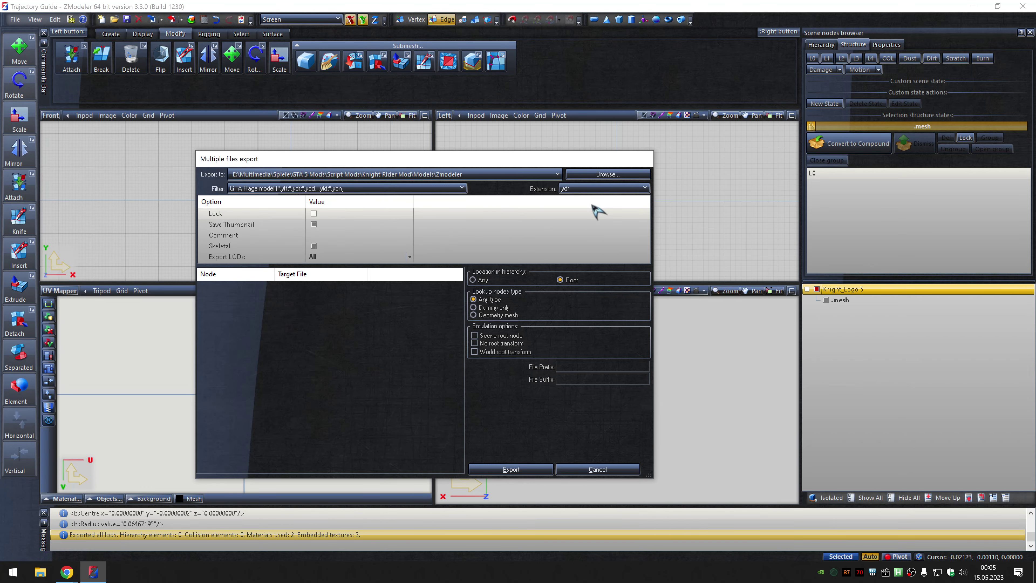
pyautogui.click(505, 466)
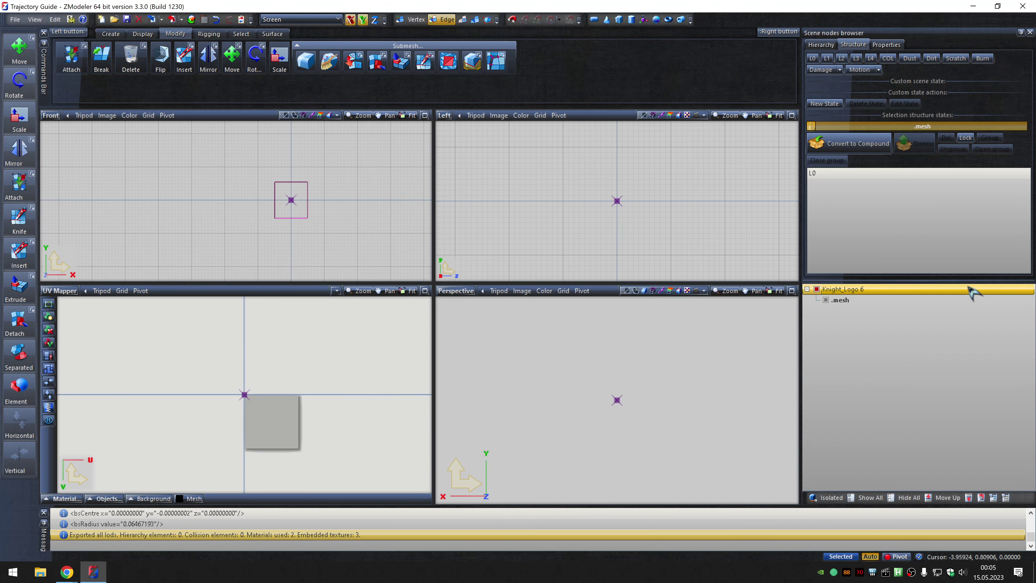
# Rename the texture group as Knight_Logo 6.ydr and replace its logo texture with 0 (6).dds.
pyautogui.click(204, 19)
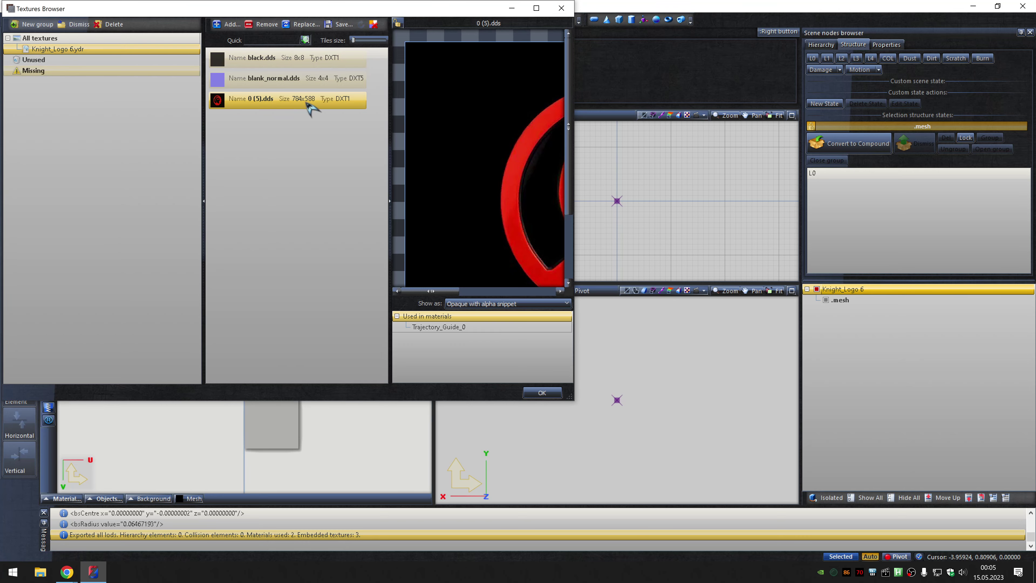
pyautogui.click(303, 24)
pyautogui.press('Escape')
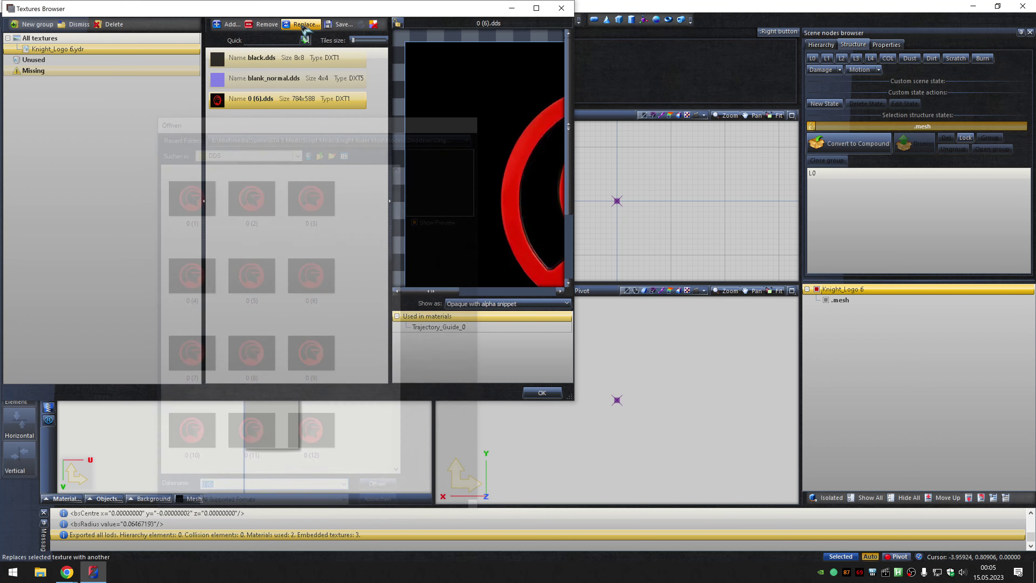
pyautogui.click(540, 393)
# Export the Knight_Logo 6 node through Multiple Export with the ydr extension.
pyautogui.click(181, 19)
pyautogui.click(196, 45)
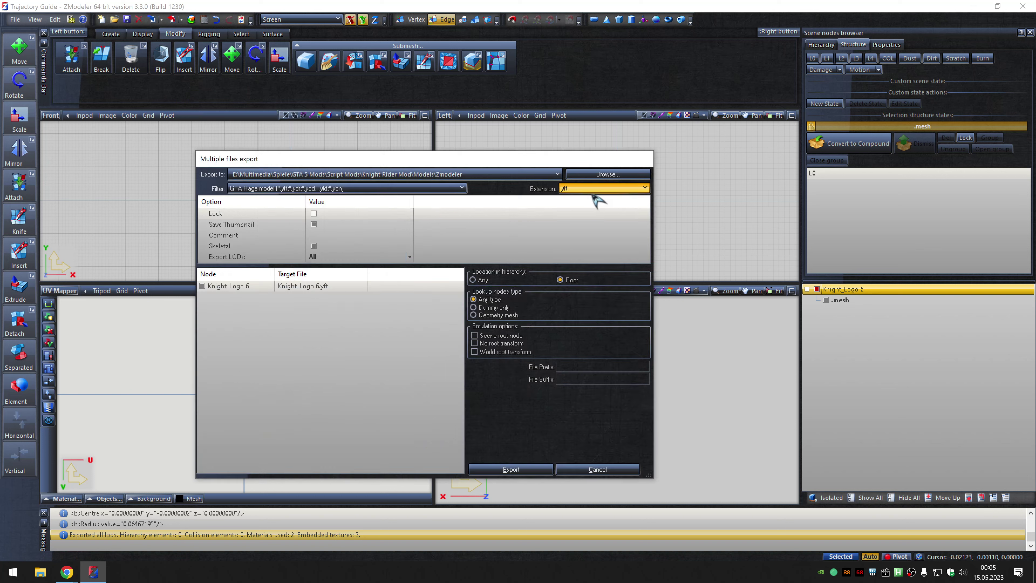
pyautogui.click(510, 466)
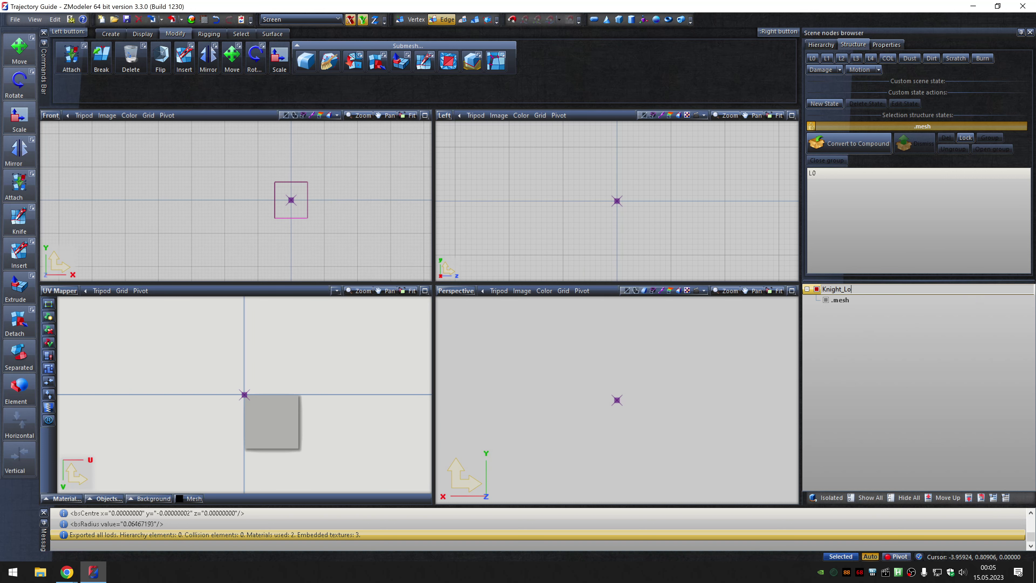
# Rename the root node Knight_Logo 7 and its texture group Knight_Logo 7.ydr, replacing the logo texture with 0 (7).dds.
pyautogui.click(204, 20)
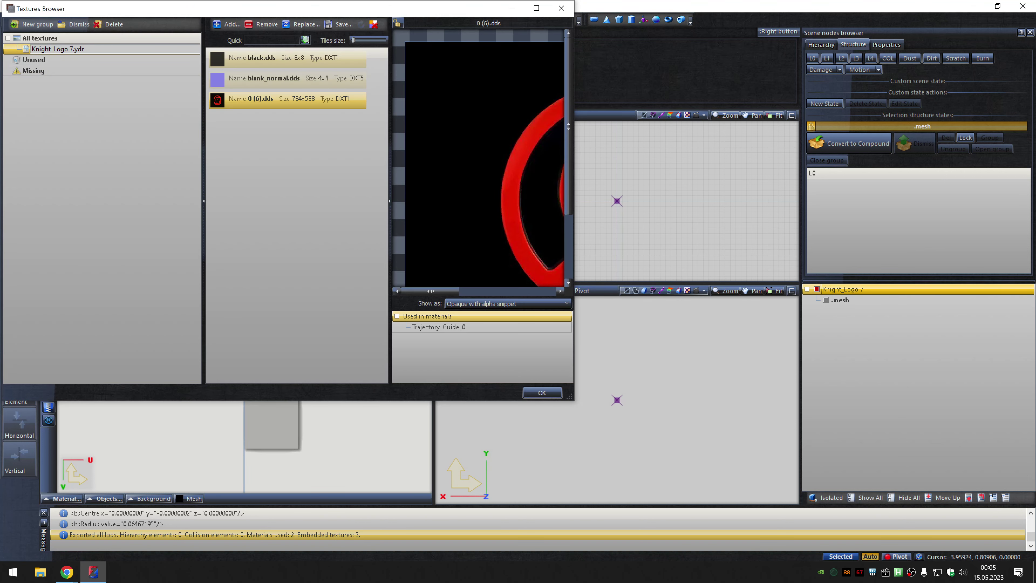
pyautogui.click(302, 24)
pyautogui.write('0 (7).dds')
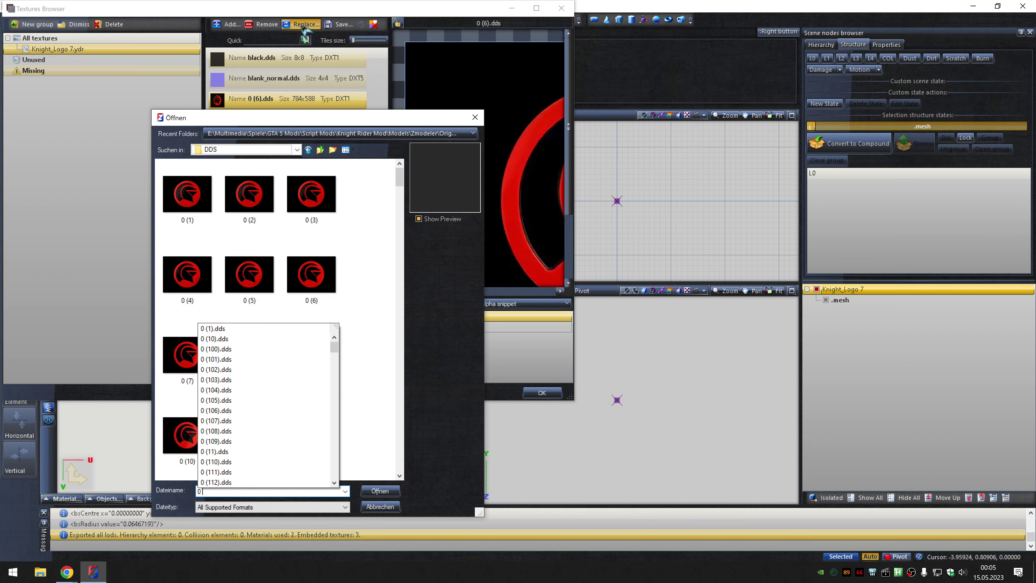
pyautogui.press('Return')
pyautogui.click(542, 392)
# Export the Knight_Logo 7 node through Multiple Export with the ydr extension.
pyautogui.click(182, 22)
pyautogui.click(196, 33)
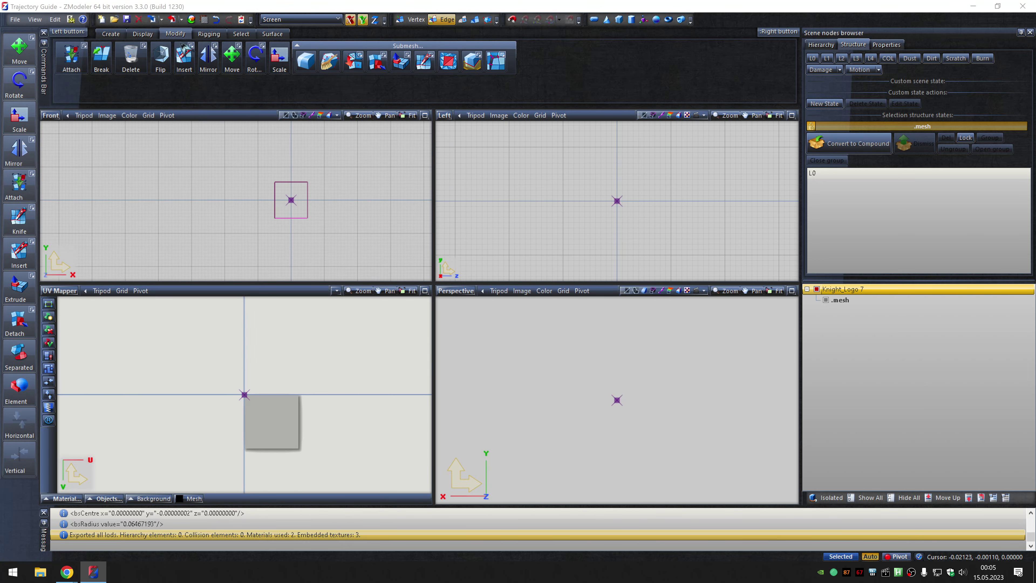
pyautogui.click(596, 193)
pyautogui.click(587, 203)
pyautogui.click(507, 463)
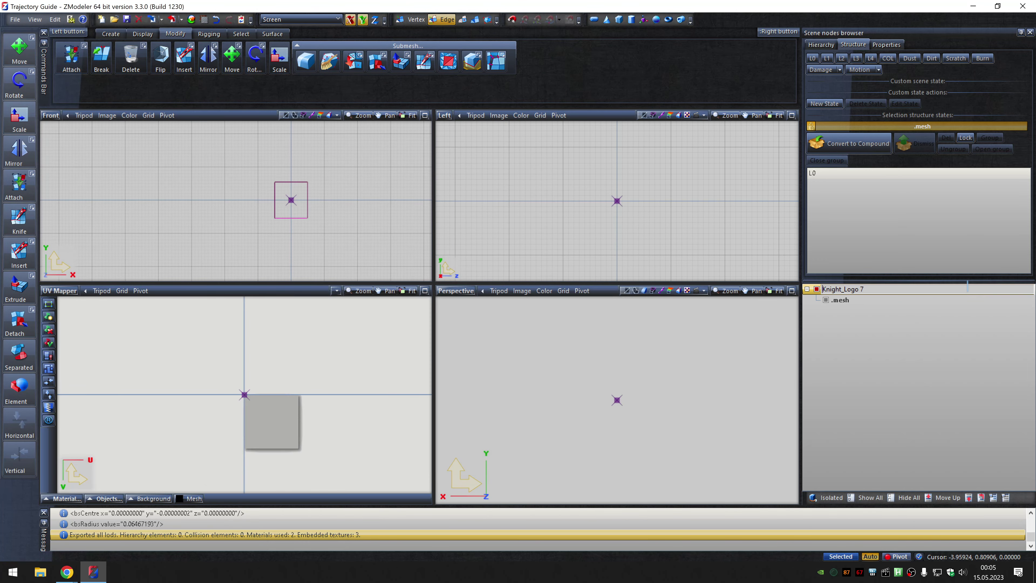
# Rename the root node Knight_Logo 8 and its texture group Knight_Logo 8.ydr, replacing the logo texture with 0 (8).dds.
pyautogui.click(204, 19)
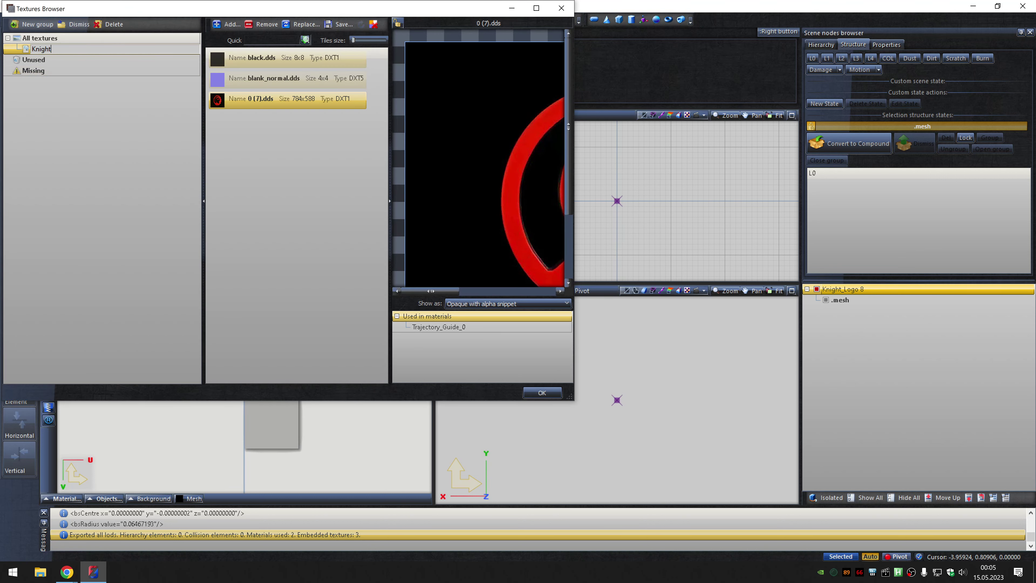
pyautogui.doubleClick(312, 100)
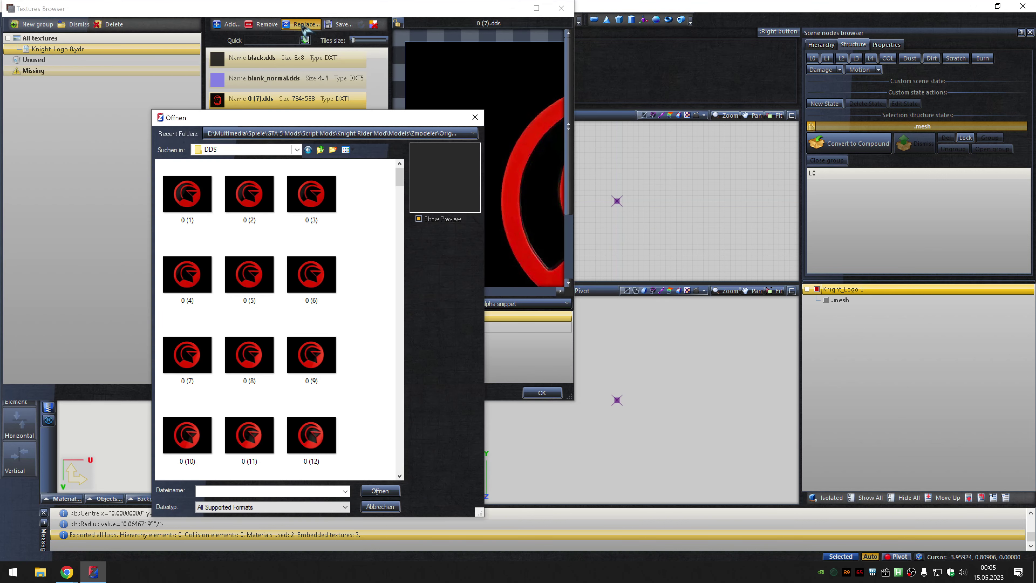
pyautogui.write('0 (8)')
pyautogui.press('Return')
pyautogui.click(543, 393)
# Export the Knight_Logo 8 node through Multiple Export with the ydr extension.
pyautogui.click(180, 19)
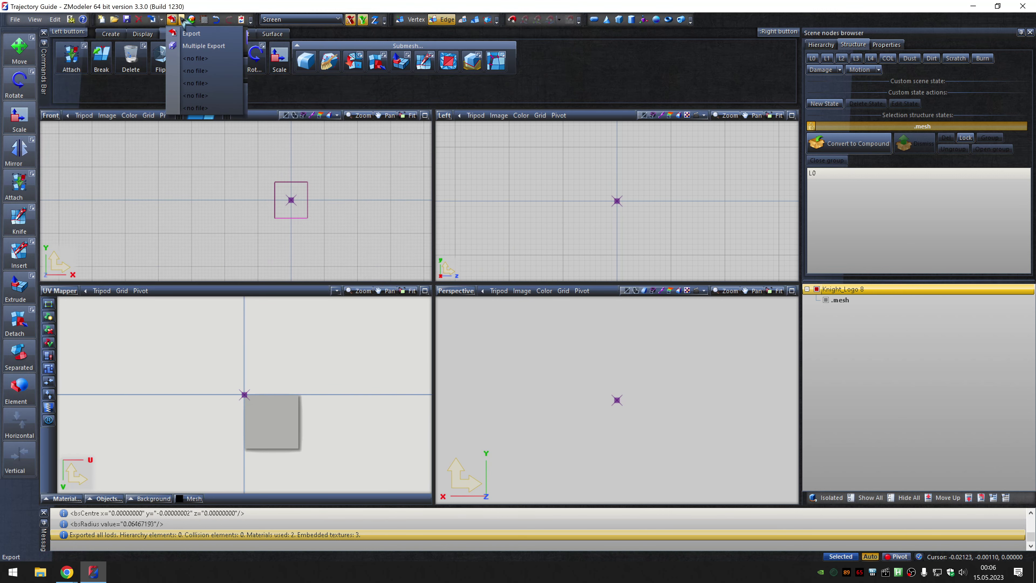
pyautogui.click(204, 48)
pyautogui.click(636, 188)
pyautogui.click(595, 205)
pyautogui.click(512, 468)
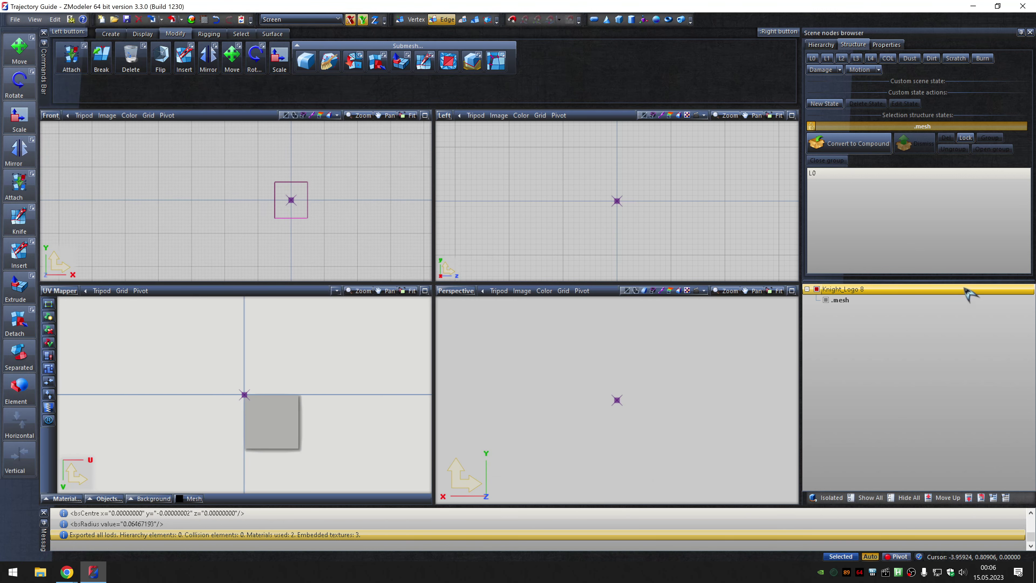
# Rename the root node Knight_Logo 9 and its texture group Knight_Logo 9.ydr, replacing the logo texture with 0 (9).dds.
pyautogui.click(204, 19)
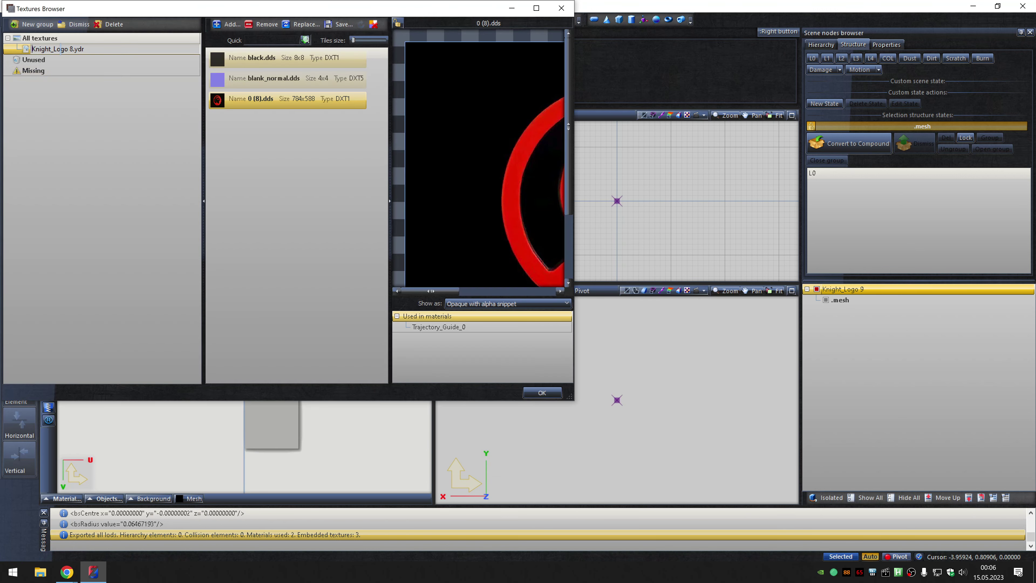
pyautogui.click(303, 24)
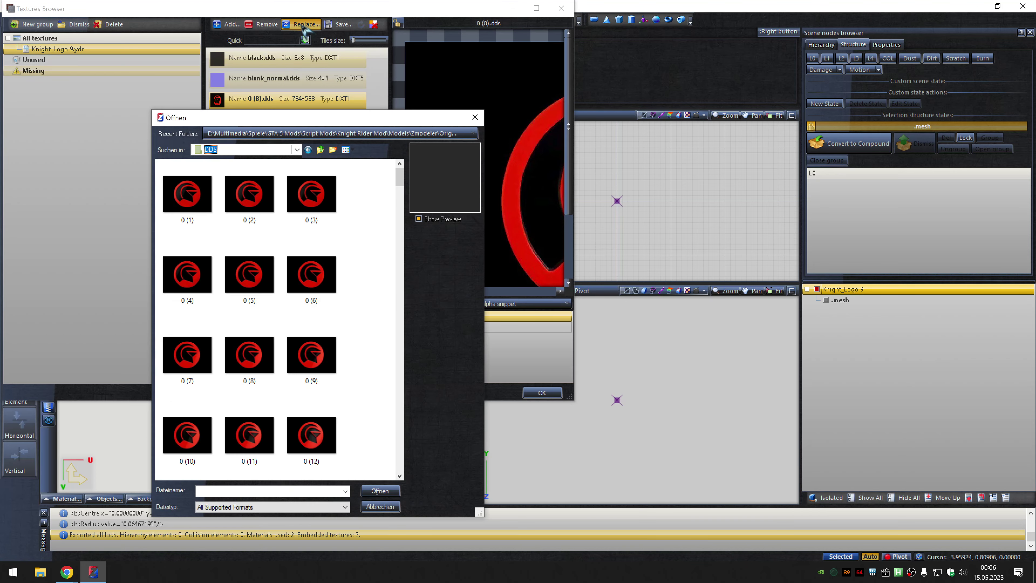
pyautogui.press('Escape')
pyautogui.click(541, 393)
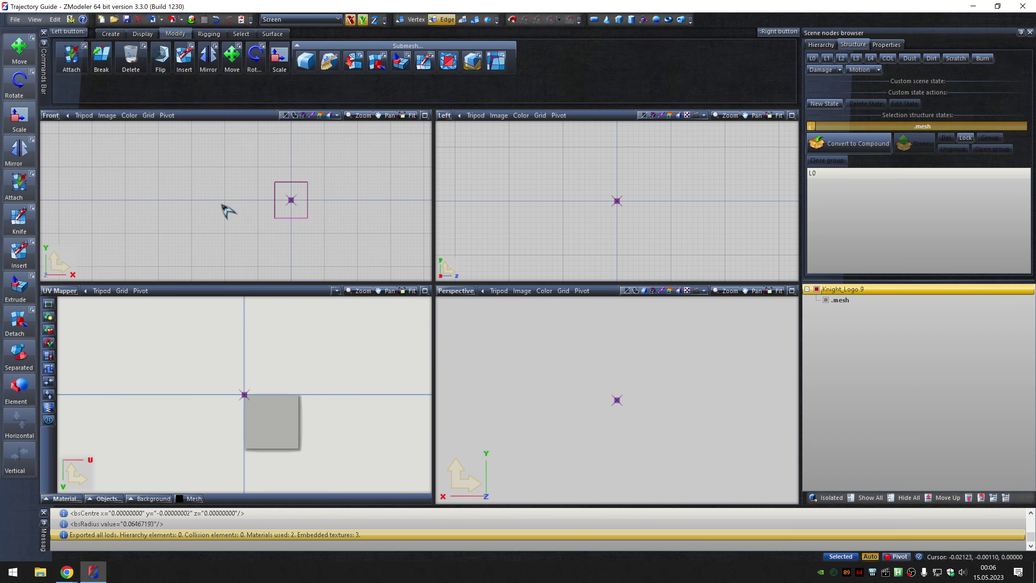
# Export the Knight_Logo 9 node through Multiple Export with the ydr extension.
pyautogui.click(181, 19)
pyautogui.click(185, 46)
pyautogui.click(597, 204)
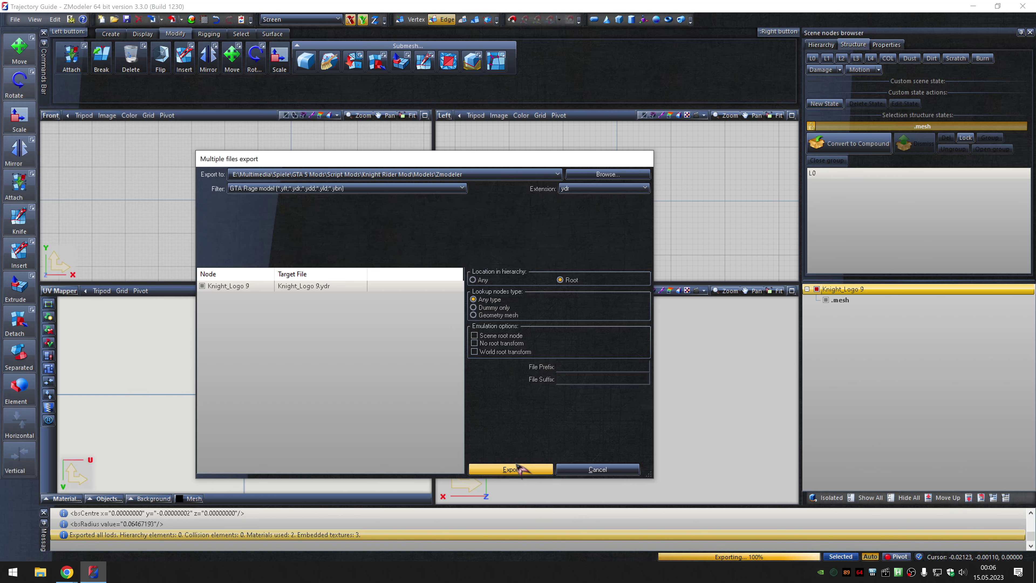
pyautogui.click(514, 462)
# Rename the root node Knight_Logo 10 and its texture group Knight_Logo 10.ydr, replacing the logo texture with 0 (10).dds.
pyautogui.write('ogo 10')
pyautogui.press('Return')
pyautogui.click(204, 19)
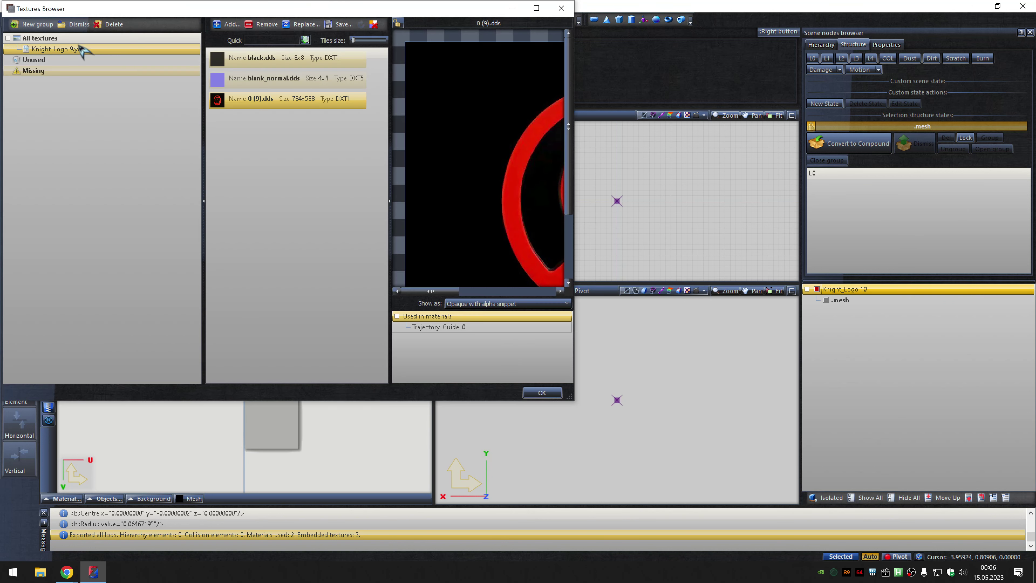
pyautogui.click(304, 24)
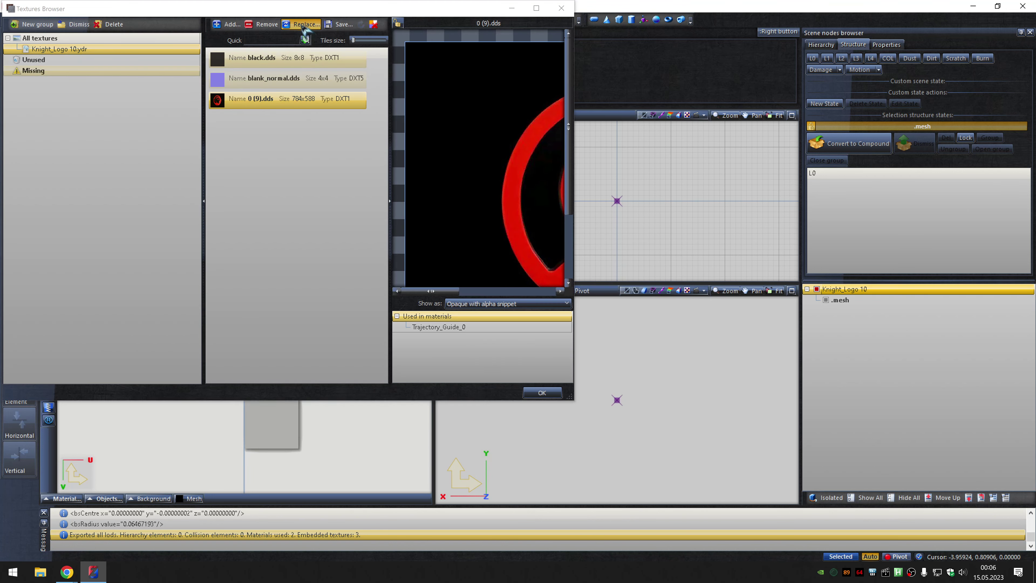
pyautogui.press('Escape')
pyautogui.press('Escape')
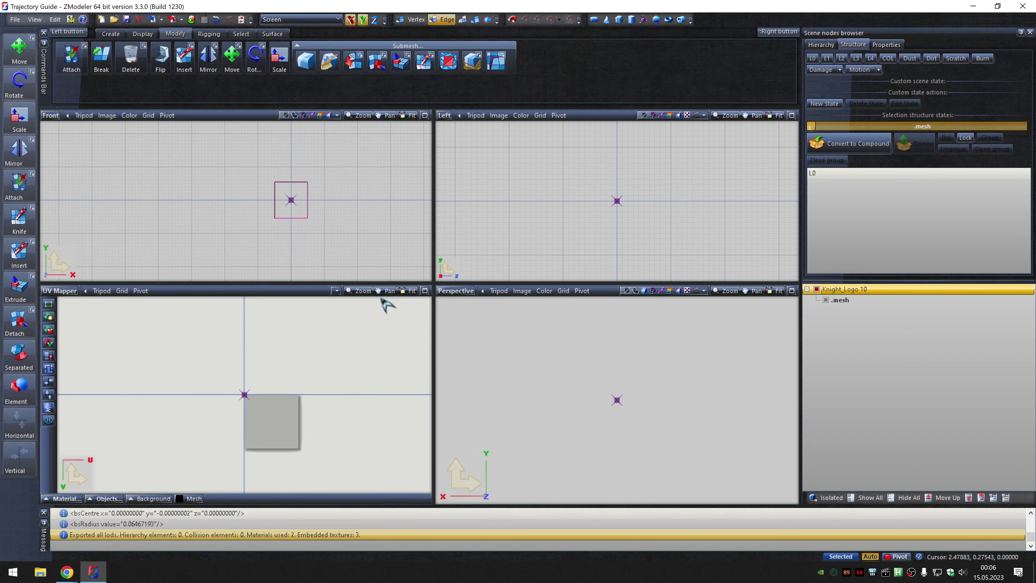
# Export the Knight_Logo 10 node through Multiple Export with the ydr extension.
pyautogui.click(181, 19)
pyautogui.click(204, 48)
pyautogui.click(603, 188)
pyautogui.click(592, 208)
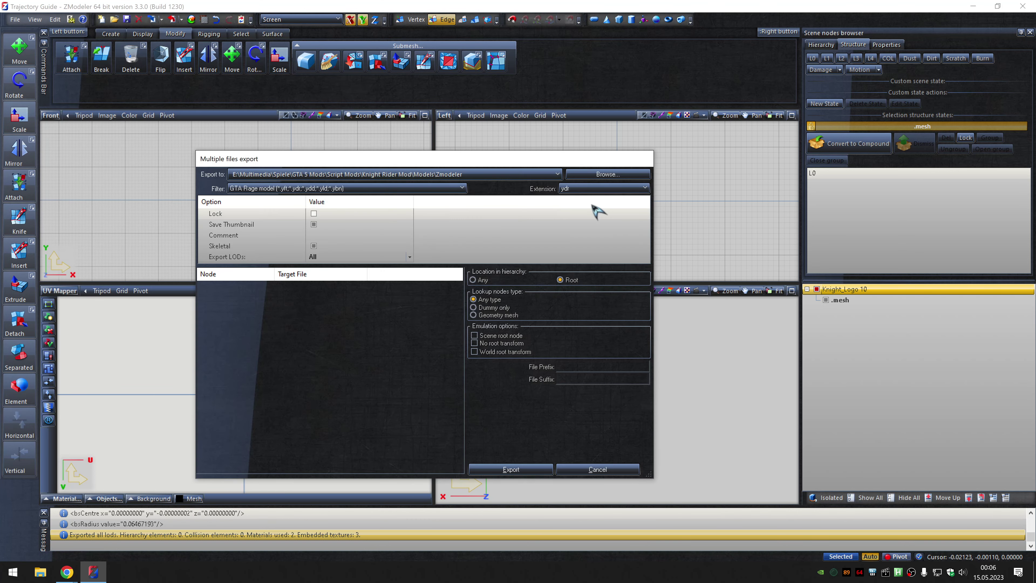
pyautogui.click(510, 469)
# Rename the root node Knight_Logo 11 and its texture group Knight_Logo 11.ydr, replacing the logo texture with 0 (11).dds.
pyautogui.write('o 11')
pyautogui.press('Return')
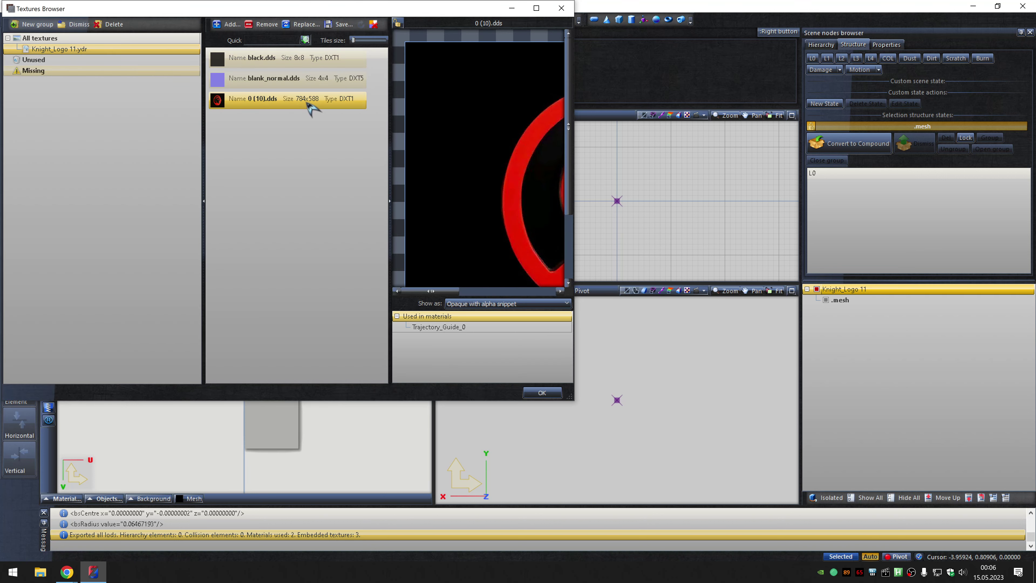
pyautogui.click(302, 24)
pyautogui.write('0 (11)')
pyautogui.press('Return')
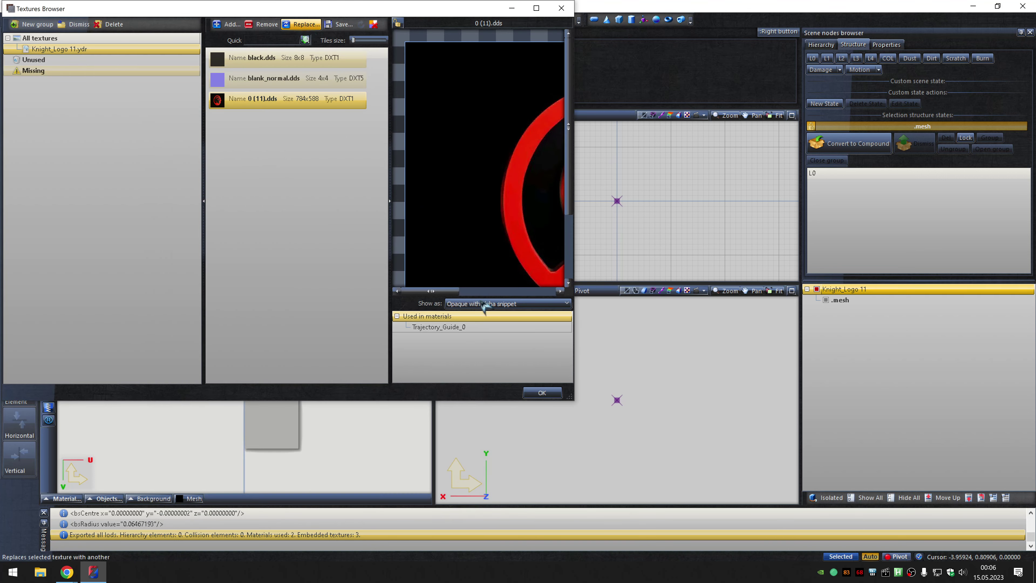
pyautogui.press('Return')
# Export the Knight_Logo 11 node through Multiple Export with the ydr extension.
pyautogui.click(181, 19)
pyautogui.click(196, 34)
pyautogui.click(603, 180)
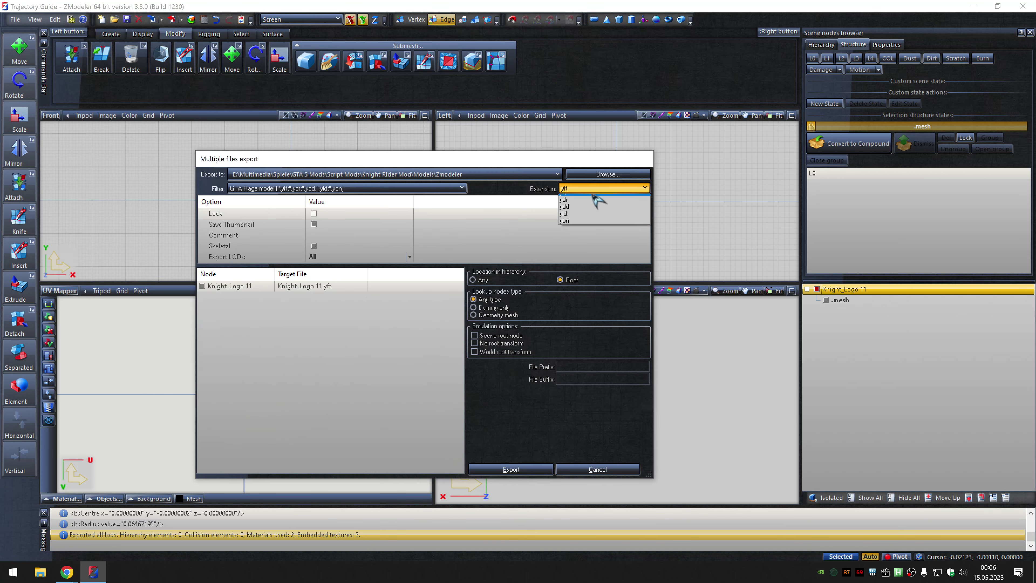
pyautogui.click(597, 201)
pyautogui.click(516, 464)
# Rename the root node Knight_Logo 12 and its texture group Knight_Logo 12.ydr, replacing the logo texture with 0 (12).dds.
pyautogui.click(968, 288)
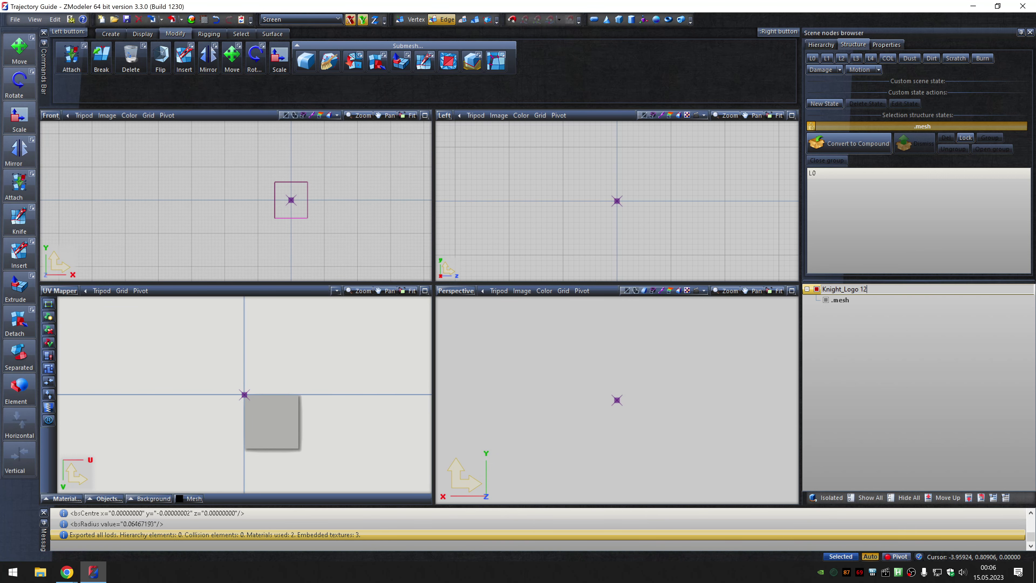
pyautogui.press('Return')
pyautogui.click(205, 19)
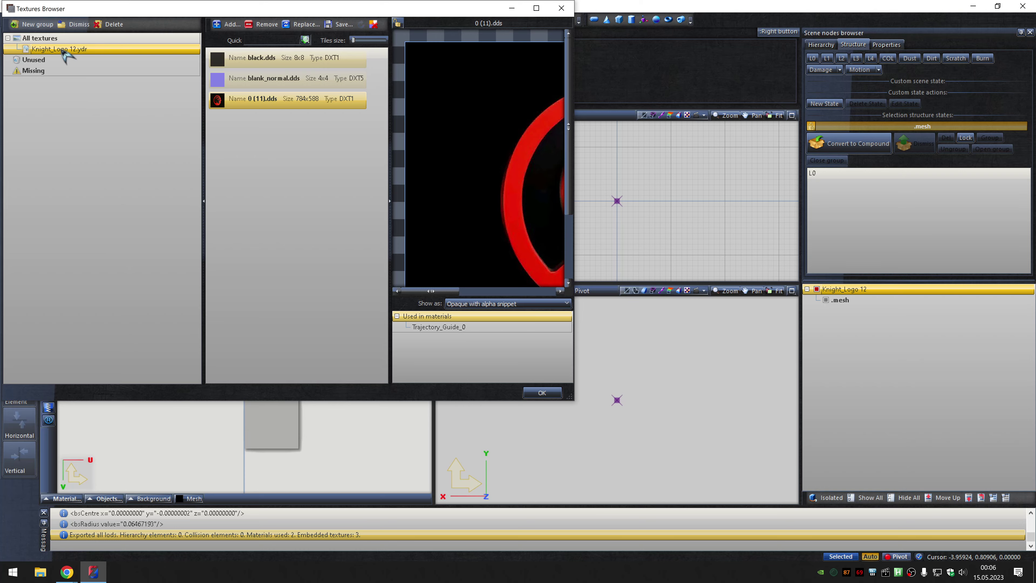
pyautogui.doubleClick(312, 108)
pyautogui.write('0 (12)')
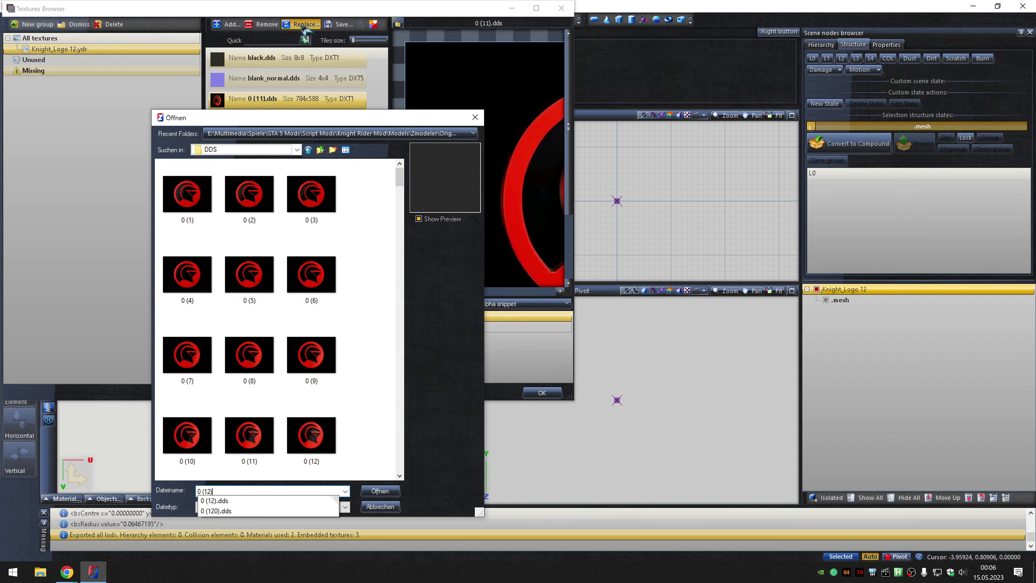
pyautogui.press('Return')
pyautogui.click(541, 391)
# Export the Knight_Logo 12 node through Multiple Export with the ydr extension.
pyautogui.click(181, 20)
pyautogui.click(200, 33)
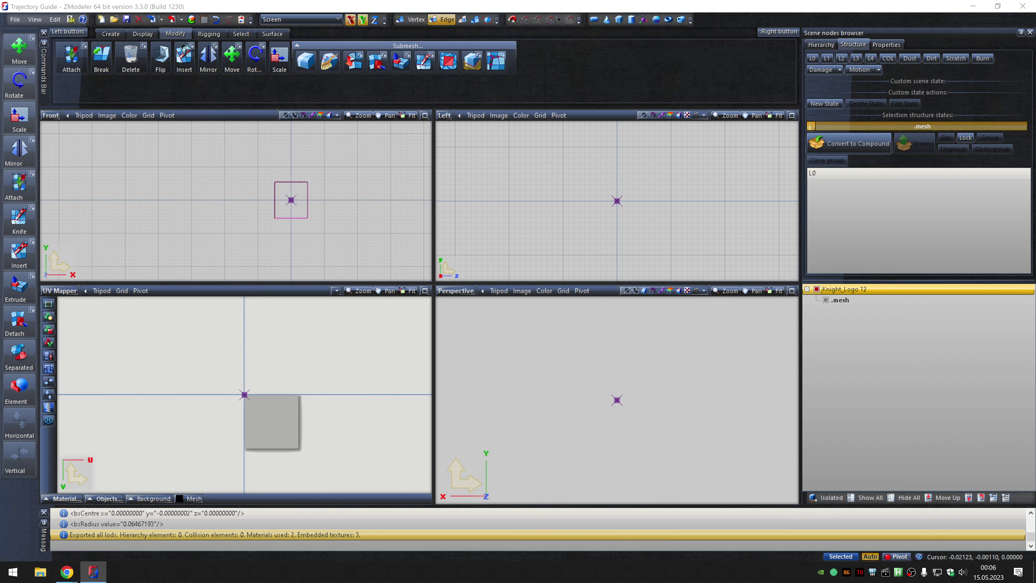
pyautogui.click(592, 180)
pyautogui.click(597, 203)
pyautogui.click(523, 464)
# Rename the root node Knight_Logo 13 and its texture group Knight_Logo 13.ydr, replacing the logo texture with 0 (13).dds.
pyautogui.click(967, 288)
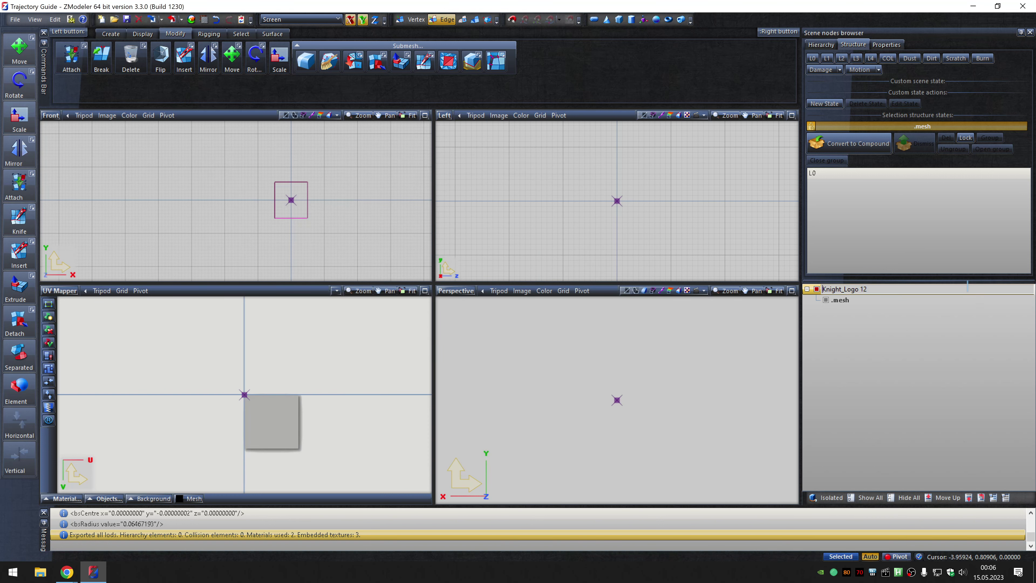
pyautogui.write('3')
pyautogui.press('Return')
pyautogui.click(204, 19)
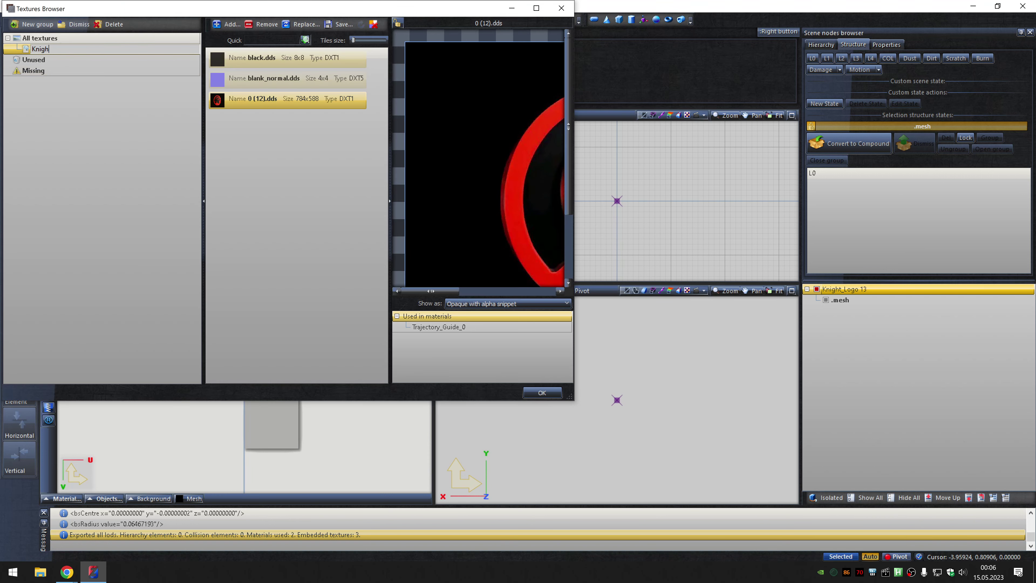
pyautogui.doubleClick(310, 107)
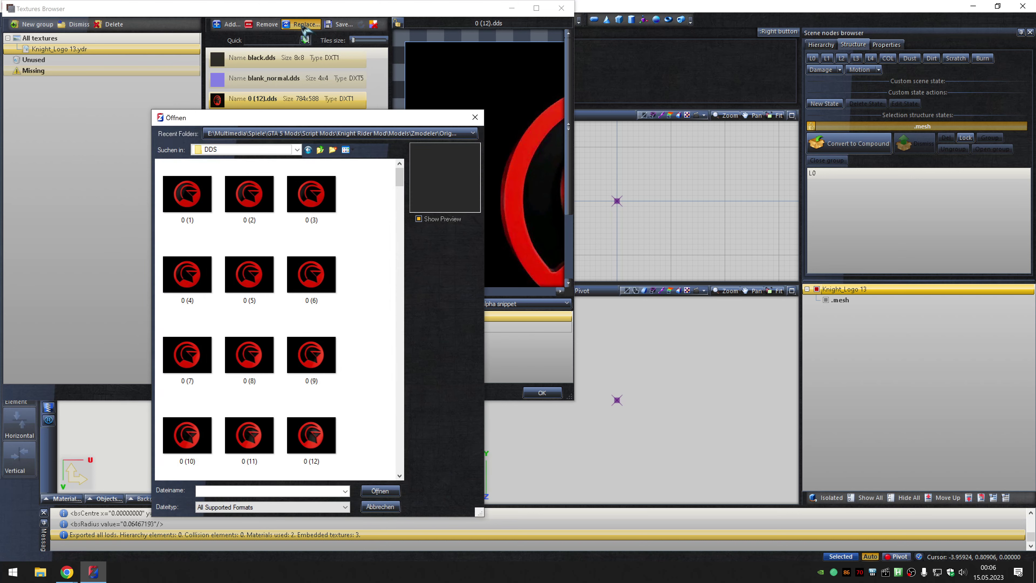
pyautogui.write('0 (13)')
pyautogui.press('Return')
pyautogui.click(542, 393)
# Export the Knight_Logo 13 node through Multiple Export with the ydr extension.
pyautogui.click(180, 20)
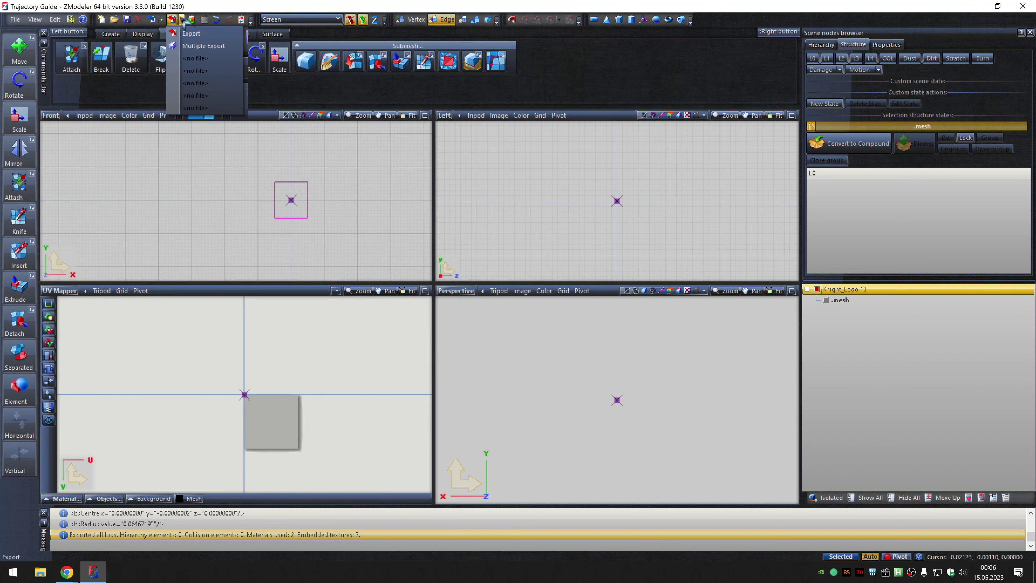
pyautogui.click(204, 48)
pyautogui.click(603, 188)
pyautogui.click(595, 206)
pyautogui.click(511, 468)
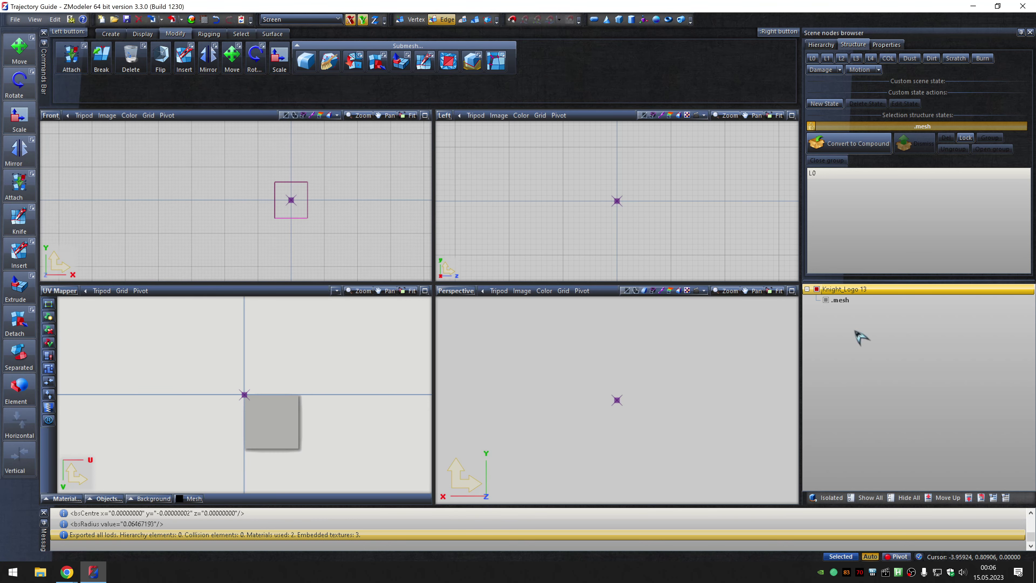
# Rename the root node Knight_Logo 14 and its texture group Knight_Logo 14.ydr, replacing the logo texture with 0 (14).dds.
pyautogui.click(867, 289)
pyautogui.click(204, 19)
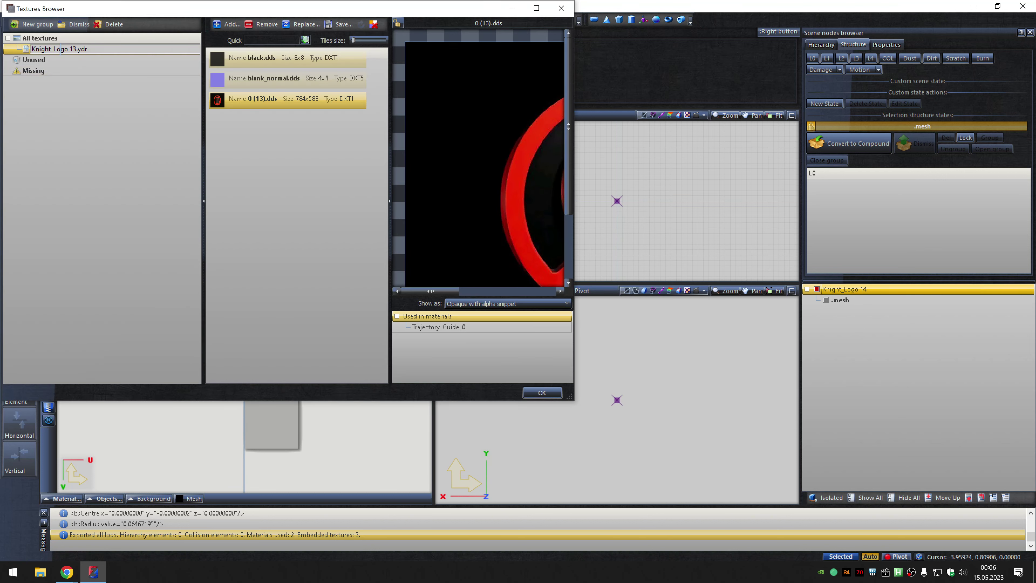
pyautogui.click(306, 24)
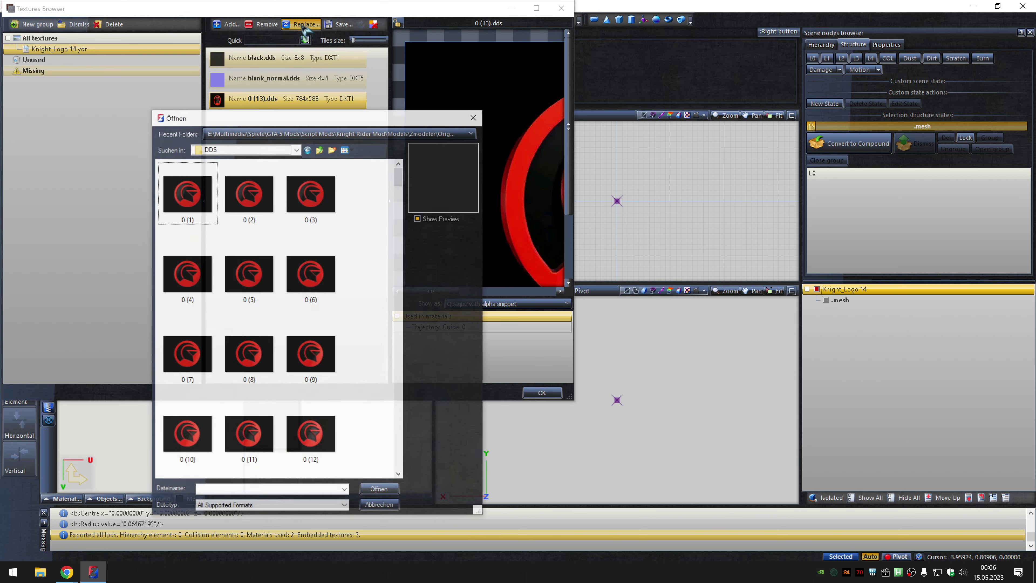
pyautogui.click(250, 194)
pyautogui.click(381, 505)
pyautogui.click(543, 393)
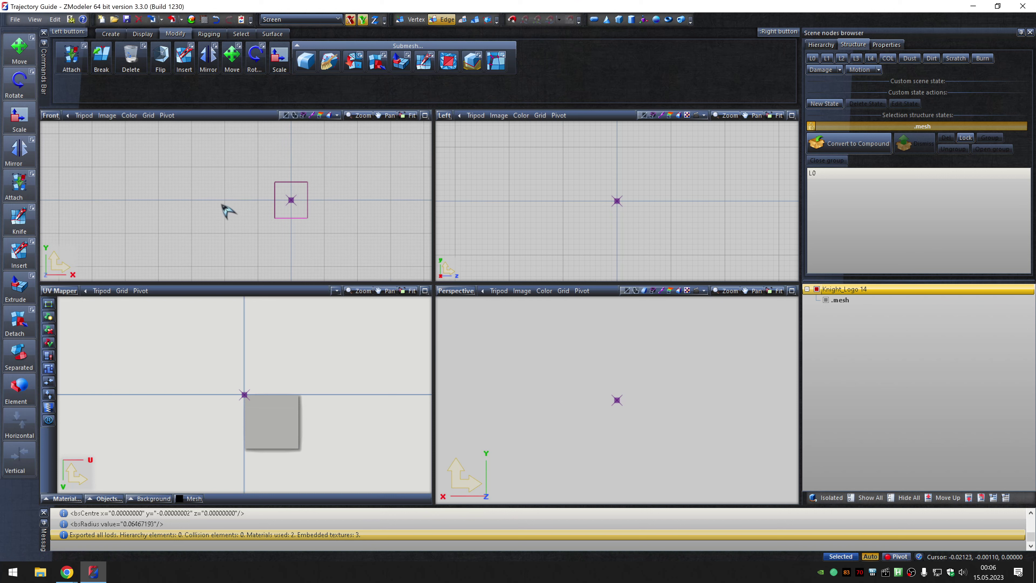
# Export the Knight_Logo 14 node through Multiple Export with the ydr extension.
pyautogui.click(162, 19)
pyautogui.click(204, 47)
pyautogui.click(603, 188)
pyautogui.click(597, 204)
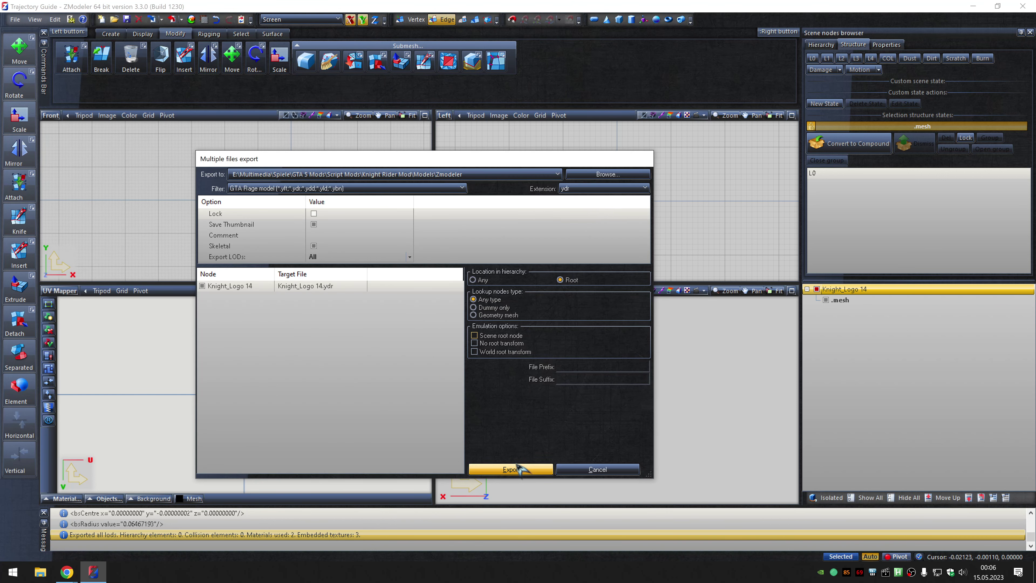
pyautogui.click(511, 469)
# Rename the root node Knight_Logo 15 and its texture group Knight_Logo 15.ydr, replacing the logo texture with 0 (15).dds.
pyautogui.click(866, 289)
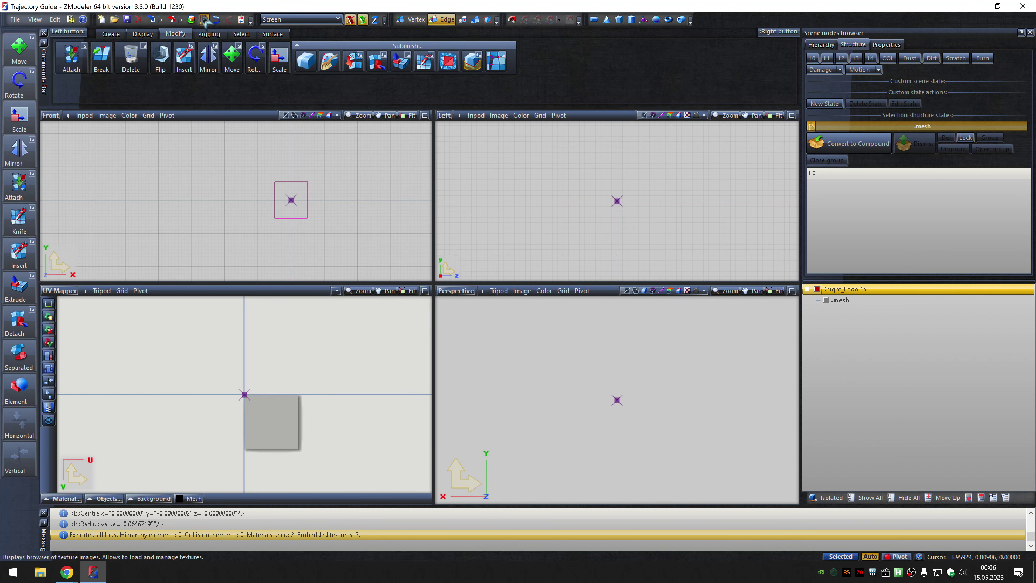
pyautogui.click(204, 19)
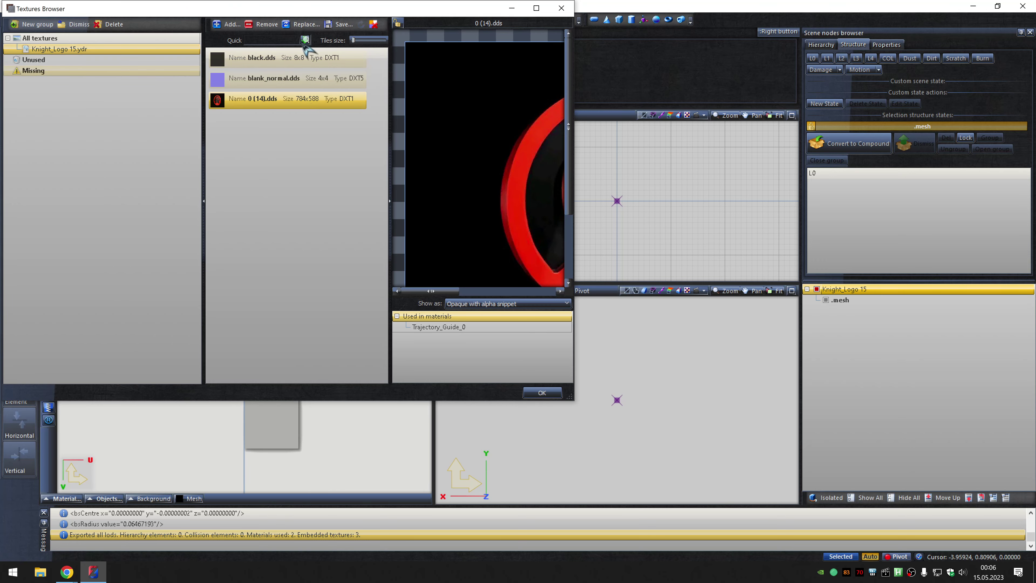
pyautogui.click(302, 24)
pyautogui.click(185, 197)
pyautogui.press('Return')
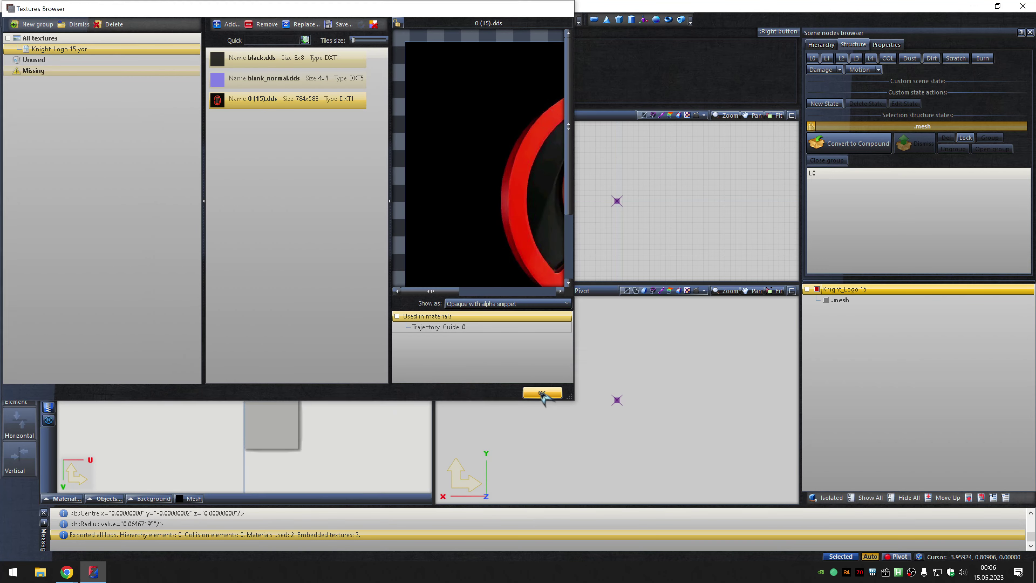
pyautogui.click(543, 393)
# Export the Knight_Logo 15 node through Multiple Export with the ydr extension.
pyautogui.click(161, 19)
pyautogui.click(204, 49)
pyautogui.click(603, 188)
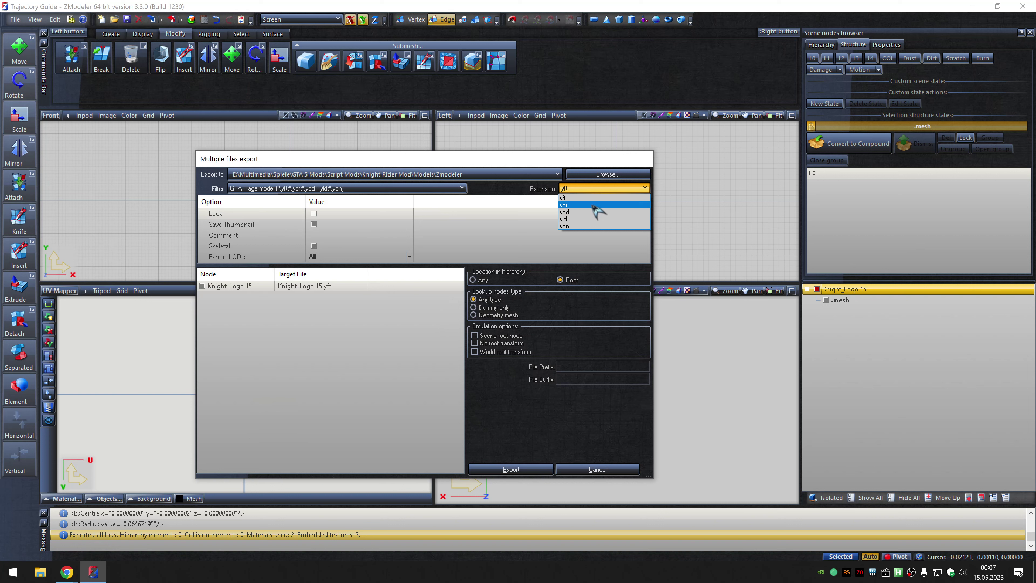
pyautogui.click(593, 206)
pyautogui.click(511, 469)
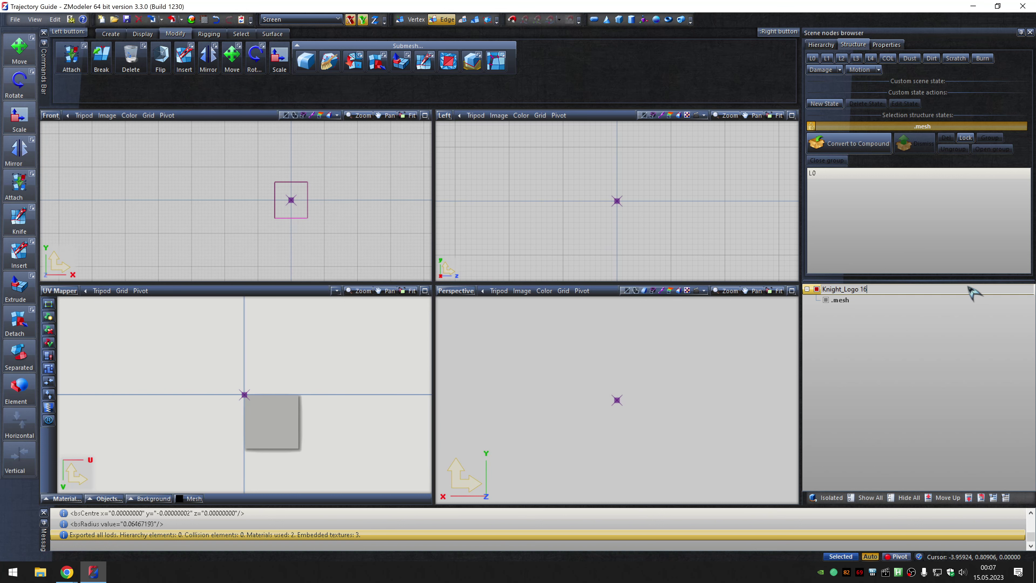
# Rename the root node Knight_Logo 16 and its texture group Knight_Logo 16.ydr, replacing the logo texture with 0 (16).dds.
pyautogui.press('Return')
pyautogui.click(205, 20)
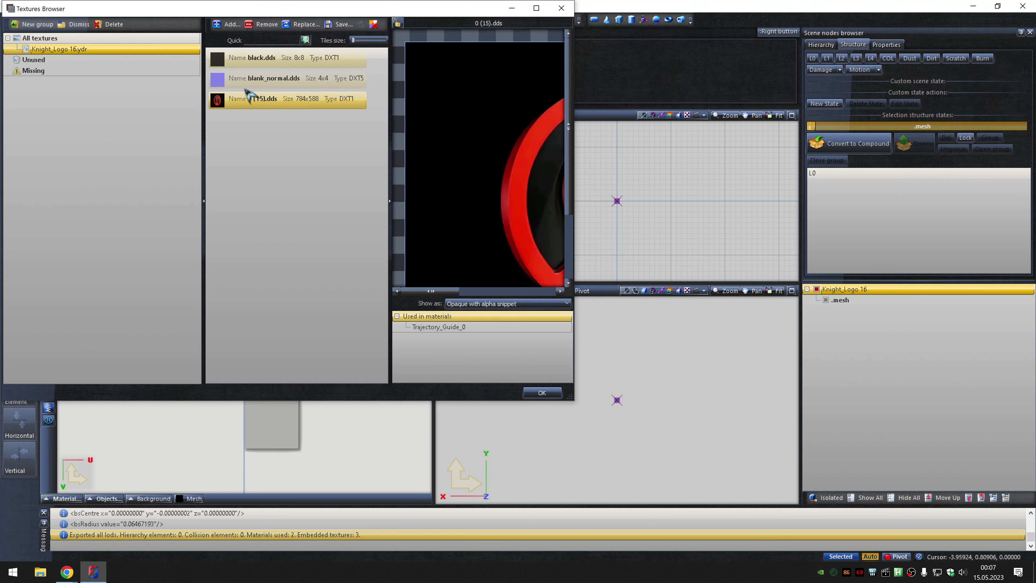
pyautogui.click(302, 24)
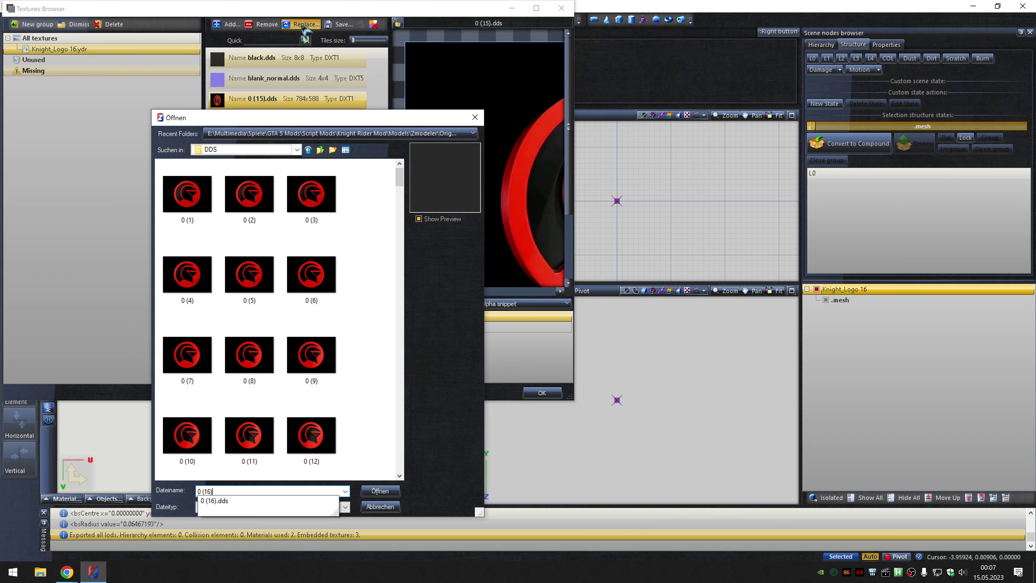
pyautogui.press('Escape')
pyautogui.click(542, 393)
# Export the Knight_Logo 16 node through Multiple Export with the ydr extension.
pyautogui.click(182, 19)
pyautogui.click(203, 46)
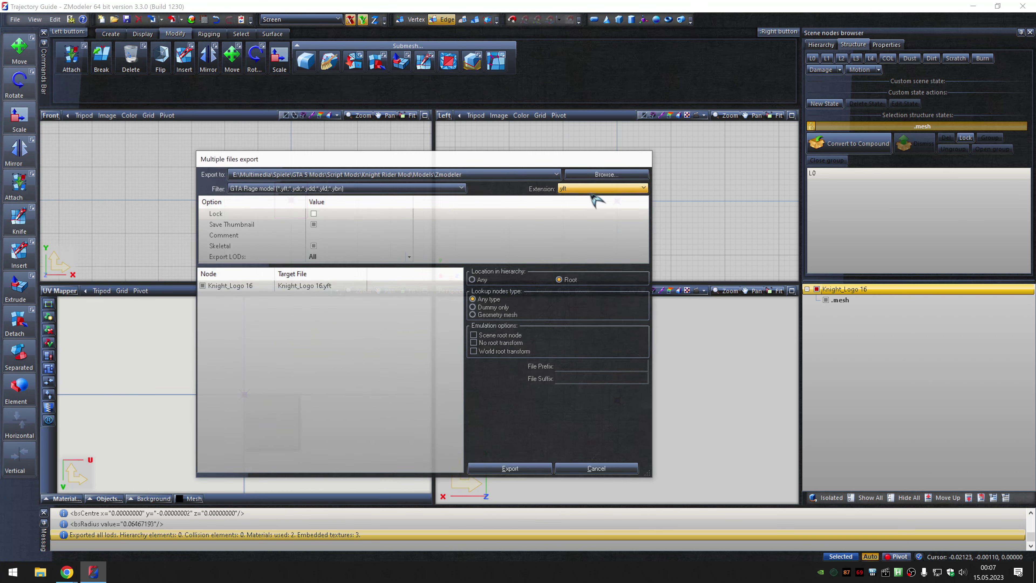
pyautogui.click(504, 465)
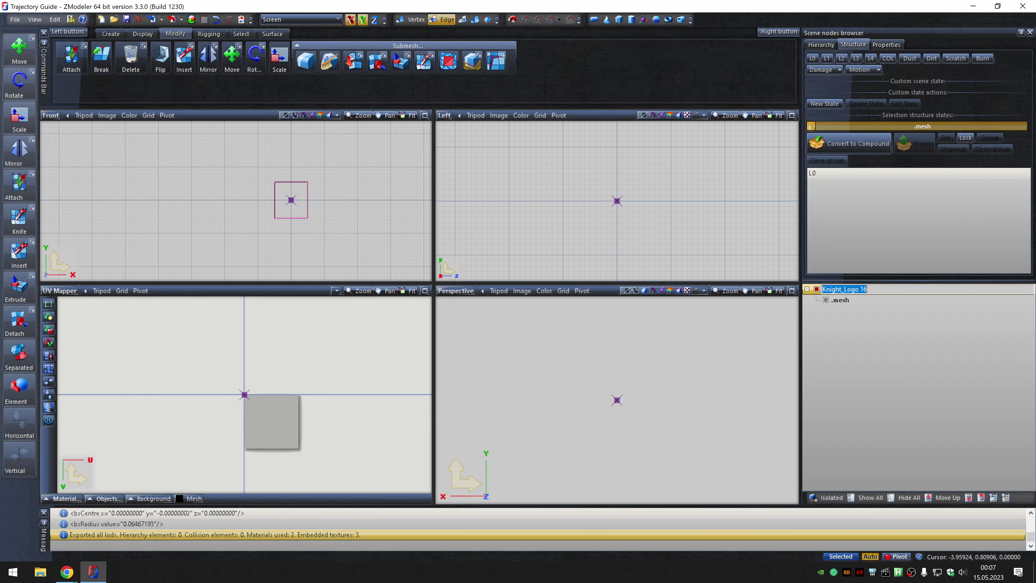
# Rename the root node Knight_Logo 17 and its texture group Knight_Logo 17.ydr, replacing the logo texture with 0 (17).dds.
pyautogui.click(204, 19)
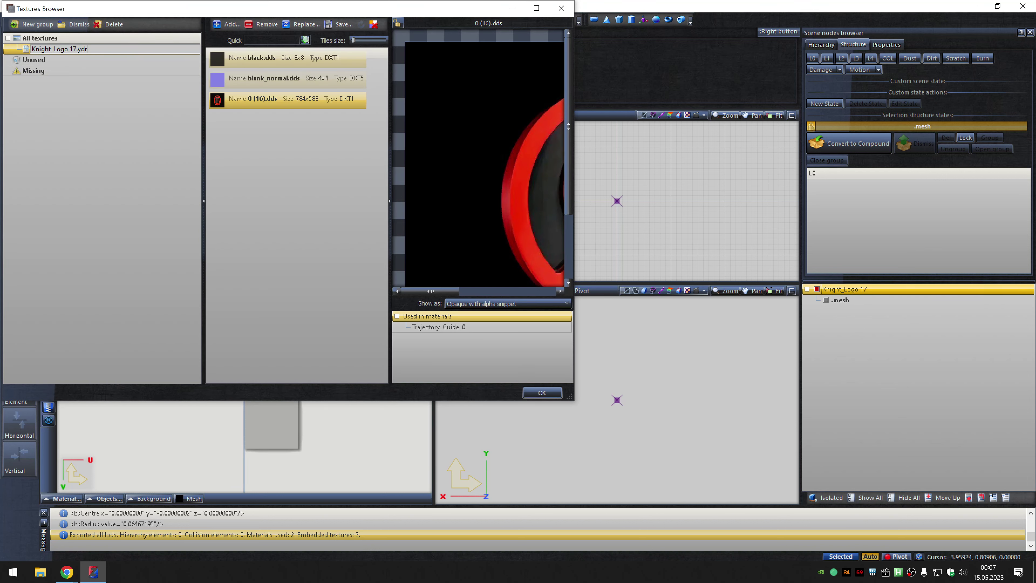
pyautogui.click(303, 26)
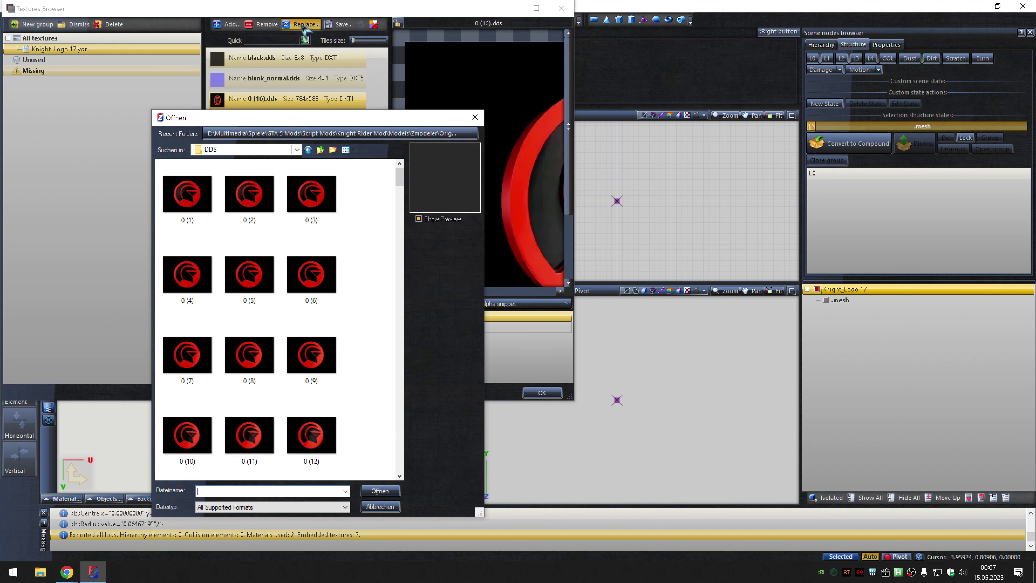
pyautogui.press('Escape')
pyautogui.click(542, 392)
# Export the Knight_Logo 17 node through Multiple Export with the ydr extension.
pyautogui.click(181, 19)
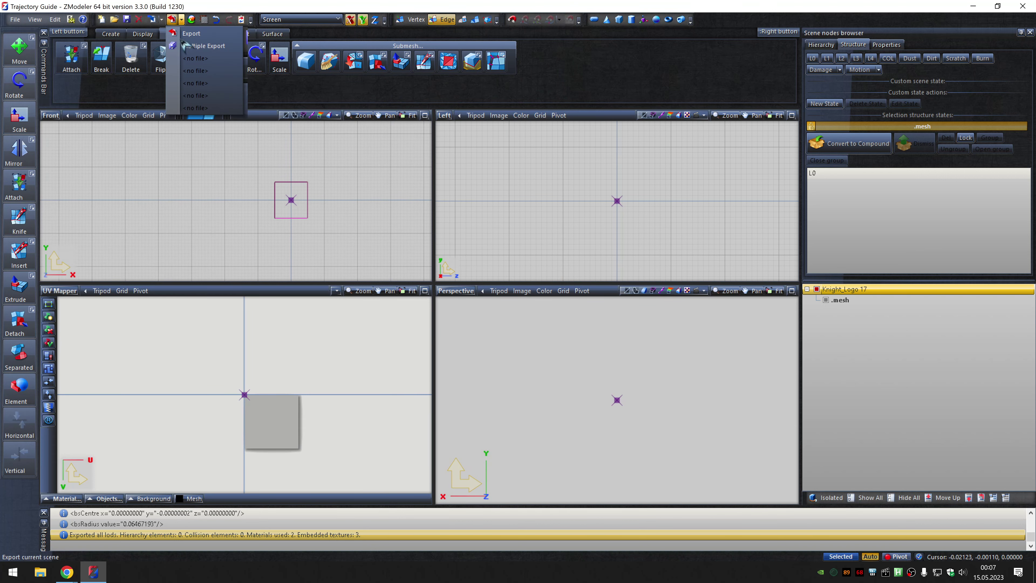
pyautogui.click(186, 46)
pyautogui.click(520, 465)
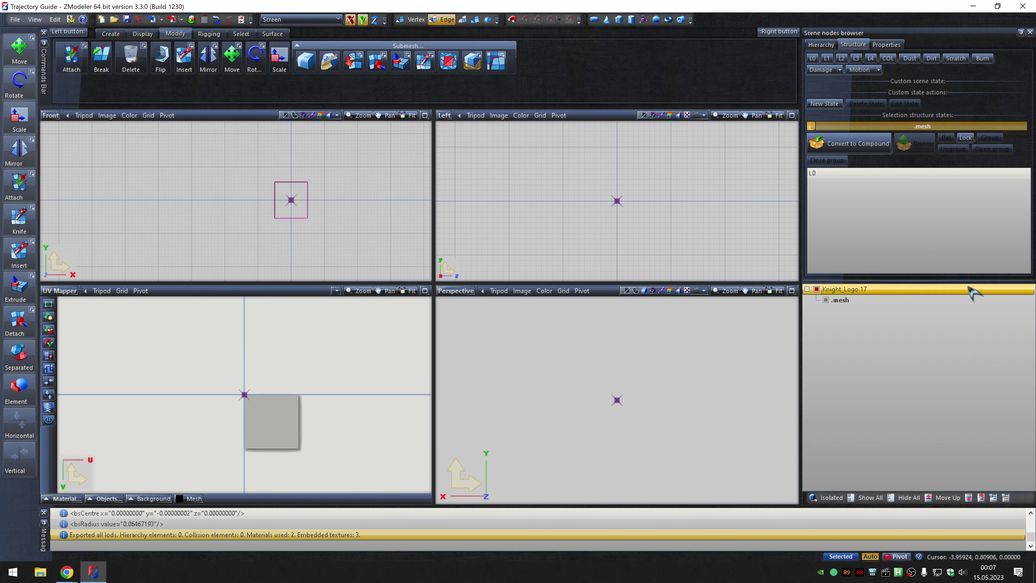
# Rename the root node Knight_Logo 18 and its texture group Knight_Logo 18.ydr, replacing the logo texture with 0 (18).dds.
pyautogui.click(204, 19)
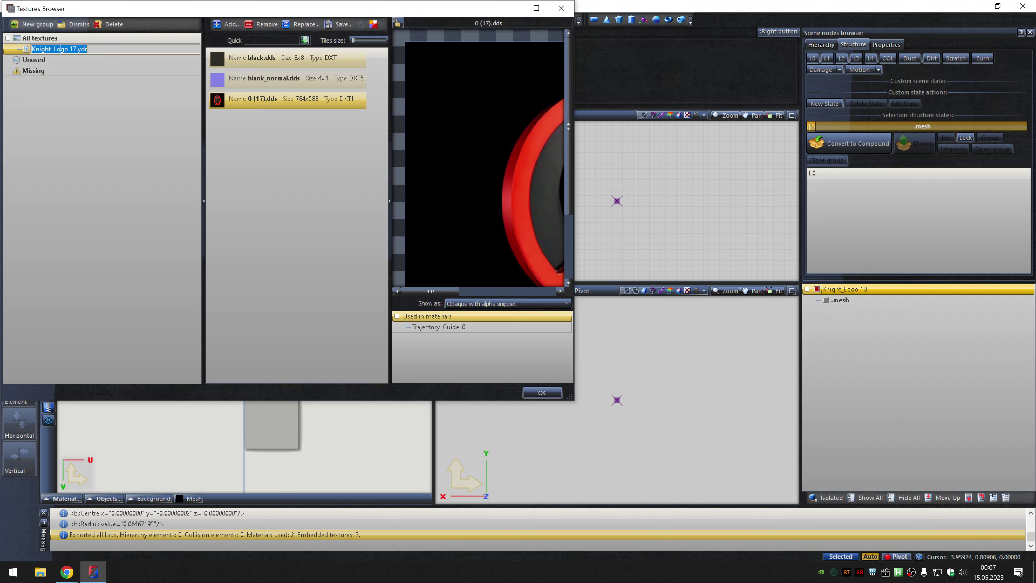
pyautogui.click(304, 25)
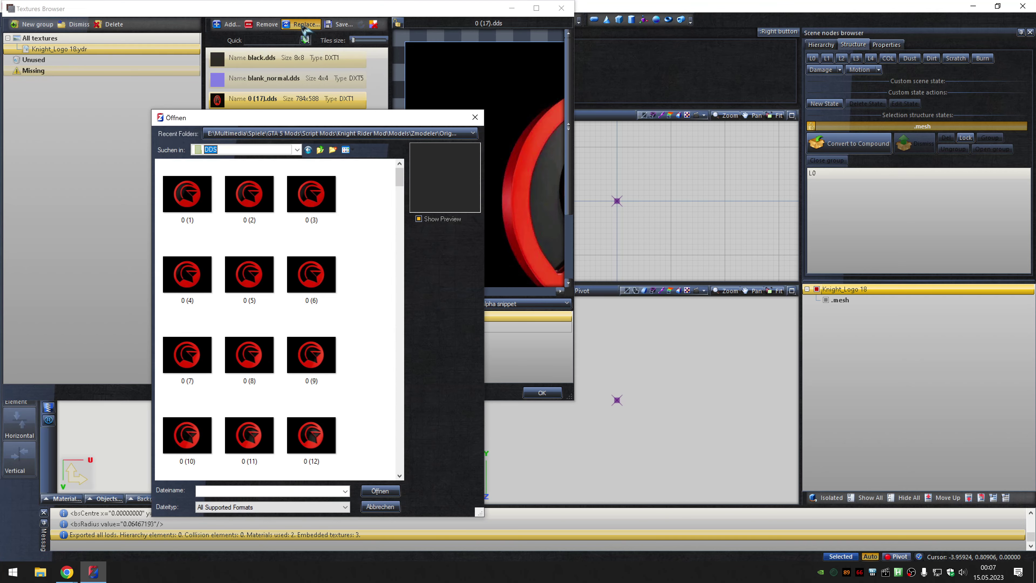
pyautogui.press('Escape')
pyautogui.click(541, 392)
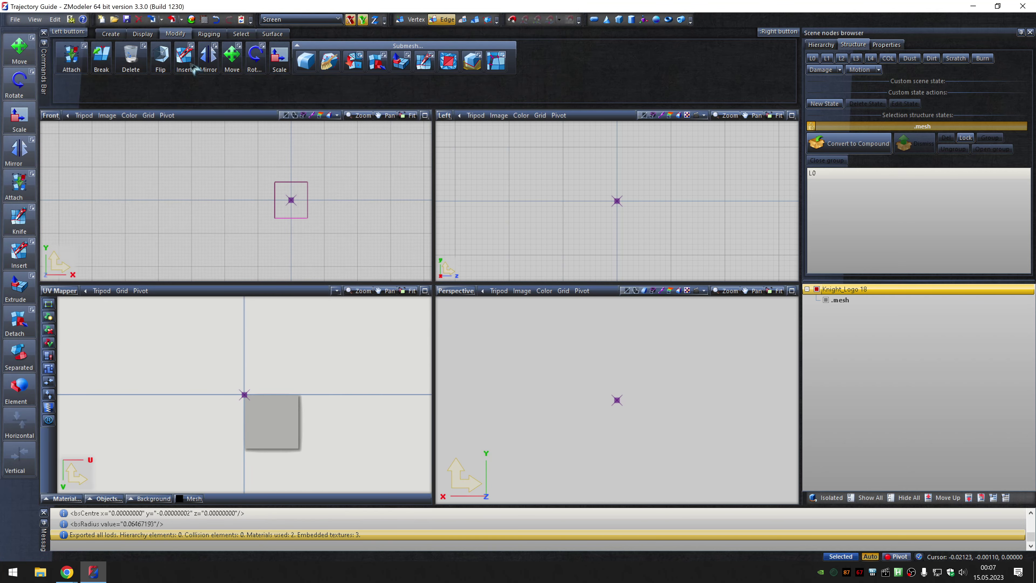
# Export the Knight_Logo 18 node through Multiple Export with the ydr extension.
pyautogui.click(181, 19)
pyautogui.click(184, 46)
pyautogui.click(517, 466)
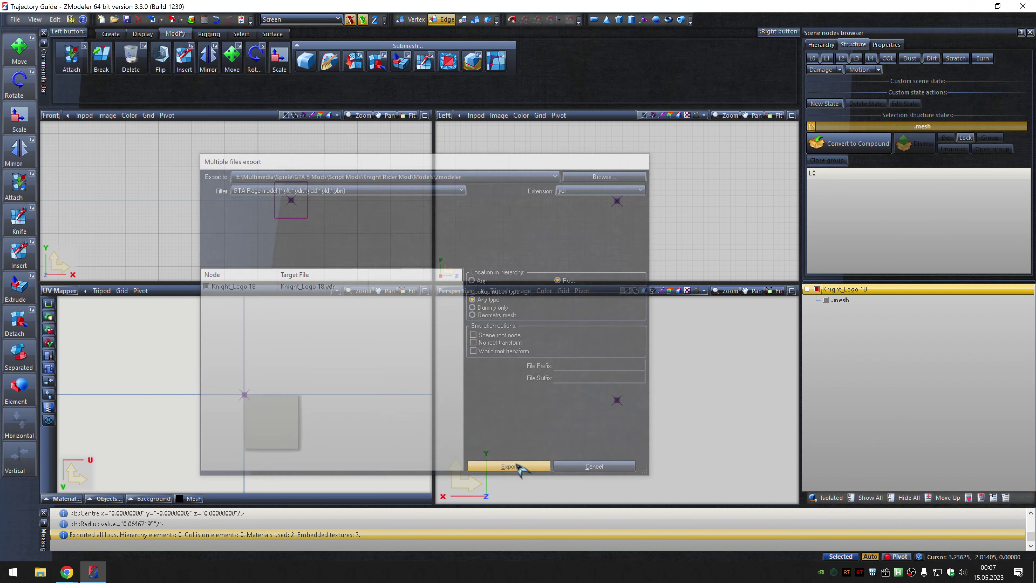
# Rename the root node Knight_Logo 19 and its texture group Knight_Logo 19.ydr, replacing the logo texture with the matching numbered DDS file.
pyautogui.write('Knight_Logo 19')
pyautogui.press('Return')
pyautogui.click(204, 19)
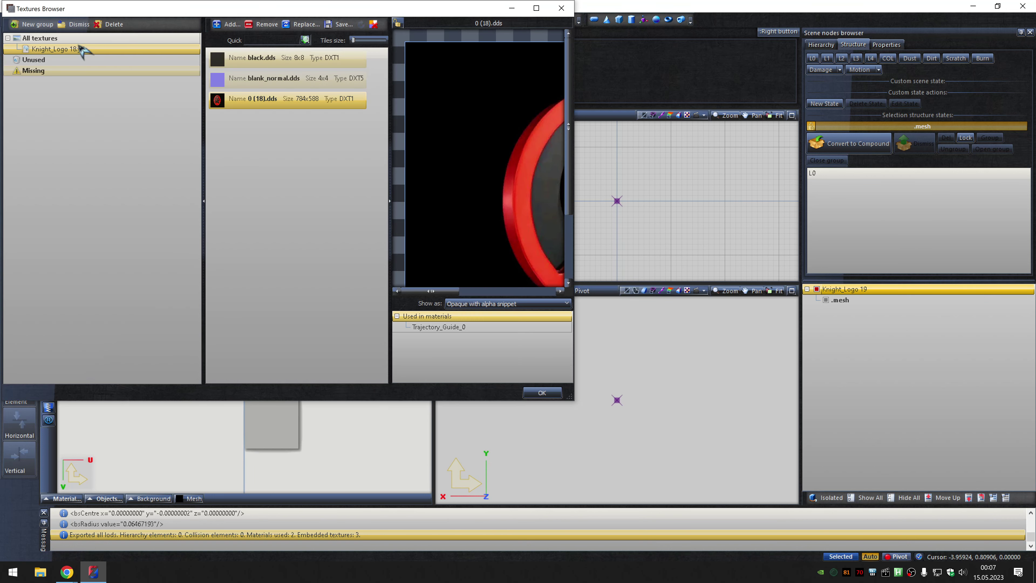
pyautogui.click(303, 25)
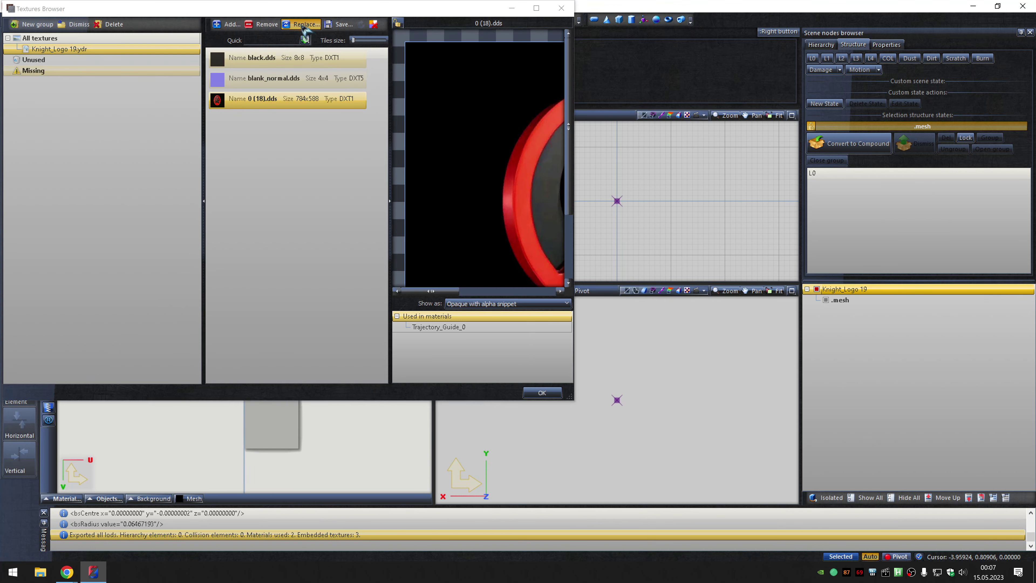
pyautogui.press('Escape')
pyautogui.press('Escape')
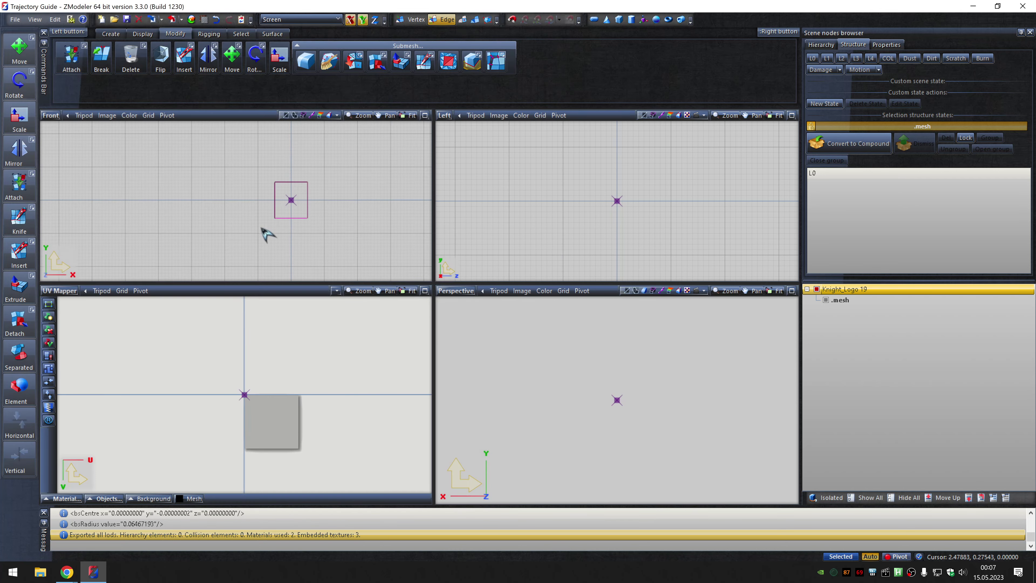
# Export the Knight_Logo 19 node through Multiple Export with the ydr extension.
pyautogui.click(182, 21)
pyautogui.click(203, 49)
pyautogui.click(595, 193)
pyautogui.click(595, 208)
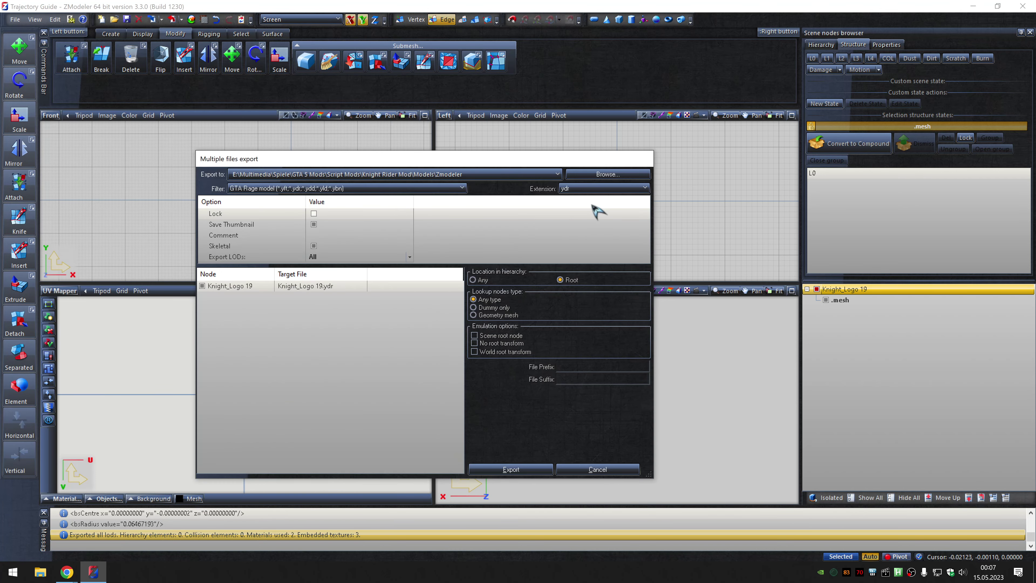
pyautogui.click(516, 463)
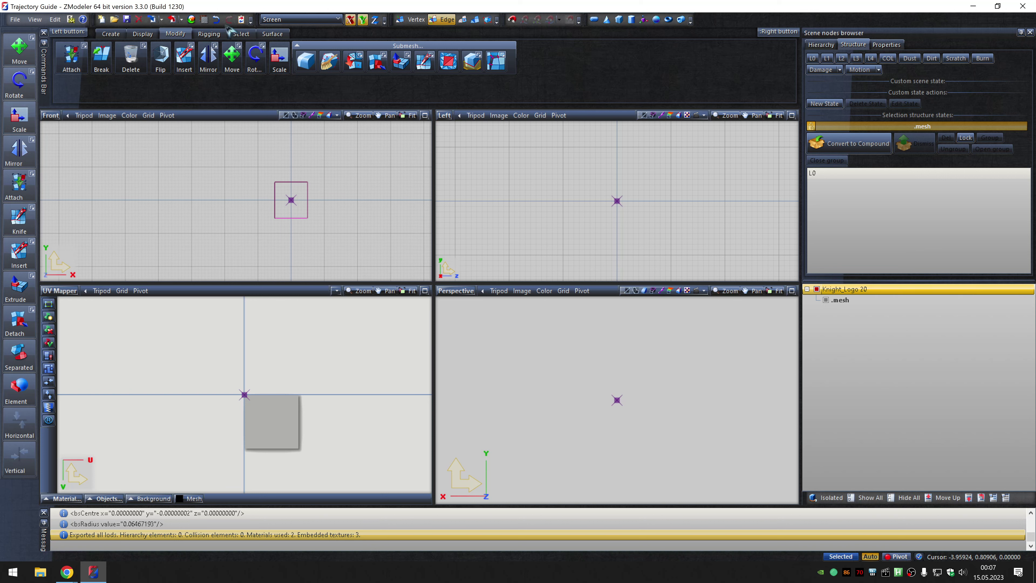
# Rename the texture group Knight_Logo 20.ydr and replace its logo texture with 0 (20).dds.
pyautogui.click(71, 20)
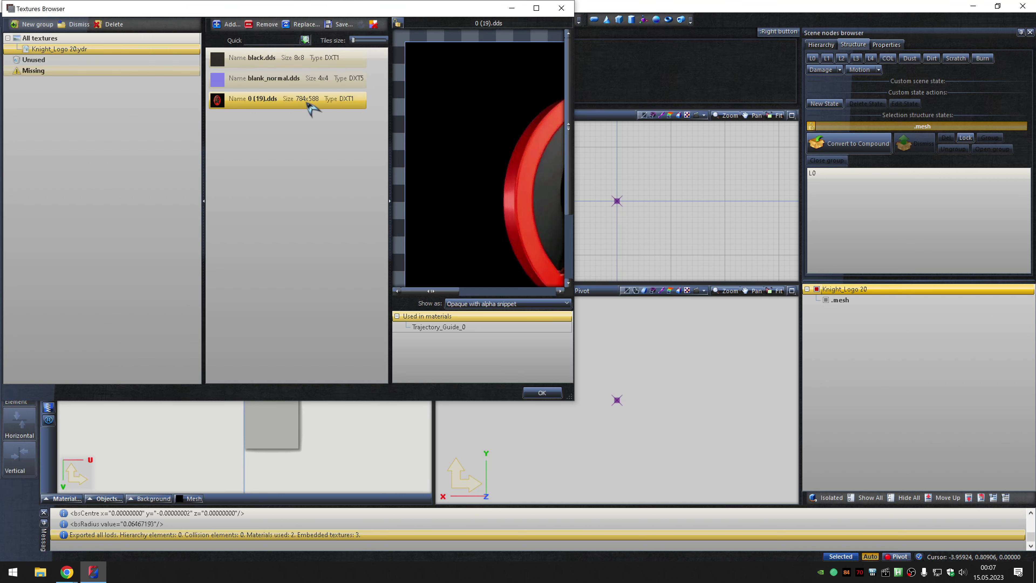
pyautogui.click(304, 24)
pyautogui.write('0 (20)')
pyautogui.press('Return')
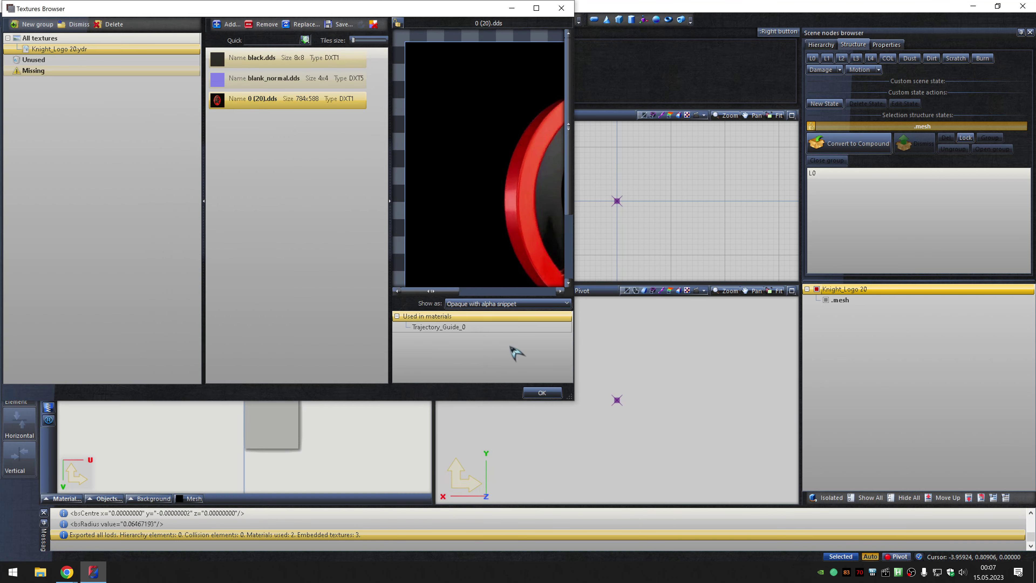
pyautogui.click(541, 393)
# Export the Knight_Logo 20 node through Multiple Export with the ydr extension.
pyautogui.click(181, 19)
pyautogui.click(204, 36)
pyautogui.click(612, 187)
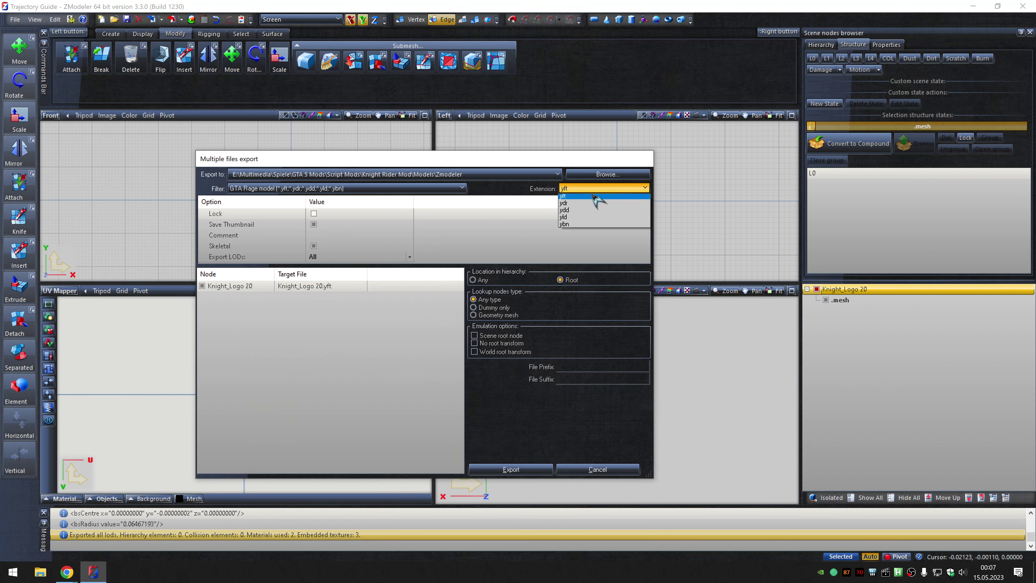
pyautogui.click(597, 199)
pyautogui.click(522, 465)
# Rename the root node Knight_Logo 21 and its texture group Knight_Logo 21.ydr, replacing the logo texture with 0 (21).dds.
pyautogui.doubleClick(967, 288)
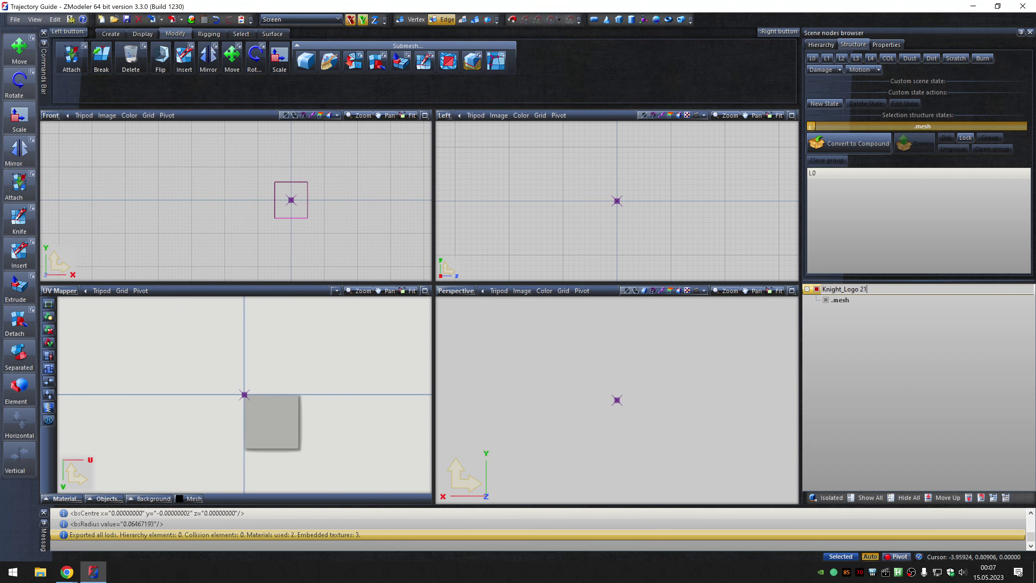
pyautogui.press('Return')
pyautogui.click(204, 19)
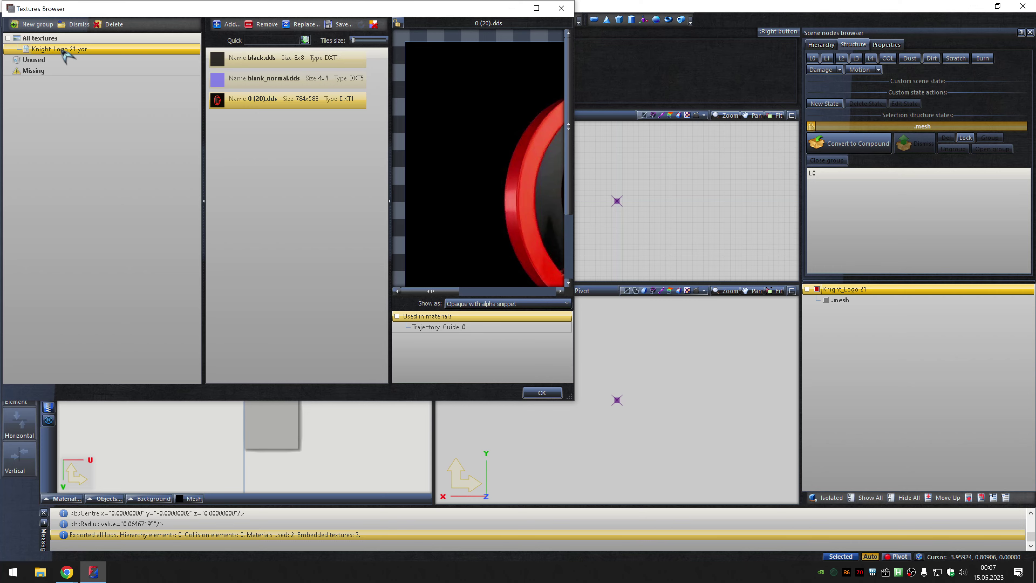
pyautogui.click(302, 24)
pyautogui.doubleClick(188, 194)
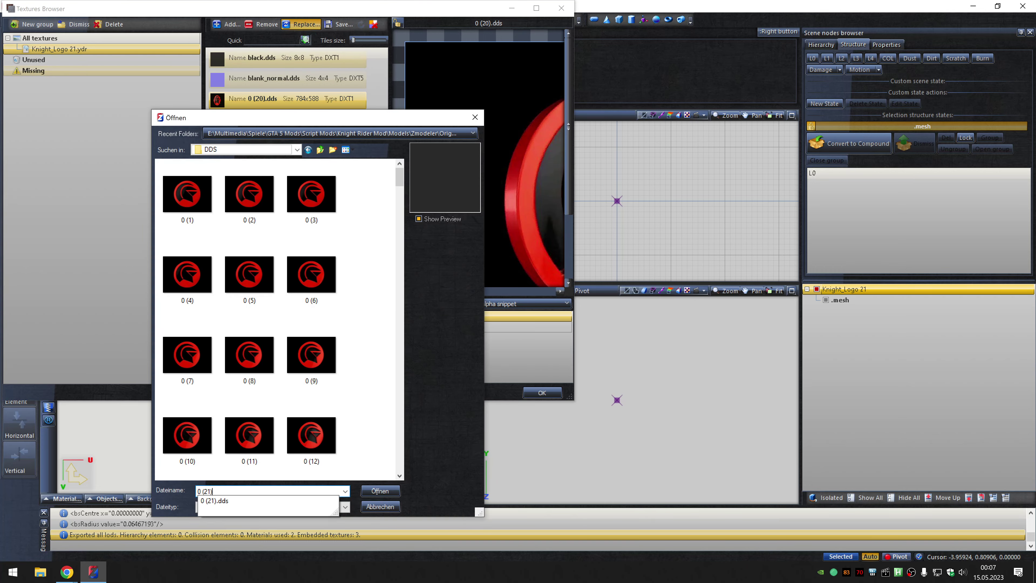
pyautogui.click(542, 392)
# Export the Knight_Logo 21 node through Multiple Export with the ydr extension.
pyautogui.click(182, 19)
pyautogui.click(204, 25)
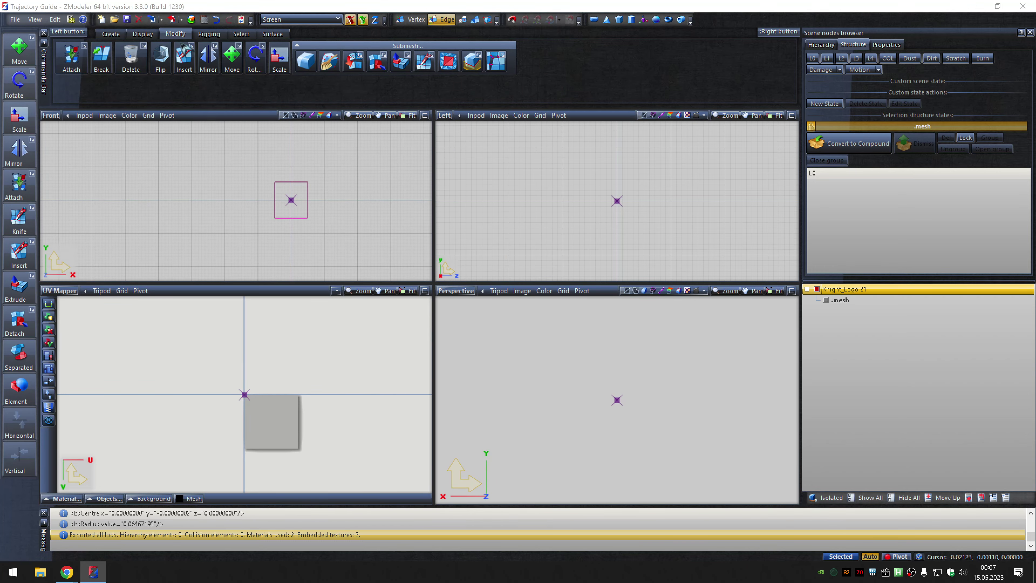
pyautogui.click(603, 185)
pyautogui.click(596, 204)
pyautogui.click(521, 466)
# Rename the root node Knight_Logo 22 and its texture group Knight_Logo 22.ydr, replacing the logo texture with 0 (22).dds.
pyautogui.click(968, 289)
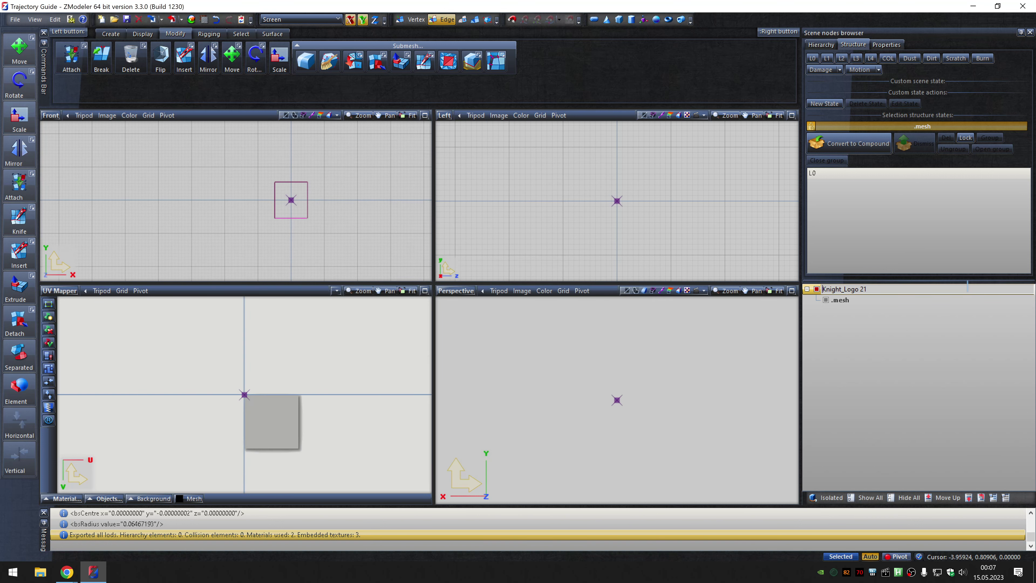
pyautogui.press('Return')
pyautogui.click(204, 19)
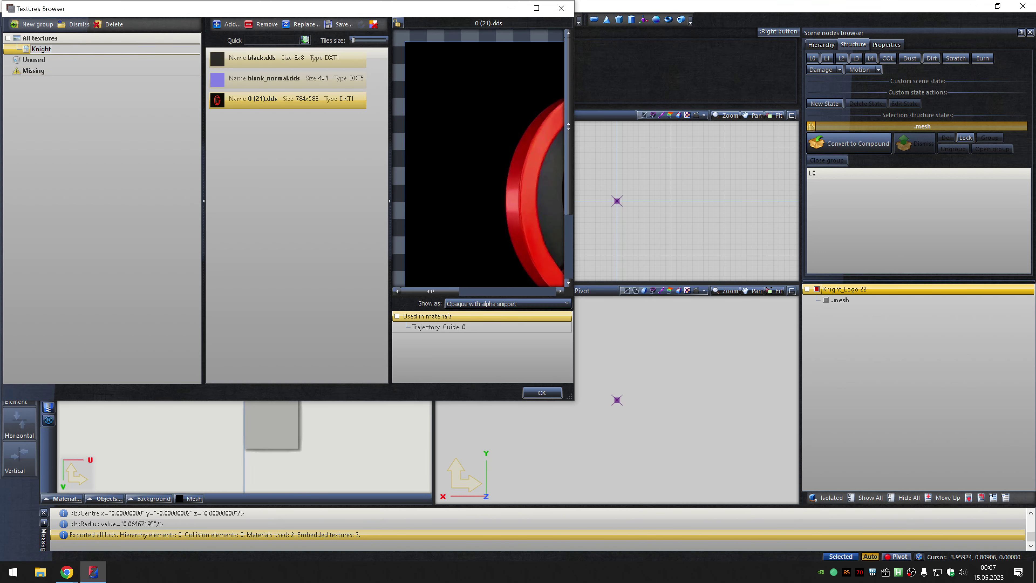
pyautogui.click(302, 24)
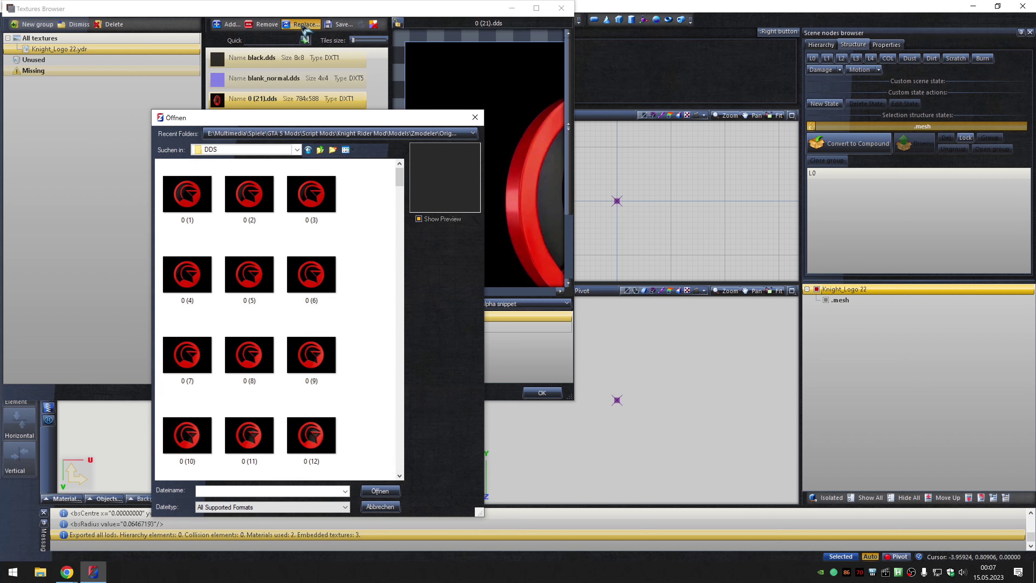
pyautogui.click(249, 197)
pyautogui.click(376, 491)
pyautogui.click(542, 393)
# Export the Knight_Logo 22 node through Multiple Export with the ydr extension.
pyautogui.click(172, 20)
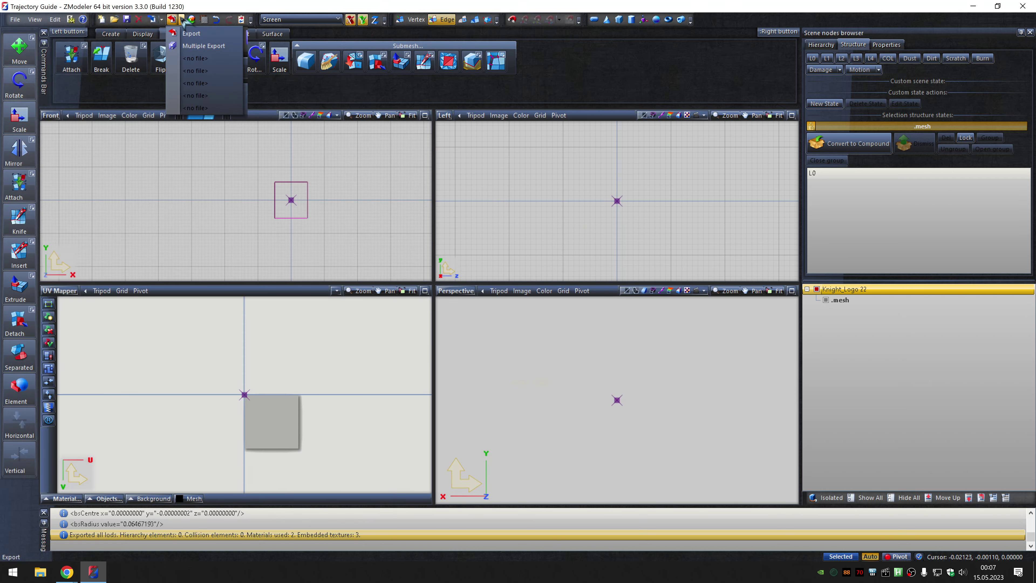
pyautogui.click(204, 48)
pyautogui.click(604, 187)
pyautogui.click(596, 205)
pyautogui.click(510, 469)
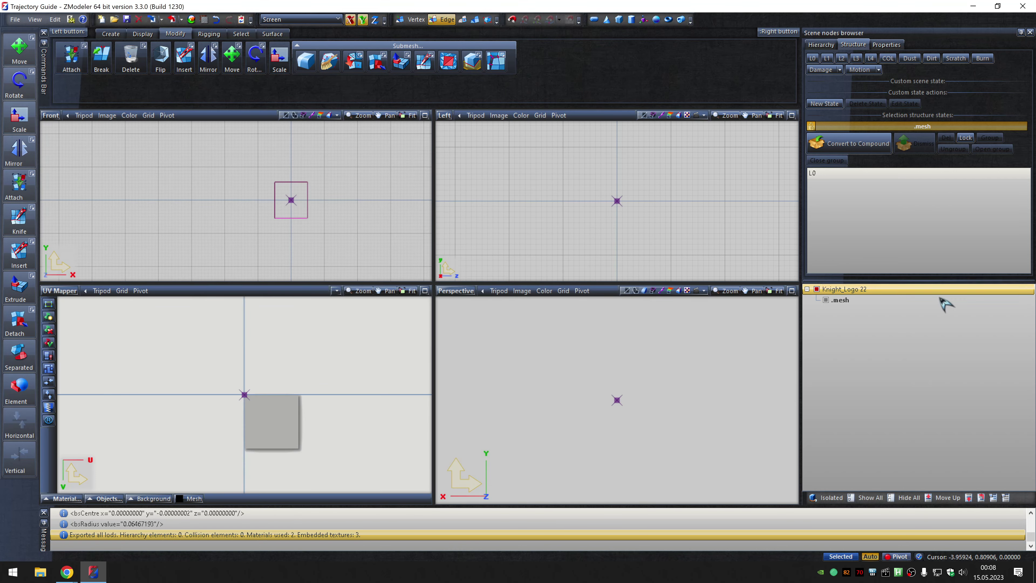
# Rename the root node Knight_Logo 23 and its texture group Knight_Logo 23.ydr, replacing the logo texture with 0 (23).dds.
pyautogui.click(204, 19)
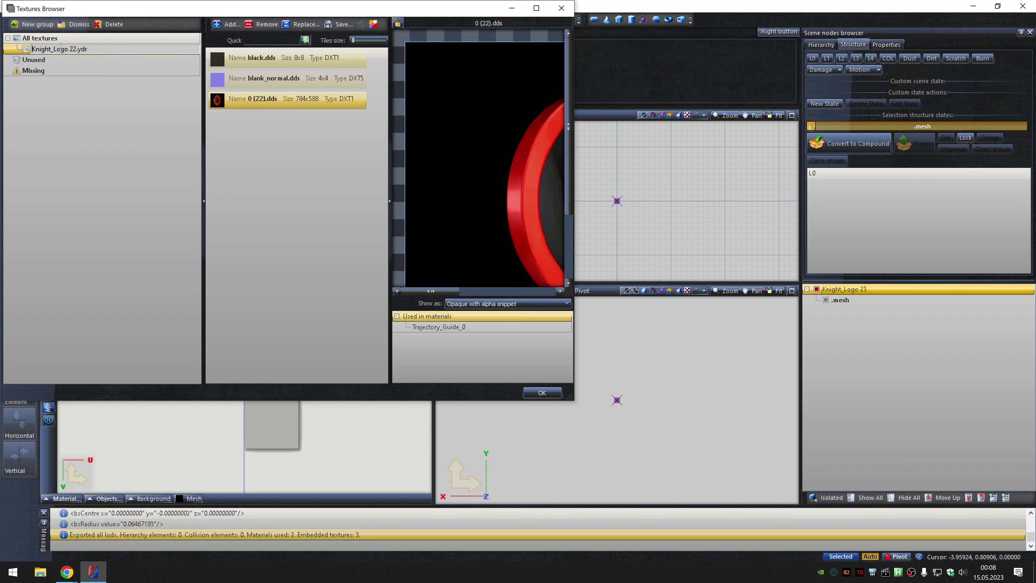
pyautogui.click(303, 26)
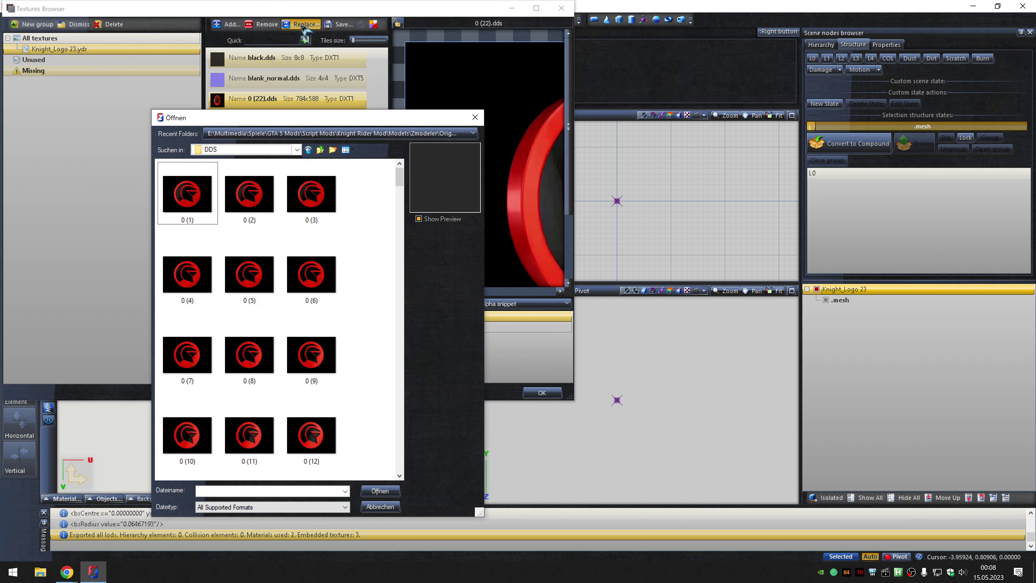
pyautogui.press('Escape')
pyautogui.click(542, 393)
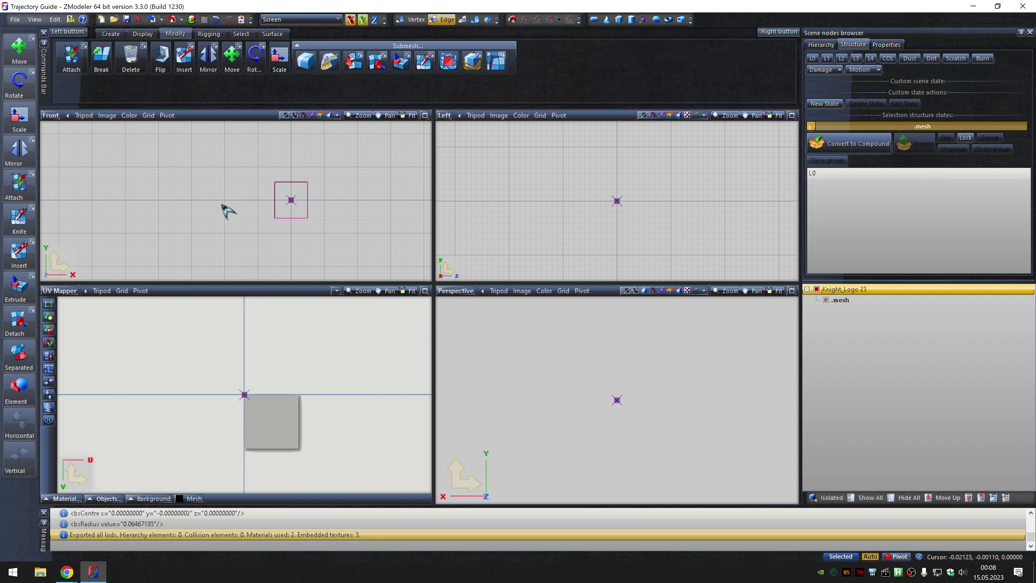
# Export the Knight_Logo 23 node through Multiple Export with the ydr extension.
pyautogui.click(181, 19)
pyautogui.click(200, 46)
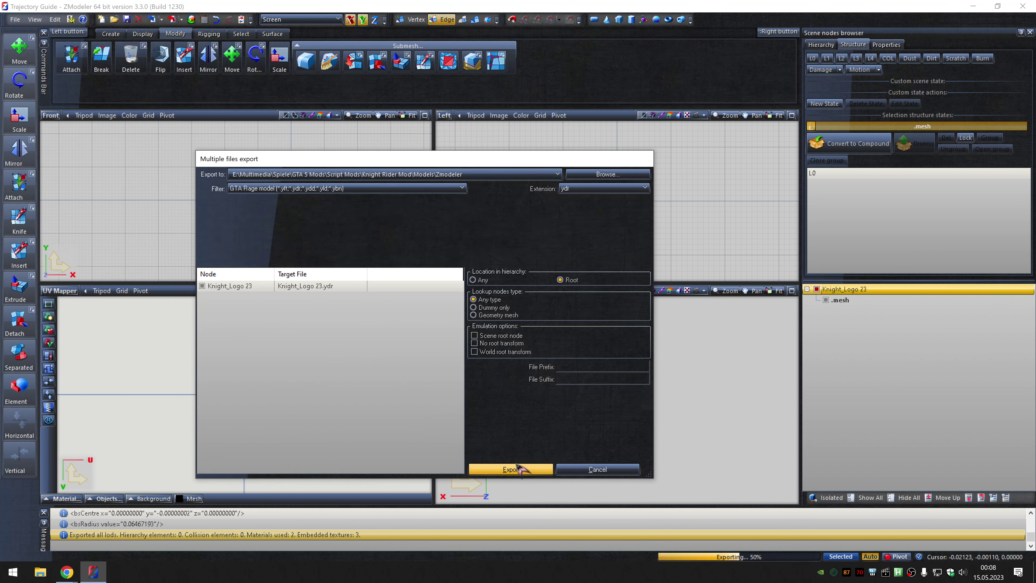
pyautogui.click(513, 465)
# Rename the root node Knight_Logo 24 and its texture group to match, replacing the logo texture with 0 (24).dds.
pyautogui.click(204, 19)
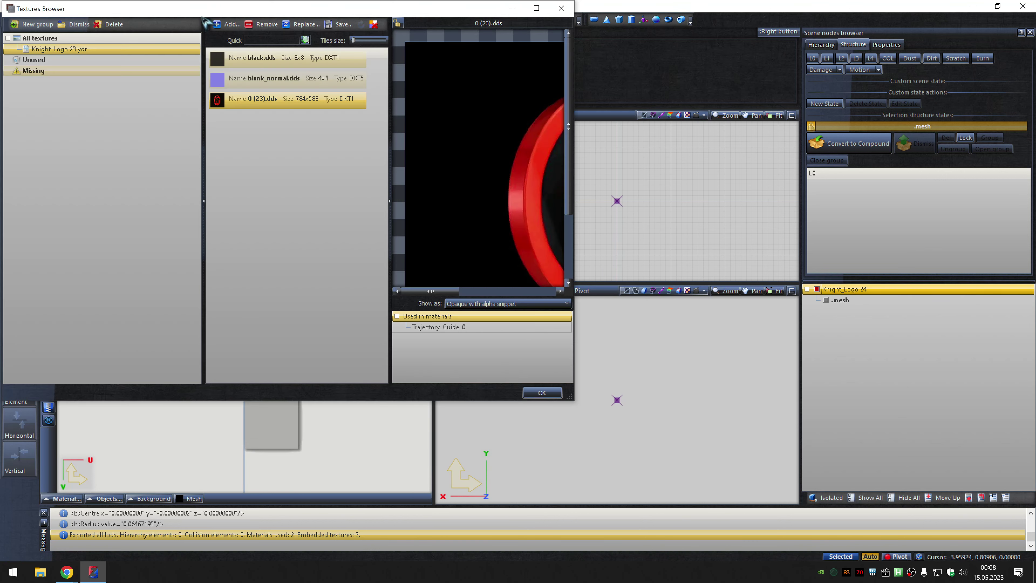
pyautogui.click(303, 25)
pyautogui.press('Escape')
pyautogui.click(542, 392)
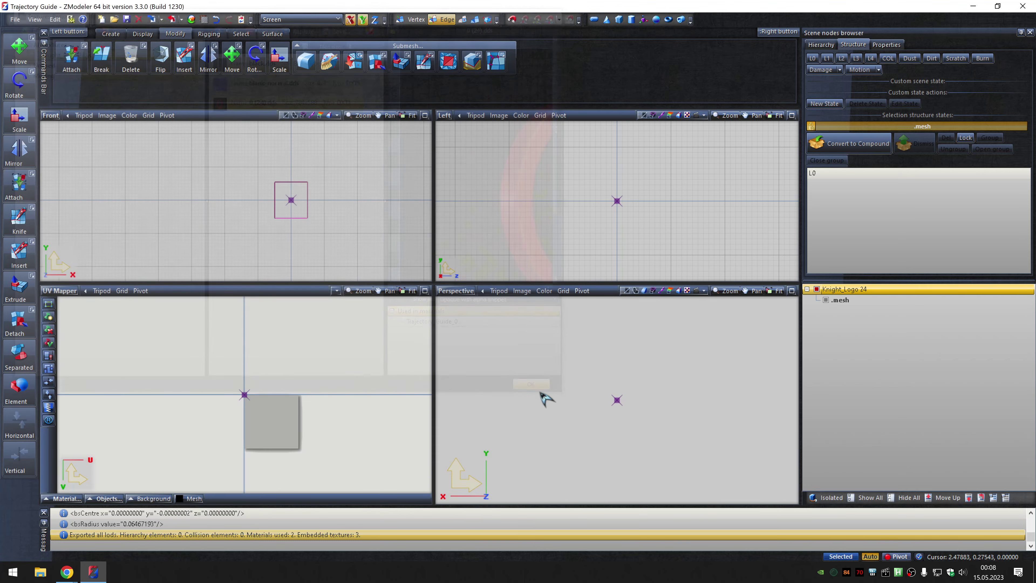
# Export the Knight_Logo 24 node through Multiple Export with the ydr extension.
pyautogui.click(181, 19)
pyautogui.click(185, 46)
pyautogui.click(597, 192)
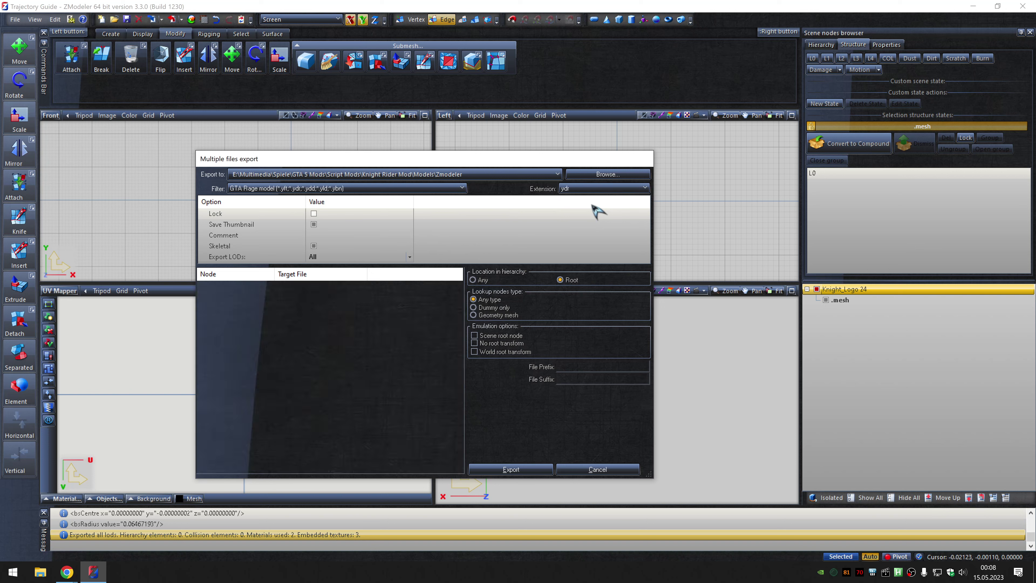
pyautogui.click(521, 464)
# Rename the root node Knight_Logo 25 and its texture group Knight_Logo 25.ydr, replacing the logo texture with 0 (25).dds.
pyautogui.click(971, 289)
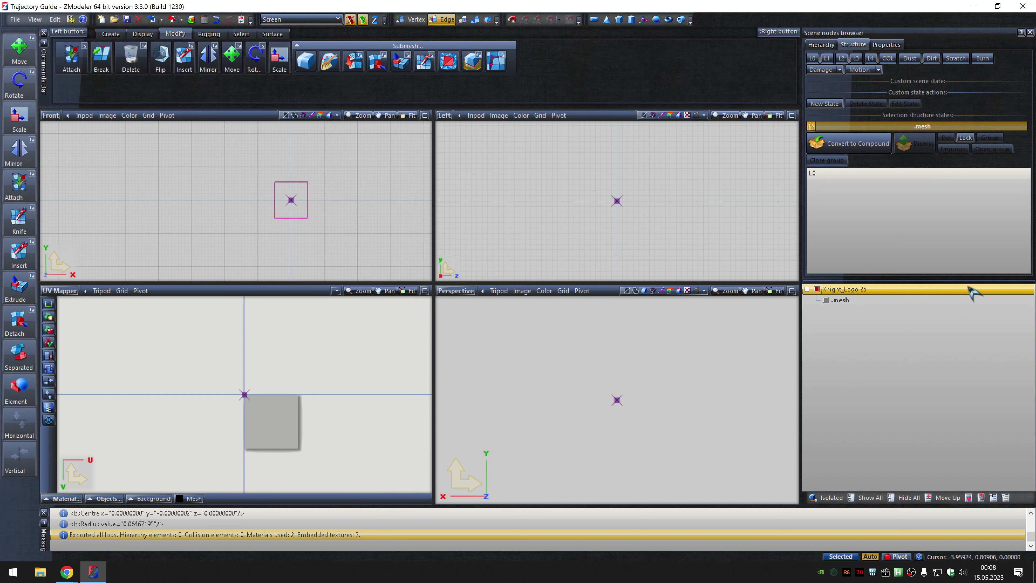
pyautogui.click(204, 19)
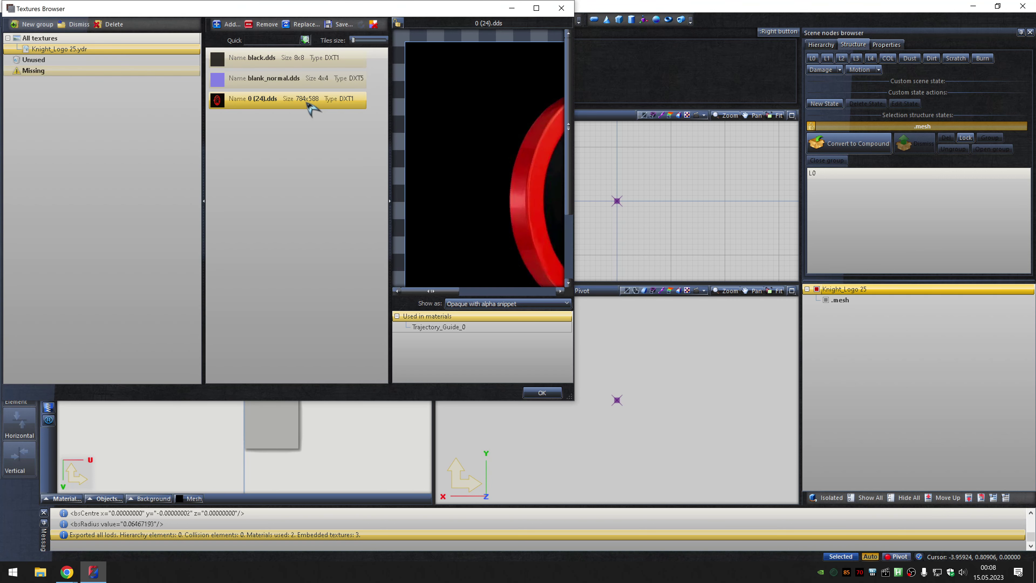
pyautogui.click(304, 25)
pyautogui.press('Escape')
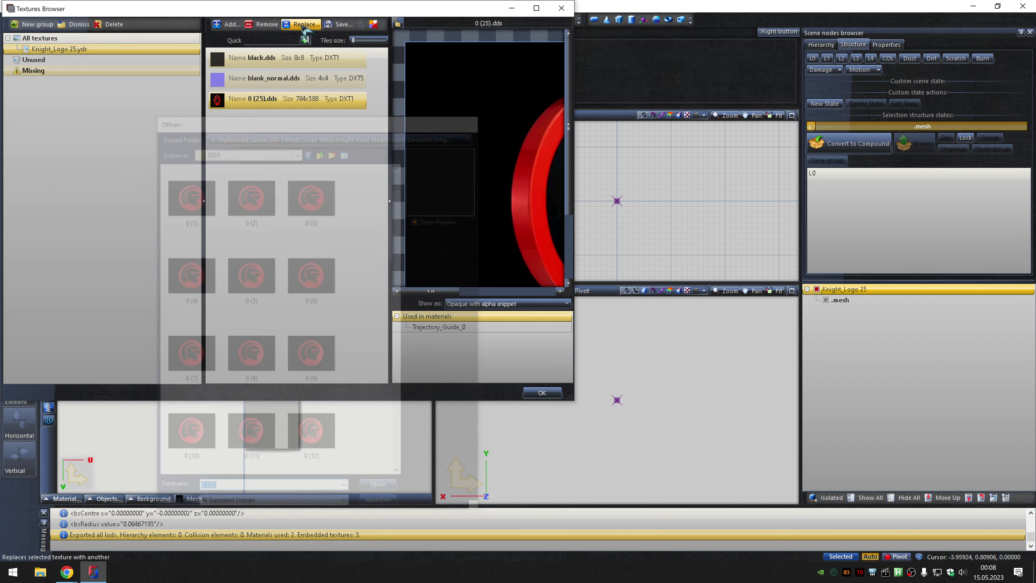
pyautogui.click(541, 392)
# Export the Knight_Logo 25 node through Multiple Export with the ydr extension.
pyautogui.click(181, 19)
pyautogui.click(204, 49)
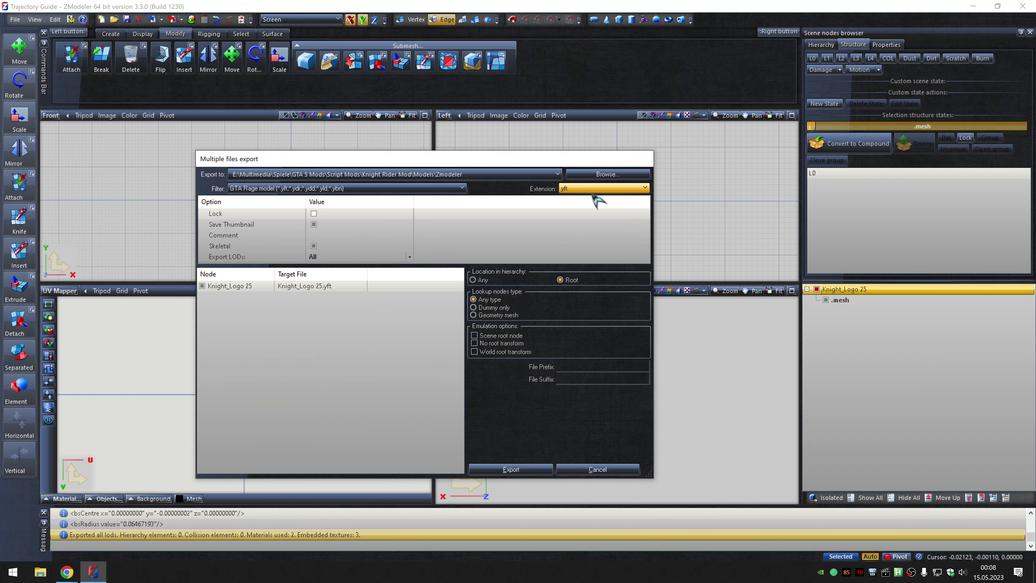
pyautogui.click(518, 465)
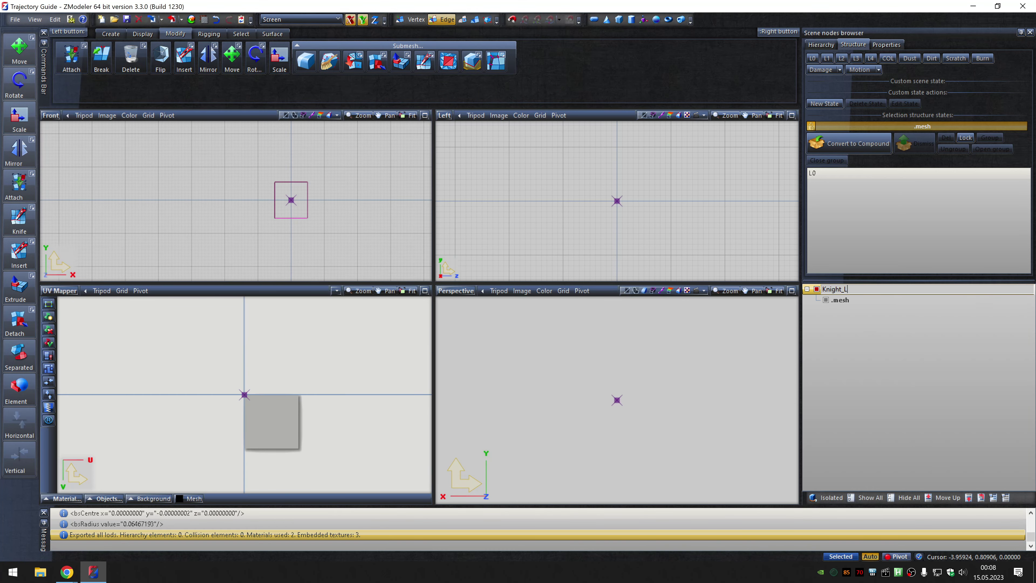
# Rename the root node Knight_Logo 26 and its texture group Knight_Logo 26.ydr, replacing the logo texture with 0 (26).dds.
pyautogui.write('ogo 26')
pyautogui.press('Return')
pyautogui.click(204, 20)
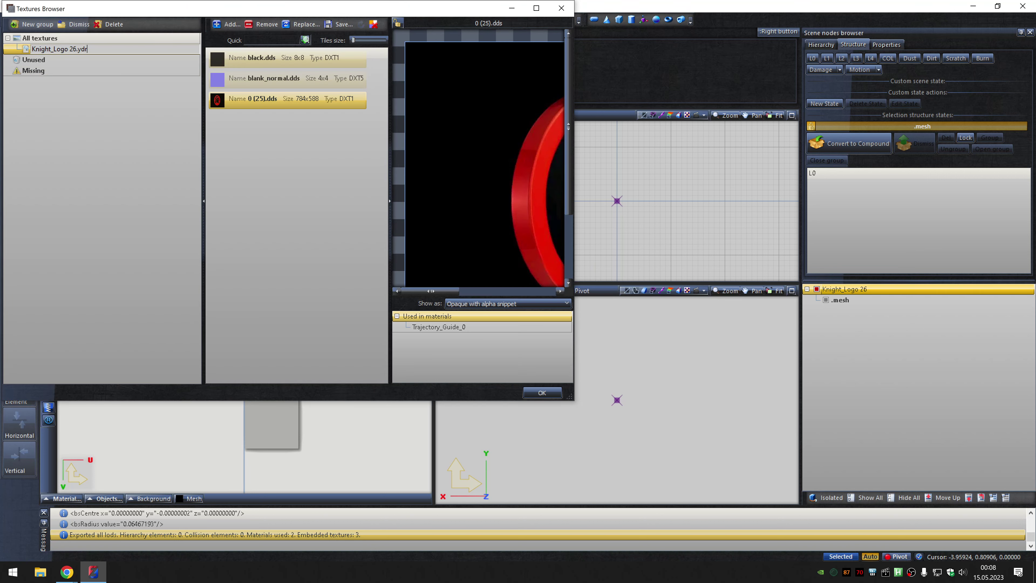
pyautogui.click(303, 24)
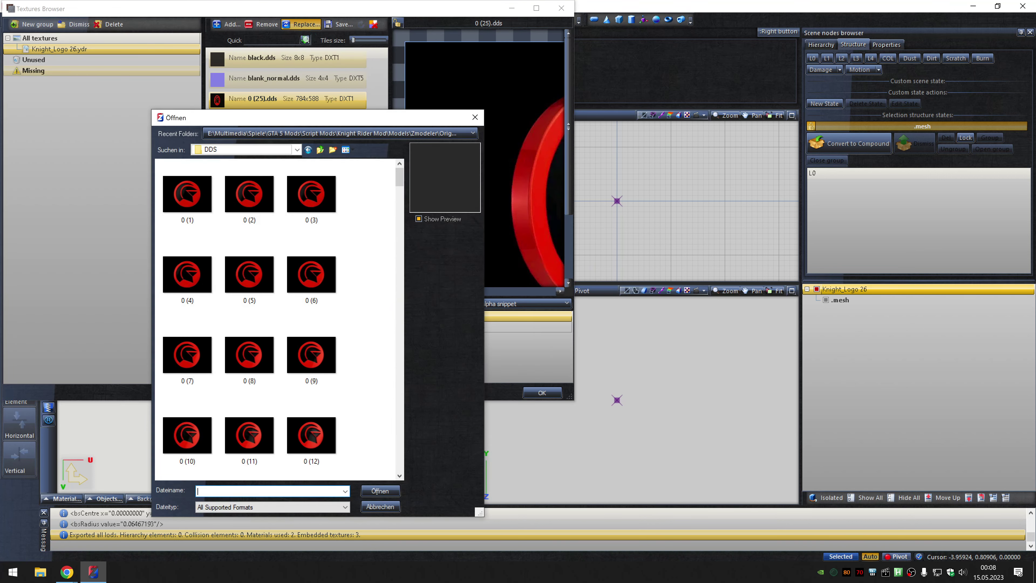
pyautogui.press('Escape')
pyautogui.press('Escape')
# Export the Knight_Logo 26 node through Multiple Export with the ydr extension.
pyautogui.click(181, 19)
pyautogui.click(200, 31)
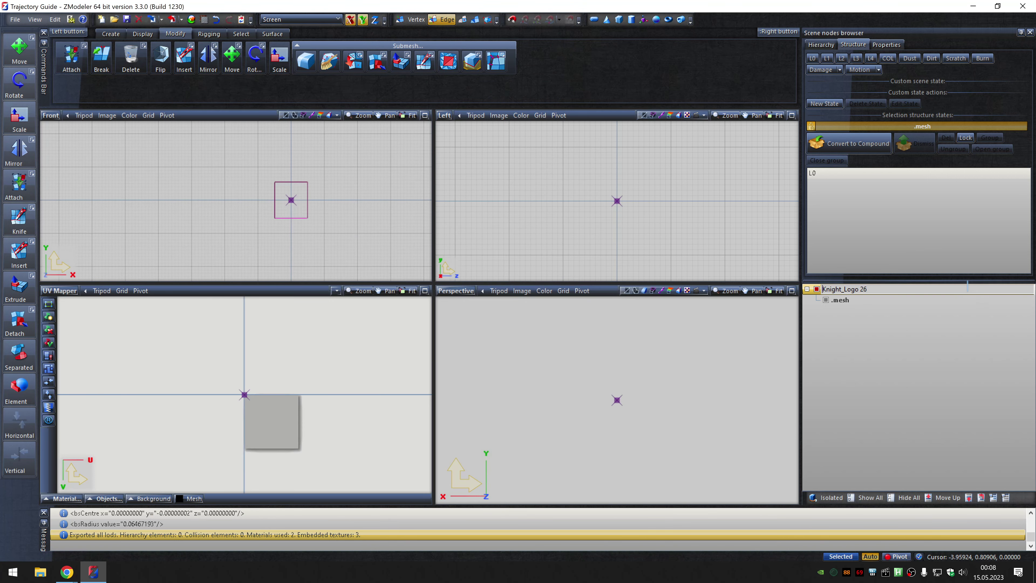
# Rename the root node Knight_Logo 27 and its texture group Knight_Logo 27.ydr, replacing the logo texture with 0 (27).dds.
pyautogui.write('7')
pyautogui.press('Return')
pyautogui.hotkey('ctrl', 't')
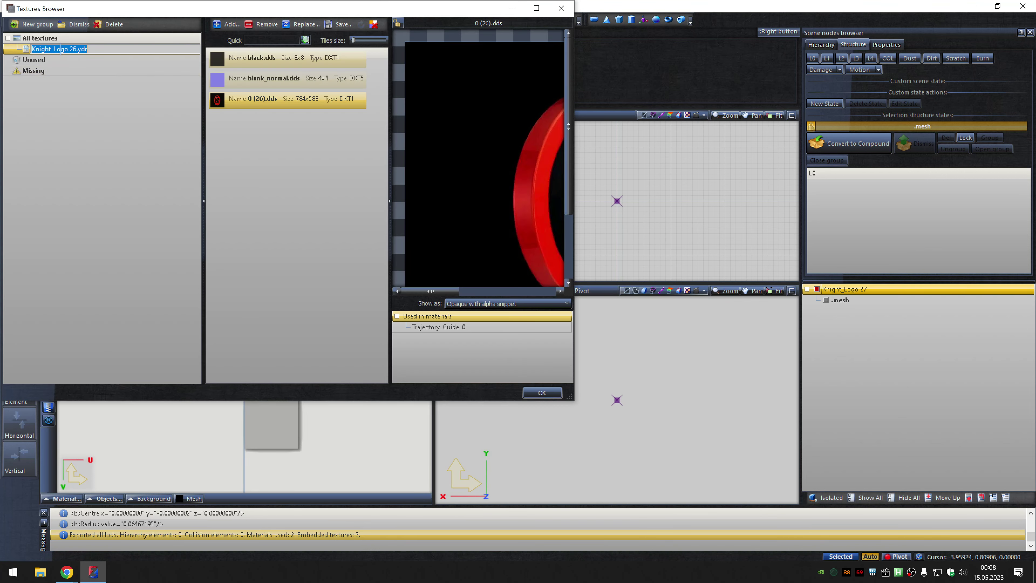
pyautogui.click(302, 24)
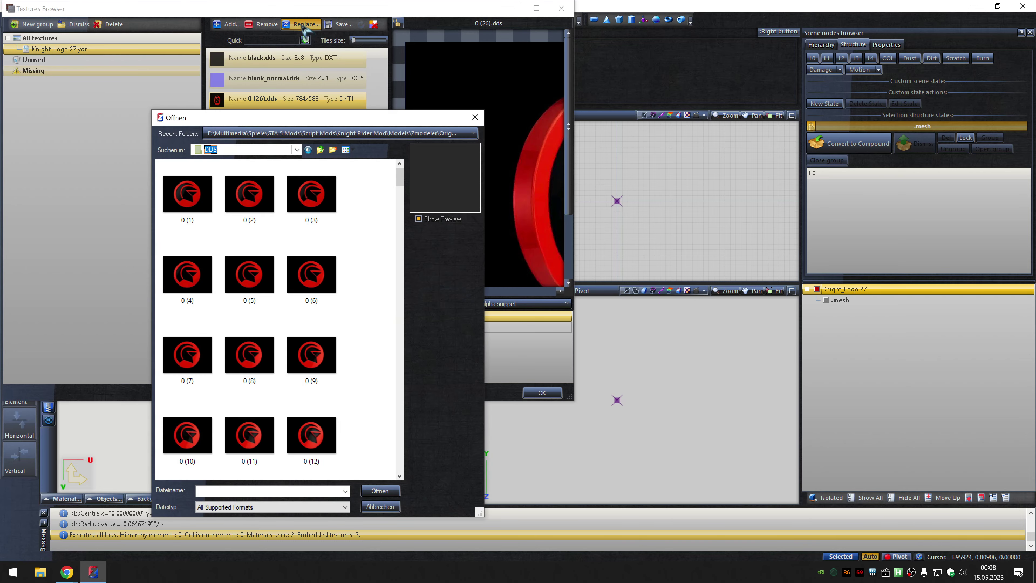
pyautogui.write('0 (27)')
pyautogui.press('Return')
pyautogui.press('Return')
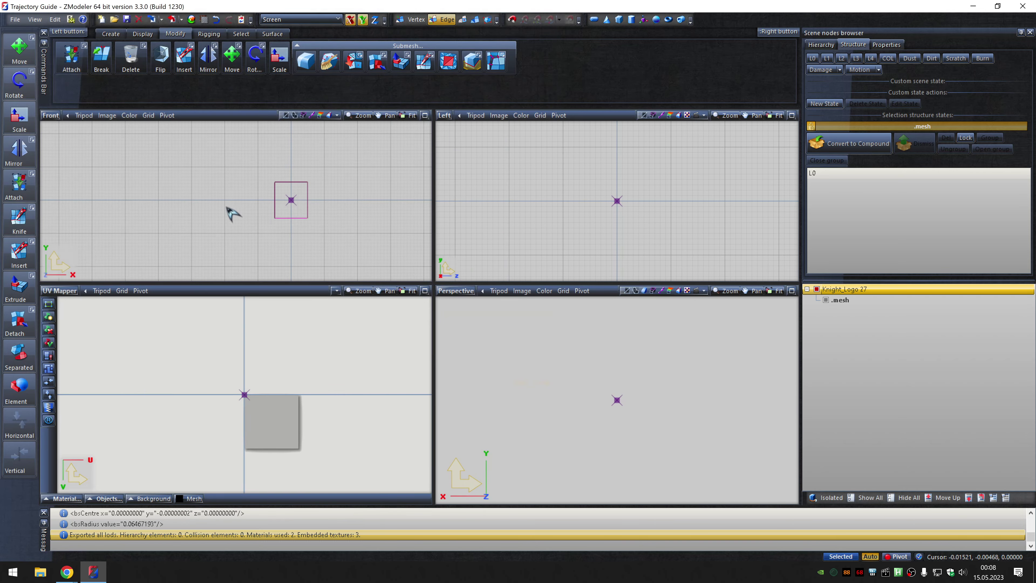
# Export the Knight_Logo 27 node through Multiple Export with the ydr extension.
pyautogui.click(181, 21)
pyautogui.click(196, 110)
pyautogui.click(595, 190)
pyautogui.click(597, 204)
pyautogui.click(522, 461)
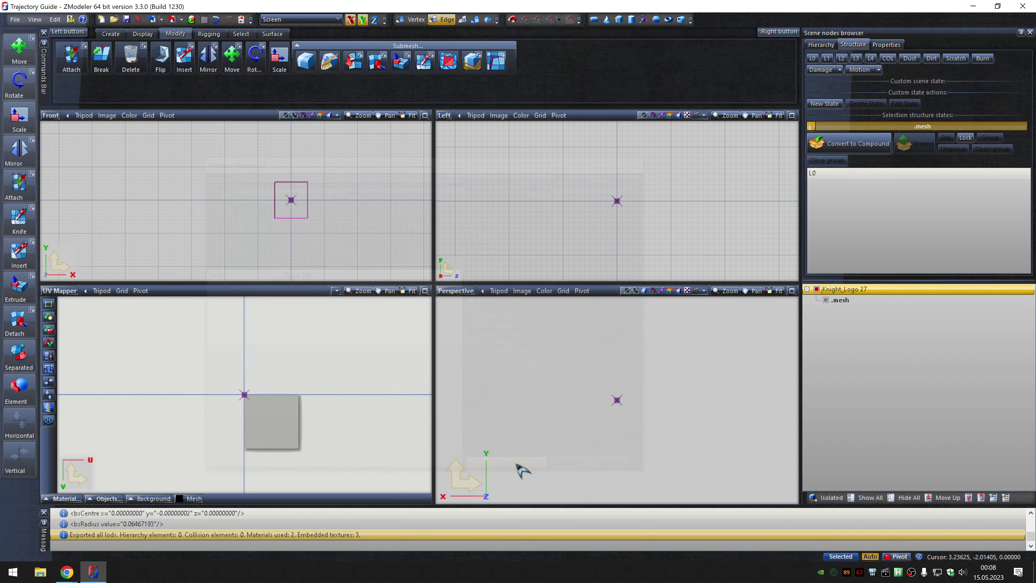
# Rename the root node Knight_Logo 28 and its texture group Knight_Logo 28.ydr, replacing the logo texture with the matching numbered DDS file.
pyautogui.press('Return')
pyautogui.click(204, 19)
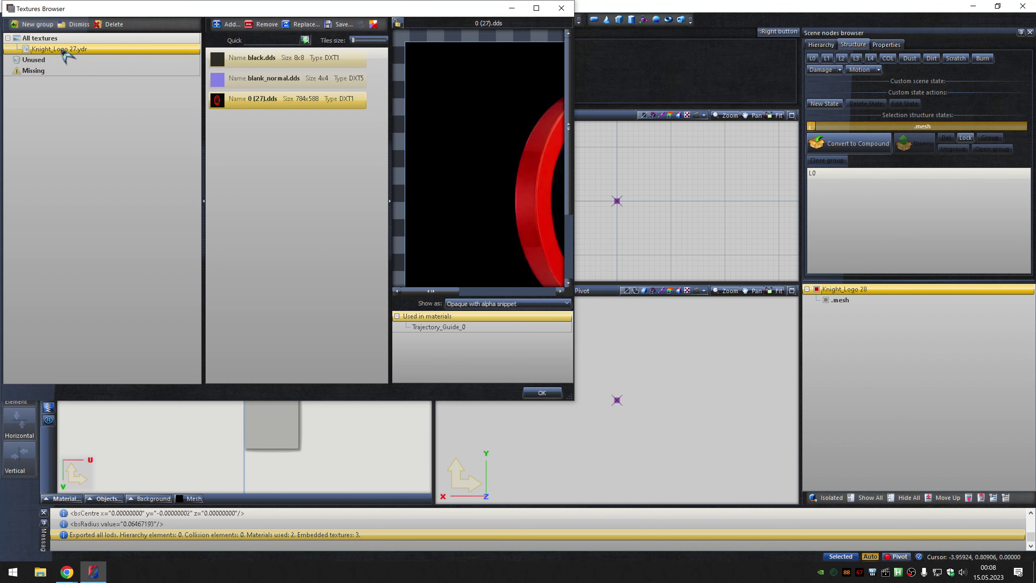
pyautogui.click(304, 23)
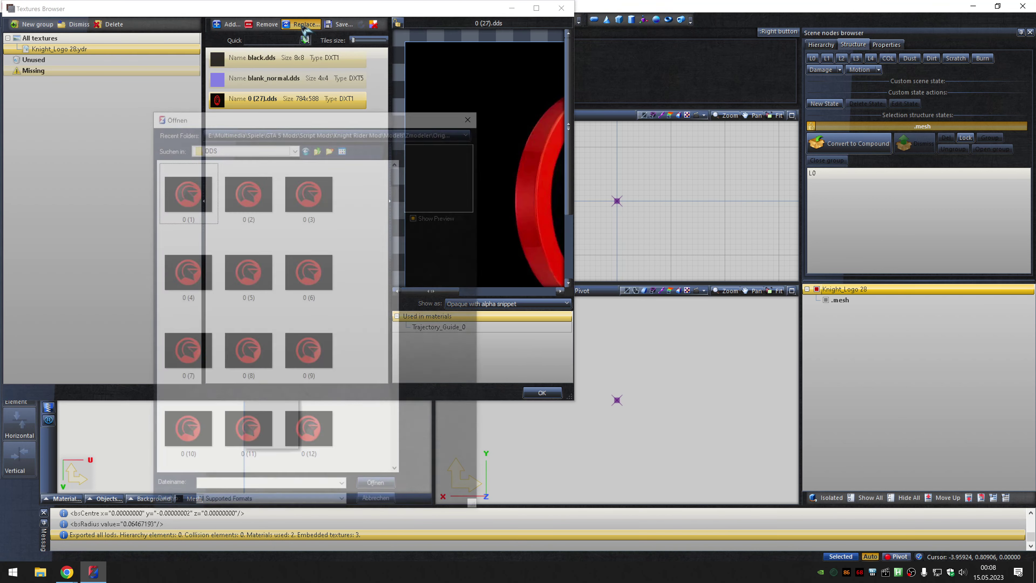
pyautogui.doubleClick(185, 197)
pyautogui.click(542, 393)
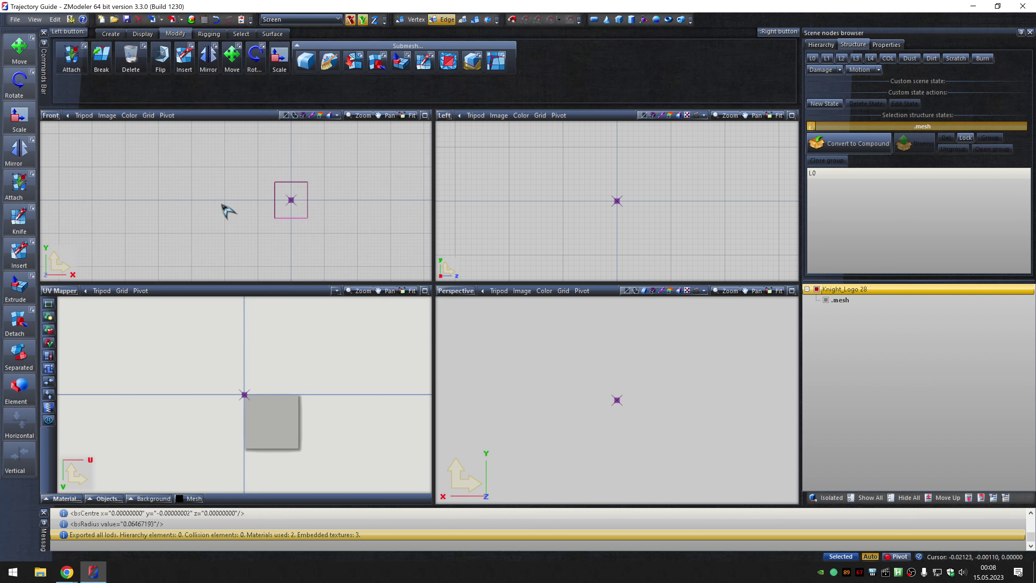
# Export the Knight_Logo 28 node through Multiple Export with the ydr extension.
pyautogui.click(181, 19)
pyautogui.click(204, 47)
pyautogui.click(603, 188)
pyautogui.click(593, 205)
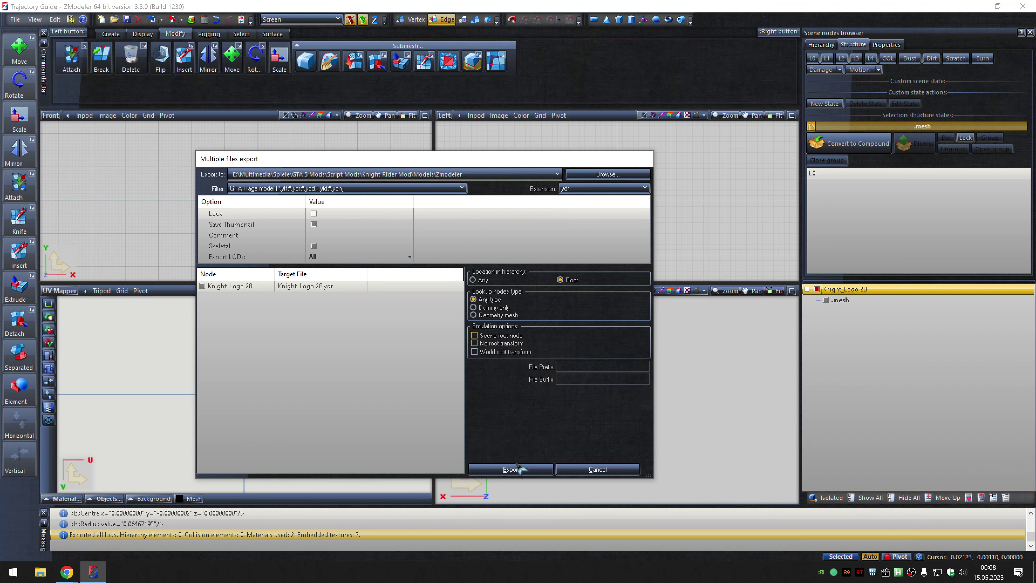
pyautogui.click(511, 470)
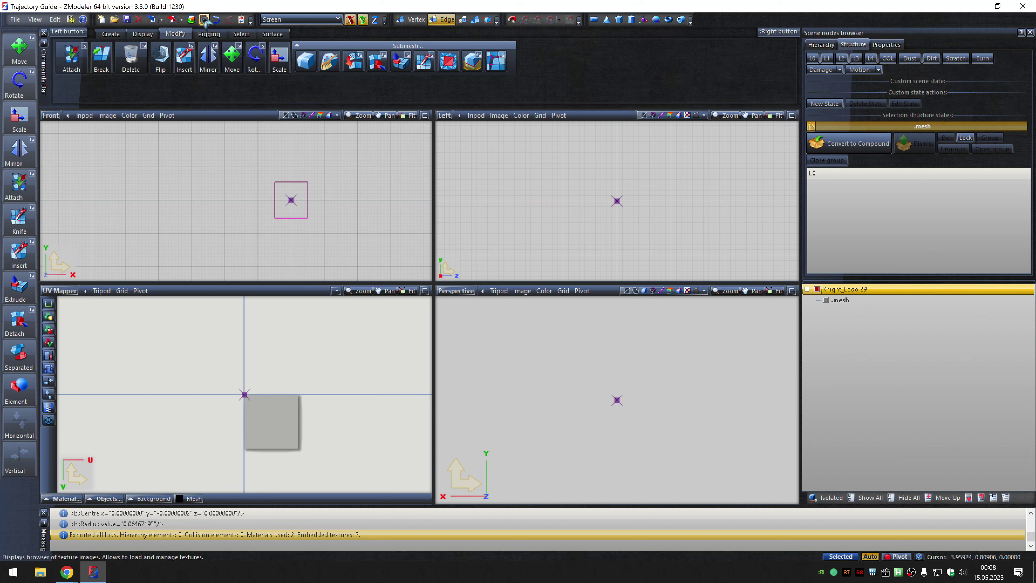
# Rename the root node Knight_Logo 29 and its texture group Knight_Logo 29.ydr, replacing the logo texture with 0 (29).dds.
pyautogui.click(204, 20)
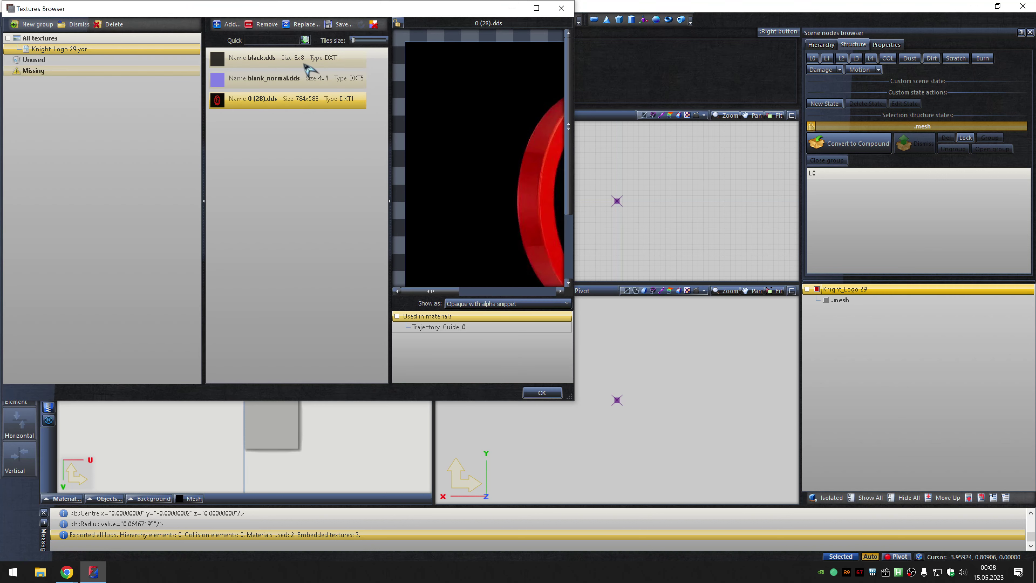
pyautogui.click(306, 24)
pyautogui.doubleClick(185, 273)
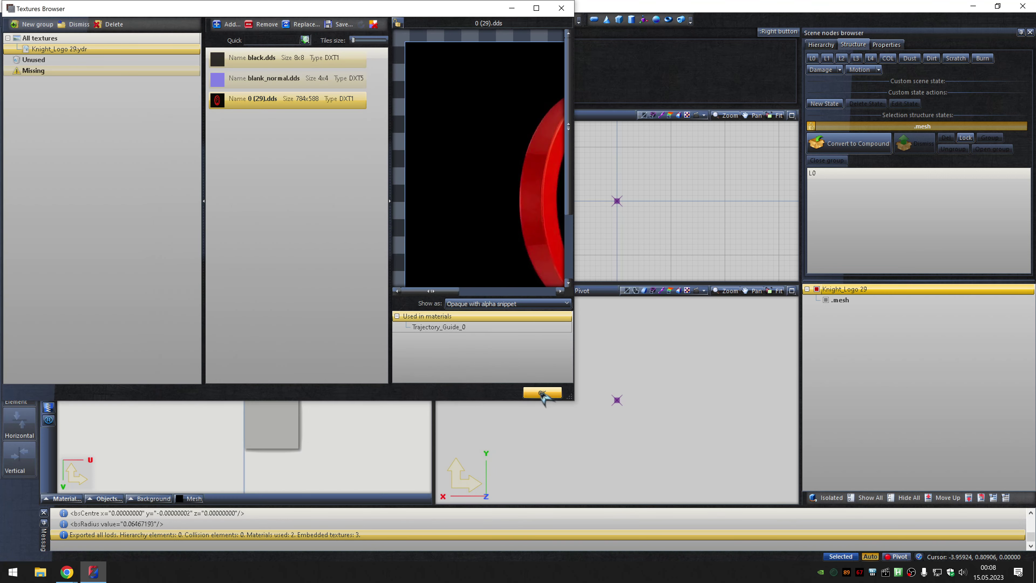
pyautogui.click(543, 393)
# Export the Knight_Logo 29 node through Multiple Export with the ydr extension.
pyautogui.click(181, 19)
pyautogui.click(192, 48)
pyautogui.click(644, 187)
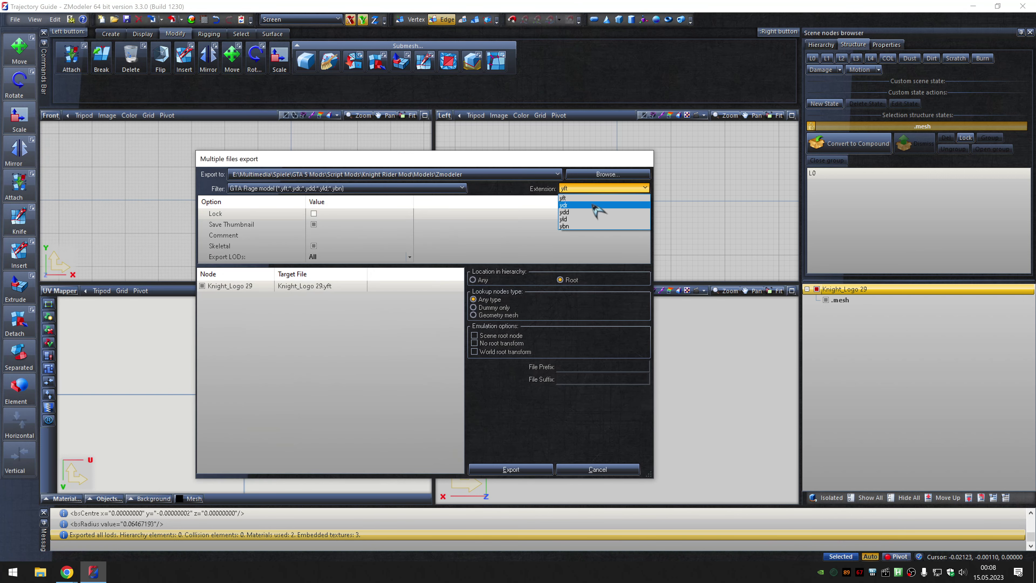
pyautogui.click(592, 205)
pyautogui.click(510, 469)
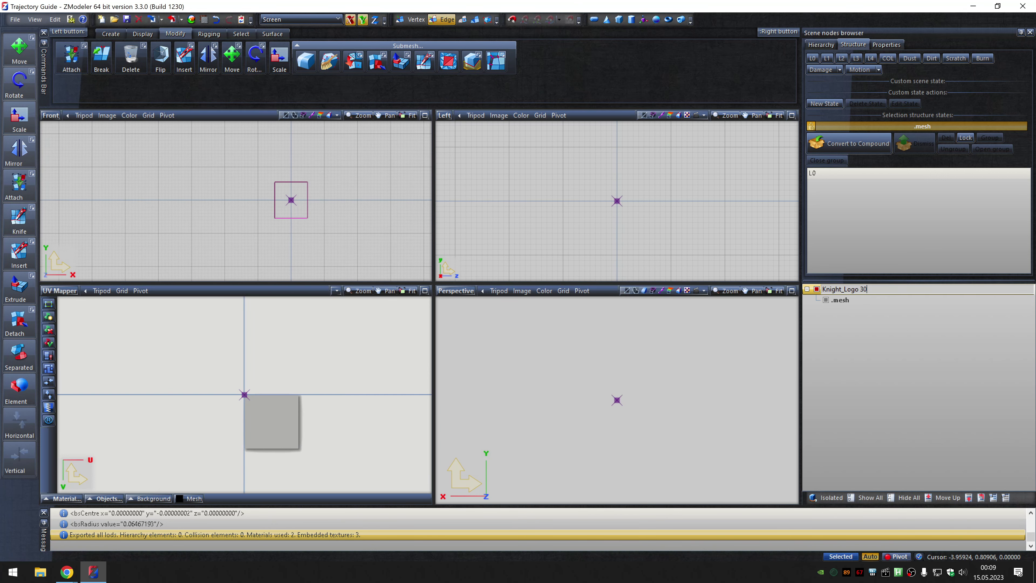
# Rename the root node Knight_Logo 30 and its texture group Knight_Logo 30.ydr, replacing the logo texture with 0 (30).dds.
pyautogui.press('Return')
pyautogui.hotkey('ctrl', 't')
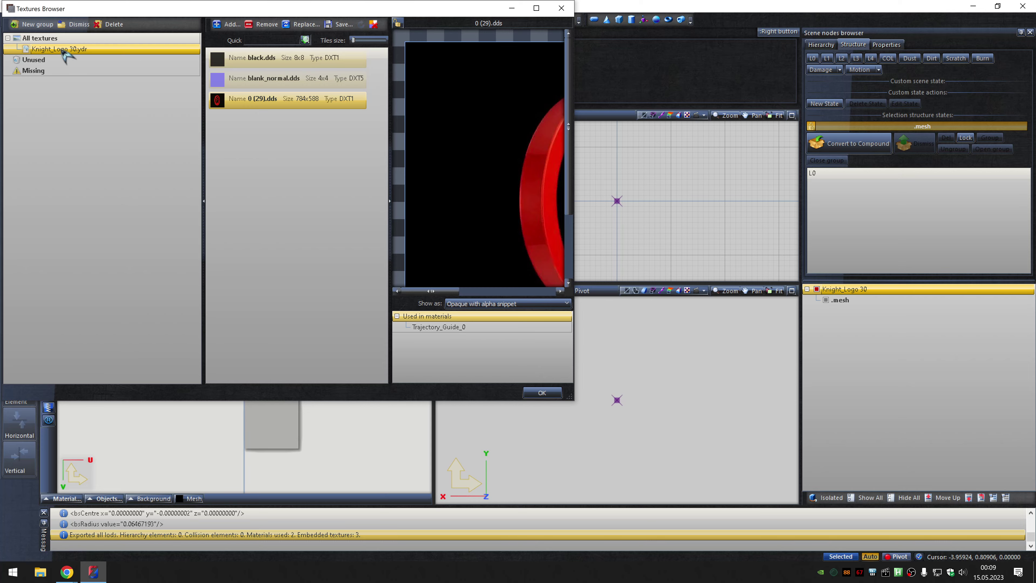
pyautogui.click(303, 26)
pyautogui.click(185, 196)
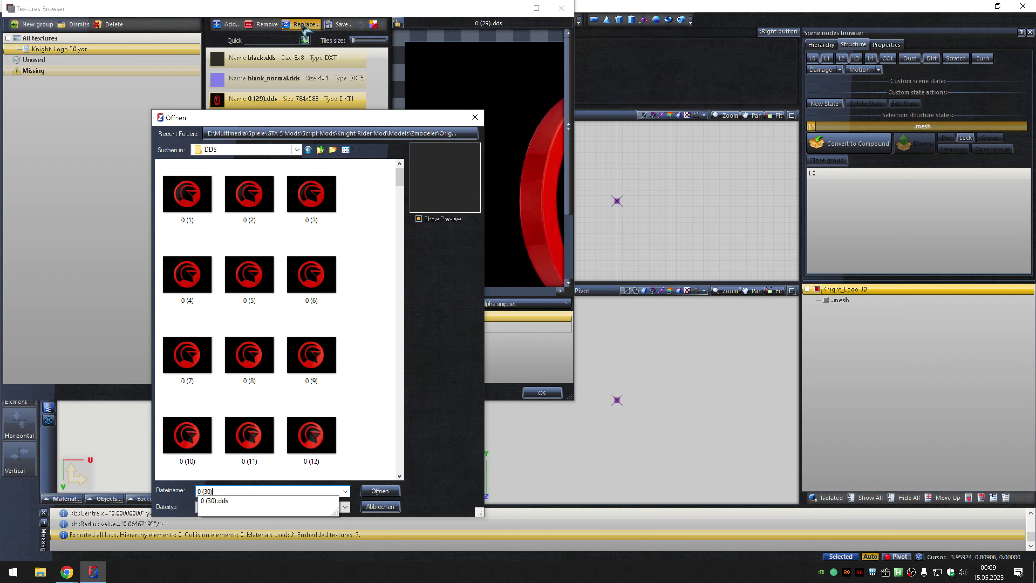
pyautogui.click(377, 488)
pyautogui.click(542, 393)
# Export the Knight_Logo 30 node through Multiple Export with the ydr extension.
pyautogui.click(181, 19)
pyautogui.click(204, 30)
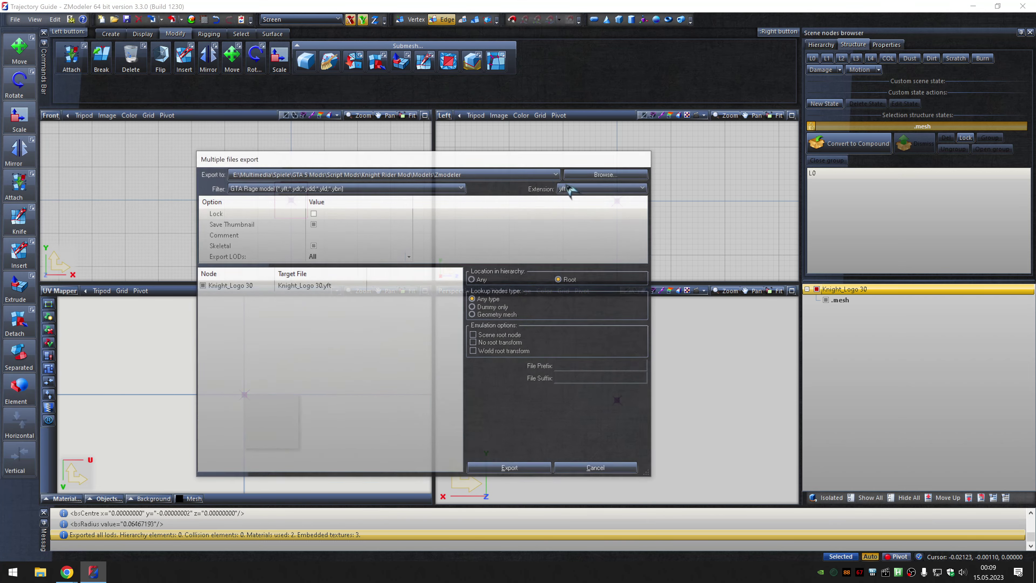
pyautogui.click(603, 188)
pyautogui.click(595, 205)
pyautogui.click(510, 469)
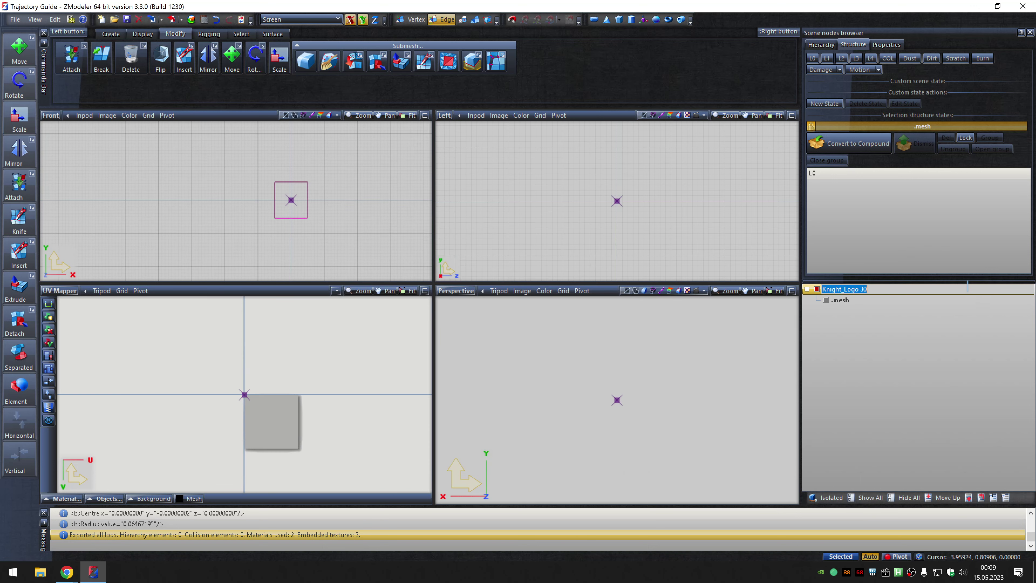
# Rename the root node Knight_Logo 31 and its texture group Knight_Logo 31.ydr, replacing the logo texture with 0 (31).dds.
pyautogui.click(204, 19)
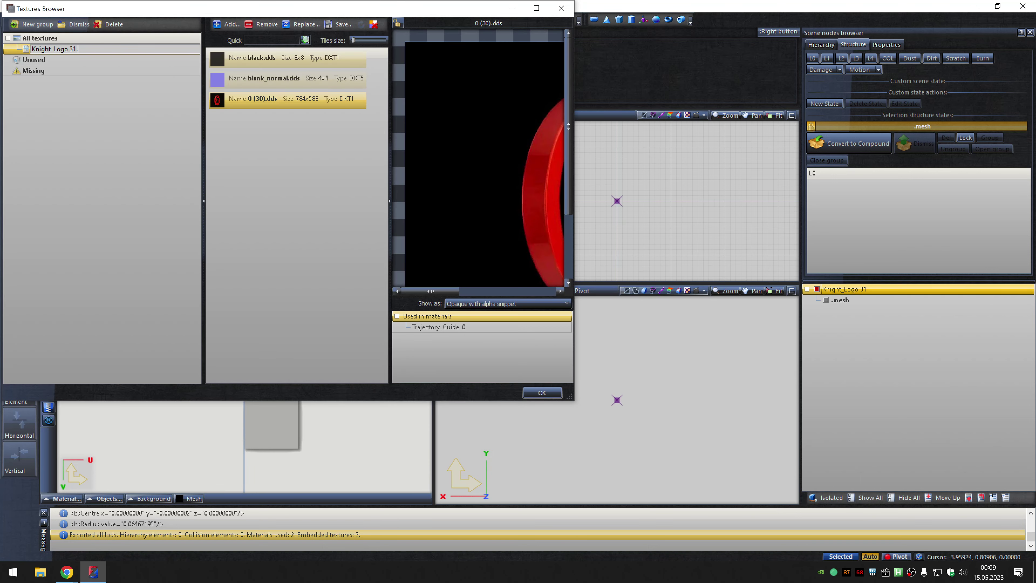
pyautogui.click(304, 25)
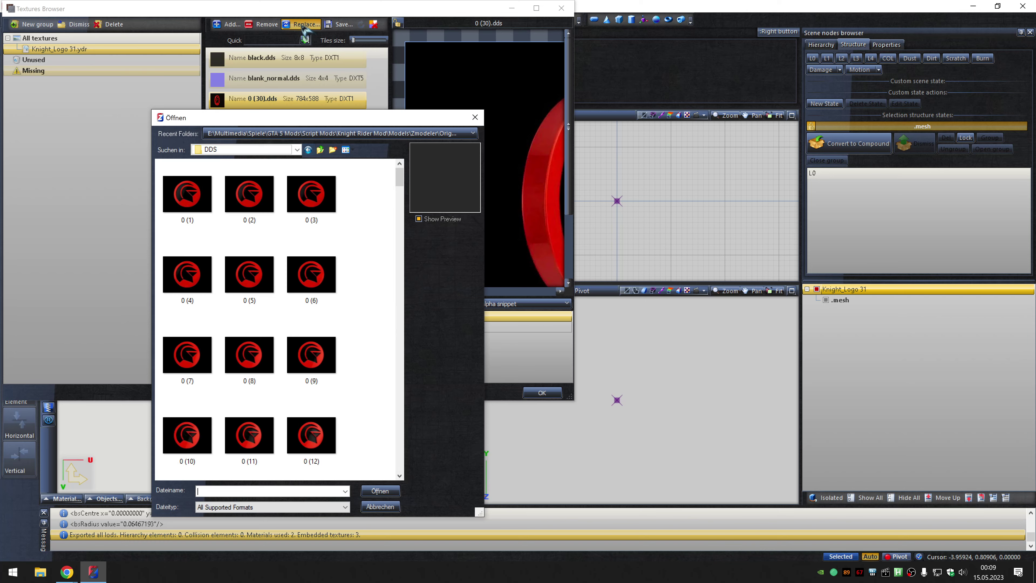
pyautogui.press('Escape')
pyautogui.click(541, 393)
# Export the Knight_Logo 31 node through Multiple Export with the ydr extension.
pyautogui.click(181, 19)
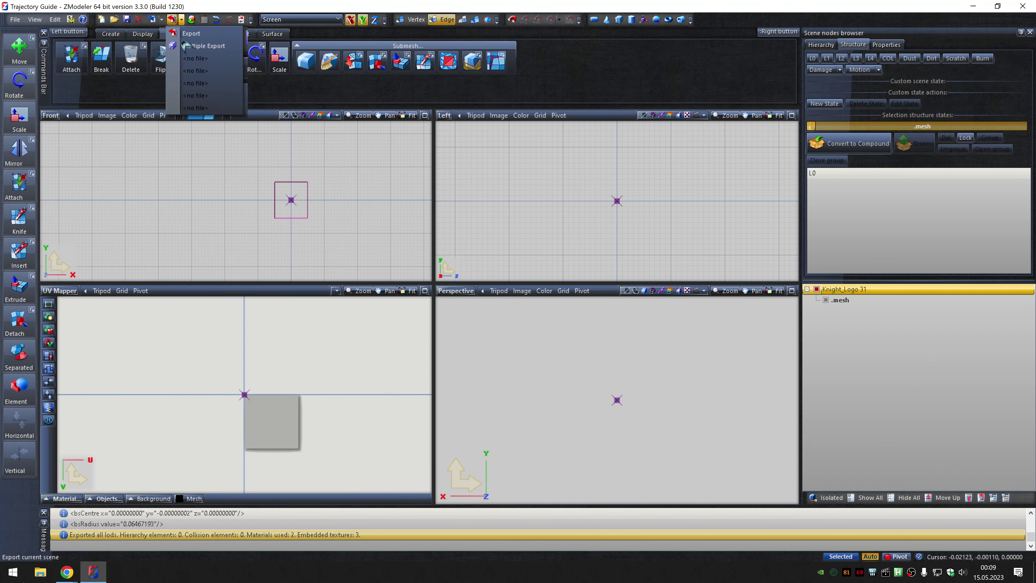
pyautogui.click(200, 46)
pyautogui.click(600, 202)
pyautogui.click(514, 462)
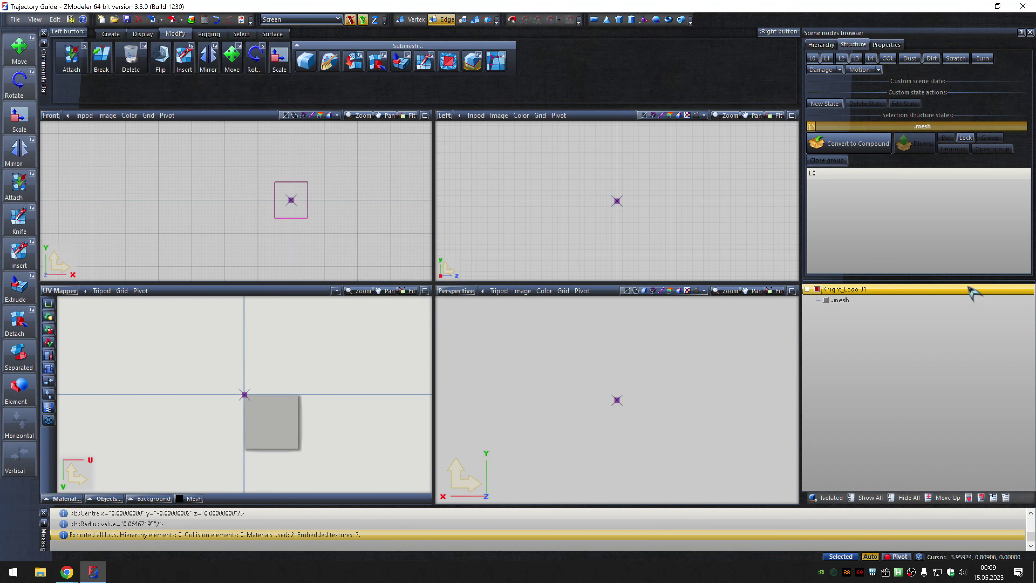
# Rename the root node Knight_Logo 32 and its texture group Knight_Logo 32.ydr, replacing the logo texture with 0 (32).dds.
pyautogui.doubleClick(973, 291)
pyautogui.press('BackSpace')
pyautogui.write('2')
pyautogui.press('Return')
pyautogui.click(206, 20)
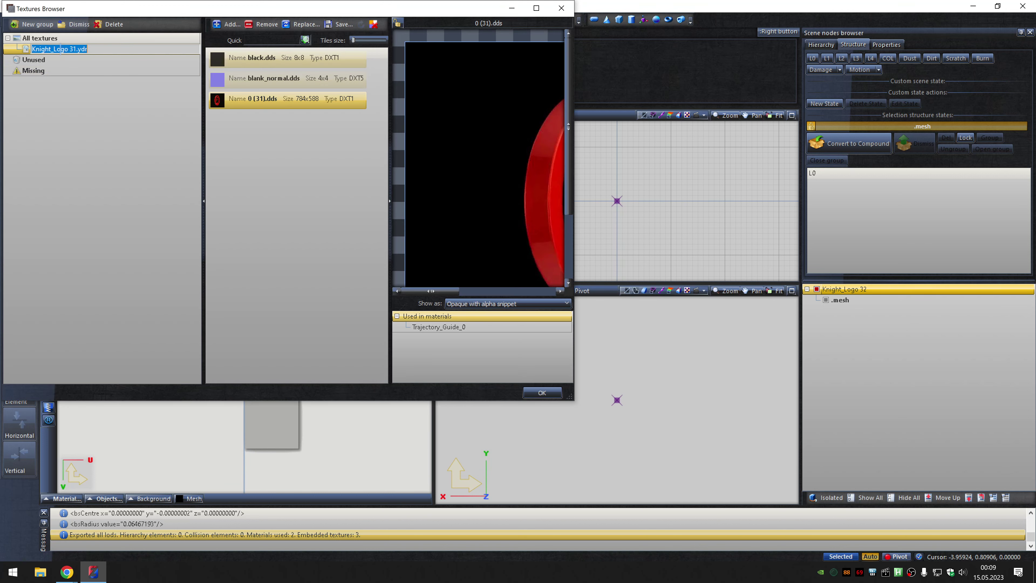
pyautogui.click(303, 25)
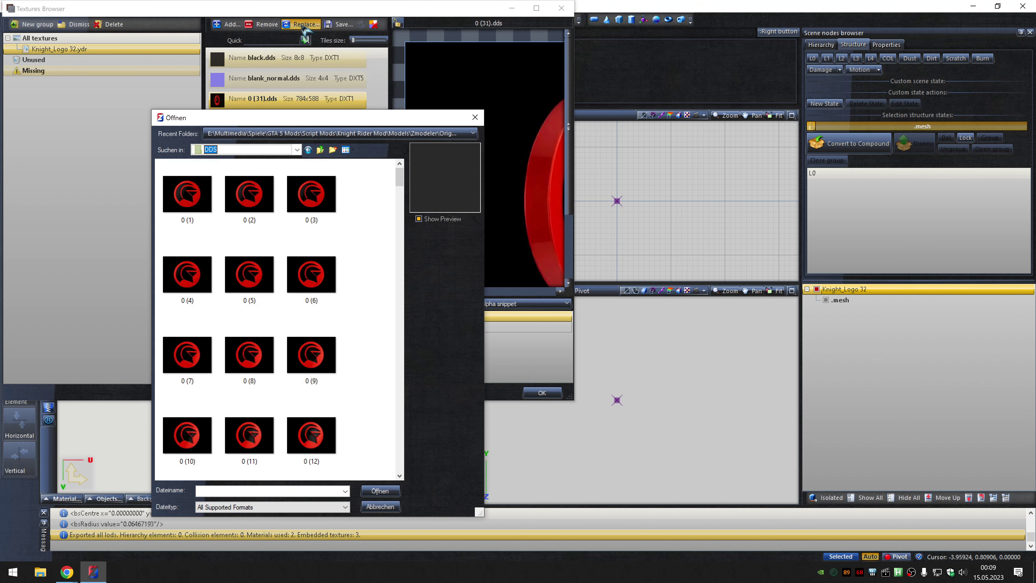
pyautogui.press('Escape')
pyautogui.click(542, 393)
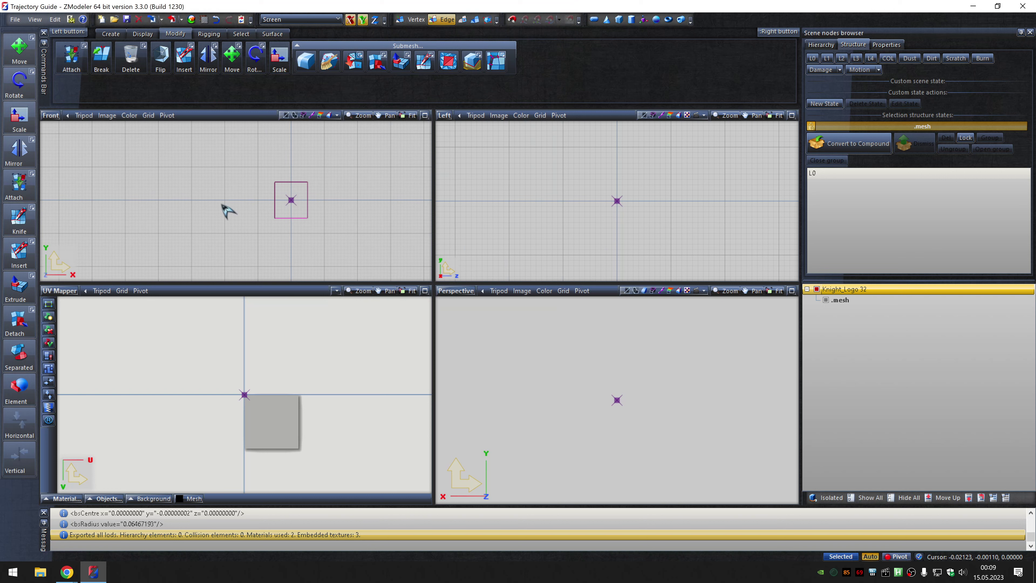
# Export the Knight_Logo 32 node through Multiple Export with the ydr extension.
pyautogui.click(181, 19)
pyautogui.click(187, 46)
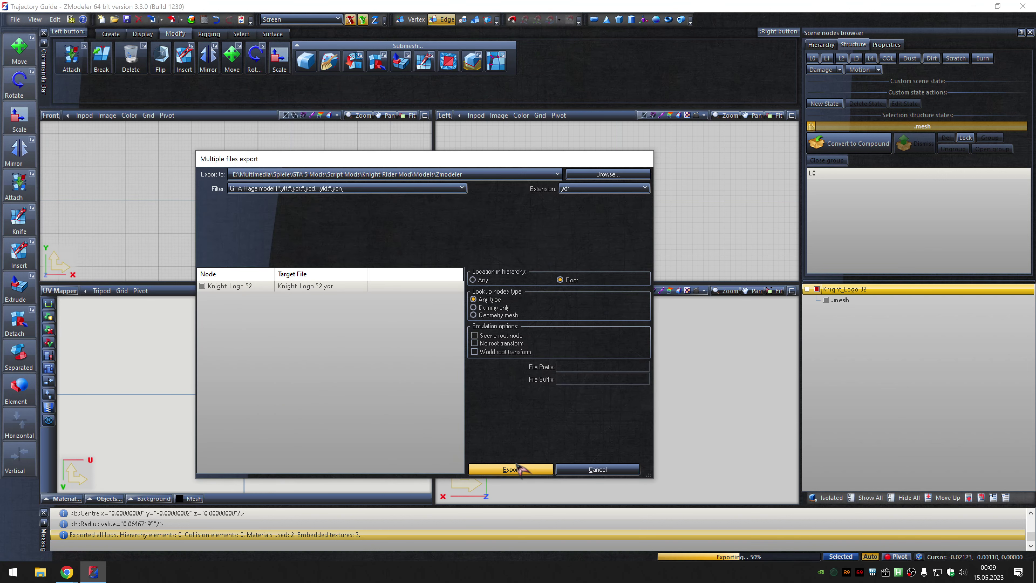
pyautogui.click(518, 463)
# Rename the root node Knight_Logo 33 and its texture group to match, replacing the logo texture with 0 (33).dds.
pyautogui.write('_Logo 33')
pyautogui.press('Return')
pyautogui.click(204, 19)
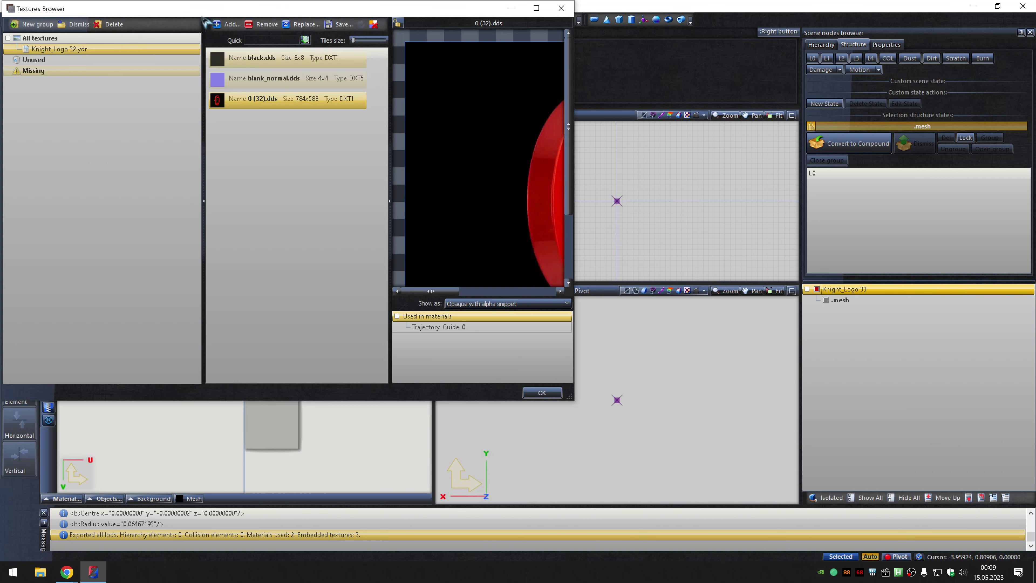
pyautogui.click(304, 24)
pyautogui.press('Escape')
pyautogui.click(544, 394)
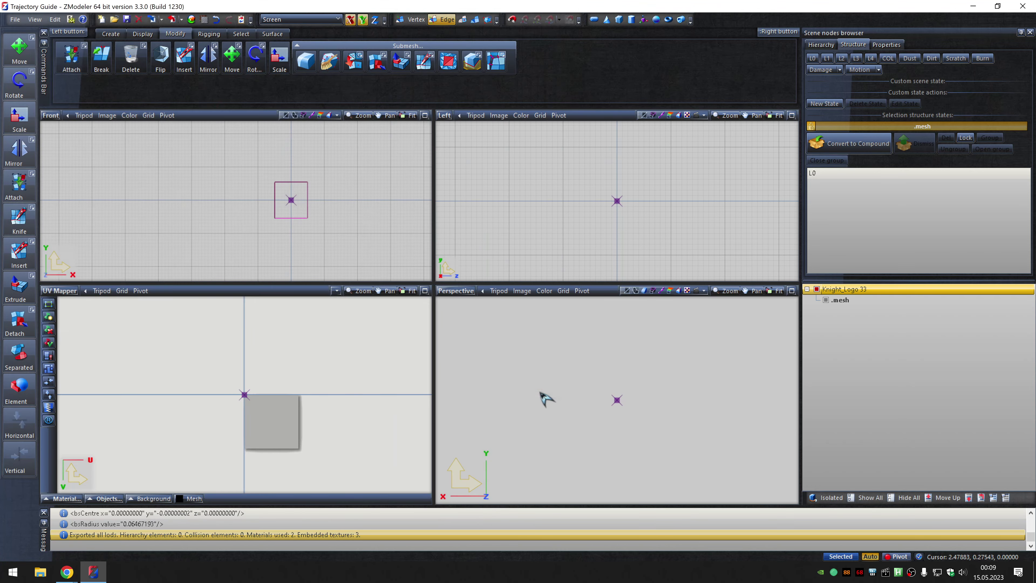
# Export the Knight_Logo 33 node through Multiple Export with the ydr extension.
pyautogui.click(180, 19)
pyautogui.click(203, 48)
pyautogui.click(599, 191)
pyautogui.click(597, 203)
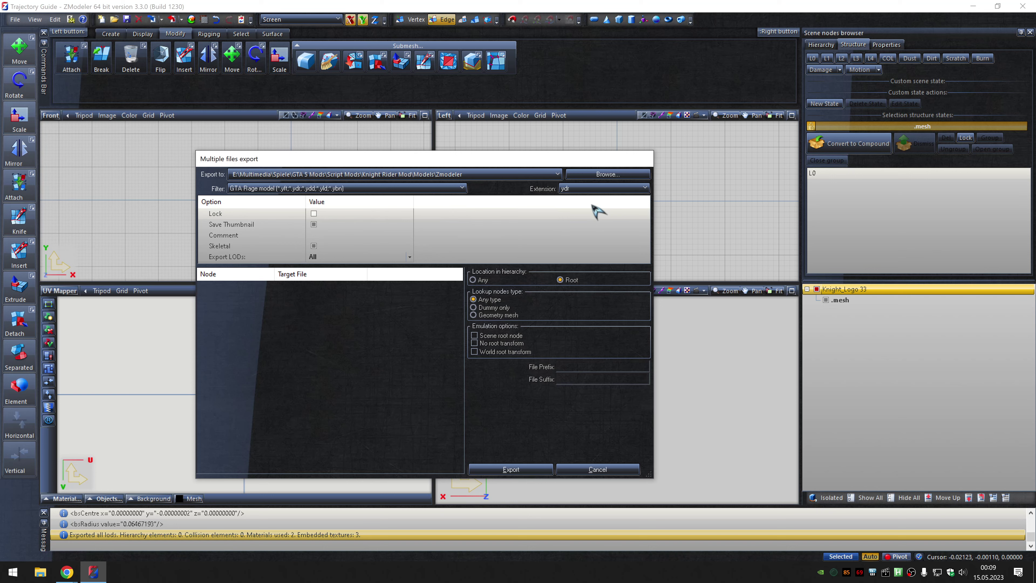
pyautogui.click(509, 466)
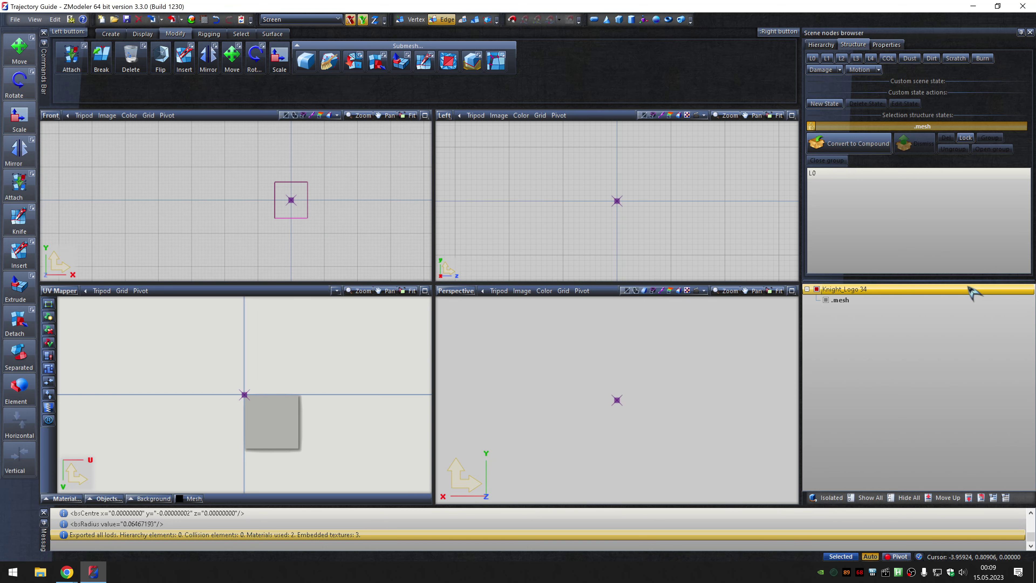
# Rename the root node Knight_Logo 34 and its texture group Knight_Logo 34.ydr, replacing the logo texture with 0 (34).dds.
pyautogui.click(204, 19)
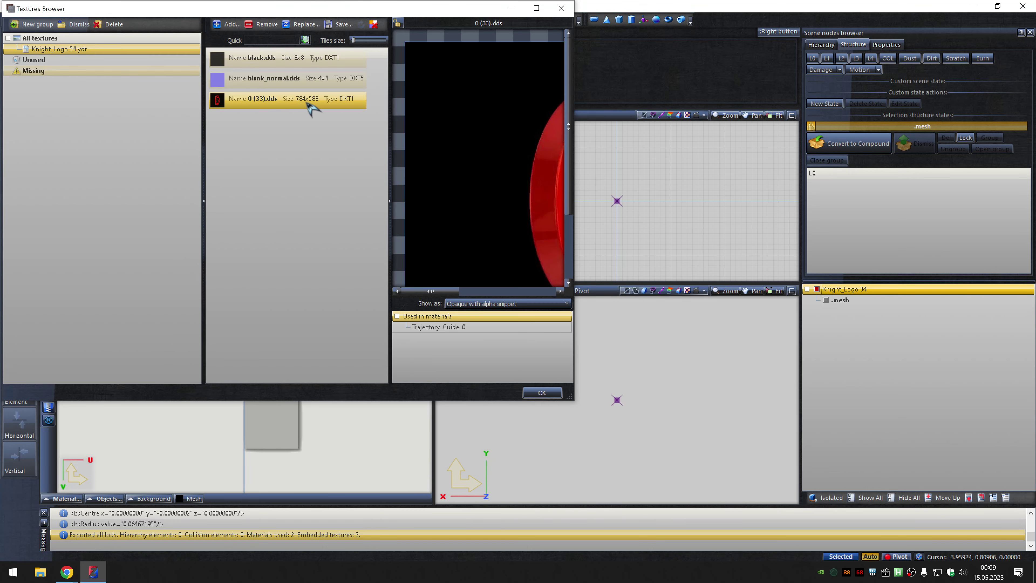
pyautogui.click(303, 24)
pyautogui.press('Escape')
pyautogui.press('Escape')
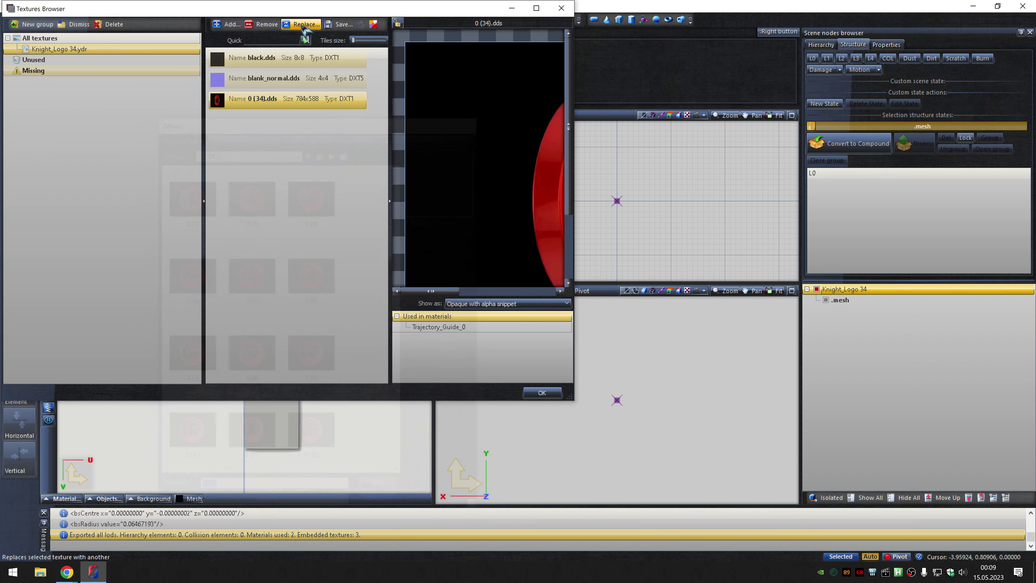
# Export the Knight_Logo 34 node through Multiple Export with the ydr extension.
pyautogui.click(181, 19)
pyautogui.click(204, 47)
pyautogui.click(602, 189)
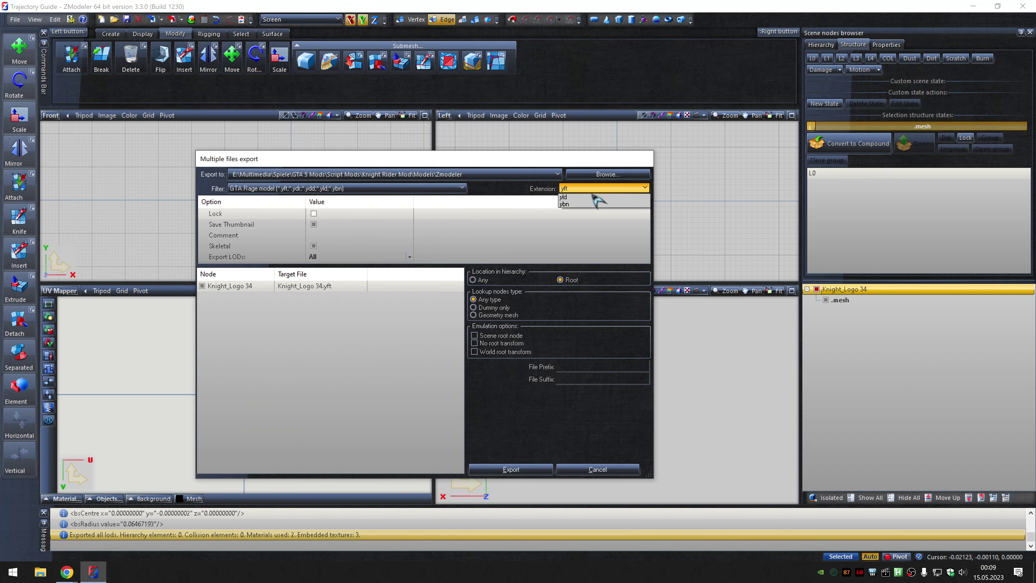
pyautogui.click(597, 208)
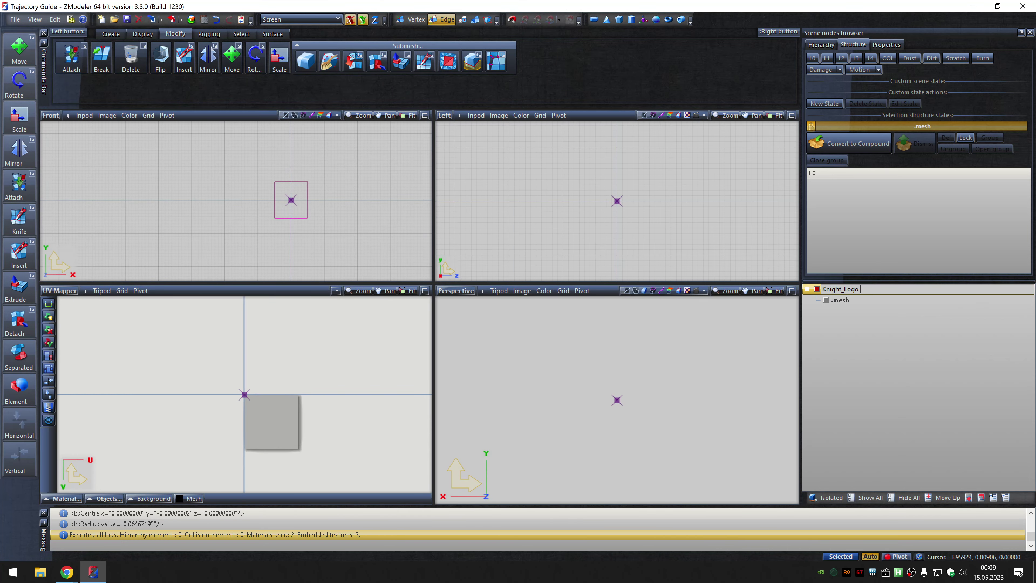
# Rename the root node Knight_Logo 35 and its texture group Knight_Logo 35.ydr, replacing the logo texture with 0 (35).dds.
pyautogui.write('35')
pyautogui.press('Return')
pyautogui.hotkey('ctrl', 't')
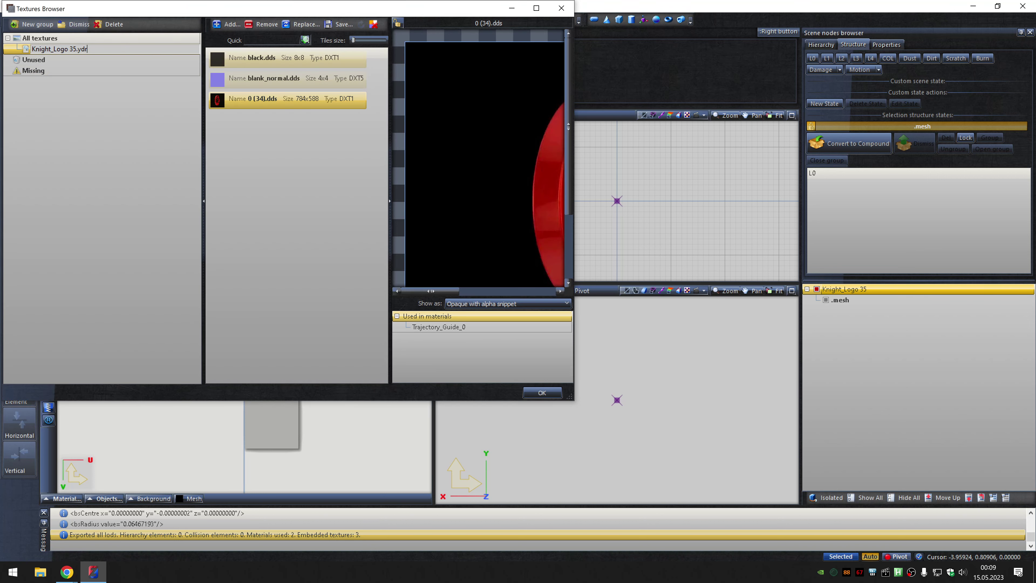
pyautogui.click(302, 24)
pyautogui.write('0 (35)')
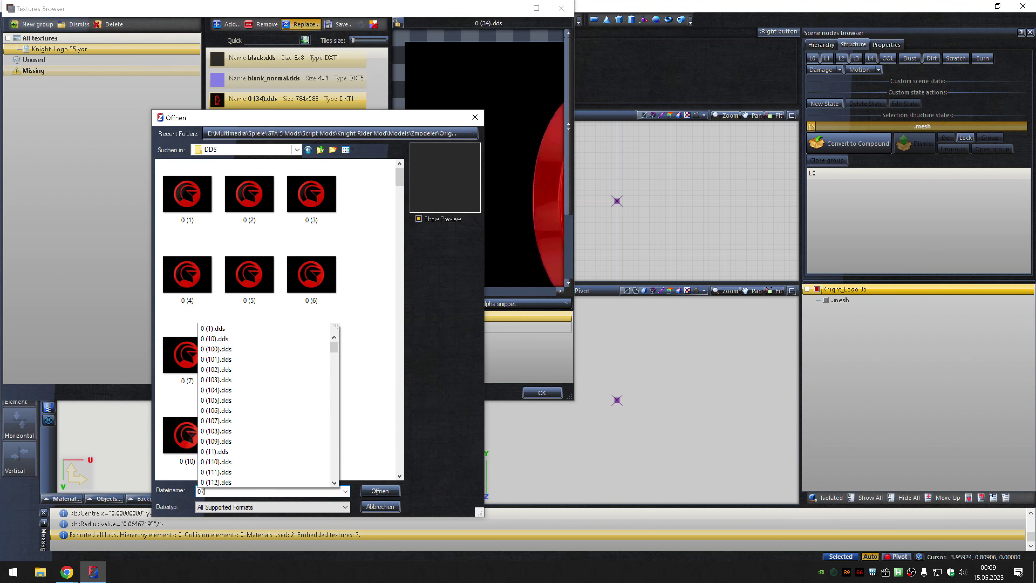
pyautogui.press('Return')
pyautogui.press('Return')
# Export the Knight_Logo 35 node through Multiple Export with the ydr extension.
pyautogui.click(182, 20)
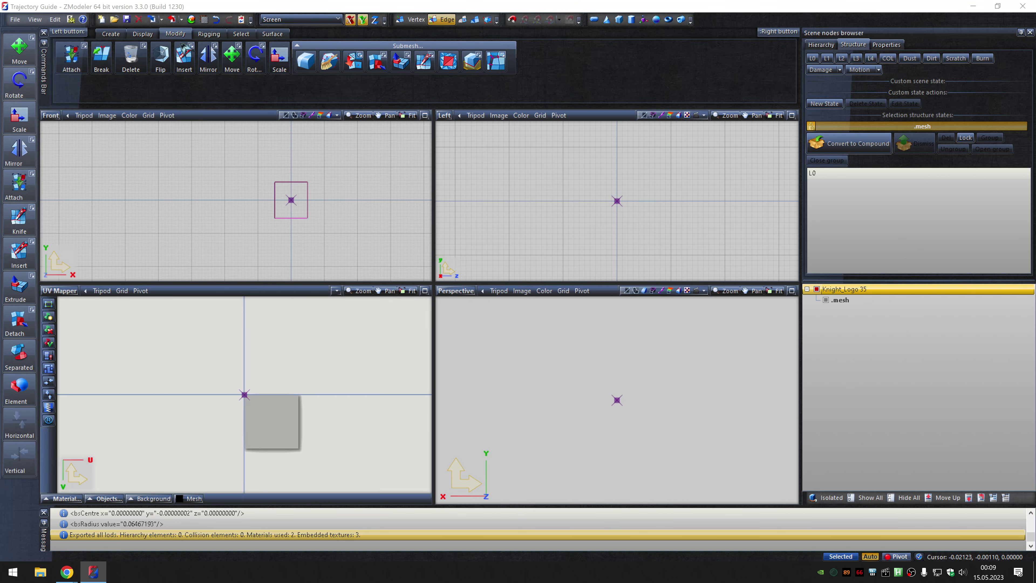
pyautogui.click(597, 185)
pyautogui.click(597, 204)
pyautogui.click(522, 469)
# Rename the root node Knight_Logo 36 and its texture group Knight_Logo 36.ydr, replacing the logo texture with 0 (36).dds.
pyautogui.click(967, 288)
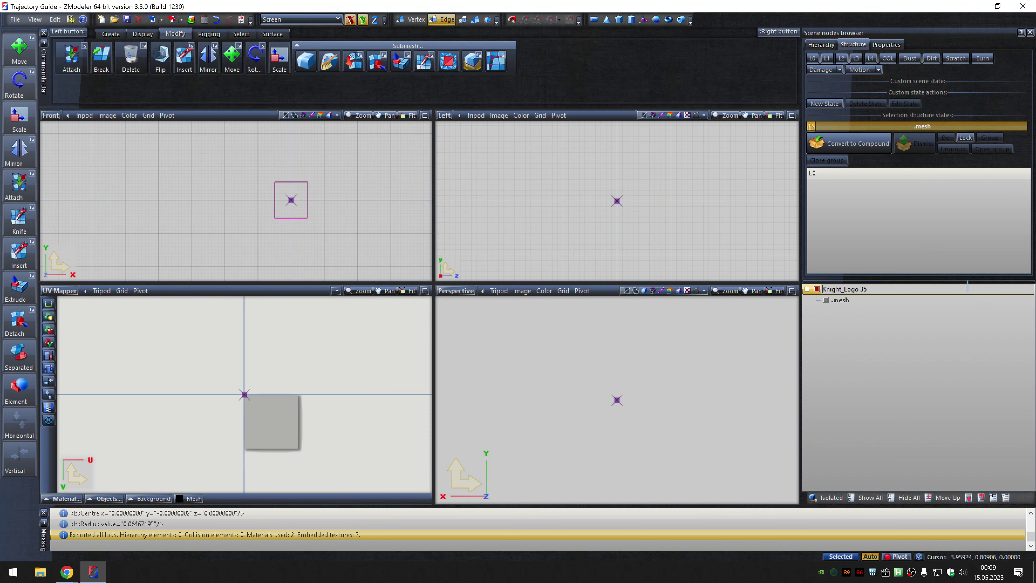
pyautogui.press('Return')
pyautogui.click(204, 19)
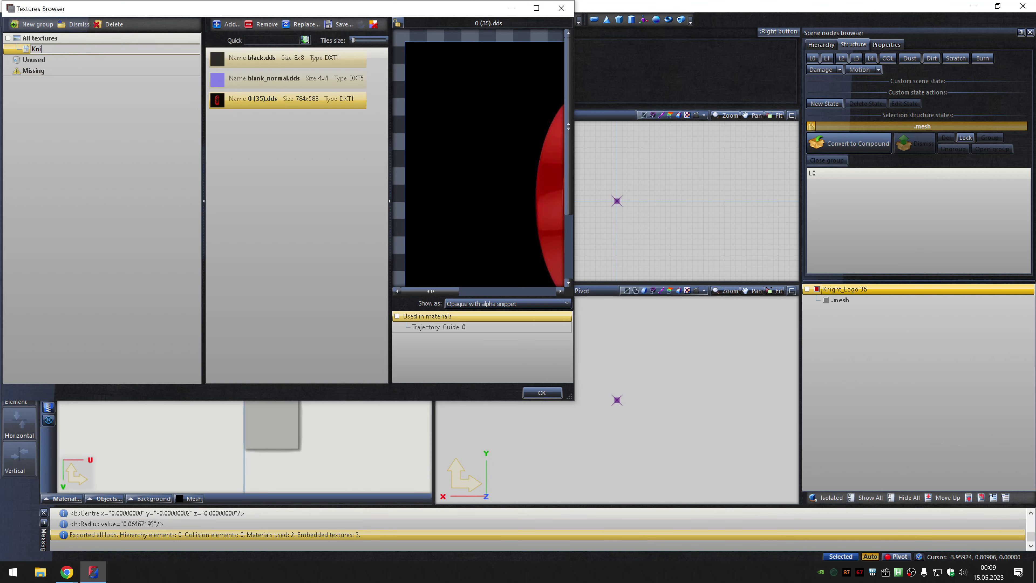
pyautogui.doubleClick(310, 99)
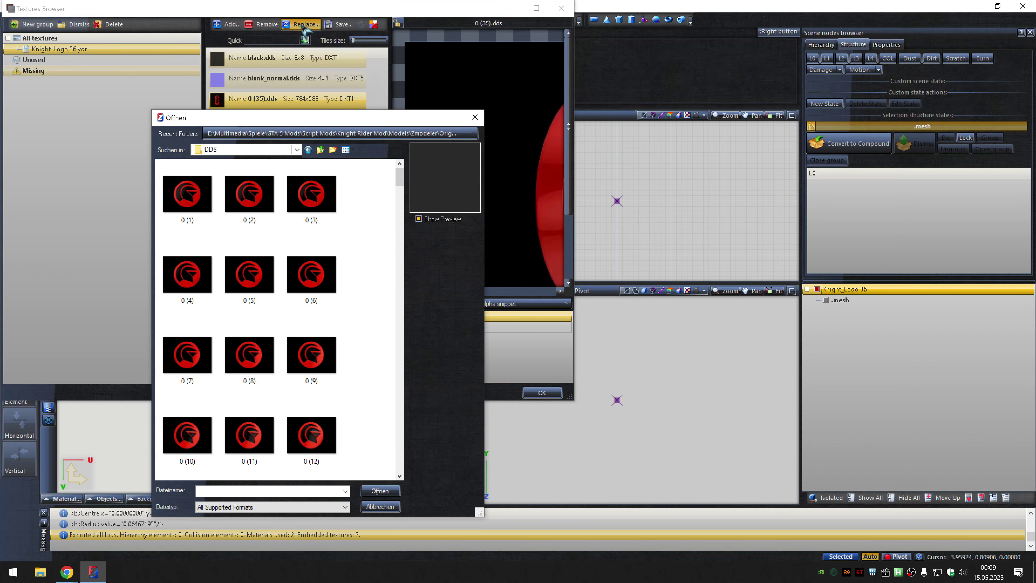
pyautogui.write('0 (36)')
pyautogui.press('Return')
pyautogui.click(543, 393)
# Export the Knight_Logo 36 node through Multiple Export with the ydr extension.
pyautogui.click(181, 19)
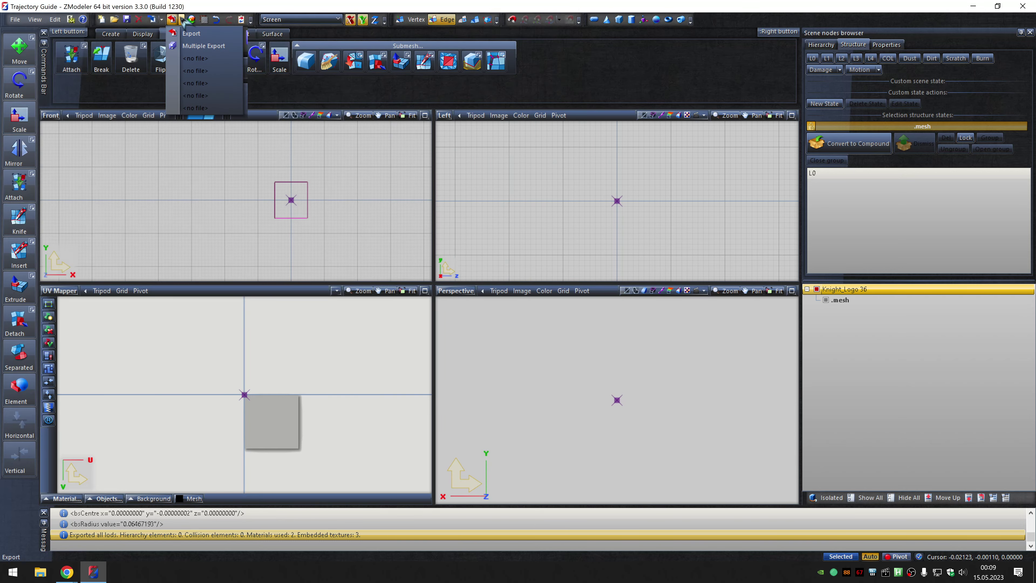
pyautogui.click(199, 37)
pyautogui.click(603, 188)
pyautogui.click(594, 198)
pyautogui.click(512, 469)
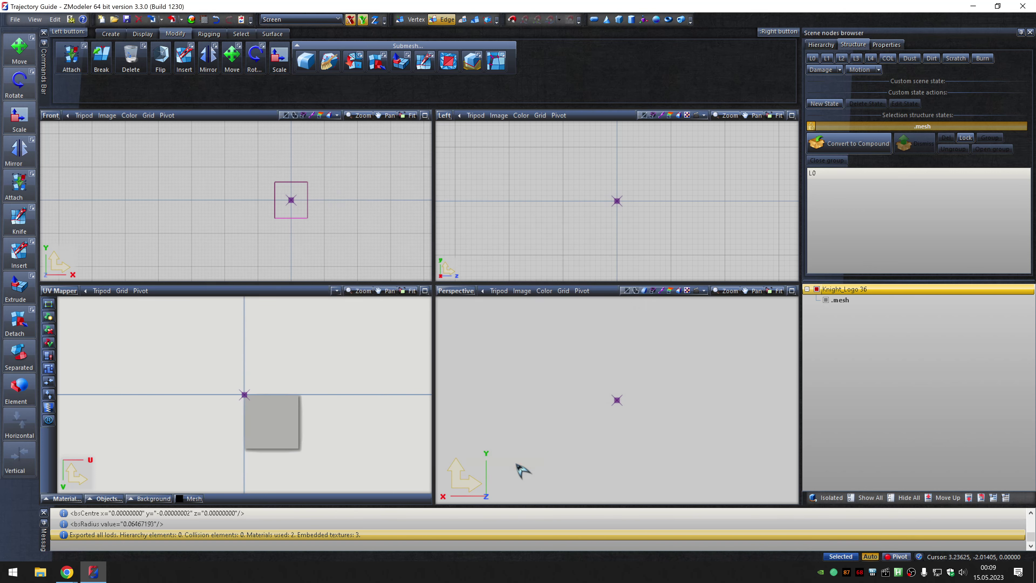
# Rename the root node Knight_Logo 37 and its texture group Knight_Logo 37.ydr, replacing the logo texture with 0 (37).dds.
pyautogui.click(866, 289)
pyautogui.click(204, 19)
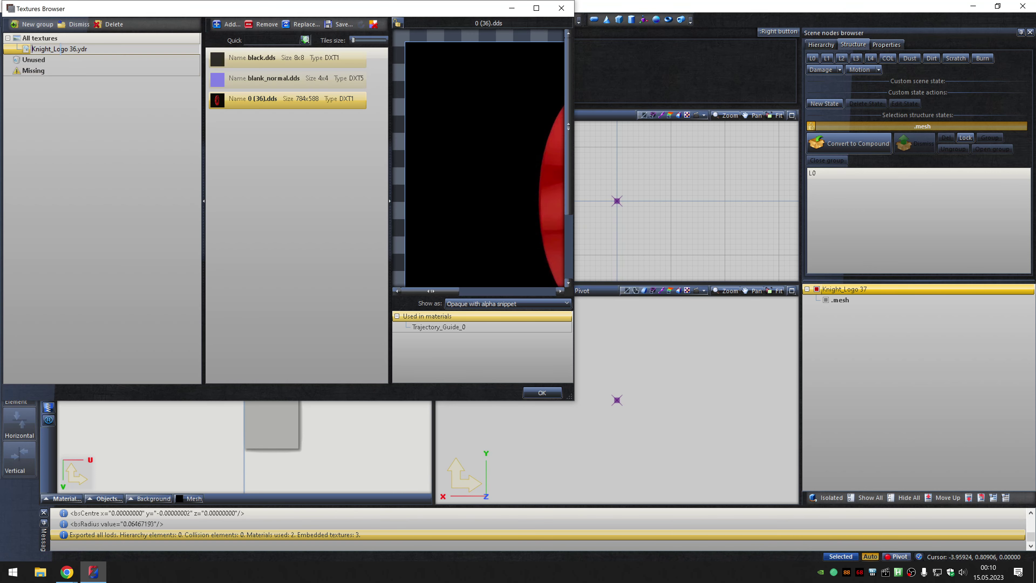
pyautogui.click(302, 24)
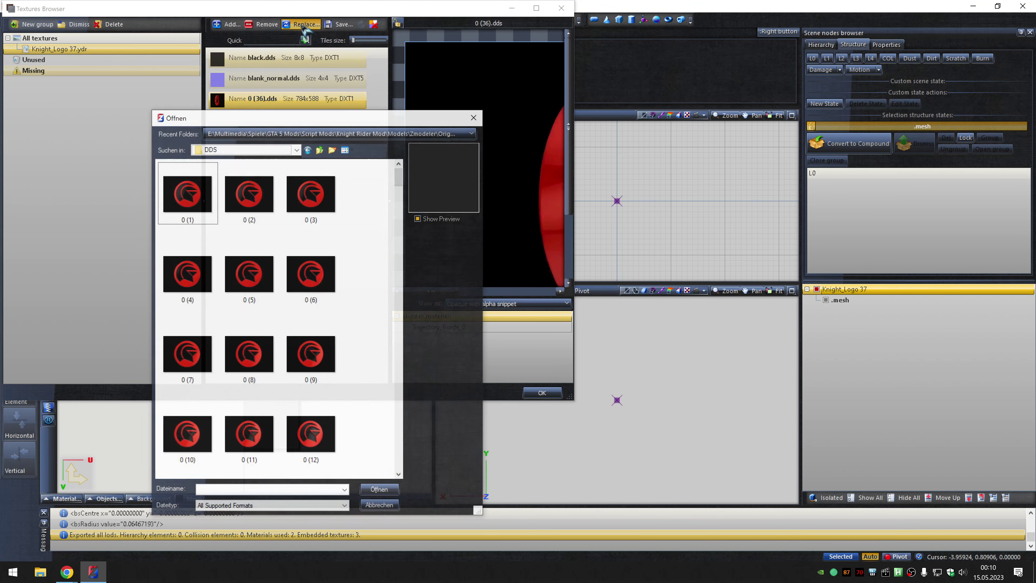
pyautogui.write('0 (37)')
pyautogui.press('Return')
pyautogui.click(543, 393)
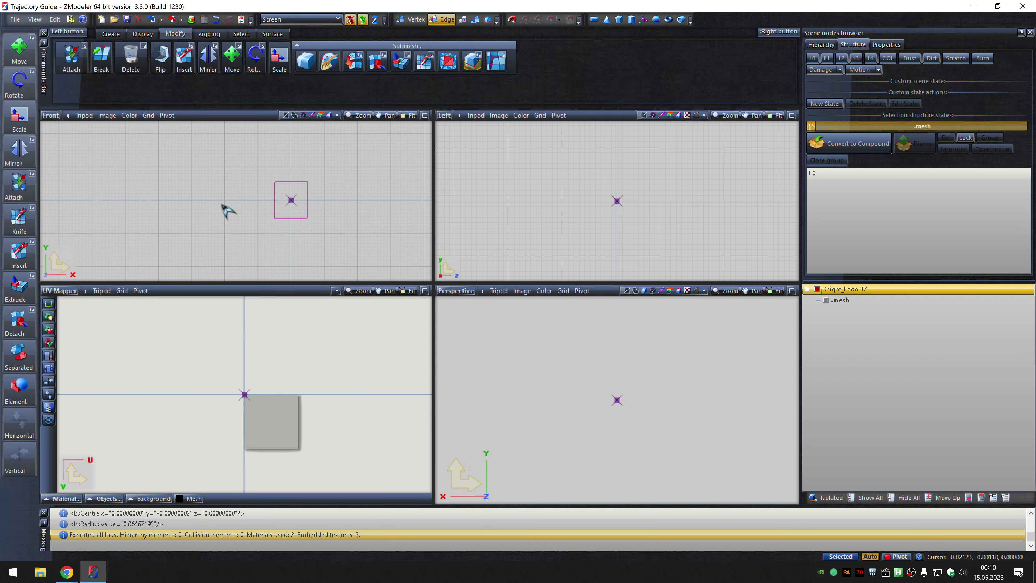
# Export the Knight_Logo 37 node through Multiple Export with the ydr extension.
pyautogui.click(181, 20)
pyautogui.click(204, 48)
pyautogui.click(600, 188)
pyautogui.click(597, 205)
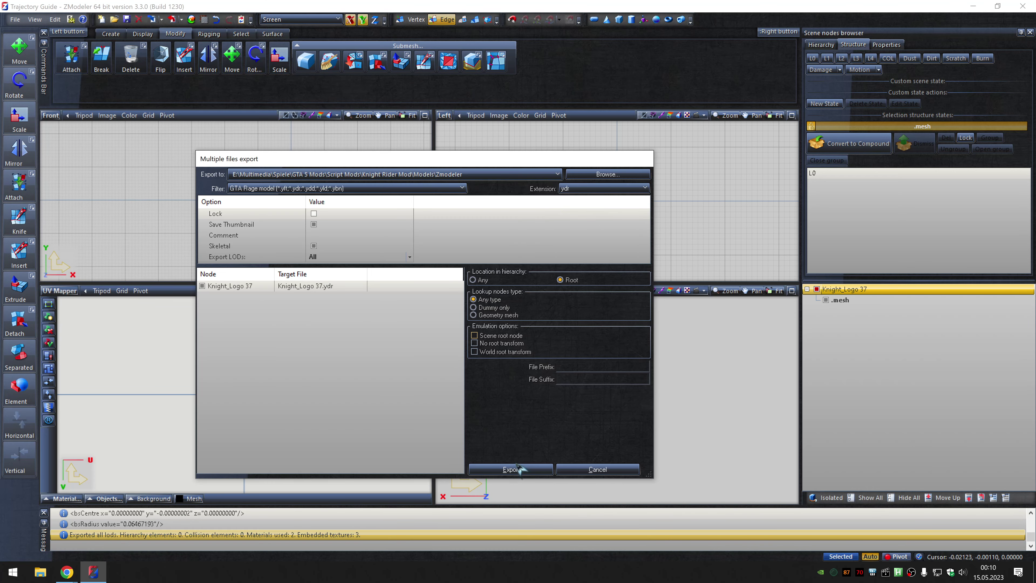
pyautogui.click(511, 469)
# Rename the root node Knight_Logo 38 and its texture group Knight_Logo 38.ydr, replacing the logo texture with 0 (38).dds.
pyautogui.doubleClick(967, 287)
pyautogui.write('8')
pyautogui.press('Return')
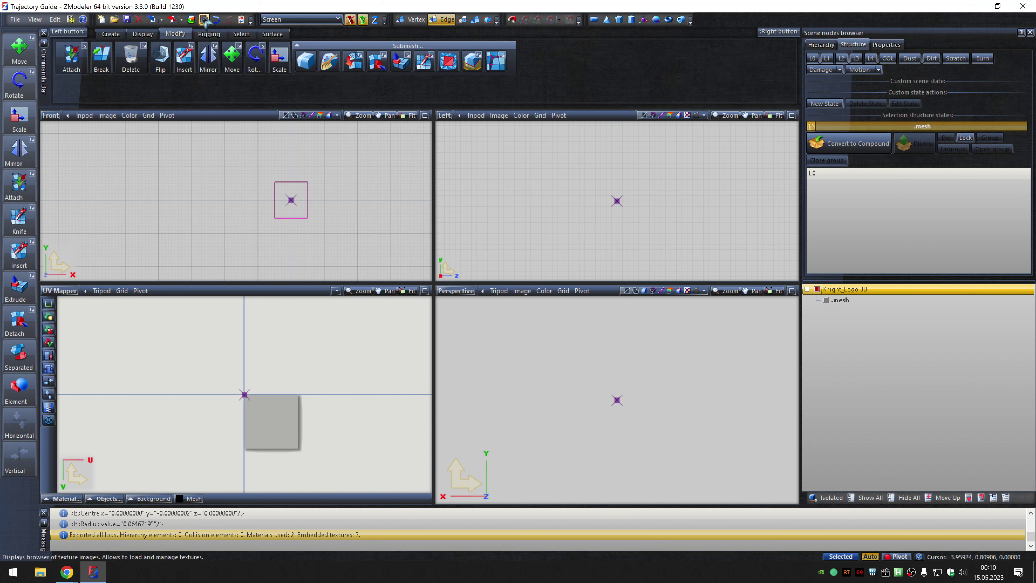
pyautogui.click(204, 19)
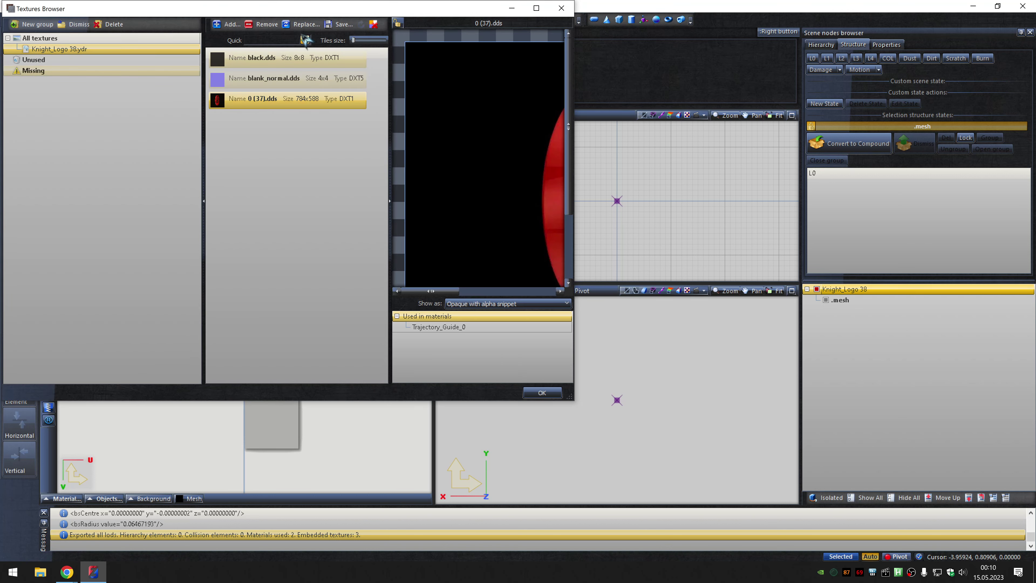
pyautogui.click(304, 24)
pyautogui.doubleClick(185, 197)
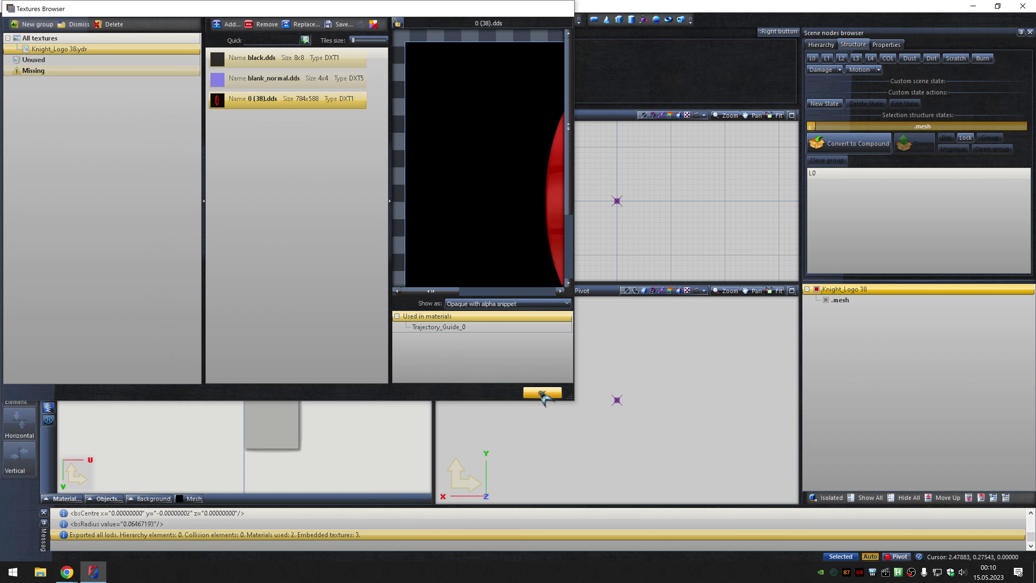
pyautogui.click(542, 392)
# Export the Knight_Logo 38 node through Multiple Export with the ydr extension.
pyautogui.click(181, 19)
pyautogui.click(196, 48)
pyautogui.click(604, 188)
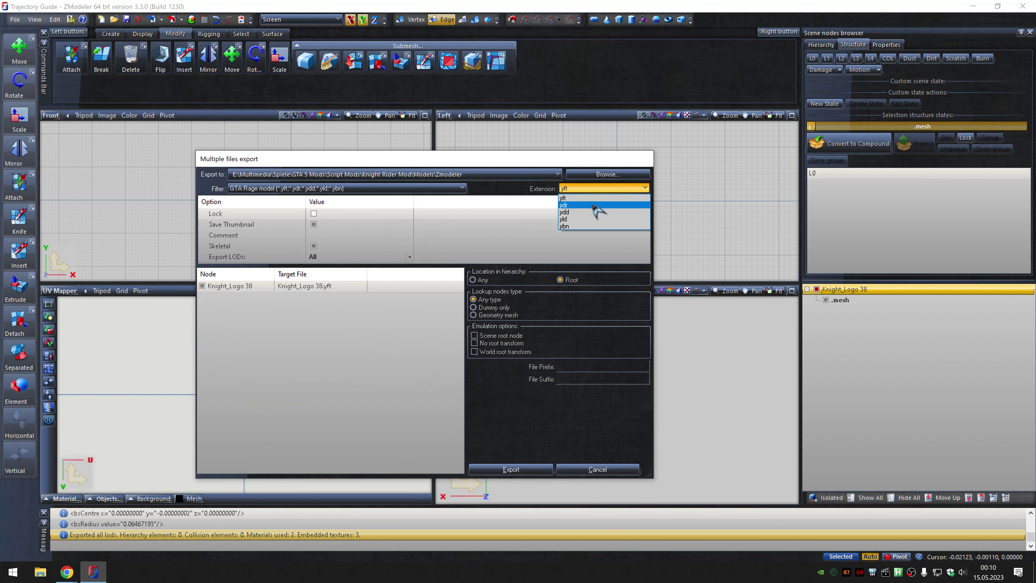
pyautogui.click(592, 205)
pyautogui.click(511, 469)
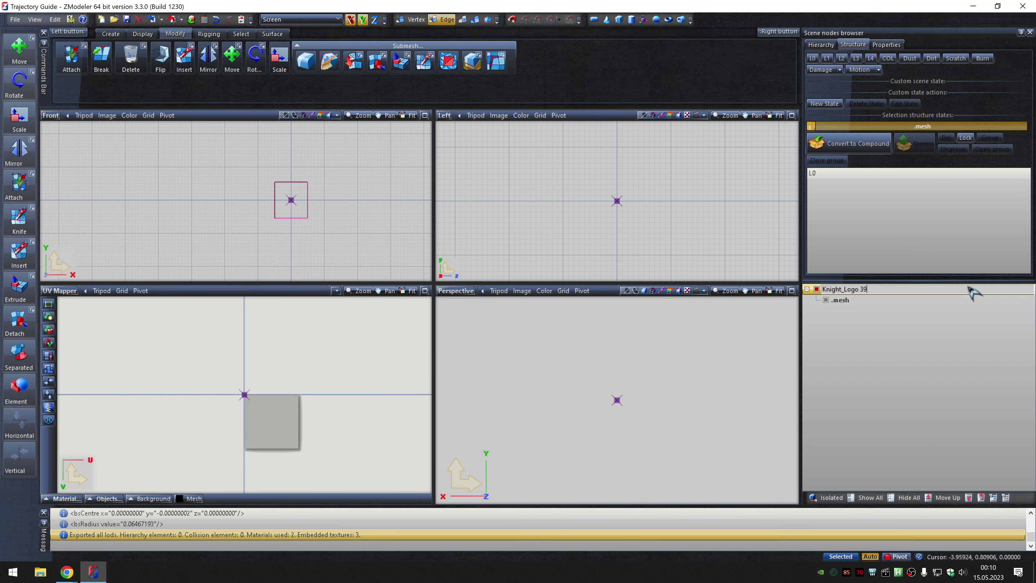
# Rename the root node Knight_Logo 39 and its texture group Knight_Logo 39.ydr, replacing the logo texture with 0 (39).dds.
pyautogui.click(973, 289)
pyautogui.click(204, 19)
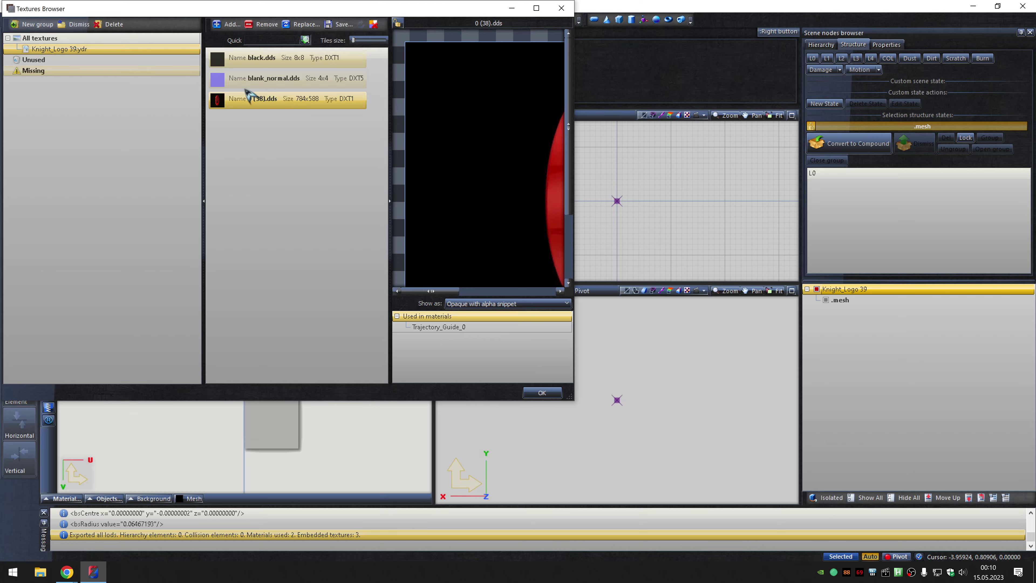
pyautogui.click(304, 25)
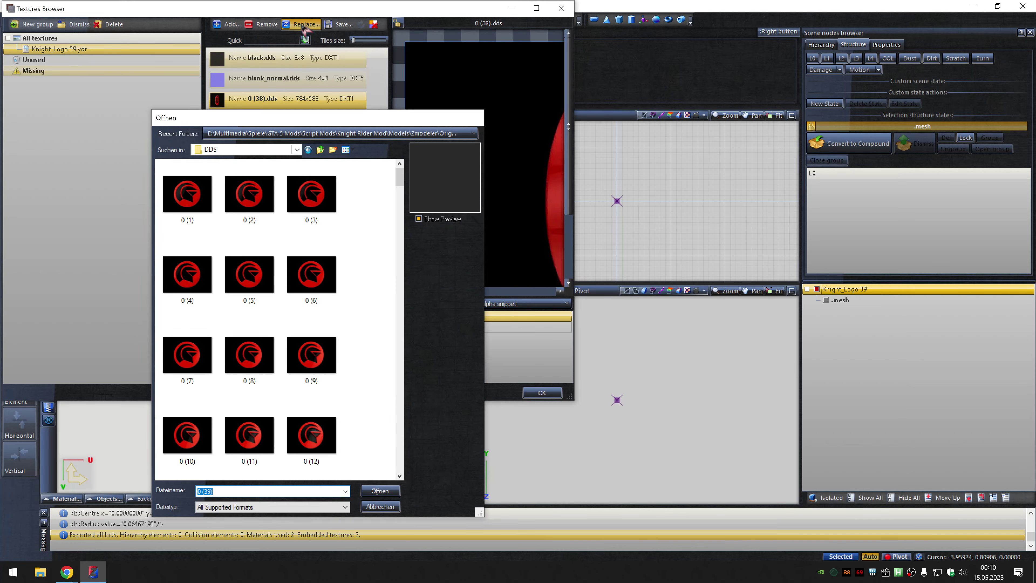
pyautogui.press('Escape')
pyautogui.click(541, 392)
# Export the Knight_Logo 39 node through Multiple Export with the ydr extension.
pyautogui.click(180, 19)
pyautogui.click(204, 46)
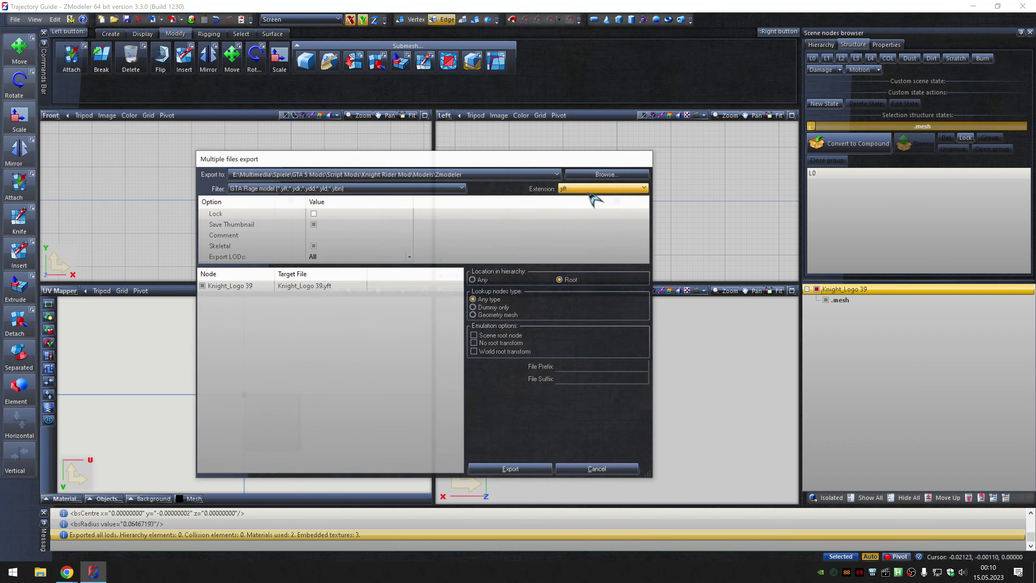
pyautogui.click(589, 186)
pyautogui.click(520, 464)
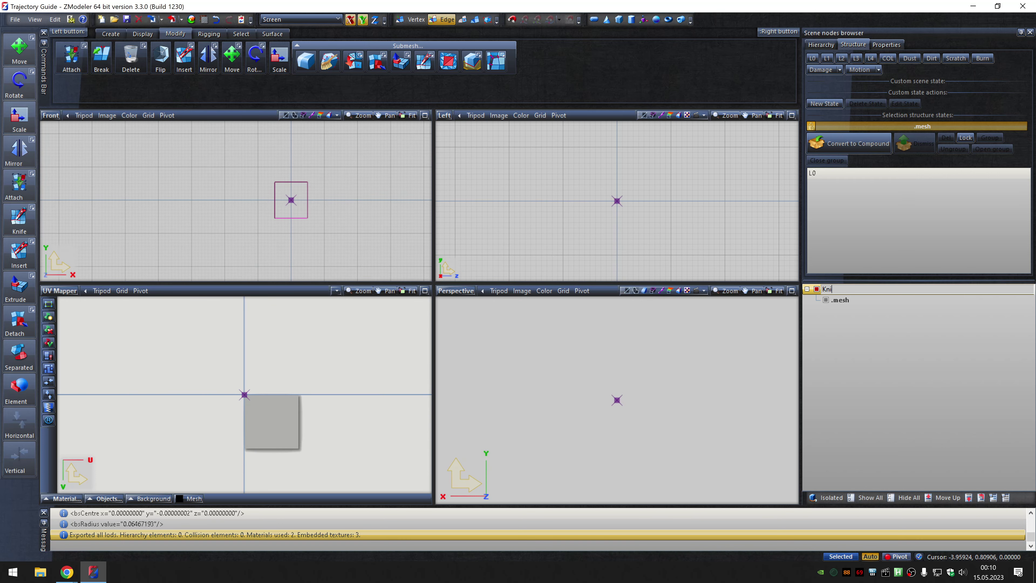
# Rename the root node Knight_Logo 40 and its texture group Knight_Logo 40.ydr, replacing the logo texture with 0 (40).dds.
pyautogui.click(203, 19)
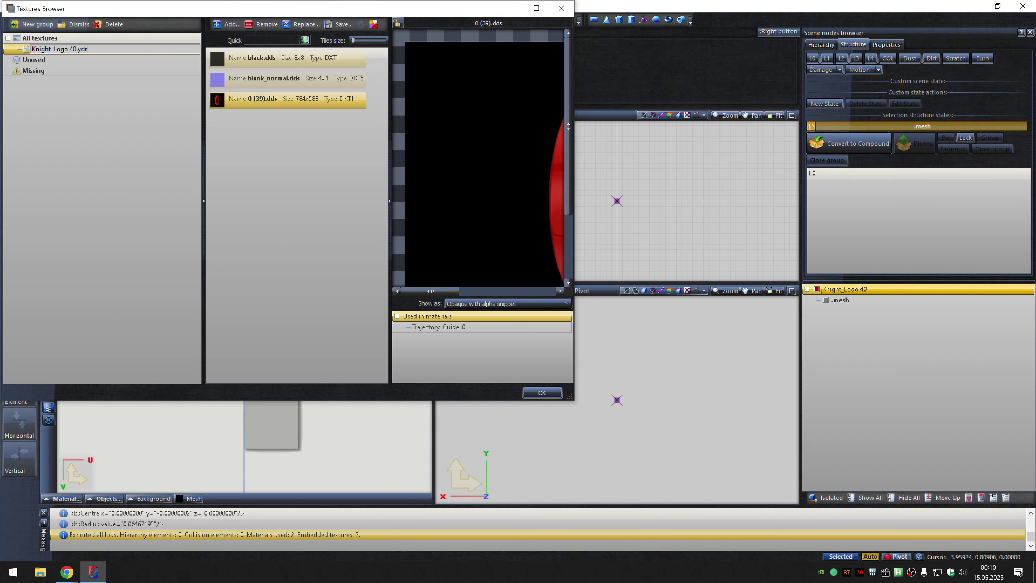
pyautogui.click(303, 26)
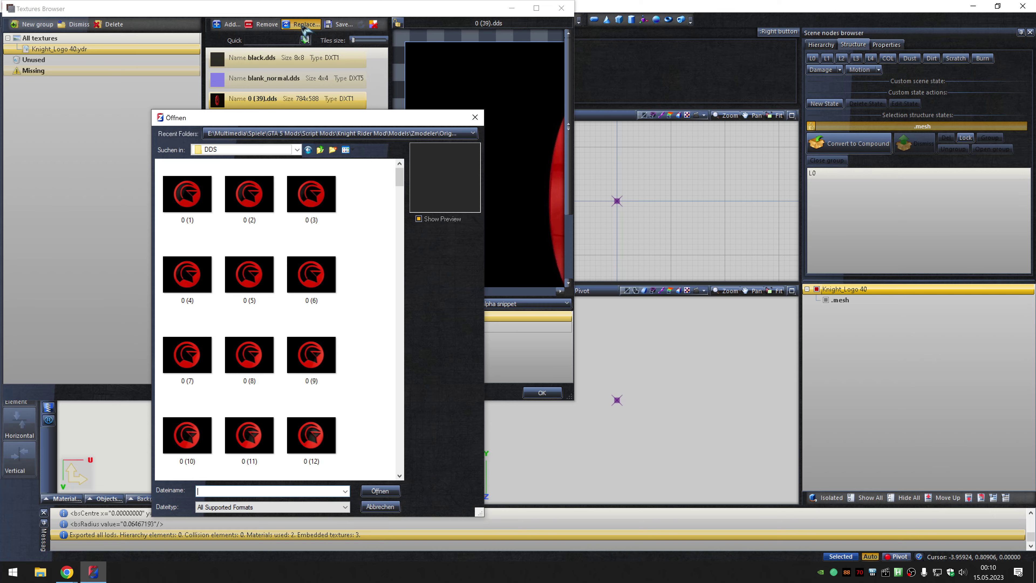
pyautogui.press('Escape')
pyautogui.click(541, 392)
# Export the Knight_Logo 40 node through Multiple Export with the ydr extension.
pyautogui.click(181, 19)
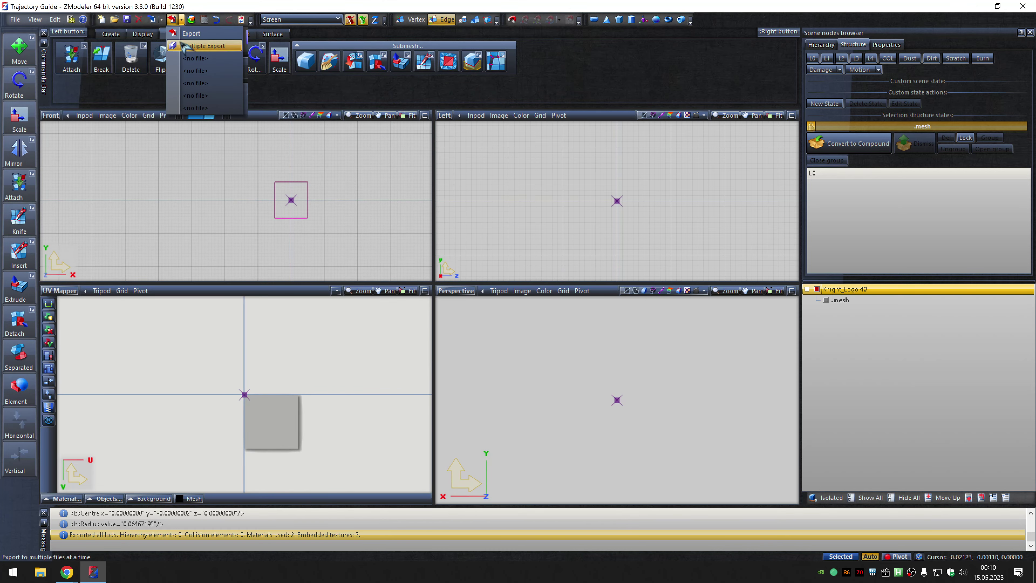
pyautogui.click(183, 46)
pyautogui.click(597, 196)
pyautogui.click(517, 465)
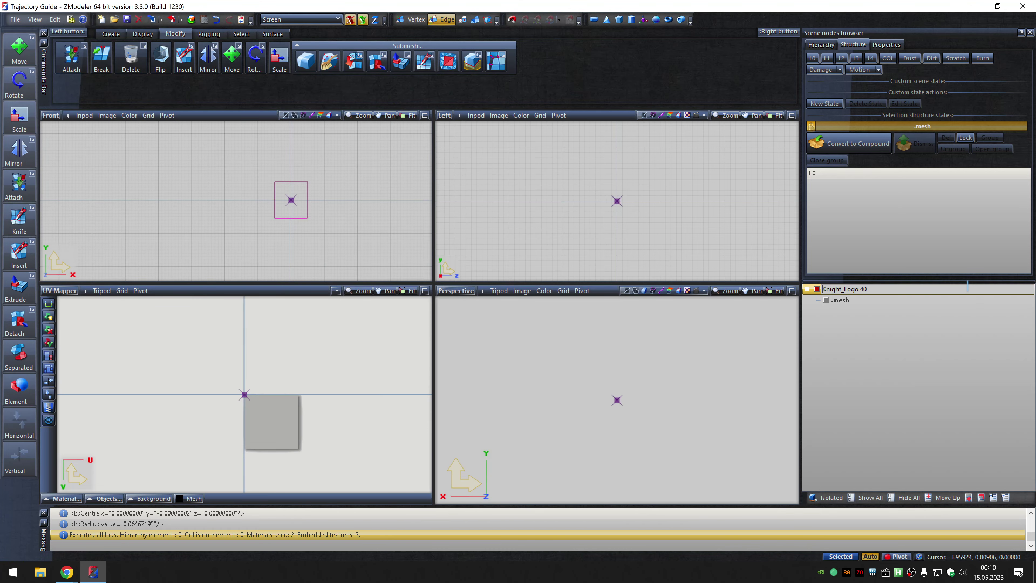
# Rename the root node Knight_Logo 41 and its texture group Knight_Logo 41.ydr, replacing the logo texture with 0 (41).dds.
pyautogui.write('_Logo 41')
pyautogui.press('Return')
pyautogui.click(204, 19)
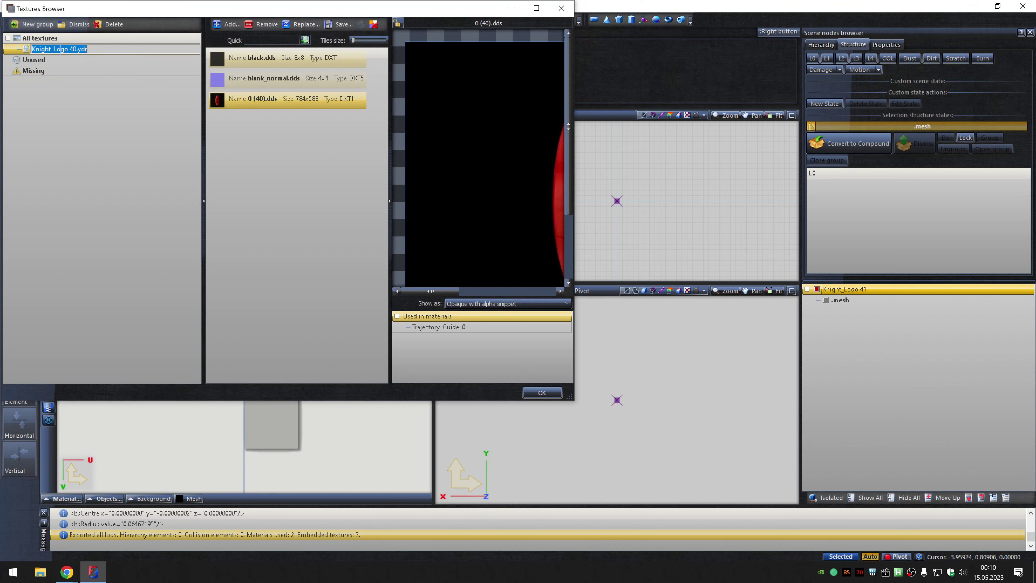
pyautogui.click(303, 25)
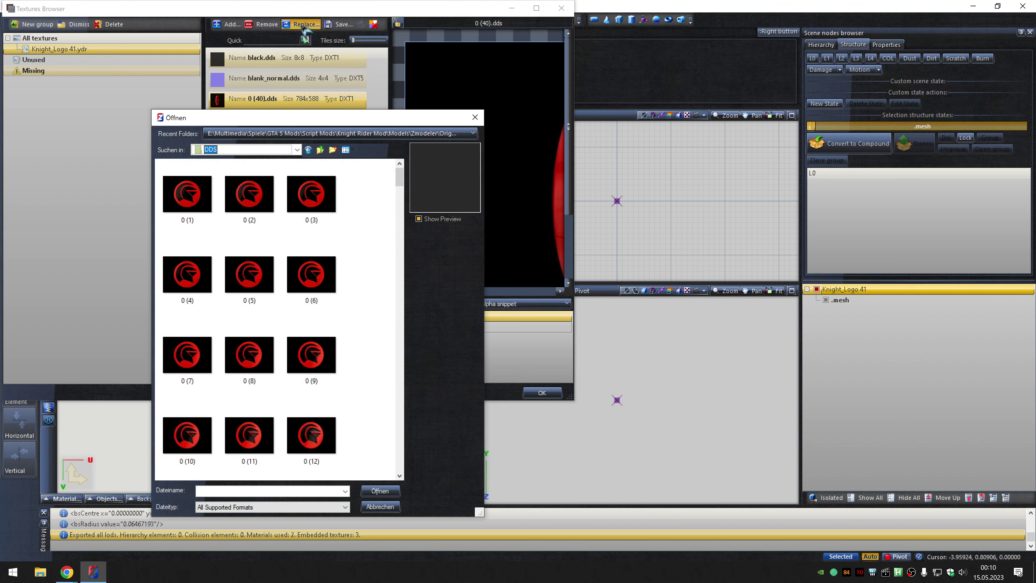
pyautogui.press('Escape')
pyautogui.click(542, 393)
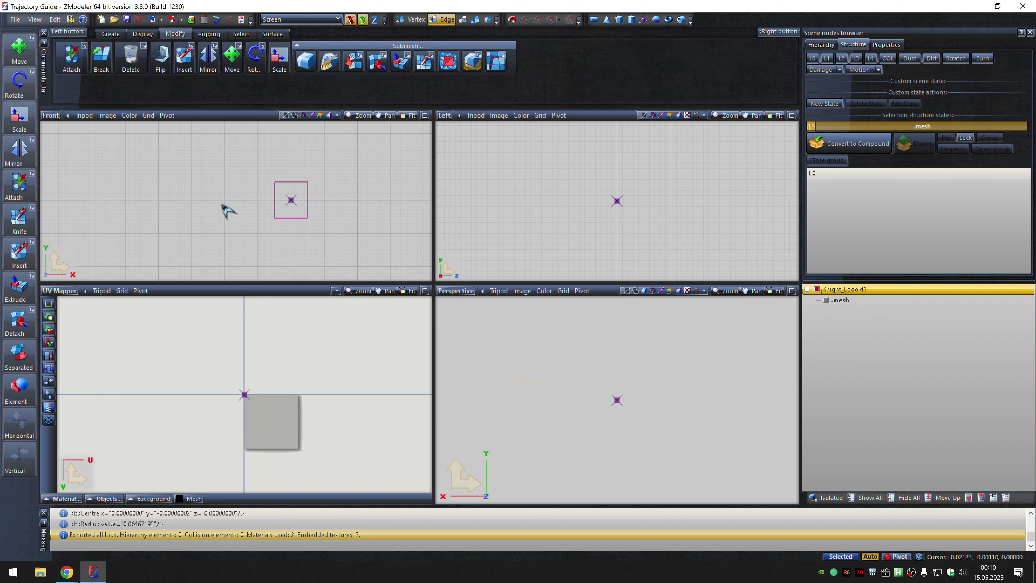
# Export the Knight_Logo 41 node through Multiple Export with the ydr extension.
pyautogui.click(181, 20)
pyautogui.click(184, 45)
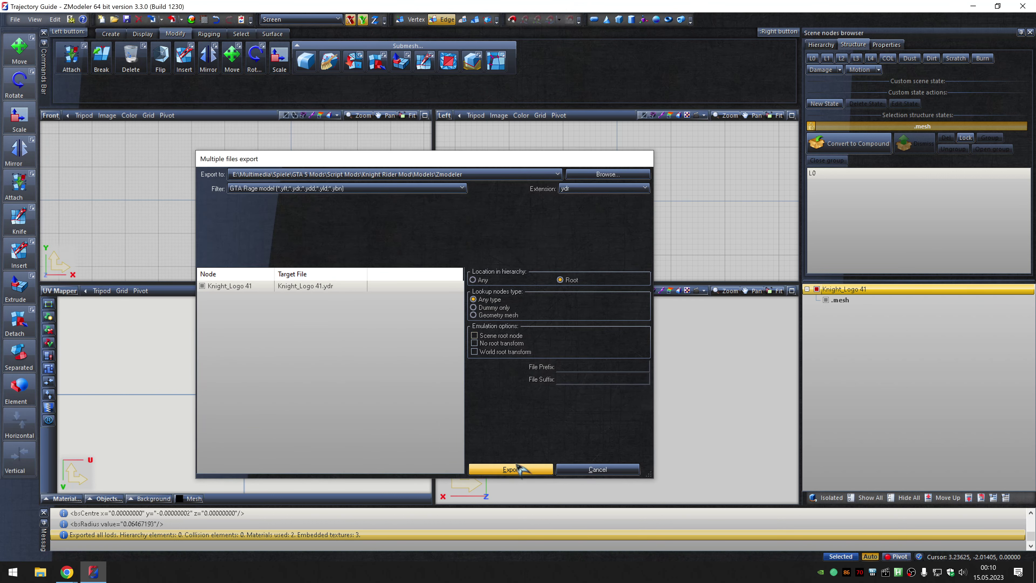
pyautogui.click(516, 467)
# Rename the root node Knight_Logo 42 and its texture group Knight_Logo 42.ydr, replacing the logo texture with 0 (42).dds.
pyautogui.click(204, 19)
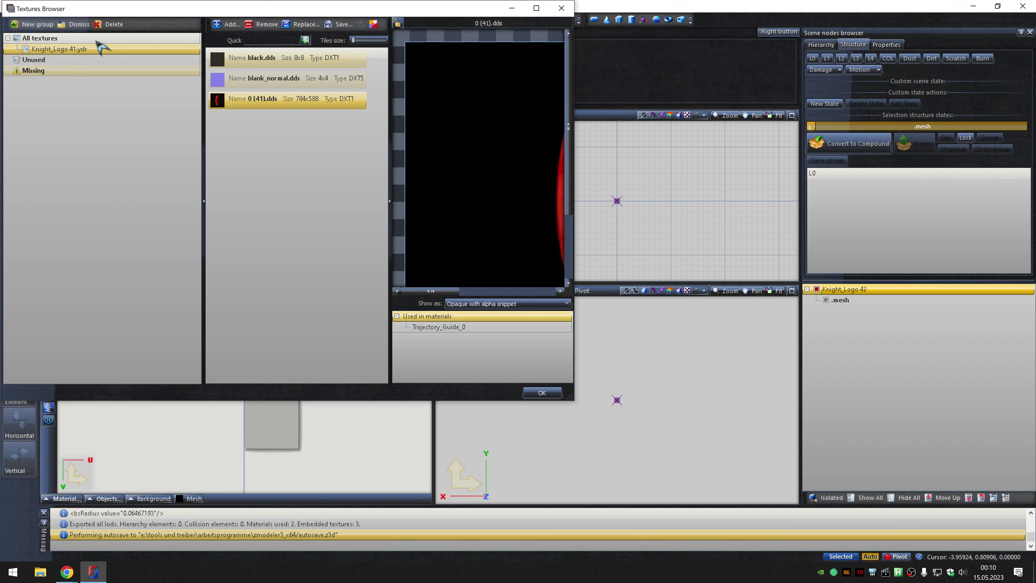
pyautogui.click(304, 25)
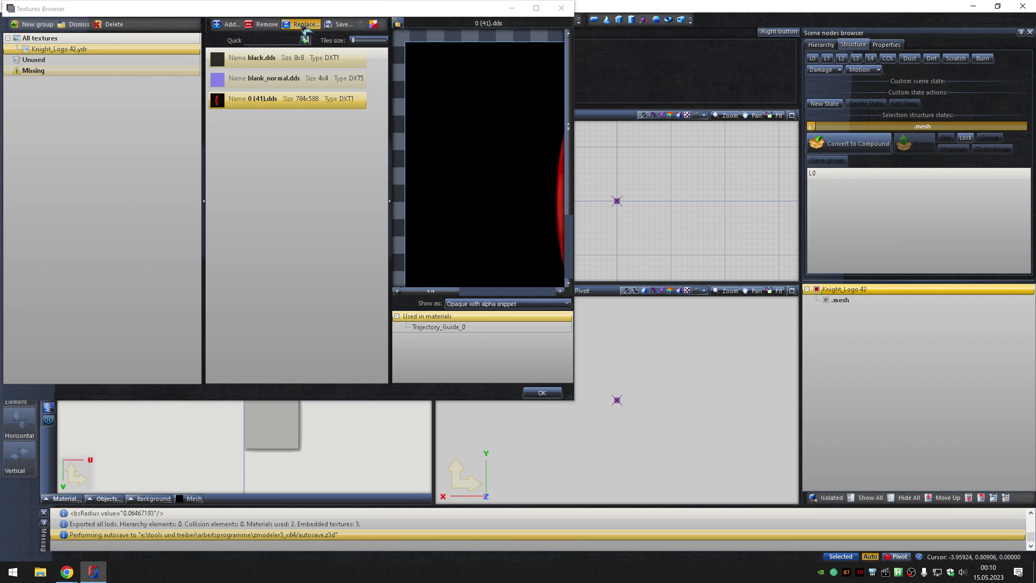
pyautogui.press('Escape')
pyautogui.click(541, 393)
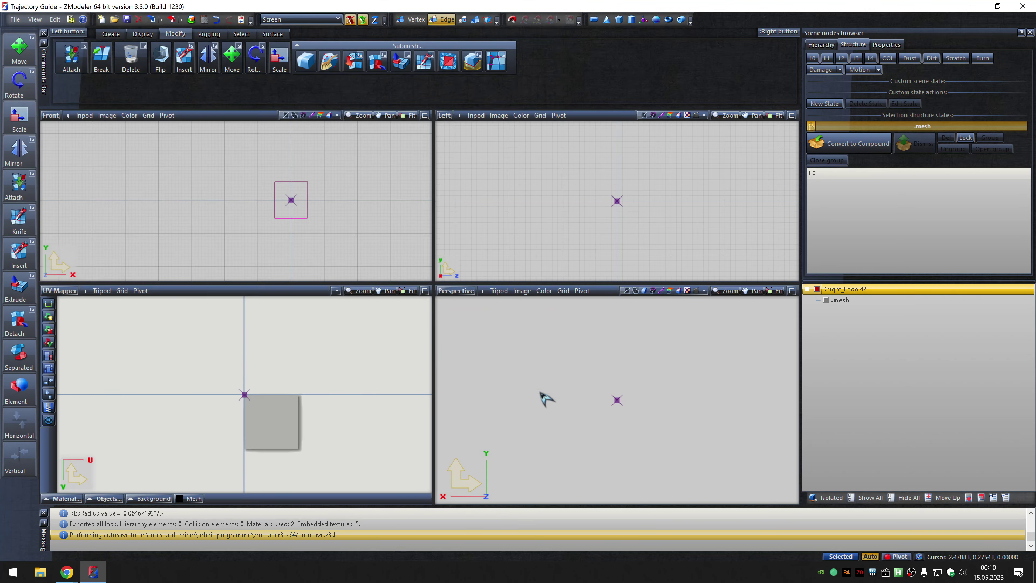
# Export the Knight_Logo 42 node through Multiple Export with the ydr extension.
pyautogui.click(181, 19)
pyautogui.click(204, 48)
pyautogui.click(599, 190)
pyautogui.click(597, 206)
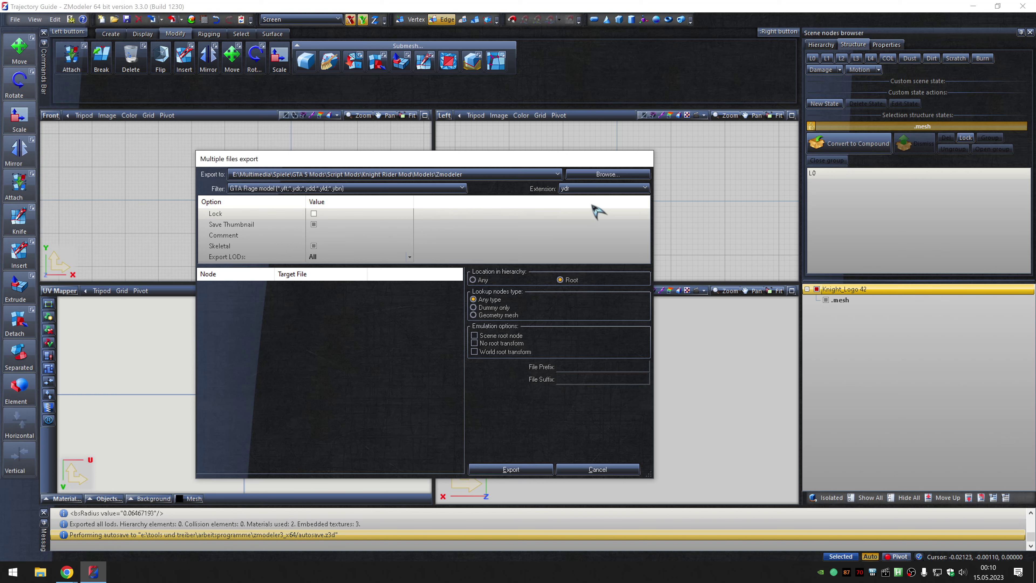
# Rename the root node Knight_Logo 43 and its texture group Knight_Logo 43.ydr, replacing the logo texture with 0 (43).dds.
pyautogui.write('ogo 43')
pyautogui.press('Return')
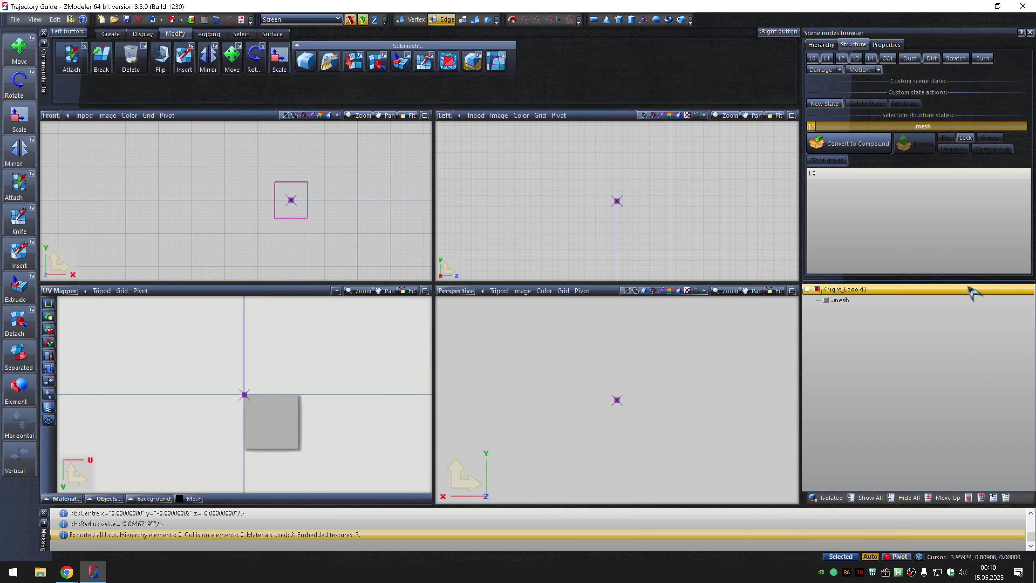
pyautogui.click(204, 20)
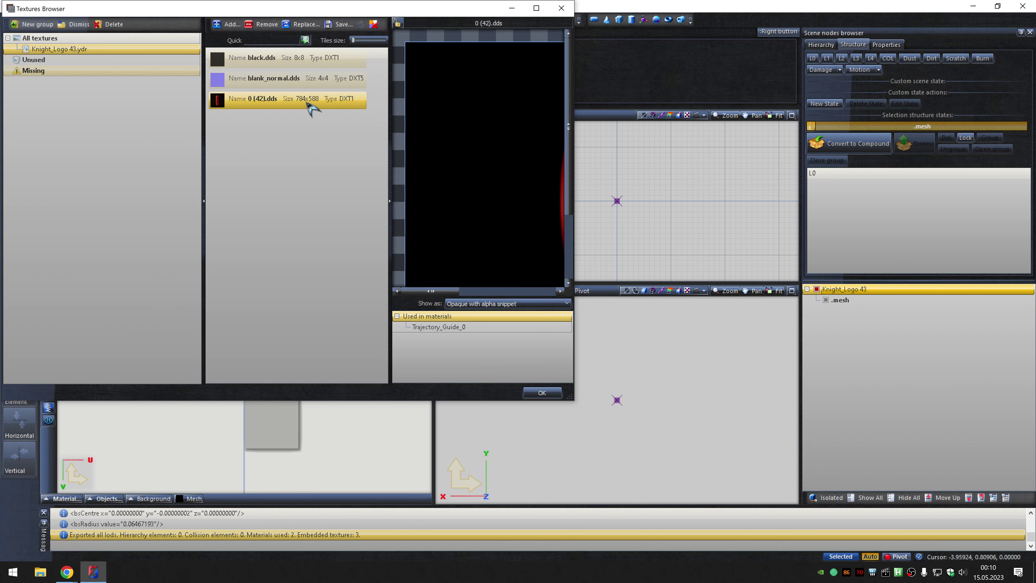
pyautogui.click(304, 25)
pyautogui.press('Escape')
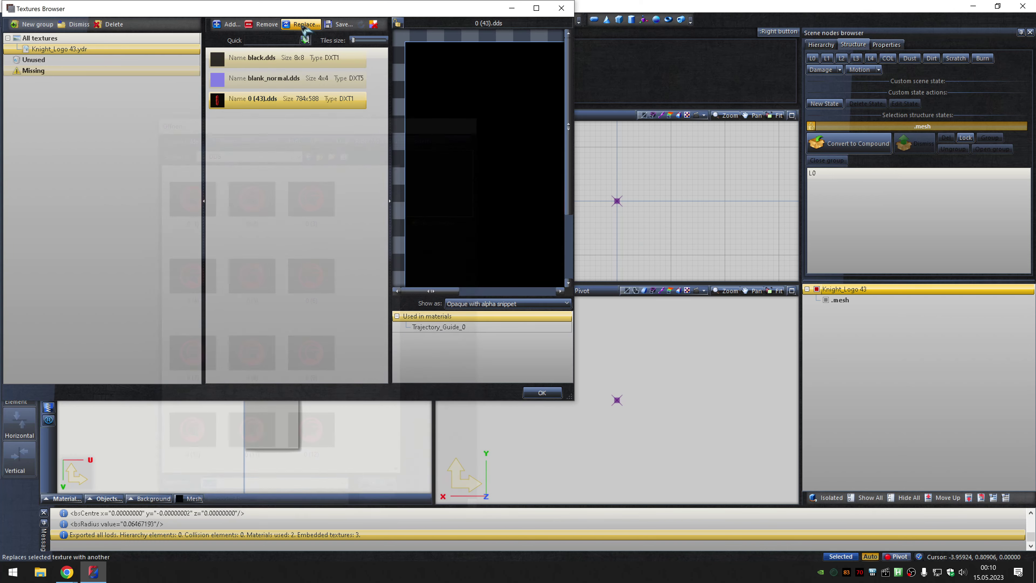
pyautogui.press('Escape')
# Export the Knight_Logo 43 node through Multiple Export with the ydr extension.
pyautogui.click(181, 19)
pyautogui.click(196, 49)
pyautogui.click(597, 192)
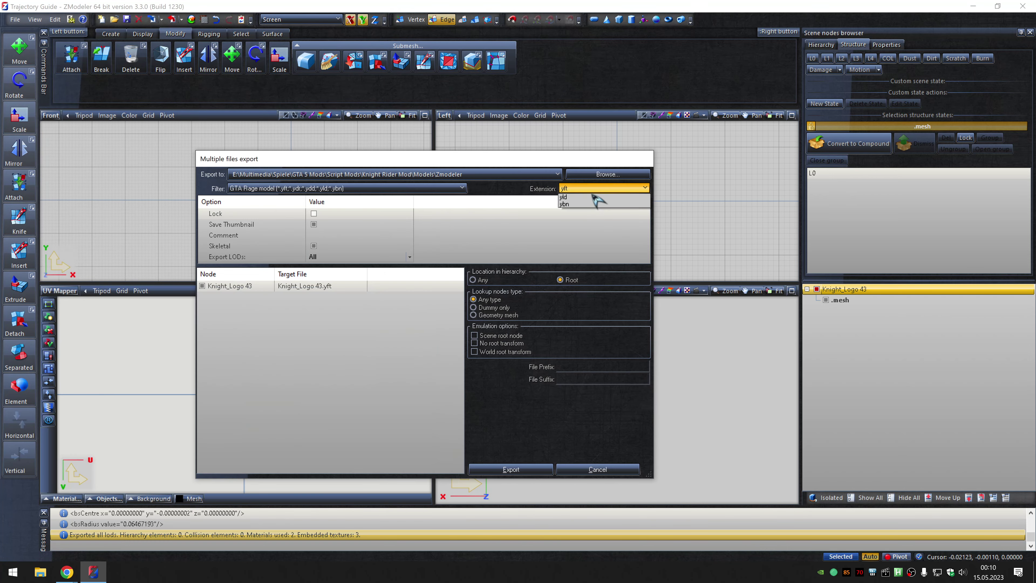
pyautogui.click(597, 208)
pyautogui.click(518, 464)
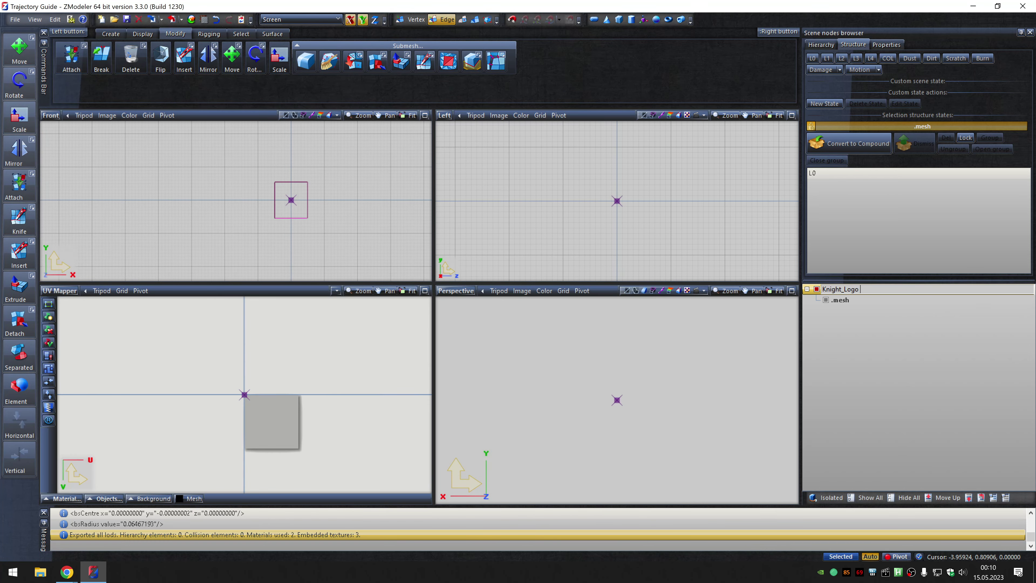
# Rename the root node Knight_Logo 44 and its texture group Knight_Logo 44.ydr, replacing the logo texture with 0 (44).dds.
pyautogui.write('44')
pyautogui.press('Return')
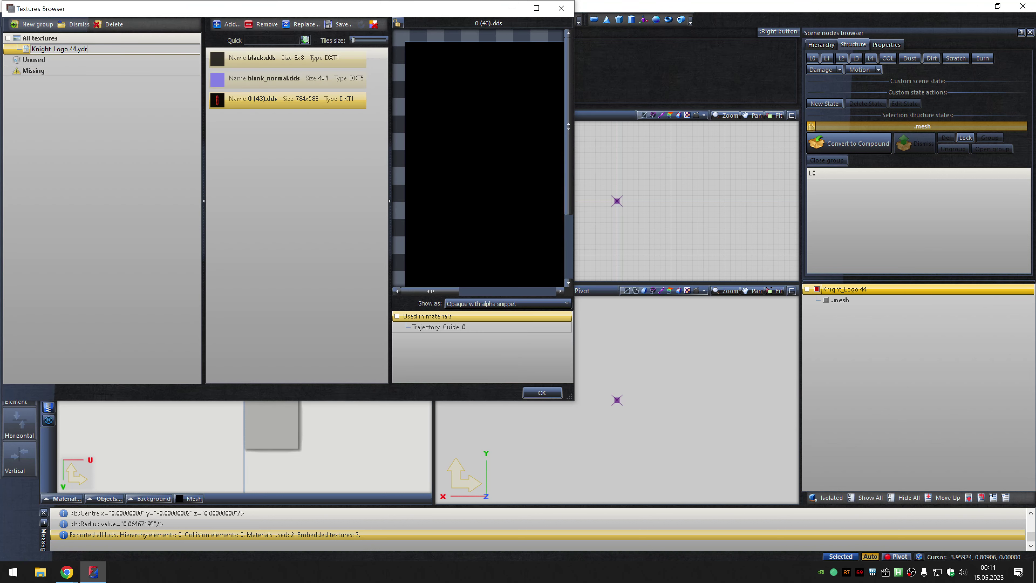
pyautogui.doubleClick(312, 108)
pyautogui.write('0 (44)')
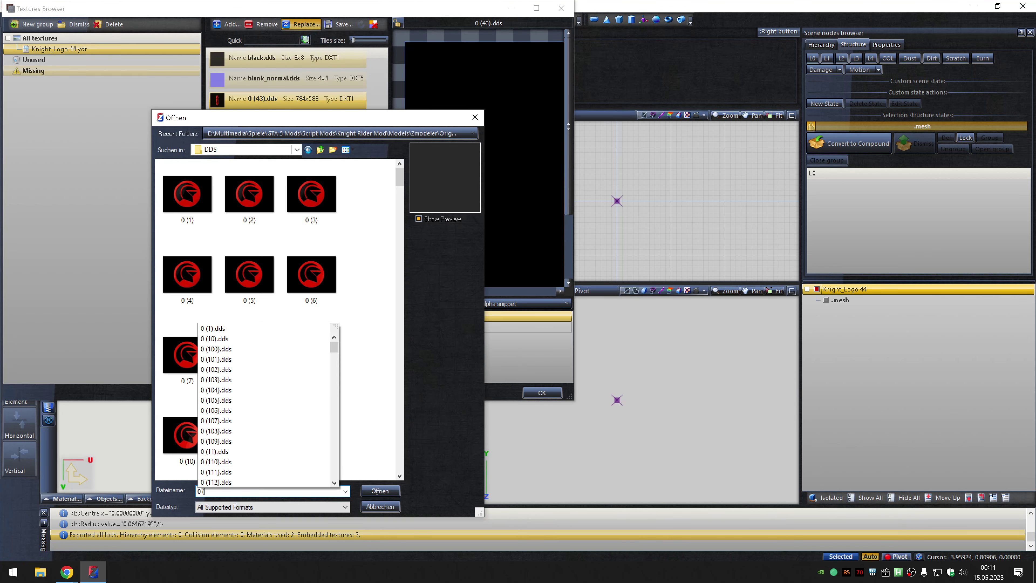
pyautogui.press('Return')
pyautogui.click(542, 392)
# Export the Knight_Logo 44 node through Multiple Export with the ydr extension.
pyautogui.click(182, 19)
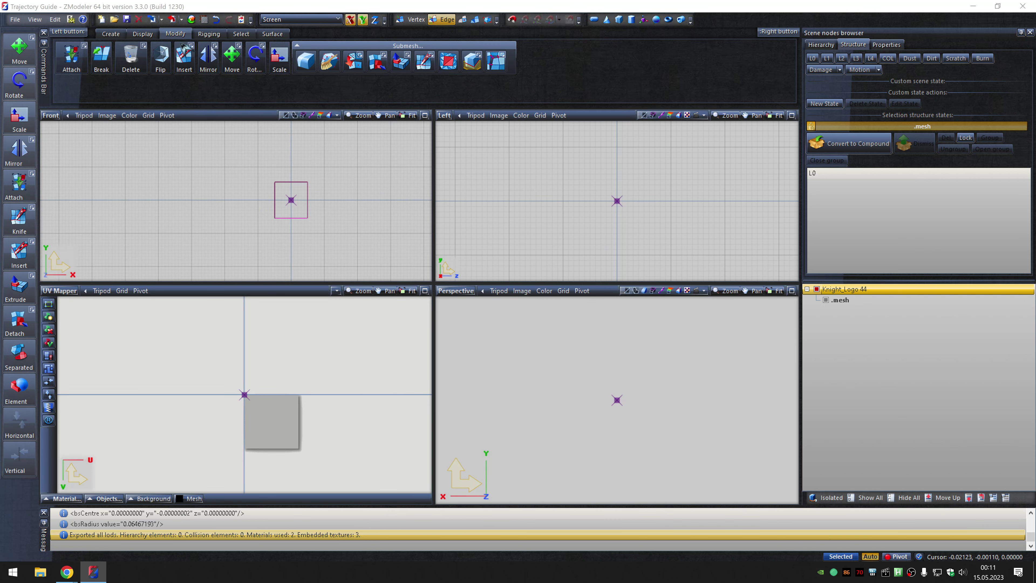
pyautogui.click(596, 193)
pyautogui.click(596, 203)
pyautogui.click(507, 462)
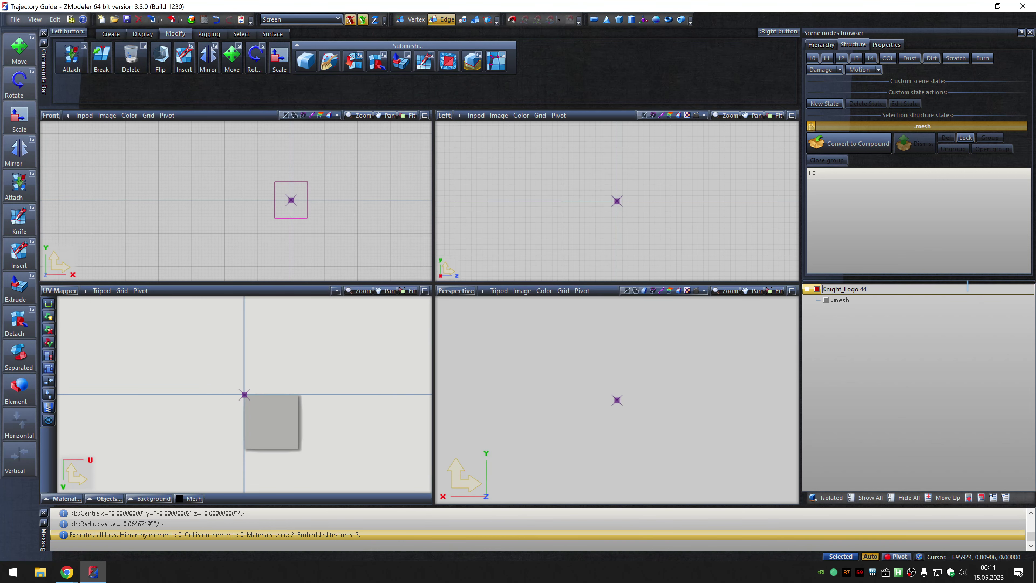
# Rename the root node Knight_Logo 45 and its texture group Knight_Logo 45.ydr, replacing the logo texture with 0 (45).dds.
pyautogui.press('Return')
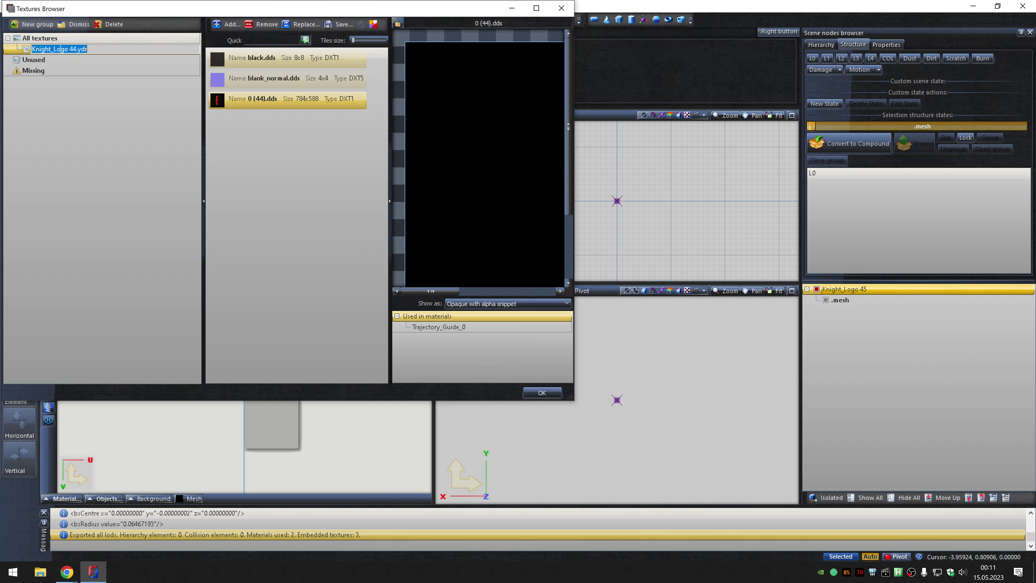
pyautogui.click(306, 24)
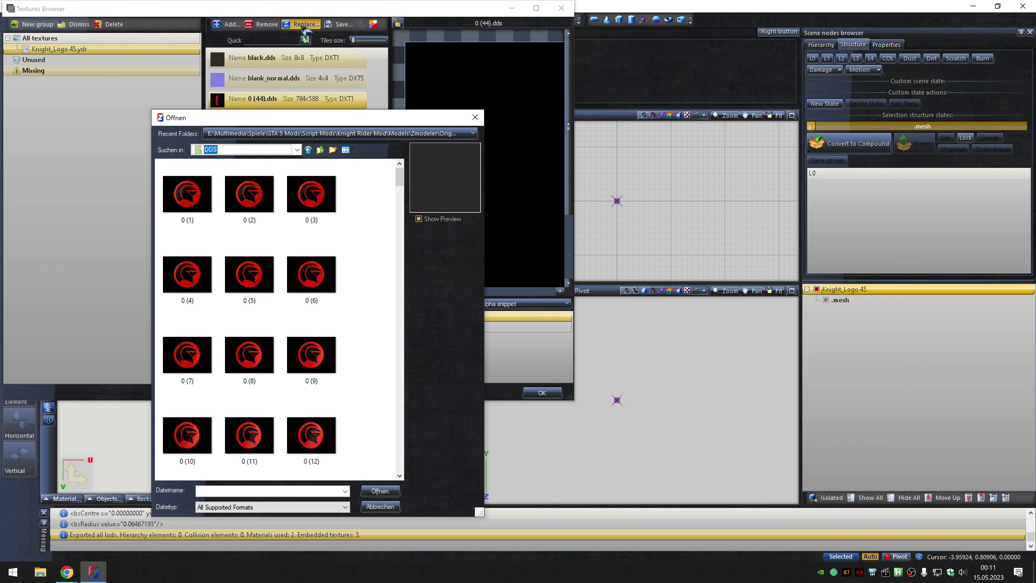
pyautogui.write('0 (45)')
pyautogui.press('Return')
pyautogui.click(542, 393)
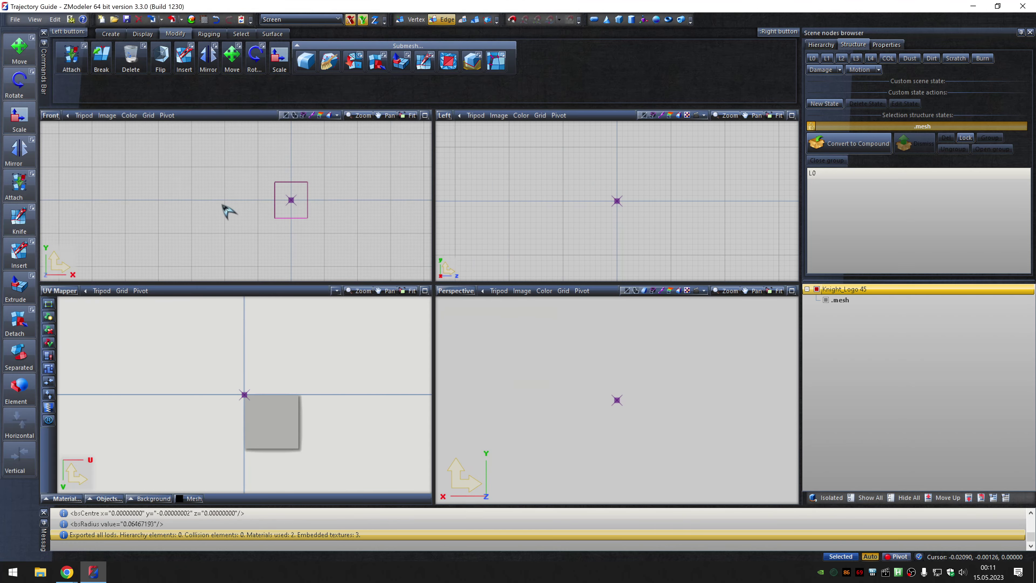
# Export the Knight_Logo 45 node through Multiple Export with the ydr extension.
pyautogui.click(182, 20)
pyautogui.click(196, 41)
pyautogui.click(587, 179)
pyautogui.click(597, 201)
pyautogui.click(520, 465)
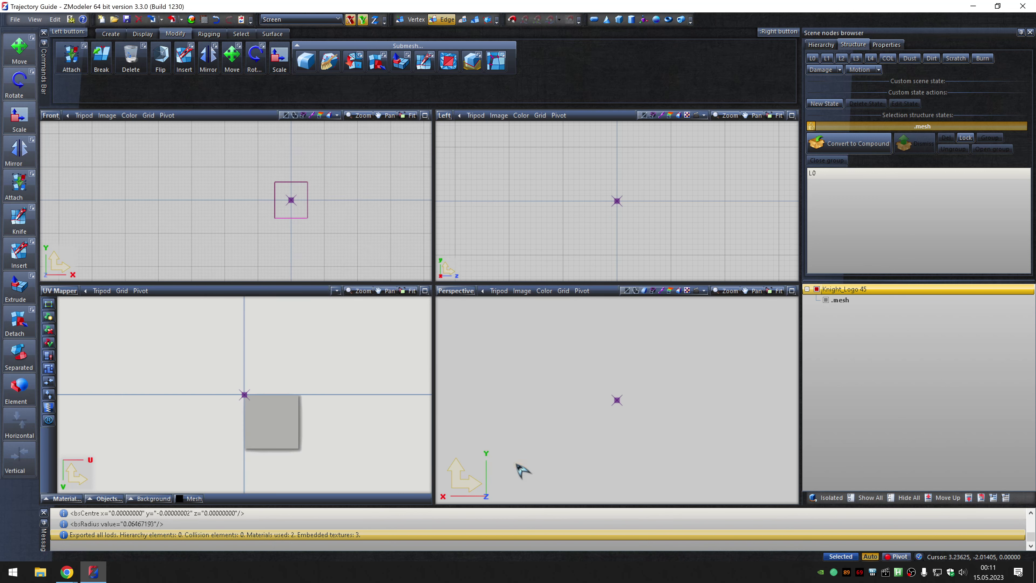
# Rename the root node Knight_Logo 46 and its texture group Knight_Logo 46.ydr, replacing the logo texture with 0 (46).dds.
pyautogui.click(968, 288)
pyautogui.press('Return')
pyautogui.click(204, 19)
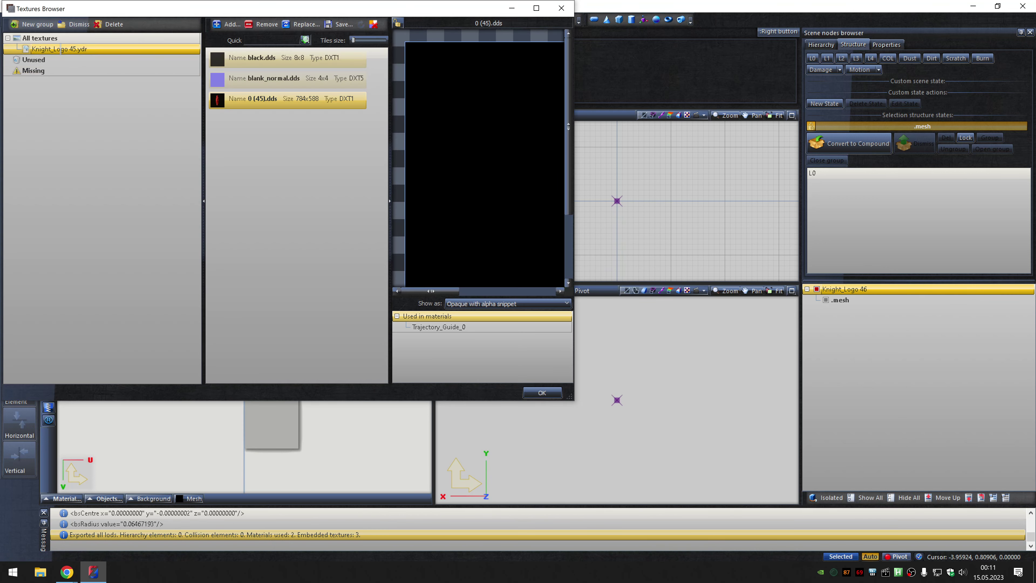
pyautogui.click(303, 24)
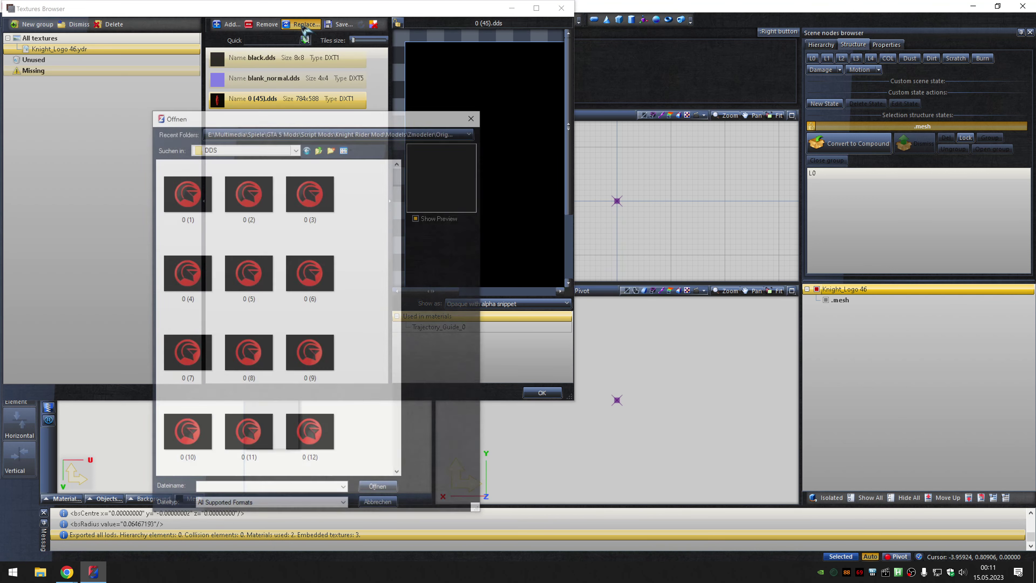
pyautogui.doubleClick(185, 196)
pyautogui.click(543, 393)
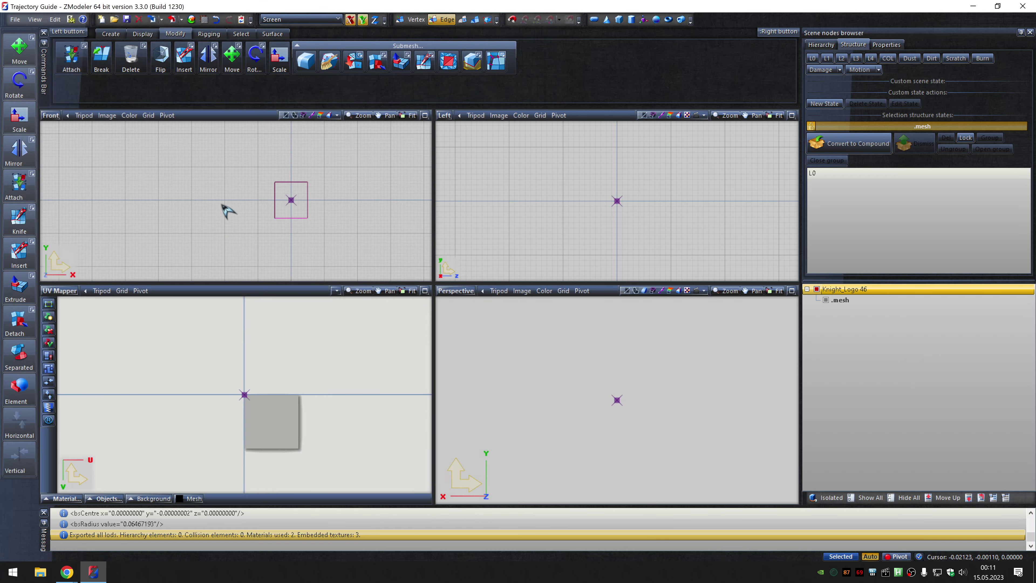
# Export the Knight_Logo 46 node through Multiple Export with the ydr extension.
pyautogui.click(181, 19)
pyautogui.click(204, 48)
pyautogui.click(604, 188)
pyautogui.click(594, 204)
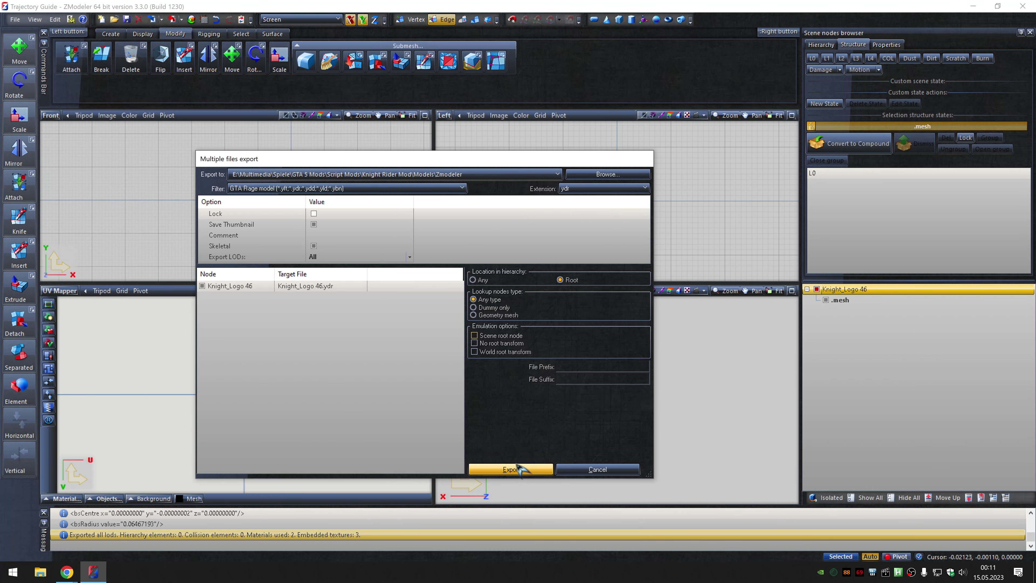
pyautogui.click(511, 469)
# Rename the root node Knight_Logo 47 and its texture group Knight_Logo 47.ydr, replacing the logo texture with 0 (47).dds.
pyautogui.click(204, 19)
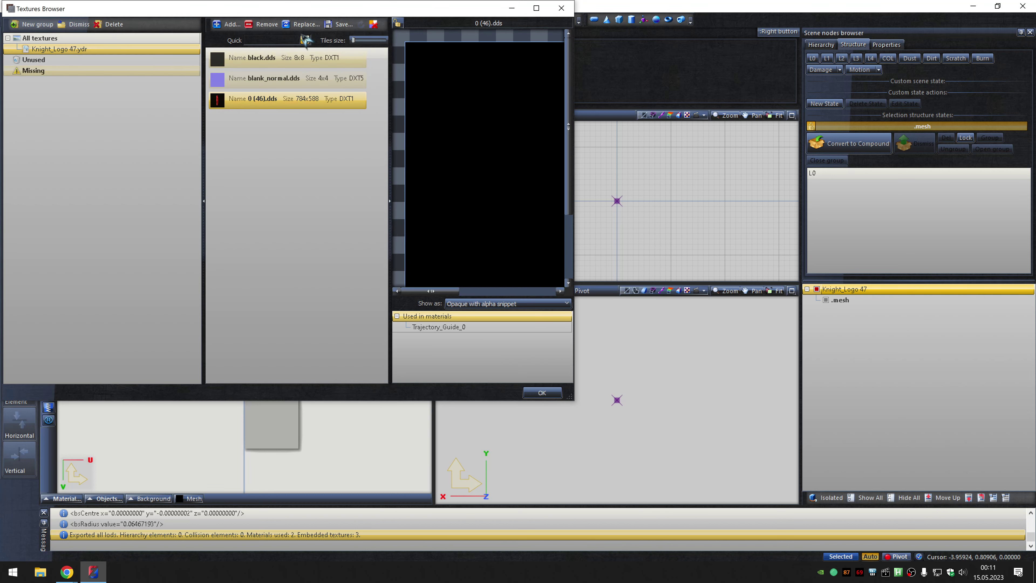
pyautogui.click(307, 24)
pyautogui.click(247, 198)
pyautogui.click(370, 491)
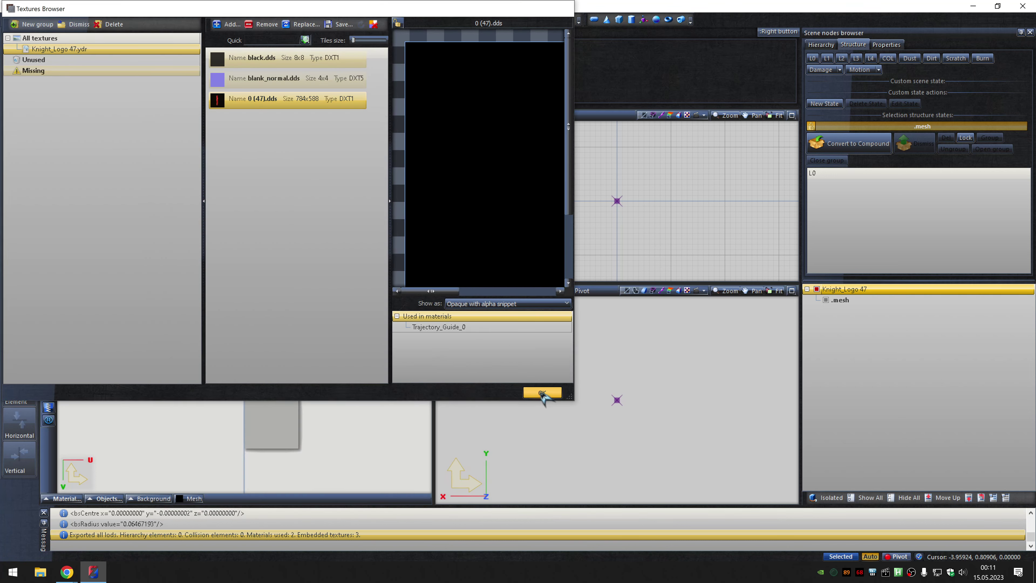
pyautogui.click(542, 392)
# Export the Knight_Logo 47 node through Multiple Export with the ydr extension.
pyautogui.click(181, 20)
pyautogui.click(204, 41)
pyautogui.click(604, 187)
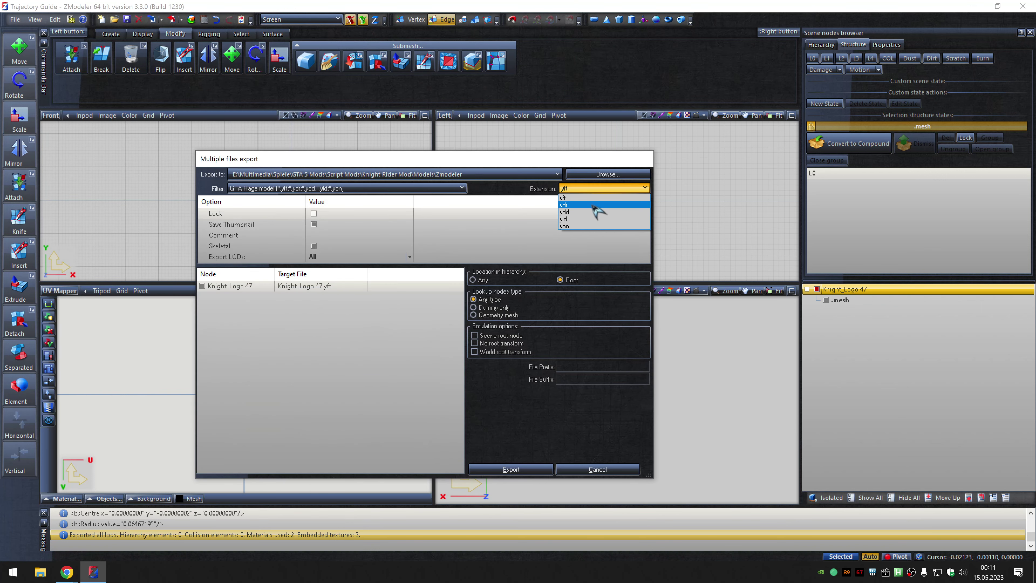
pyautogui.click(594, 206)
pyautogui.click(511, 469)
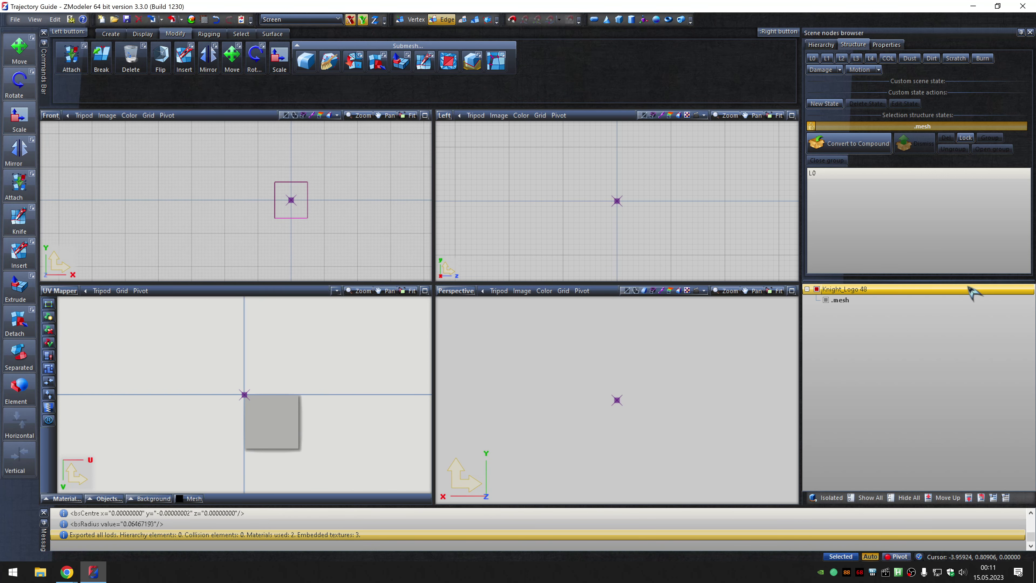
# Rename the root node Knight_Logo 48 and its texture group Knight_Logo 48.ydr, replacing the logo texture with 0 (48).dds.
pyautogui.click(204, 19)
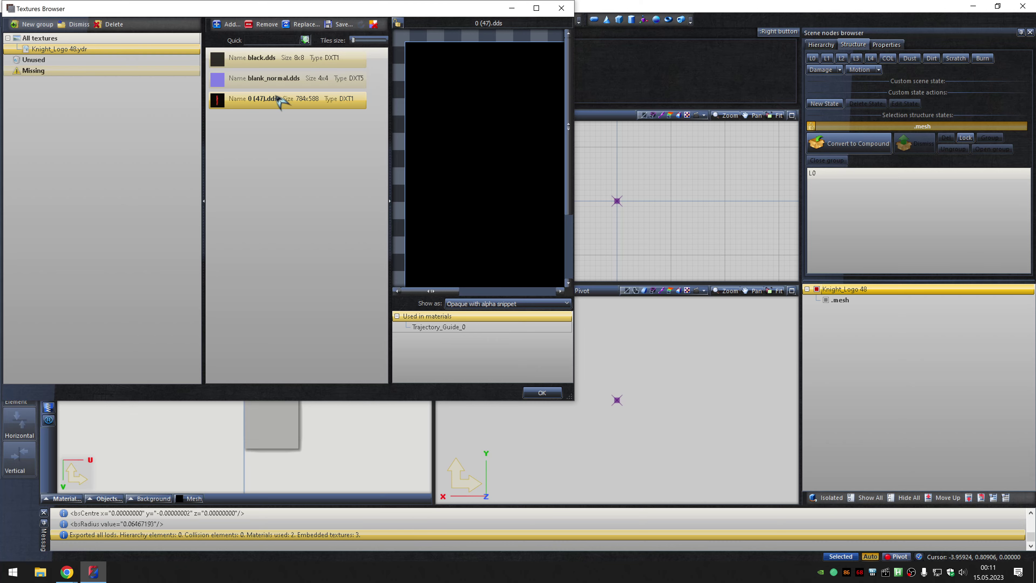
pyautogui.click(304, 25)
pyautogui.write('0 (48)')
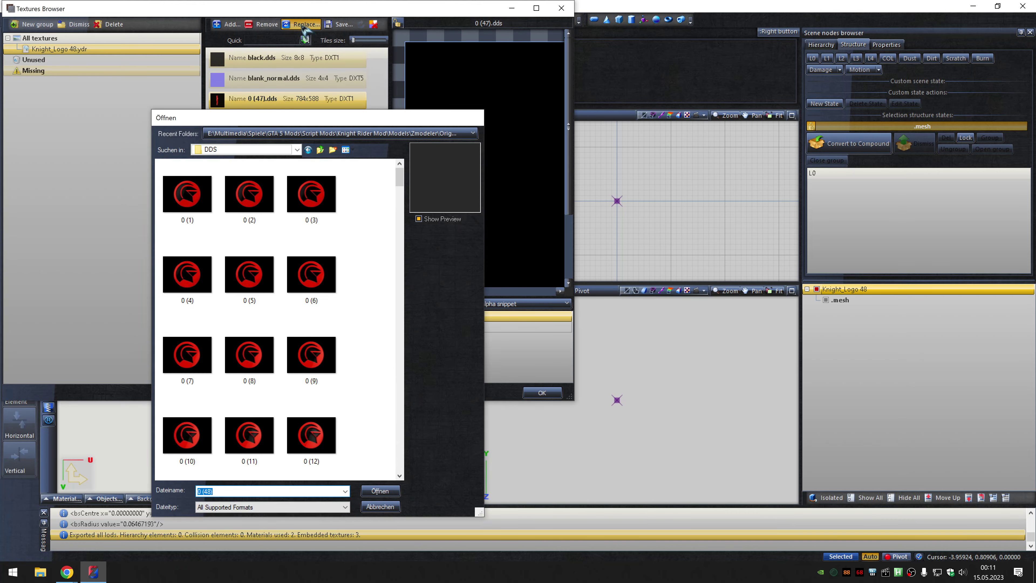
pyautogui.press('Return')
pyautogui.click(541, 393)
# Export the Knight_Logo 48 node through Multiple Export with the ydr extension.
pyautogui.click(173, 19)
pyautogui.click(195, 49)
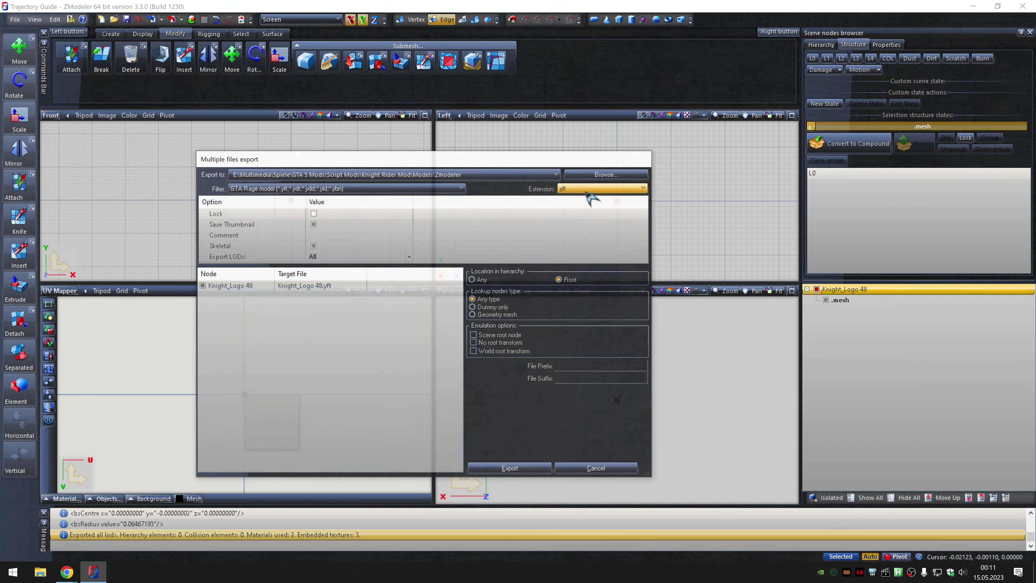
pyautogui.click(591, 187)
pyautogui.click(593, 206)
pyautogui.click(513, 465)
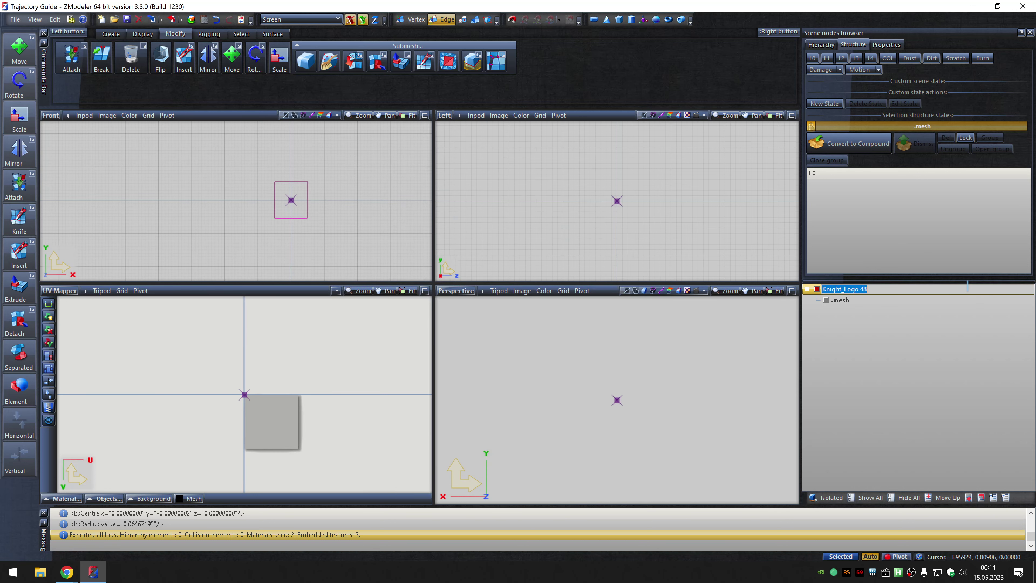
# Rename the root node Knight_Logo 49 and its texture group Knight_Logo 49.ydr, replacing the logo texture with 0 (49).dds.
pyautogui.click(226, 26)
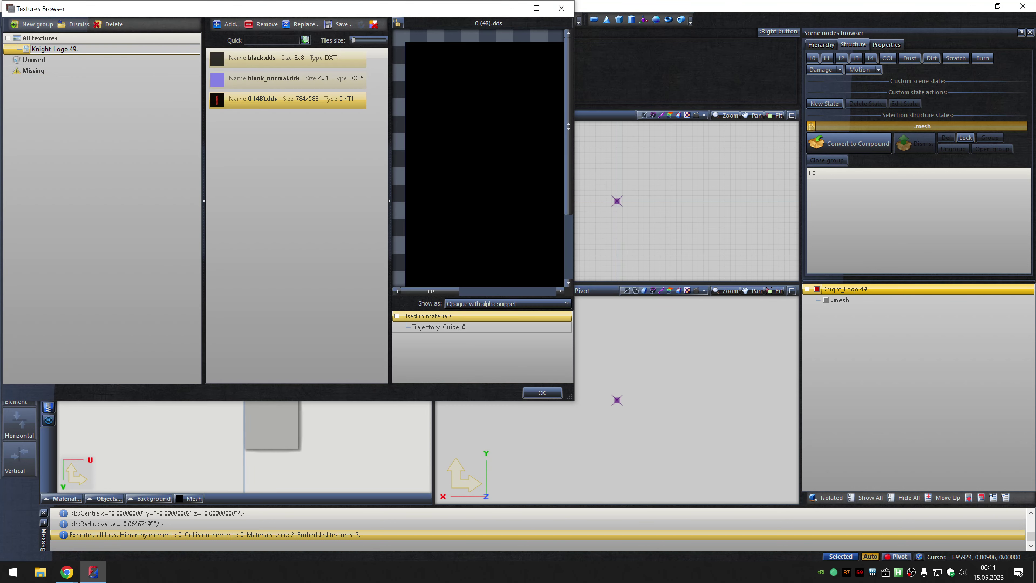
pyautogui.click(303, 25)
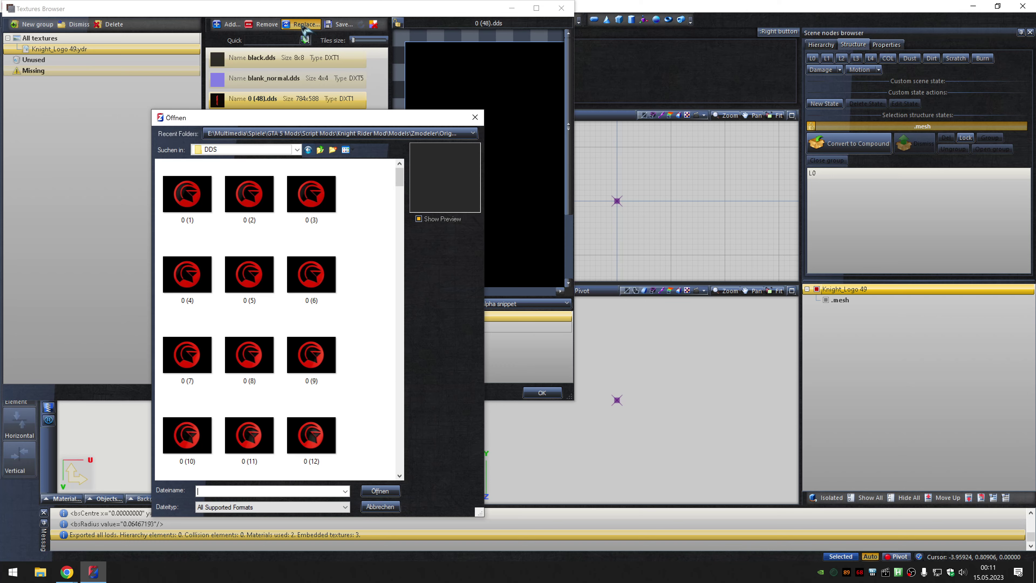
pyautogui.write('0 (48)')
pyautogui.press('Return')
pyautogui.click(542, 393)
# Export the Knight_Logo 49 node through Multiple Export with the ydr extension.
pyautogui.click(181, 20)
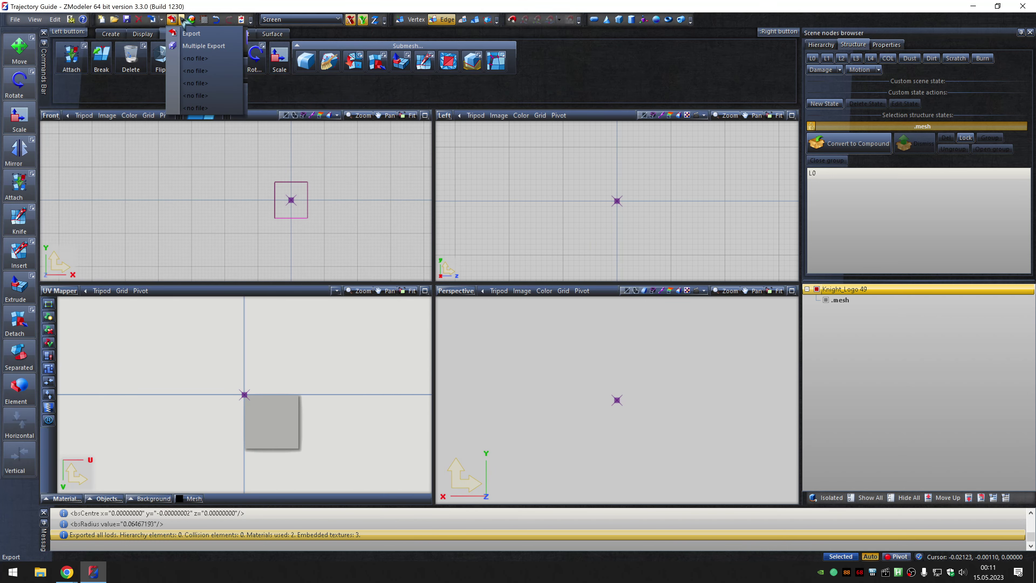
pyautogui.click(204, 45)
pyautogui.click(589, 191)
pyautogui.click(595, 209)
pyautogui.click(513, 465)
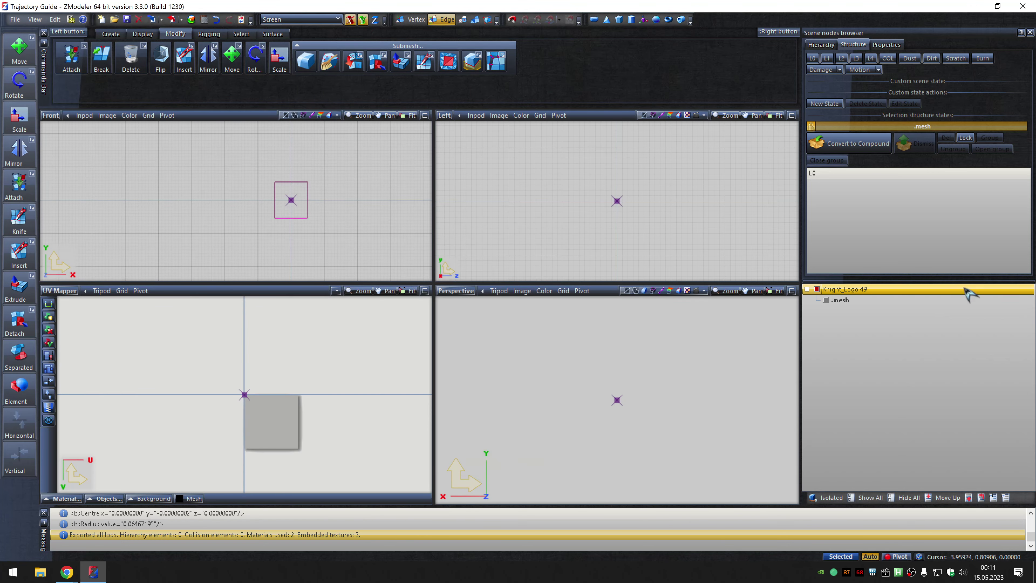
# Rename the root node Knight_Logo 50 and its texture group Knight_Logo 50.ydr, replacing the logo texture with 0 (50).dds.
pyautogui.click(204, 20)
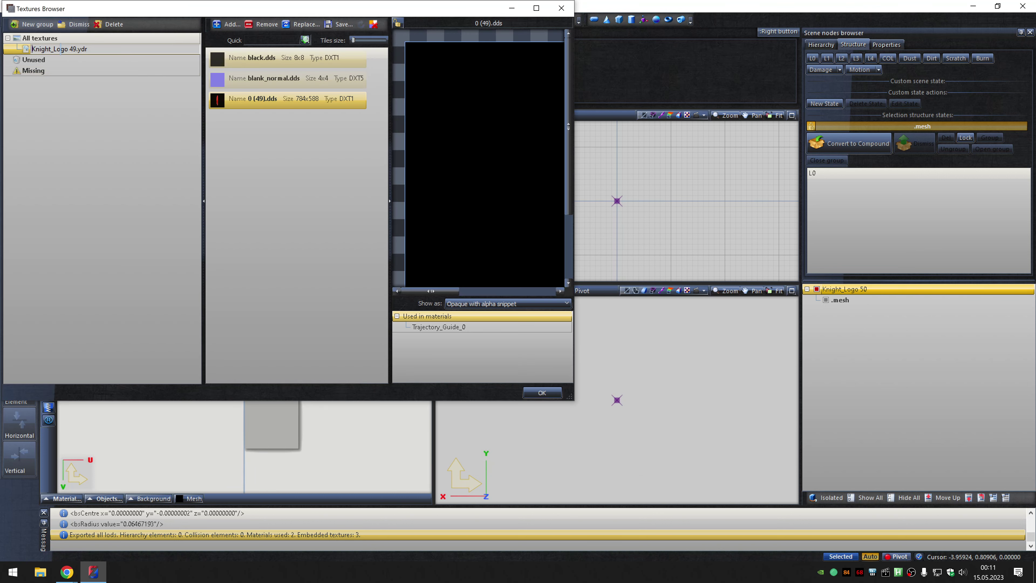
pyautogui.click(303, 25)
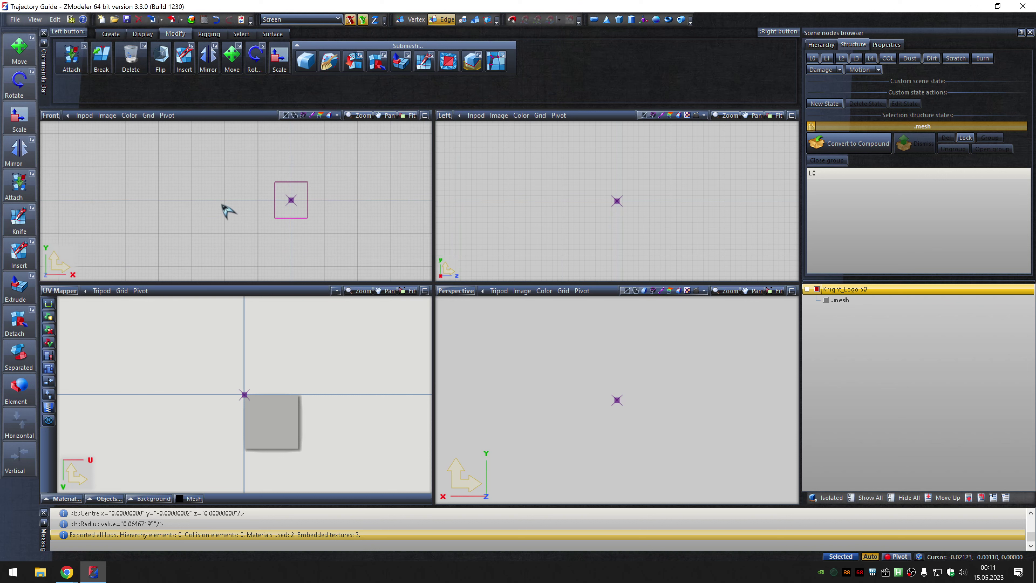
# Export the Knight_Logo 50 node through Multiple Export with the ydr extension.
pyautogui.click(181, 19)
pyautogui.click(200, 39)
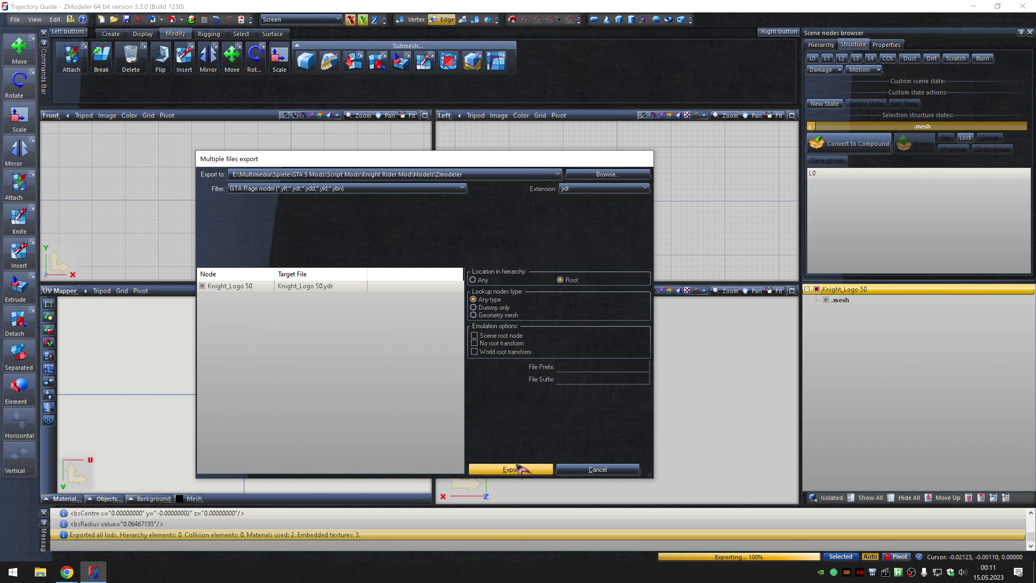
pyautogui.click(510, 469)
# Rename the root node Knight_Logo 51 and its texture group to match, replacing the logo texture with 0 (51).dds.
pyautogui.click(971, 290)
pyautogui.click(204, 19)
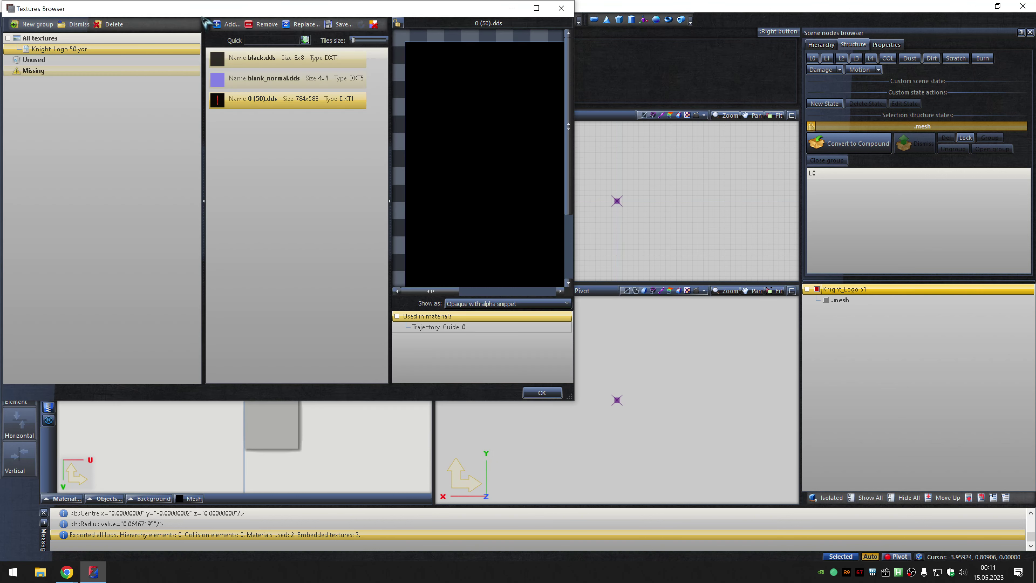
pyautogui.click(304, 25)
pyautogui.press('Escape')
pyautogui.click(541, 393)
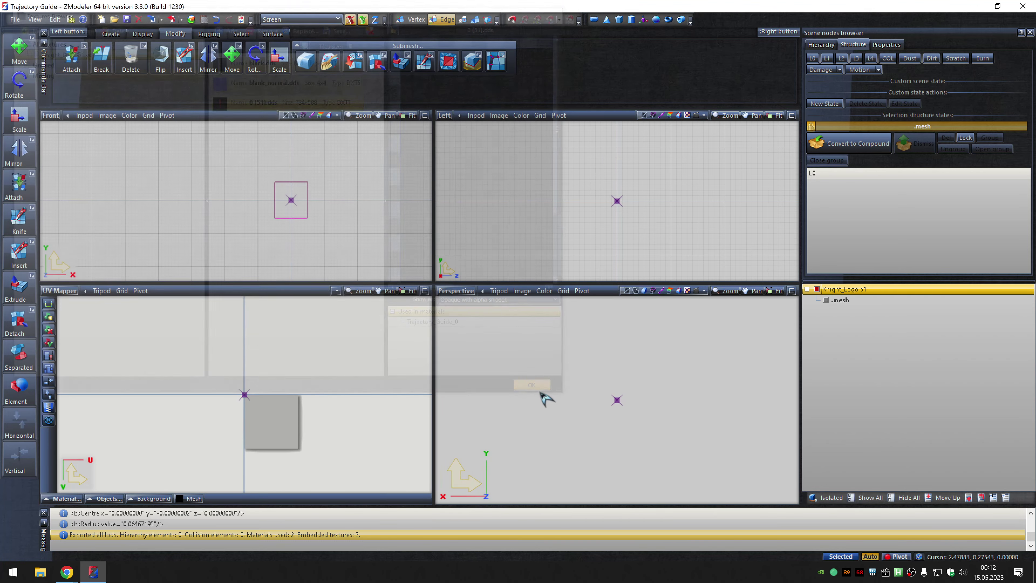
# Export the Knight_Logo 51 node through Multiple Export with the ydr extension.
pyautogui.click(181, 19)
pyautogui.click(183, 42)
pyautogui.click(597, 206)
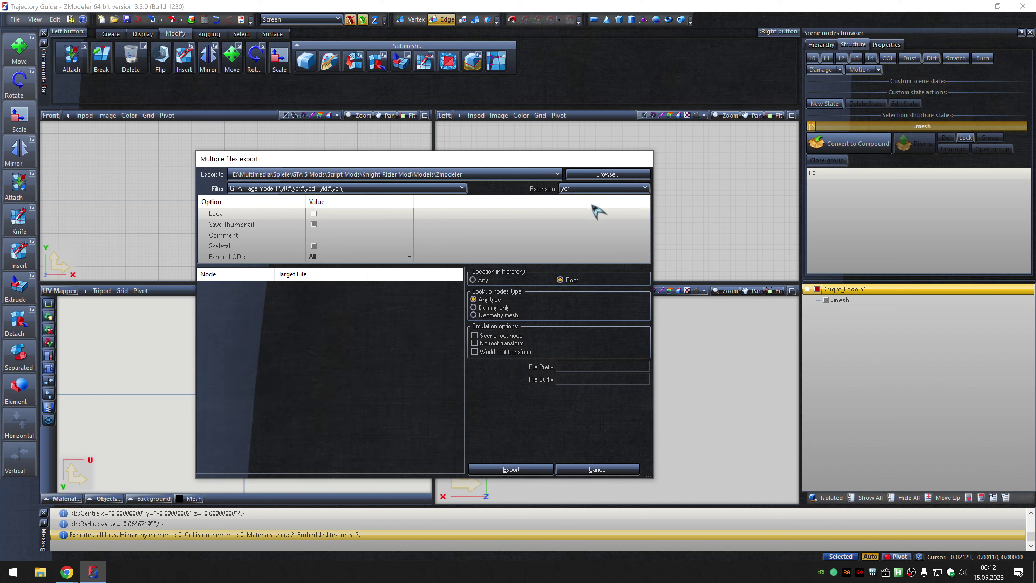
pyautogui.click(483, 467)
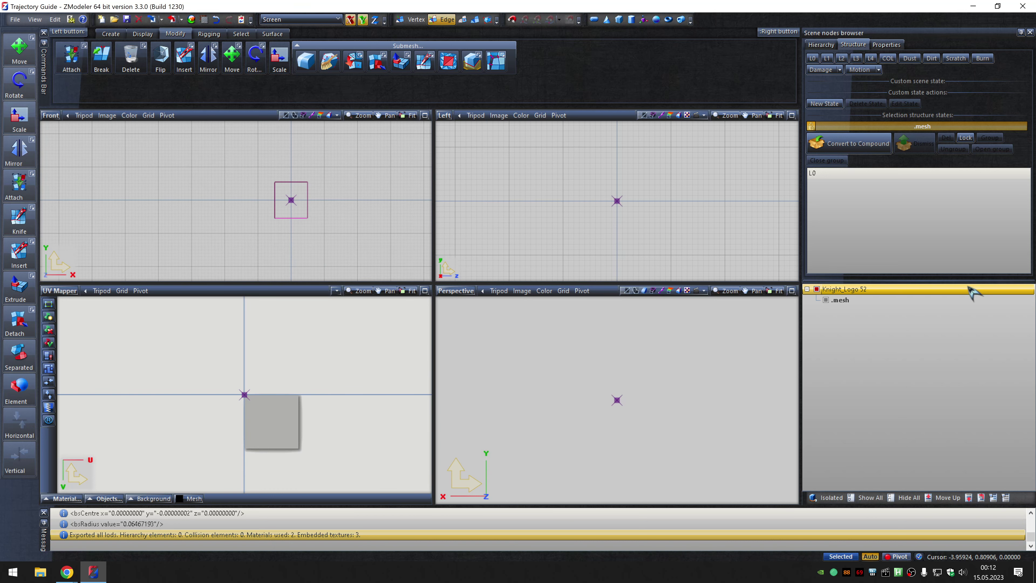
# Rename the root node Knight_Logo 52 and its texture group Knight_Logo 52.ydr, replacing the logo texture with 0 (52).dds.
pyautogui.click(204, 19)
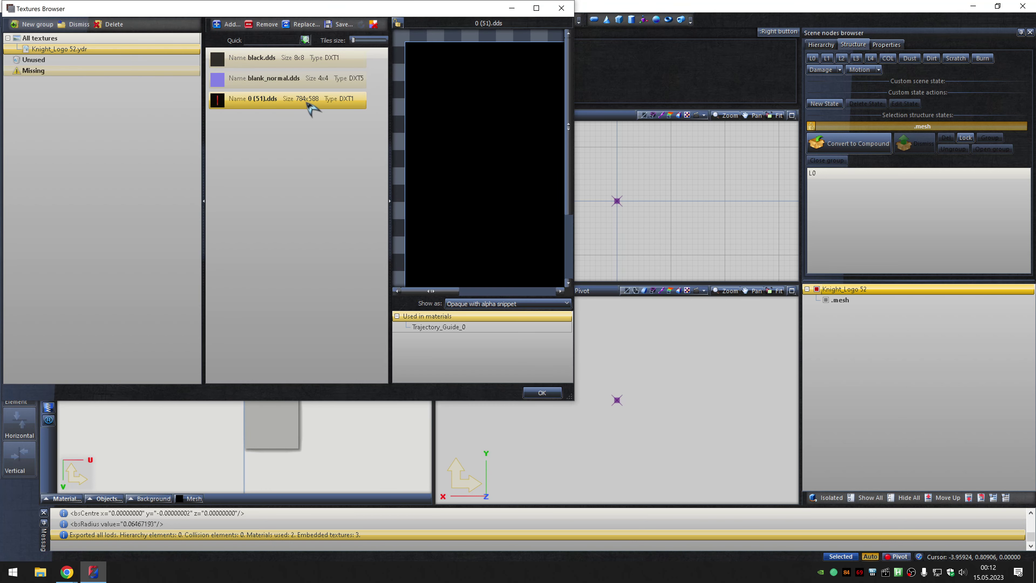
pyautogui.click(304, 24)
pyautogui.press('Escape')
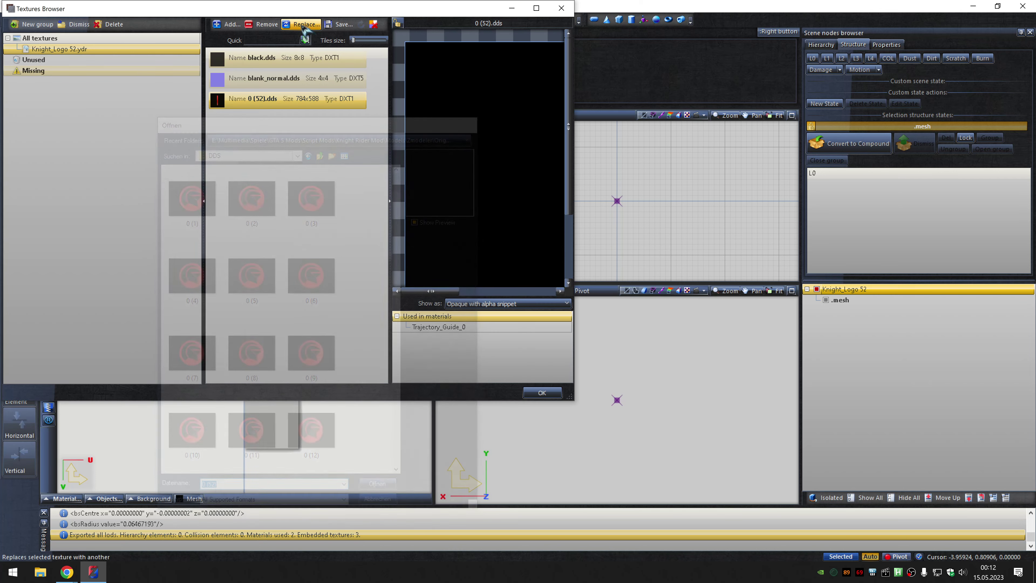
pyautogui.click(541, 392)
# Export the Knight_Logo 52 node through Multiple Export with the ydr extension.
pyautogui.click(172, 20)
pyautogui.click(192, 47)
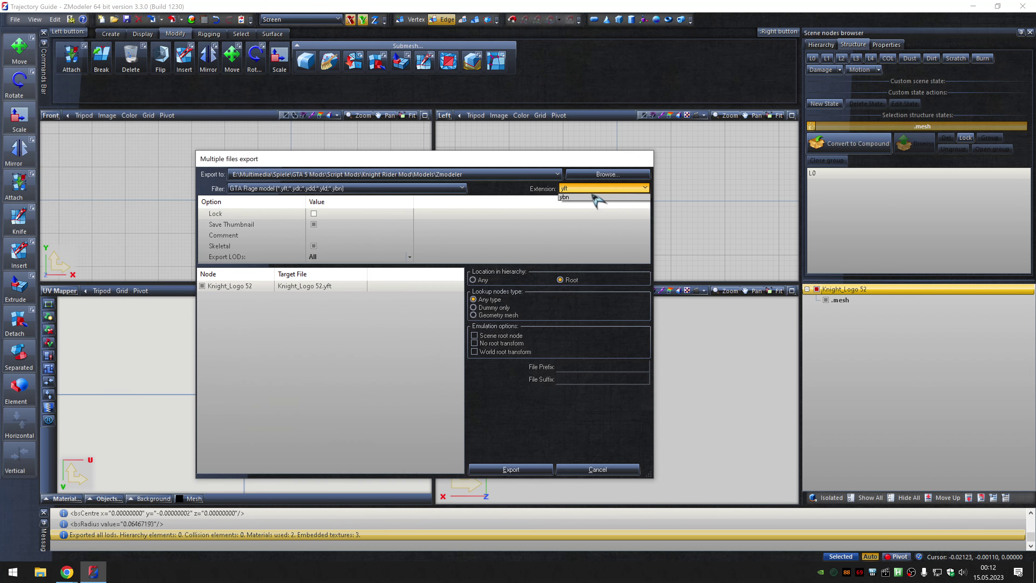
pyautogui.click(510, 468)
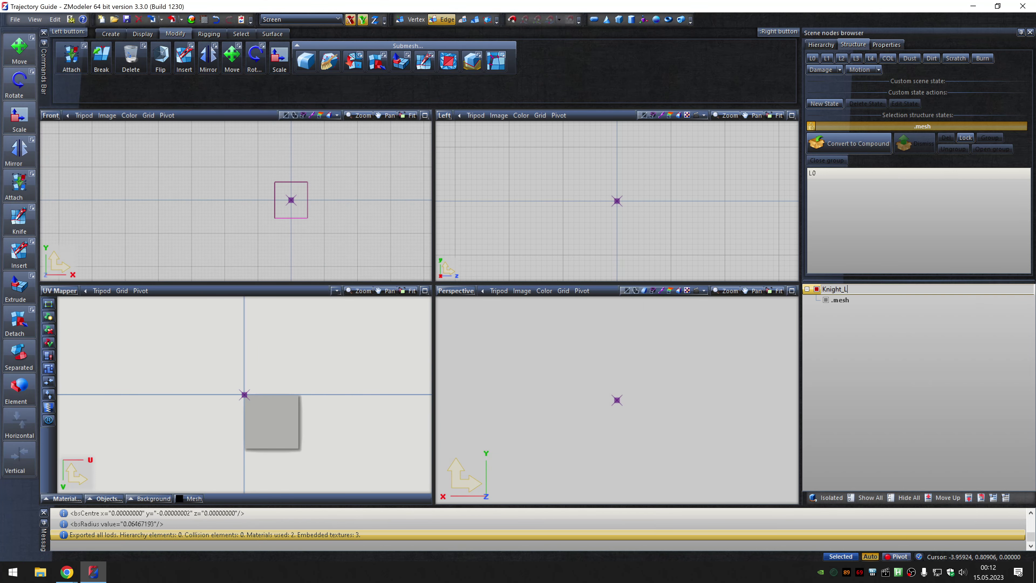
# Rename the root node Knight_Logo 53 and its texture group Knight_Logo 53.ydr, replacing the logo texture with the matching numbered DDS file.
pyautogui.click(970, 289)
pyautogui.click(204, 19)
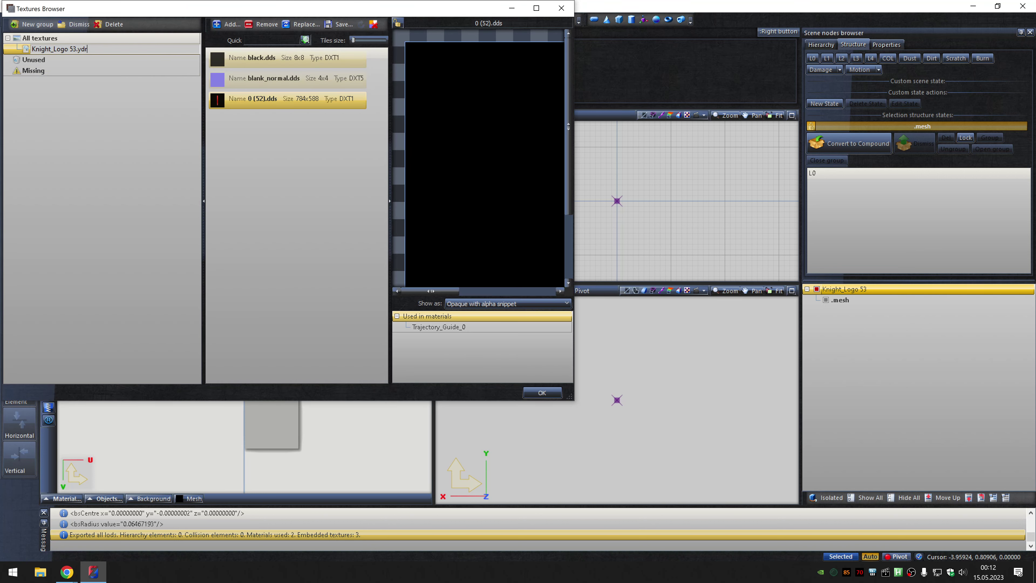
pyautogui.click(303, 25)
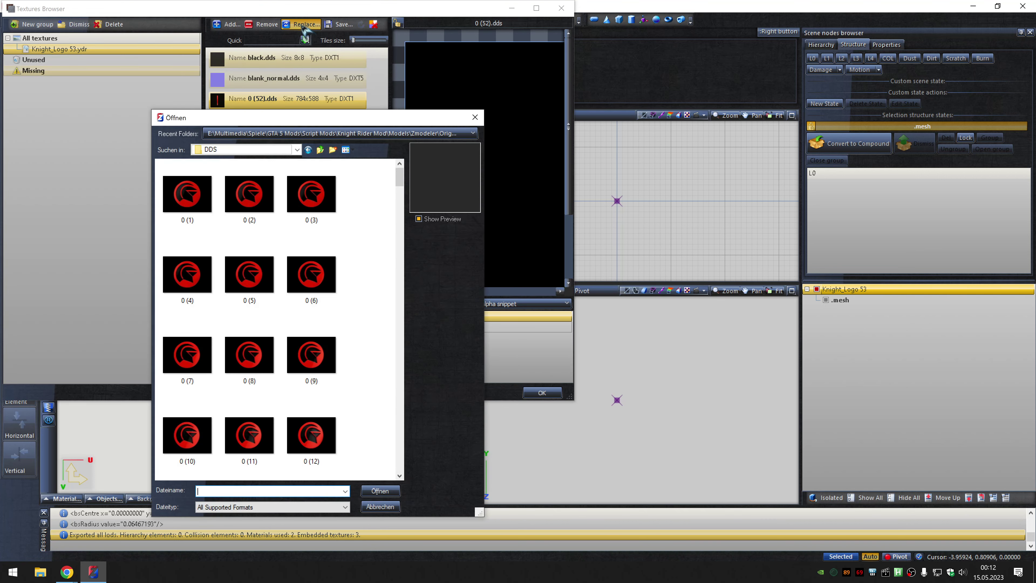
pyautogui.press('Escape')
pyautogui.press('Escape')
# Export the Knight_Logo 53 node through Multiple Export with the ydr extension.
pyautogui.click(181, 20)
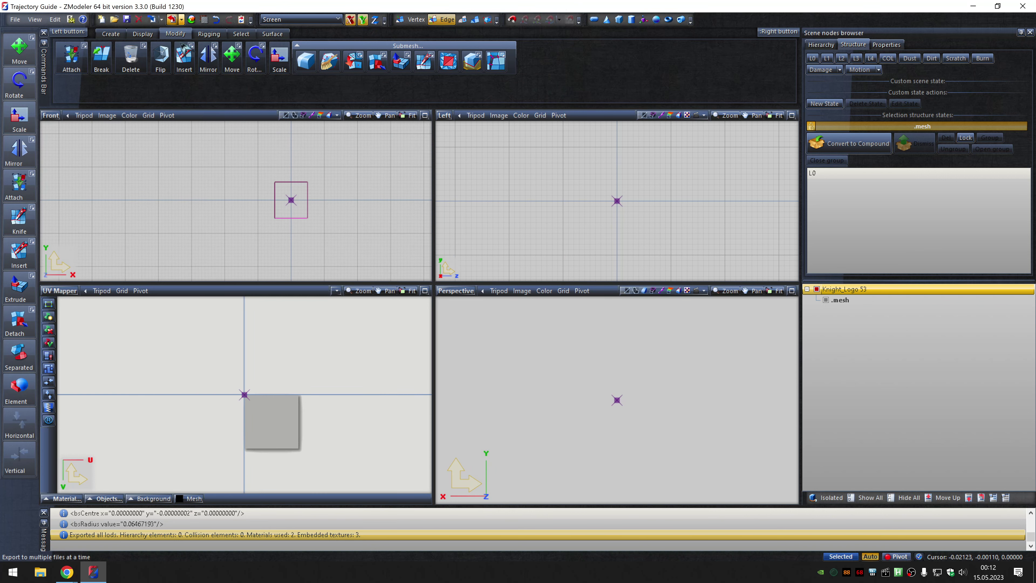
pyautogui.click(637, 193)
pyautogui.click(597, 206)
pyautogui.click(517, 464)
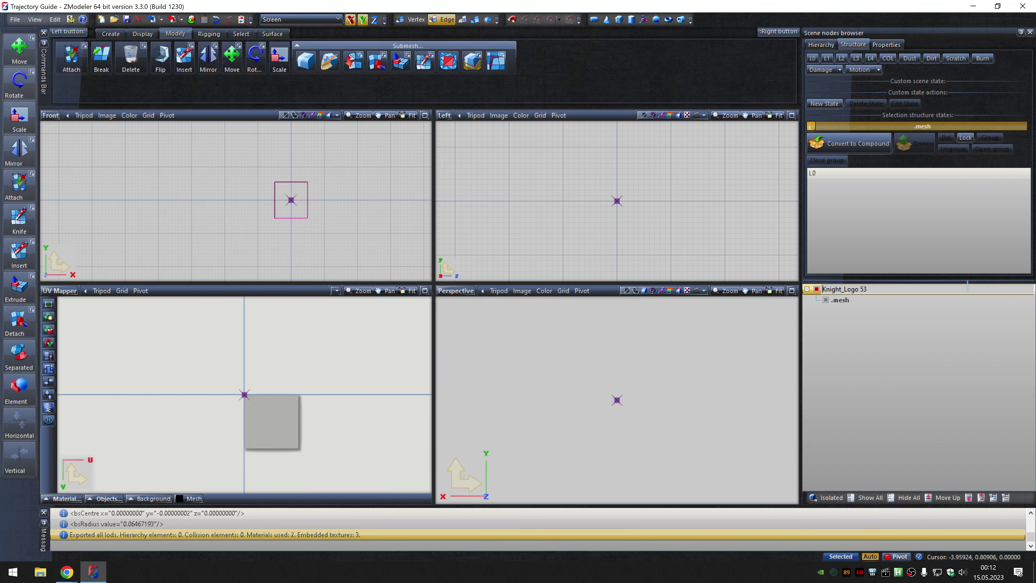
# Rename the root node Knight_Logo 54 and its texture group Knight_Logo 54.ydr, replacing the logo texture with 0 (54).dds.
pyautogui.write('54')
pyautogui.press('Return')
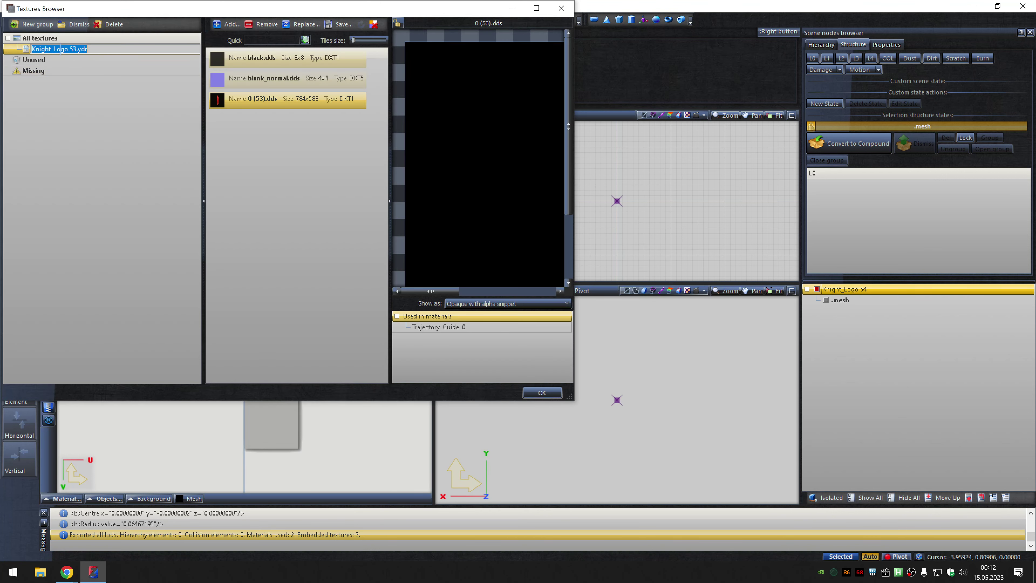
pyautogui.click(304, 26)
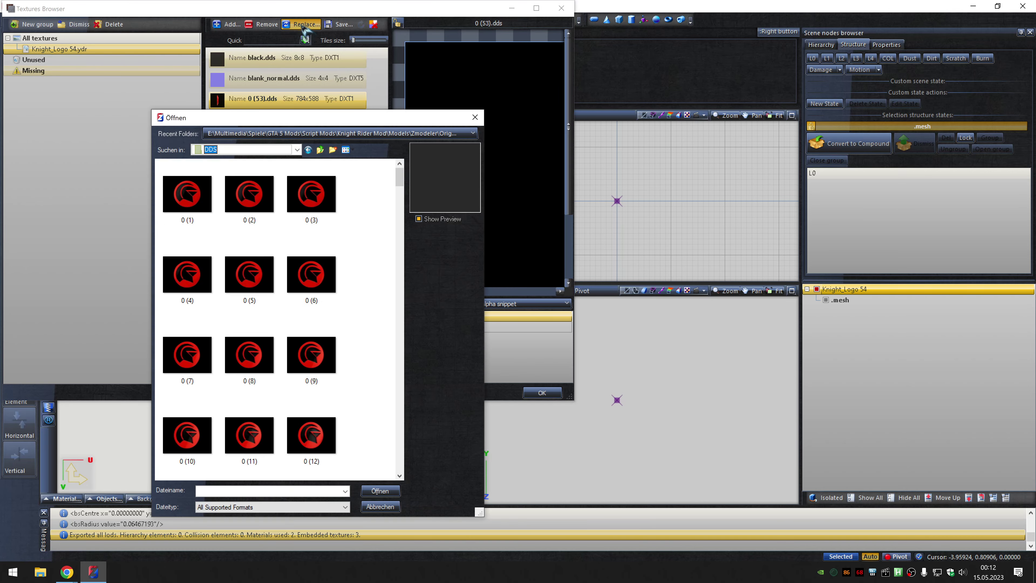
pyautogui.press('Escape')
pyautogui.press('Escape')
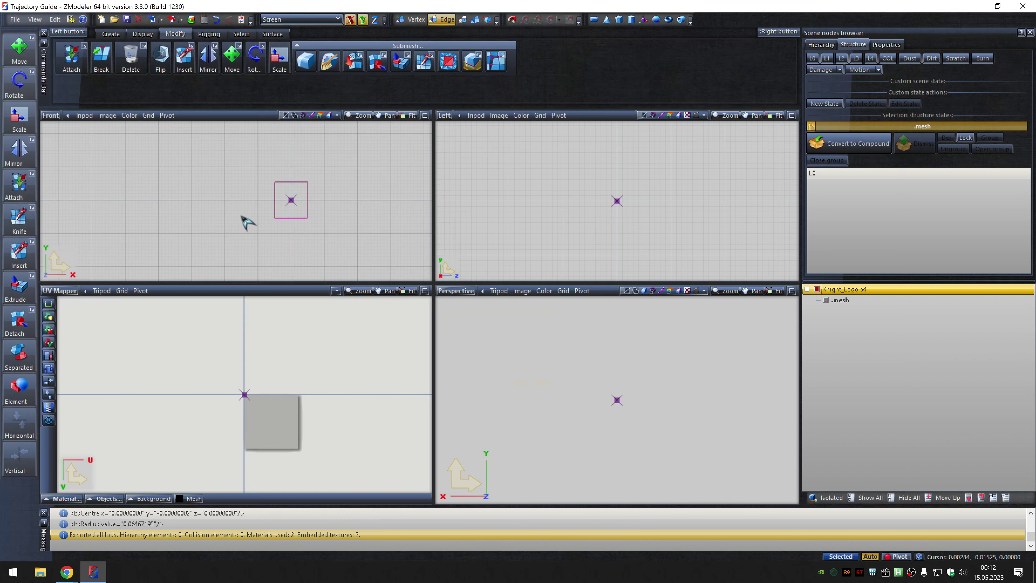
# Export the Knight_Logo 54 node through Multiple Export with the ydr extension.
pyautogui.click(182, 19)
pyautogui.click(200, 37)
pyautogui.click(595, 193)
pyautogui.click(594, 206)
pyautogui.click(508, 463)
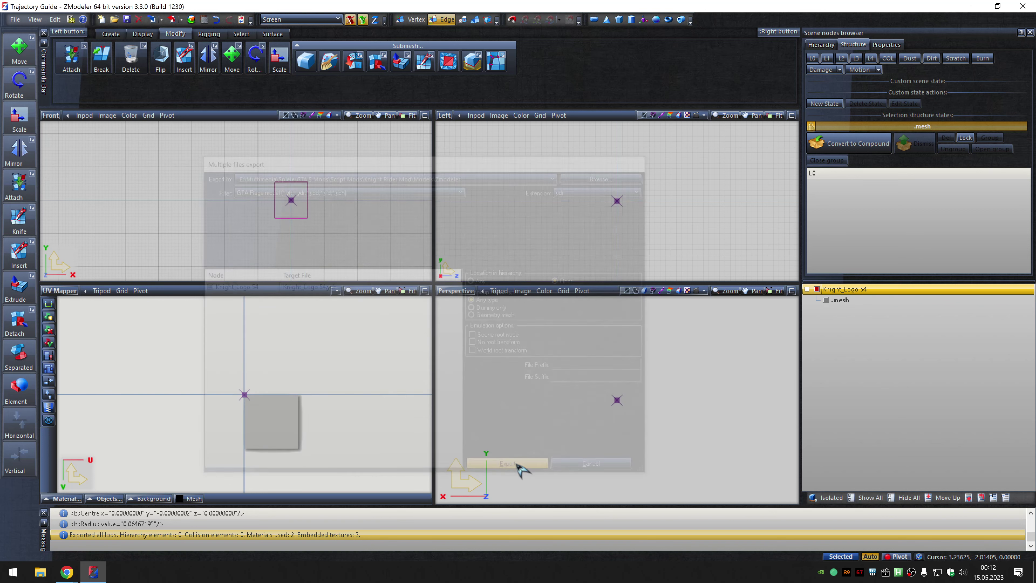
# Rename the root node Knight_Logo 55 and its texture group Knight_Logo 55.ydr, replacing the logo texture with 0 (55).dds.
pyautogui.write('5')
pyautogui.press('Return')
pyautogui.click(204, 19)
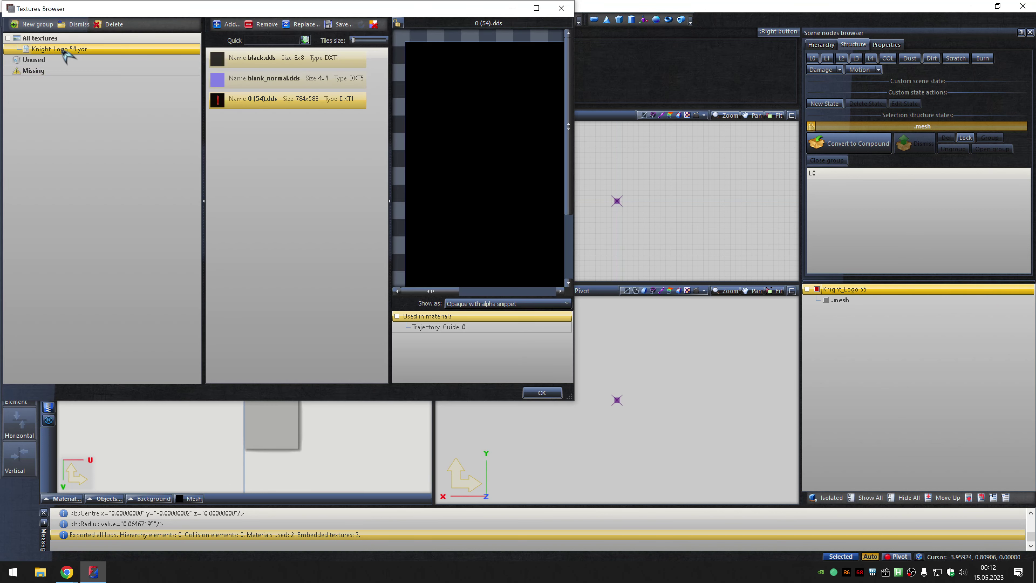
pyautogui.click(302, 24)
pyautogui.write('0 (55)')
pyautogui.press('Return')
pyautogui.click(541, 392)
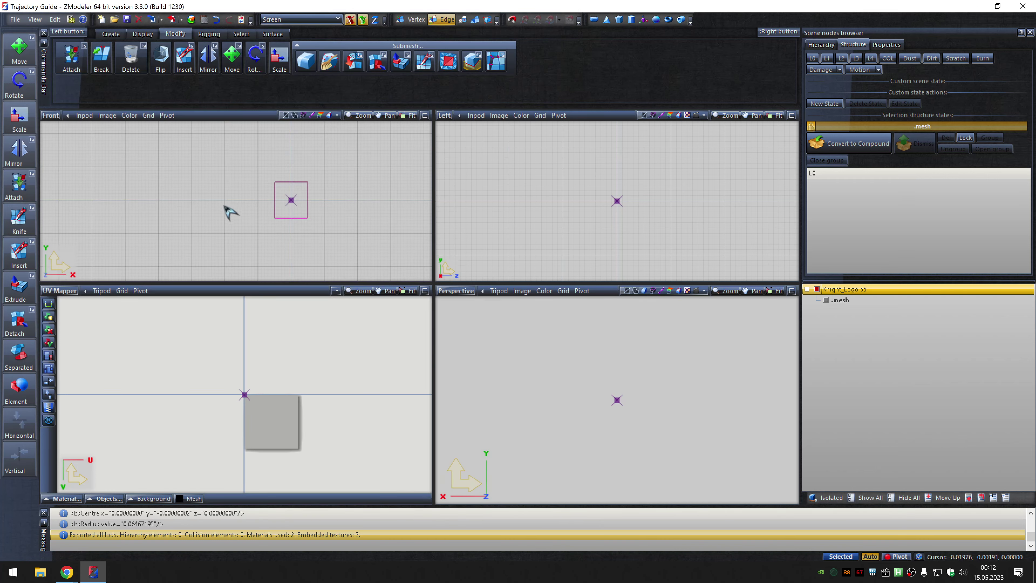
# Export the Knight_Logo 55 node through Multiple Export with the ydr extension.
pyautogui.click(181, 20)
pyautogui.click(184, 47)
pyautogui.click(596, 182)
pyautogui.click(597, 201)
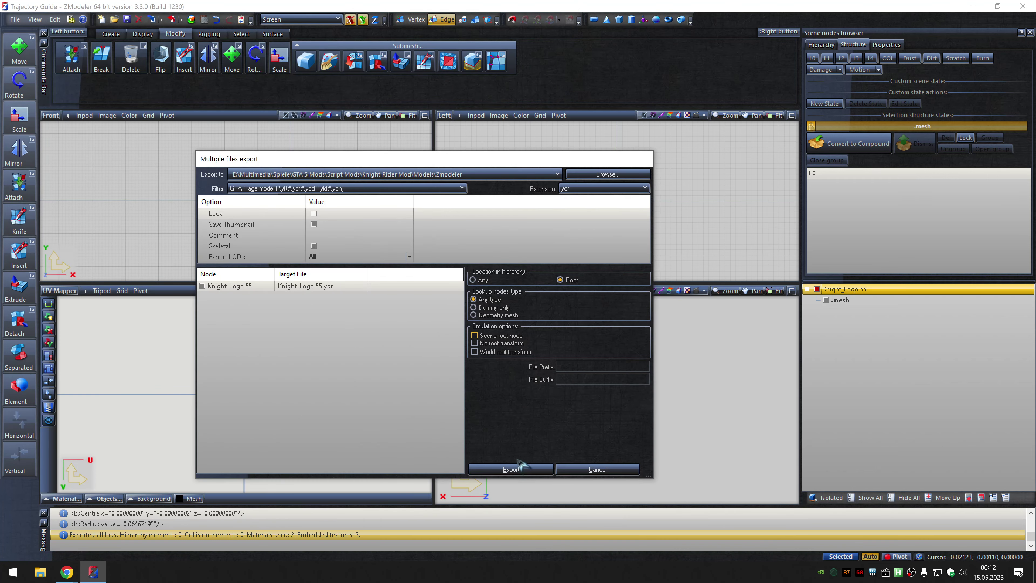
pyautogui.click(520, 465)
# Rename the root node Knight_Logo 56 and its texture group Knight_Logo 56.ydr, replacing the logo texture with 0 (56).dds.
pyautogui.click(867, 289)
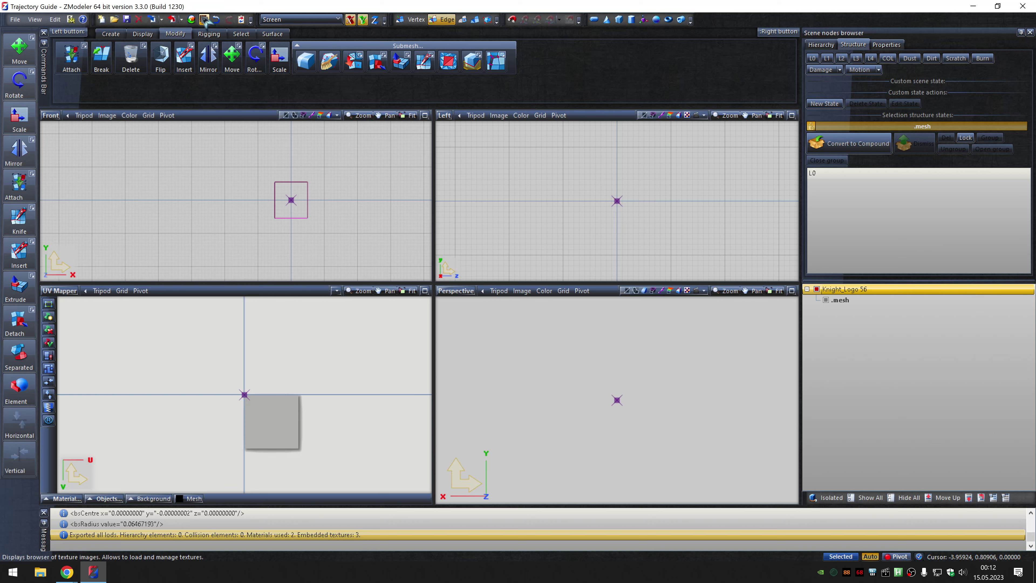
pyautogui.click(204, 19)
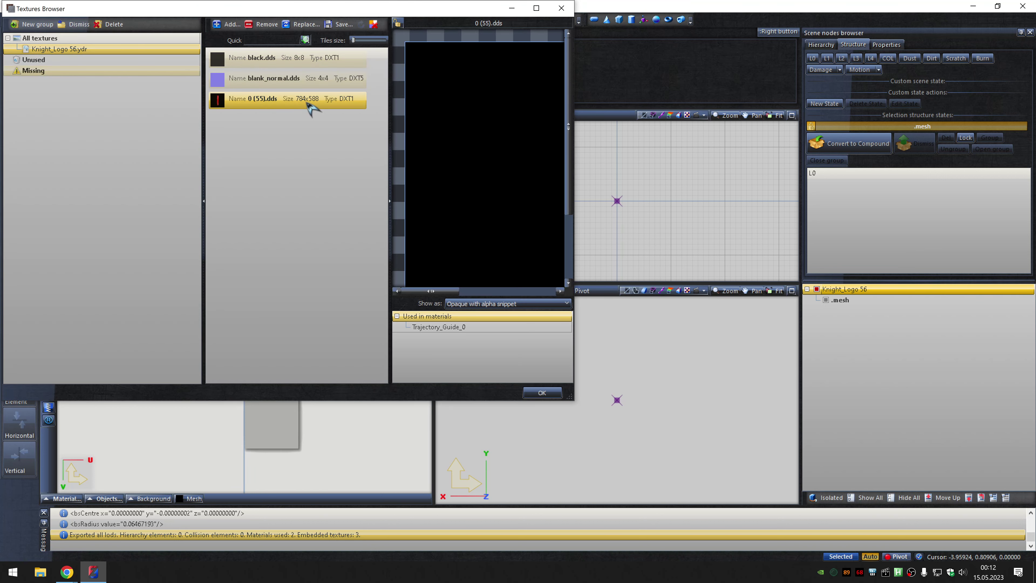
pyautogui.doubleClick(312, 100)
pyautogui.click(185, 196)
pyautogui.click(377, 490)
pyautogui.click(542, 393)
# Export the Knight_Logo 56 node through Multiple Export with the ydr extension.
pyautogui.click(181, 19)
pyautogui.click(184, 46)
pyautogui.click(599, 188)
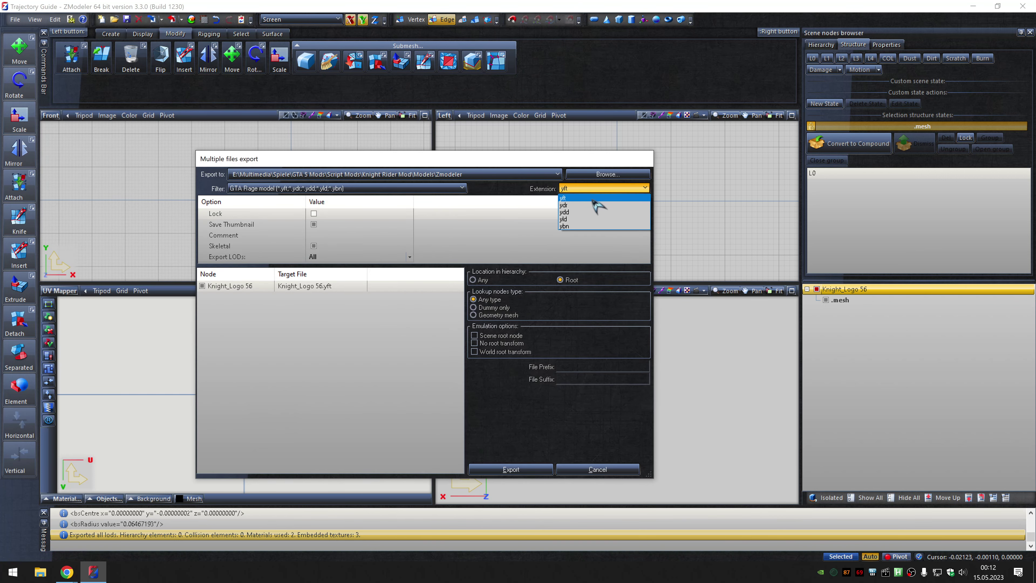
pyautogui.click(594, 199)
pyautogui.click(511, 469)
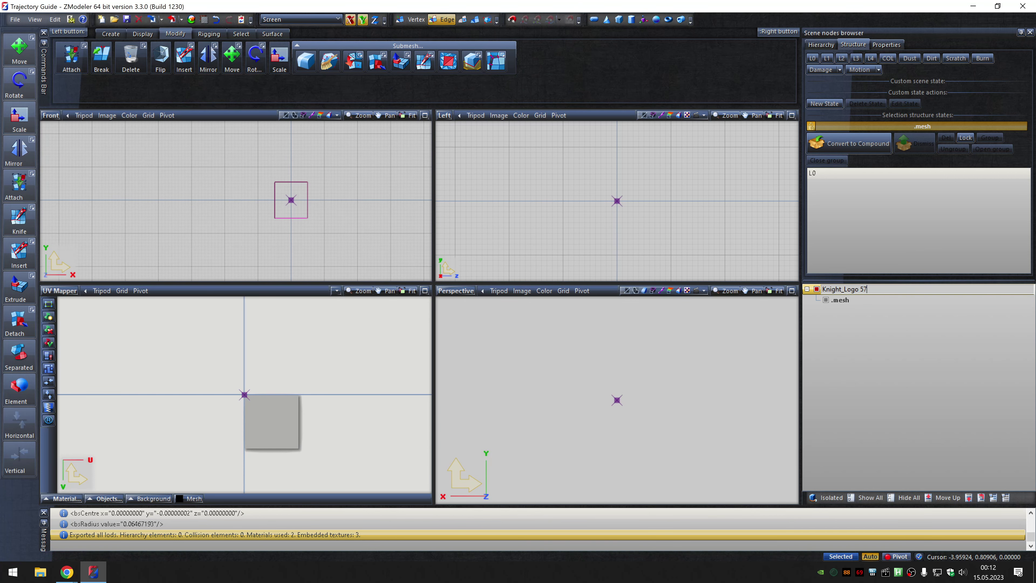
# Rename the root node Knight_Logo 57 and its texture group Knight_Logo 57.ydr, replacing the logo texture with 0 (57).dds.
pyautogui.click(867, 289)
pyautogui.click(204, 19)
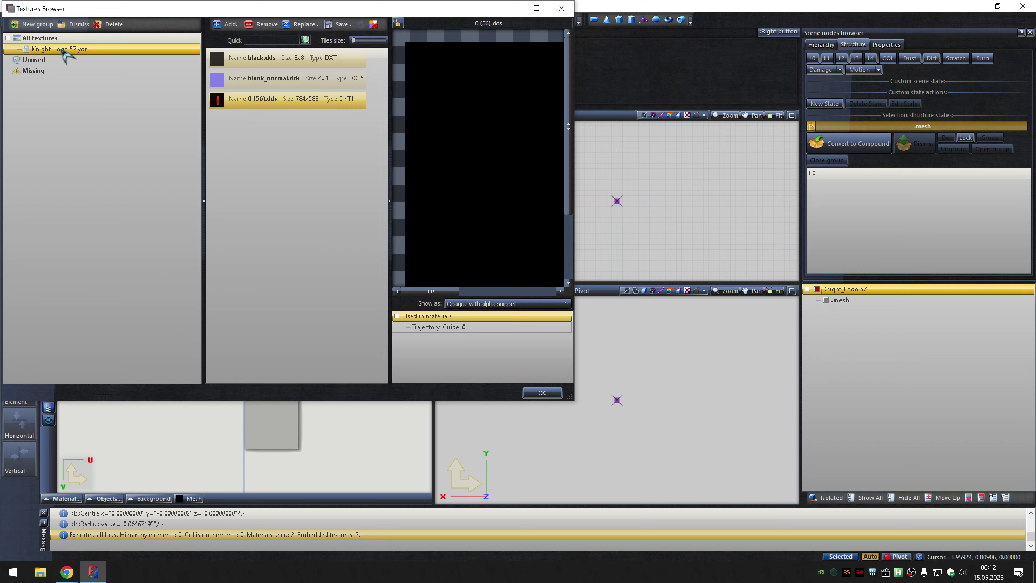
pyautogui.click(303, 27)
pyautogui.write('0 (57)')
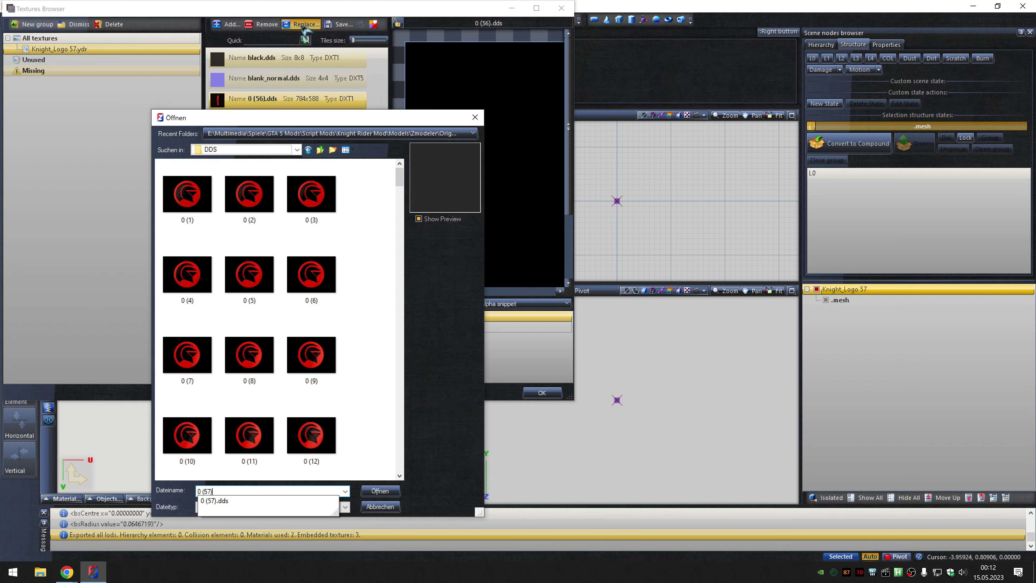
pyautogui.press('Return')
pyautogui.click(543, 393)
# Export the Knight_Logo 57 node through Multiple Export with the ydr extension.
pyautogui.click(181, 19)
pyautogui.click(204, 41)
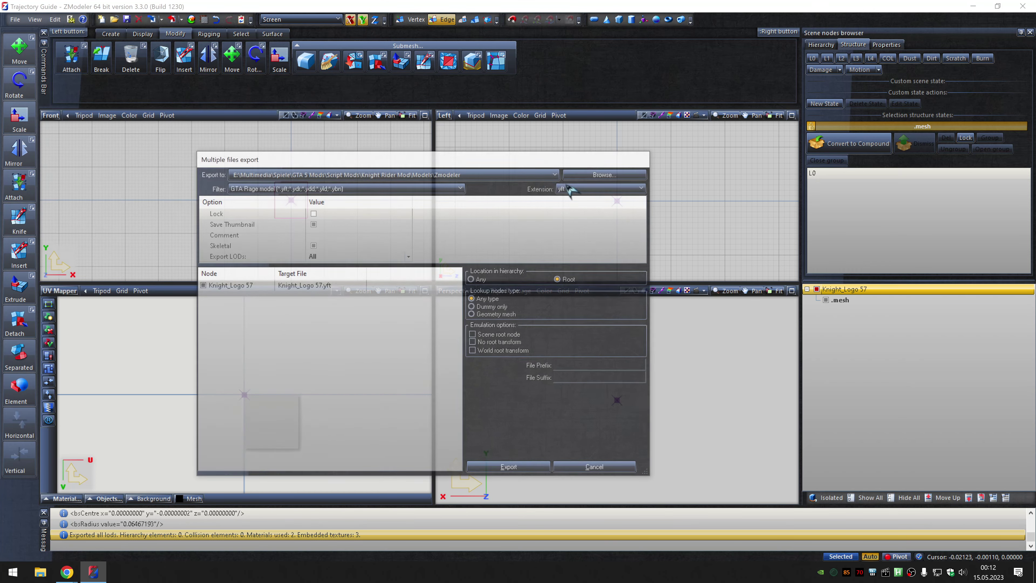
pyautogui.click(603, 188)
pyautogui.click(597, 205)
pyautogui.click(511, 469)
# Rename the root node Knight_Logo 58 and its texture group Knight_Logo 58.ydr, replacing the logo texture with 0 (58).dds.
pyautogui.click(966, 288)
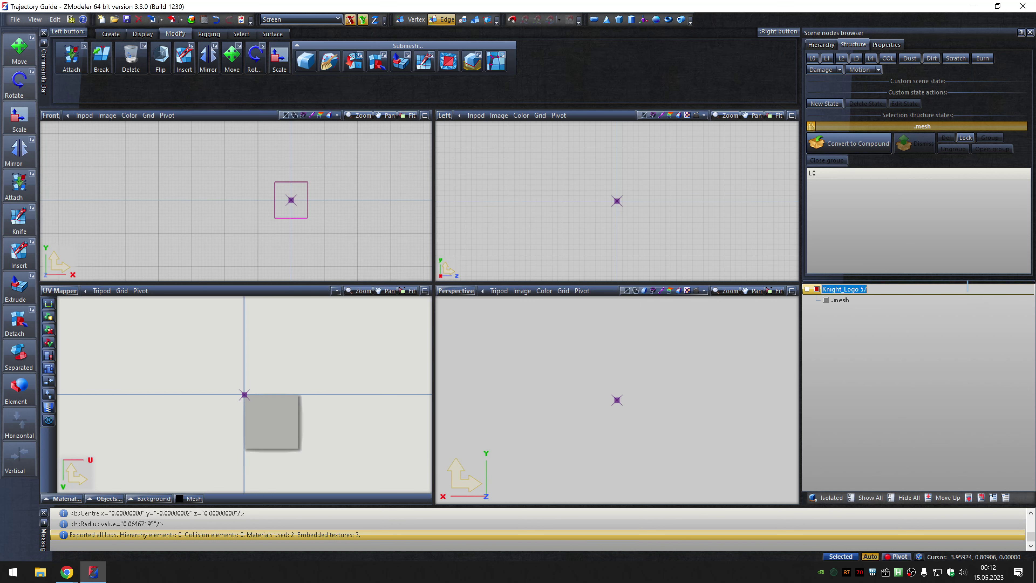
pyautogui.hotkey('ctrl', 't')
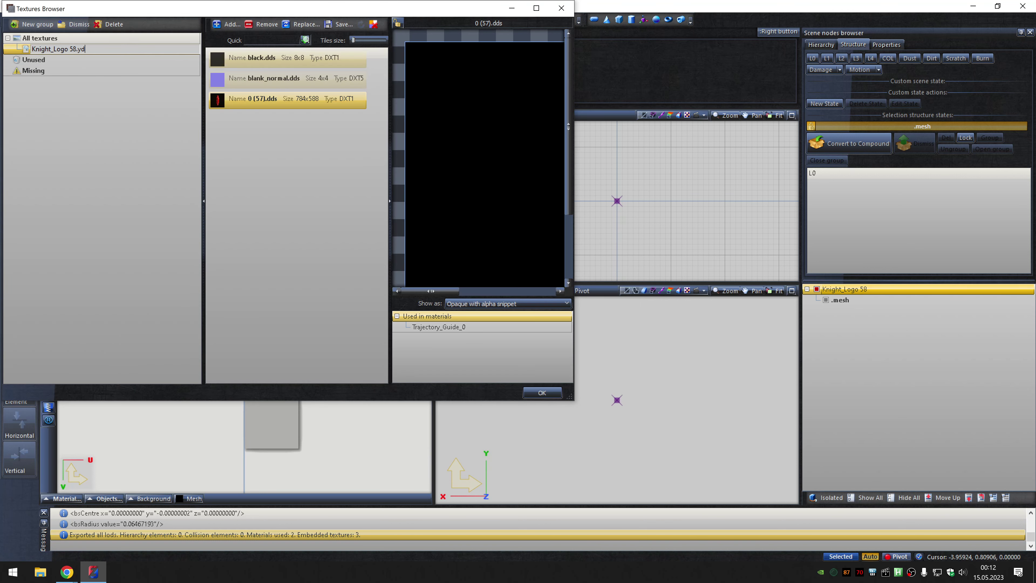
pyautogui.click(303, 26)
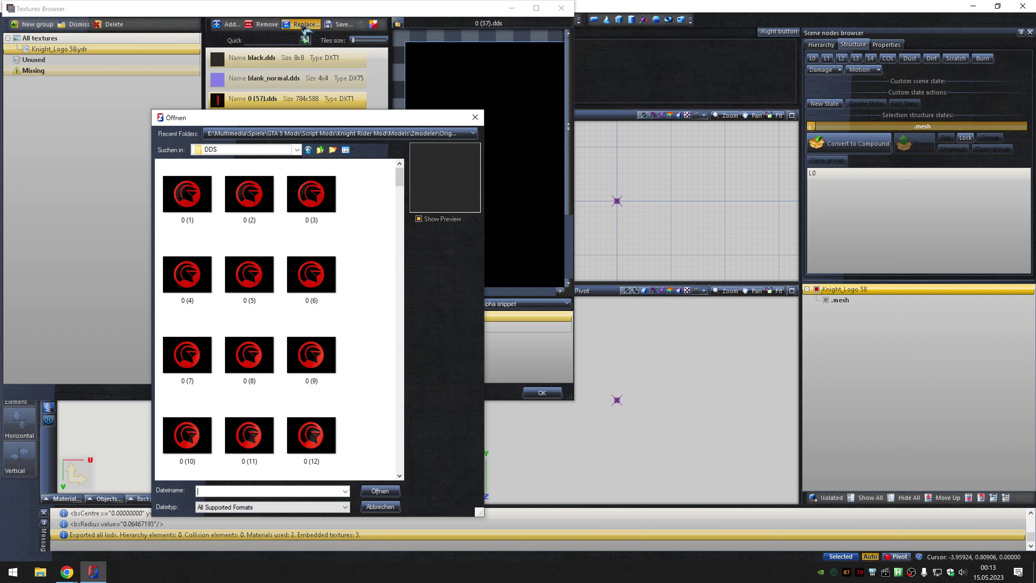
pyautogui.press('Escape')
pyautogui.click(541, 392)
# Export the Knight_Logo 58 node through Multiple Export with the ydr extension.
pyautogui.click(181, 19)
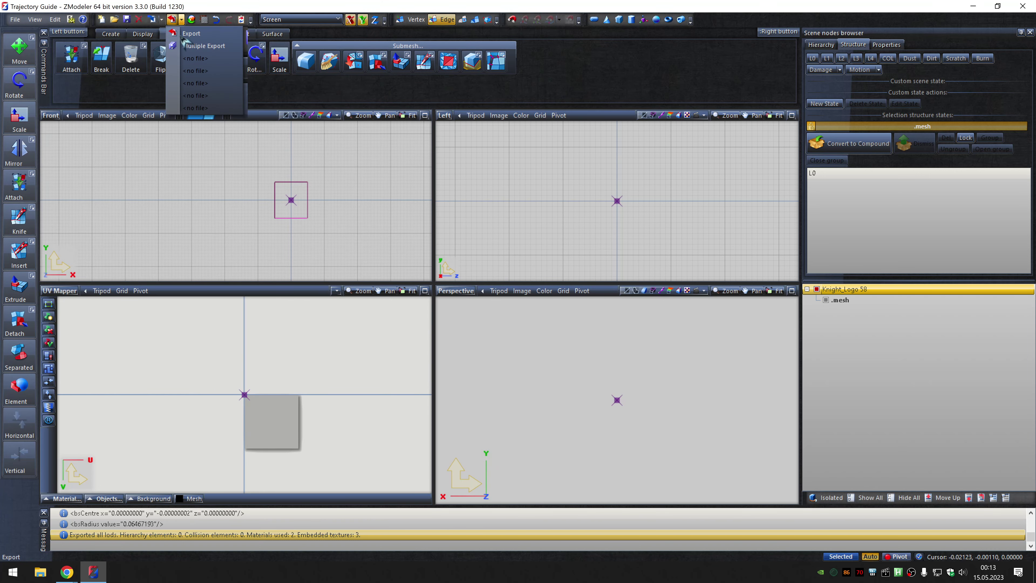
pyautogui.click(196, 46)
pyautogui.click(597, 204)
pyautogui.click(597, 210)
pyautogui.click(513, 463)
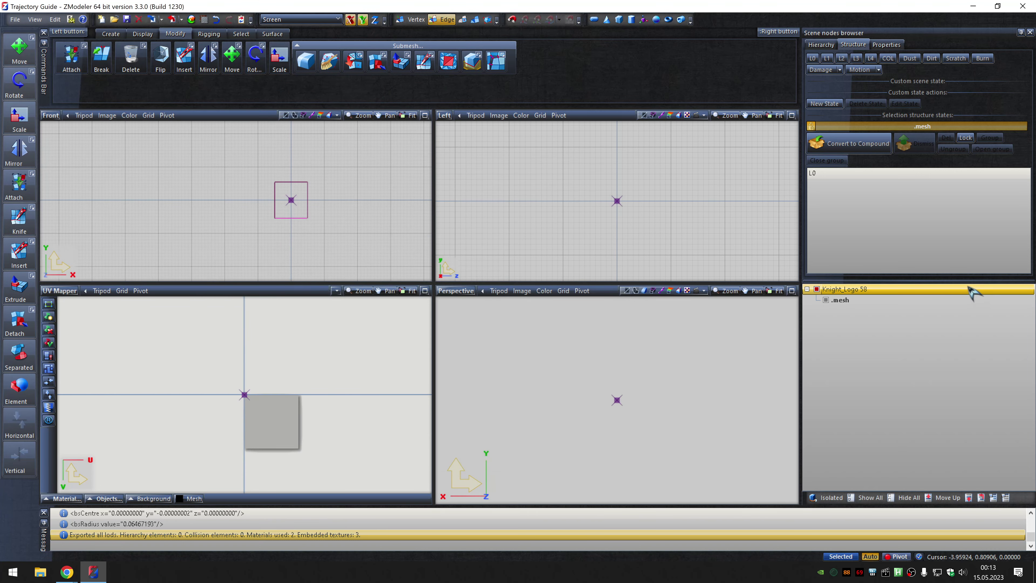
# Rename the root node Knight_Logo 59 and its texture group Knight_Logo 59.ydr, replacing the logo texture with 0 (59).dds.
pyautogui.click(204, 20)
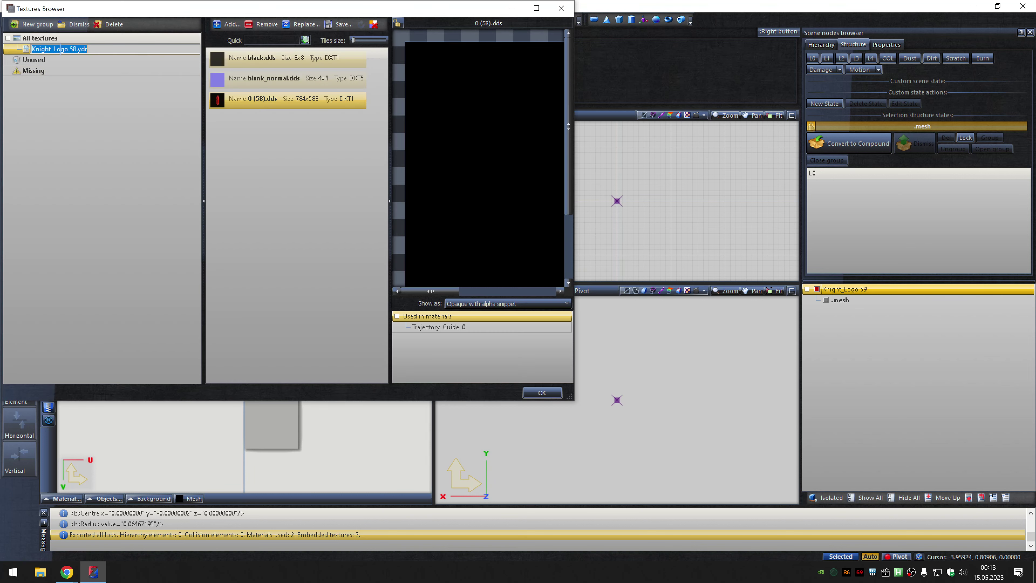
pyautogui.click(303, 26)
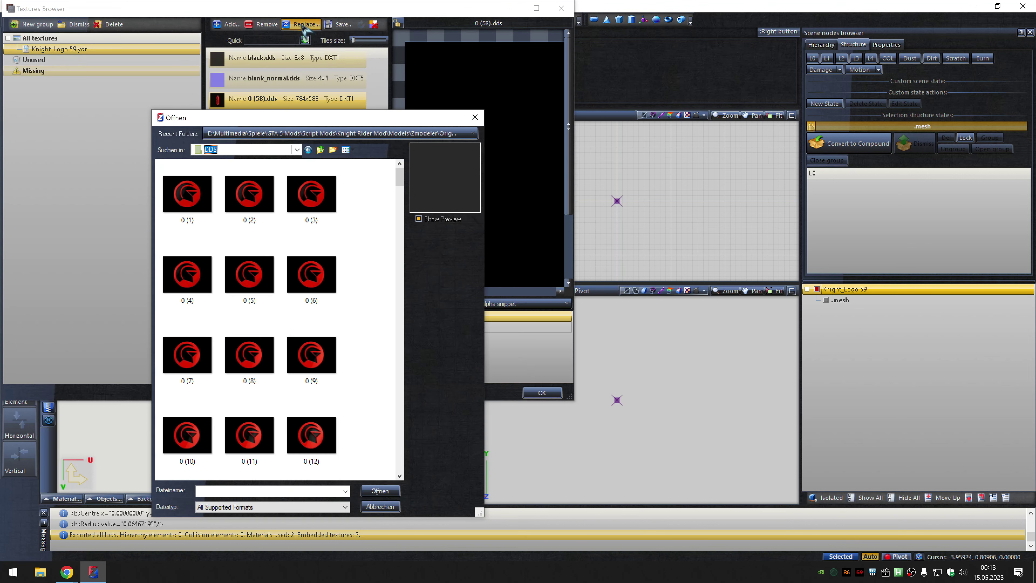
pyautogui.press('Escape')
pyautogui.click(541, 392)
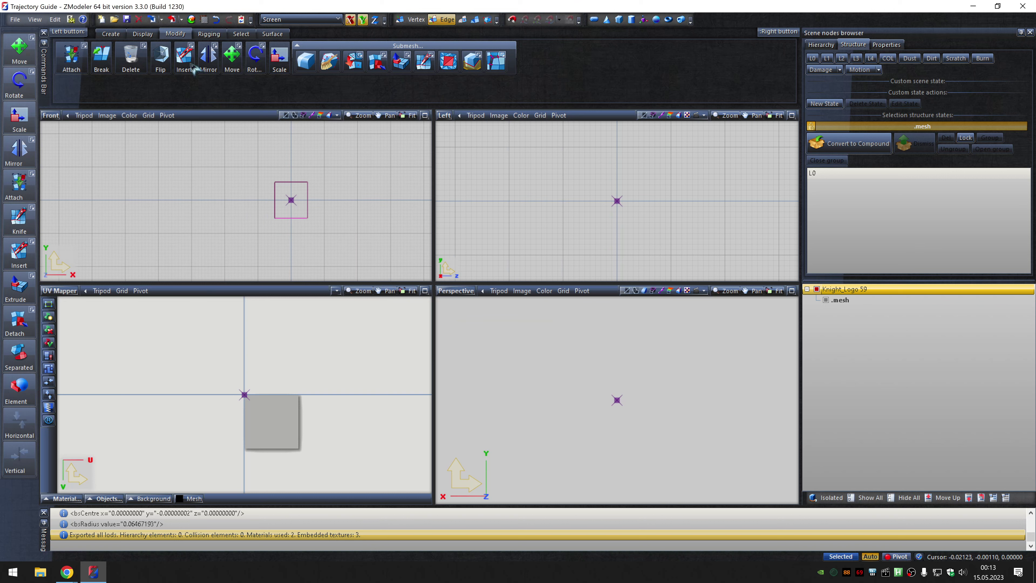
# Export the Knight_Logo 59 node through Multiple Export with the ydr extension.
pyautogui.click(181, 20)
pyautogui.click(183, 46)
pyautogui.click(518, 469)
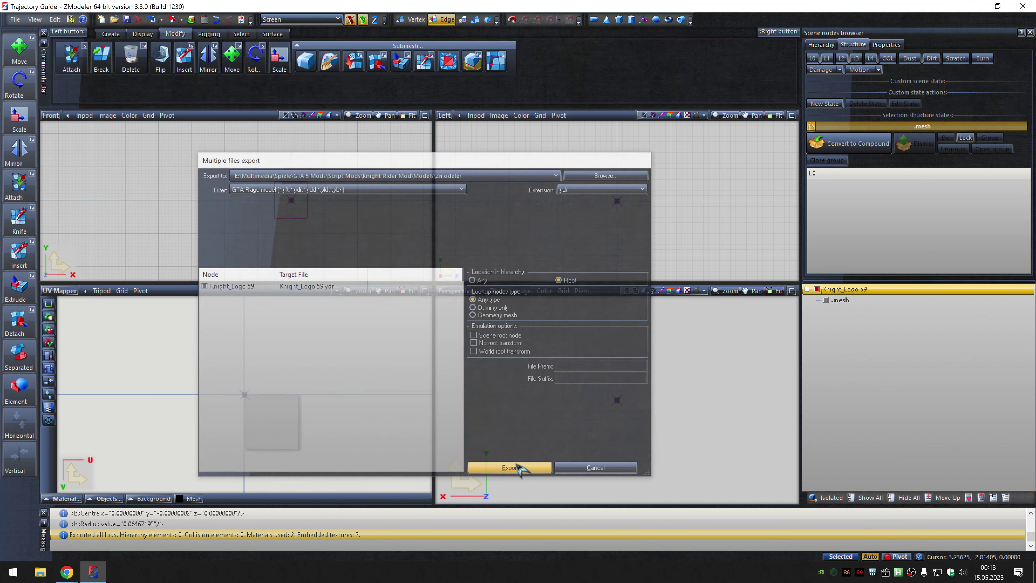
# Rename the root node Knight_Logo 60 and its texture group Knight_Logo 60.ydr, replacing the logo texture with 0 (60).dds.
pyautogui.click(204, 19)
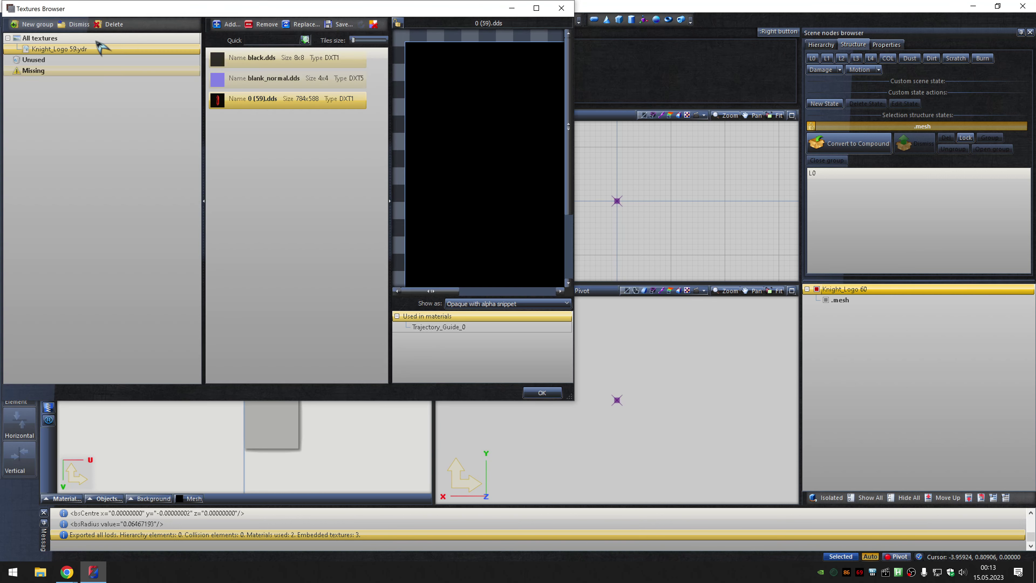
pyautogui.click(303, 25)
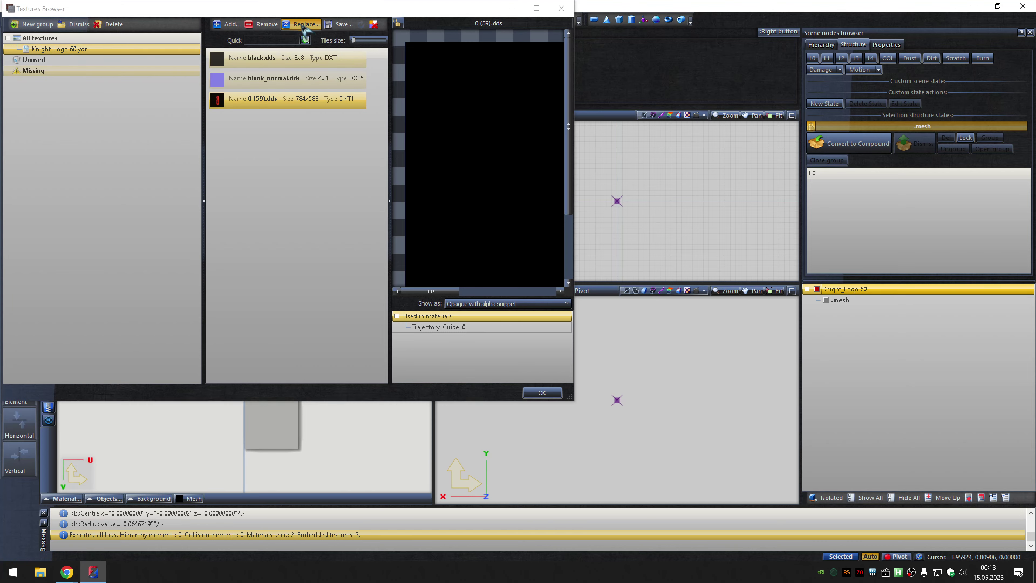
pyautogui.press('Escape')
pyautogui.click(542, 393)
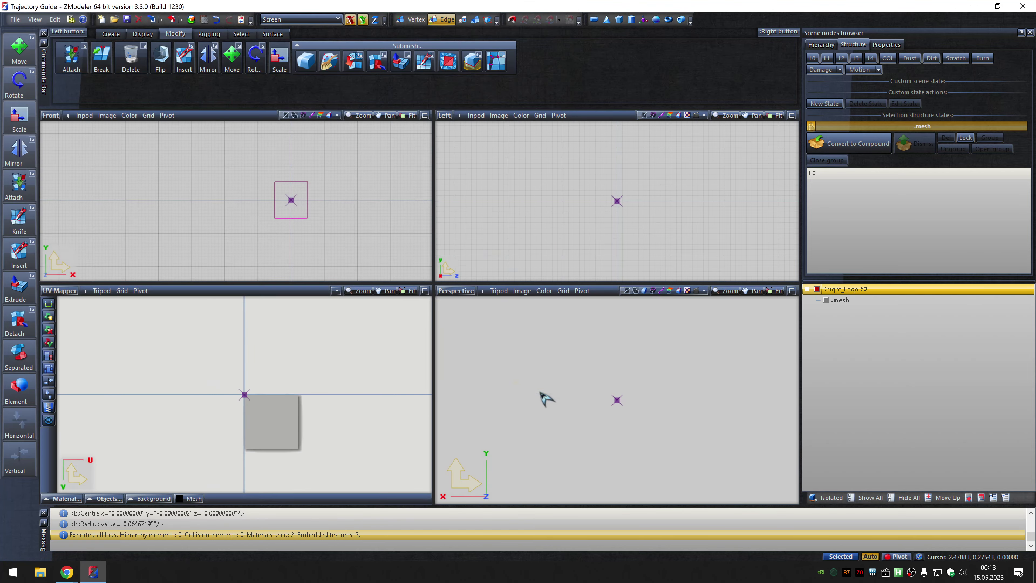
# Export the Knight_Logo 60 node through Multiple Export with the ydr extension.
pyautogui.click(181, 19)
pyautogui.click(188, 48)
pyautogui.click(599, 190)
pyautogui.click(596, 208)
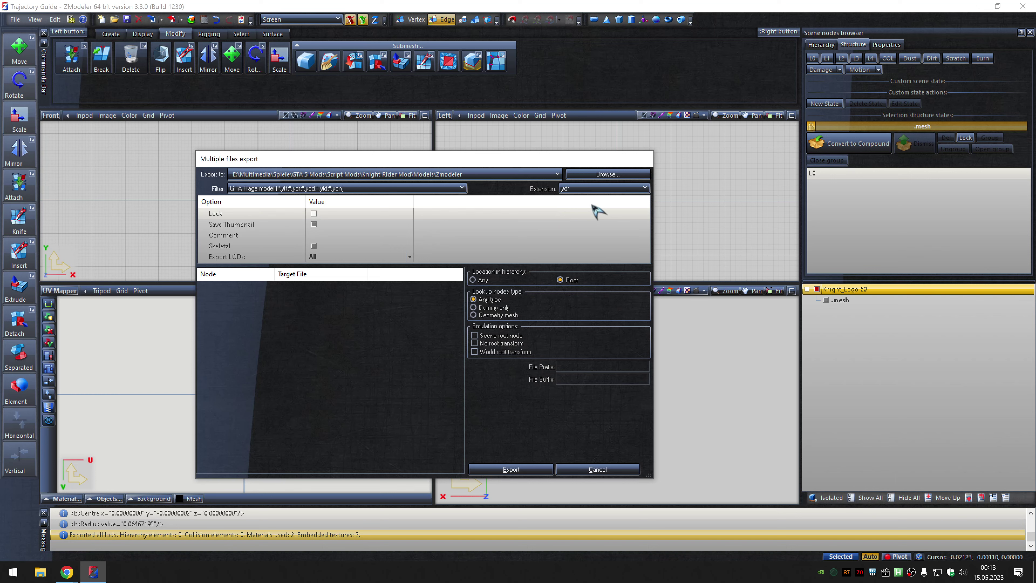
pyautogui.click(509, 466)
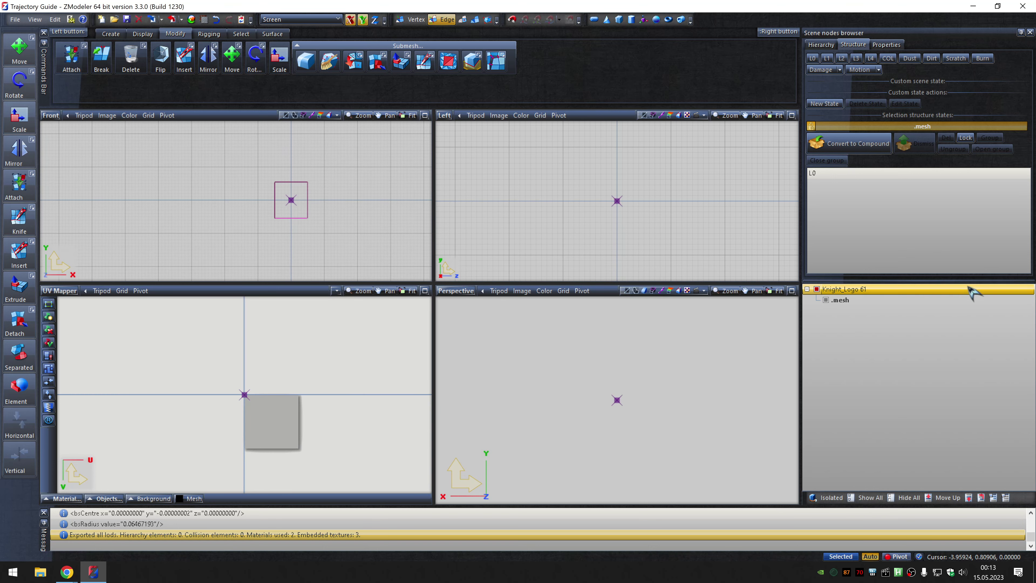
# Rename the root node Knight_Logo 61 and its texture group Knight_Logo 61.ydr, replacing the logo texture with 0 (61).dds.
pyautogui.click(204, 19)
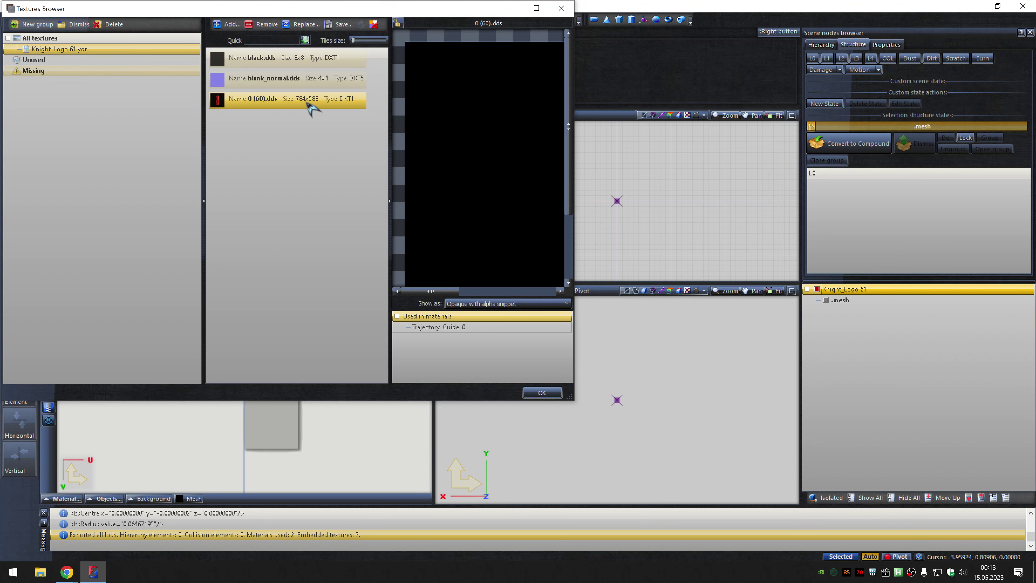
pyautogui.click(305, 25)
pyautogui.press('Escape')
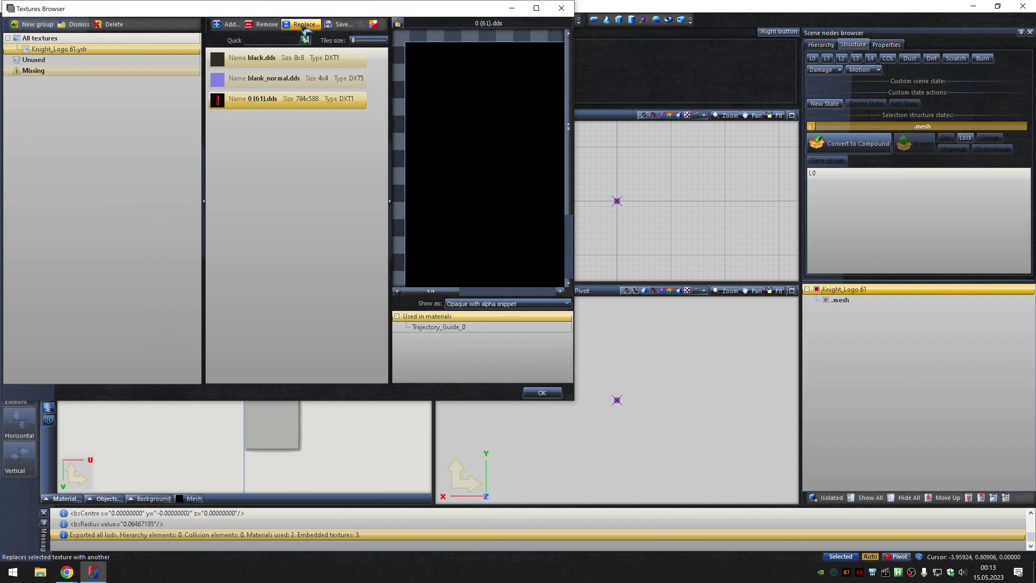
pyautogui.press('Escape')
# Export the Knight_Logo 61 node through Multiple Export with the ydr extension.
pyautogui.click(181, 20)
pyautogui.click(204, 48)
pyautogui.click(602, 189)
pyautogui.click(594, 206)
pyautogui.click(510, 467)
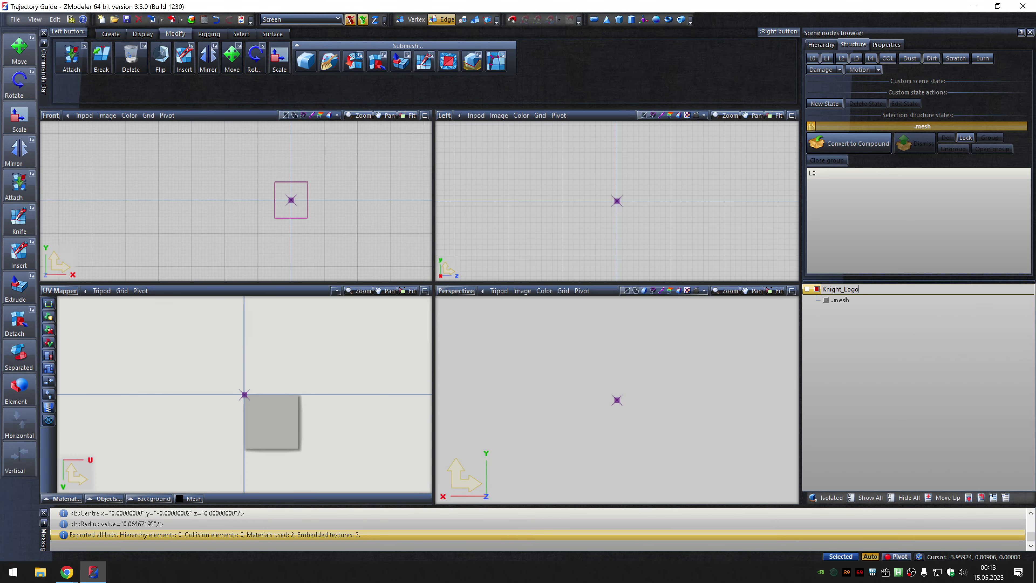
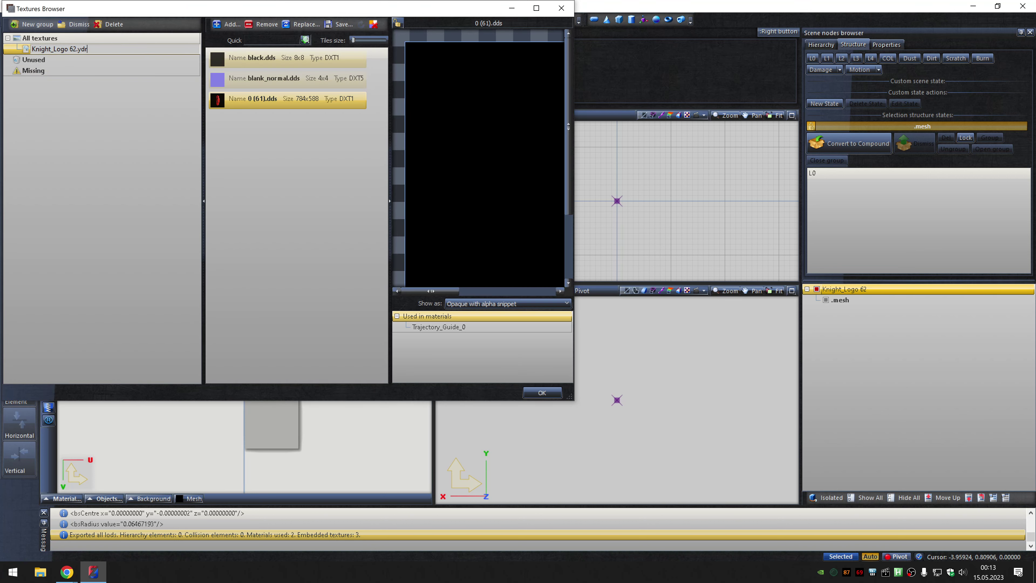
# Rename the root node Knight_Logo 62 and its texture group Knight_Logo 62.ydr, replacing the logo texture with 0 (62).dds.
pyautogui.click(302, 24)
pyautogui.write('0 (62)')
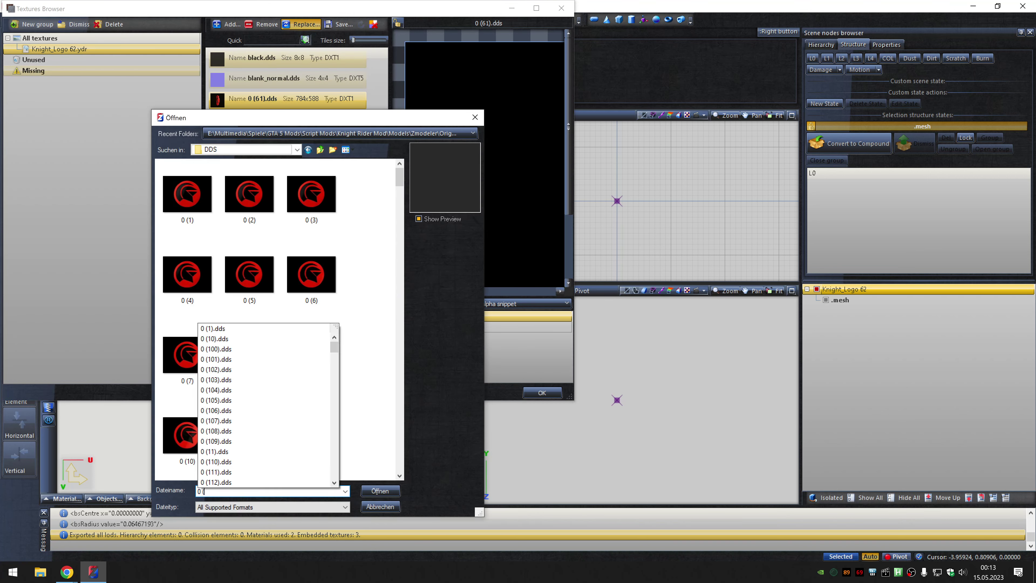
pyautogui.press('Return')
pyautogui.press('Return')
# Export the Knight_Logo 62 node through Multiple Export with the ydr extension.
pyautogui.click(182, 20)
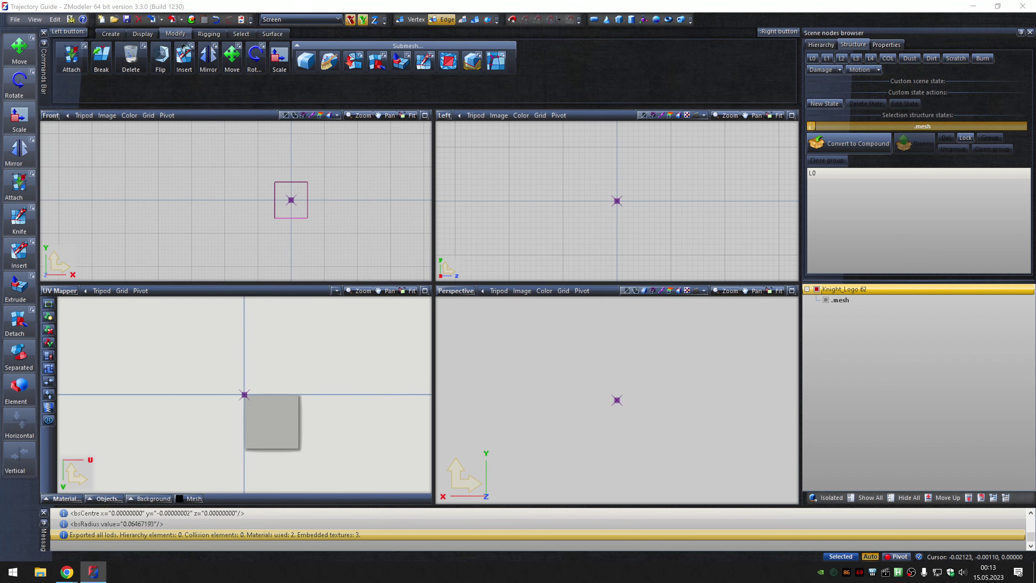
pyautogui.click(595, 192)
pyautogui.click(594, 203)
pyautogui.click(522, 467)
# Rename the root node Knight_Logo 63 and its texture group Knight_Logo 63.ydr, replacing the logo texture with 0 (63).dds.
pyautogui.click(967, 287)
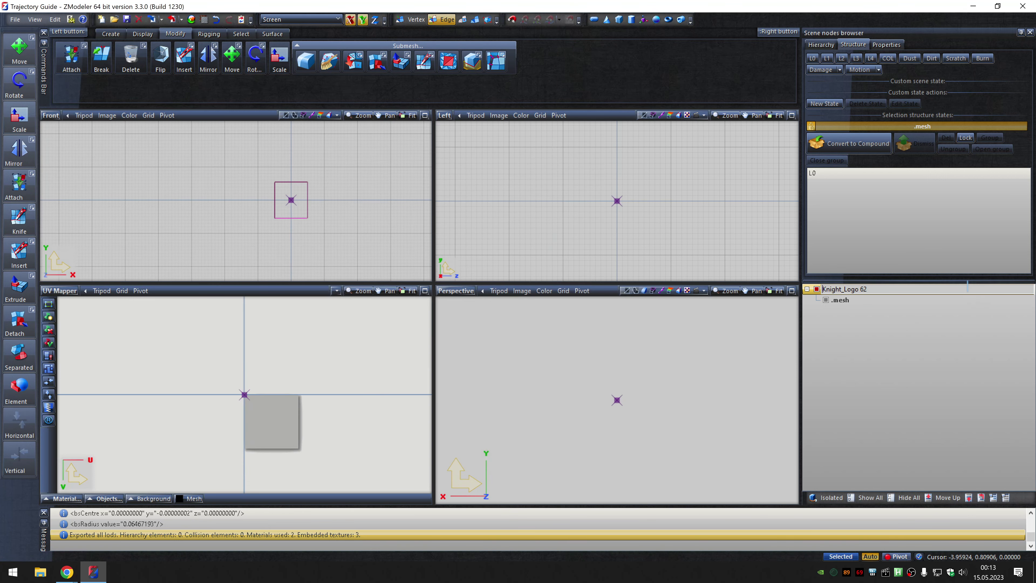
pyautogui.write('3')
pyautogui.press('Return')
pyautogui.click(204, 19)
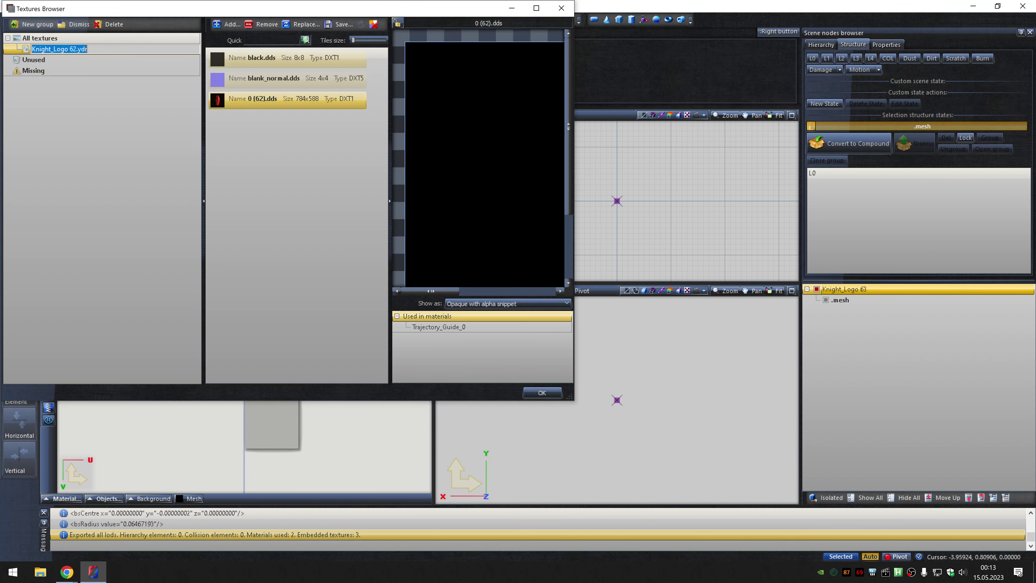
pyautogui.click(304, 24)
pyautogui.write('0 (63)')
pyautogui.press('Return')
pyautogui.click(538, 391)
# Export the Knight_Logo 63 node through Multiple Export with the ydr extension.
pyautogui.click(182, 19)
pyautogui.click(521, 467)
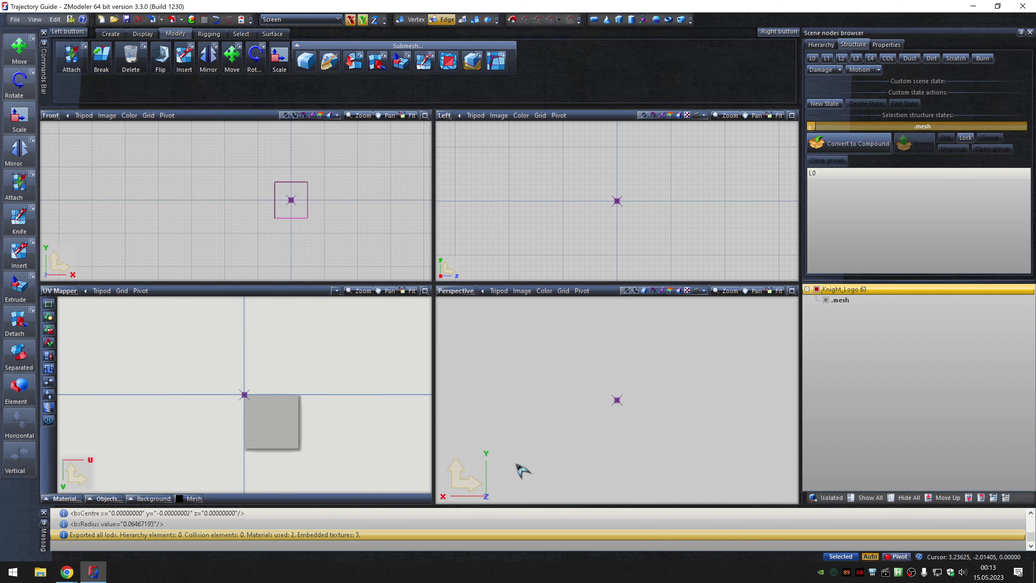
# Rename the root node Knight_Logo 64 and its texture group Knight_Logo 64.ydr, replacing the logo texture with 0 (64).dds.
pyautogui.click(967, 288)
pyautogui.write('4')
pyautogui.press('Return')
pyautogui.click(204, 19)
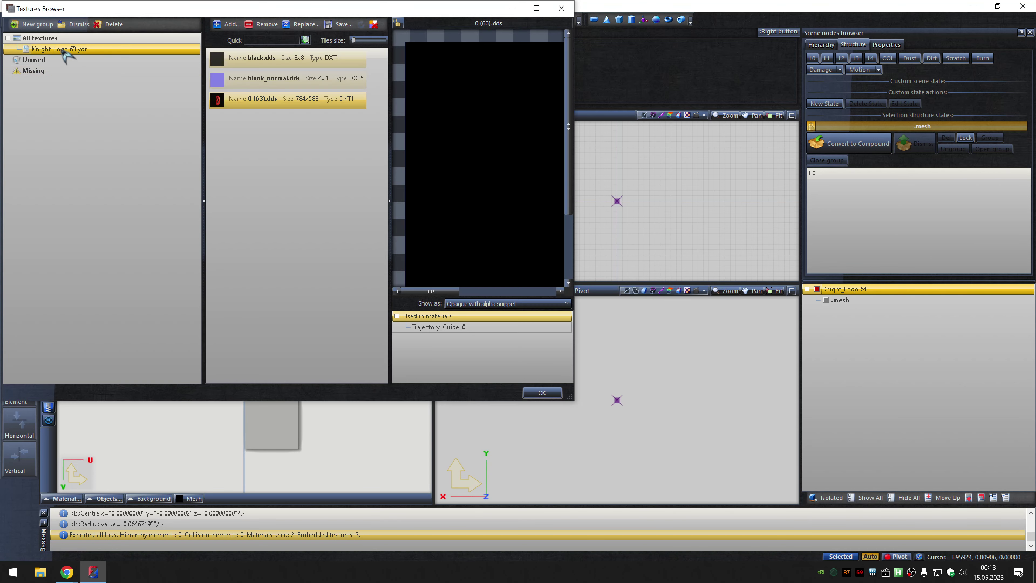
pyautogui.click(302, 24)
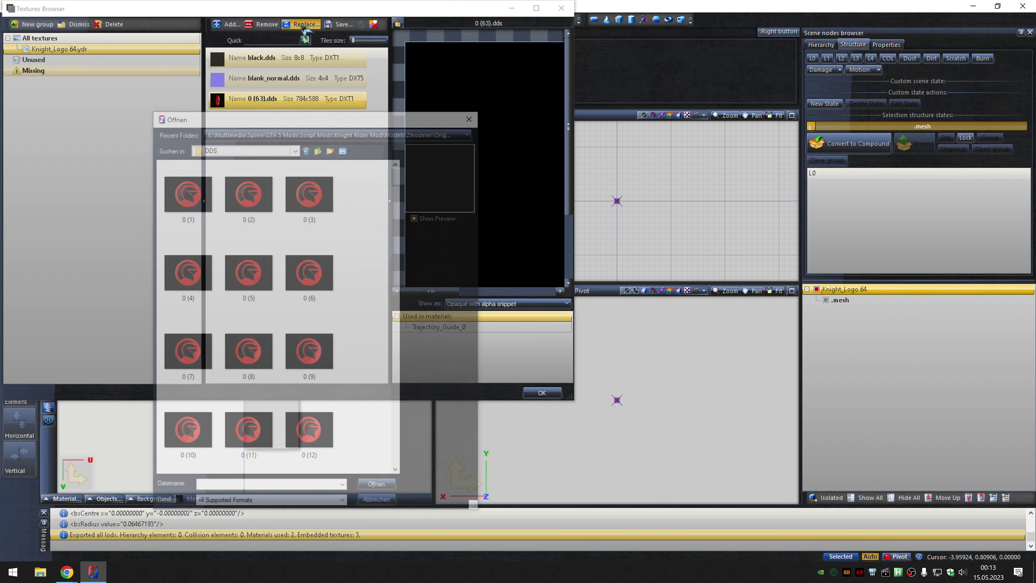
pyautogui.write('0 (64)')
pyautogui.press('Return')
pyautogui.click(542, 393)
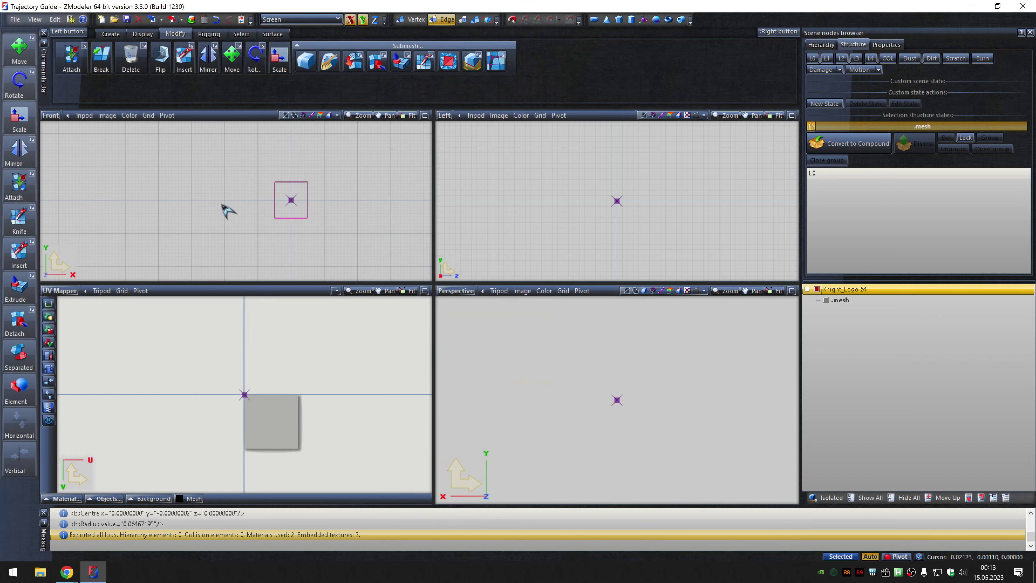
# Export the Knight_Logo 64 node through Multiple Export with the ydr extension.
pyautogui.click(182, 21)
pyautogui.click(200, 39)
pyautogui.click(603, 180)
pyautogui.click(597, 202)
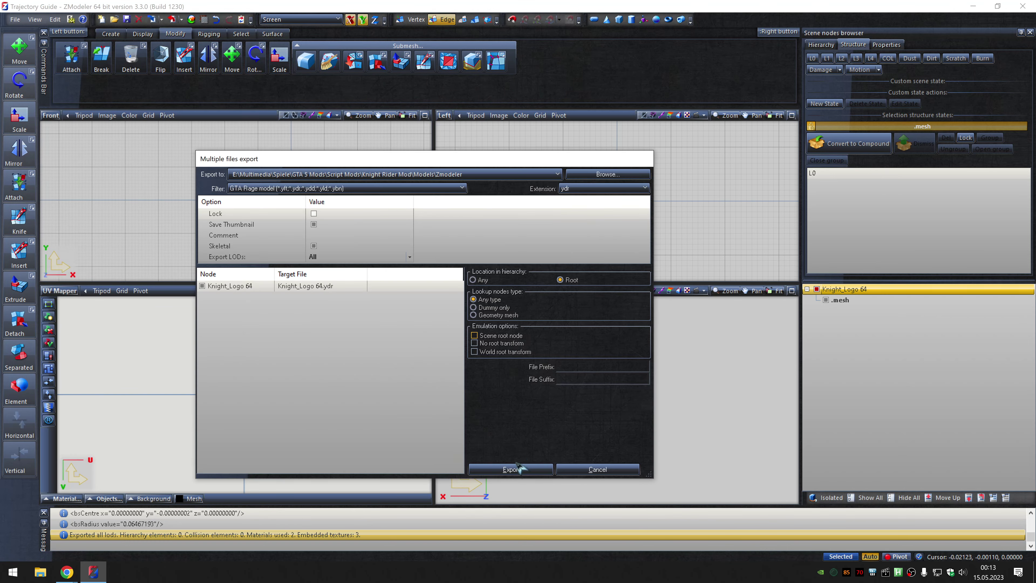
pyautogui.click(513, 469)
# Rename the root node Knight_Logo 65 and its texture group Knight_Logo 65.ydr, replacing the logo texture with 0 (65).dds.
pyautogui.doubleClick(967, 288)
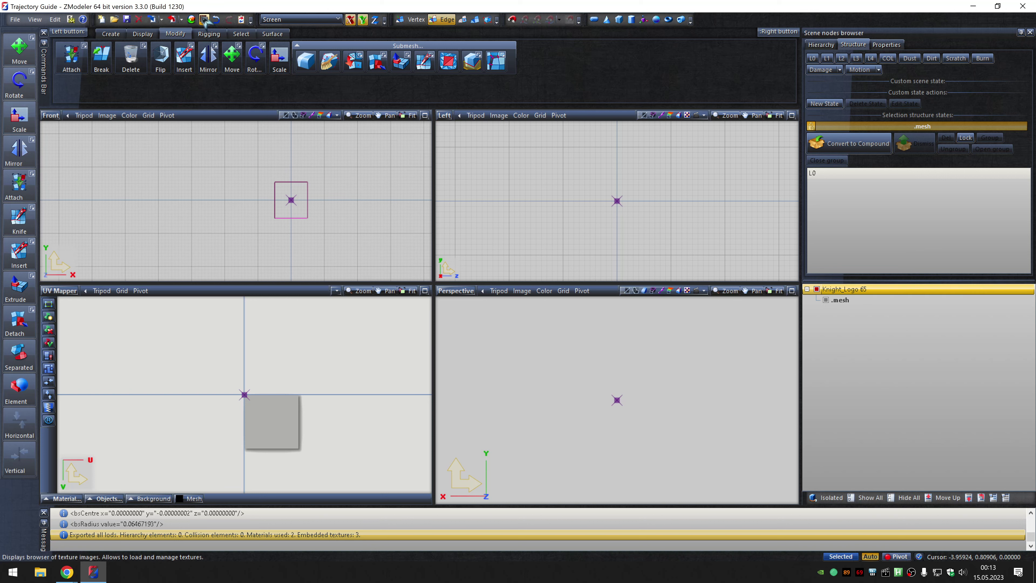
pyautogui.click(204, 19)
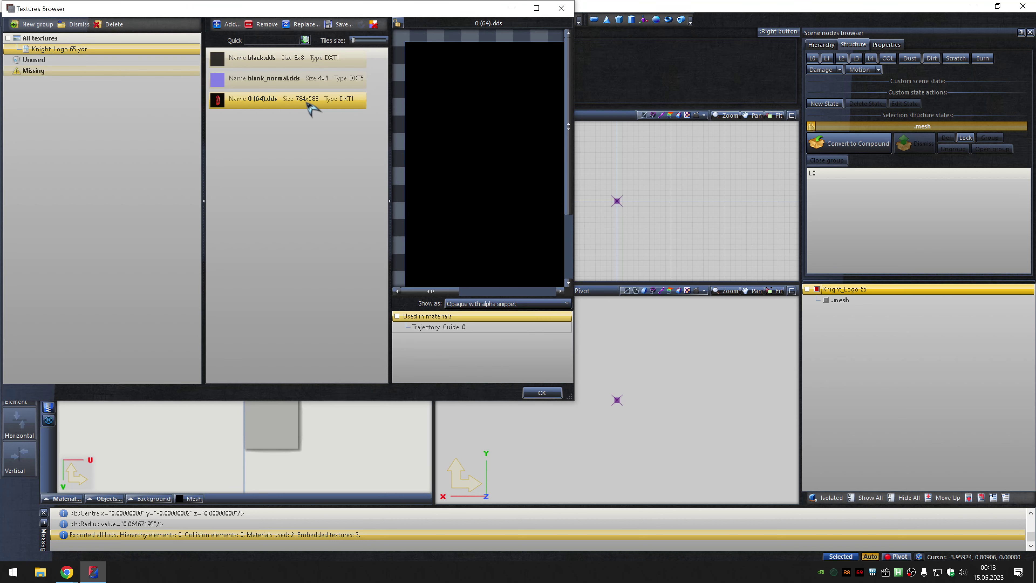
pyautogui.doubleClick(312, 101)
pyautogui.click(248, 197)
pyautogui.click(370, 488)
pyautogui.click(543, 392)
# Export the Knight_Logo 65 node through Multiple Export with the ydr extension.
pyautogui.click(181, 19)
pyautogui.click(204, 48)
pyautogui.click(604, 188)
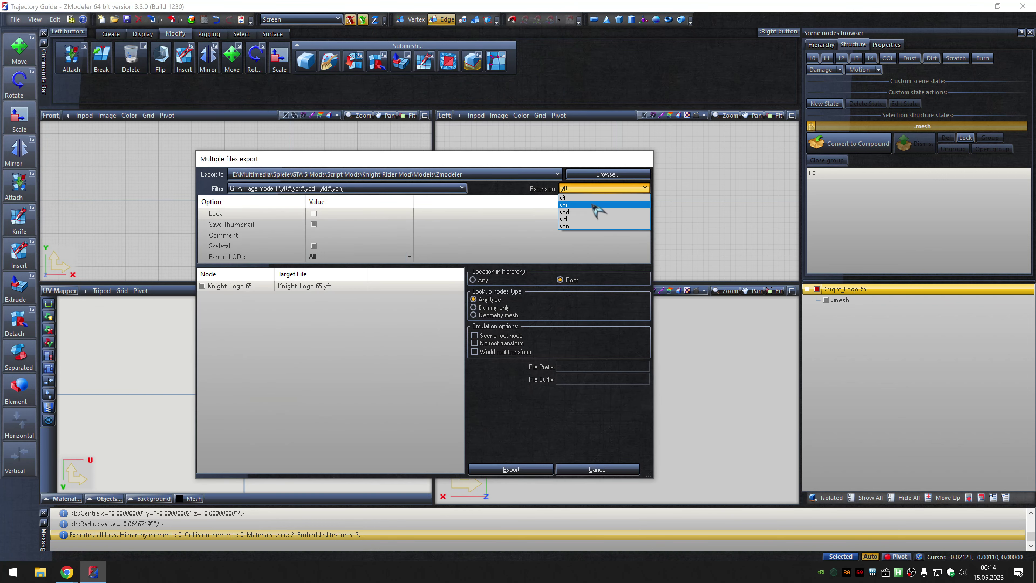
pyautogui.click(597, 205)
pyautogui.click(511, 469)
# Rename the root node Knight_Logo 66 and its texture group Knight_Logo 66.ydr, replacing the logo texture with 0 (66).dds.
pyautogui.click(968, 285)
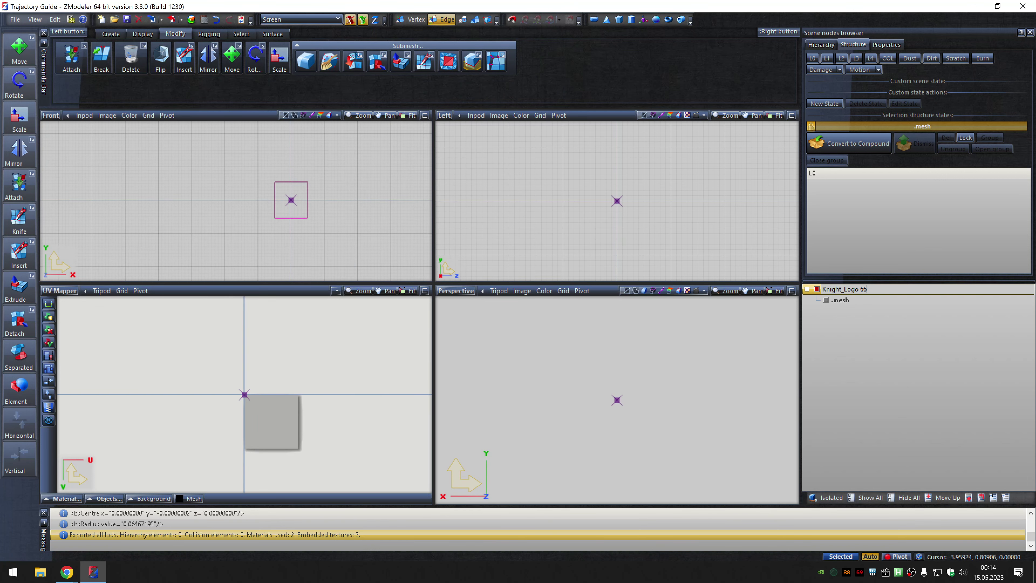
pyautogui.press('Return')
pyautogui.click(204, 19)
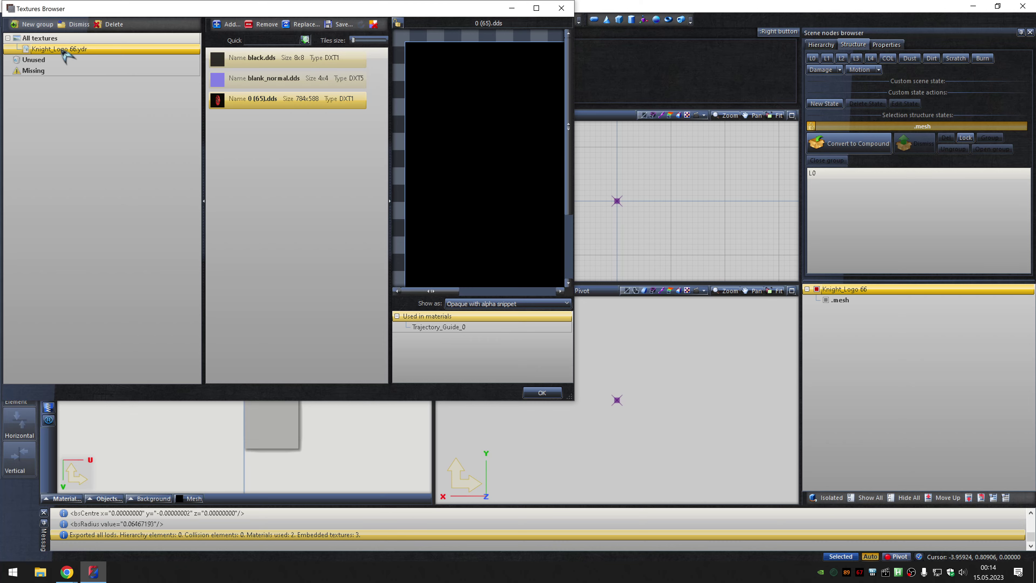
pyautogui.click(303, 27)
pyautogui.write('0 (66)')
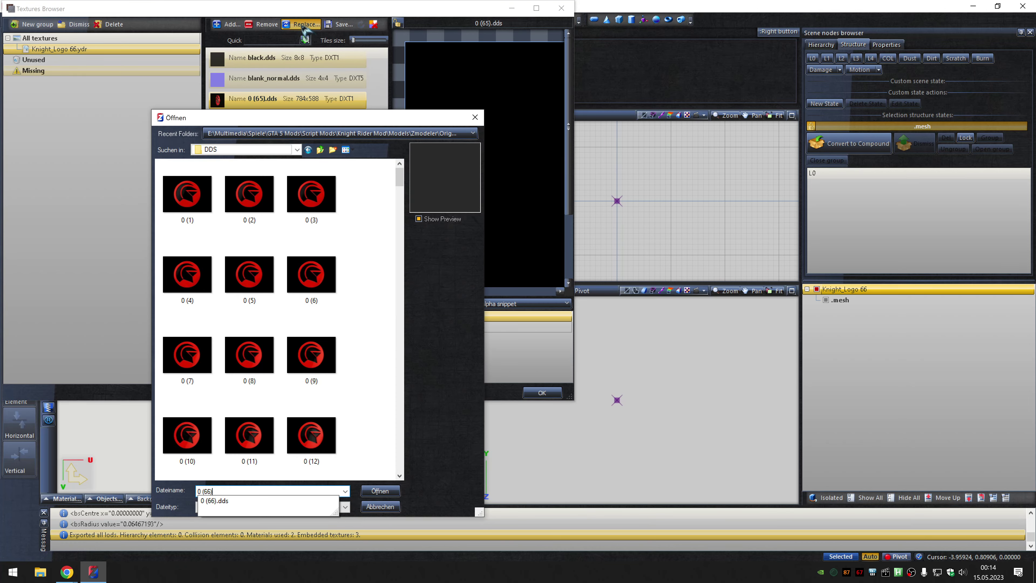
pyautogui.press('Return')
pyautogui.click(542, 392)
# Export the Knight_Logo 66 node through Multiple Export with the ydr extension.
pyautogui.click(181, 20)
pyautogui.click(196, 30)
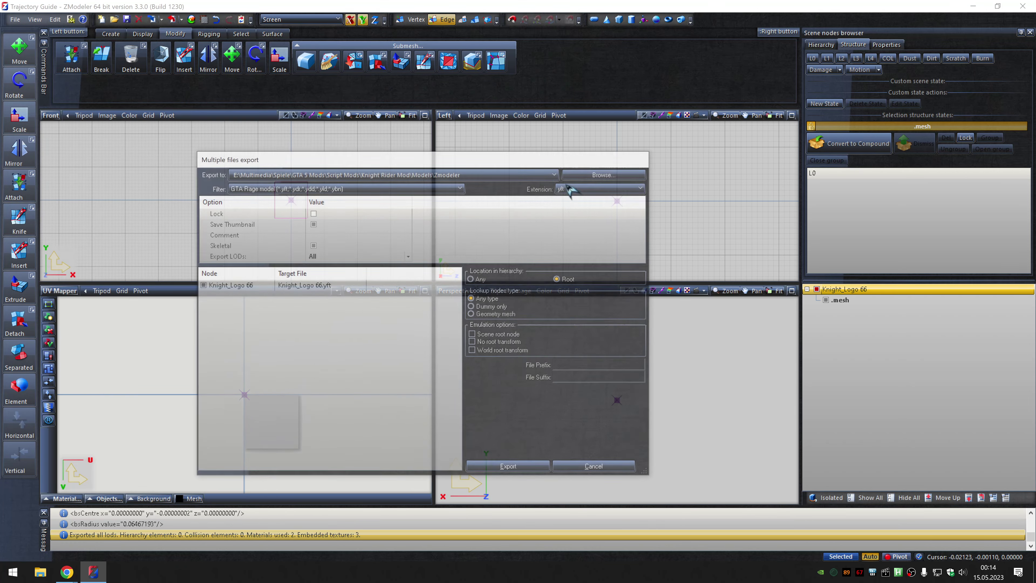
pyautogui.click(604, 188)
pyautogui.click(596, 205)
pyautogui.click(511, 469)
# Rename the root node Knight_Logo 67 and its texture group Knight_Logo 67.ydr, replacing the logo texture with 0 (67).dds.
pyautogui.doubleClick(967, 289)
pyautogui.press('BackSpace')
pyautogui.write('7')
pyautogui.press('Return')
pyautogui.click(204, 19)
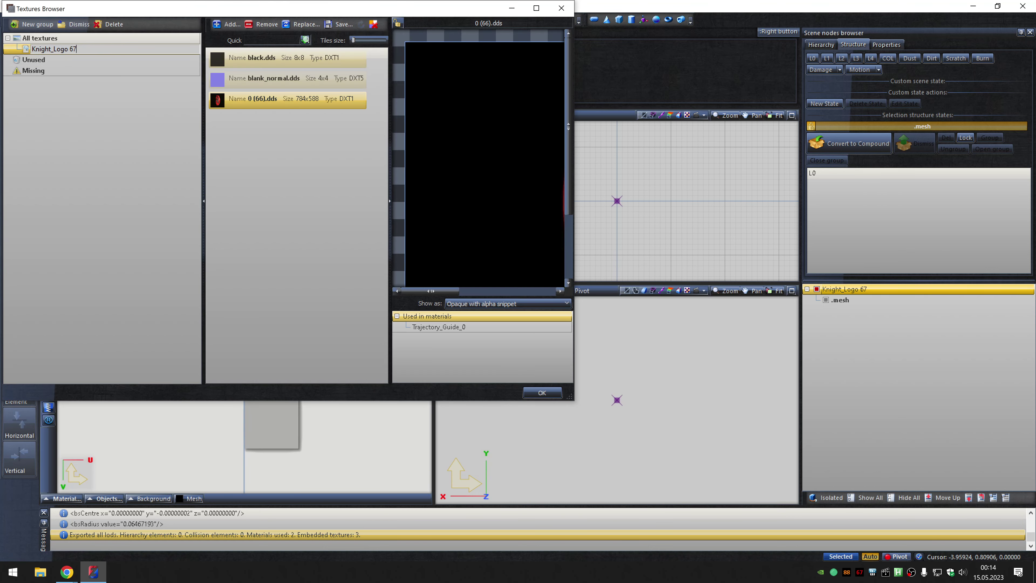
pyautogui.click(303, 24)
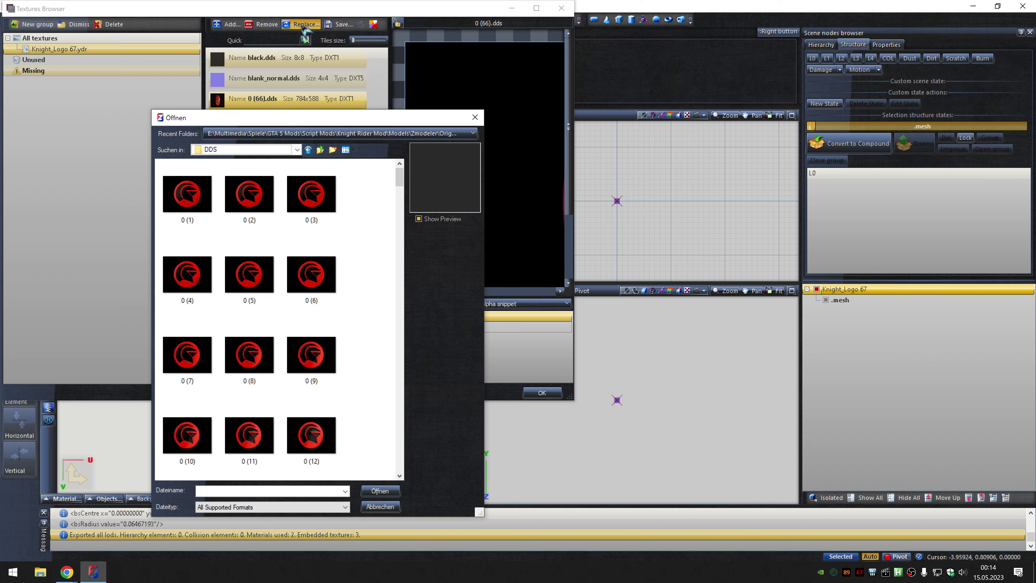
pyautogui.click(219, 380)
pyautogui.press('Return')
pyautogui.click(540, 391)
# Export the Knight_Logo 67 node through Multiple Export with the ydr extension.
pyautogui.click(181, 19)
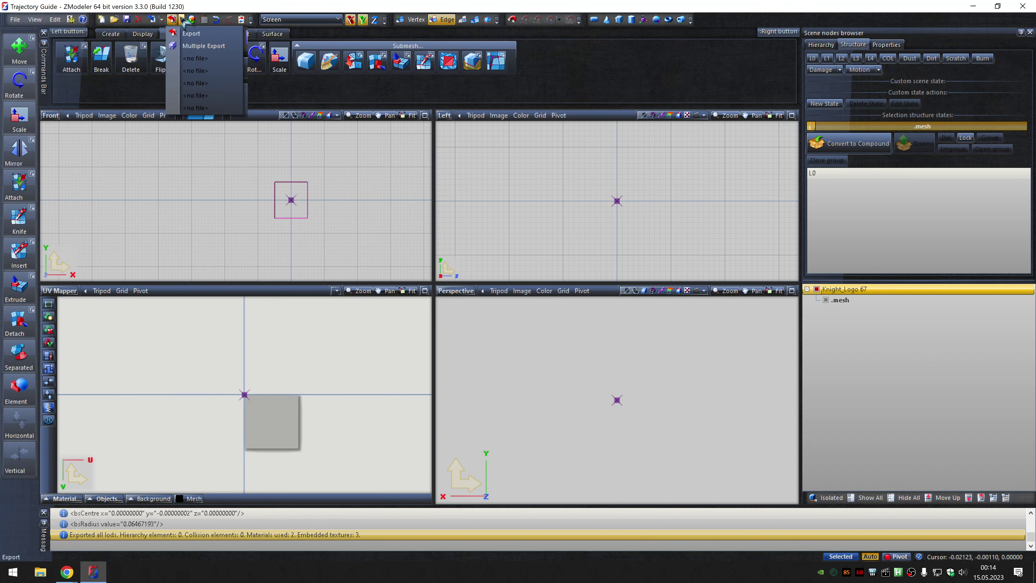
pyautogui.click(200, 45)
pyautogui.click(603, 187)
pyautogui.click(597, 210)
pyautogui.click(511, 468)
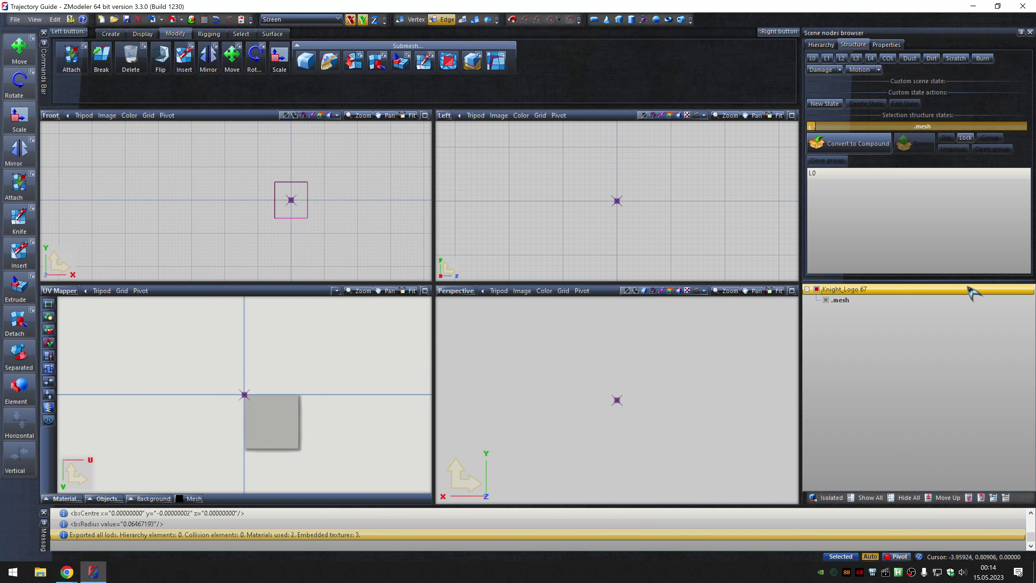
# Rename the root node Knight_Logo 68 and its texture group Knight_Logo 68.ydr, replacing the logo texture with 0 (68).dds.
pyautogui.click(204, 19)
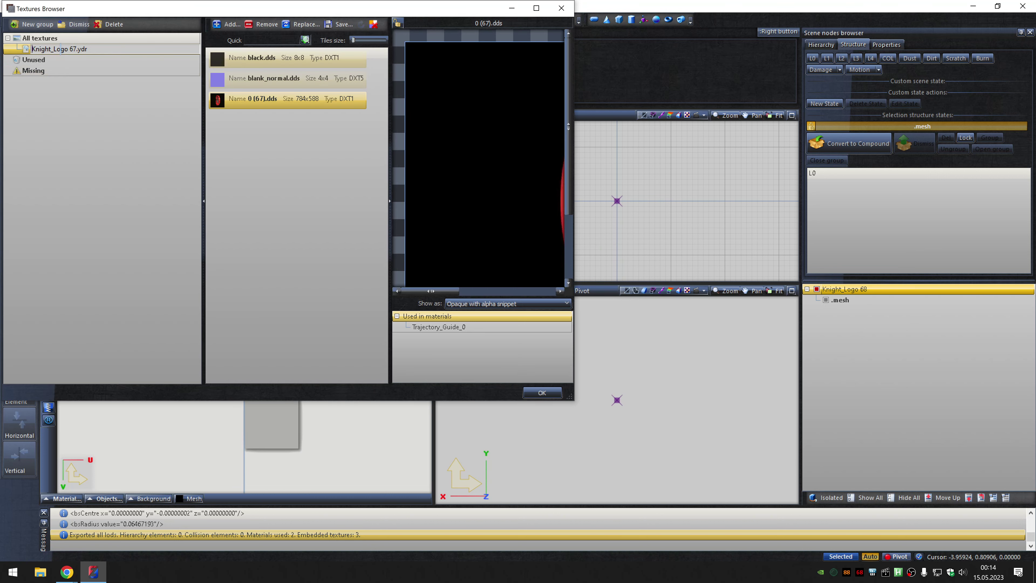
pyautogui.click(305, 25)
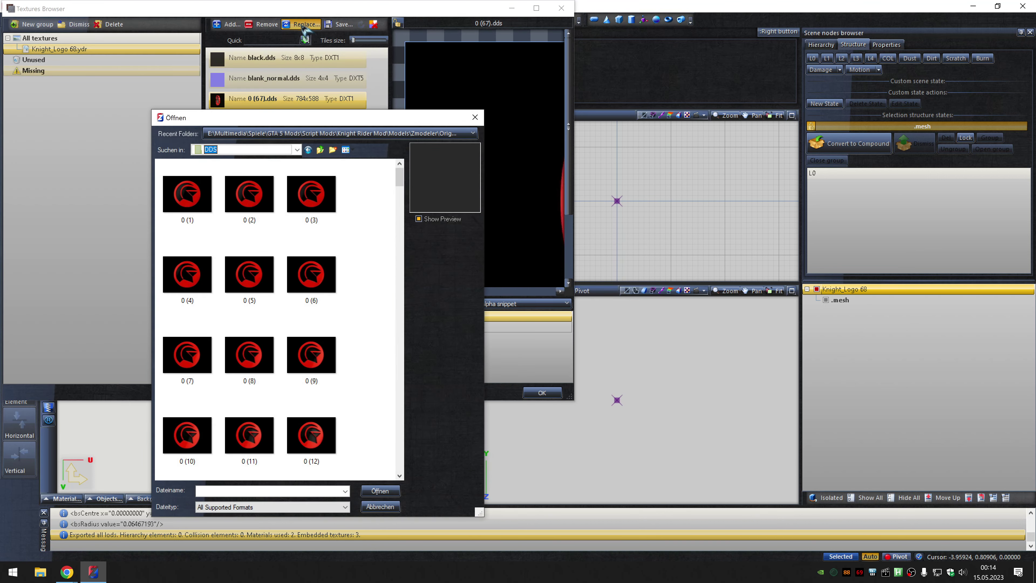
pyautogui.press('Escape')
pyautogui.click(541, 393)
# Export the Knight_Logo 68 node through Multiple Export with the ydr extension.
pyautogui.click(181, 19)
pyautogui.click(186, 46)
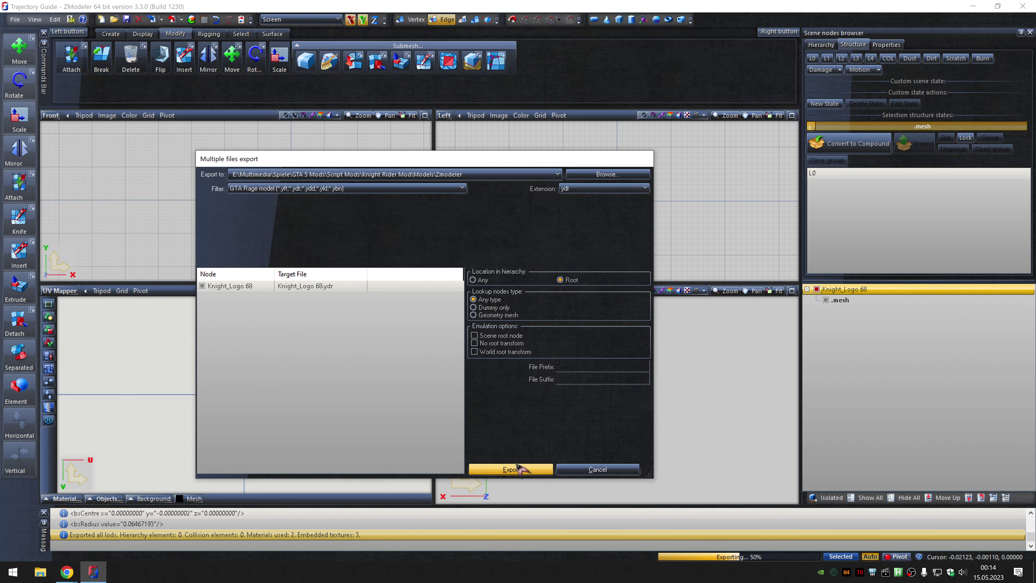
pyautogui.click(514, 462)
# Rename the root node Knight_Logo 69 and its texture group Knight_Logo 69.ydr, replacing the logo texture with 0 (69).dds.
pyautogui.click(971, 290)
pyautogui.click(204, 19)
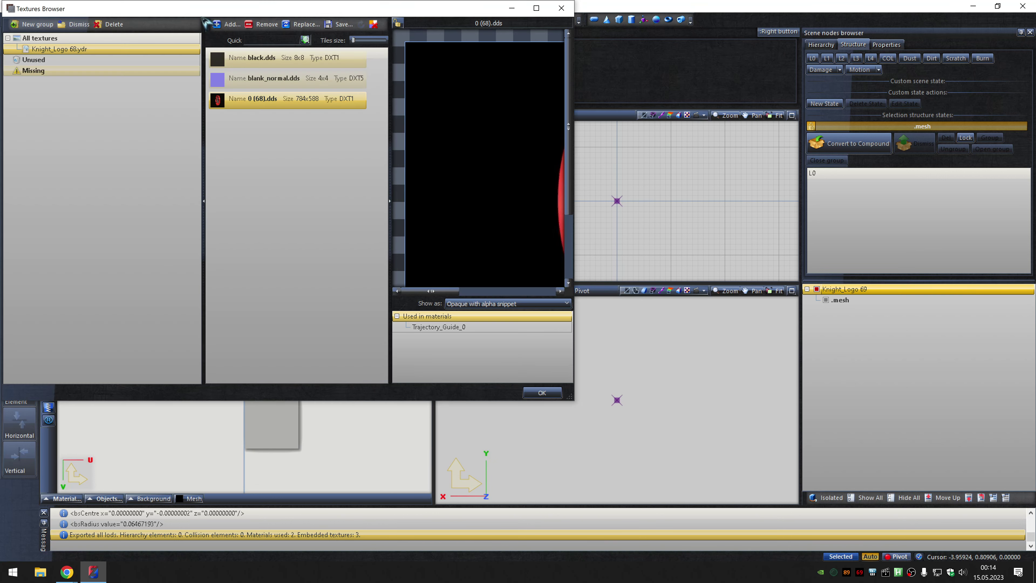
pyautogui.click(304, 24)
pyautogui.press('Escape')
pyautogui.click(542, 393)
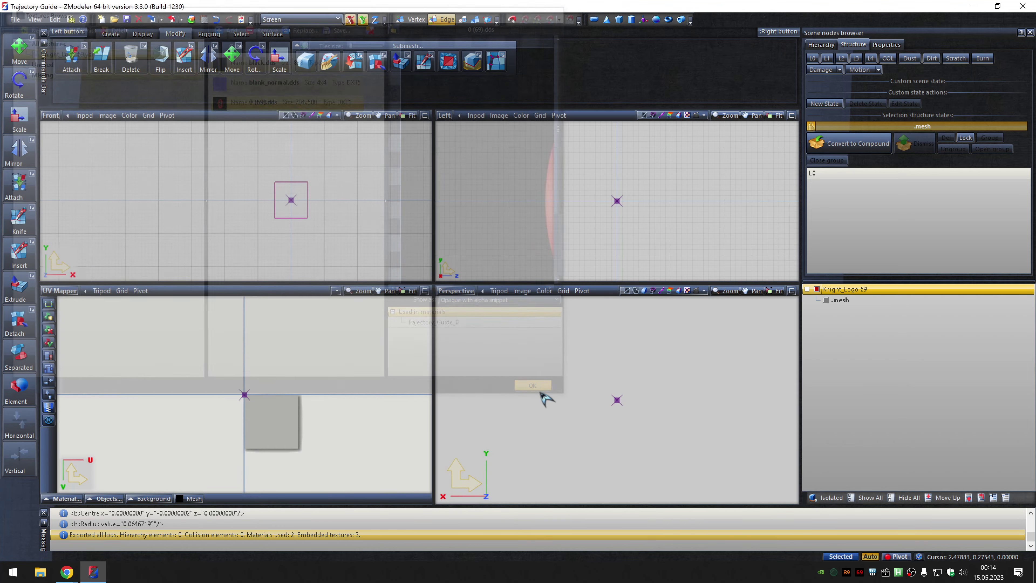
# Export the Knight_Logo 69 node through Multiple Export with the ydr extension.
pyautogui.click(180, 19)
pyautogui.click(204, 46)
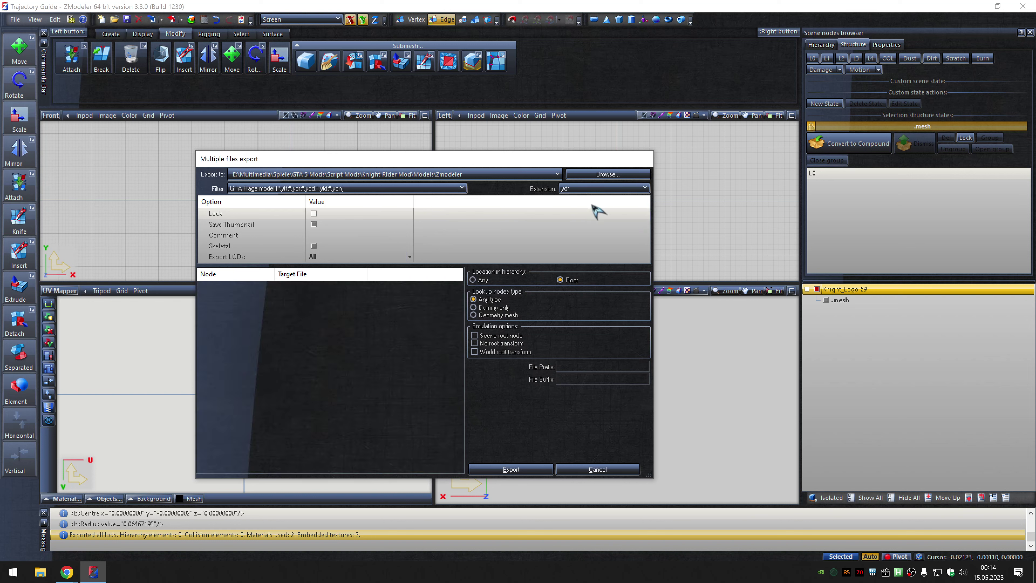
pyautogui.click(520, 465)
# Rename the root node Knight_Logo 70 and its texture group Knight_Logo 70.ydr, replacing the logo texture with 0 (70).dds.
pyautogui.doubleClick(972, 291)
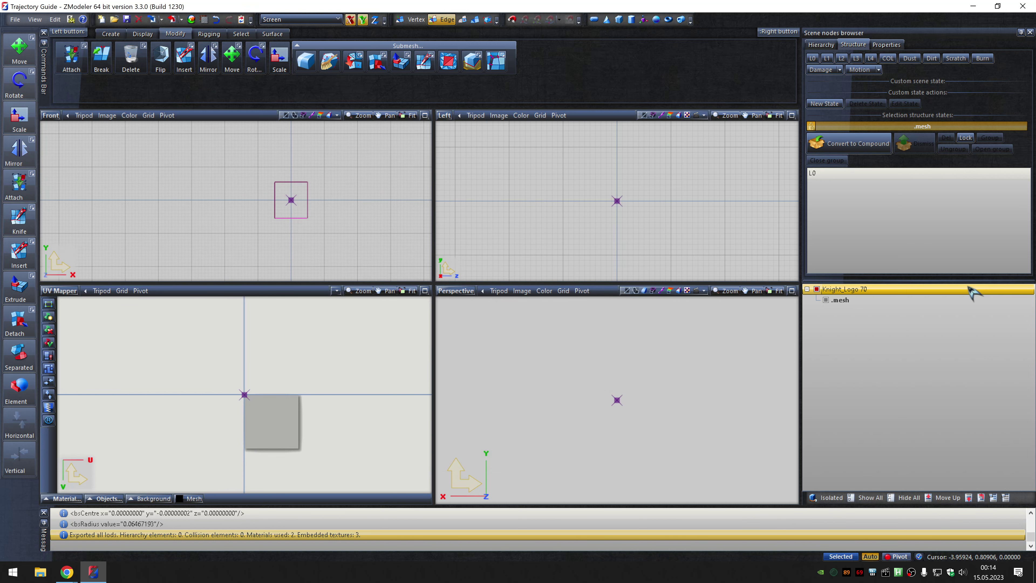
pyautogui.click(204, 19)
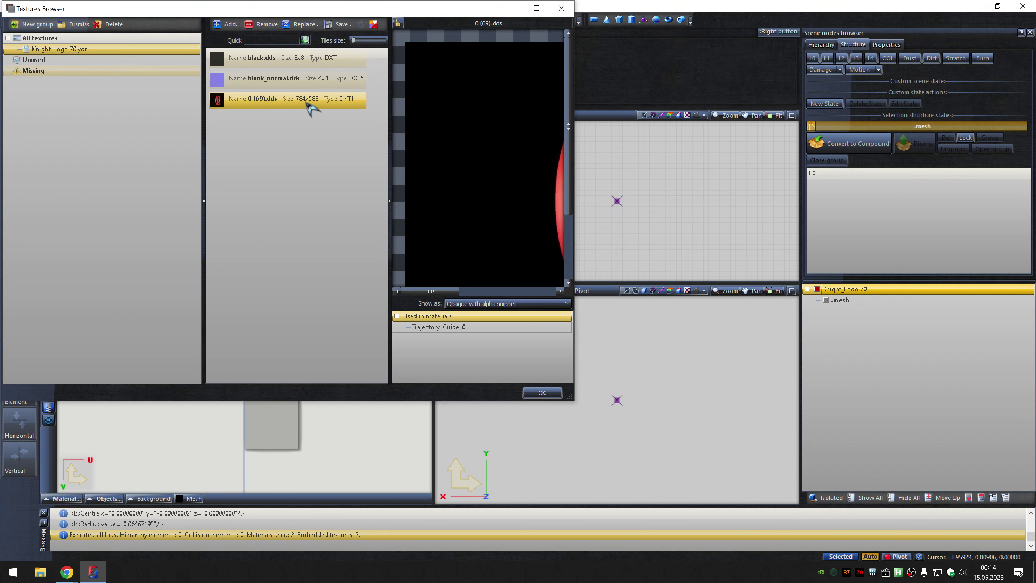
pyautogui.click(303, 25)
pyautogui.press('Escape')
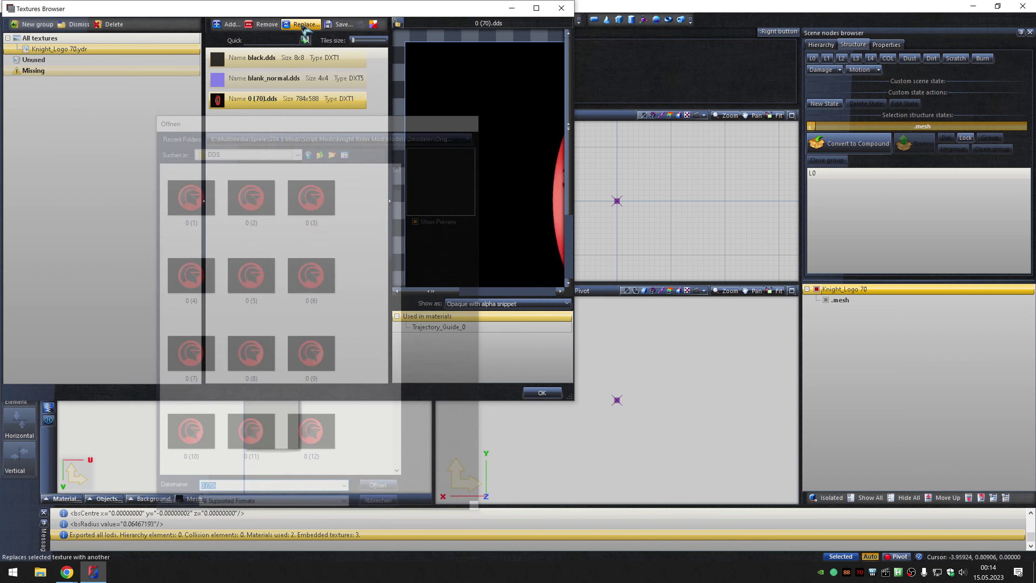
pyautogui.click(542, 393)
# Export the Knight_Logo 70 node through Multiple Export with the ydr extension.
pyautogui.click(181, 19)
pyautogui.click(185, 46)
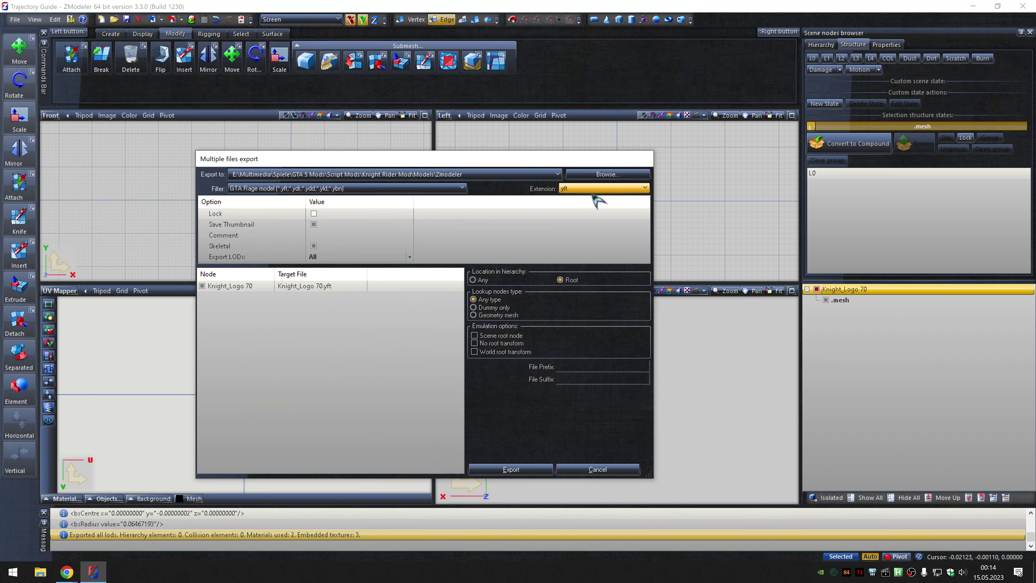
pyautogui.click(520, 463)
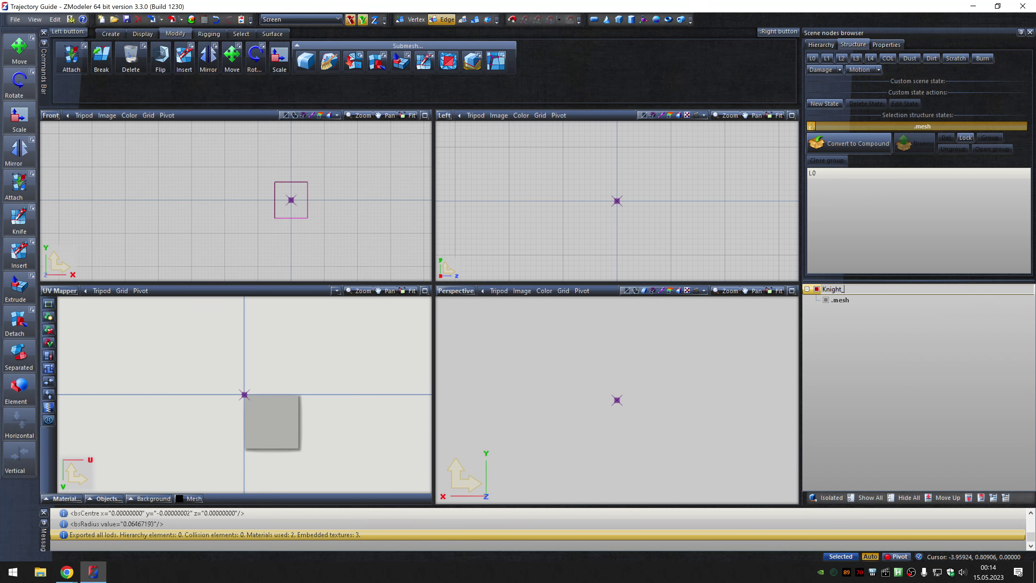
# Rename the root node Knight_Logo 71 and its texture group Knight_Logo 71.ydr, replacing the logo texture with 0 (71).dds.
pyautogui.click(204, 19)
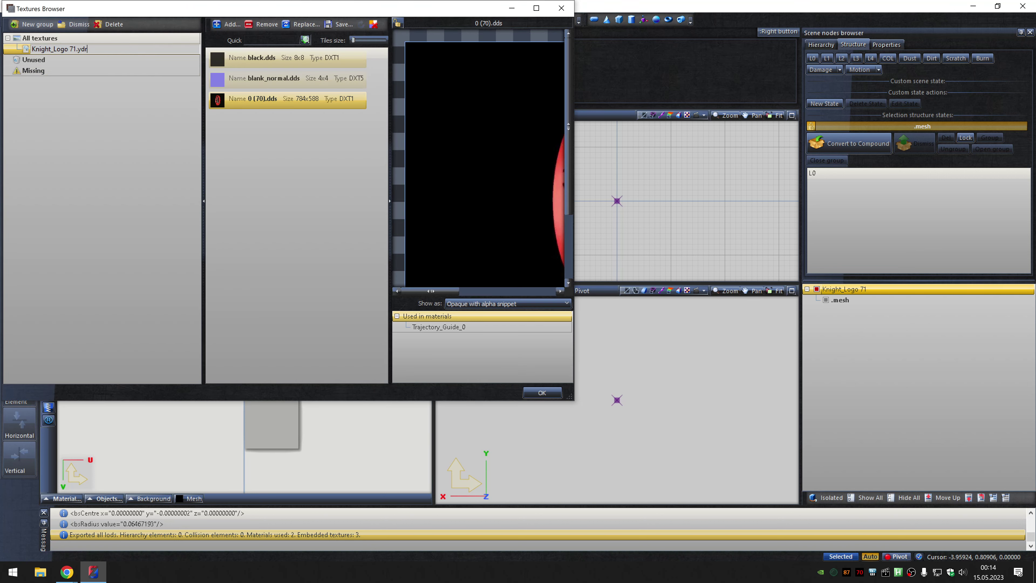
pyautogui.click(303, 25)
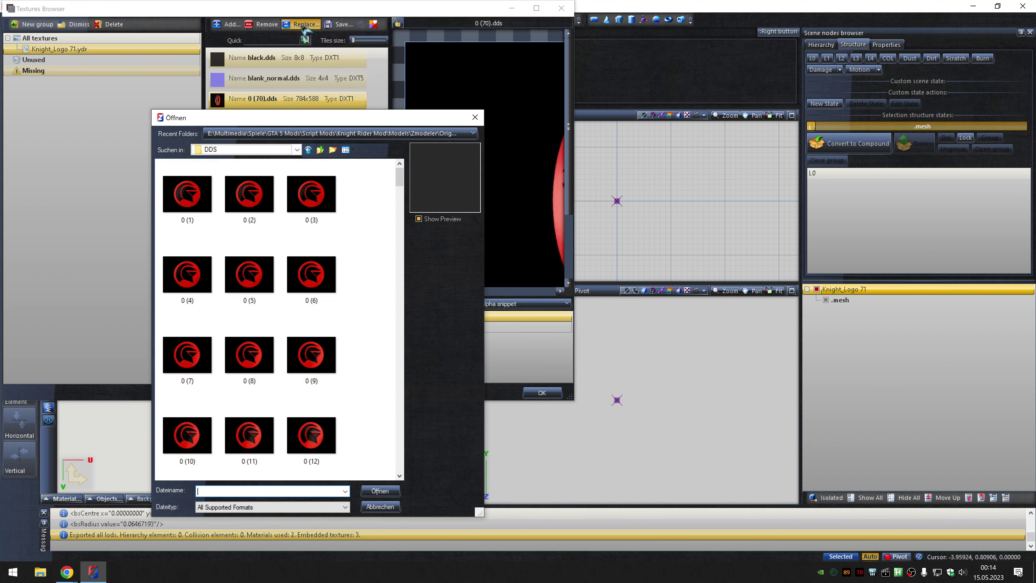
pyautogui.press('Escape')
pyautogui.press('Escape')
# Export the Knight_Logo 71 node through Multiple Export with the ydr extension.
pyautogui.click(181, 19)
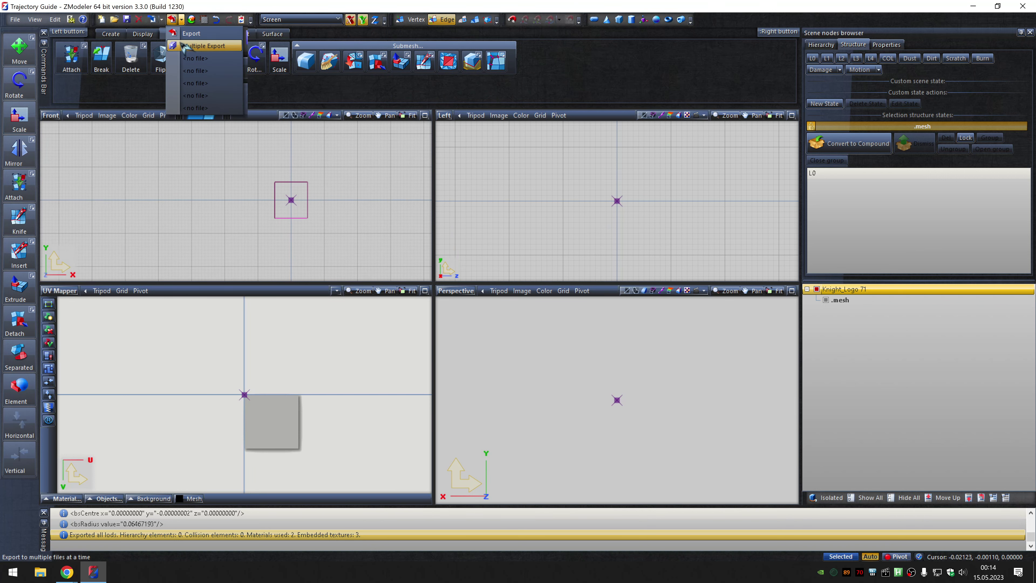
pyautogui.click(204, 49)
pyautogui.click(601, 190)
pyautogui.click(595, 204)
pyautogui.click(519, 468)
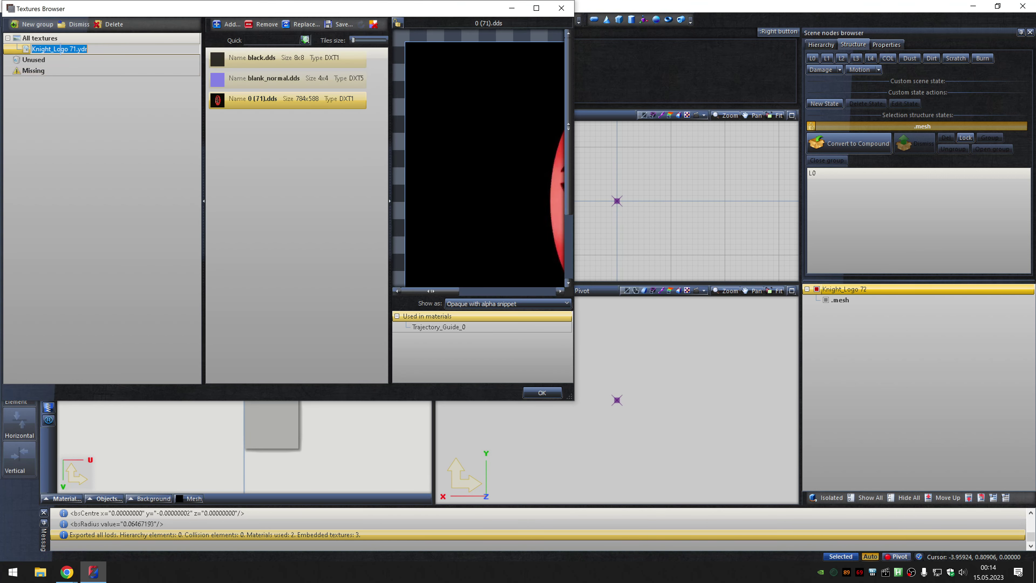
# Rename the root node Knight_Logo 72 and its texture group Knight_Logo 72.ydr, replacing the logo texture with the matching numbered DDS file.
pyautogui.click(305, 24)
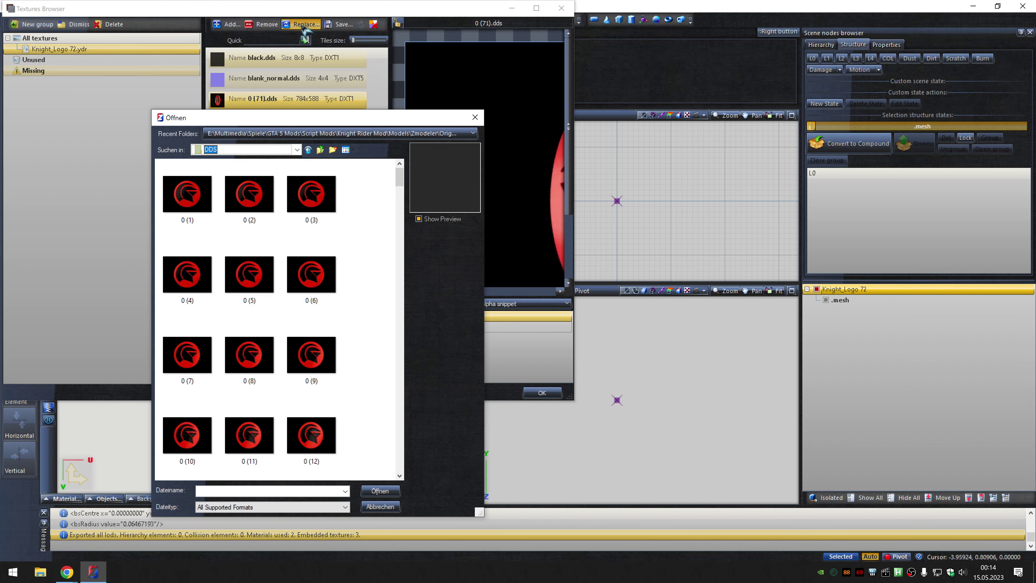
pyautogui.press('Escape')
pyautogui.press('Escape')
# Export the Knight_Logo 72 node through Multiple Export with the ydr extension.
pyautogui.click(182, 21)
pyautogui.click(204, 48)
pyautogui.click(517, 464)
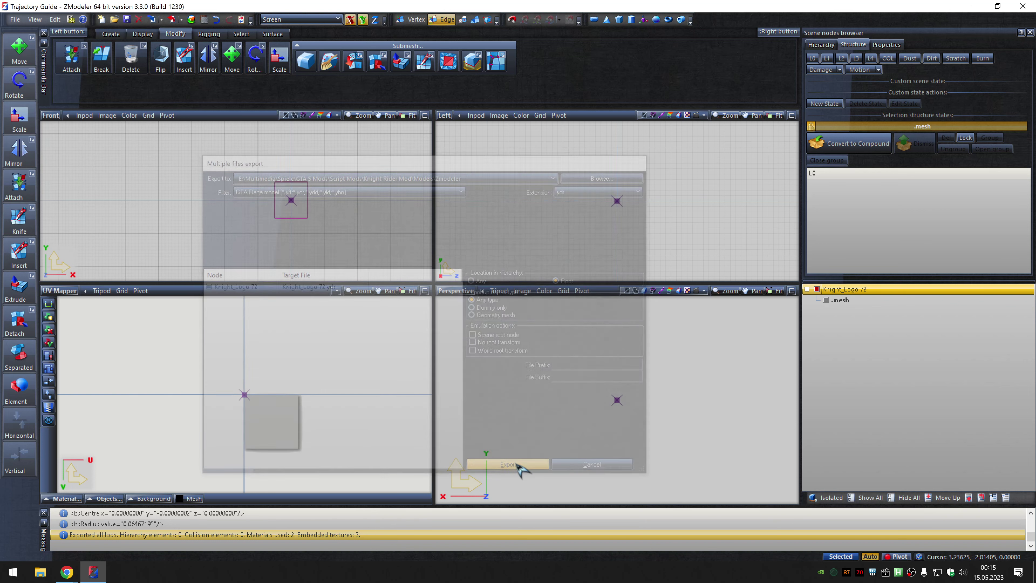
# Rename the root node Knight_Logo 73 and its texture group Knight_Logo 73.ydr, replacing the logo texture with 0 (73).dds.
pyautogui.write('o 73')
pyautogui.press('Return')
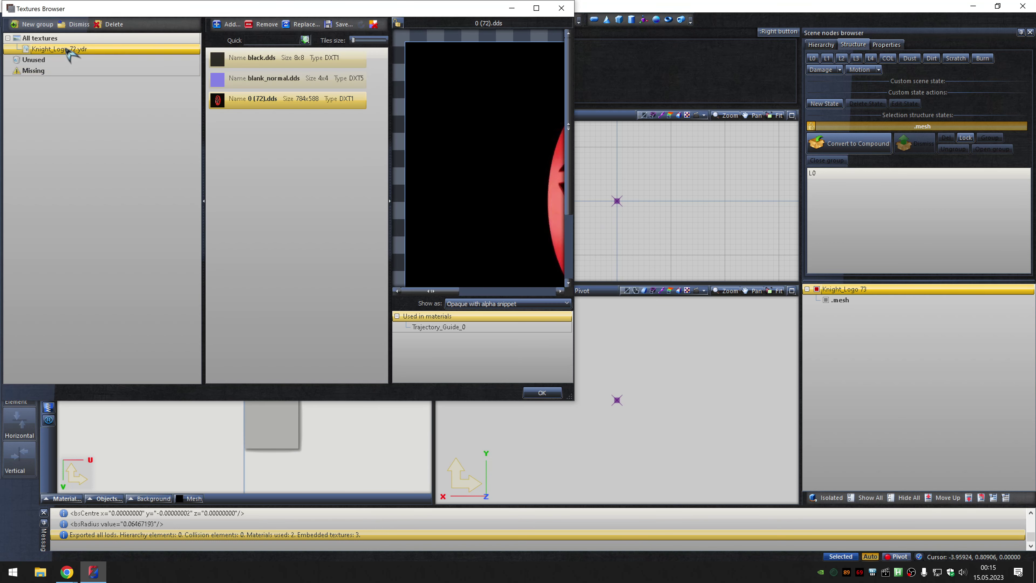
pyautogui.click(302, 24)
pyautogui.write('0 (73)')
pyautogui.press('Return')
pyautogui.click(541, 392)
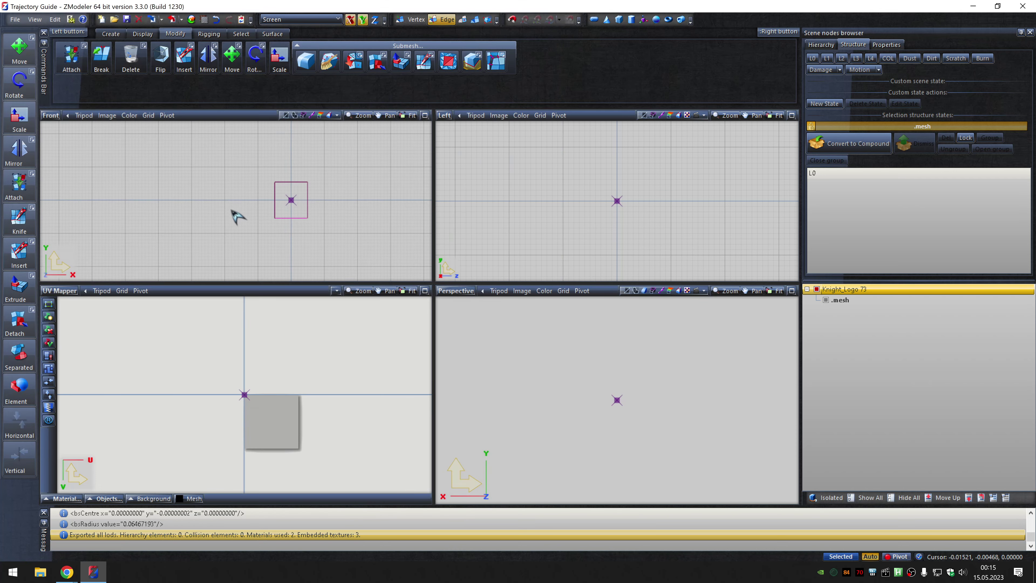
# Export the Knight_Logo 73 node through Multiple Export with the ydr extension.
pyautogui.click(182, 21)
pyautogui.click(596, 208)
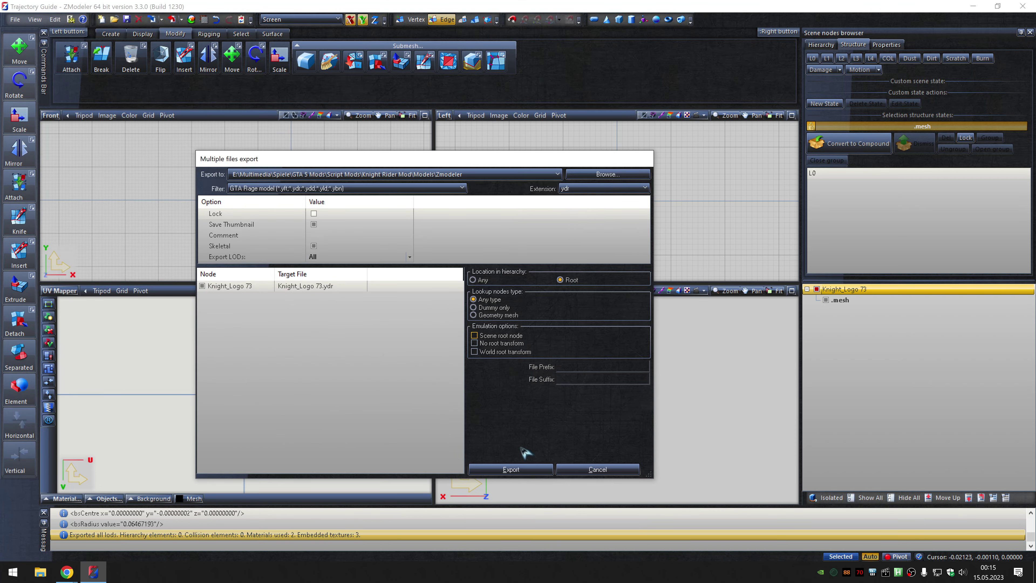
pyautogui.click(519, 466)
# Rename the root node Knight_Logo 74 and its texture group Knight_Logo 74.ydr, replacing the logo texture with 0 (74).dds.
pyautogui.click(204, 19)
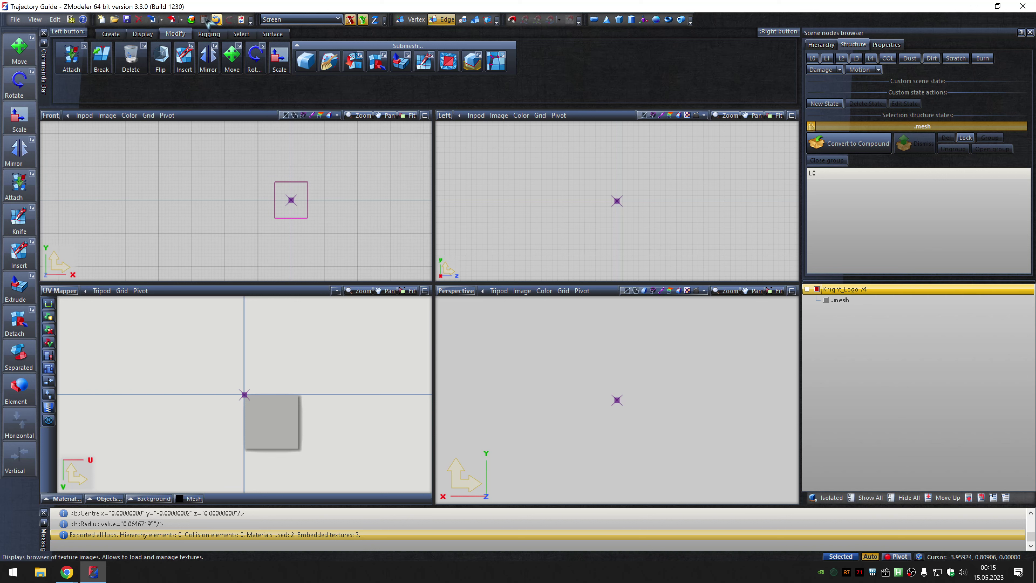
pyautogui.click(302, 24)
pyautogui.doubleClick(188, 193)
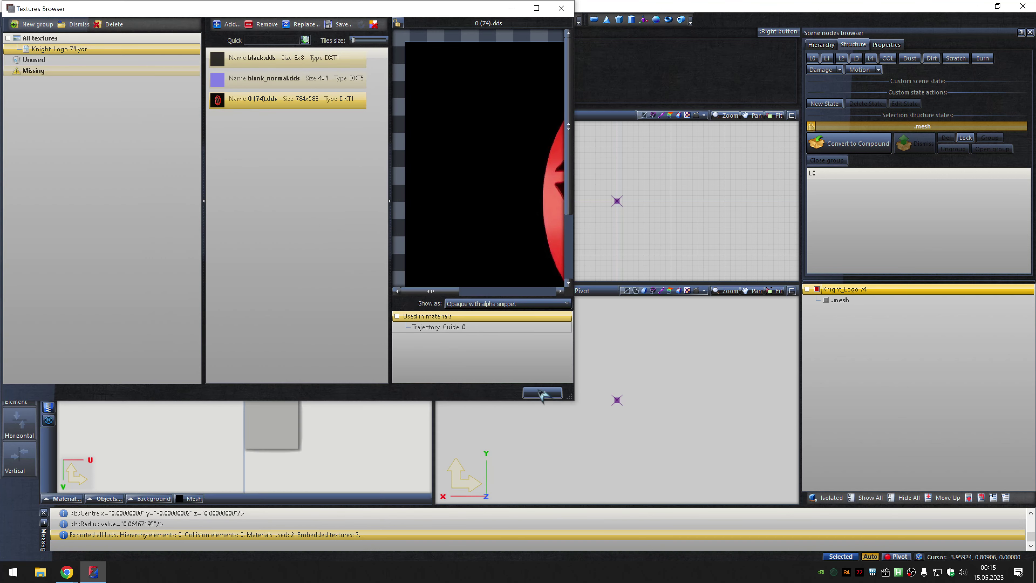
pyautogui.click(542, 393)
# Export the Knight_Logo 74 node through Multiple Export with the ydr extension.
pyautogui.click(182, 21)
pyautogui.click(591, 184)
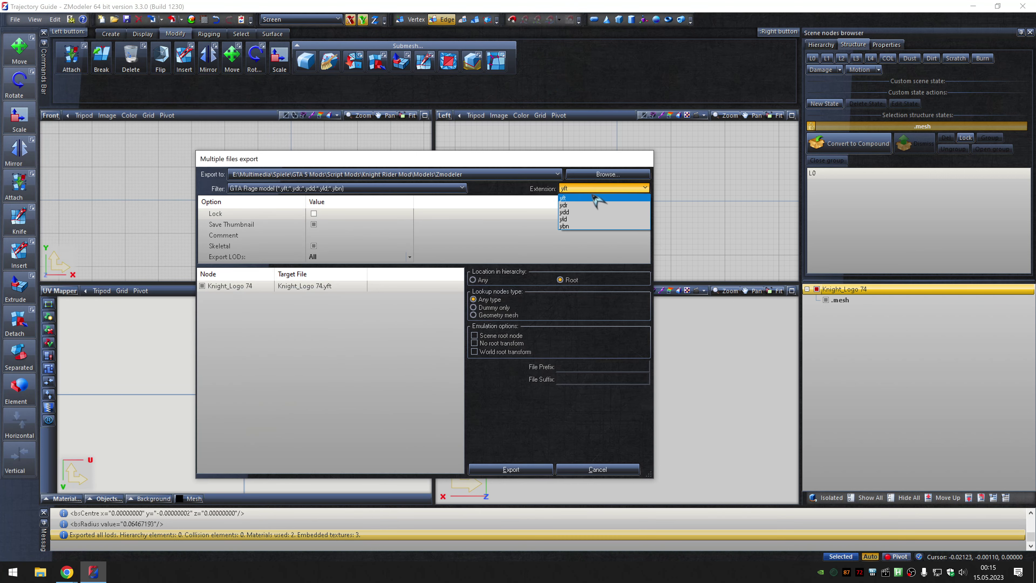
pyautogui.click(597, 204)
pyautogui.click(515, 468)
# Rename the root node Knight_Logo 75 and its texture group Knight_Logo 75.ydr, replacing the logo texture with 0 (75).dds.
pyautogui.doubleClick(967, 288)
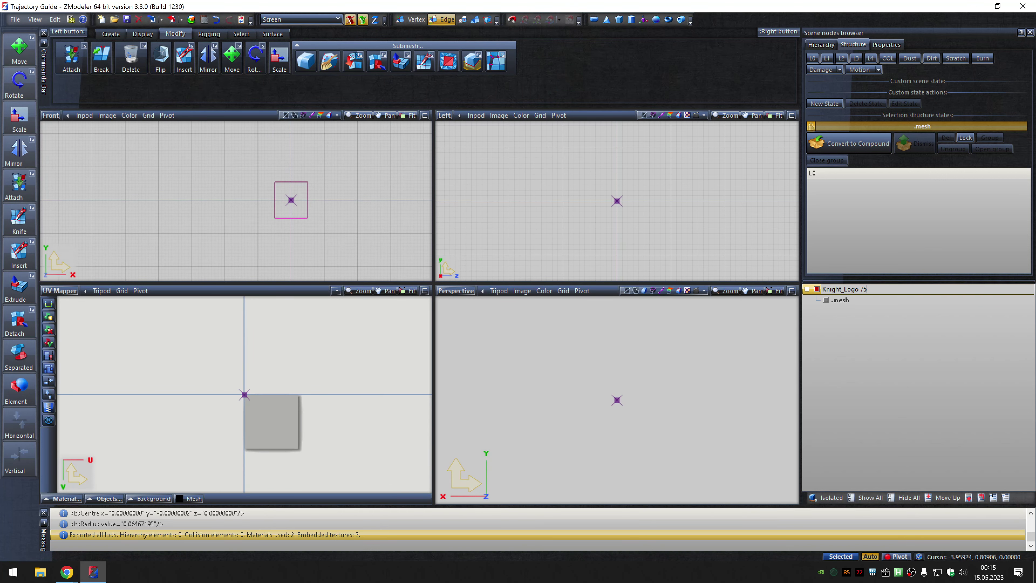
pyautogui.press('Return')
pyautogui.click(205, 19)
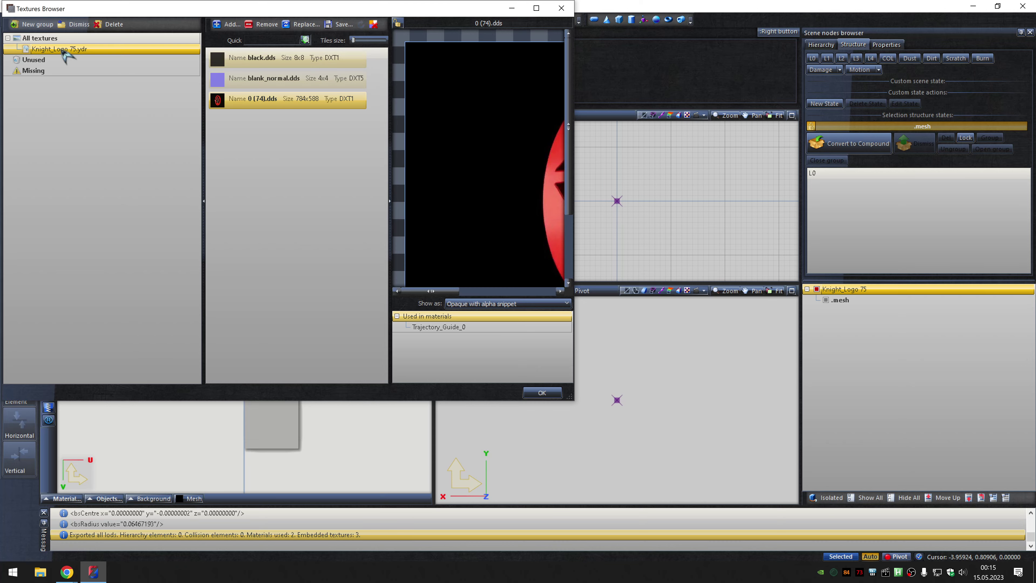
pyautogui.click(301, 24)
pyautogui.write('0 (75)')
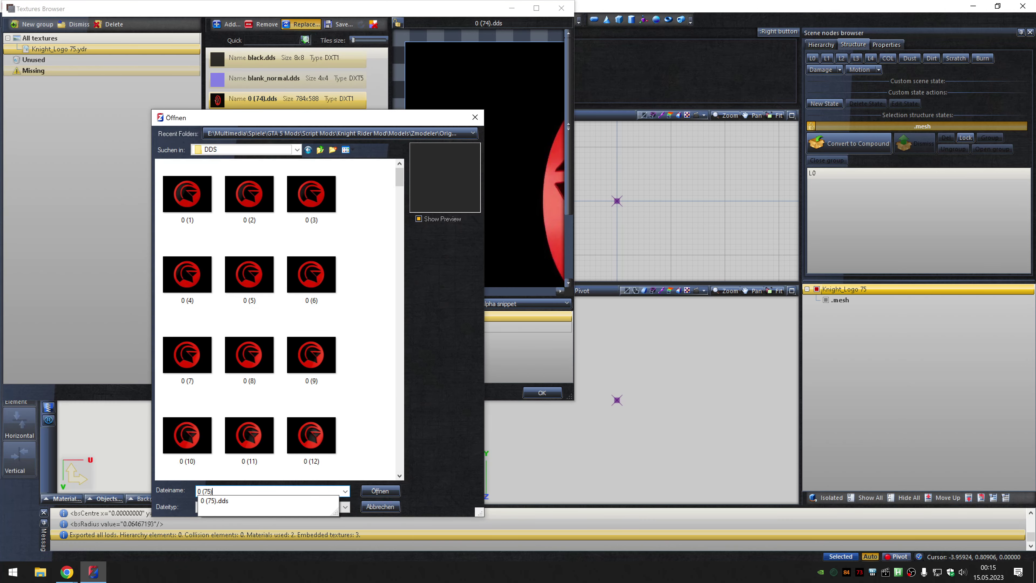
pyautogui.press('Return')
pyautogui.click(542, 392)
# Export the Knight_Logo 75 node through Multiple Export with the ydr extension.
pyautogui.click(181, 19)
pyautogui.click(204, 32)
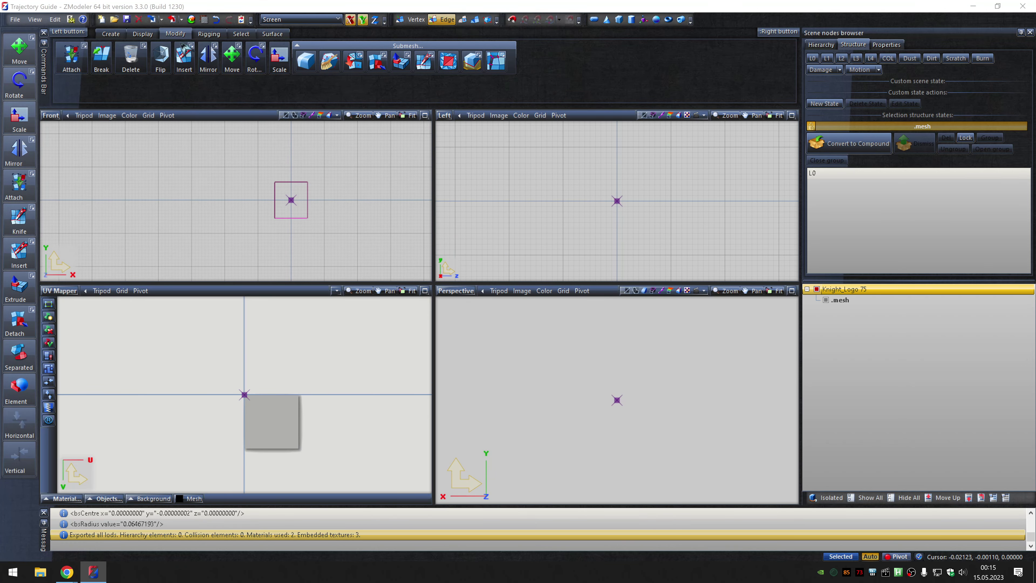
pyautogui.click(597, 189)
pyautogui.click(598, 199)
pyautogui.click(520, 468)
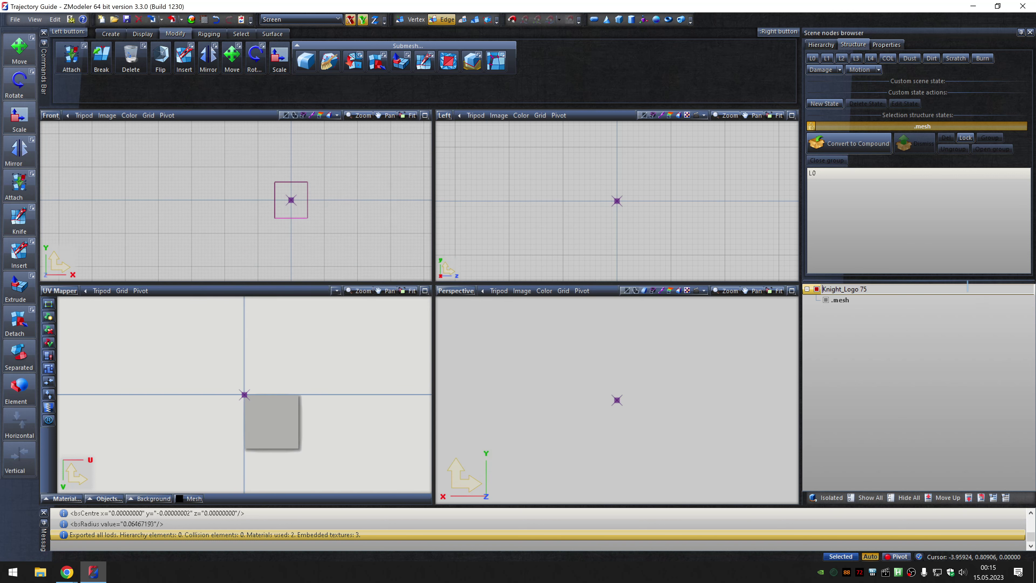
# Rename the root node Knight_Logo 76 and its texture group Knight_Logo 76.ydr, replacing the logo texture with 0 (76).dds.
pyautogui.click(857, 289)
pyautogui.click(204, 20)
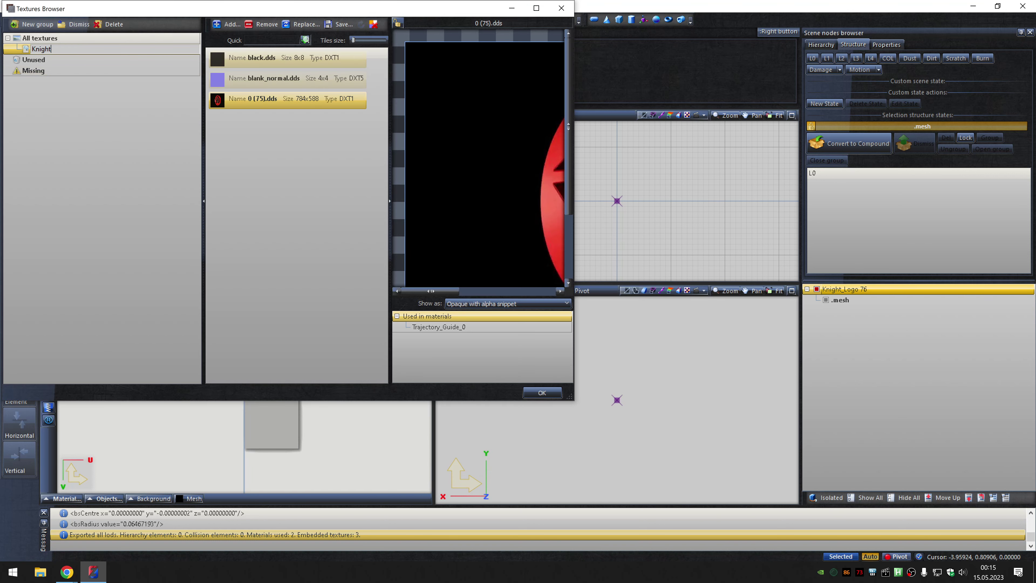
pyautogui.doubleClick(310, 100)
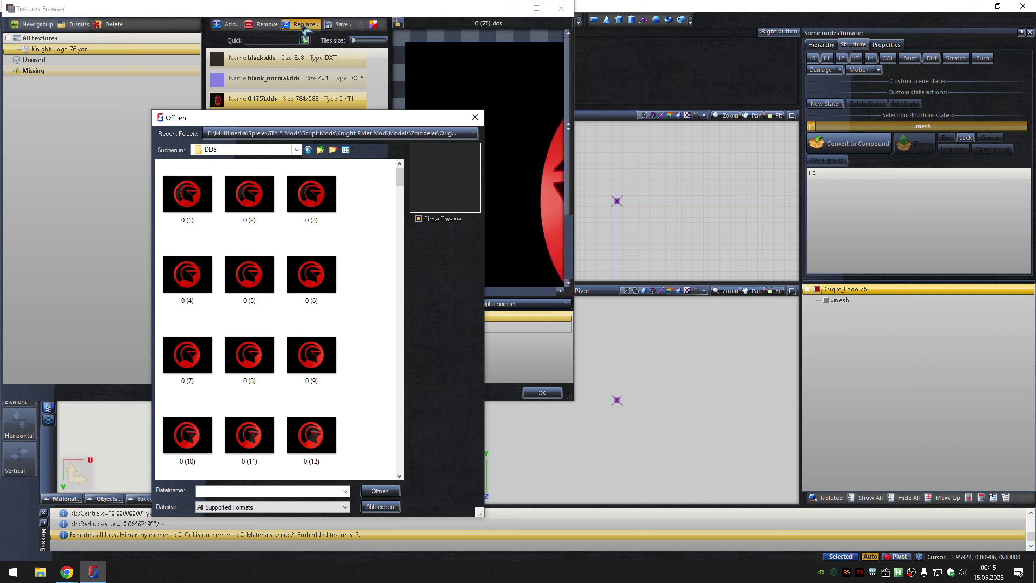
pyautogui.write('0 (76)')
pyautogui.press('Return')
pyautogui.click(542, 392)
# Export the Knight_Logo 76 node through Multiple Export with the ydr extension.
pyautogui.click(161, 19)
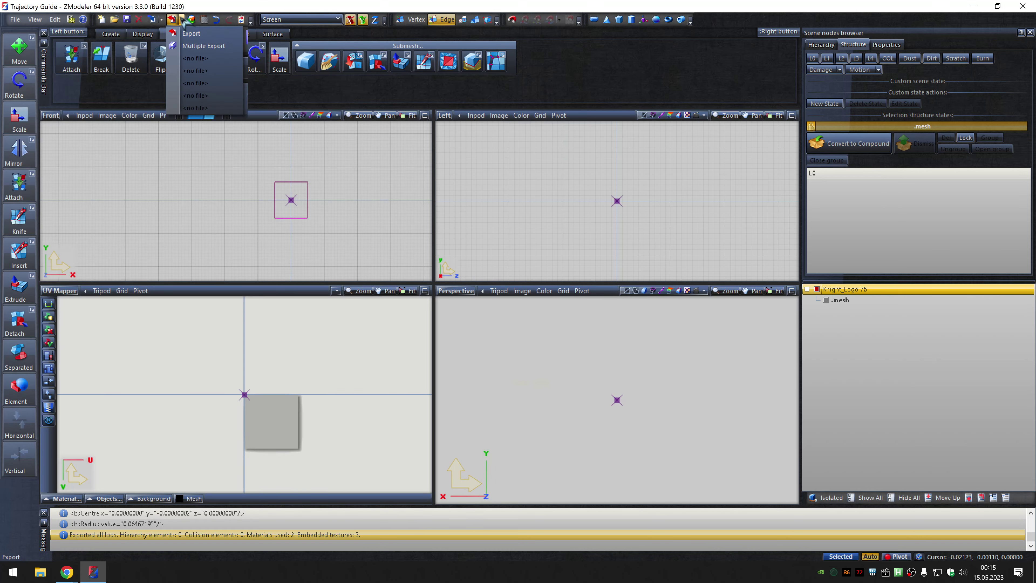
pyautogui.click(196, 48)
pyautogui.click(600, 188)
pyautogui.click(592, 200)
pyautogui.click(510, 469)
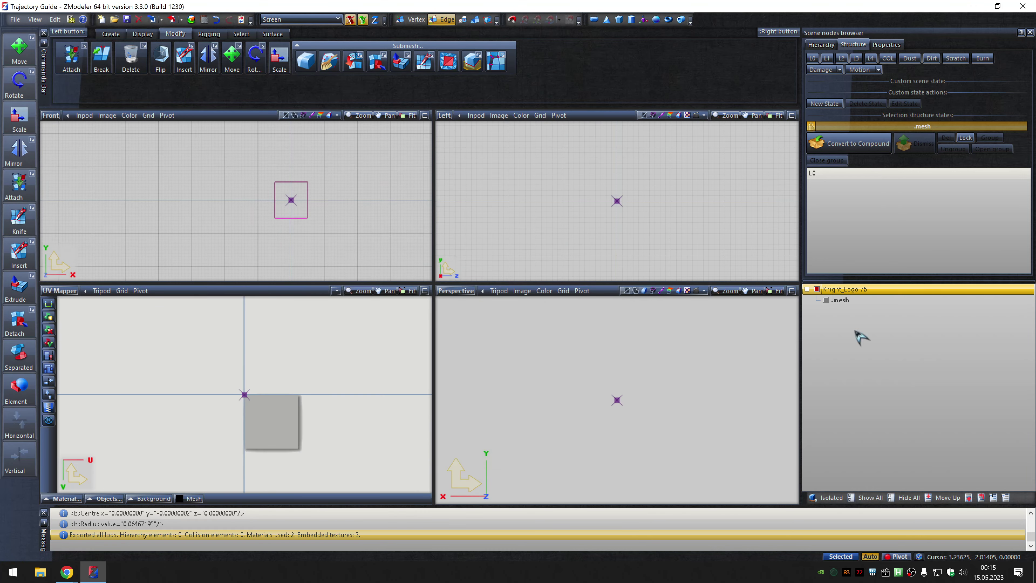
# Rename the root node Knight_Logo 77 and its texture group Knight_Logo 77.ydr, replacing the logo texture with 0 (77).dds.
pyautogui.press('Return')
pyautogui.click(204, 19)
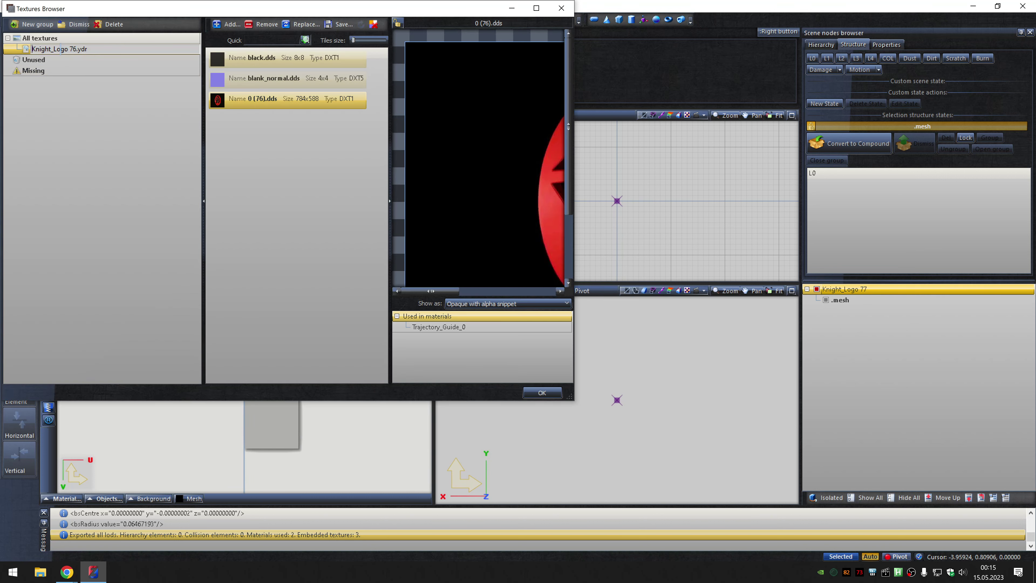
pyautogui.click(303, 31)
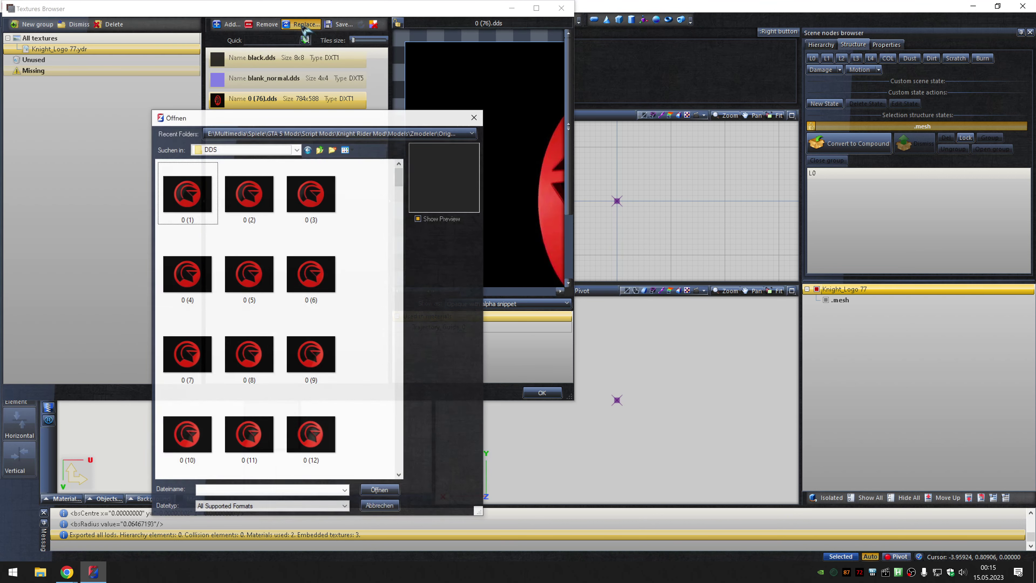
pyautogui.write('0 (77)')
pyautogui.press('Return')
pyautogui.click(542, 393)
# Export the Knight_Logo 77 node through Multiple Export with the ydr extension.
pyautogui.click(161, 19)
pyautogui.click(196, 48)
pyautogui.click(599, 188)
pyautogui.click(593, 205)
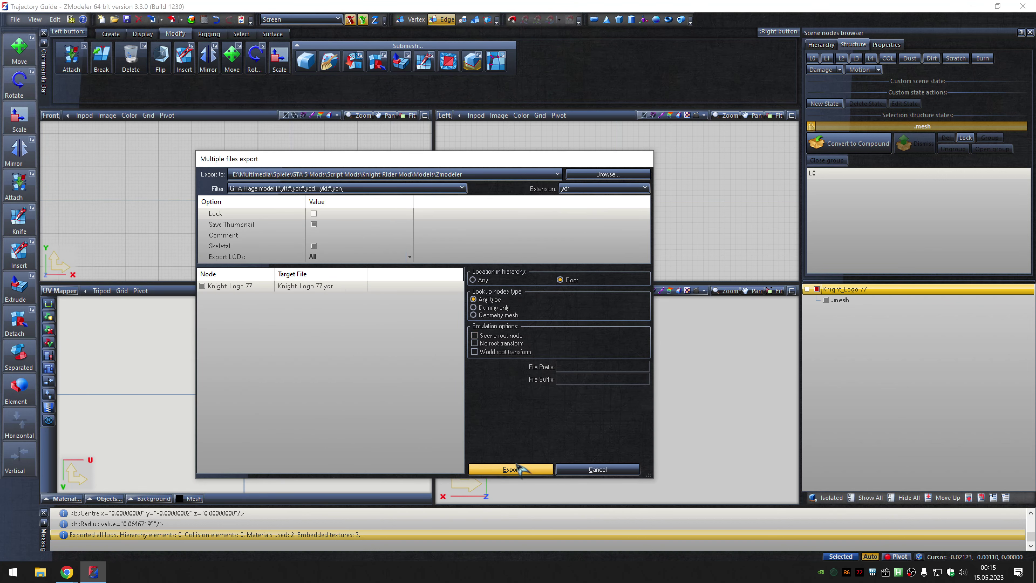
pyautogui.click(511, 469)
# Rename the root node Knight_Logo 78 and its texture group Knight_Logo 78.ydr, replacing the logo texture with 0 (78).dds.
pyautogui.click(972, 290)
pyautogui.click(204, 19)
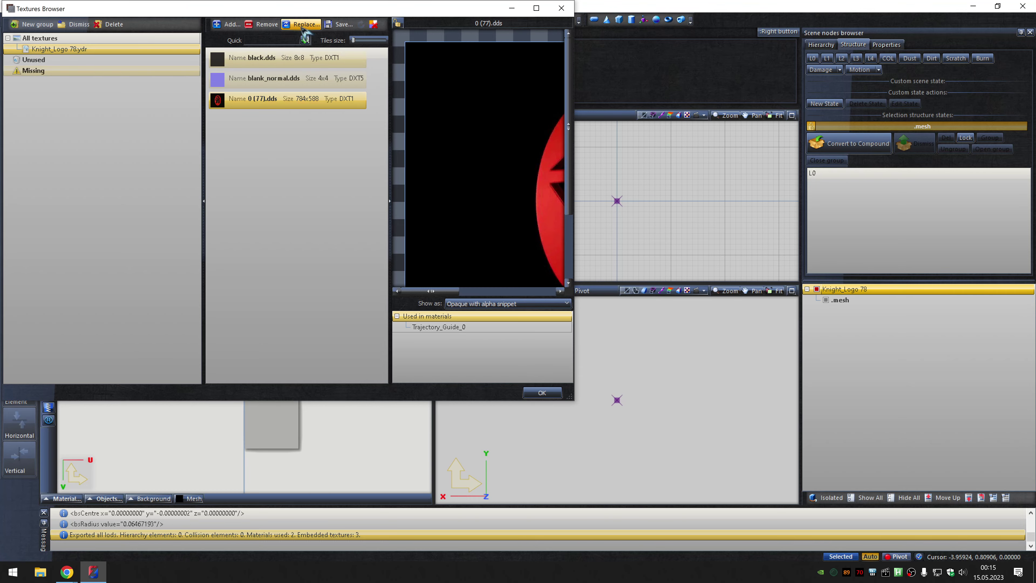
pyautogui.click(304, 24)
pyautogui.write('0 (78)')
pyautogui.press('Return')
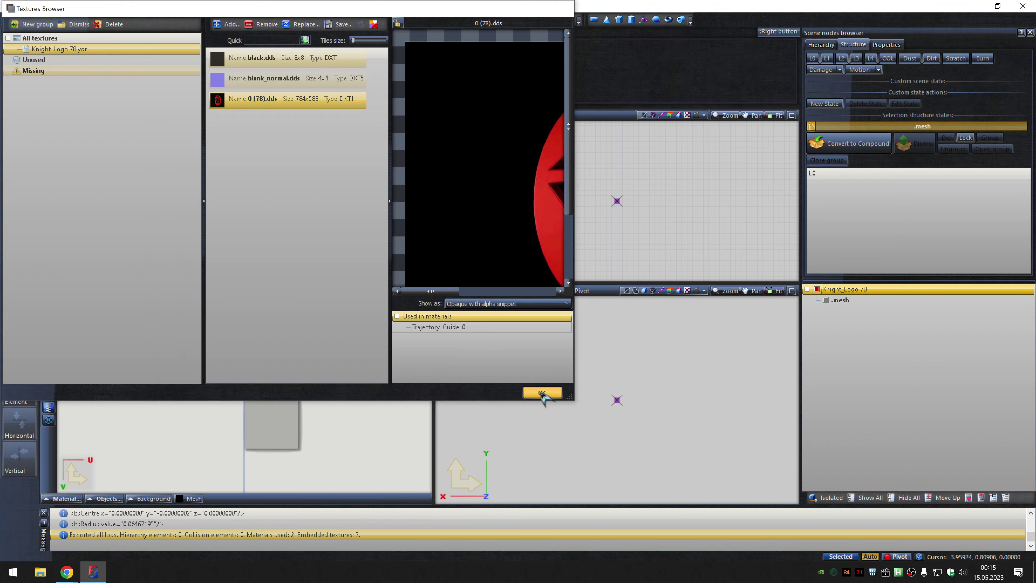
pyautogui.click(543, 393)
# Export the Knight_Logo 78 node through Multiple Export with the ydr extension.
pyautogui.click(181, 20)
pyautogui.click(204, 53)
pyautogui.click(603, 188)
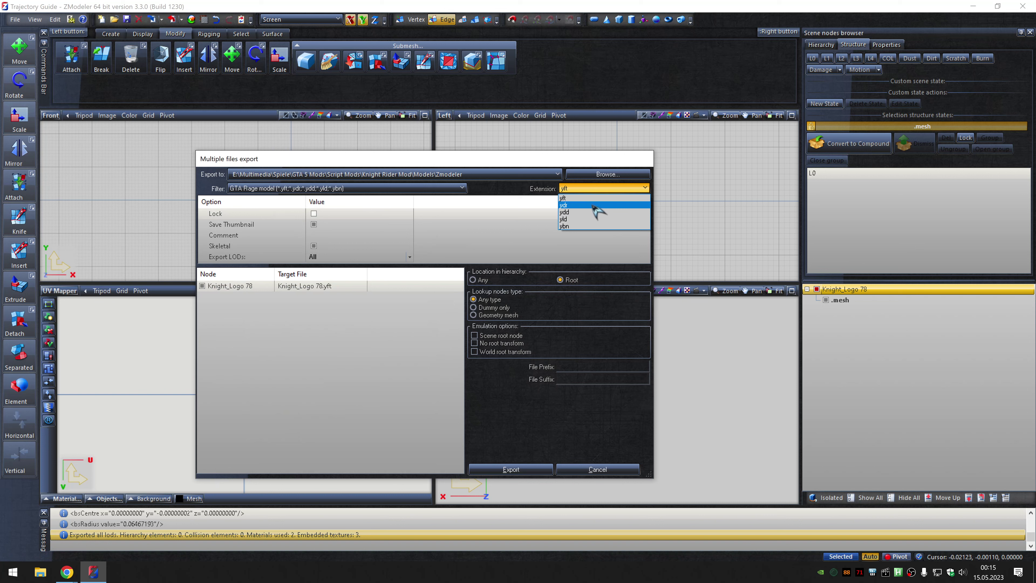
pyautogui.click(596, 204)
pyautogui.click(511, 468)
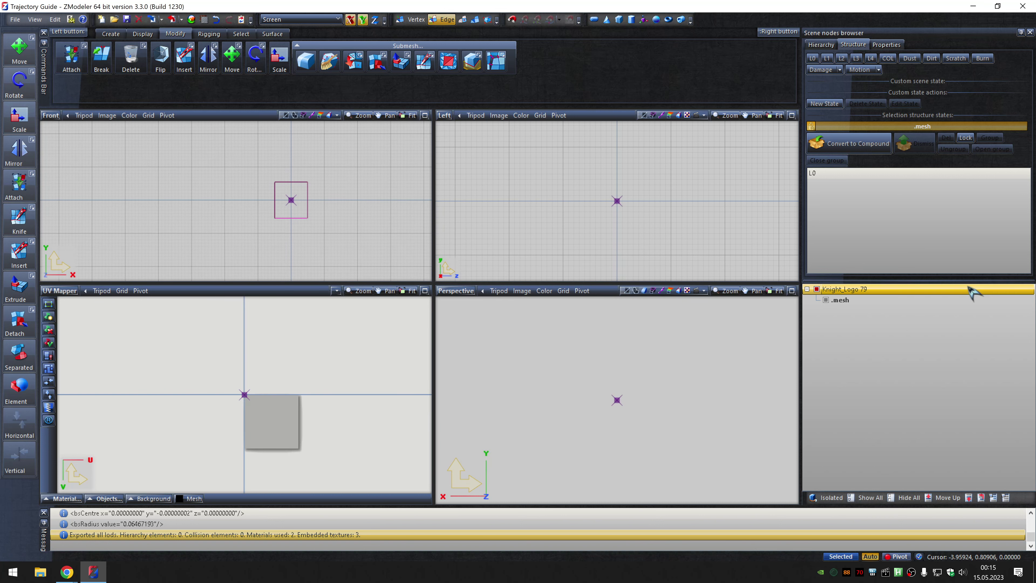
# Rename the root node Knight_Logo 79 and its texture group Knight_Logo 79.ydr, replacing the logo texture with 0 (79).dds.
pyautogui.click(203, 19)
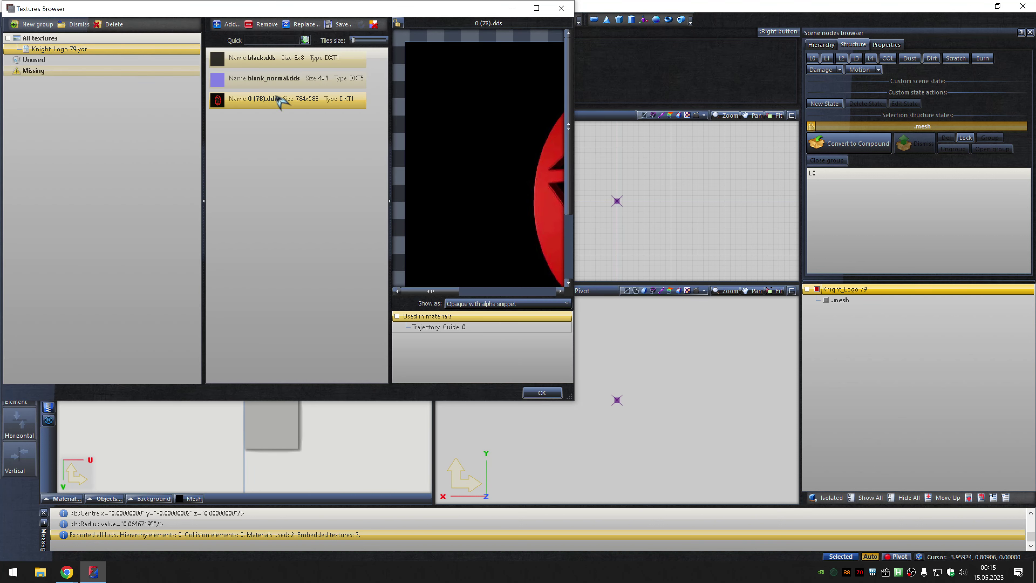
pyautogui.click(304, 25)
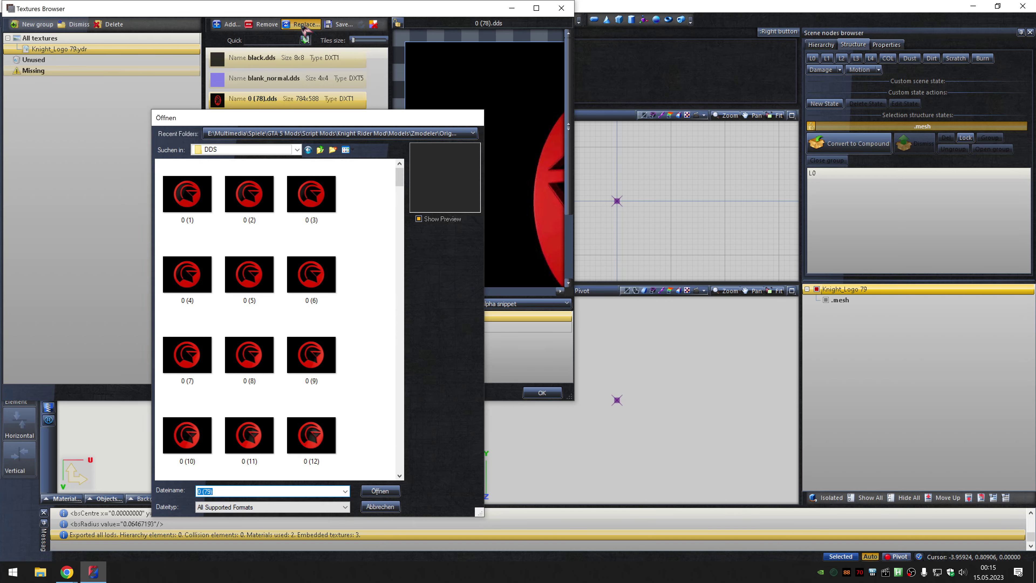
pyautogui.press('Escape')
pyautogui.click(542, 392)
# Export the Knight_Logo 79 node through Multiple Export with the ydr extension.
pyautogui.click(181, 19)
pyautogui.click(203, 45)
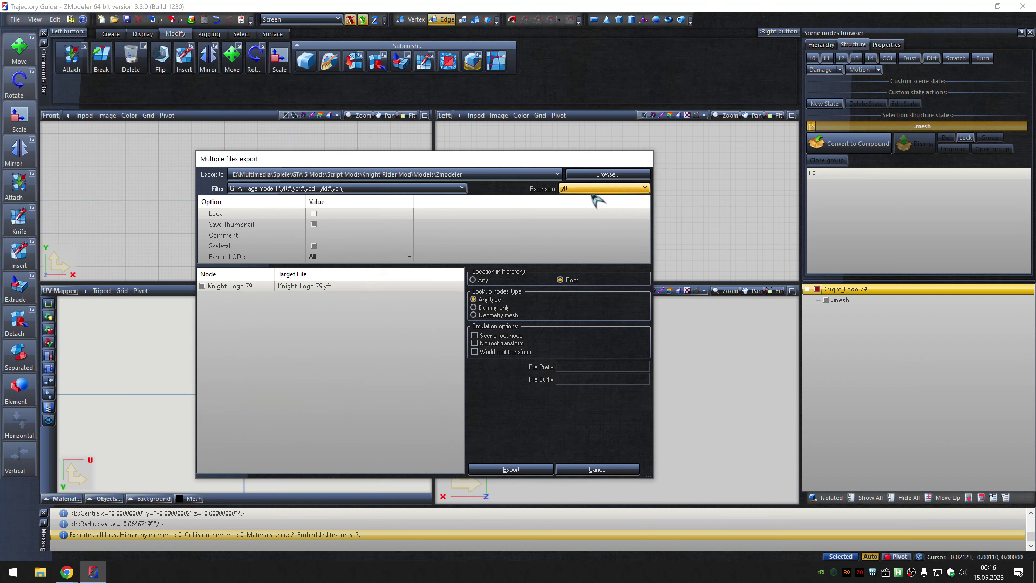
pyautogui.click(509, 464)
# Rename the root node Knight_Logo 80 and its texture group Knight_Logo 80.ydr, replacing the logo texture with 0 (80).dds.
pyautogui.doubleClick(971, 290)
pyautogui.write('Knig')
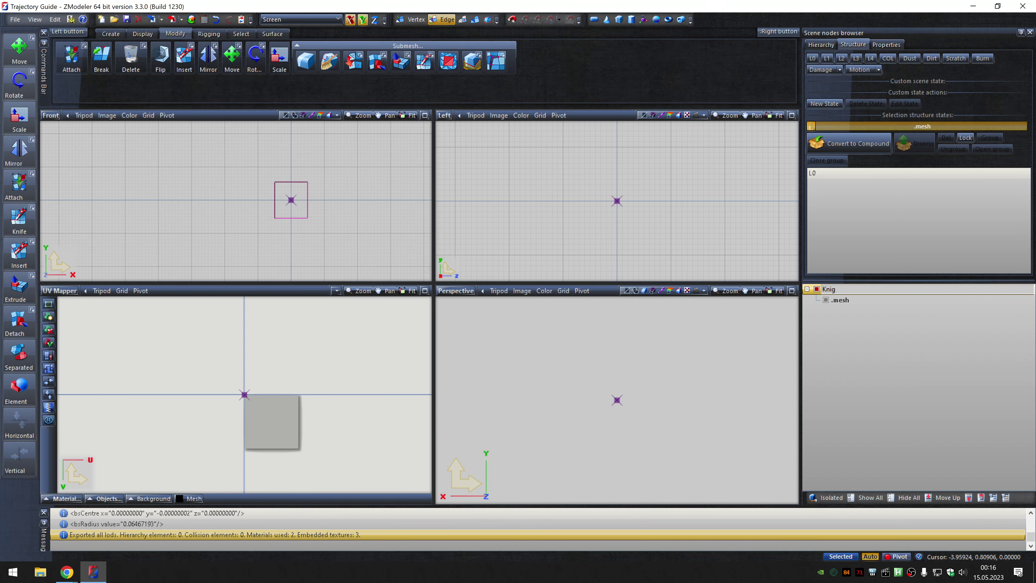
pyautogui.click(204, 19)
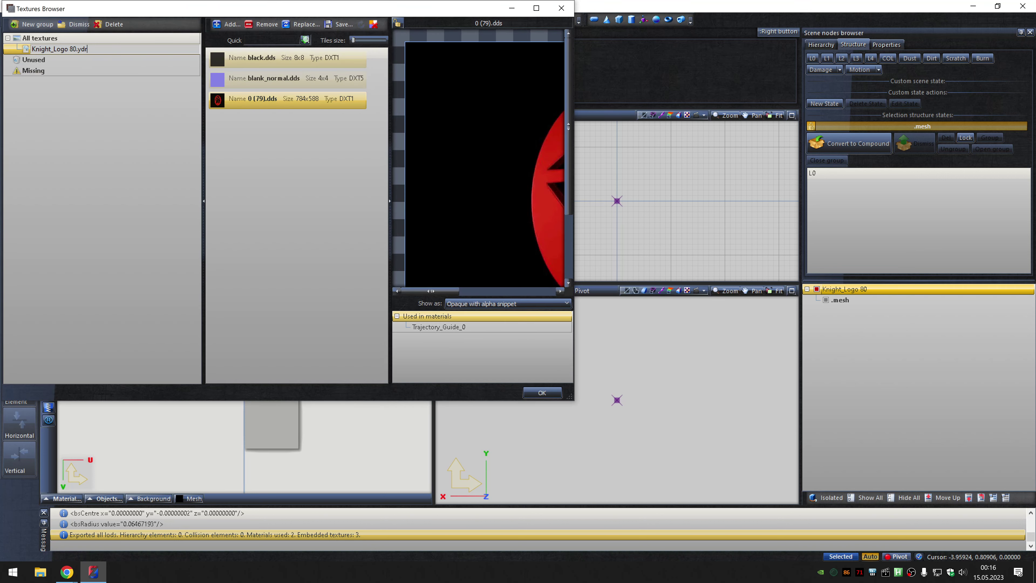
pyautogui.click(304, 26)
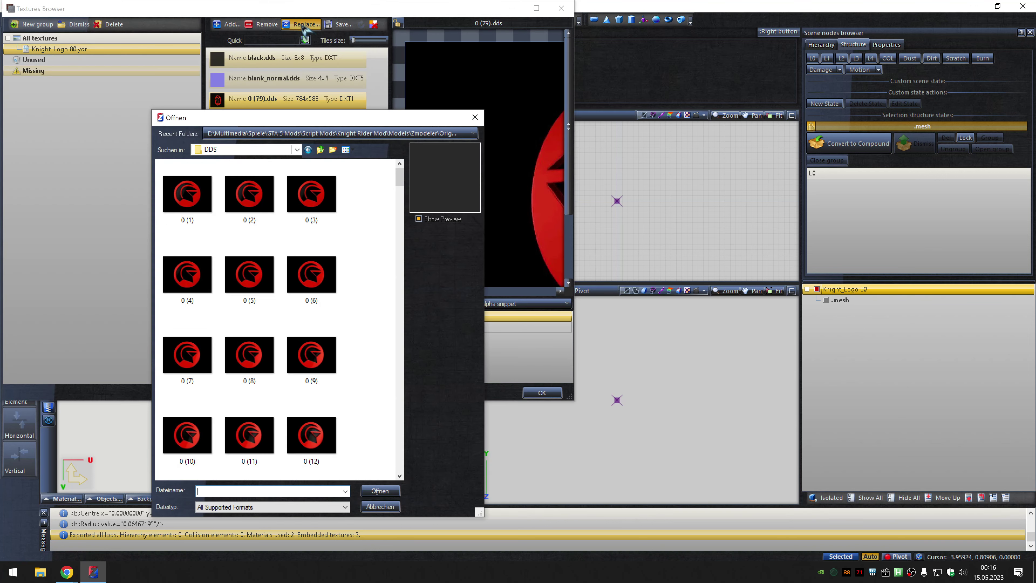
pyautogui.press('Escape')
pyautogui.press('Escape')
# Export the Knight_Logo 80 node through Multiple Export with the ydr extension.
pyautogui.click(181, 19)
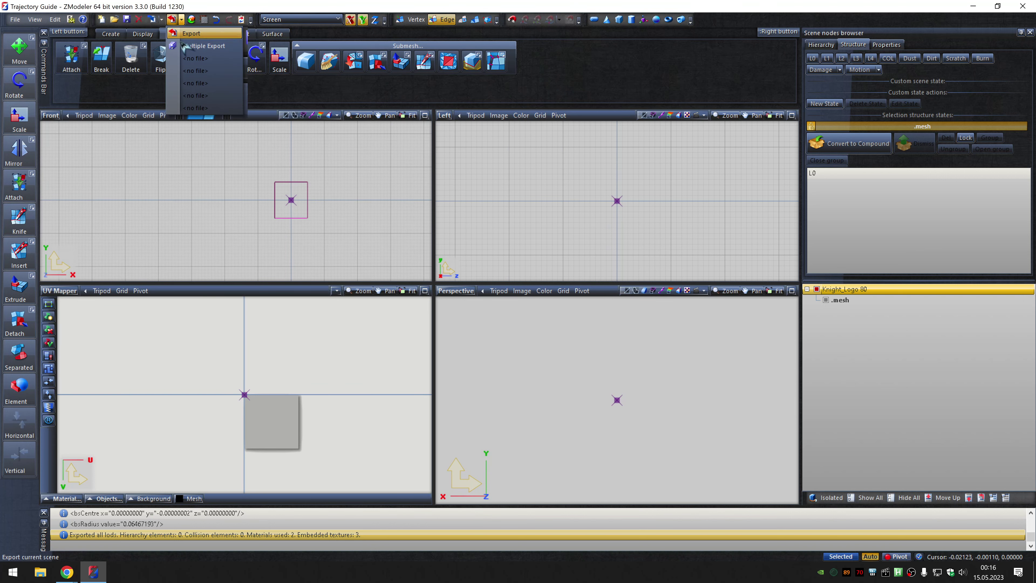
pyautogui.click(183, 46)
pyautogui.click(514, 467)
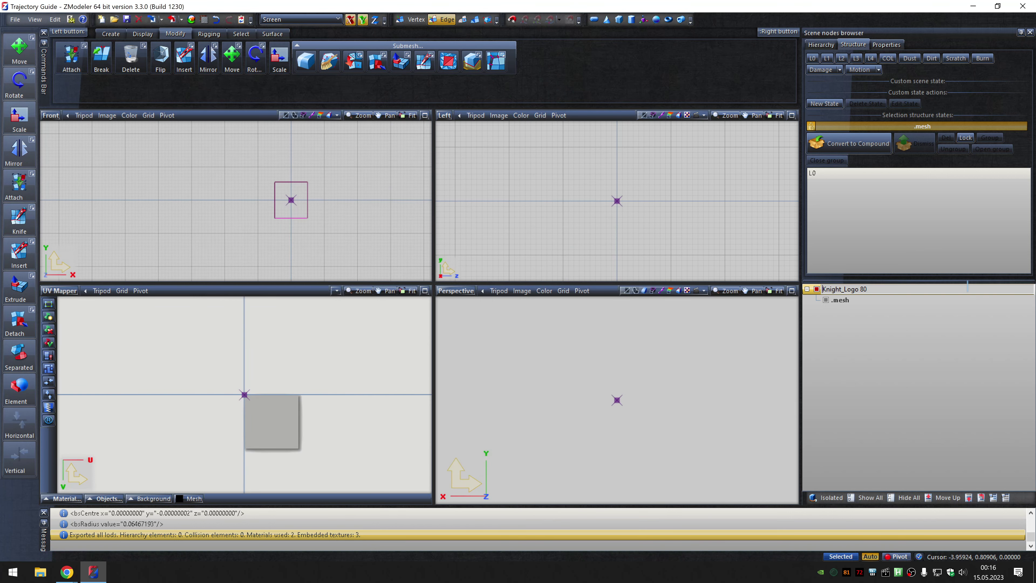
# Rename the root node Knight_Logo 81 and its texture group Knight_Logo 81.ydr, replacing the logo texture with 0 (81).dds.
pyautogui.click(204, 19)
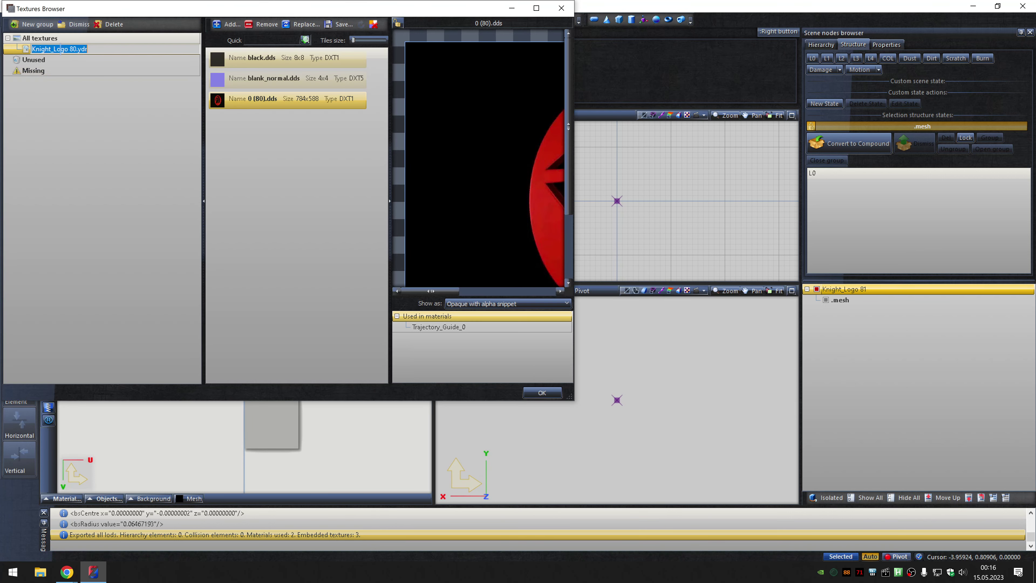
pyautogui.click(303, 25)
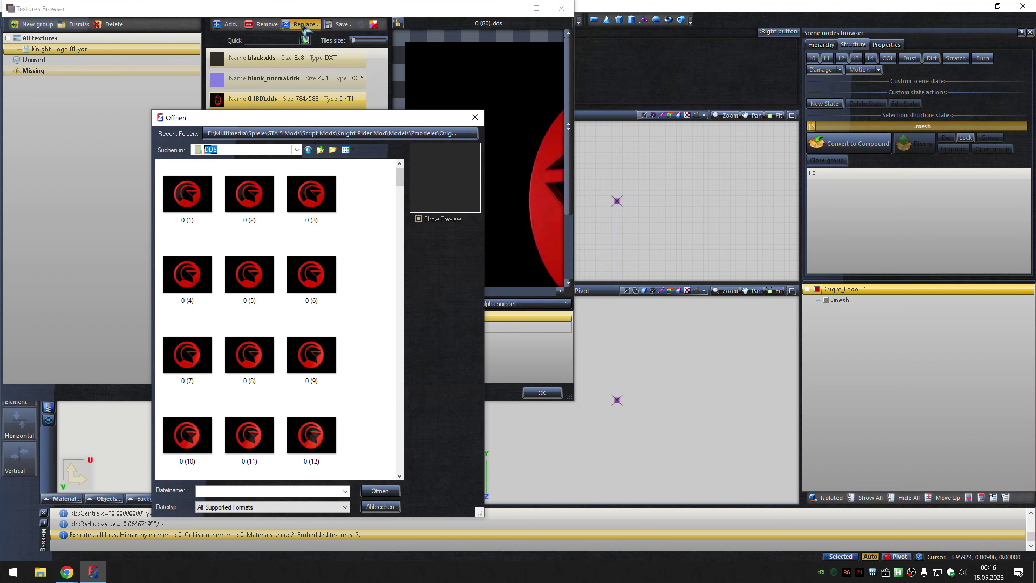
pyautogui.press('Escape')
pyautogui.press('Escape')
# Export the Knight_Logo 81 node through Multiple Export with the ydr extension.
pyautogui.click(181, 19)
pyautogui.click(192, 57)
pyautogui.click(596, 192)
pyautogui.click(596, 207)
pyautogui.click(508, 464)
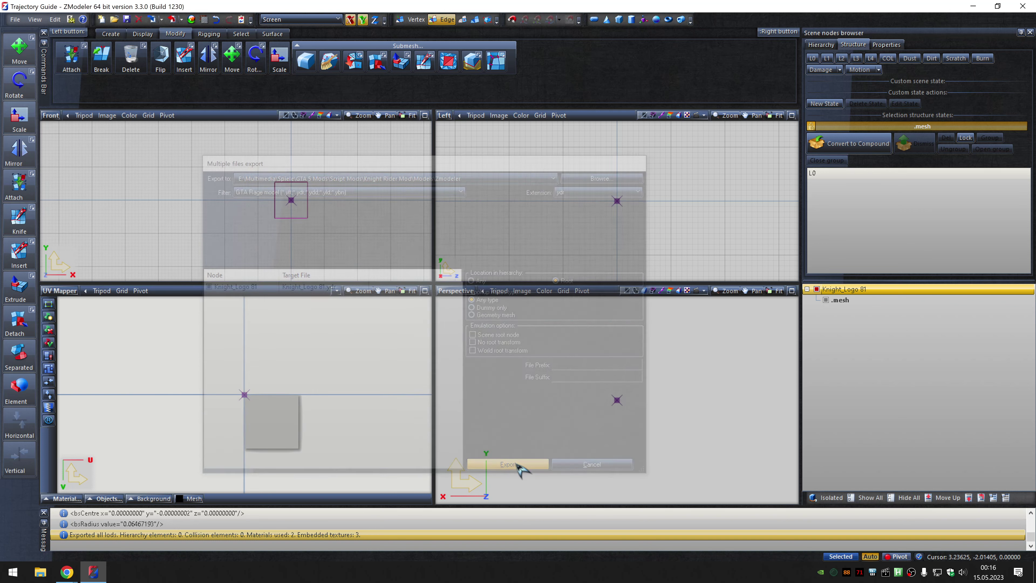
# Rename the root node Knight_Logo 82 and its texture group Knight_Logo 82.ydr, replacing the logo texture with 0 (82).dds.
pyautogui.click(241, 19)
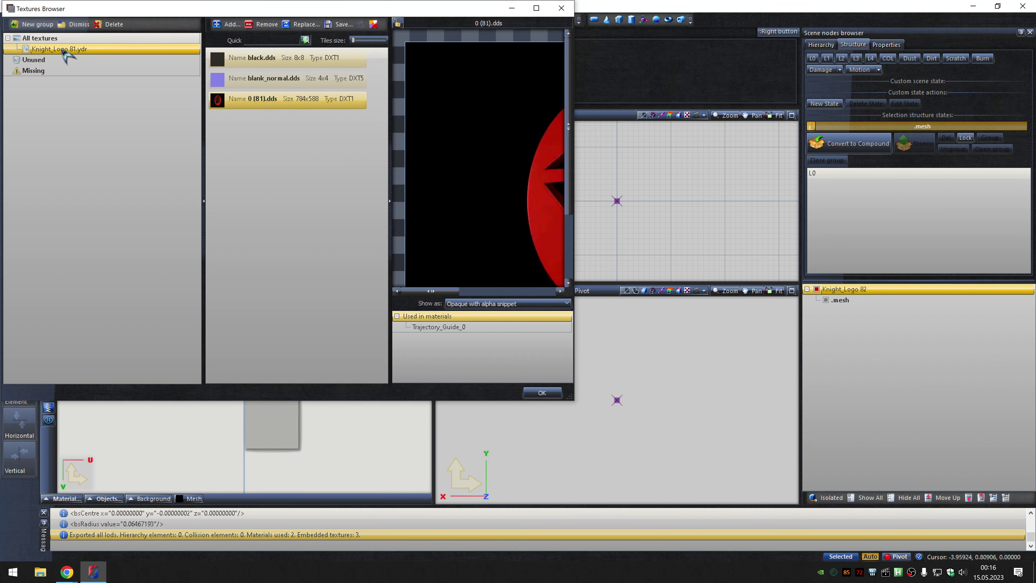
pyautogui.click(303, 24)
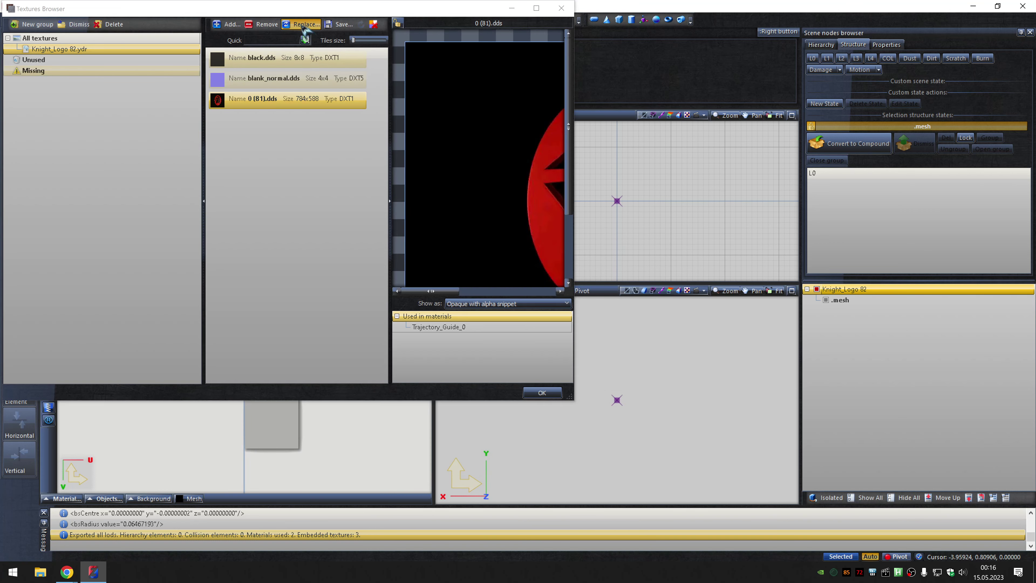
pyautogui.write('0 (82).dds')
pyautogui.press('Return')
pyautogui.click(541, 392)
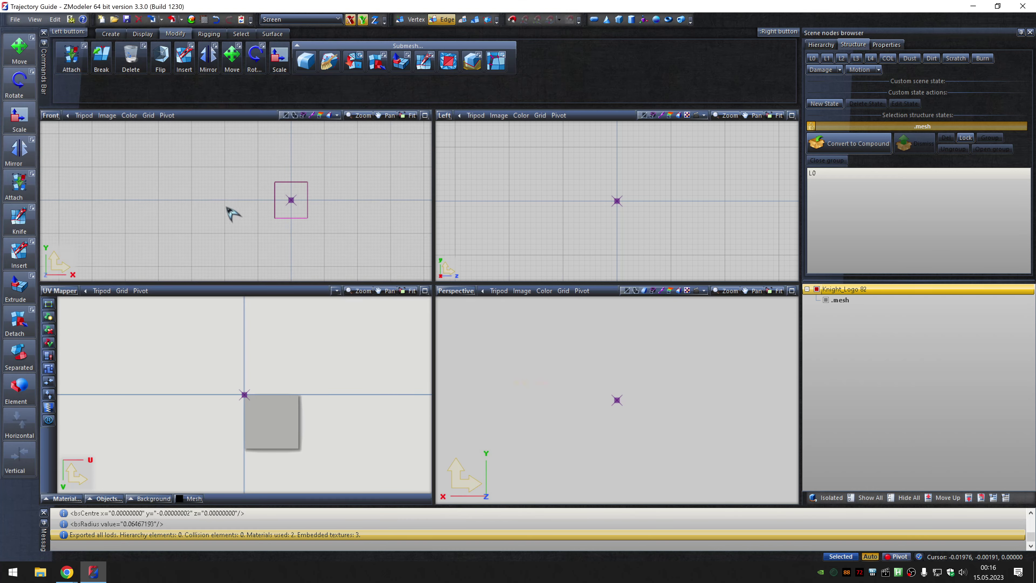
# Export the Knight_Logo 82 node through Multiple Export with the ydr extension.
pyautogui.click(181, 20)
pyautogui.click(196, 40)
pyautogui.click(589, 176)
pyautogui.click(592, 200)
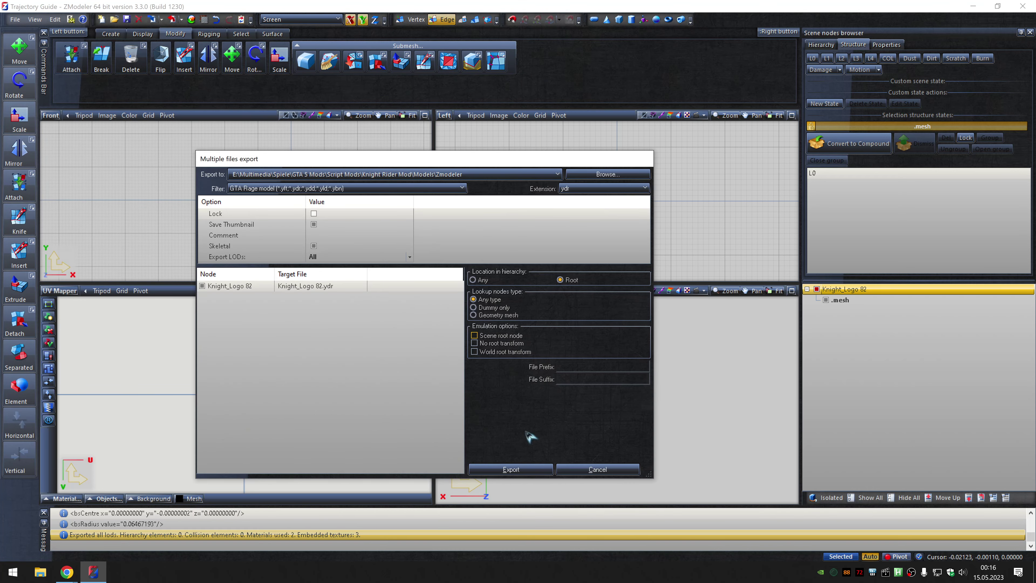
pyautogui.click(522, 469)
# Rename the root node Knight_Logo 83 and its texture group Knight_Logo 83.ydr, replacing the logo texture with 0 (83).dds.
pyautogui.click(967, 288)
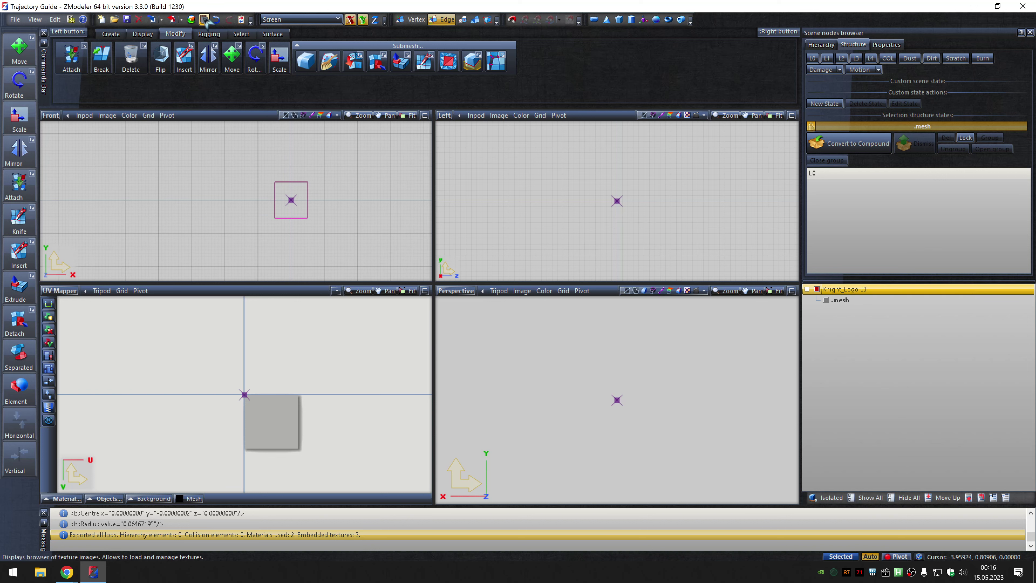
pyautogui.click(203, 19)
pyautogui.click(304, 24)
pyautogui.click(249, 196)
pyautogui.click(382, 490)
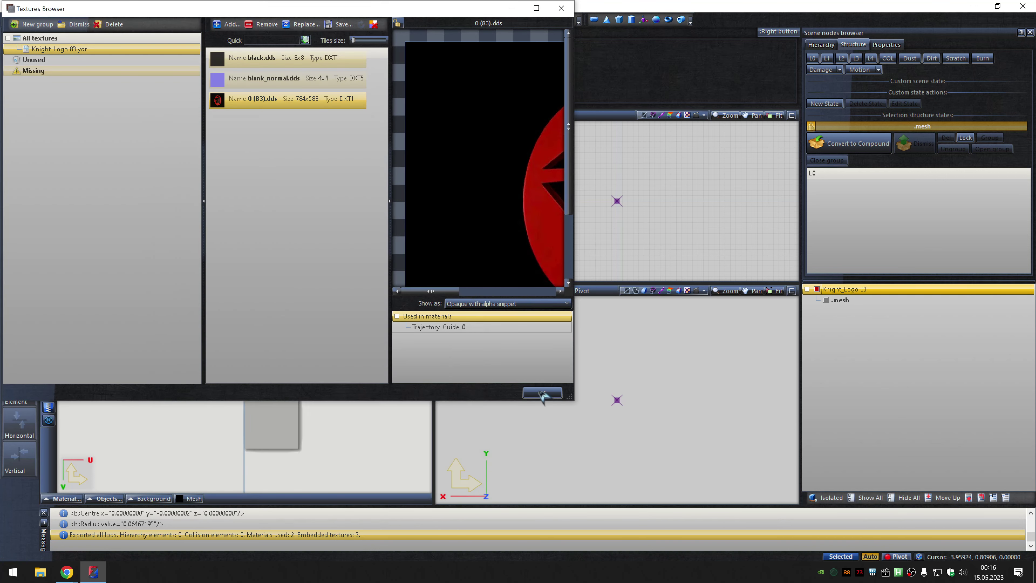
pyautogui.click(542, 393)
# Export the Knight_Logo 83 node through Multiple Export with the ydr extension.
pyautogui.click(181, 19)
pyautogui.click(204, 41)
pyautogui.click(603, 188)
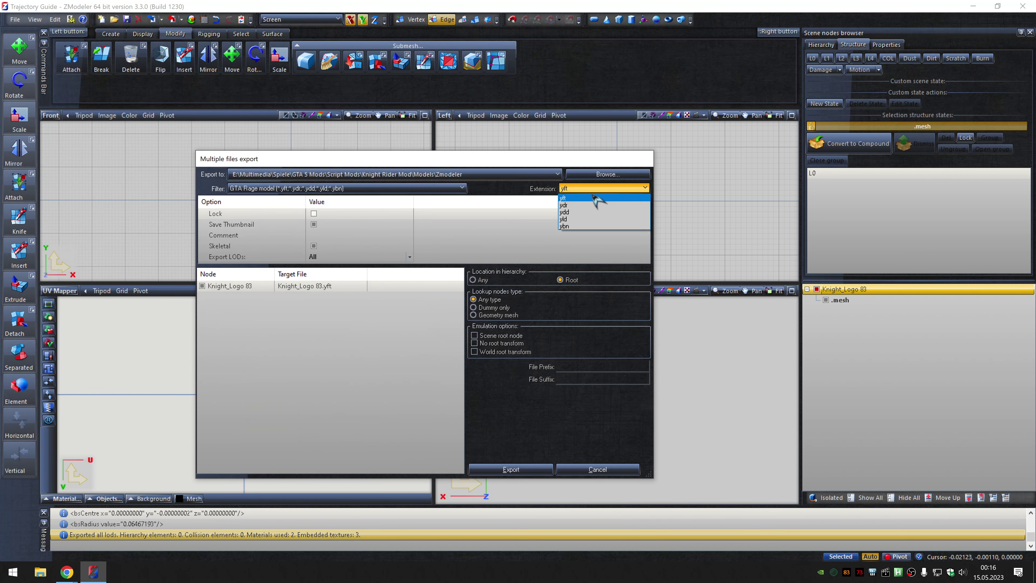
pyautogui.click(593, 198)
pyautogui.click(514, 469)
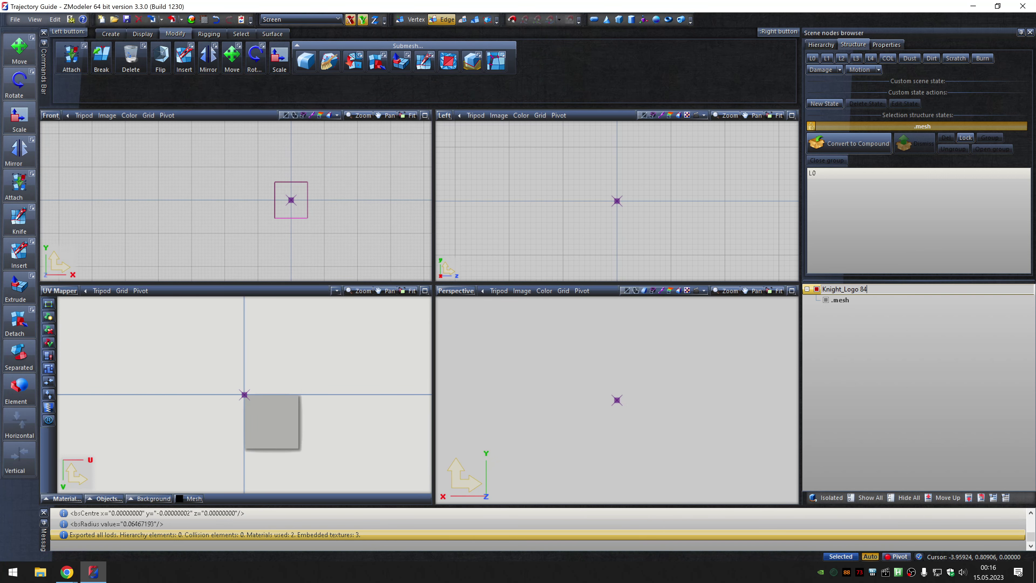
# Rename the root node Knight_Logo 84 and its texture group Knight_Logo 84.ydr, replacing the logo texture with 0 (84).dds.
pyautogui.press('Return')
pyautogui.click(204, 19)
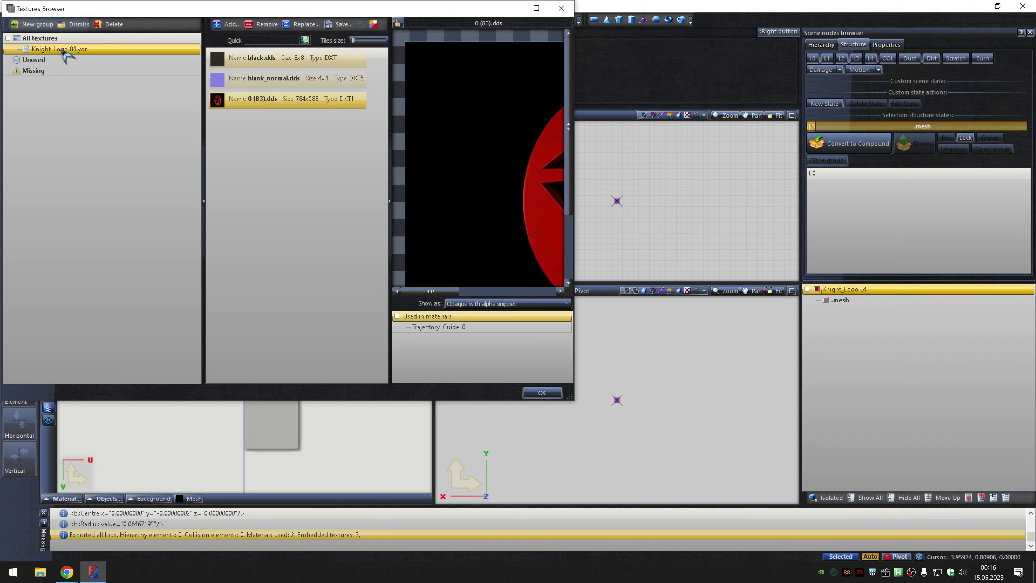
pyautogui.click(304, 24)
pyautogui.doubleClick(249, 197)
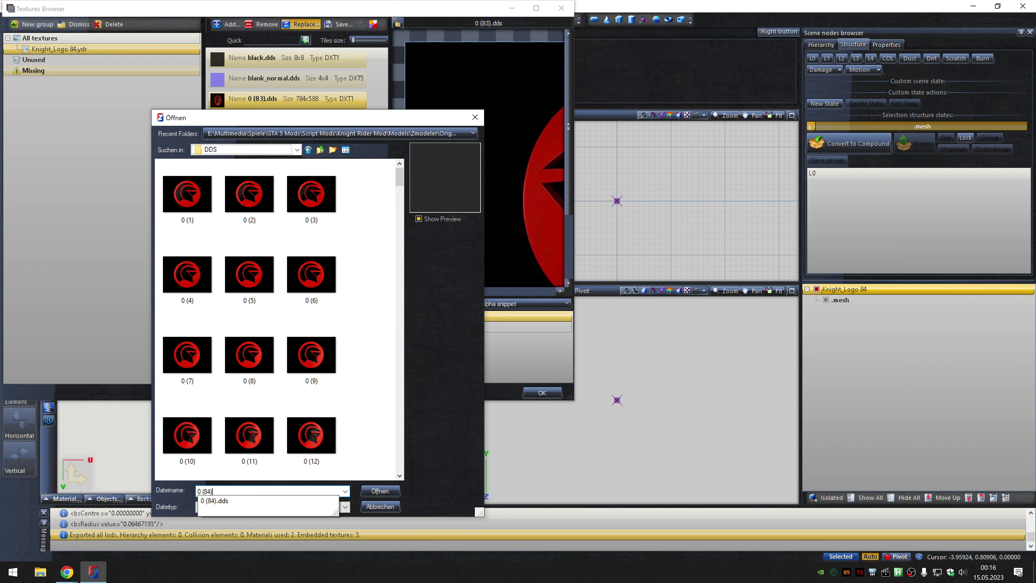
pyautogui.click(543, 392)
# Export the Knight_Logo 84 node through Multiple Export with the ydr extension.
pyautogui.click(181, 20)
pyautogui.click(204, 47)
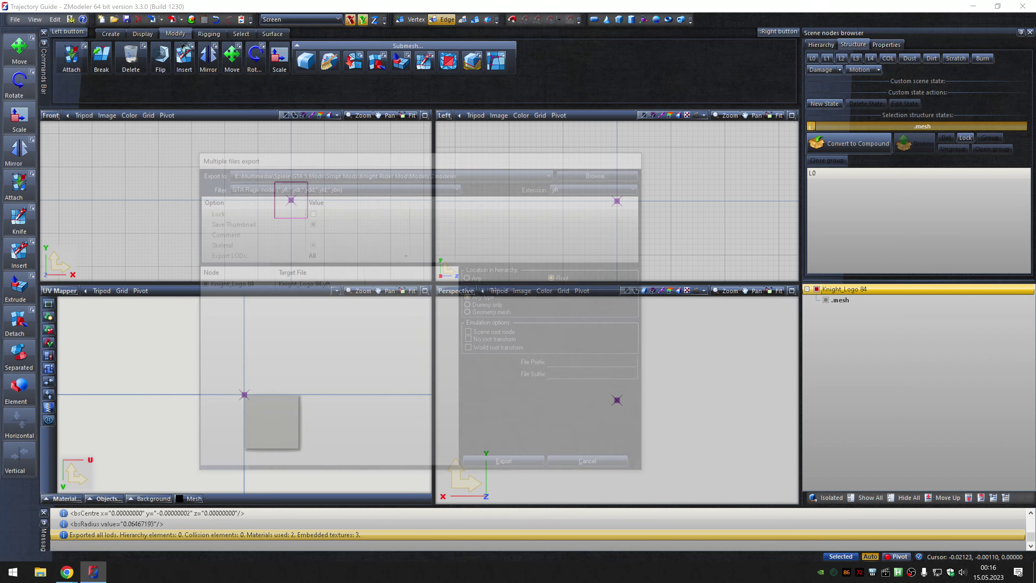
pyautogui.click(603, 188)
pyautogui.click(594, 204)
pyautogui.click(511, 469)
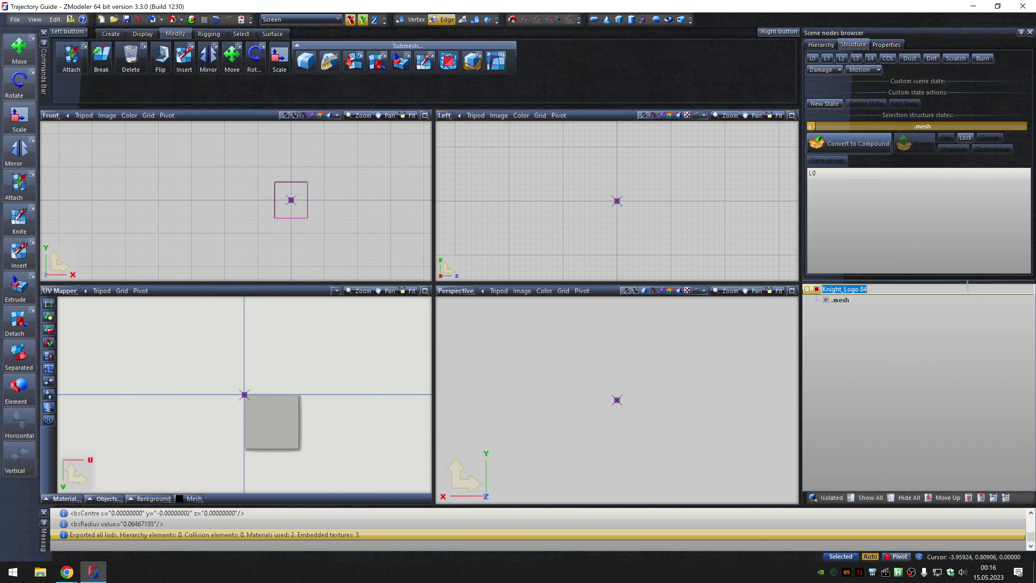
# Rename the root node Knight_Logo 85 and its texture group Knight_Logo 85.ydr, replacing the logo texture with 0 (85).dds.
pyautogui.click(866, 288)
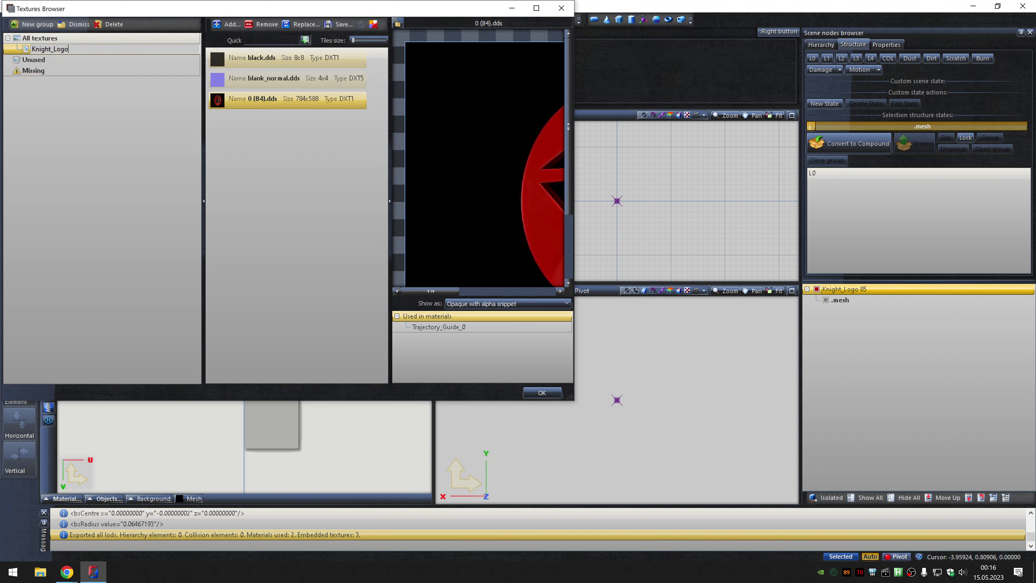
pyautogui.click(304, 25)
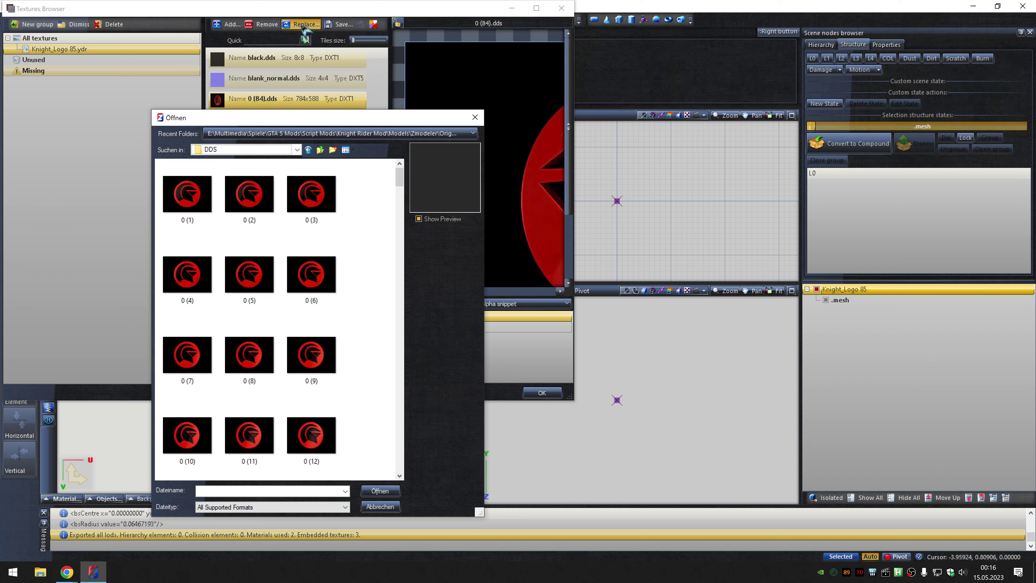
pyautogui.doubleClick(185, 196)
pyautogui.click(543, 393)
# Export the Knight_Logo 85 node through Multiple Export with the ydr extension.
pyautogui.click(162, 19)
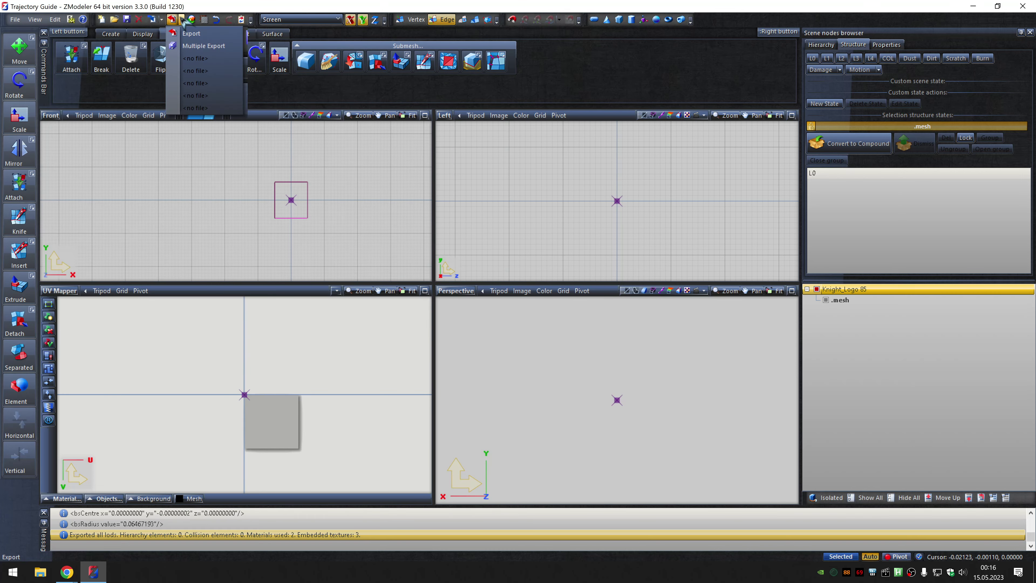
pyautogui.click(204, 49)
pyautogui.click(603, 188)
pyautogui.click(594, 206)
pyautogui.click(511, 469)
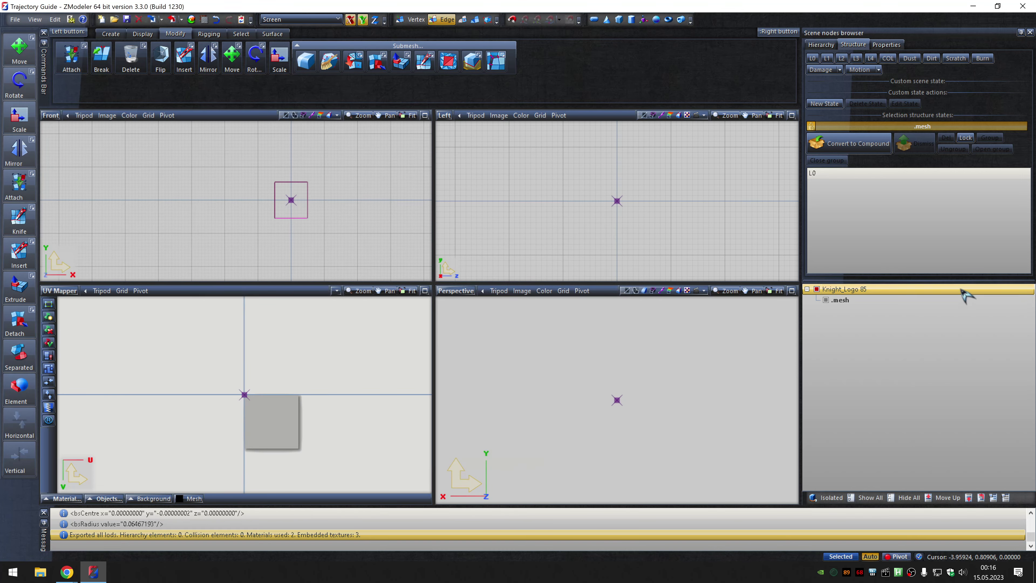
# Rename the root node Knight_Logo 86 and its texture group Knight_Logo 86.ydr, replacing the logo texture with 0 (86).dds.
pyautogui.click(204, 19)
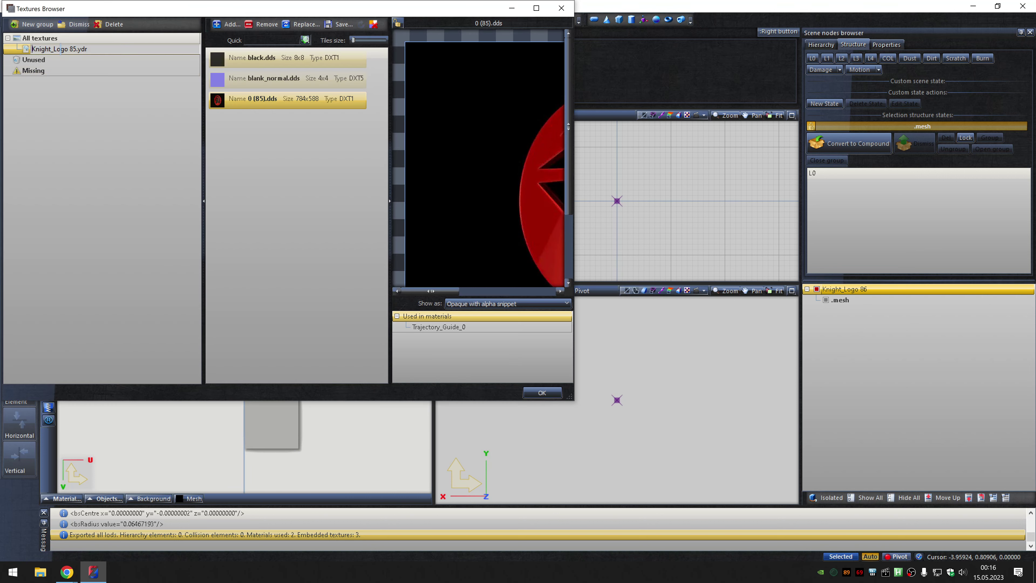
pyautogui.click(303, 26)
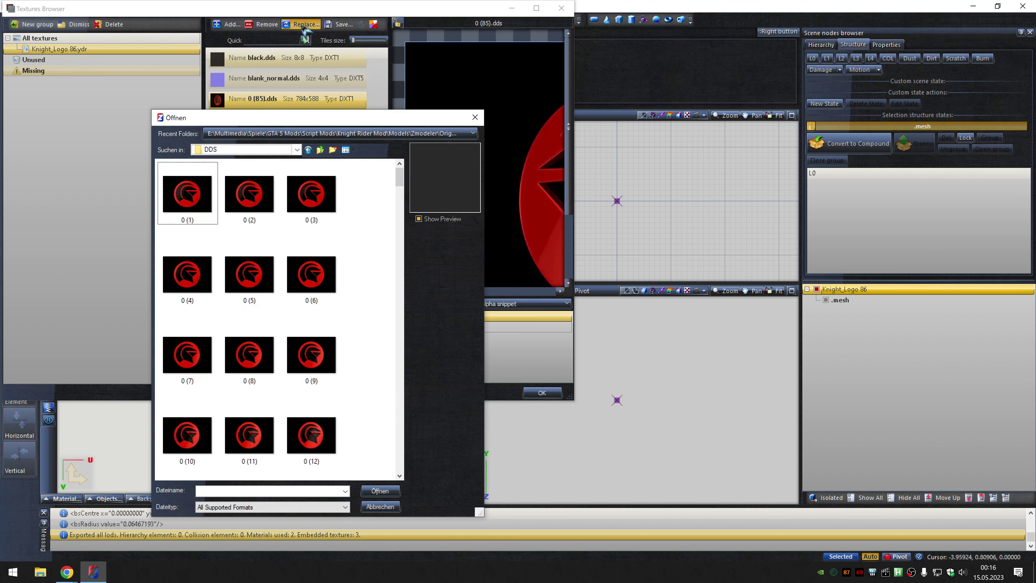
pyautogui.press('Escape')
pyautogui.click(542, 393)
# Export the Knight_Logo 86 node through Multiple Export with the ydr extension.
pyautogui.click(181, 19)
pyautogui.click(204, 45)
pyautogui.click(593, 194)
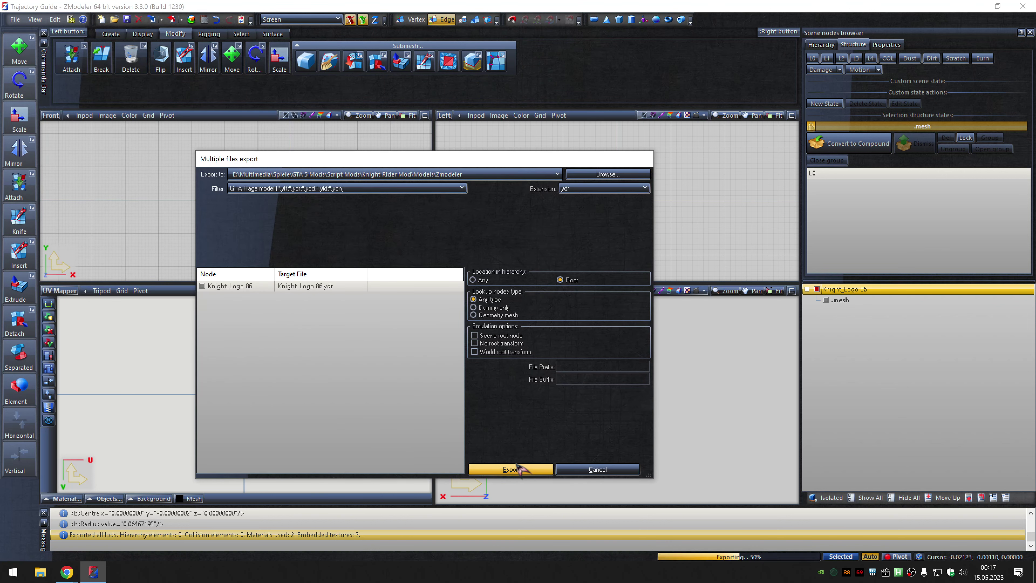
pyautogui.click(510, 466)
# Rename the root node Knight_Logo 87 and its texture group Knight_Logo 87.ydr, replacing the logo texture with 0 (87).dds.
pyautogui.doubleClick(968, 288)
pyautogui.click(204, 19)
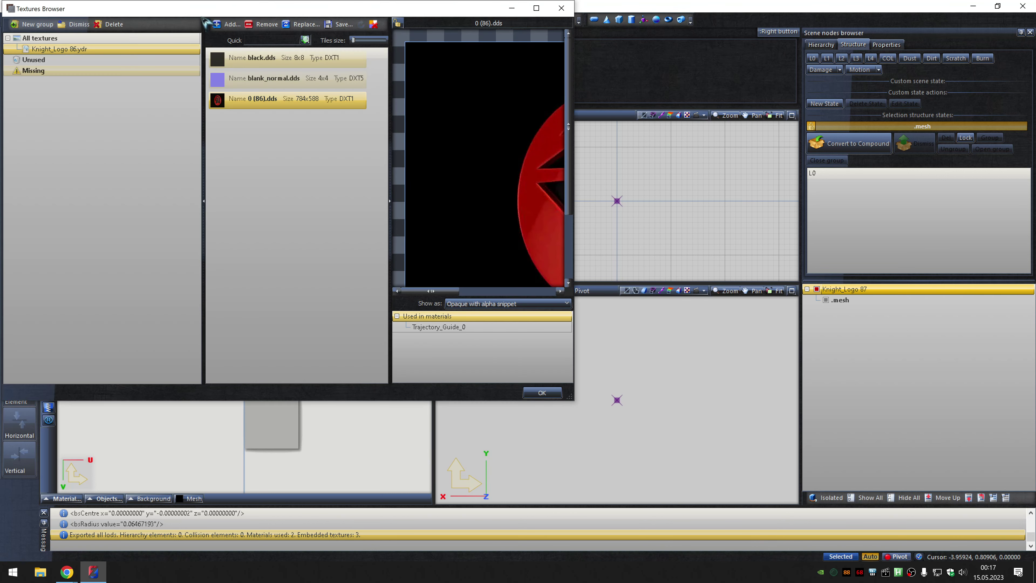
pyautogui.click(303, 25)
pyautogui.press('Escape')
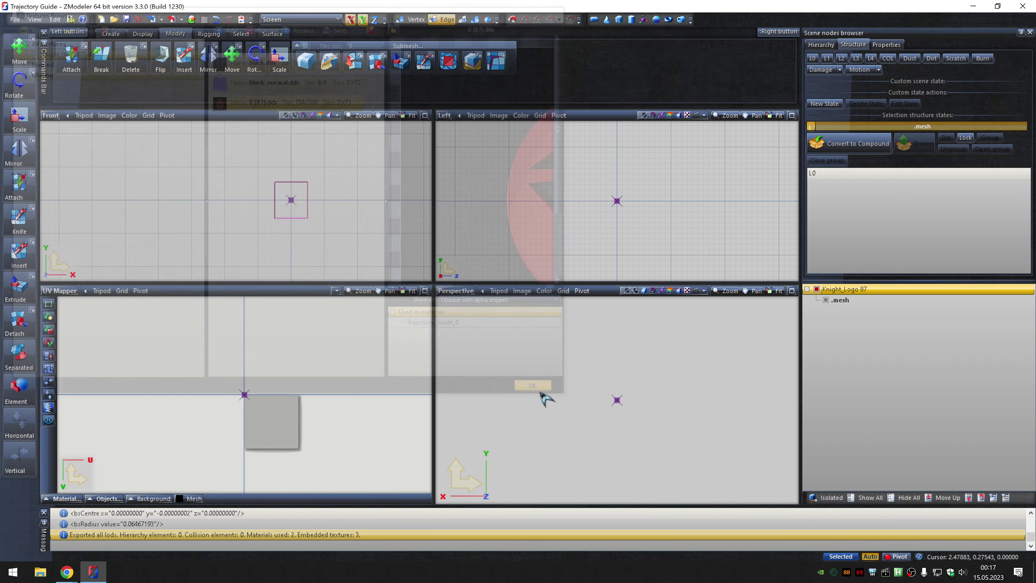
pyautogui.click(542, 392)
# Export the Knight_Logo 87 node through Multiple Export with the ydr extension.
pyautogui.click(181, 19)
pyautogui.click(195, 46)
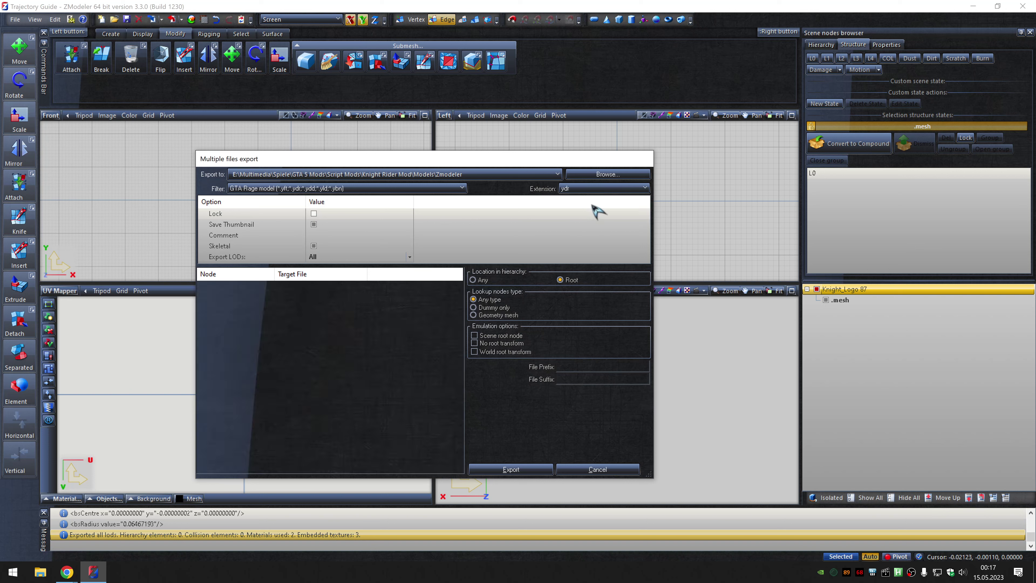
pyautogui.click(518, 462)
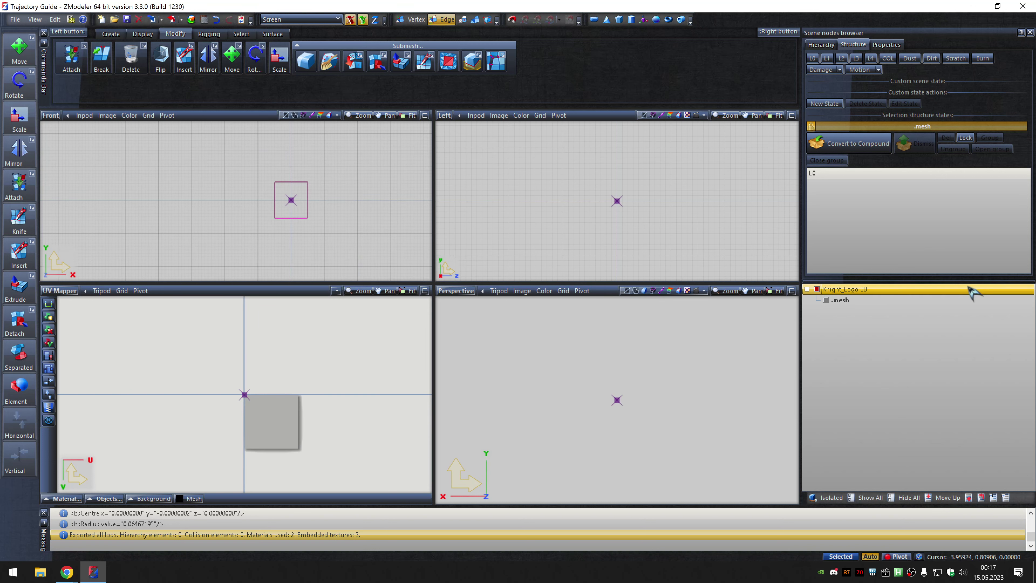
# Rename the root node Knight_Logo 88 and its texture group Knight_Logo 88.ydr, replacing the logo texture with 0 (88).dds.
pyautogui.click(204, 19)
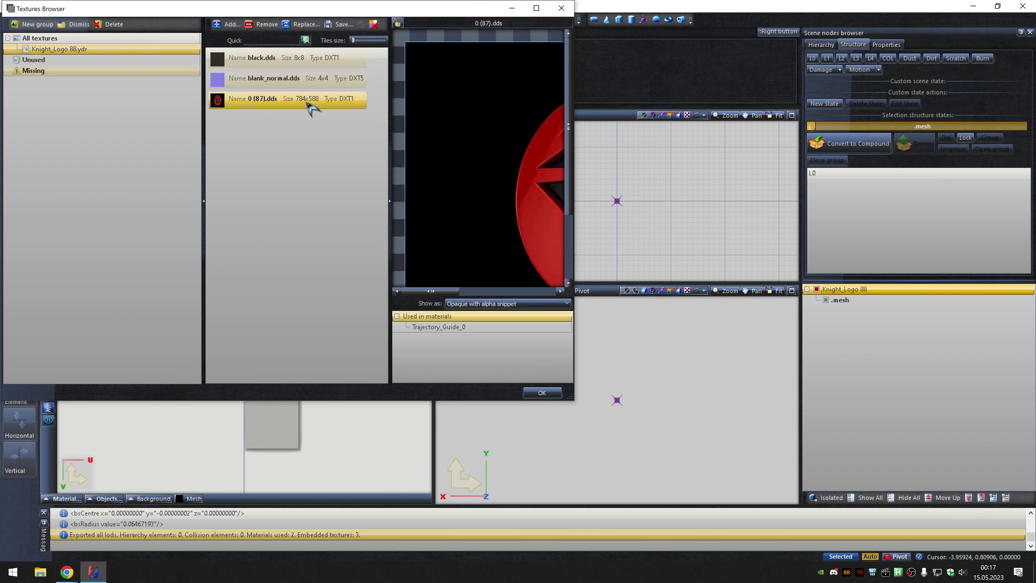
pyautogui.click(304, 24)
pyautogui.press('Escape')
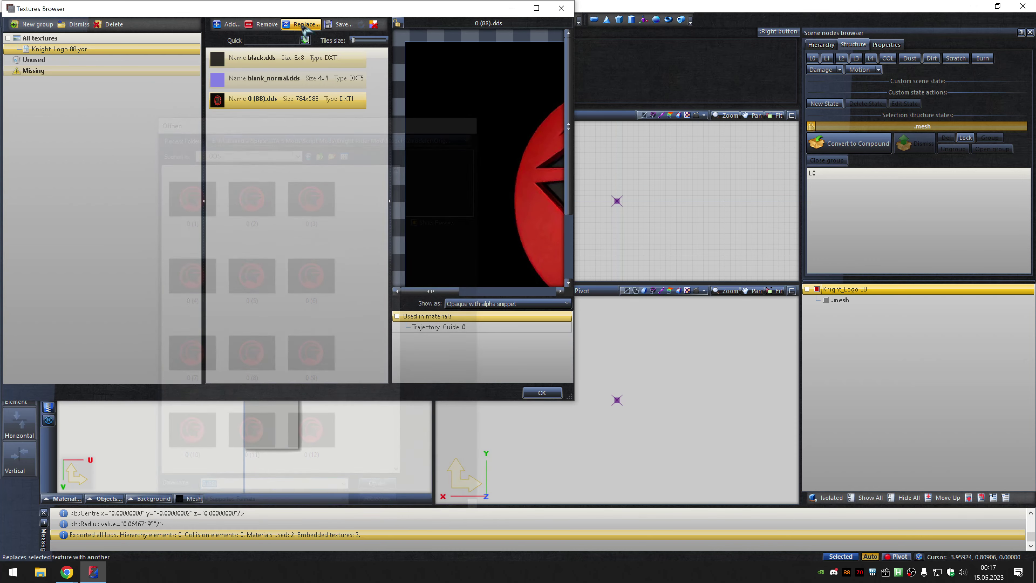
pyautogui.click(540, 392)
# Export the Knight_Logo 88 node through Multiple Export with the ydr extension.
pyautogui.click(181, 20)
pyautogui.click(204, 53)
pyautogui.click(594, 192)
pyautogui.click(594, 206)
pyautogui.click(508, 464)
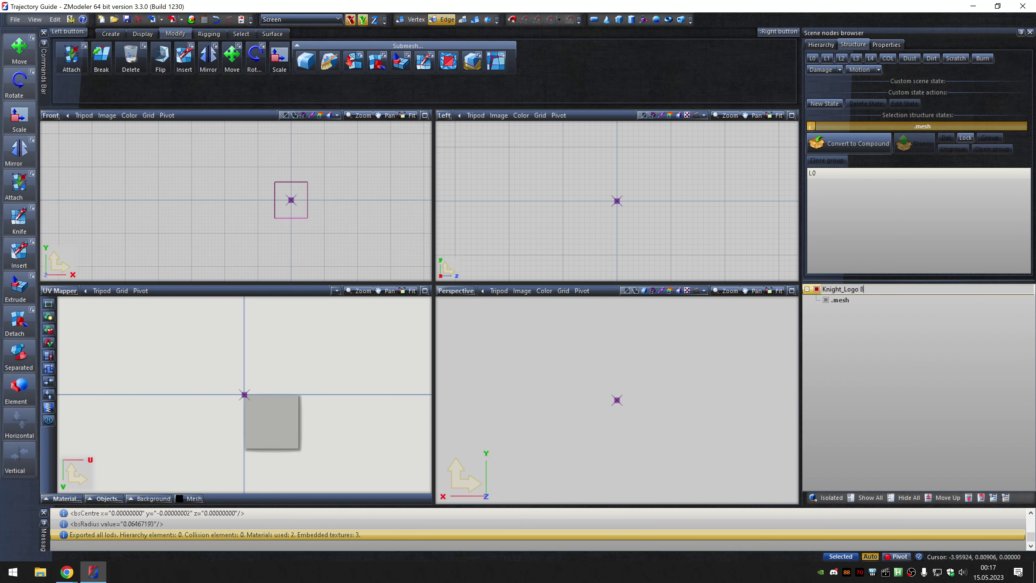
# Rename the root node Knight_Logo 89 and its texture group Knight_Logo 89.ydr, replacing the logo texture with 0 (89).dds.
pyautogui.hotkey('ctrl', 't')
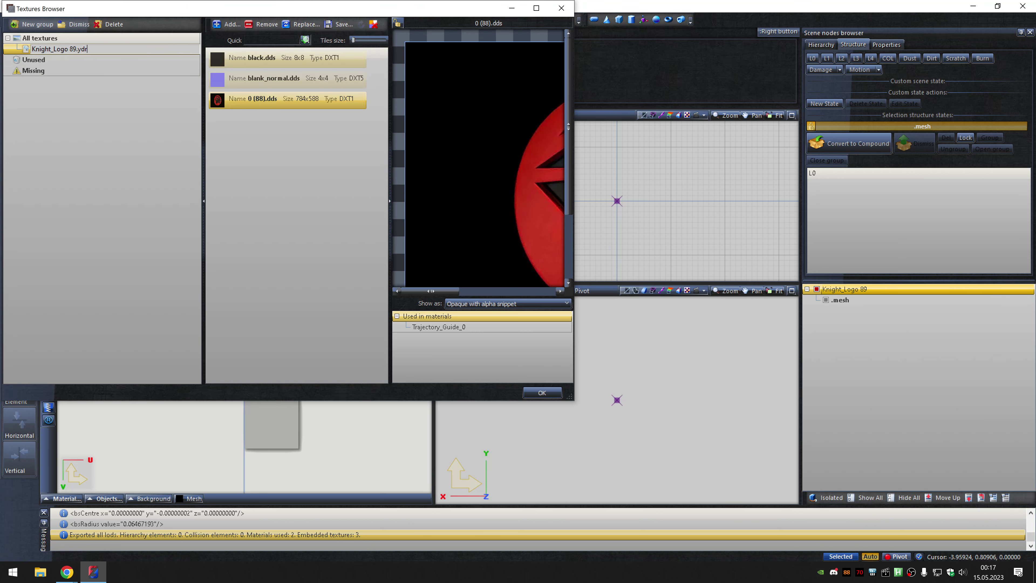
pyautogui.click(306, 24)
pyautogui.write('0 (89)')
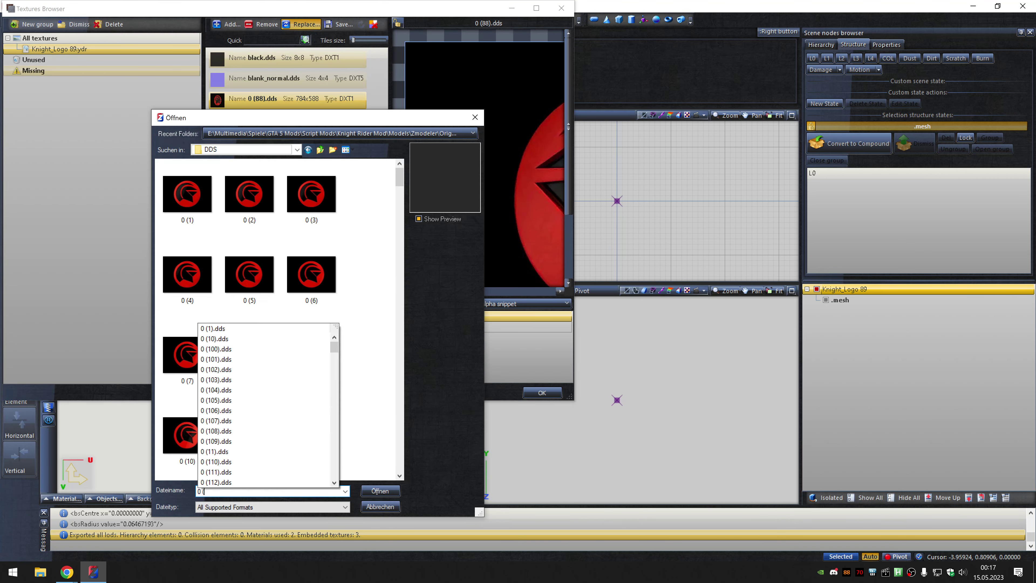
pyautogui.press('Return')
pyautogui.click(541, 393)
# Export the Knight_Logo 89 node through Multiple Export with the ydr extension.
pyautogui.click(181, 20)
pyautogui.click(200, 30)
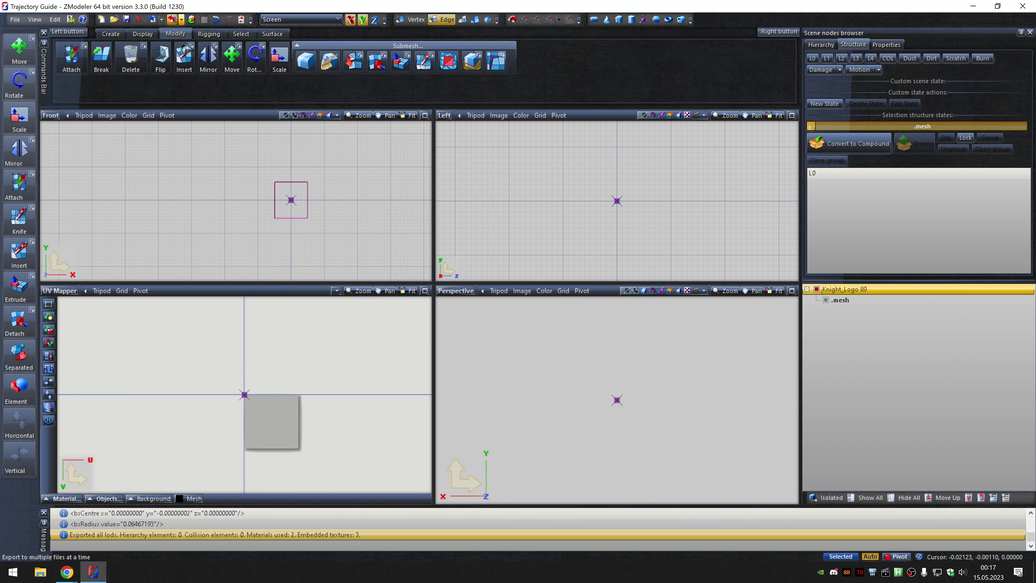
pyautogui.click(518, 466)
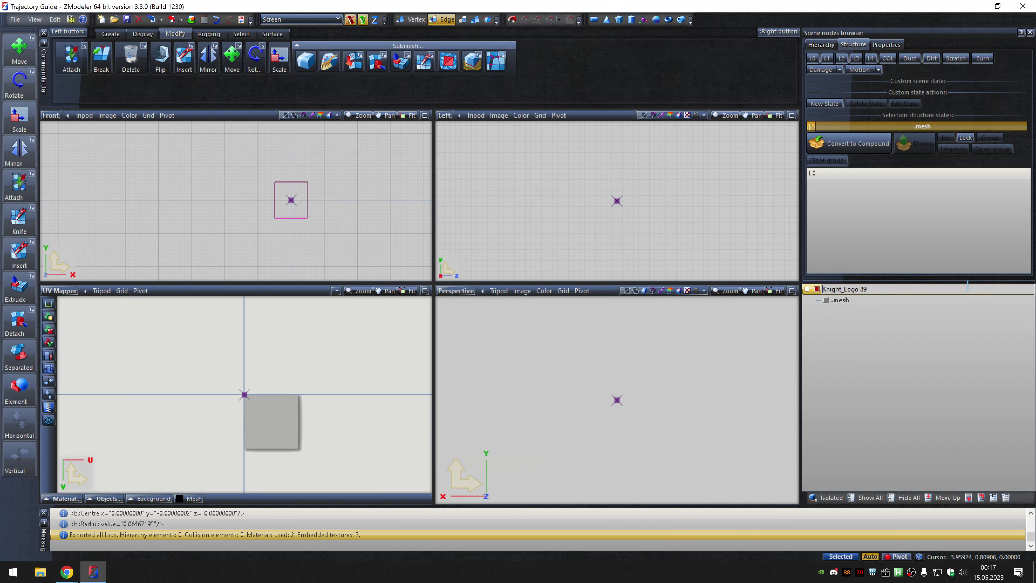
# Rename the root node Knight_Logo 90 and its texture group Knight_Logo 90.ydr, replacing the logo texture with 0 (90).dds.
pyautogui.write('0')
pyautogui.press('Return')
pyautogui.hotkey('ctrl', 't')
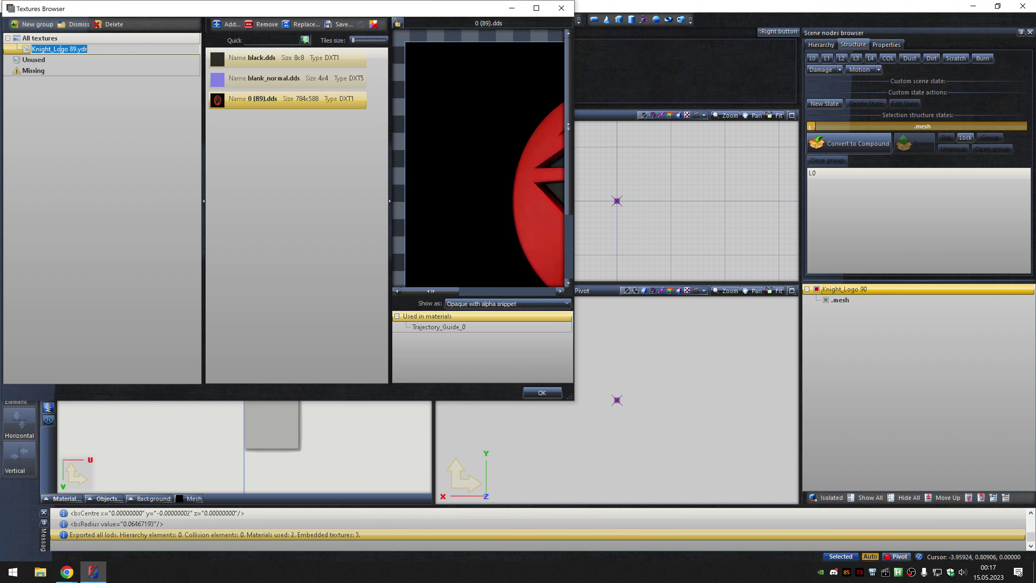
pyautogui.click(303, 24)
pyautogui.write('0 (90)')
pyautogui.press('Return')
pyautogui.press('Return')
# Export the Knight_Logo 90 node through Multiple Export with the ydr extension.
pyautogui.click(181, 19)
pyautogui.click(196, 61)
pyautogui.click(595, 183)
pyautogui.click(598, 201)
pyautogui.click(520, 465)
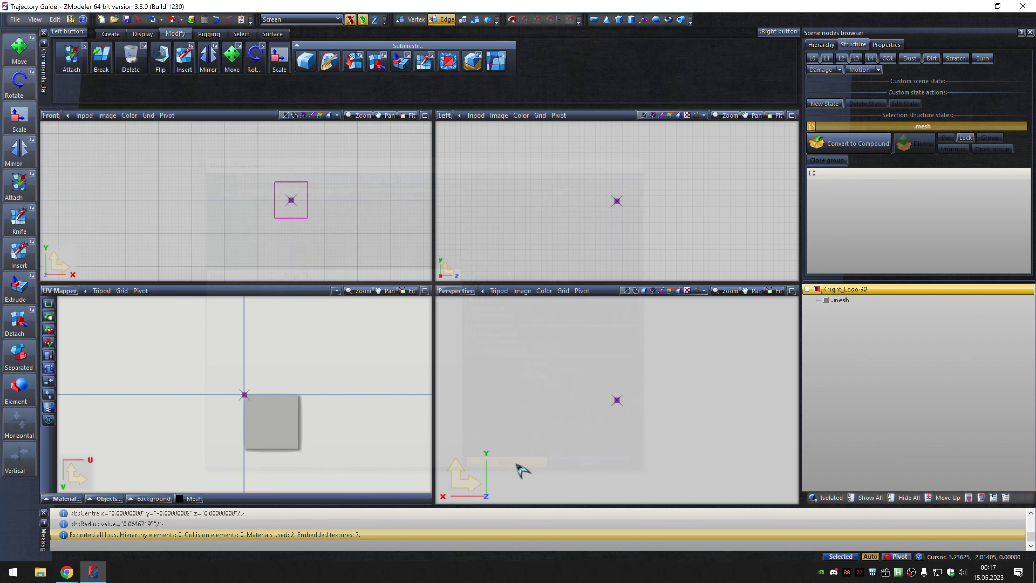
# Rename the root node Knight_Logo 91 and its texture group Knight_Logo 91.ydr, replacing the logo texture with 0 (91).dds.
pyautogui.click(204, 19)
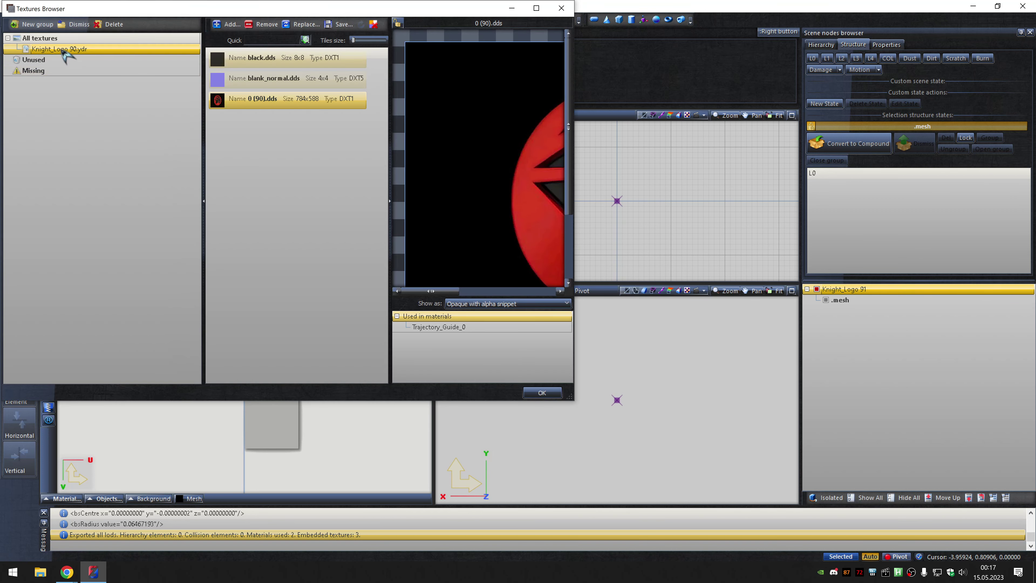
pyautogui.click(304, 24)
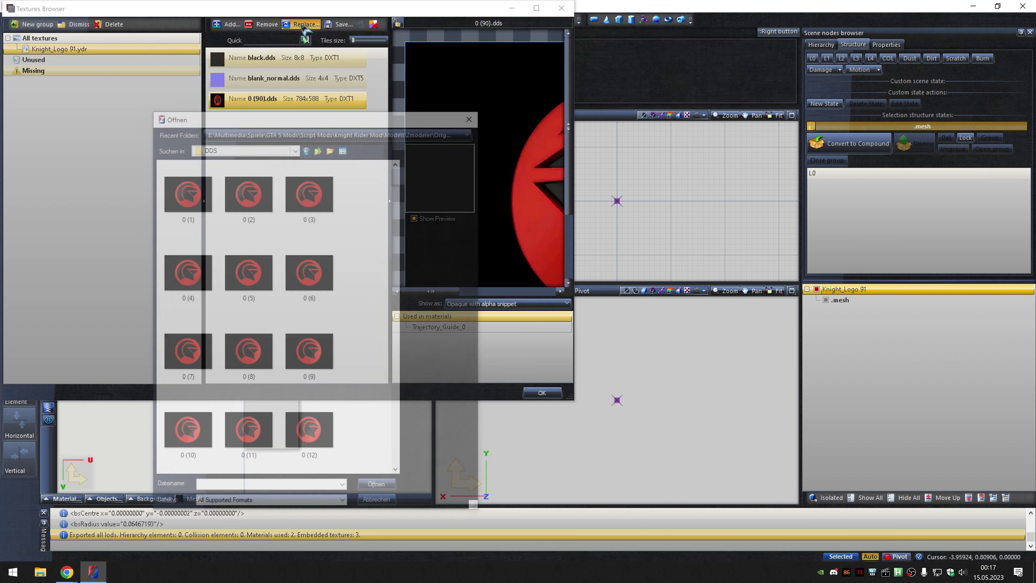
pyautogui.write('0 (91)')
pyautogui.press('Return')
pyautogui.click(541, 391)
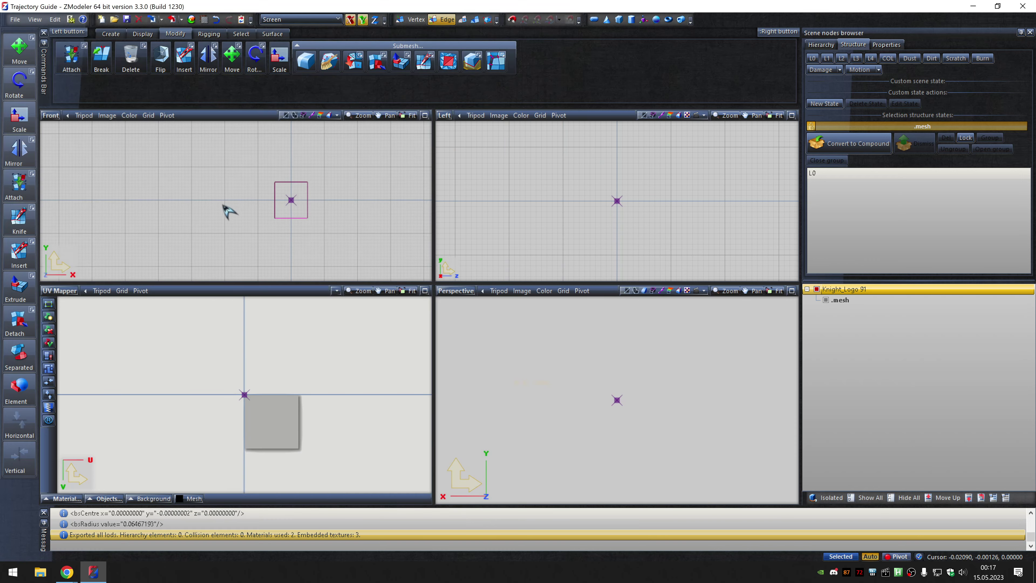
# Export the Knight_Logo 91 node through Multiple Export with the ydr extension.
pyautogui.click(183, 21)
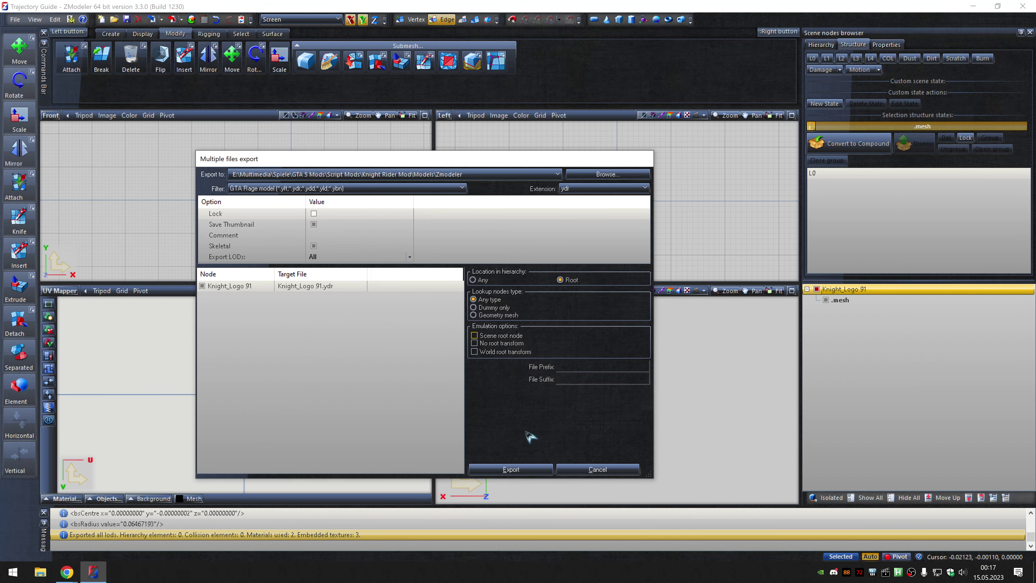
pyautogui.click(522, 469)
# Rename the root node Knight_Logo 92 and its texture group Knight_Logo 92.ydr, replacing the logo texture with 0 (92).dds.
pyautogui.click(968, 288)
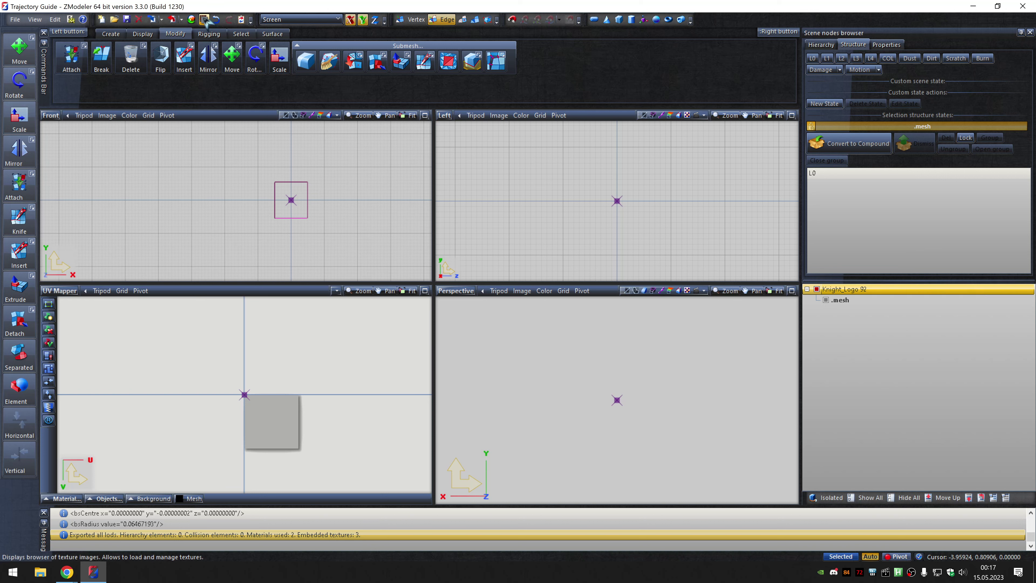
pyautogui.click(204, 20)
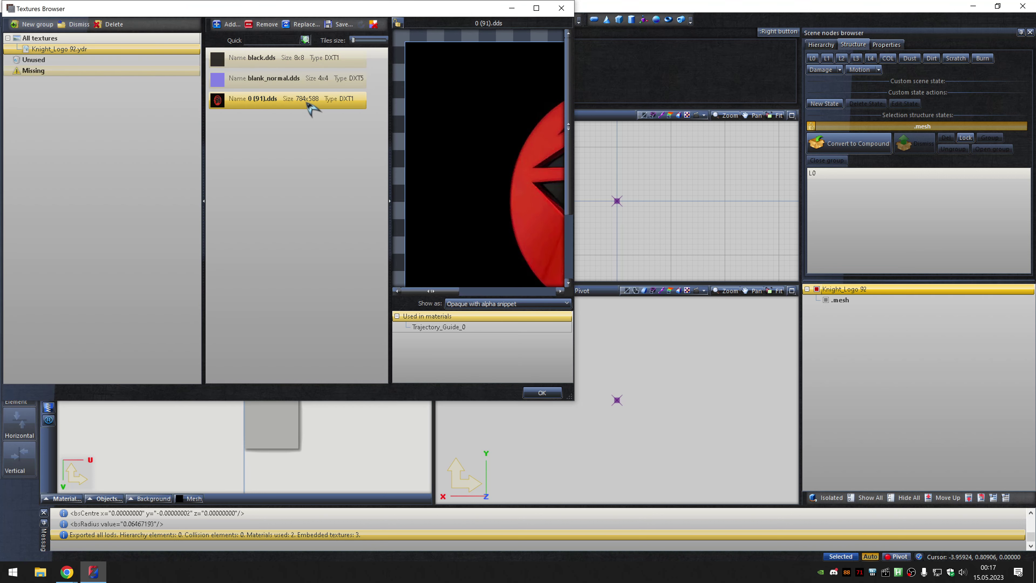
pyautogui.click(304, 24)
pyautogui.click(248, 196)
pyautogui.click(404, 492)
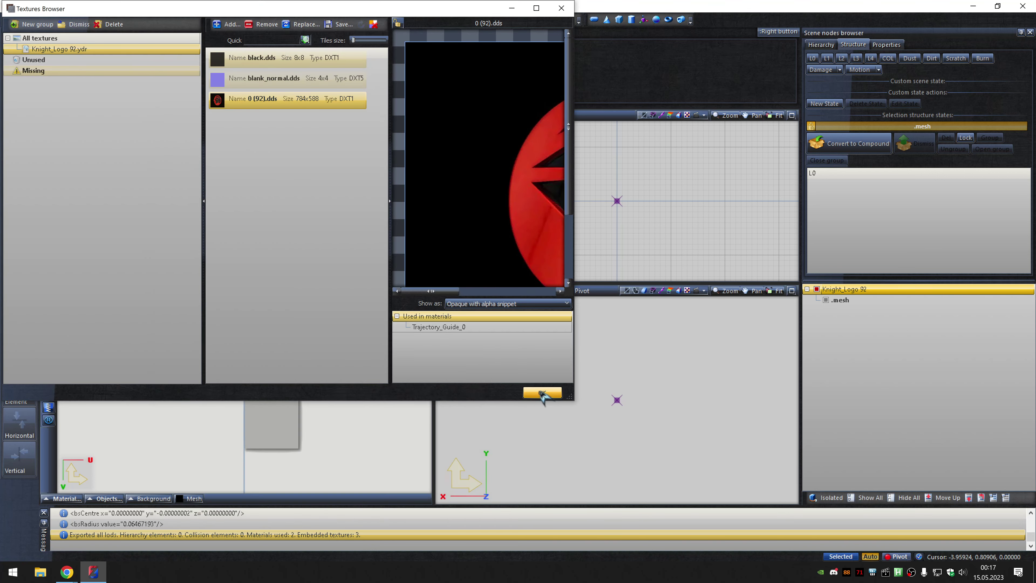
pyautogui.click(543, 393)
# Export the Knight_Logo 92 node through Multiple Export with the ydr extension.
pyautogui.click(181, 20)
pyautogui.click(204, 48)
pyautogui.click(602, 188)
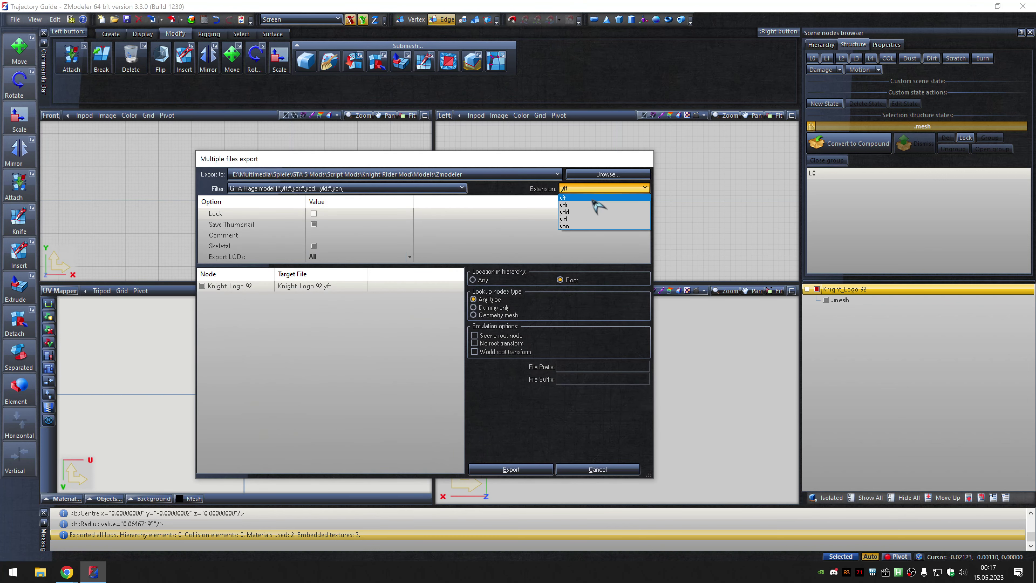
pyautogui.click(593, 199)
pyautogui.click(515, 469)
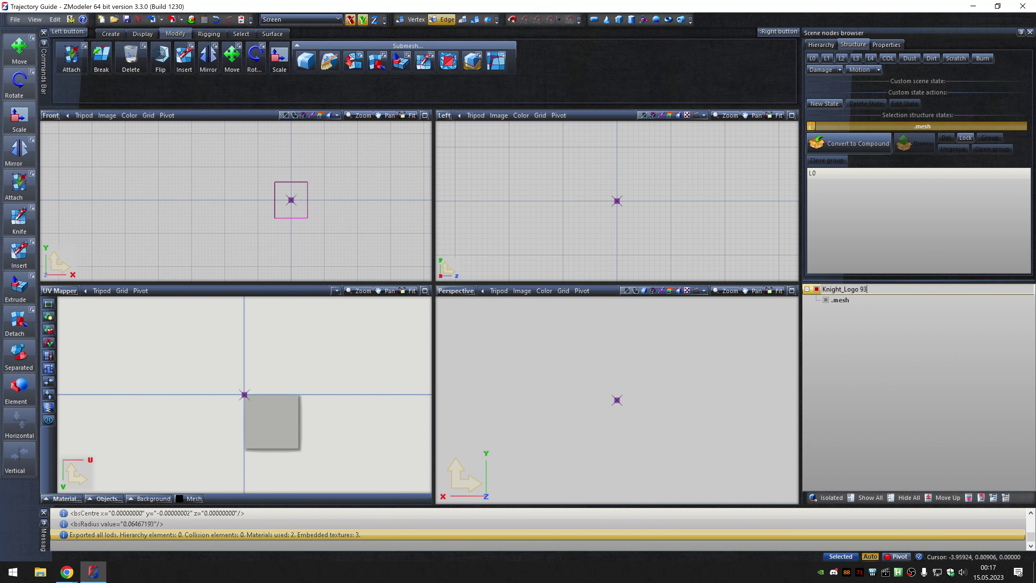
# Rename the root node Knight_Logo 93 and its texture group Knight_Logo 93.ydr, replacing the logo texture with 0 (93).dds.
pyautogui.press('Return')
pyautogui.click(204, 19)
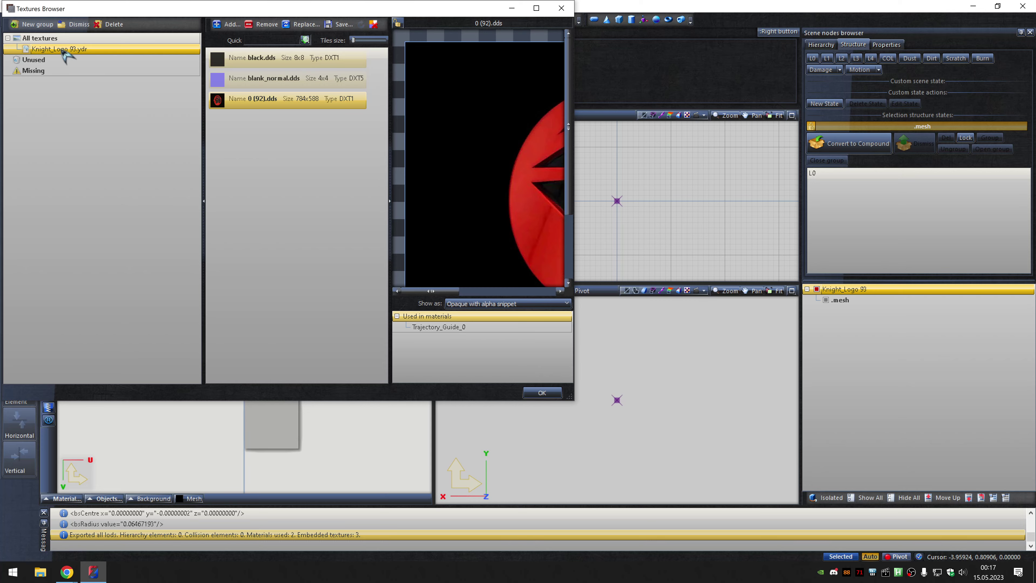
pyautogui.doubleClick(312, 100)
pyautogui.write('0 (93)')
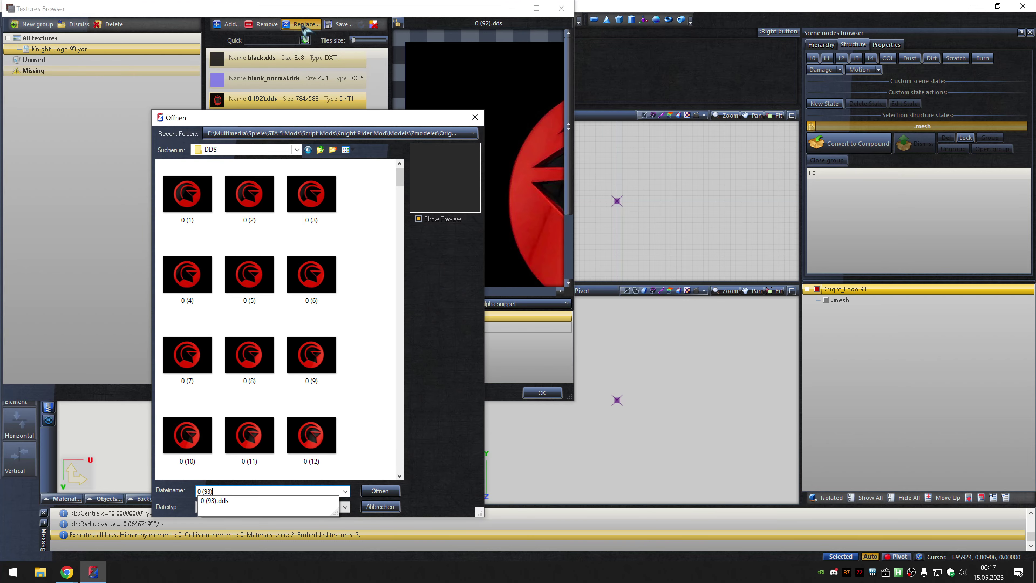
pyautogui.press('Return')
pyautogui.click(542, 393)
# Export the Knight_Logo 93 node through Multiple Export with the ydr extension.
pyautogui.click(162, 19)
pyautogui.click(204, 49)
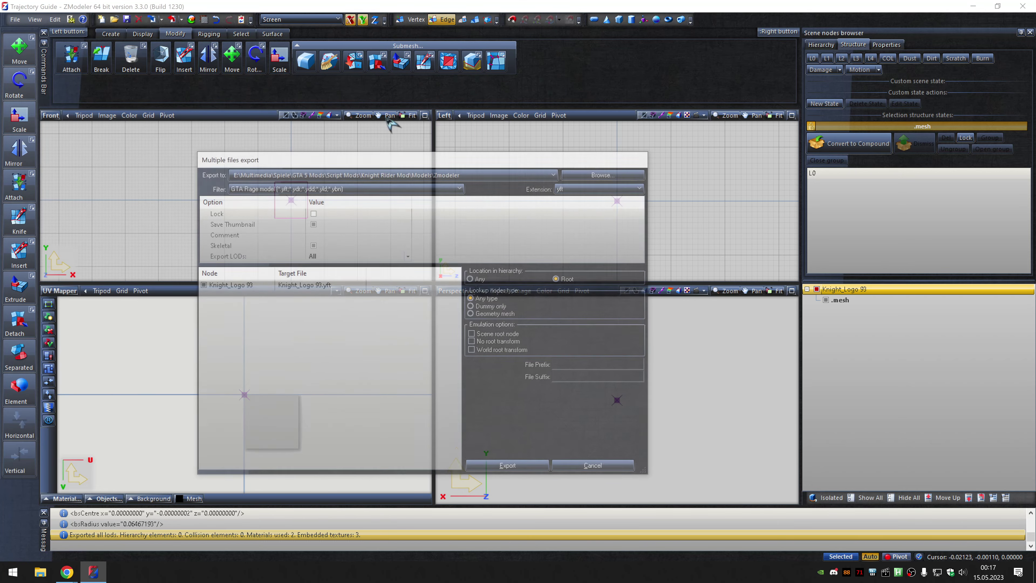
pyautogui.click(603, 188)
pyautogui.click(592, 205)
pyautogui.click(513, 468)
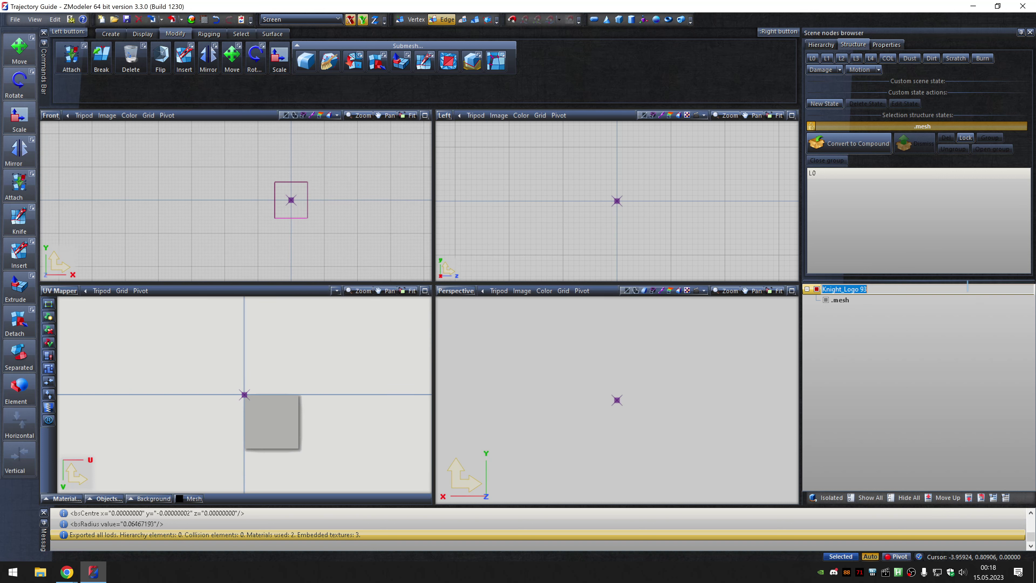
# Rename the root node Knight_Logo 94 and its texture group Knight_Logo 94.ydr, replacing the logo texture with 0 (94).dds.
pyautogui.click(204, 19)
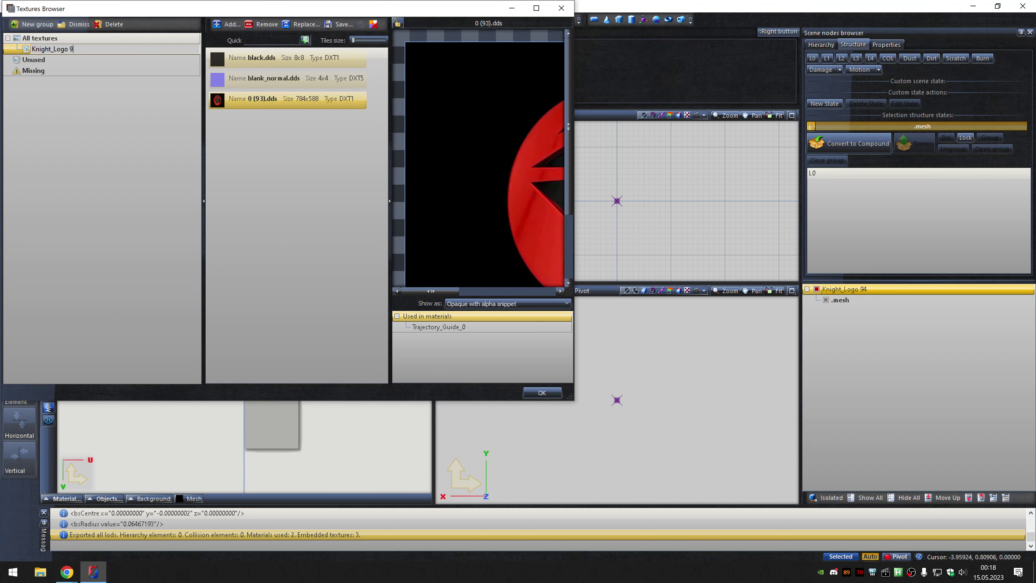
pyautogui.click(303, 24)
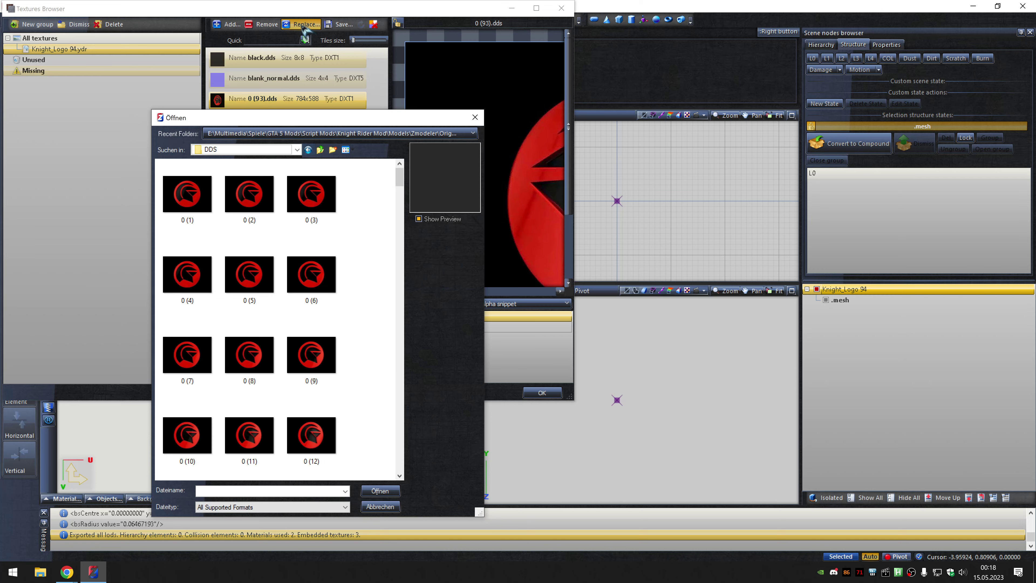
pyautogui.click(250, 363)
pyautogui.click(382, 492)
pyautogui.click(543, 392)
# Export the Knight_Logo 94 node through Multiple Export with the ydr extension.
pyautogui.click(172, 19)
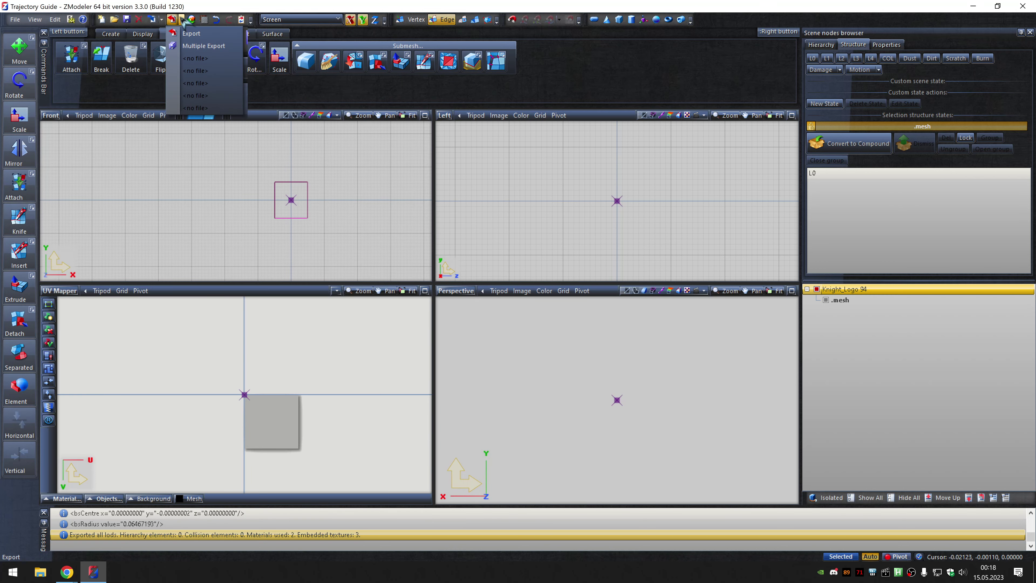
pyautogui.click(192, 39)
pyautogui.click(603, 188)
pyautogui.click(592, 205)
pyautogui.click(514, 469)
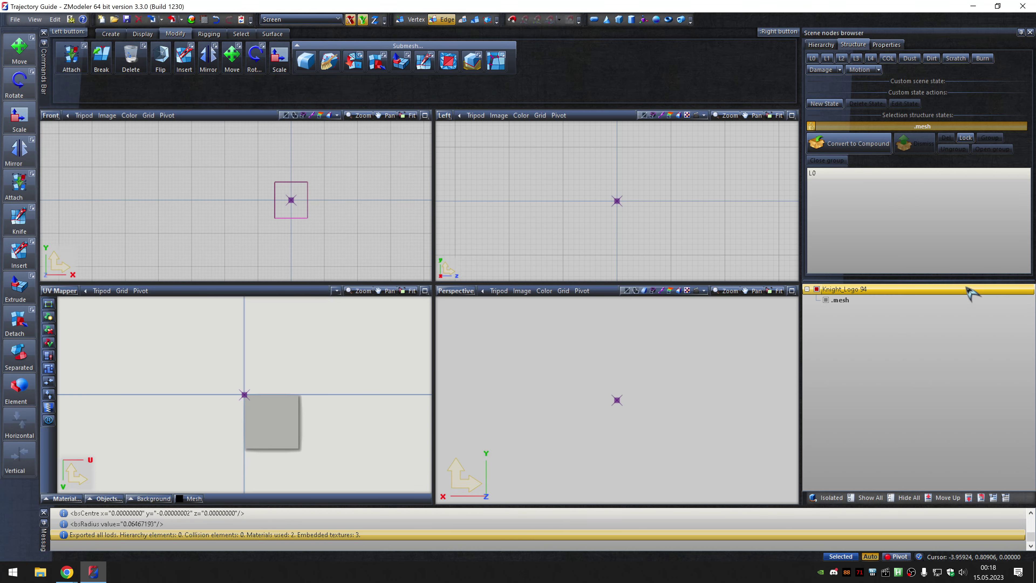
# Rename the root node Knight_Logo 95 and its texture group Knight_Logo 95.ydr, replacing the logo texture with 0 (95).dds.
pyautogui.click(203, 19)
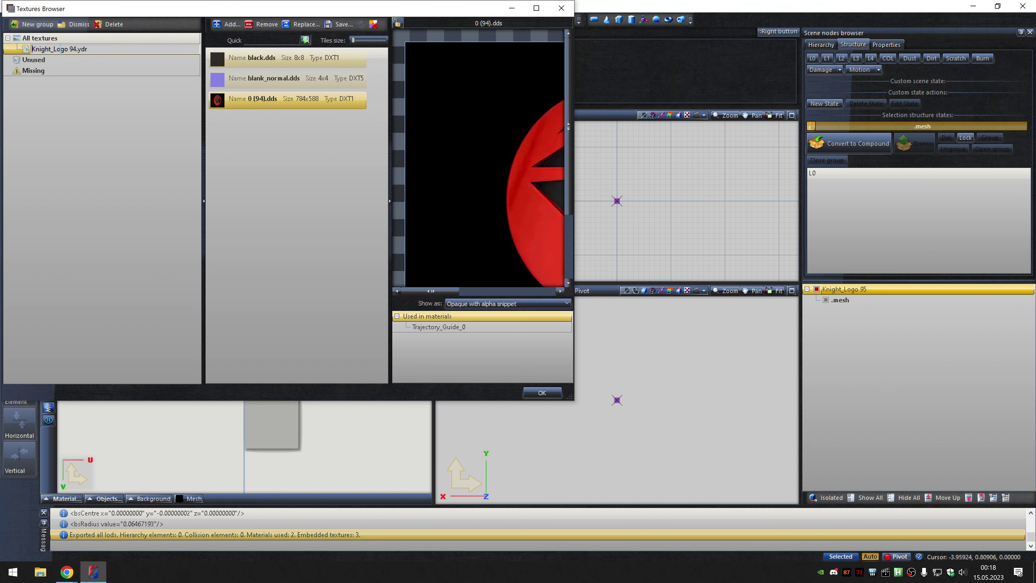
pyautogui.click(305, 25)
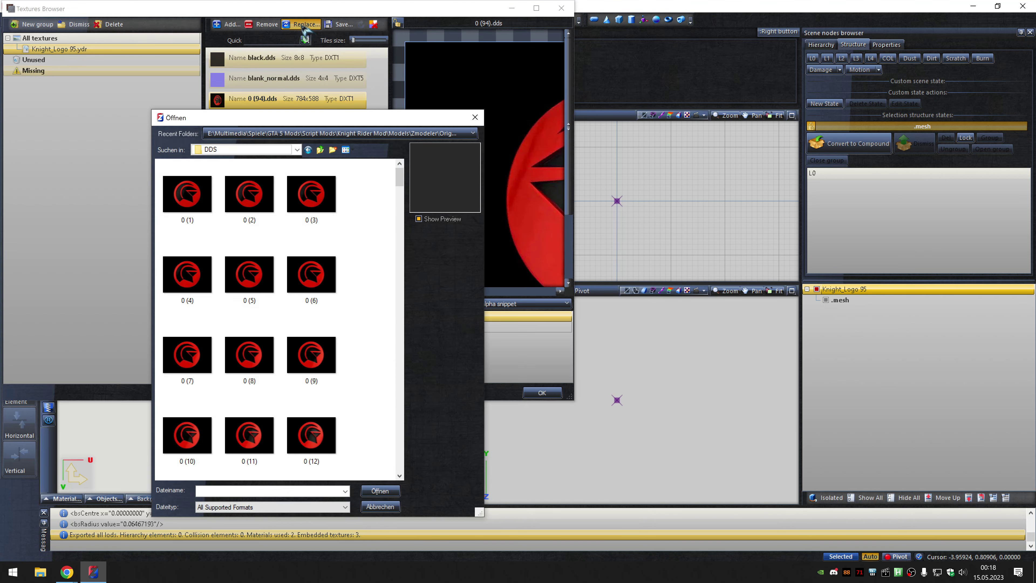
pyautogui.press('Escape')
pyautogui.click(542, 392)
# Export the Knight_Logo 95 node through Multiple Export with the ydr extension.
pyautogui.click(180, 19)
pyautogui.click(200, 45)
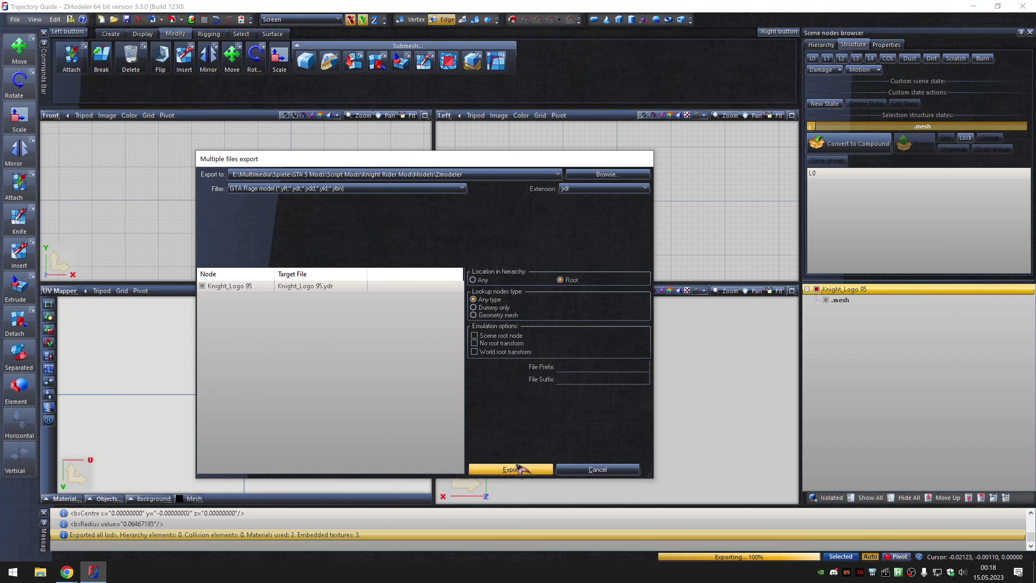
pyautogui.click(510, 464)
# Rename the root node Knight_Logo 96 and its texture group Knight_Logo 96.ydr, replacing the logo texture with 0 (96).dds.
pyautogui.write('t_Logo 96')
pyautogui.press('Return')
pyautogui.click(204, 19)
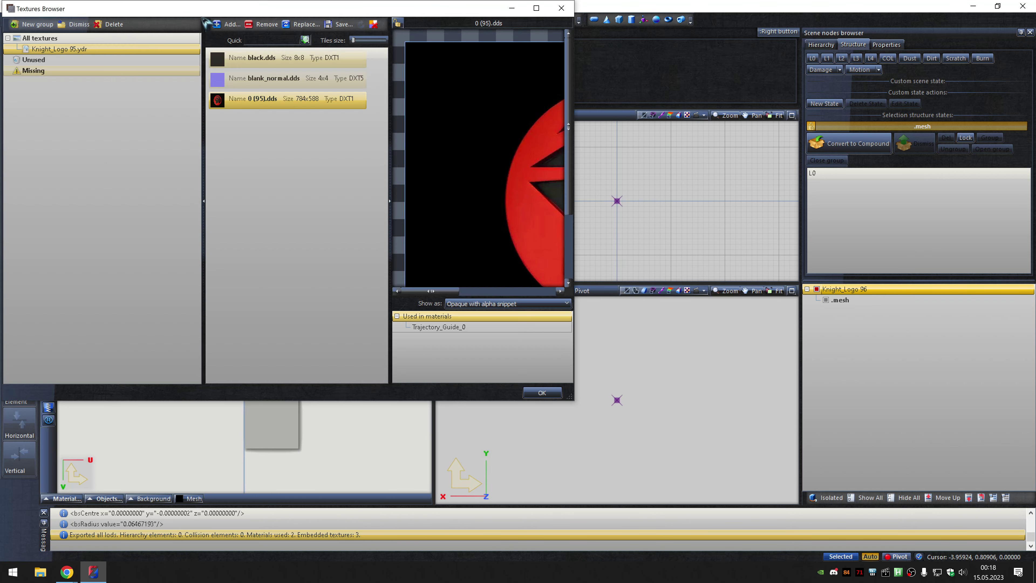
pyautogui.click(303, 25)
pyautogui.press('Escape')
pyautogui.click(541, 392)
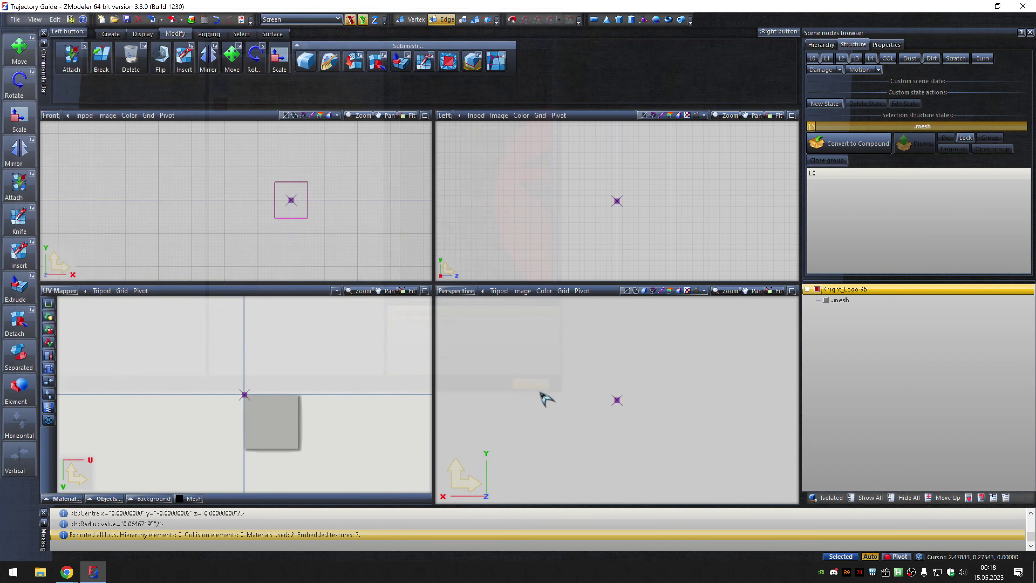
# Export the Knight_Logo 96 node through Multiple Export with the ydr extension.
pyautogui.click(181, 19)
pyautogui.click(204, 45)
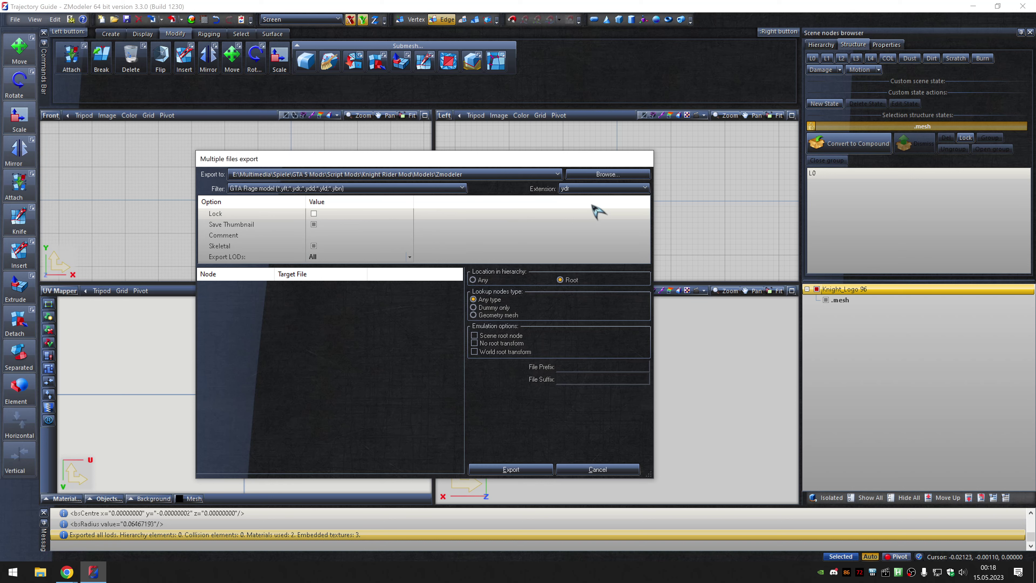
pyautogui.click(518, 469)
# Rename the root node Knight_Logo 97 and its texture group Knight_Logo 97.ydr, replacing the logo texture with 0 (97).dds.
pyautogui.write('Knight_Logo 97')
pyautogui.press('Return')
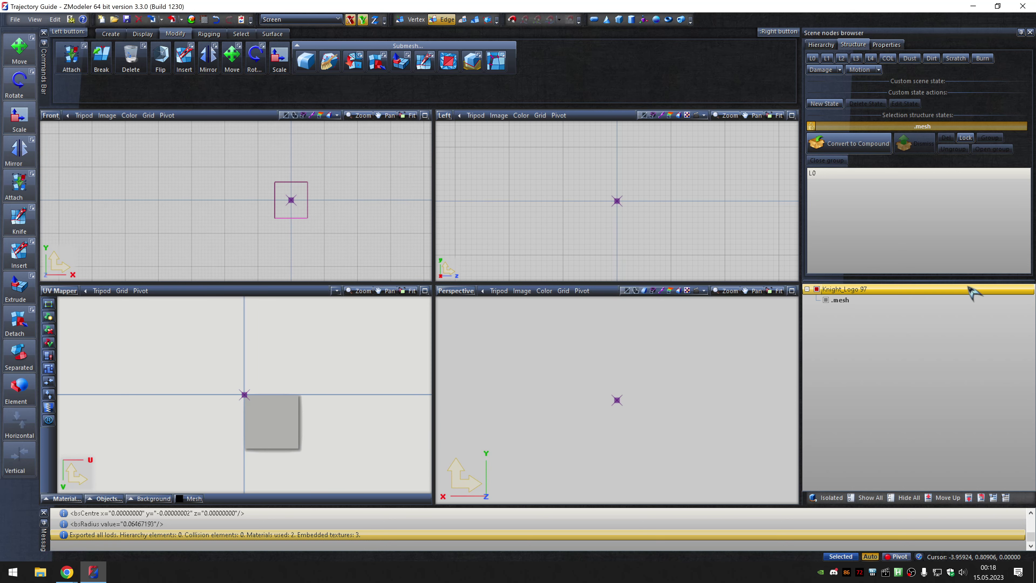
pyautogui.click(204, 19)
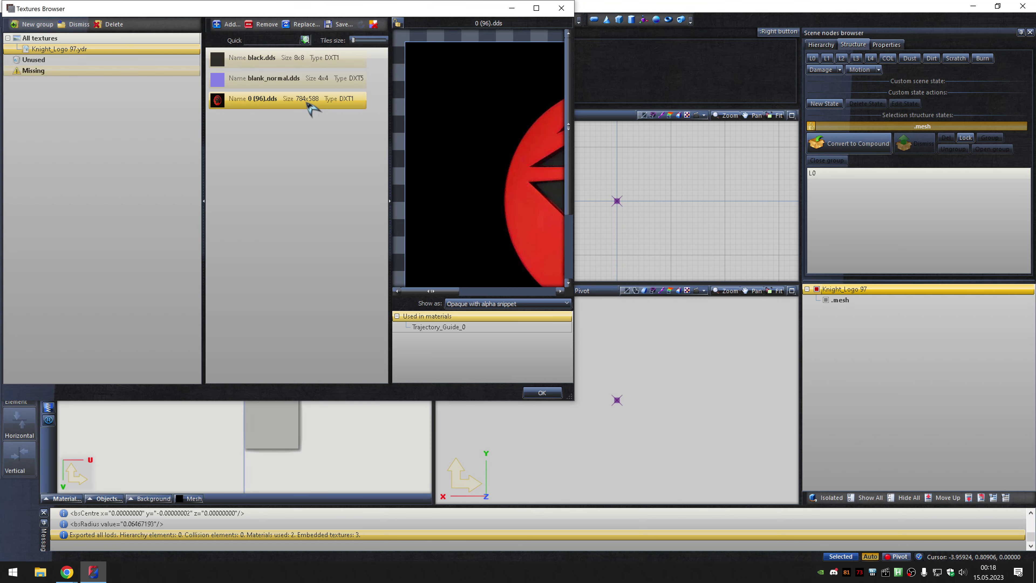
pyautogui.click(304, 25)
pyautogui.write('0')
pyautogui.press('Escape')
pyautogui.press('Escape')
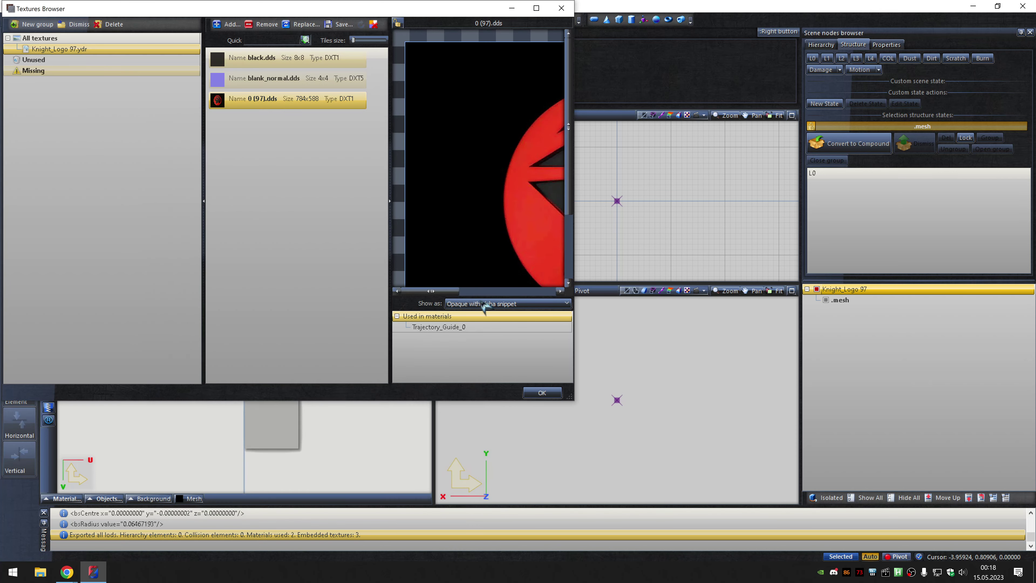
pyautogui.click(542, 392)
# Export the Knight_Logo 97 node through Multiple Export with the ydr extension.
pyautogui.click(181, 19)
pyautogui.click(196, 38)
pyautogui.click(595, 193)
pyautogui.click(596, 204)
pyautogui.click(507, 462)
# Rename the root node Knight_Logo 98 and its texture group Knight_Logo 98.ydr, replacing the logo texture with 0 (98).dds.
pyautogui.press('Return')
pyautogui.click(204, 19)
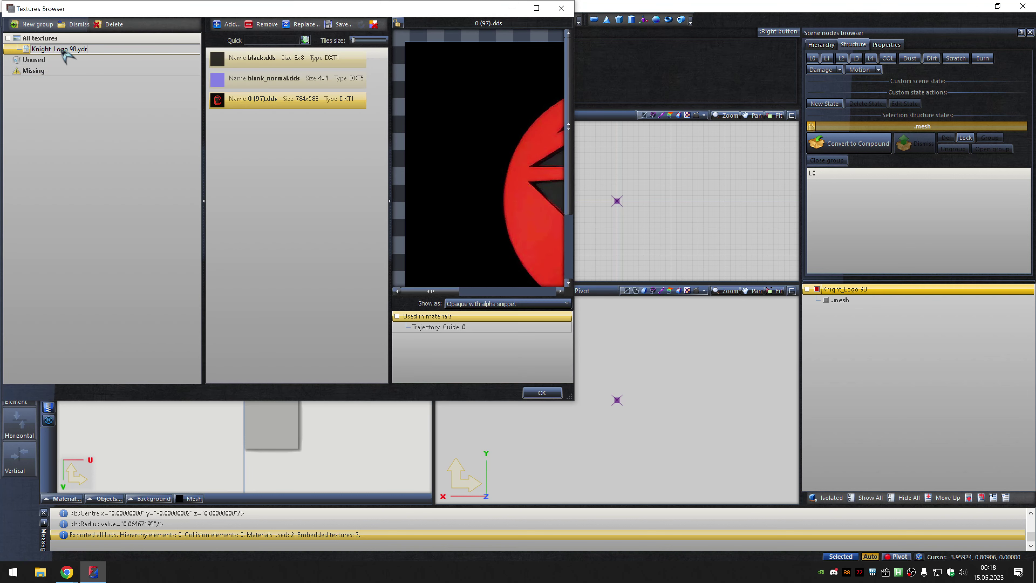
pyautogui.click(302, 25)
pyautogui.write('0 (98)')
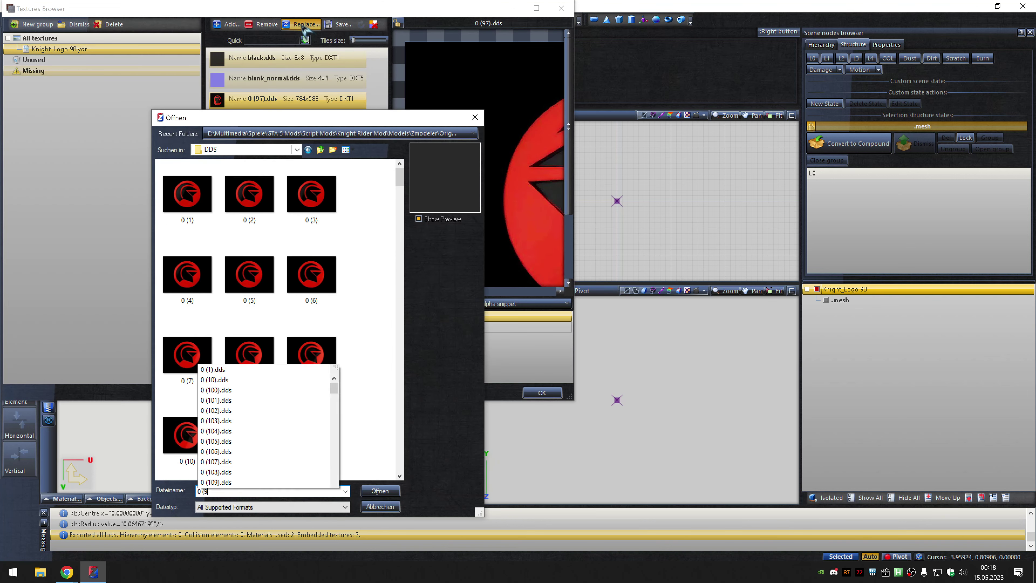
pyautogui.press('Return')
pyautogui.click(542, 393)
# Export the Knight_Logo 98 node through Multiple Export with the ydr extension.
pyautogui.click(182, 19)
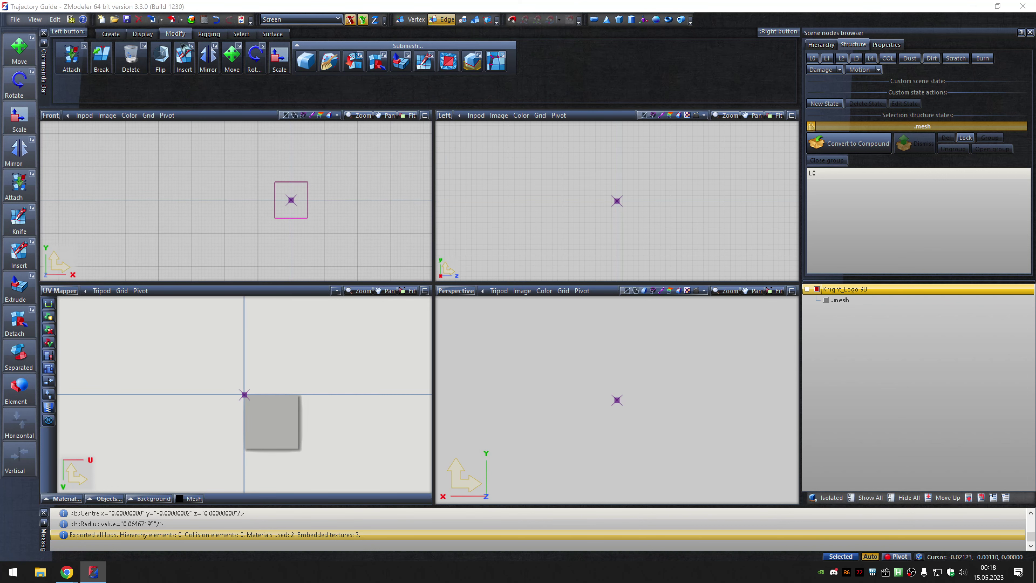
pyautogui.click(588, 193)
pyautogui.click(598, 210)
pyautogui.click(515, 464)
# Rename the root node Knight_Logo 99 and its texture group Knight_Logo 99.ydr, replacing the logo texture with 0 (99).dds.
pyautogui.click(967, 288)
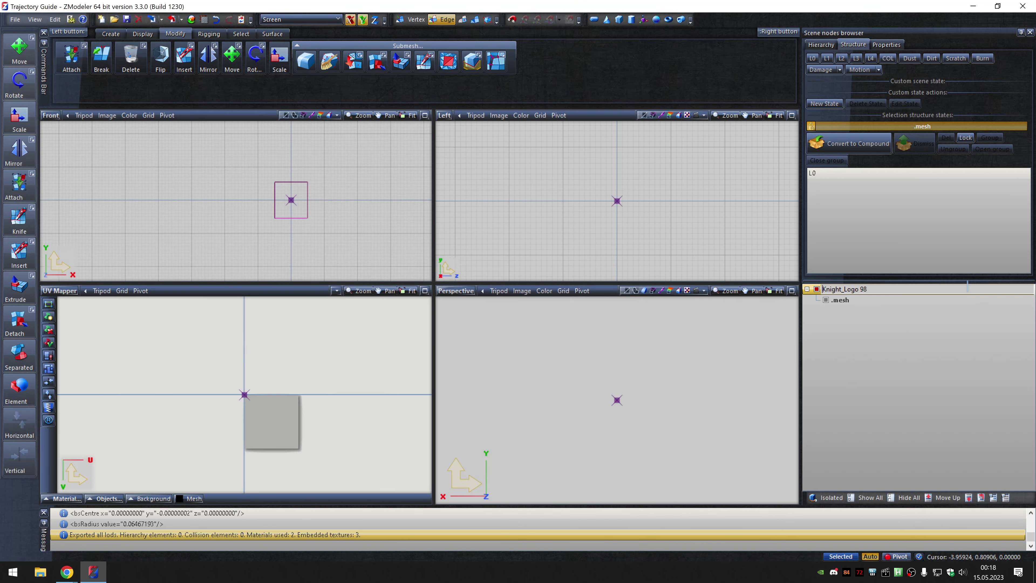
pyautogui.press('Return')
pyautogui.click(204, 19)
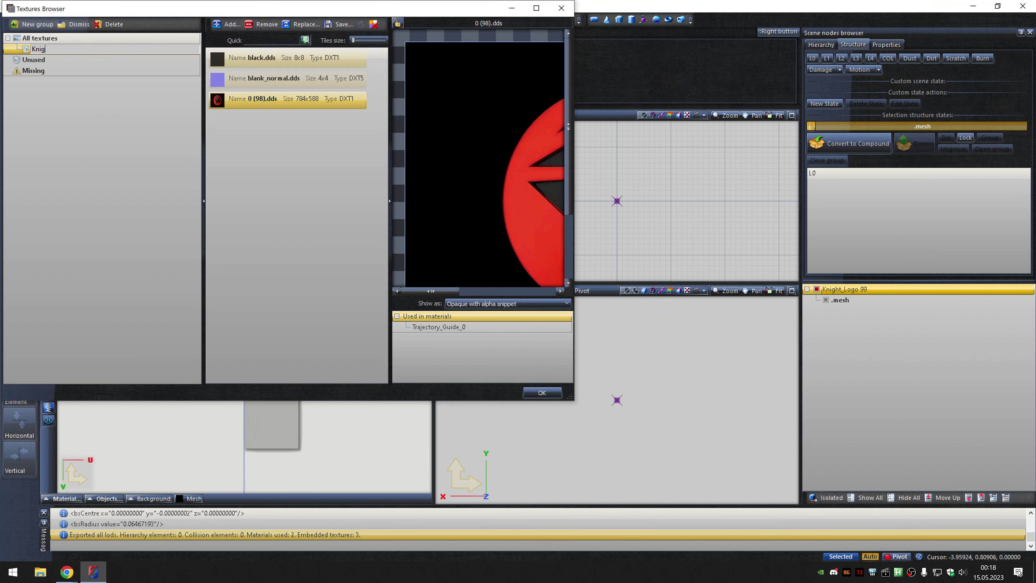
pyautogui.click(306, 24)
pyautogui.click(192, 192)
pyautogui.click(377, 489)
pyautogui.click(541, 393)
# Export the Knight_Logo 99 node through Multiple Export with the ydr extension.
pyautogui.click(161, 19)
pyautogui.click(196, 41)
pyautogui.click(600, 188)
pyautogui.click(596, 198)
pyautogui.click(510, 469)
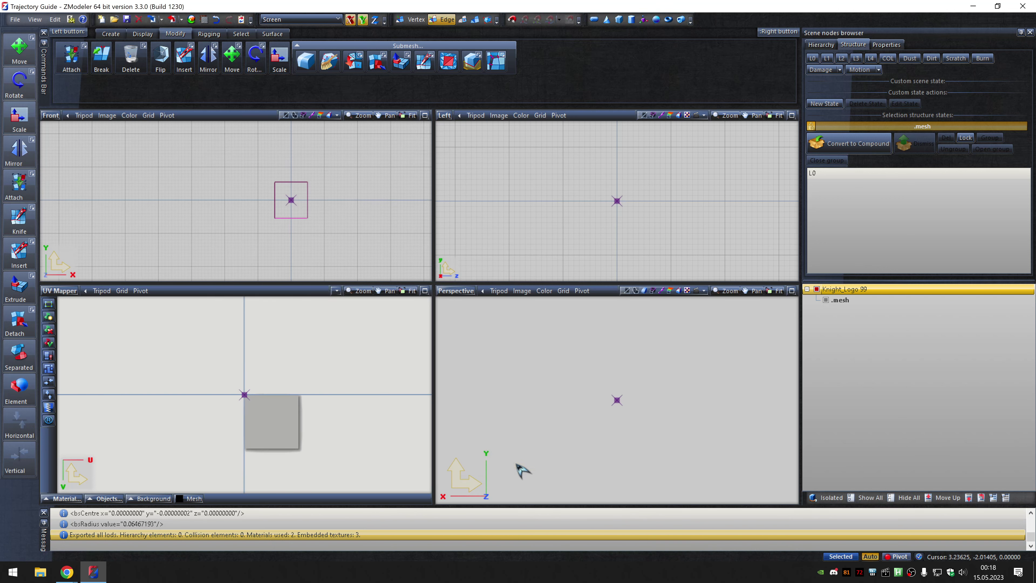
# Rename the root node Knight_Logo 100 and its texture group Knight_Logo 100.ydr, replacing the logo texture with 0 (100).dds.
pyautogui.click(967, 288)
pyautogui.press('Return')
pyautogui.click(204, 20)
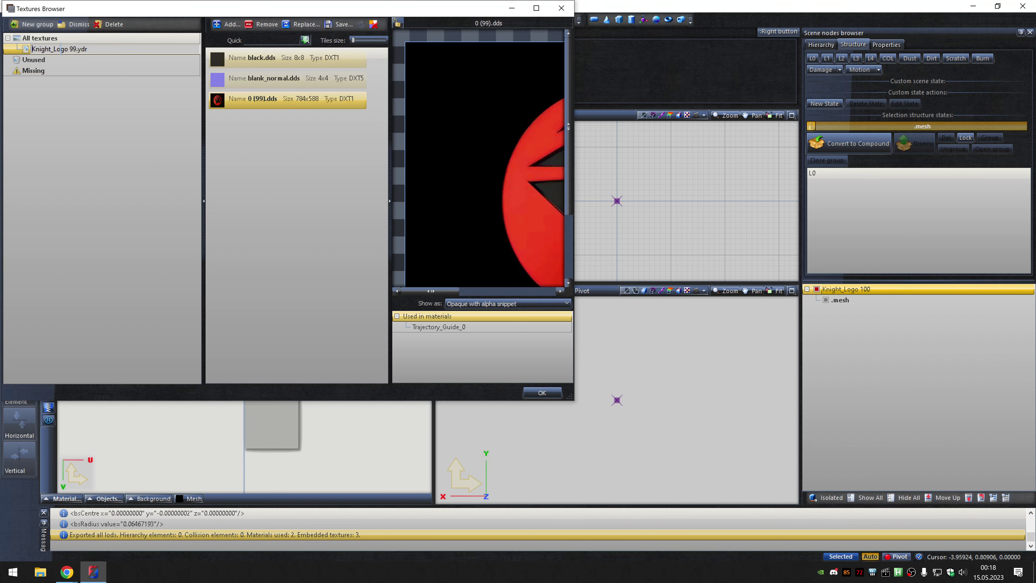
pyautogui.click(302, 24)
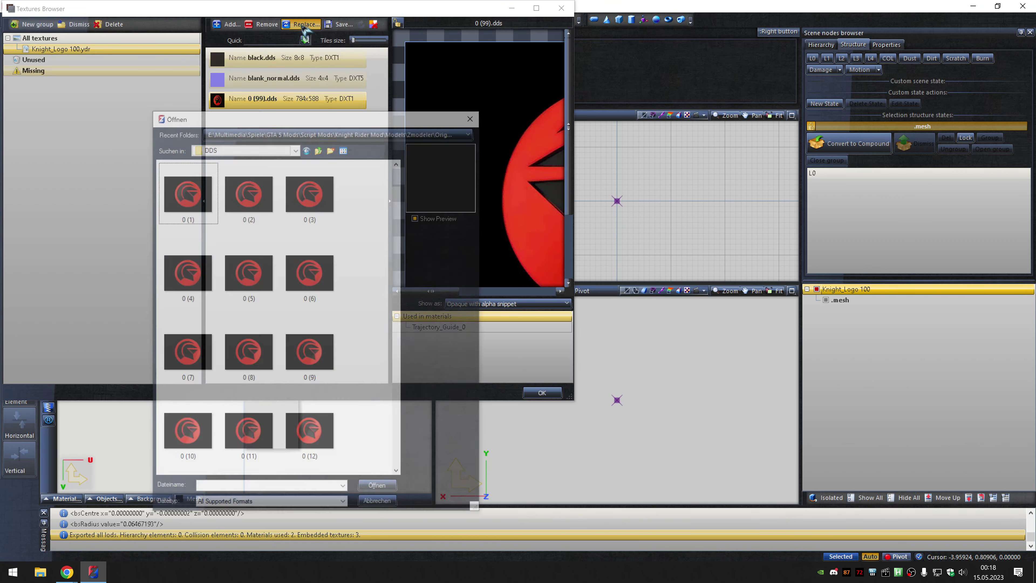
pyautogui.click(250, 428)
pyautogui.click(370, 493)
pyautogui.click(542, 393)
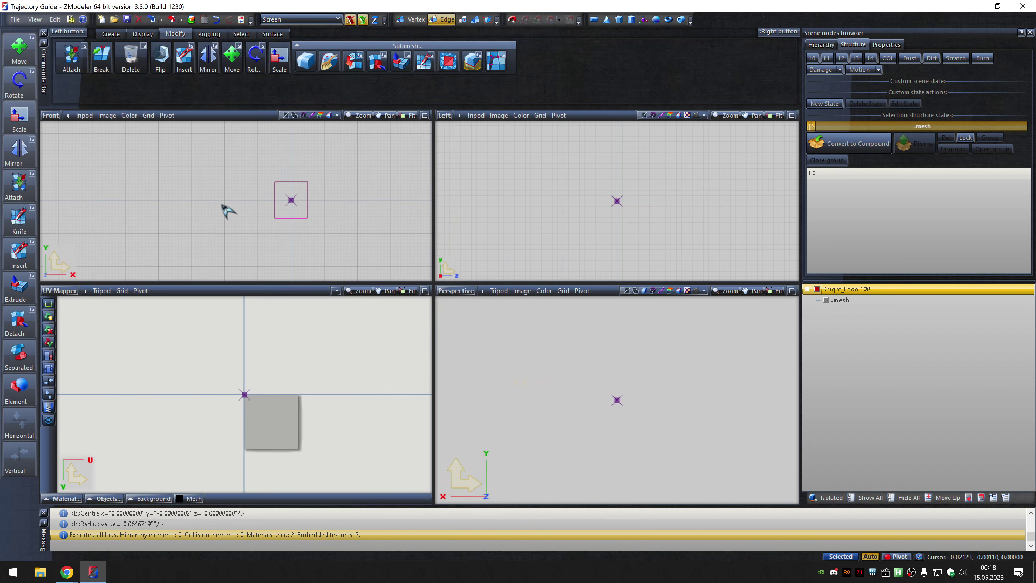
# Export the Knight_Logo 100 node through Multiple Export with the ydr extension.
pyautogui.click(181, 20)
pyautogui.click(204, 47)
pyautogui.click(596, 188)
pyautogui.click(594, 198)
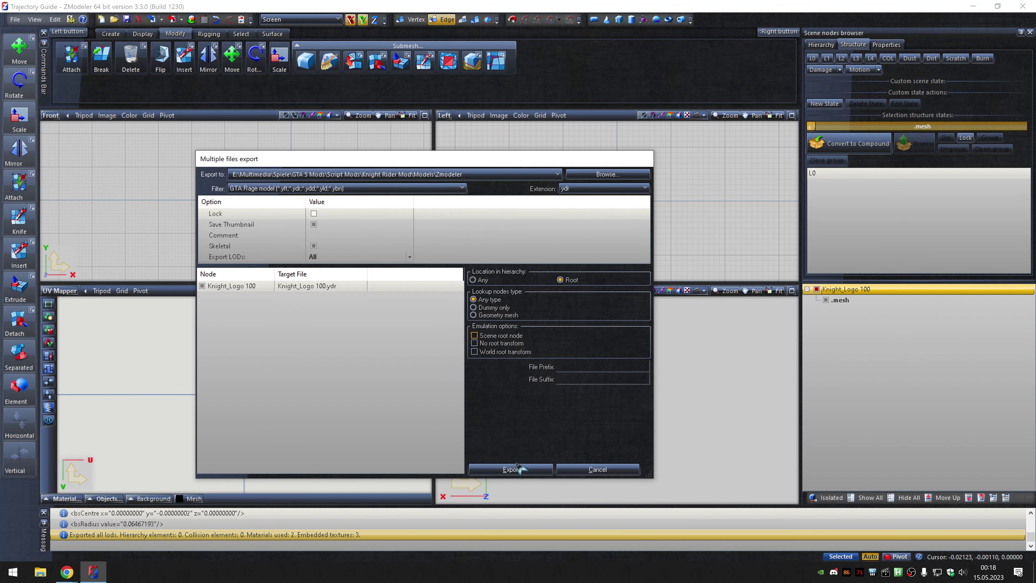
pyautogui.click(511, 469)
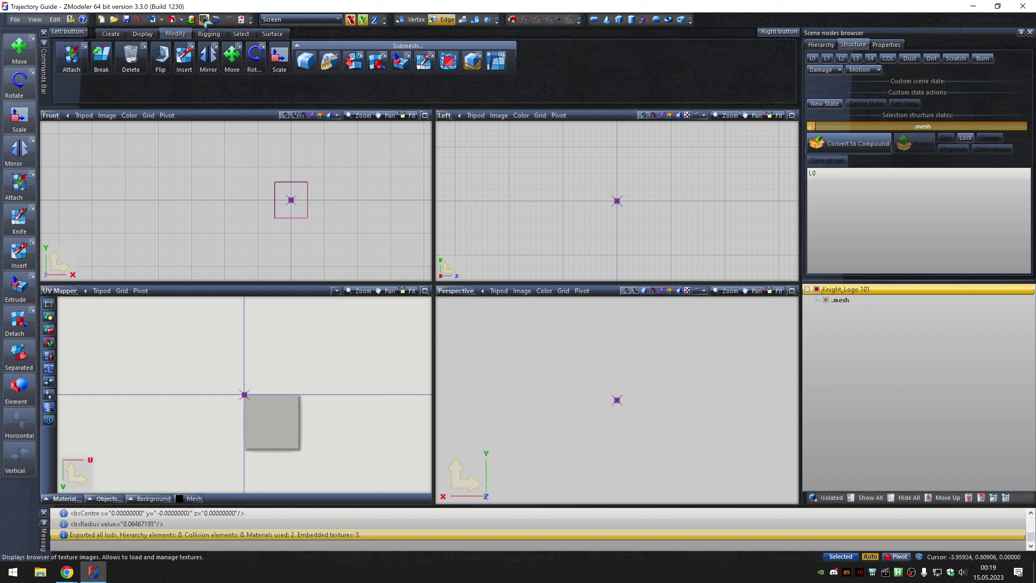
# Rename the texture group Knight_Logo 101.ydr and replace the logo texture with 0 (101).dds.
pyautogui.click(204, 19)
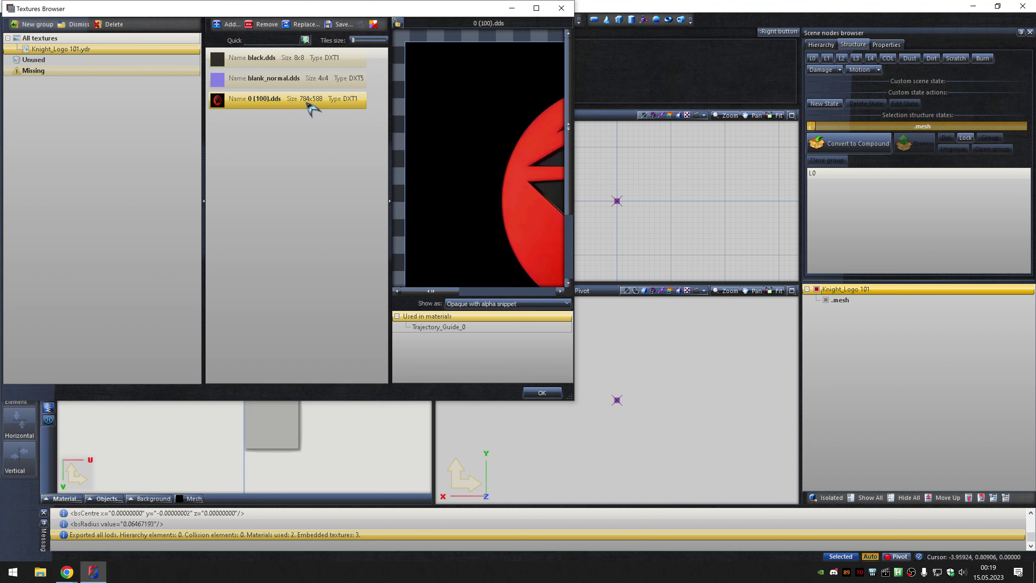
pyautogui.doubleClick(312, 107)
pyautogui.click(243, 198)
pyautogui.press('Return')
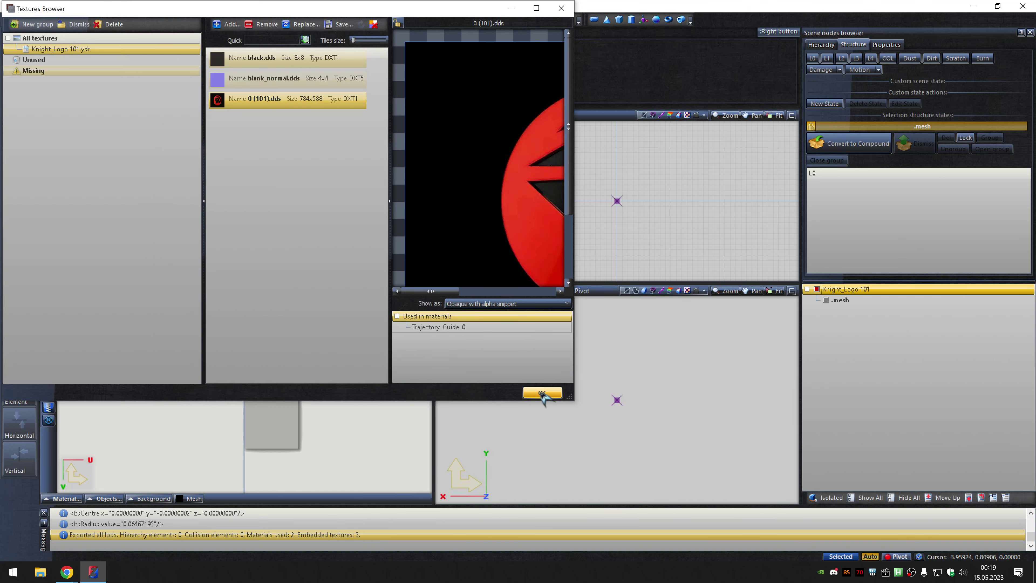
pyautogui.click(543, 392)
# Export the Knight_Logo 101 node through Multiple Export with the ydr extension.
pyautogui.click(181, 19)
pyautogui.click(204, 51)
pyautogui.click(603, 188)
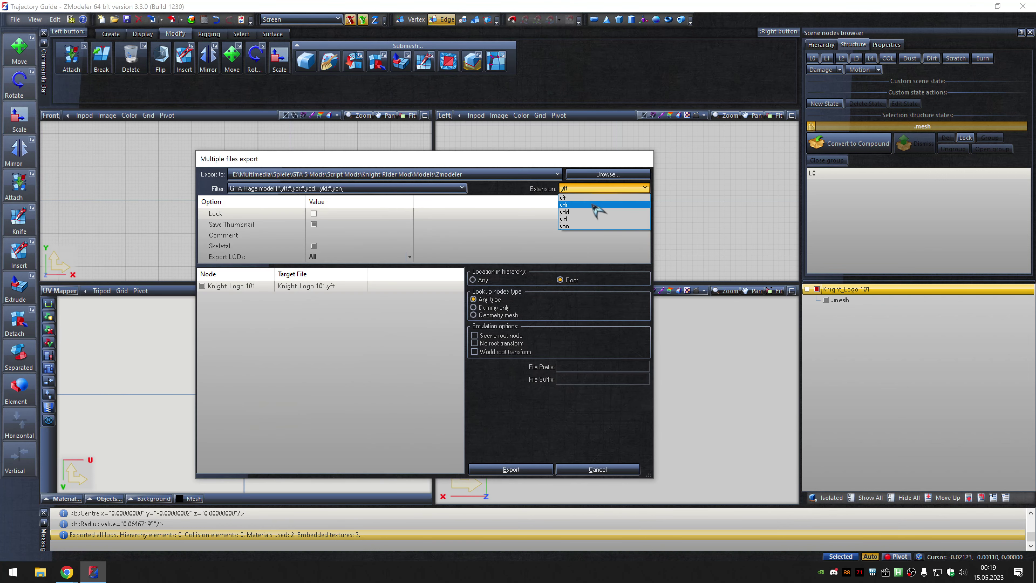
pyautogui.click(596, 205)
pyautogui.click(511, 469)
# Rename the root node Knight_Logo 102 and its texture group Knight_Logo 102.ydr, replacing the logo texture with 0 (102).dds.
pyautogui.click(967, 288)
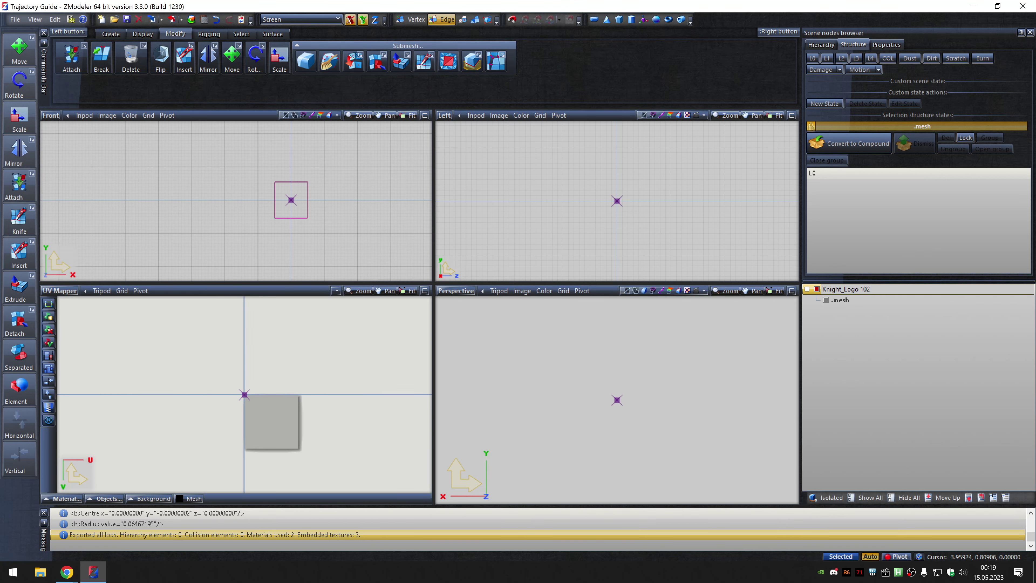
pyautogui.press('Return')
pyautogui.click(204, 19)
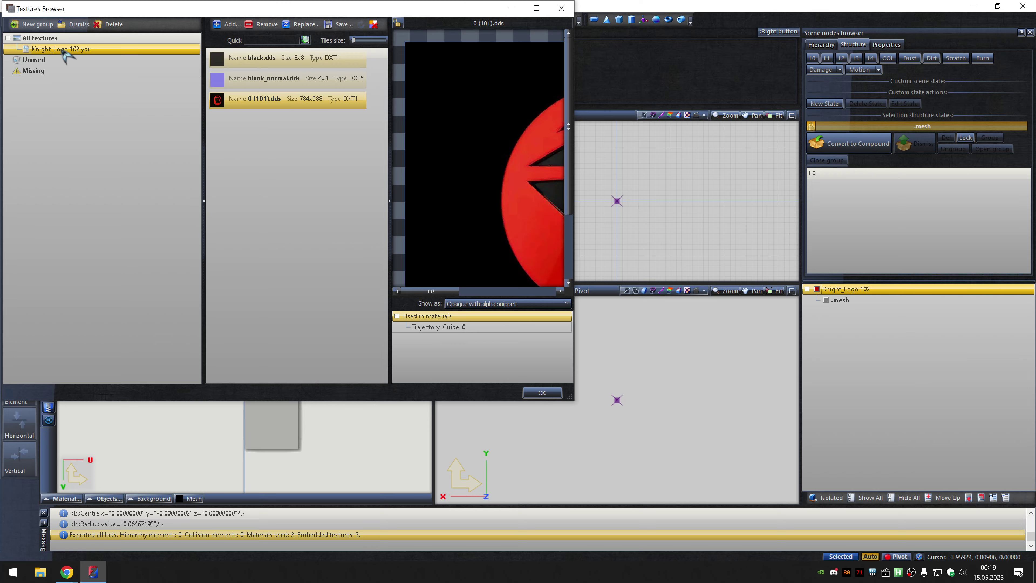
pyautogui.click(302, 24)
pyautogui.doubleClick(244, 194)
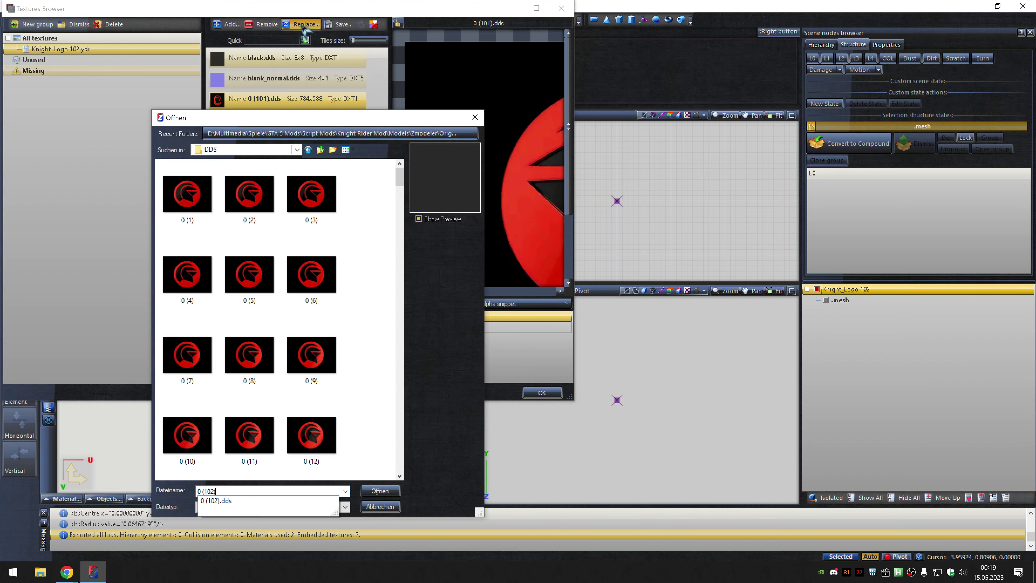
pyautogui.click(542, 392)
# Export the Knight_Logo 102 node through Multiple Export with the ydr extension.
pyautogui.click(161, 19)
pyautogui.click(204, 49)
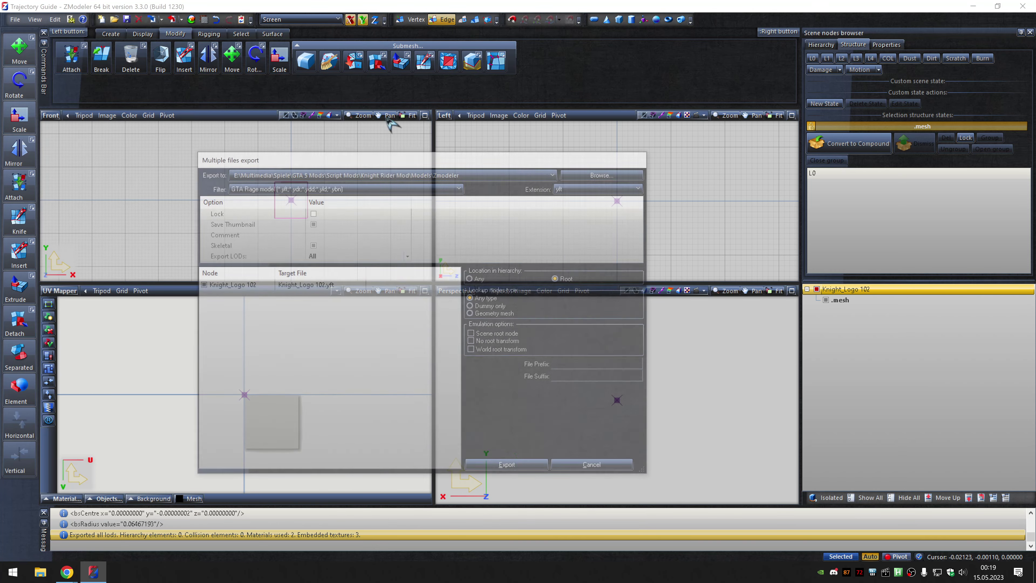
pyautogui.click(599, 188)
pyautogui.click(596, 204)
pyautogui.click(511, 469)
# Rename the root node Knight_Logo 103 and its texture group Knight_Logo 103.ydr, replacing the logo texture with 0 (103).dds.
pyautogui.doubleClick(967, 287)
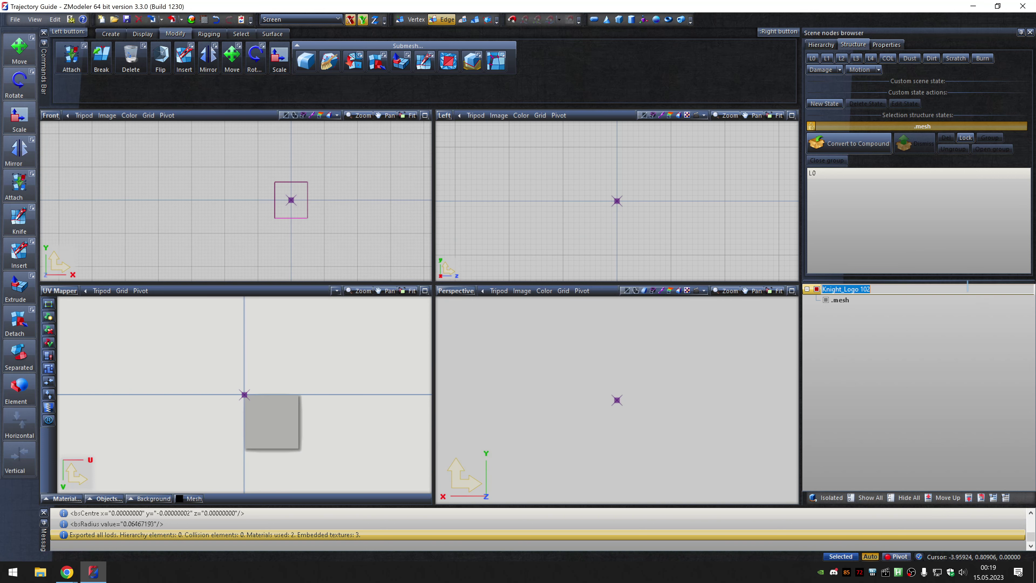
pyautogui.press('Return')
pyautogui.click(203, 19)
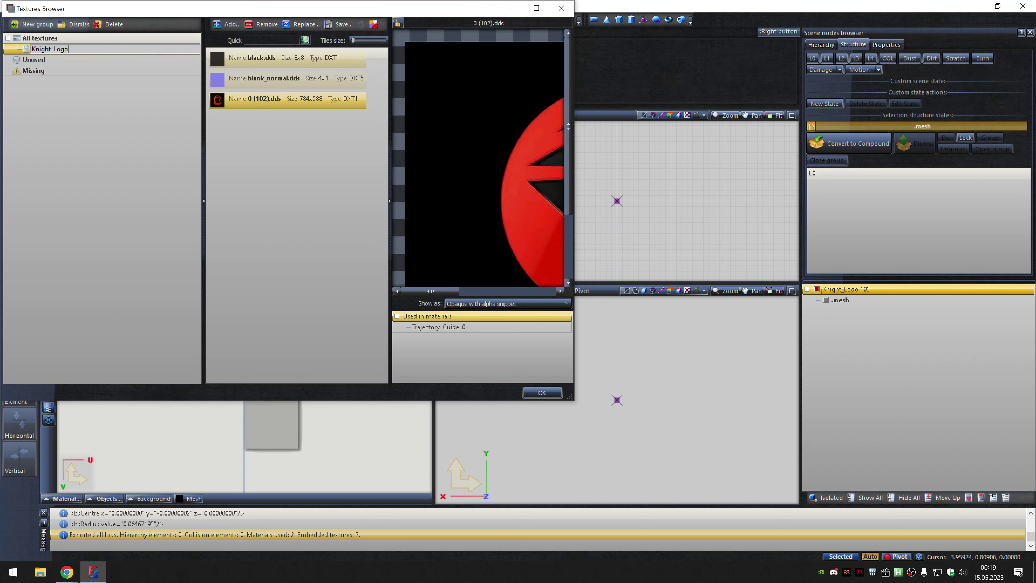
pyautogui.click(304, 25)
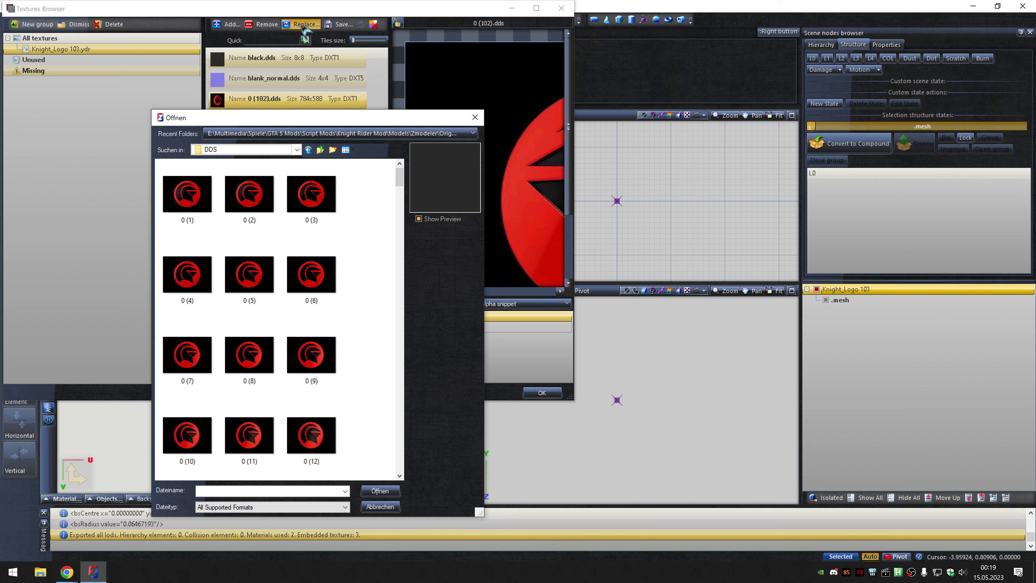
pyautogui.doubleClick(190, 277)
pyautogui.click(543, 393)
# Export the Knight_Logo 103 node through Multiple Export with the ydr extension.
pyautogui.click(181, 20)
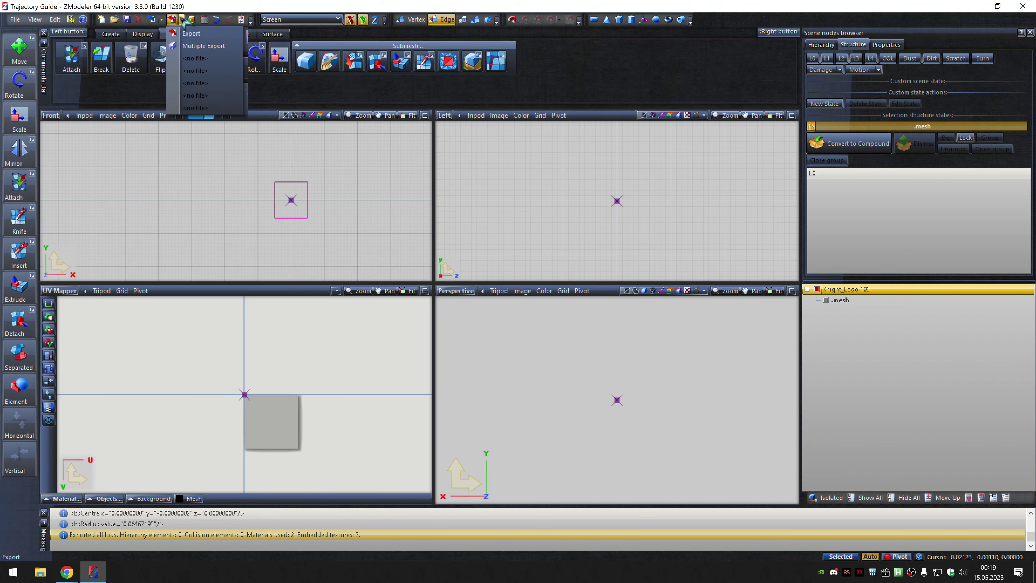
pyautogui.click(204, 49)
pyautogui.click(603, 188)
pyautogui.click(595, 206)
pyautogui.click(512, 467)
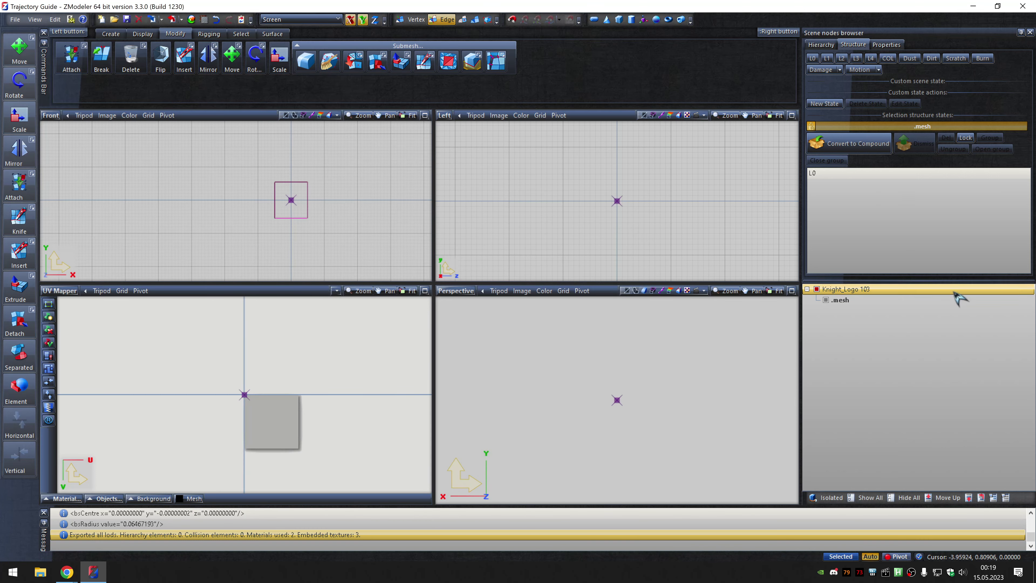
# Rename the root node Knight_Logo 104 and its texture group Knight_Logo 104.ydr, replacing the logo texture with 0 (104).dds.
pyautogui.press('Return')
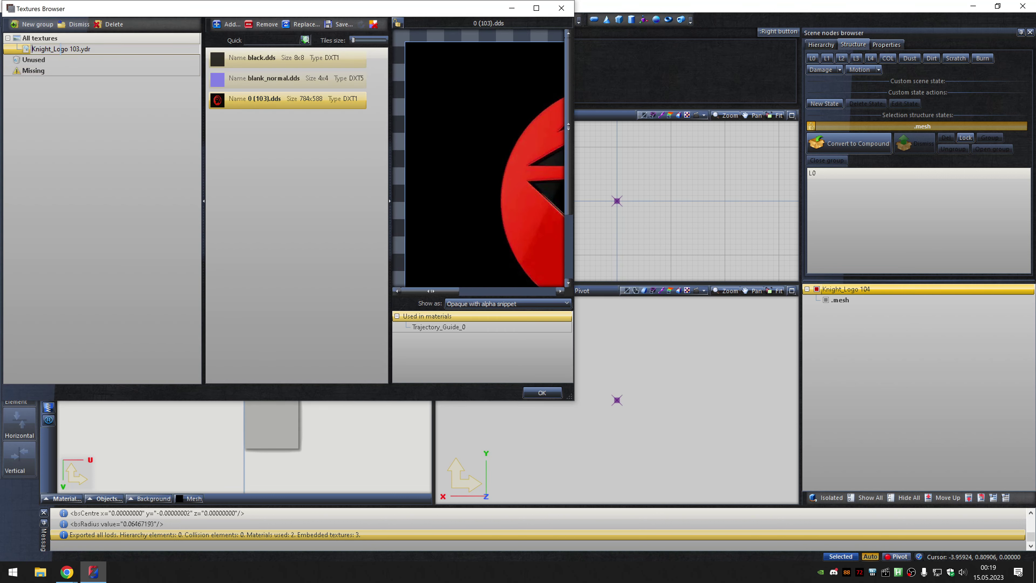
pyautogui.click(303, 24)
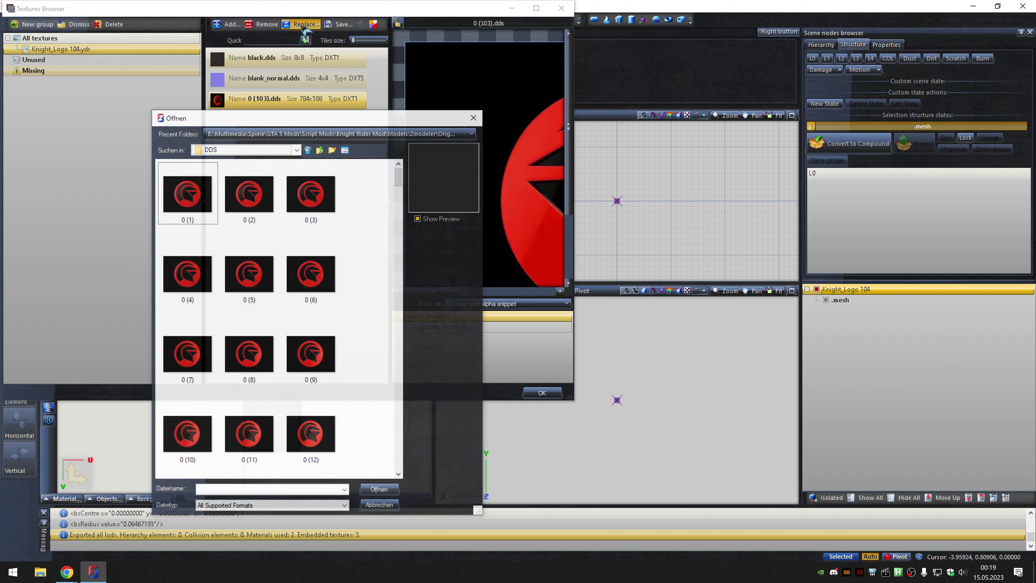
pyautogui.click(187, 434)
pyautogui.click(457, 510)
pyautogui.click(543, 392)
# Export the Knight_Logo 104 node through Multiple Export with the ydr extension.
pyautogui.click(181, 19)
pyautogui.click(204, 49)
pyautogui.click(603, 187)
pyautogui.click(594, 206)
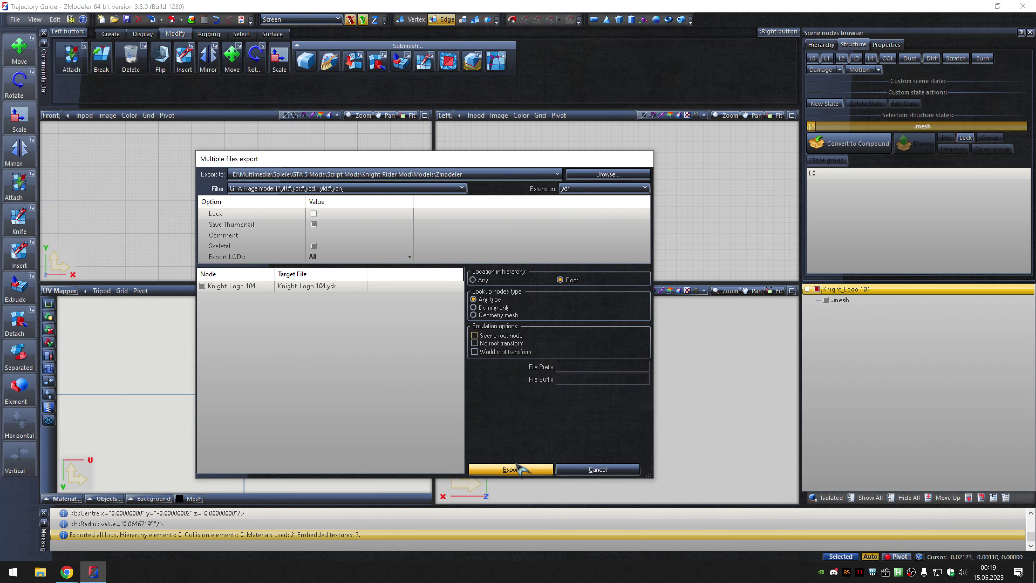
pyautogui.click(510, 469)
# Rename the root node Knight_Logo 105 and its texture group Knight_Logo 105.ydr.
pyautogui.click(968, 288)
pyautogui.press('Return')
pyautogui.click(203, 19)
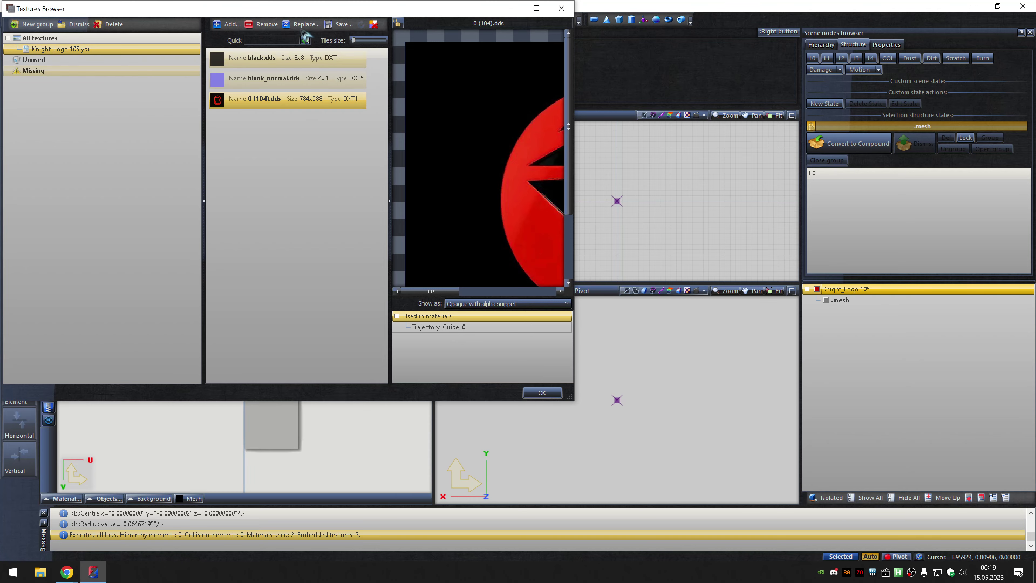
# Replace the logo texture in the Knight_Logo 105.ydr group with 0 (105).dds and close the textures browser.
pyautogui.click(303, 27)
pyautogui.write('0 (105)')
pyautogui.press('Return')
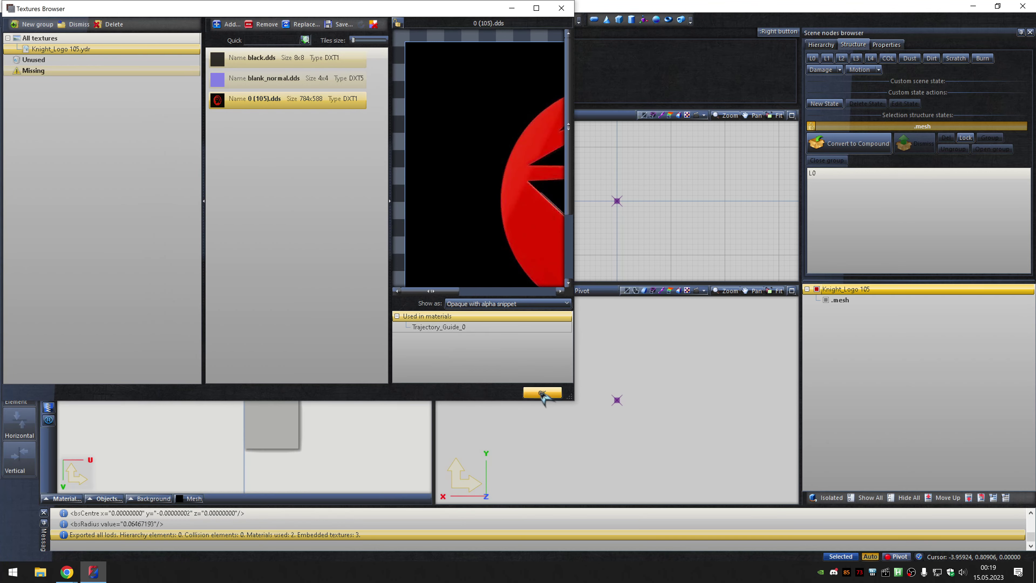
pyautogui.click(543, 393)
# Export the Knight_Logo 105 node with Multiple Export, using the ydr extension.
pyautogui.click(181, 19)
pyautogui.click(203, 49)
pyautogui.click(604, 187)
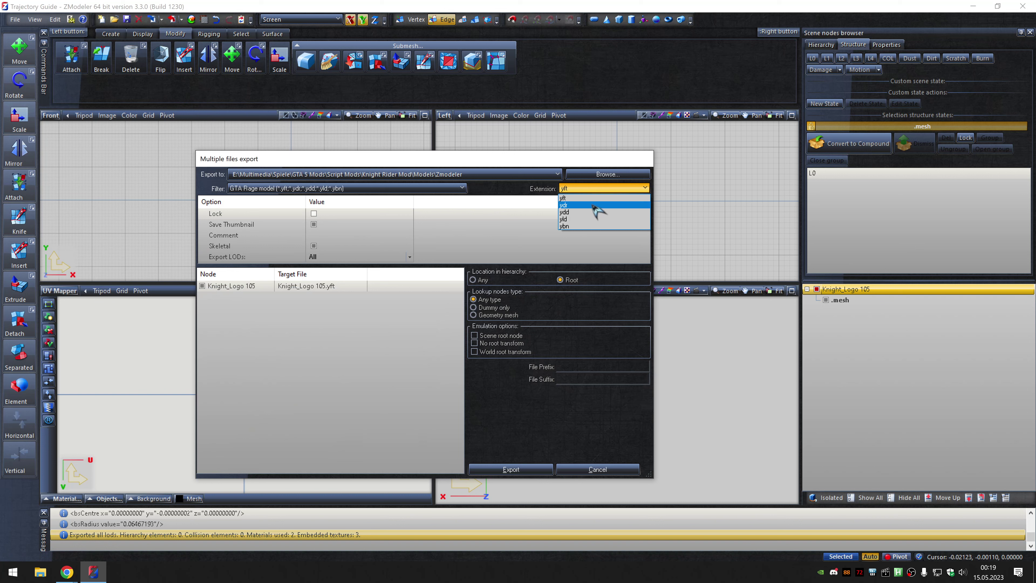
pyautogui.click(592, 205)
pyautogui.click(512, 469)
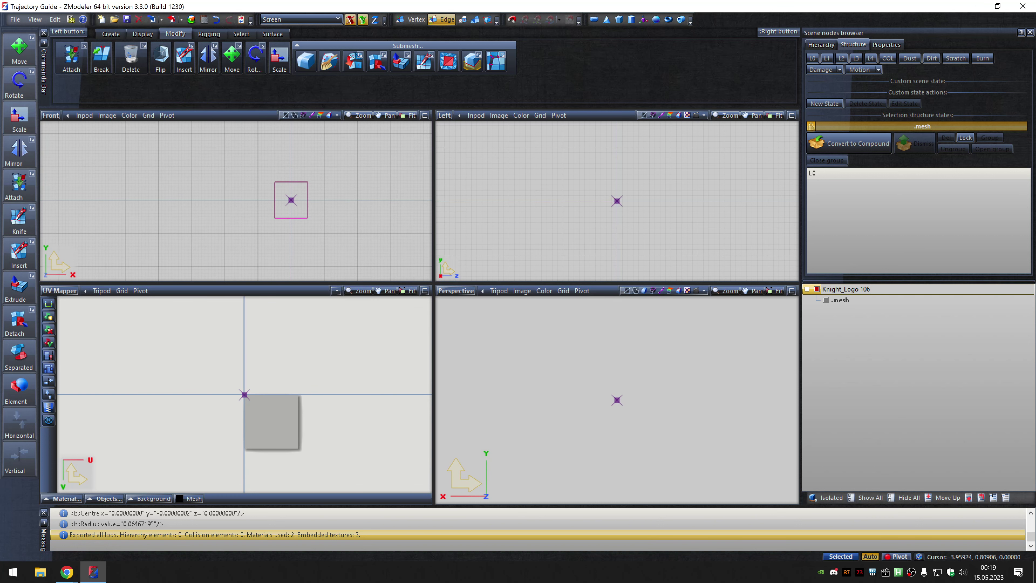
# Rename the root node and its texture group to Knight_Logo 106 and replace the logo texture with 0 (106).dds.
pyautogui.click(204, 19)
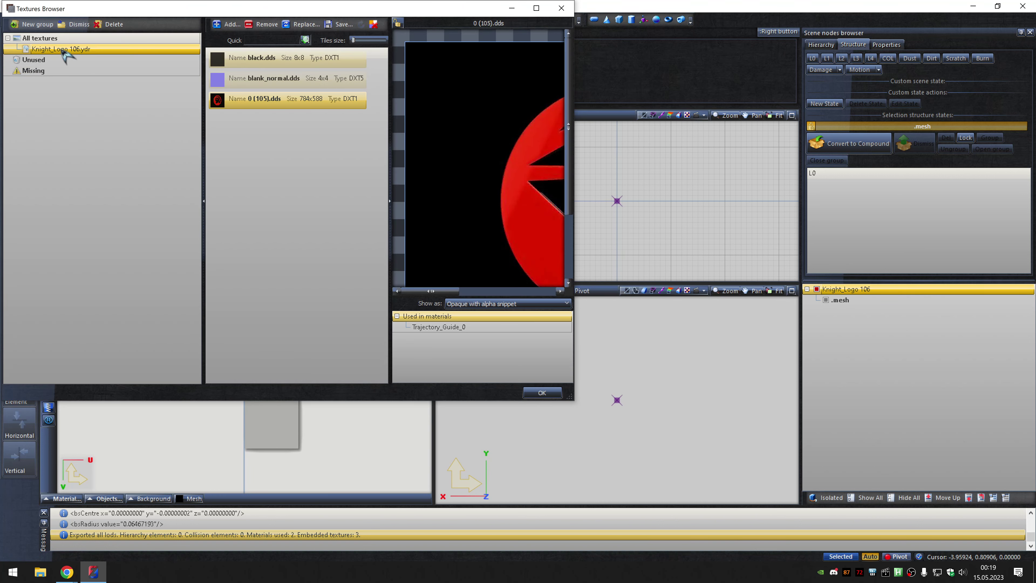
pyautogui.click(304, 25)
pyautogui.write('0 (106)')
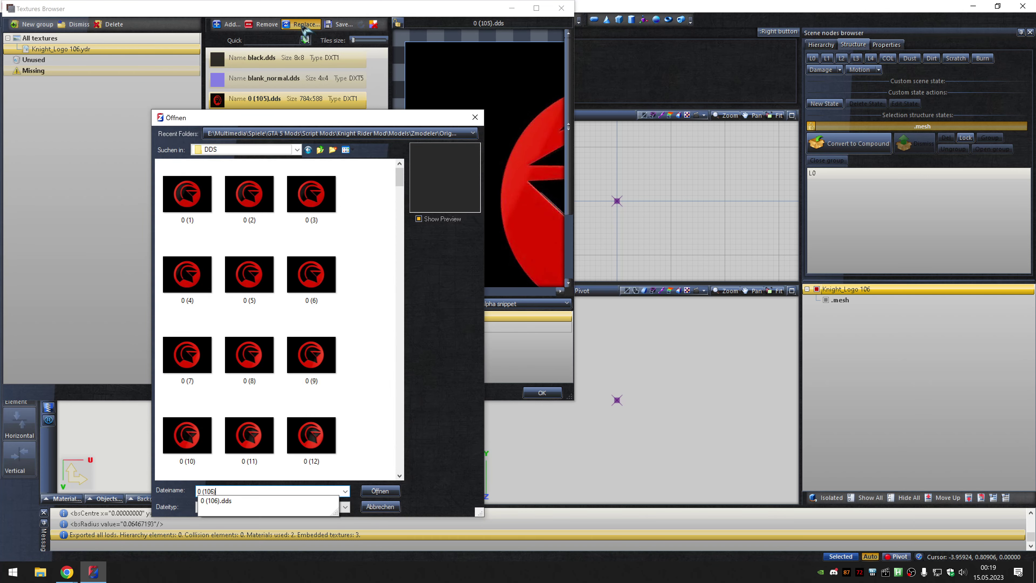
pyautogui.press('Return')
pyautogui.click(543, 393)
# Export the Knight_Logo 106 node with Multiple Export, using the ydr extension.
pyautogui.click(181, 19)
pyautogui.click(204, 49)
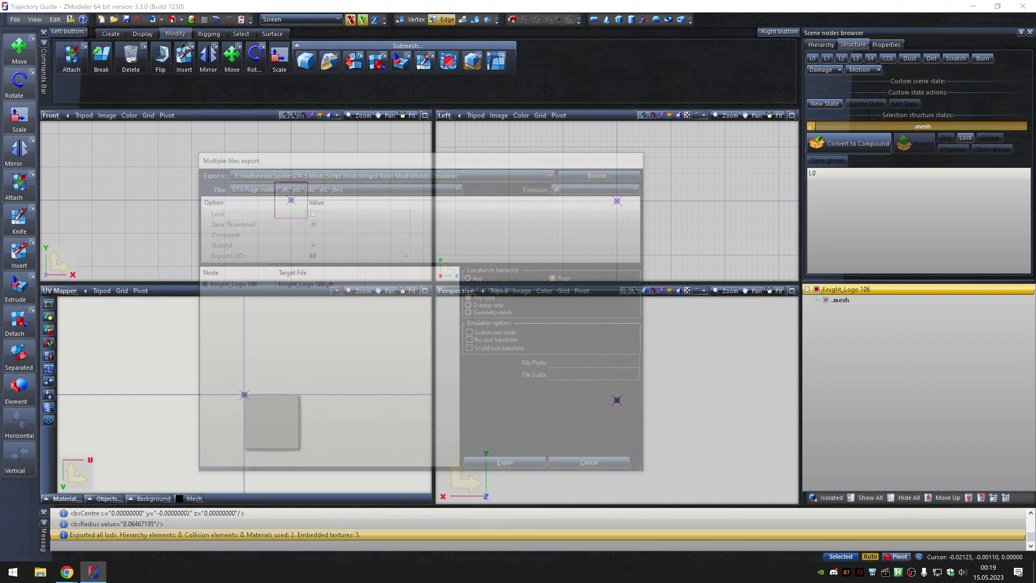
pyautogui.click(601, 188)
pyautogui.click(595, 205)
pyautogui.click(510, 469)
# Rename the root node and its texture group to Knight_Logo 107 and replace the logo texture with 0 (107).dds.
pyautogui.click(967, 288)
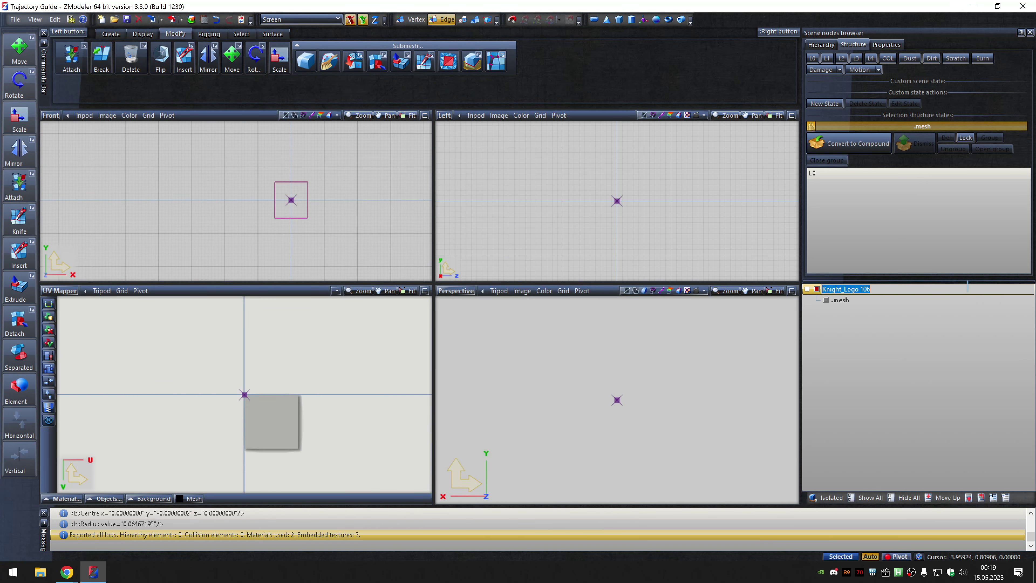
pyautogui.press('Return')
pyautogui.click(204, 19)
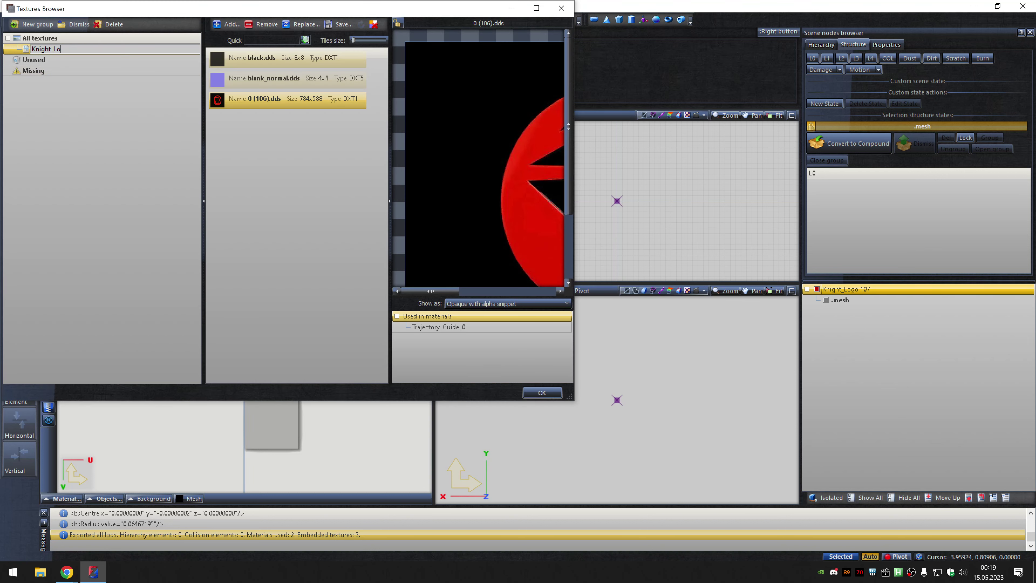
pyautogui.click(302, 24)
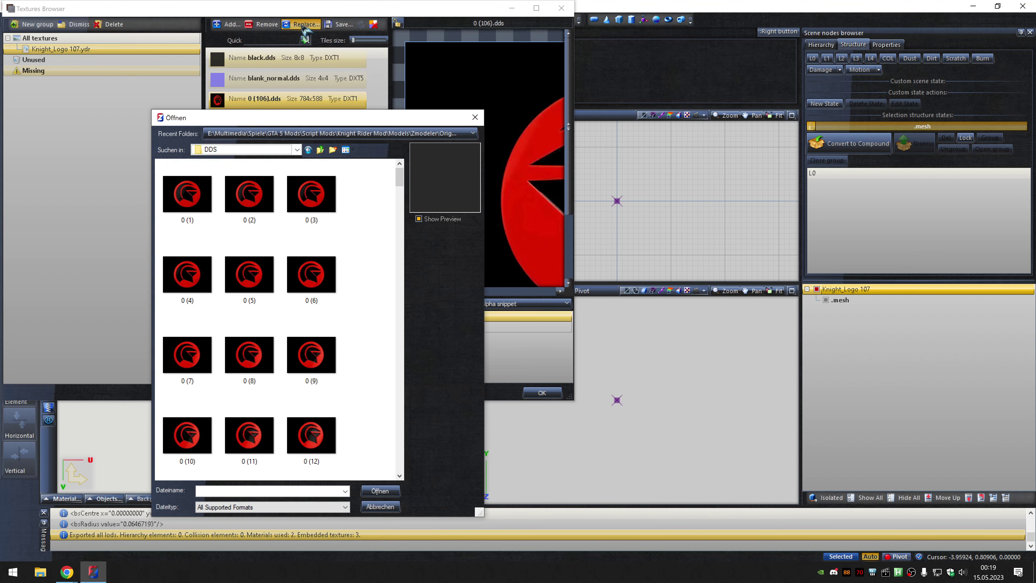
pyautogui.click(185, 196)
pyautogui.click(376, 486)
pyautogui.click(542, 393)
# Export the Knight_Logo 107 node with Multiple Export, using the ydr extension.
pyautogui.click(181, 19)
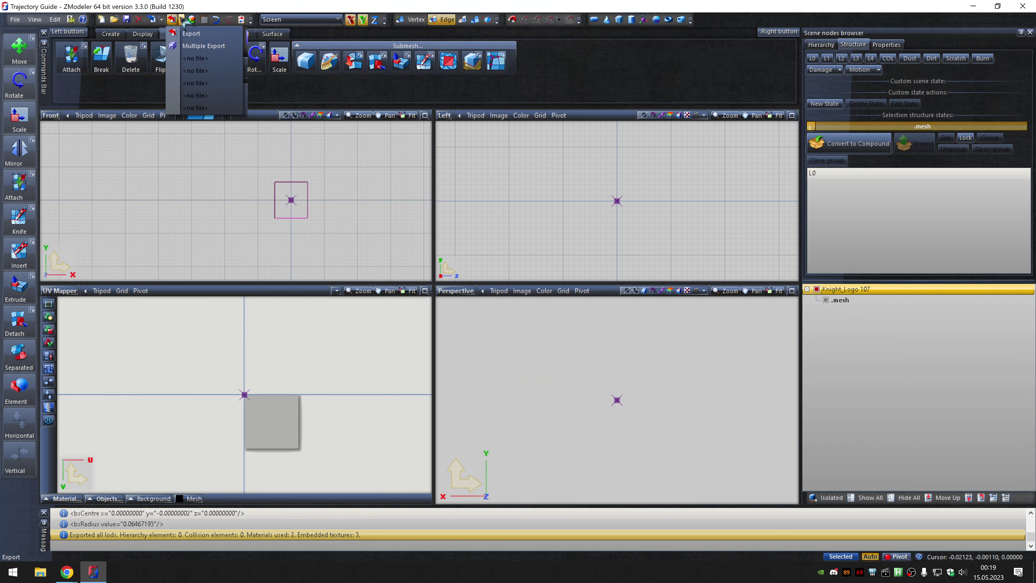
pyautogui.click(204, 49)
pyautogui.click(604, 188)
pyautogui.click(598, 205)
pyautogui.click(511, 469)
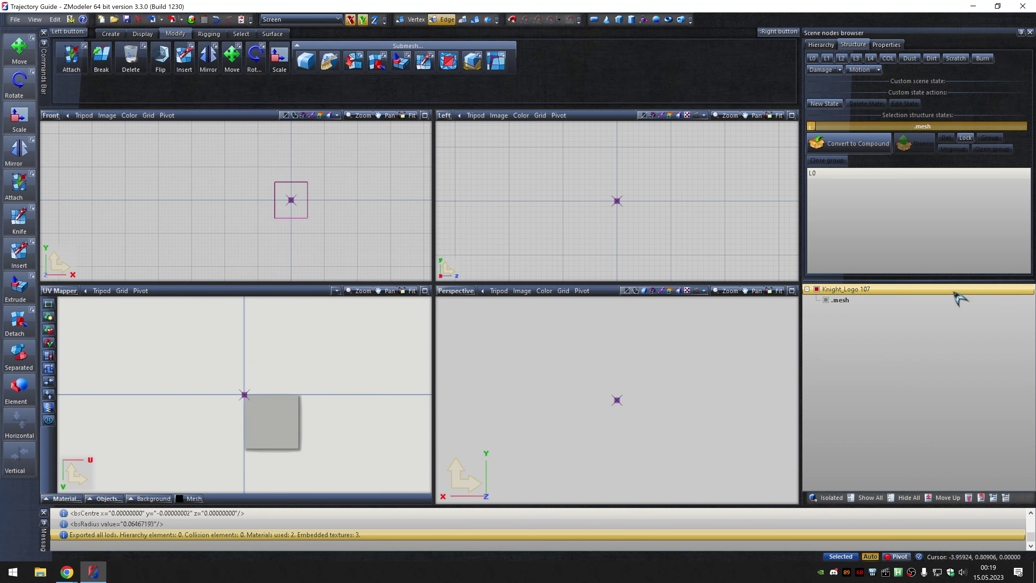
# Rename the root node and its texture group to Knight_Logo 108 and replace the logo texture with 0 (108).dds.
pyautogui.click(960, 288)
pyautogui.click(203, 19)
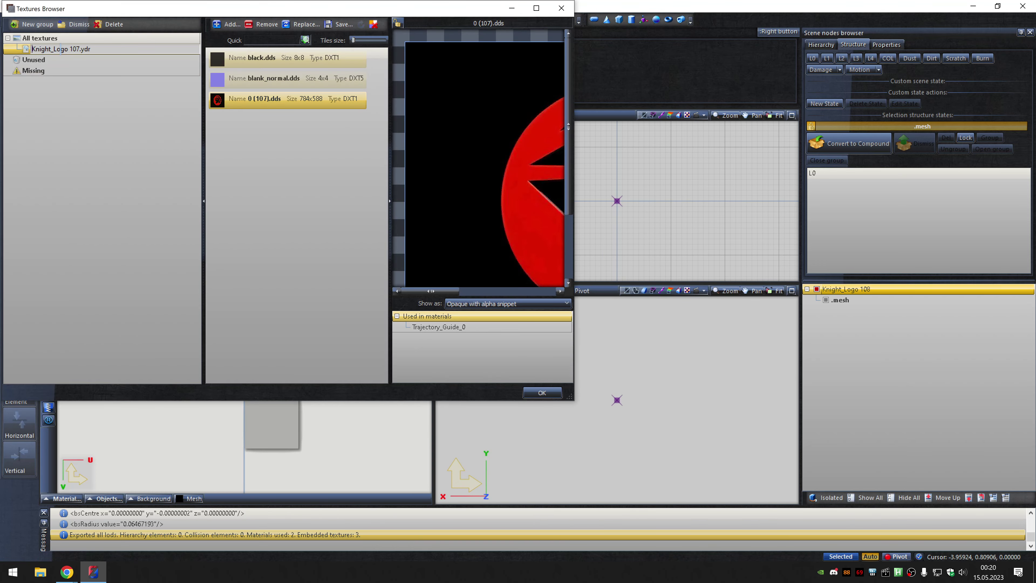
pyautogui.click(305, 25)
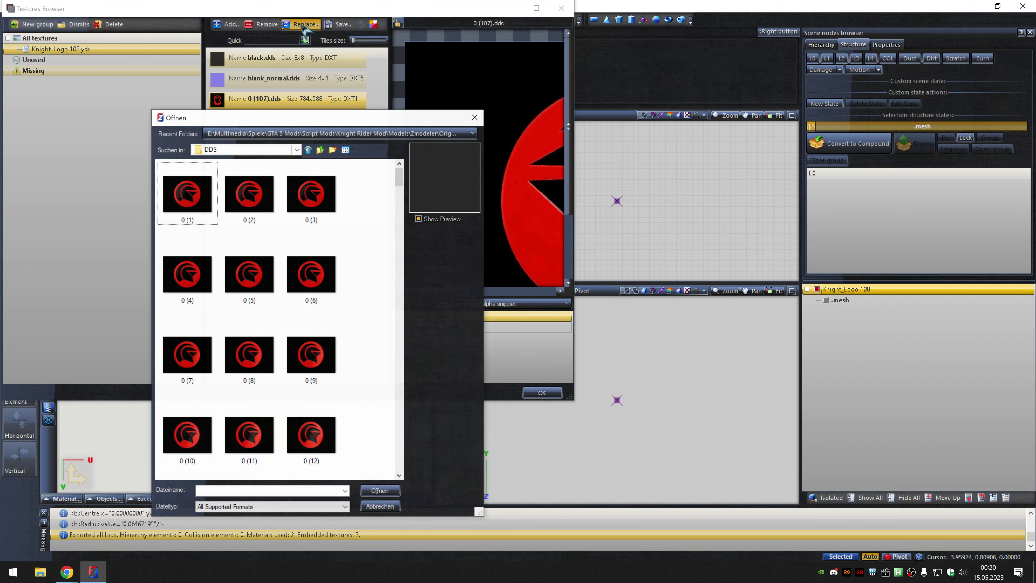
pyautogui.write('0 (108)')
pyautogui.press('Return')
pyautogui.click(543, 392)
# Export the Knight_Logo 108 node with Multiple Export, using the ydr extension.
pyautogui.click(181, 19)
pyautogui.click(195, 28)
pyautogui.click(603, 188)
pyautogui.click(592, 205)
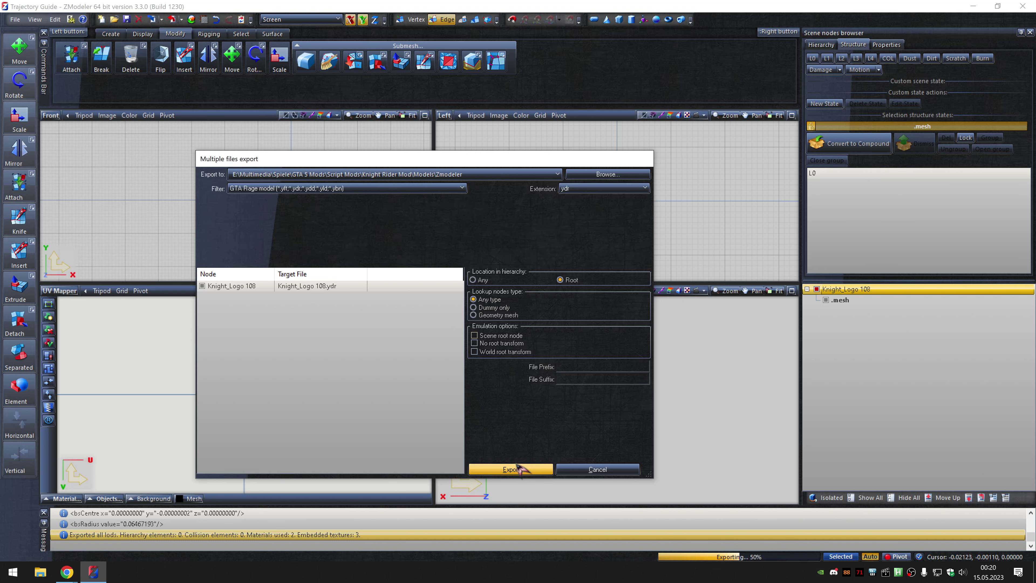
pyautogui.click(510, 469)
# Rename the root node and its texture group to Knight_Logo 109 and replace the logo texture with 0 (109).dds.
pyautogui.click(967, 289)
pyautogui.press('Return')
pyautogui.hotkey('ctrl', 't')
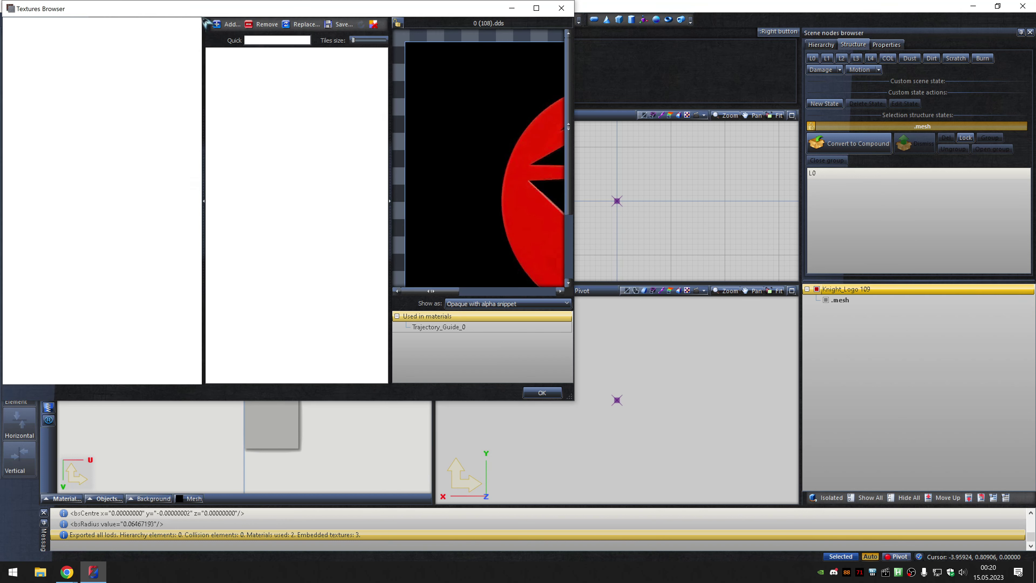
pyautogui.click(304, 26)
pyautogui.click(218, 382)
pyautogui.click(382, 488)
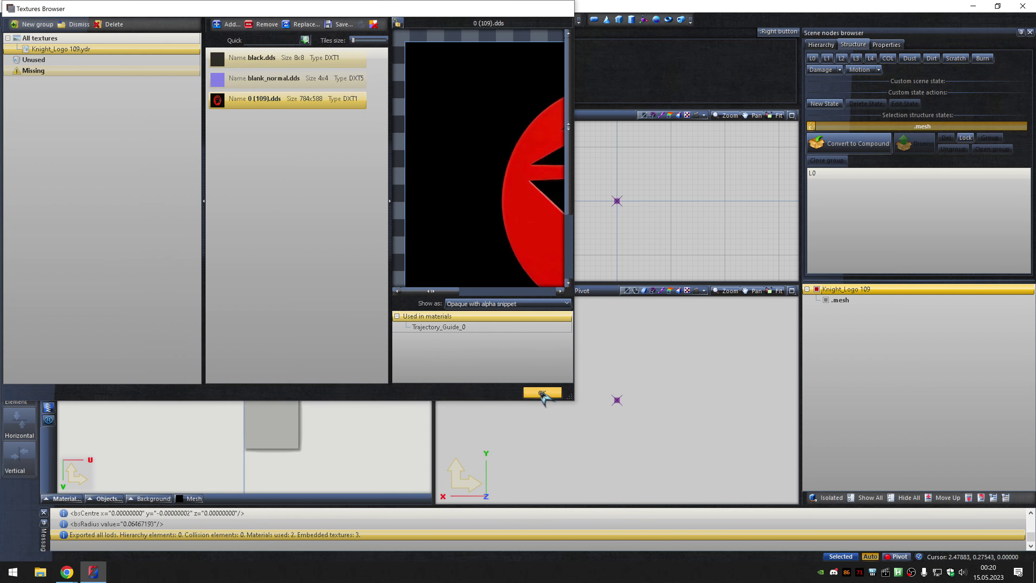
pyautogui.click(542, 393)
# Export the Knight_Logo 109 node with Multiple Export, using the ydr extension.
pyautogui.click(179, 19)
pyautogui.click(204, 110)
pyautogui.click(603, 188)
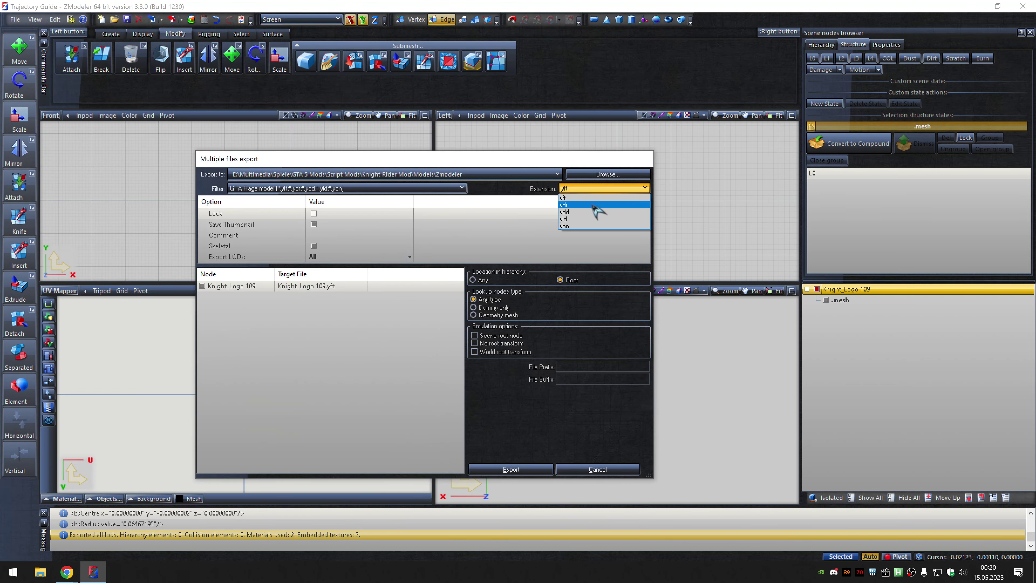
pyautogui.click(592, 205)
pyautogui.click(511, 469)
# Rename the root node and its texture group to Knight_Logo 110 and replace the logo texture with 0 (110).dds.
pyautogui.doubleClick(971, 291)
pyautogui.write('Knight_Logo 110')
pyautogui.press('Return')
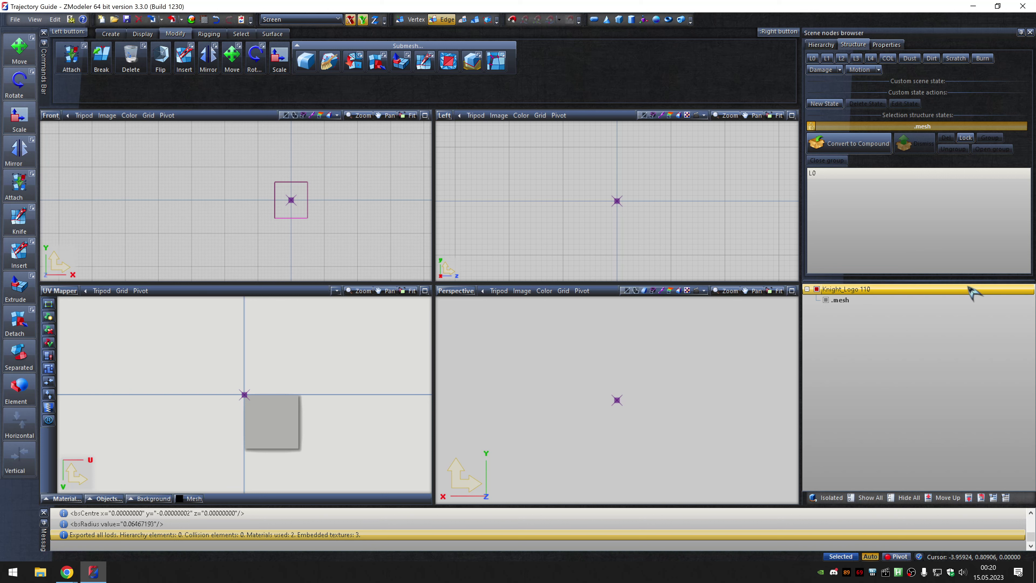
pyautogui.click(204, 19)
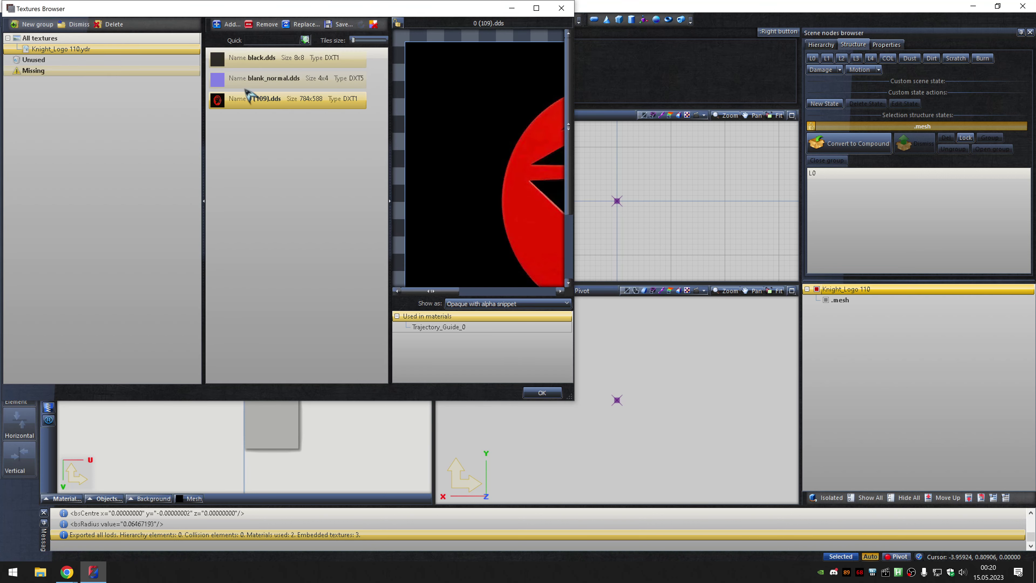
pyautogui.click(304, 25)
pyautogui.doubleClick(186, 367)
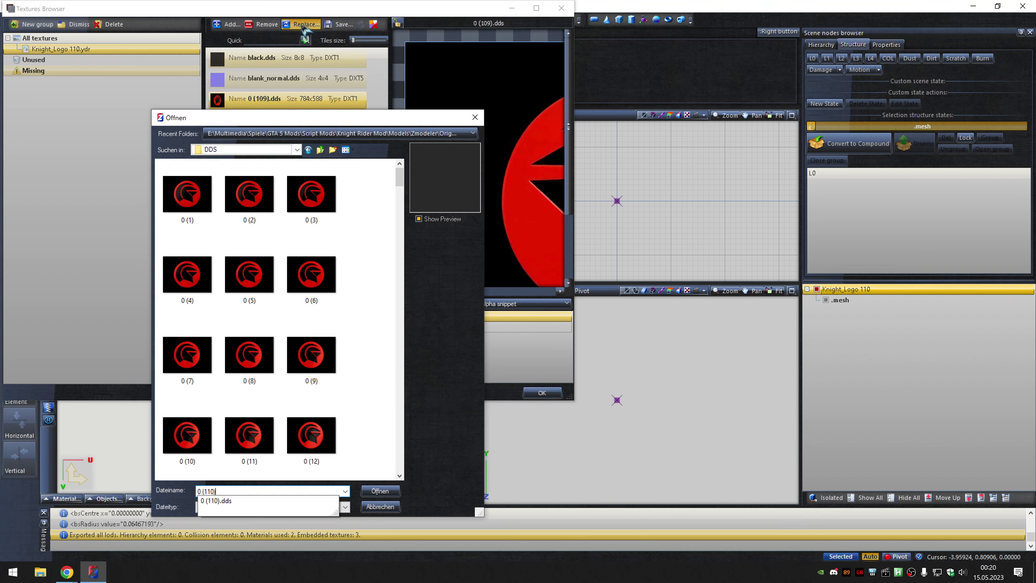
pyautogui.click(540, 390)
# Export the Knight_Logo 110 node with Multiple Export, using the ydr extension.
pyautogui.click(180, 19)
pyautogui.click(196, 33)
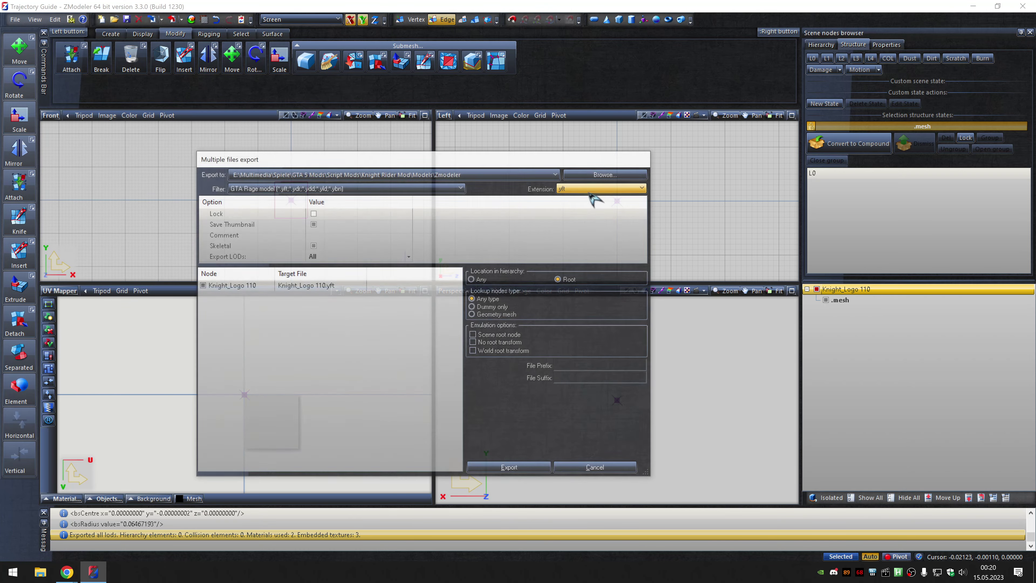
pyautogui.click(510, 469)
# Rename the root node to Knight_Logo 111 and its texture group to Knight_Logo 111.ydr.
pyautogui.doubleClick(971, 290)
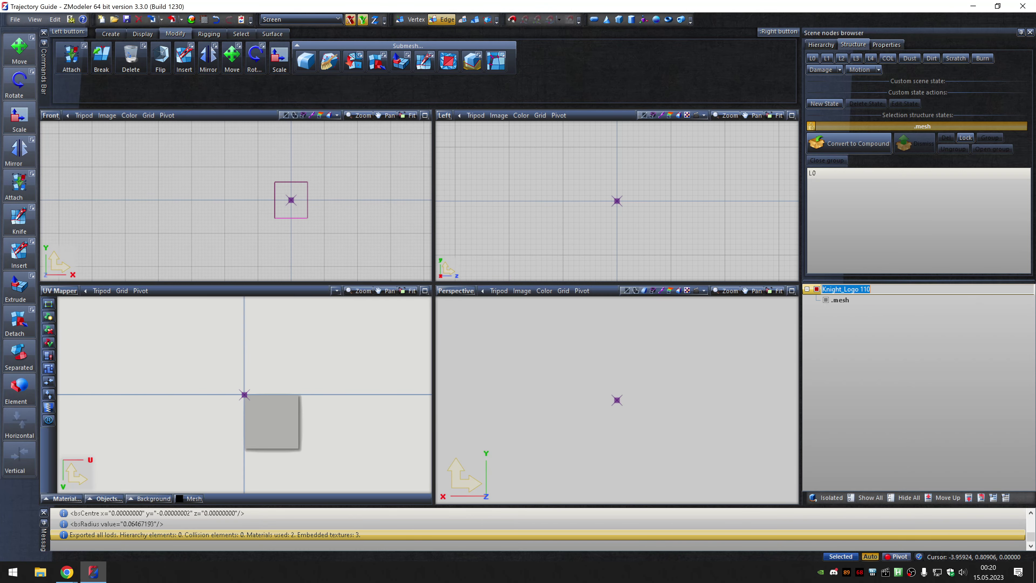
pyautogui.press('End')
pyautogui.press('BackSpace')
pyautogui.write('1')
pyautogui.press('Return')
pyautogui.click(205, 20)
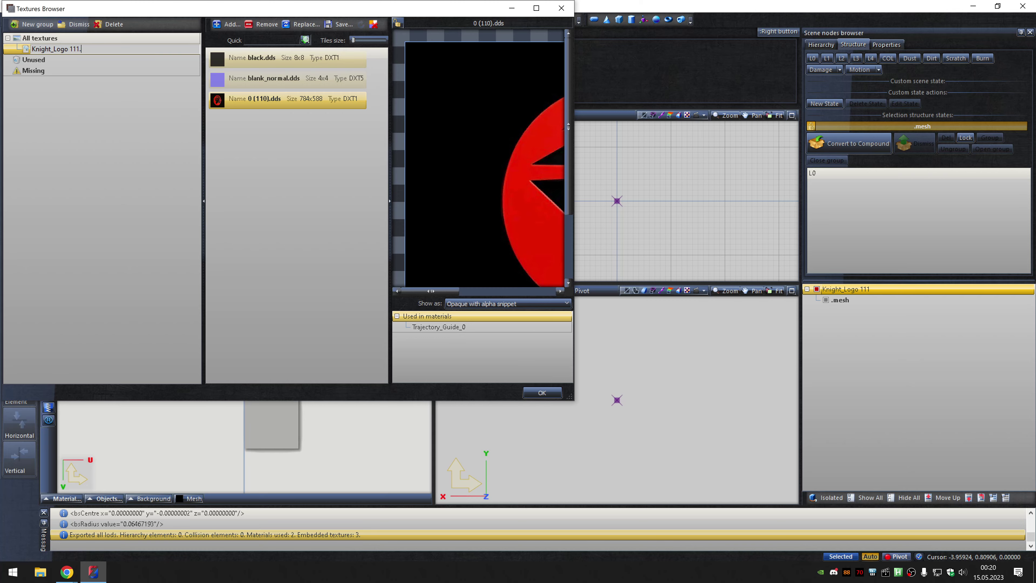
# Replace the logo texture in the Knight_Logo 111.ydr group with 0 (111).dds and close the textures browser.
pyautogui.click(304, 25)
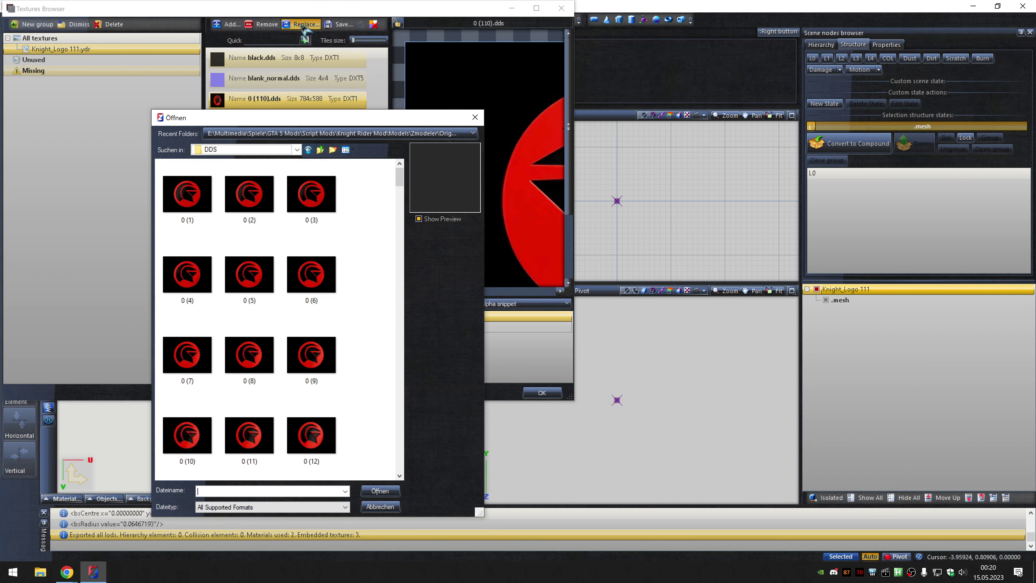
pyautogui.click(249, 354)
pyautogui.click(380, 490)
pyautogui.click(542, 392)
# Export the Knight_Logo 111 node with Multiple Export, using the ydr extension.
pyautogui.click(181, 19)
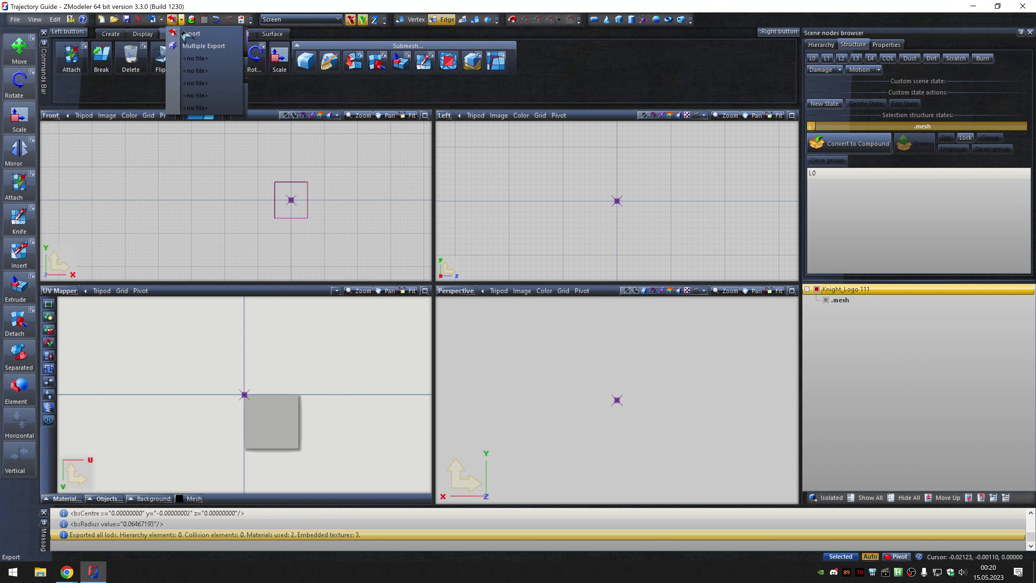
pyautogui.click(203, 46)
pyautogui.click(518, 465)
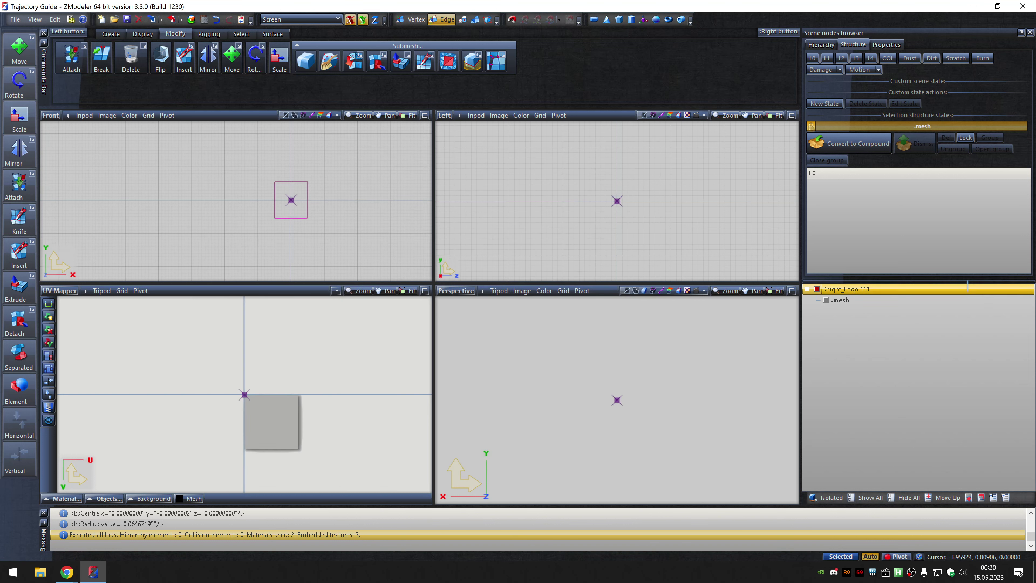
# Rename the root node and its texture group to Knight_Logo 112 and replace the logo texture with 0 (112).dds.
pyautogui.click(204, 19)
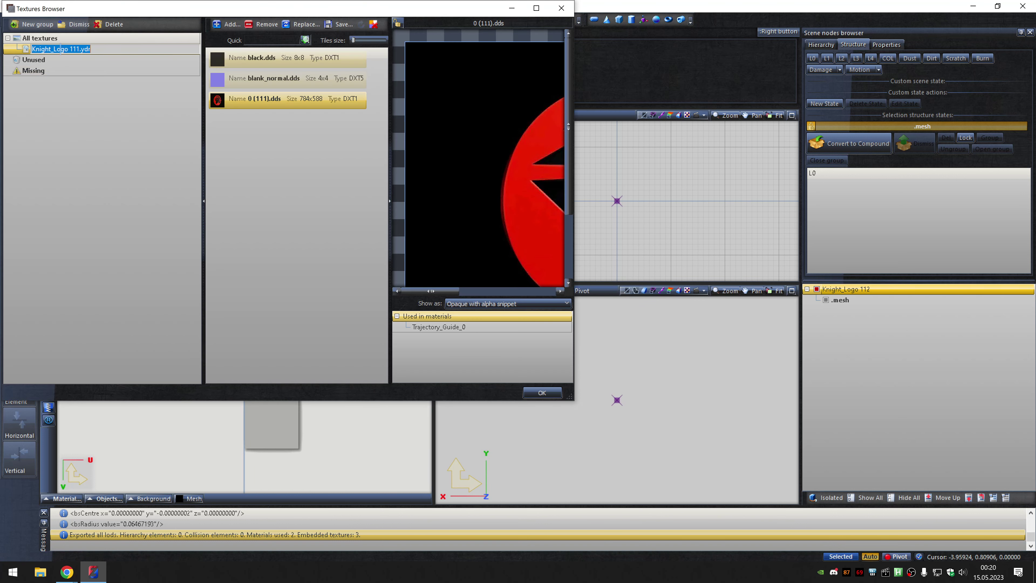
pyautogui.click(303, 25)
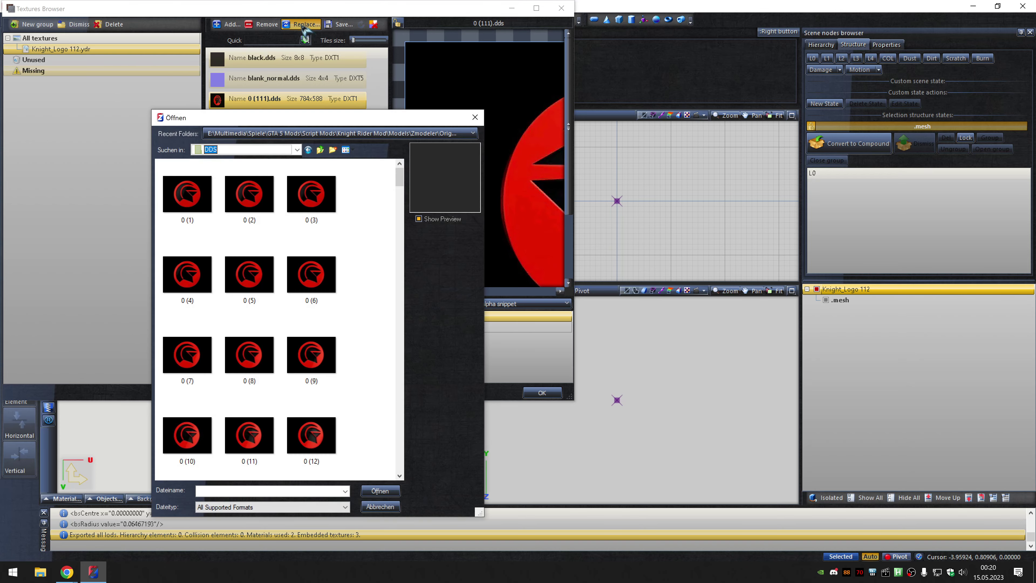
pyautogui.press('Escape')
pyautogui.click(541, 392)
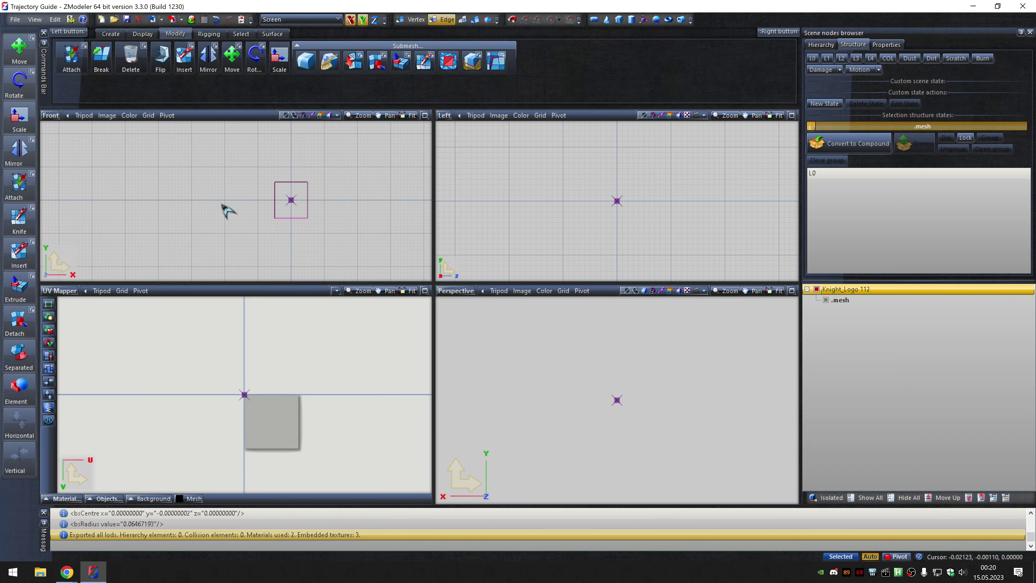
# Export the Knight_Logo 112 node with Multiple Export, using the ydr extension.
pyautogui.click(181, 19)
pyautogui.click(186, 46)
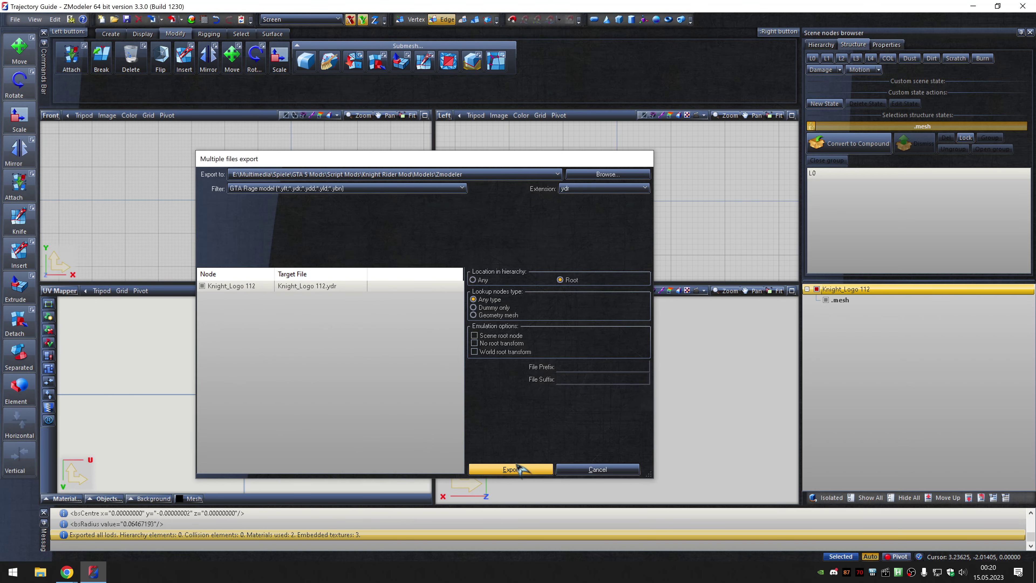
pyautogui.click(514, 465)
# Rename the root node and its texture group to Knight_Logo 113 and replace the logo texture with 0 (113).dds.
pyautogui.write('Knight_Logo 113')
pyautogui.press('Return')
pyautogui.click(204, 19)
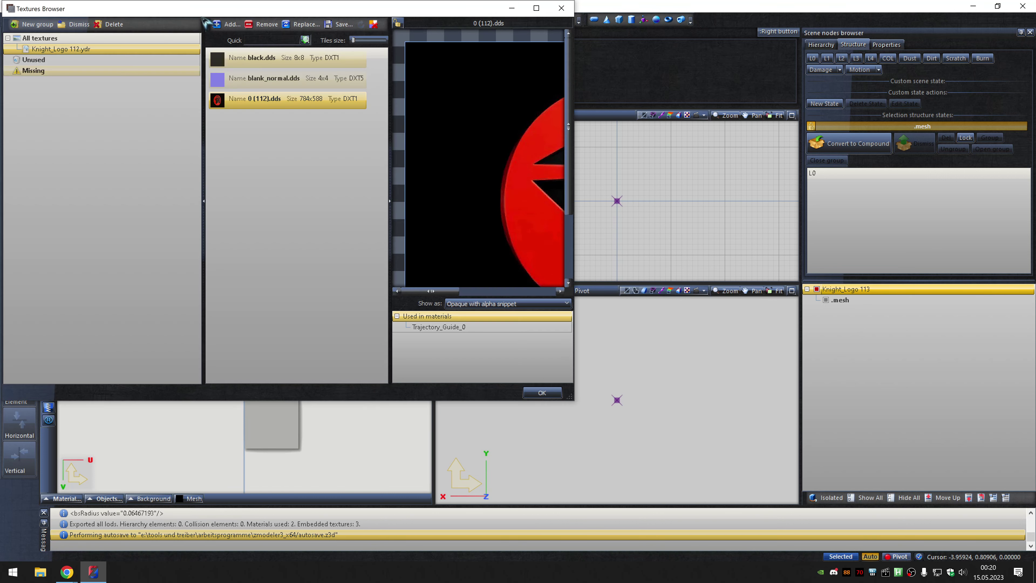
pyautogui.click(303, 25)
pyautogui.press('Escape')
pyautogui.click(542, 393)
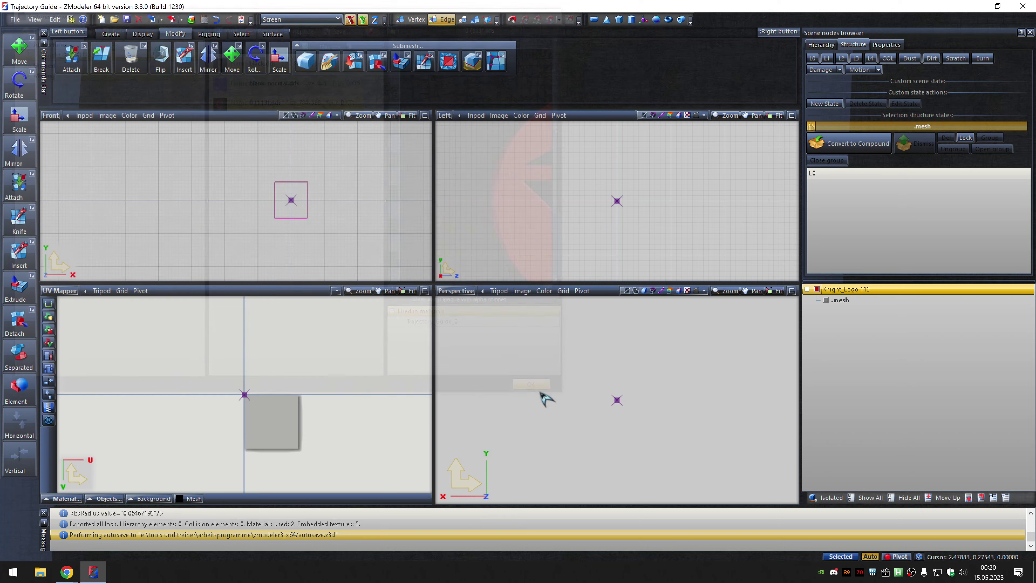
# Export the Knight_Logo 113 node with Multiple Export, using the ydr extension.
pyautogui.click(181, 19)
pyautogui.click(186, 46)
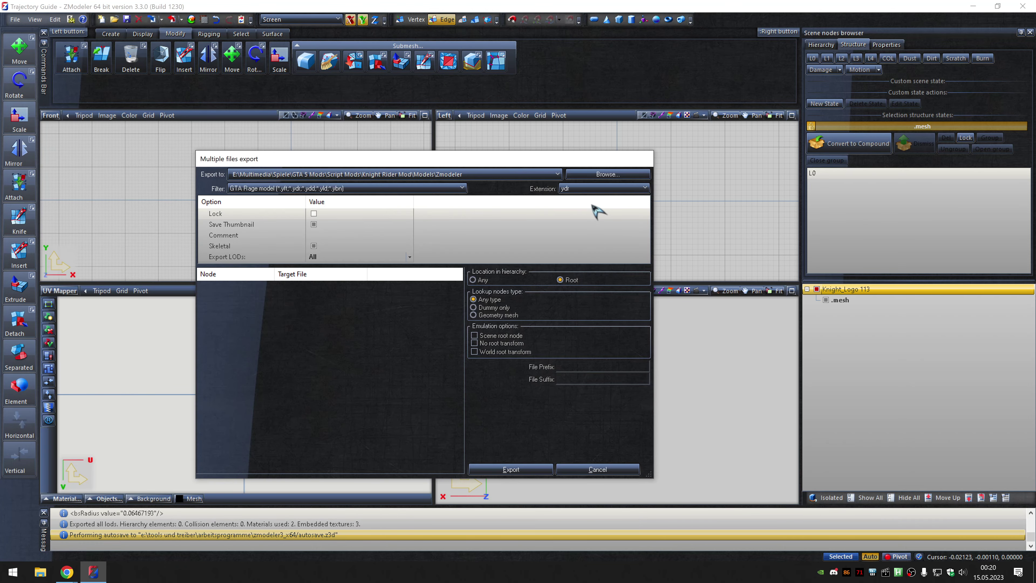
pyautogui.click(517, 465)
# Rename the root node to Knight_Logo 114 and its texture group to Knight_Logo 114.ydr.
pyautogui.write('Knight_Logo 114')
pyautogui.press('Return')
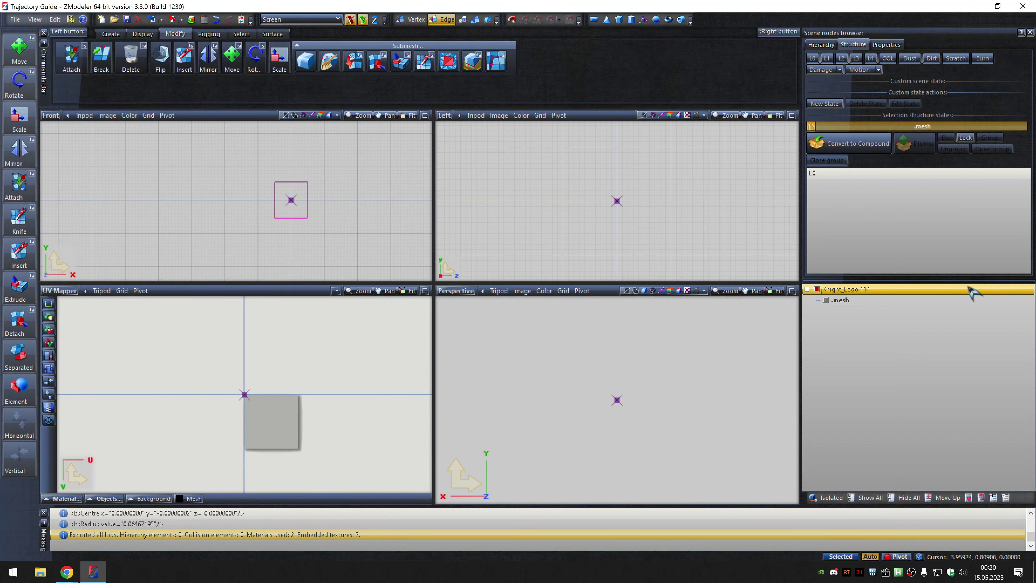
pyautogui.click(204, 20)
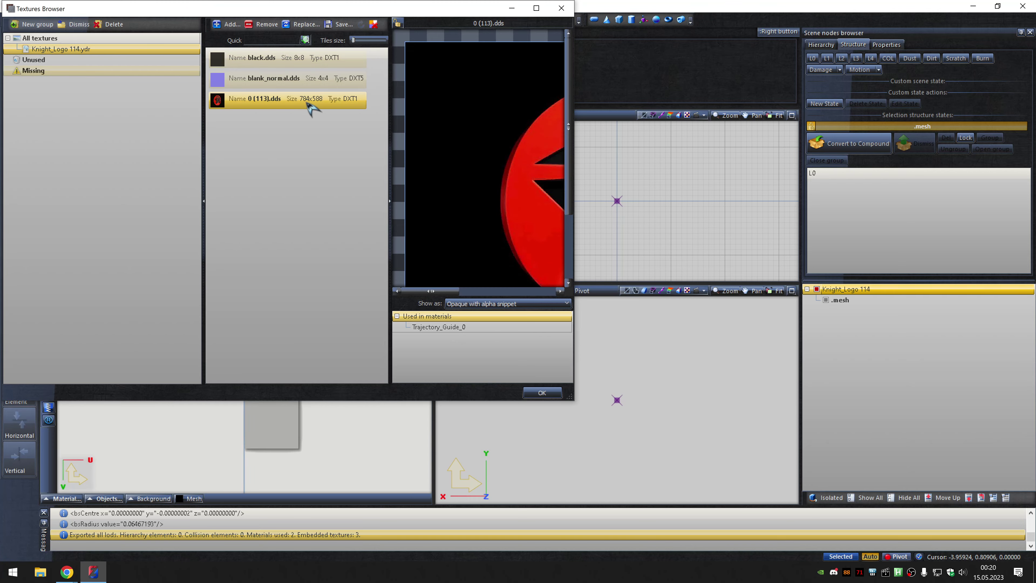
# Replace the logo texture in the Knight_Logo 114.ydr group with 0 (114).dds.
pyautogui.click(305, 24)
pyautogui.doubleClick(311, 194)
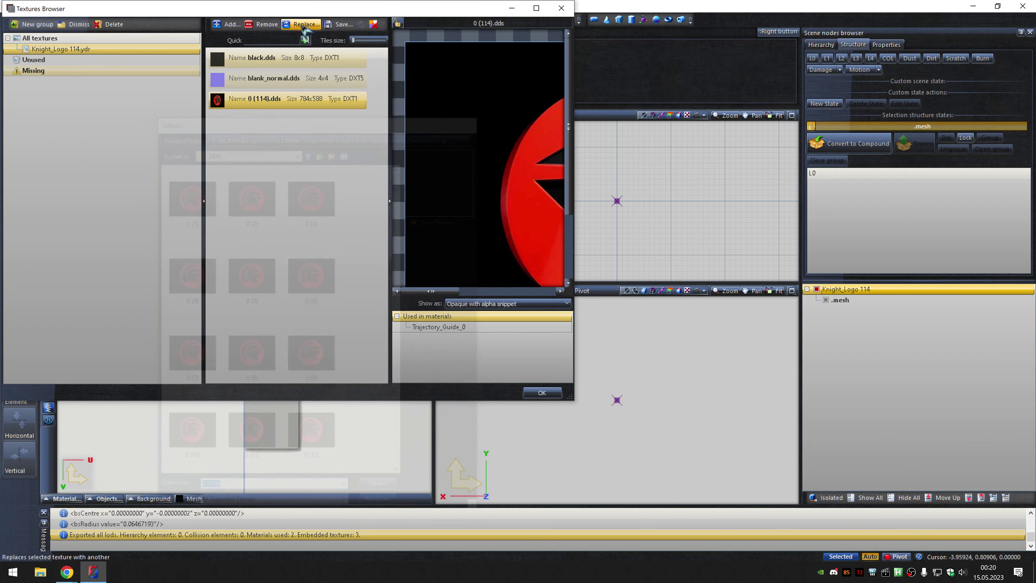
pyautogui.press('Escape')
# Export the Knight_Logo 114 node with Multiple Export, using the ydr extension.
pyautogui.click(181, 19)
pyautogui.click(200, 49)
pyautogui.click(595, 193)
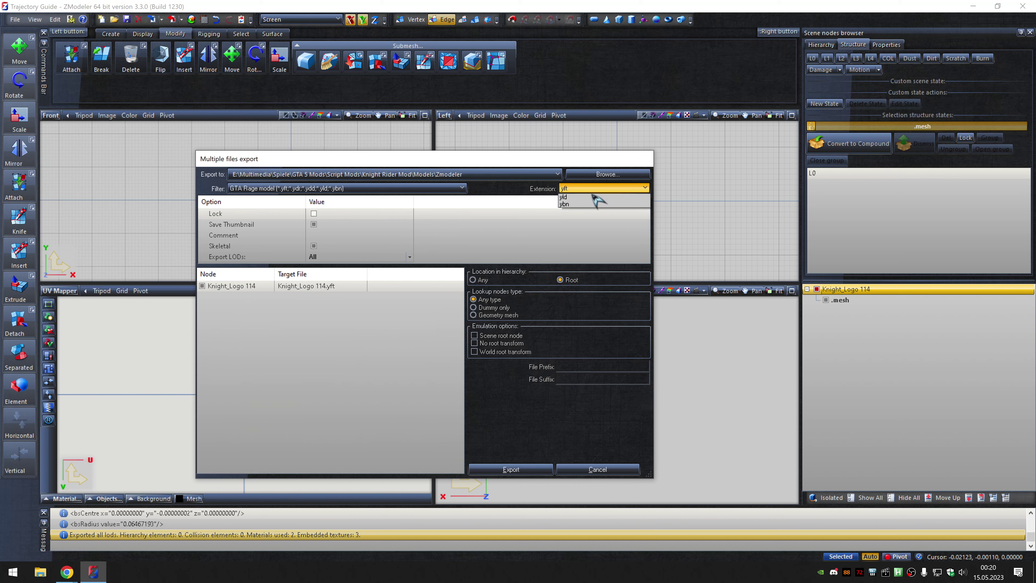
pyautogui.click(591, 202)
pyautogui.click(514, 464)
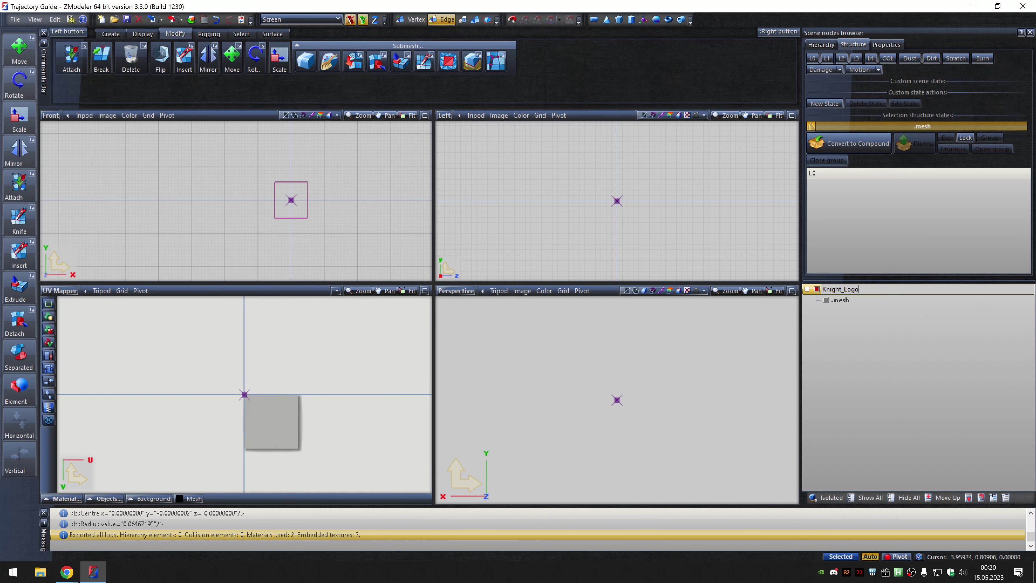
# Rename the root node and its texture group to Knight_Logo 115 and replace the logo texture with 0 (115).dds.
pyautogui.write('115')
pyautogui.press('Return')
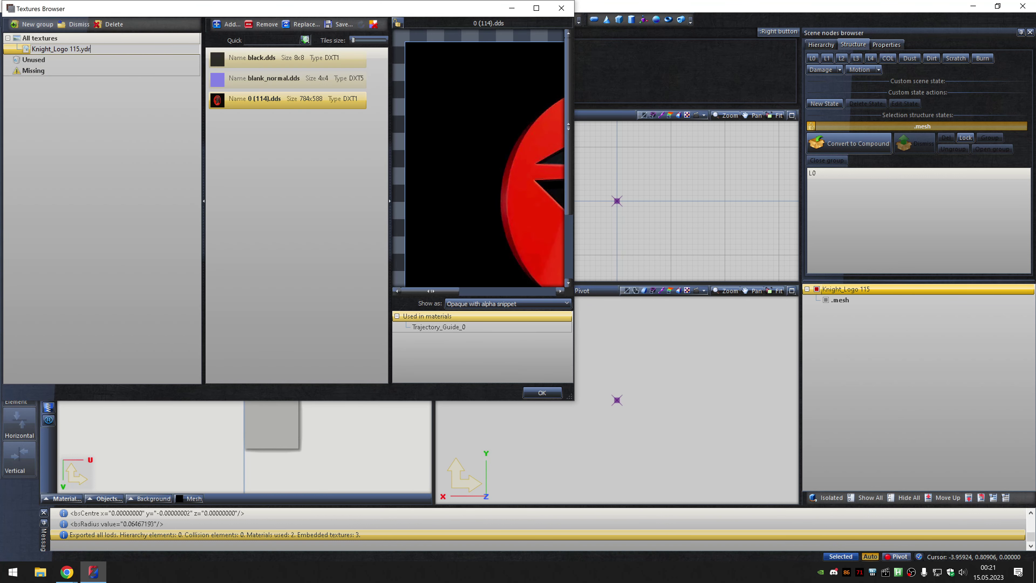
pyautogui.click(303, 24)
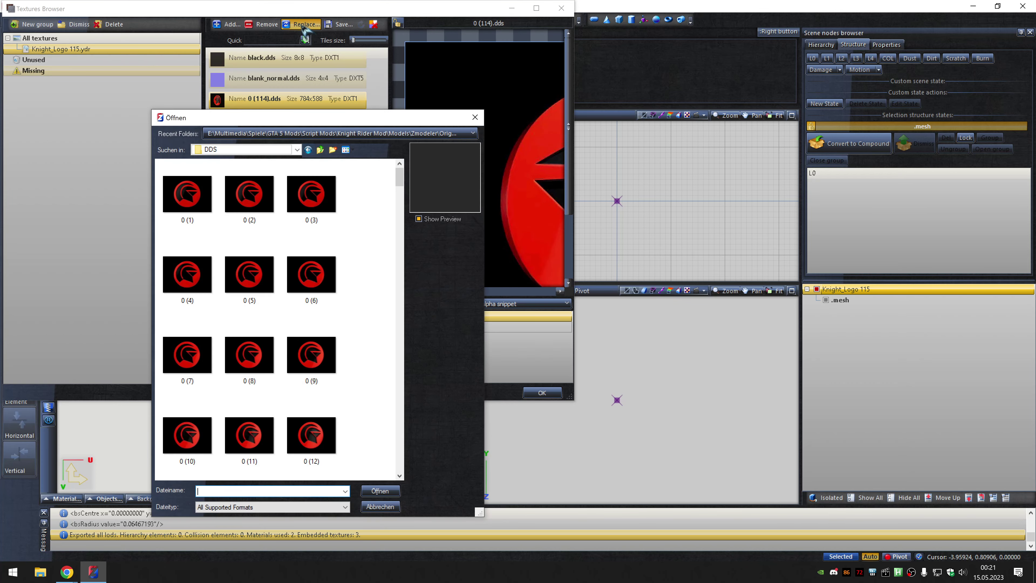
pyautogui.press('Escape')
pyautogui.click(541, 392)
# Export the Knight_Logo 115 node with Multiple Export, using the ydr extension.
pyautogui.click(181, 19)
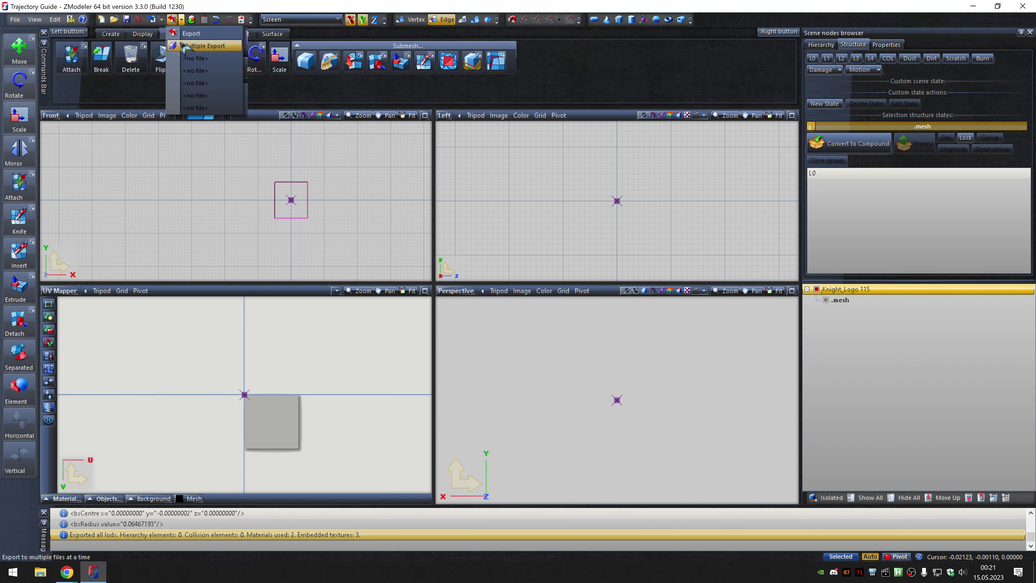
pyautogui.click(204, 49)
pyautogui.click(508, 463)
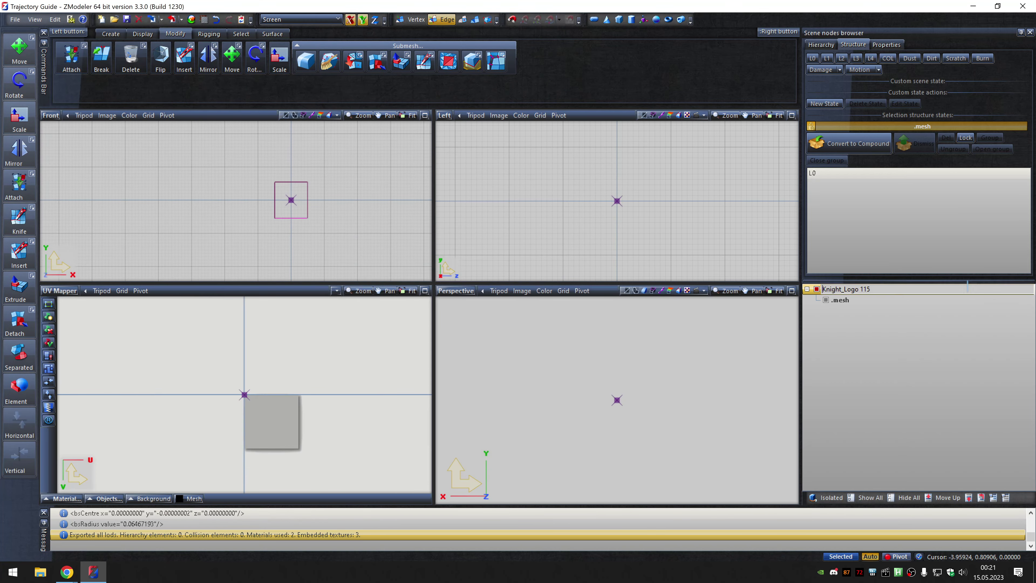
# Rename the root node and its texture group to Knight_Logo 116 and replace the logo texture with 0 (116).dds.
pyautogui.write('o 116')
pyautogui.press('Return')
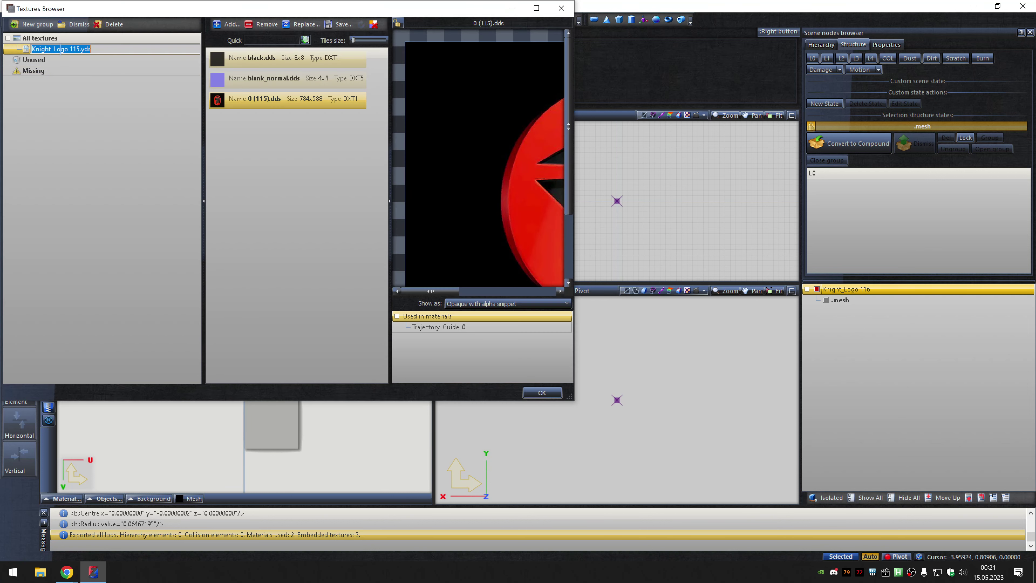
pyautogui.click(304, 25)
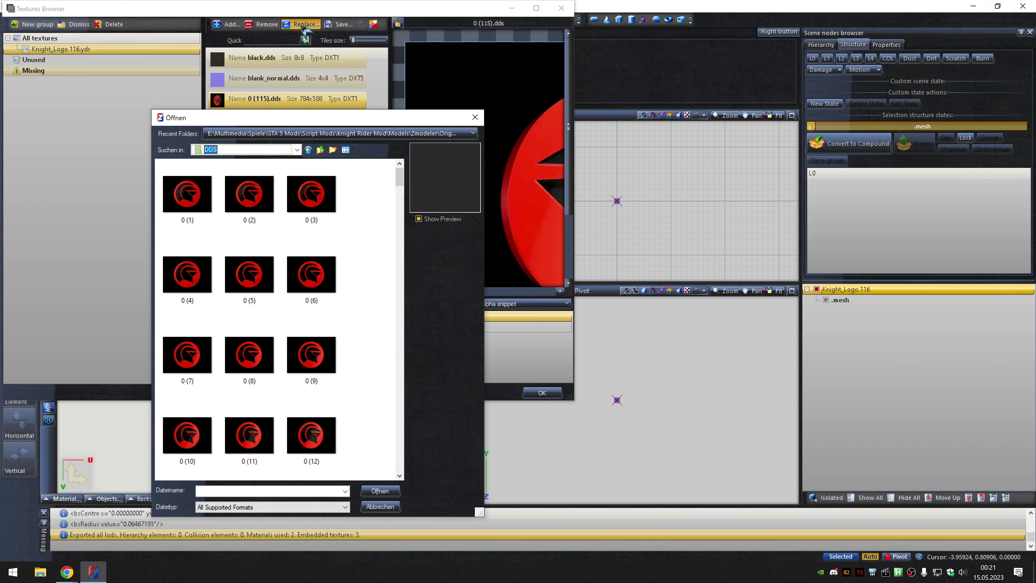
pyautogui.press('Escape')
pyautogui.click(543, 393)
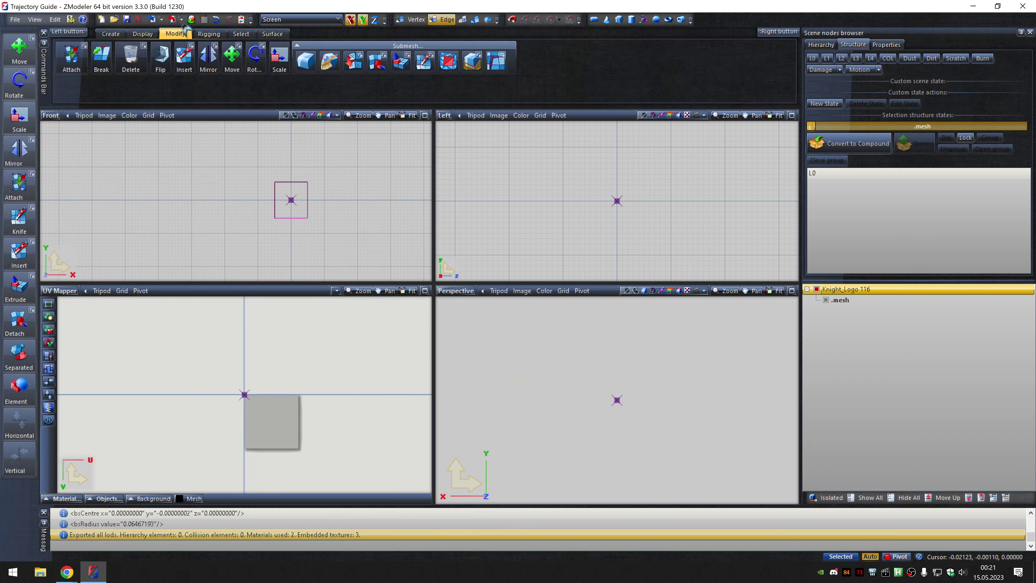
# Export the Knight_Logo 116 node with Multiple Export, using the ydr extension.
pyautogui.click(181, 19)
pyautogui.click(200, 49)
pyautogui.click(599, 189)
pyautogui.click(597, 207)
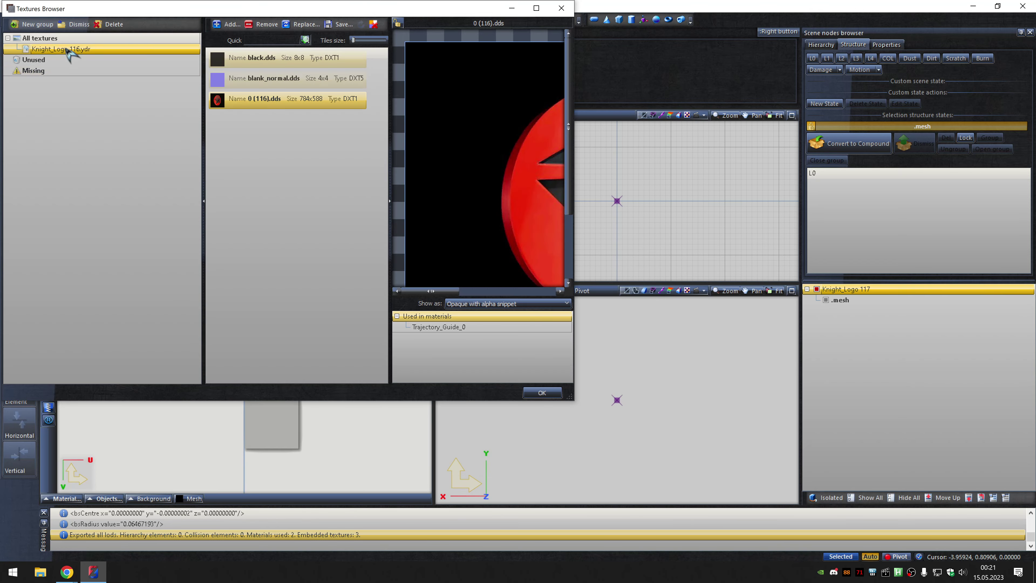
# Rename the texture group to Knight_Logo 117.ydr and replace the logo texture with 0 (117).dds.
pyautogui.click(303, 24)
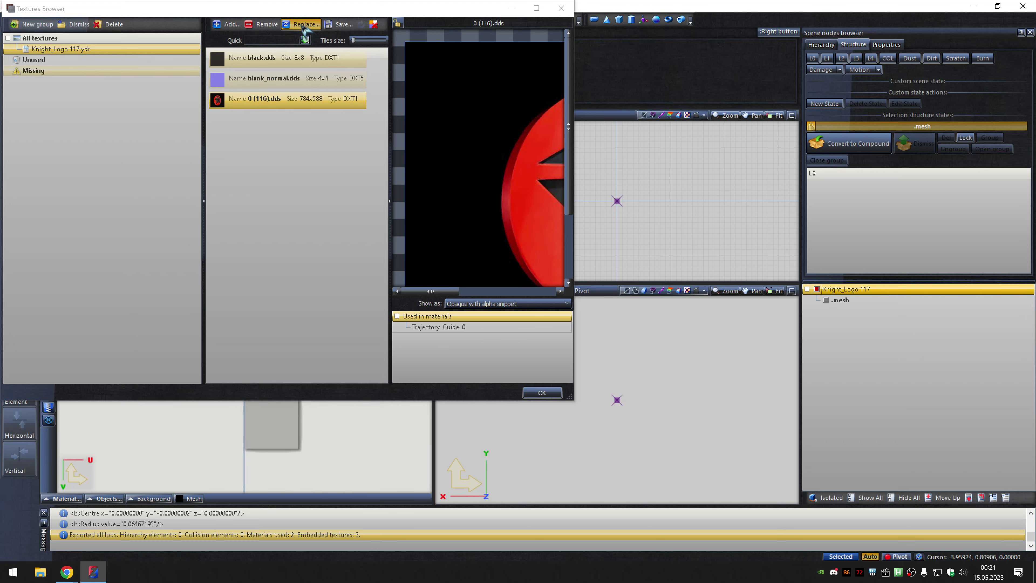
pyautogui.press('Escape')
pyautogui.press('Escape')
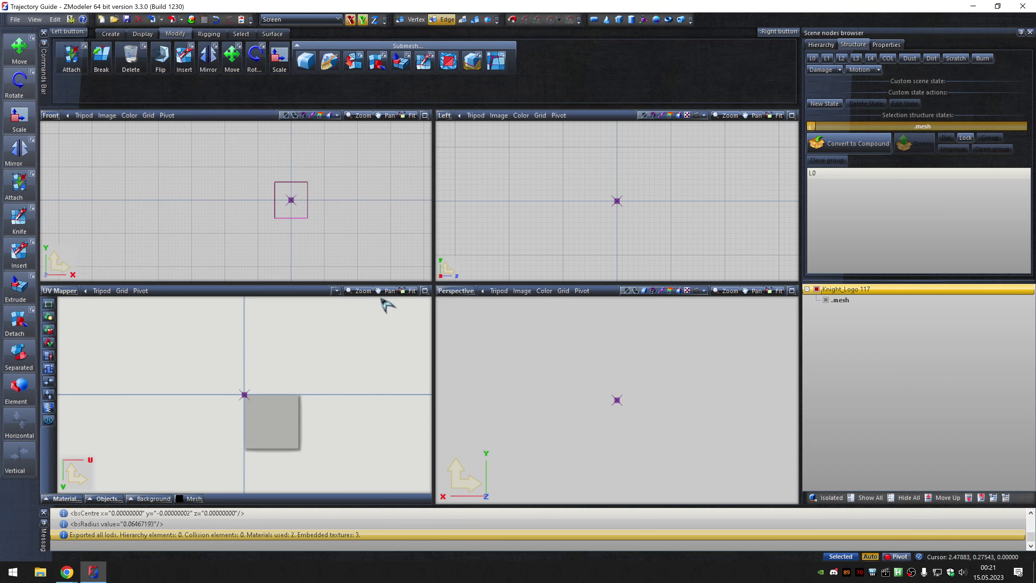
# Export the Knight_Logo 117 node with Multiple Export, using the ydr extension.
pyautogui.click(181, 20)
pyautogui.click(204, 48)
pyautogui.click(604, 188)
pyautogui.click(594, 208)
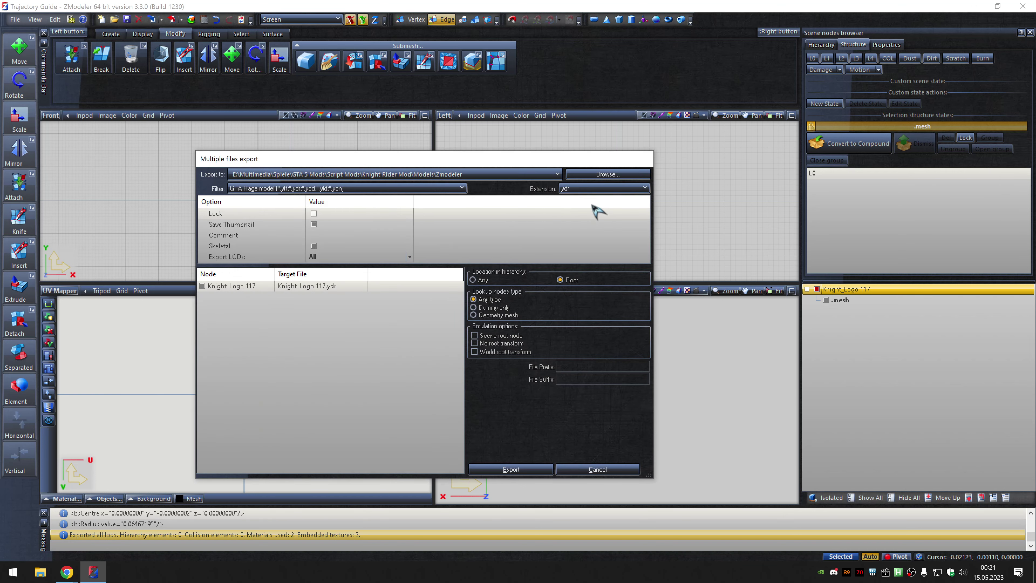
pyautogui.click(510, 469)
# Rename the root node and its texture group to Knight_Logo 118 and replace the logo texture with 0 (118).dds.
pyautogui.write('o 118')
pyautogui.press('Return')
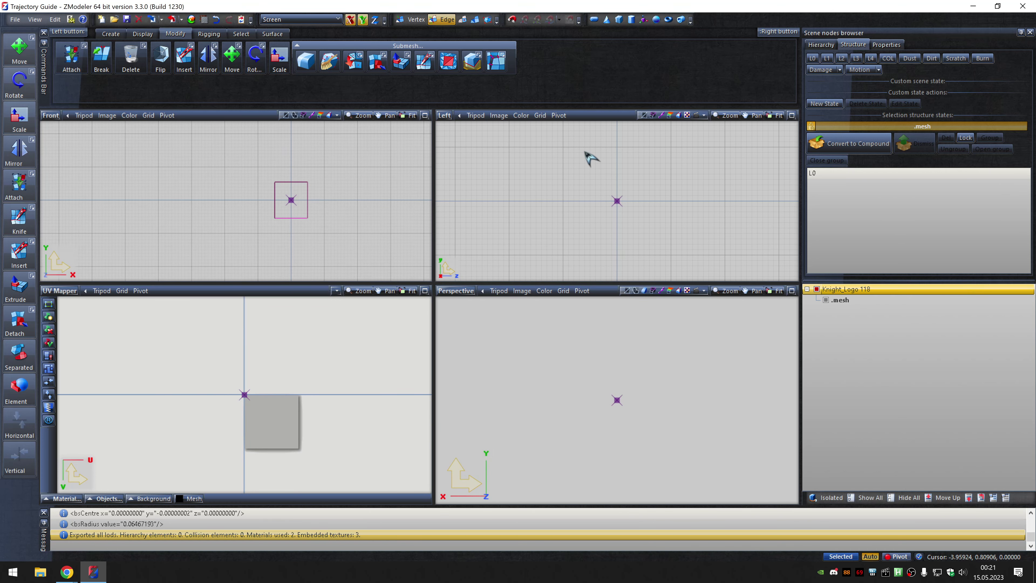
pyautogui.click(204, 19)
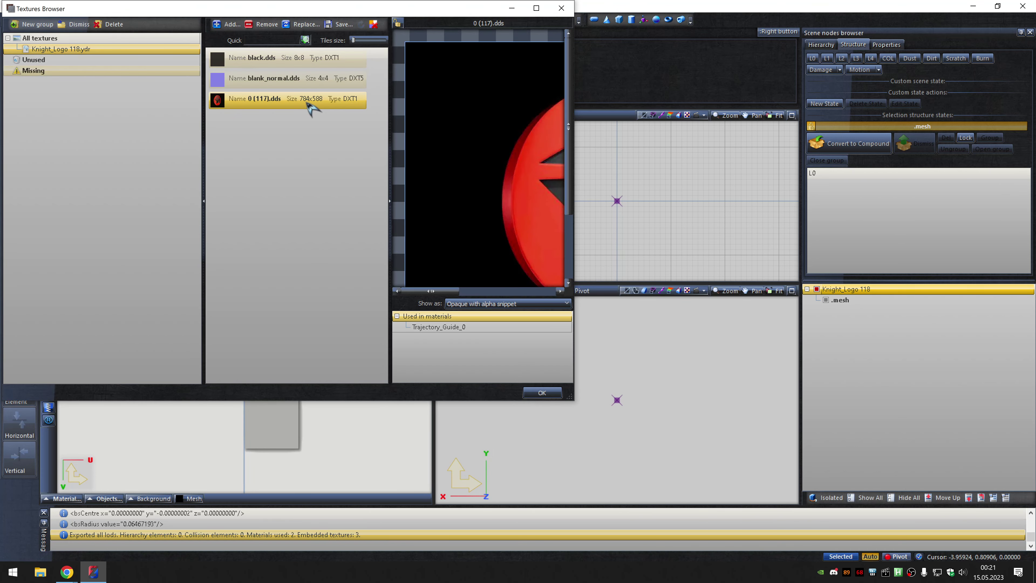
pyautogui.click(304, 25)
pyautogui.press('Escape')
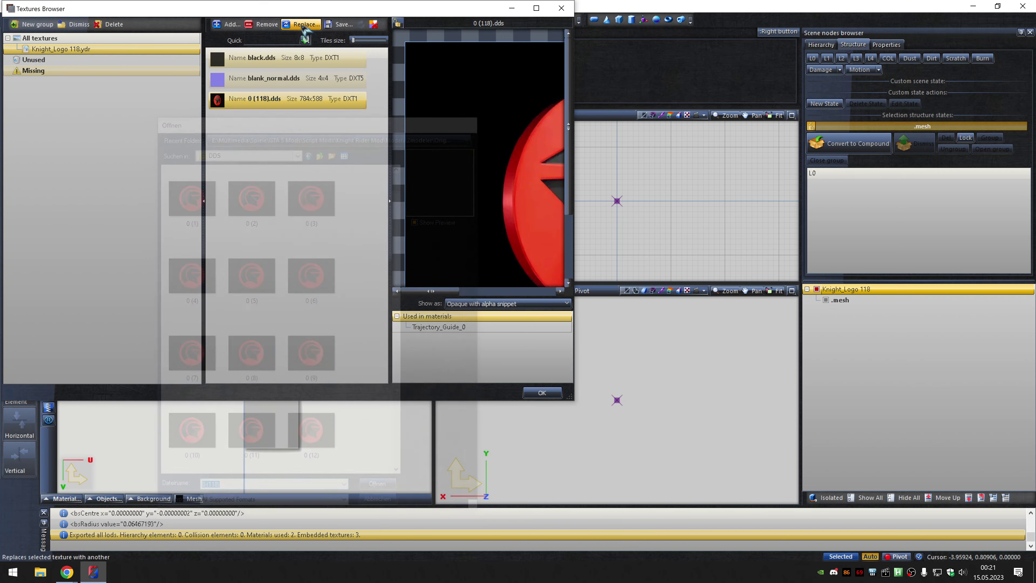
pyautogui.click(541, 393)
# Export the Knight_Logo 118 node with Multiple Export, using the ydr extension.
pyautogui.click(181, 19)
pyautogui.click(204, 49)
pyautogui.click(599, 190)
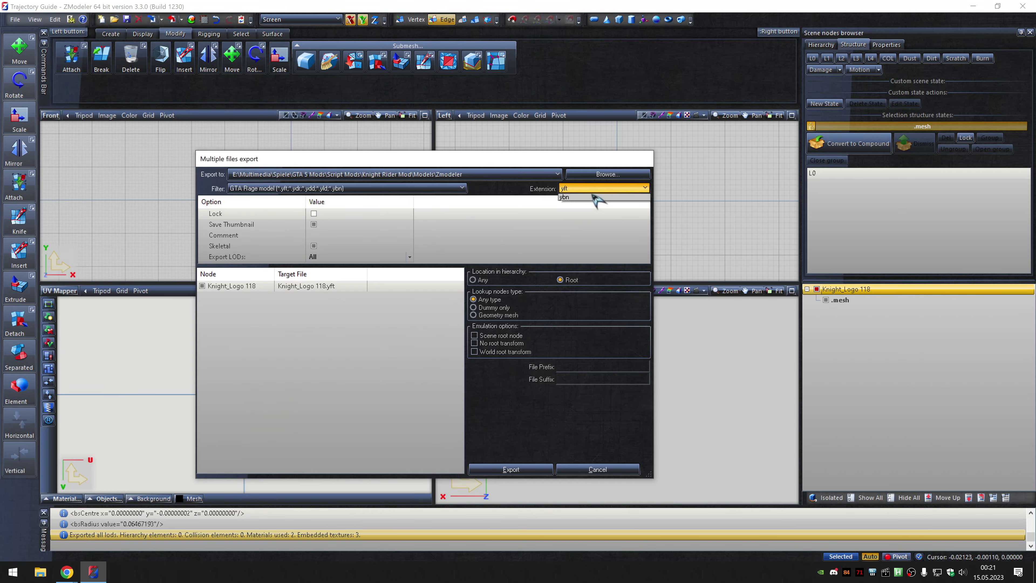
pyautogui.click(596, 203)
pyautogui.click(510, 465)
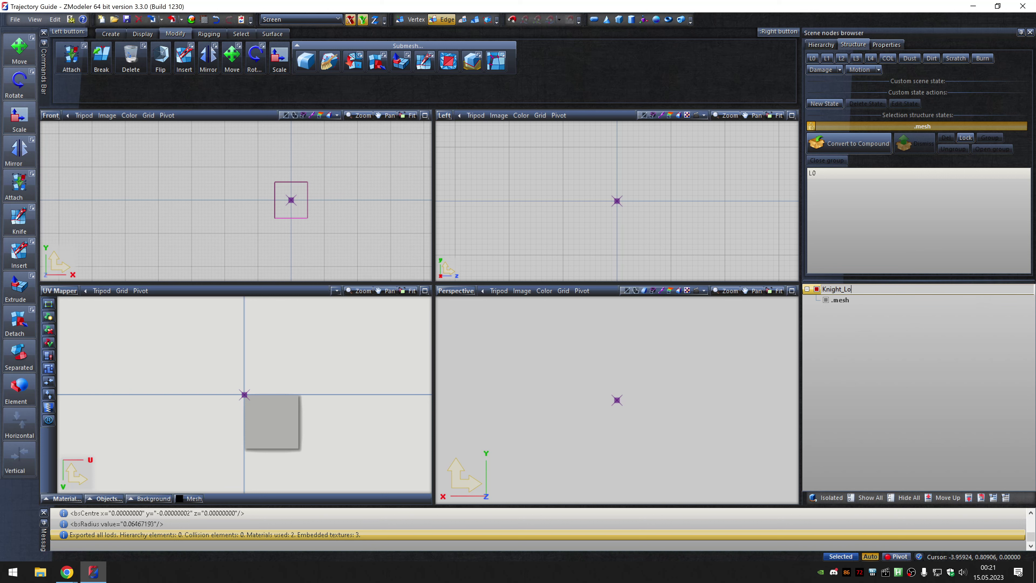
# Rename the root node and its texture group to Knight_Logo 119 and replace the logo texture with 0 (119).dds.
pyautogui.click(971, 289)
pyautogui.click(204, 19)
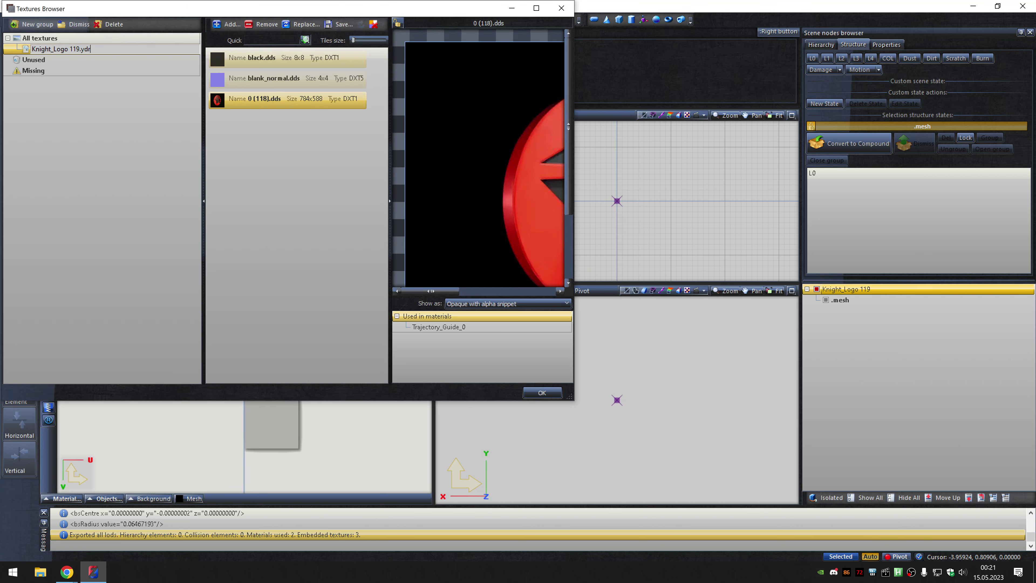
pyautogui.click(304, 25)
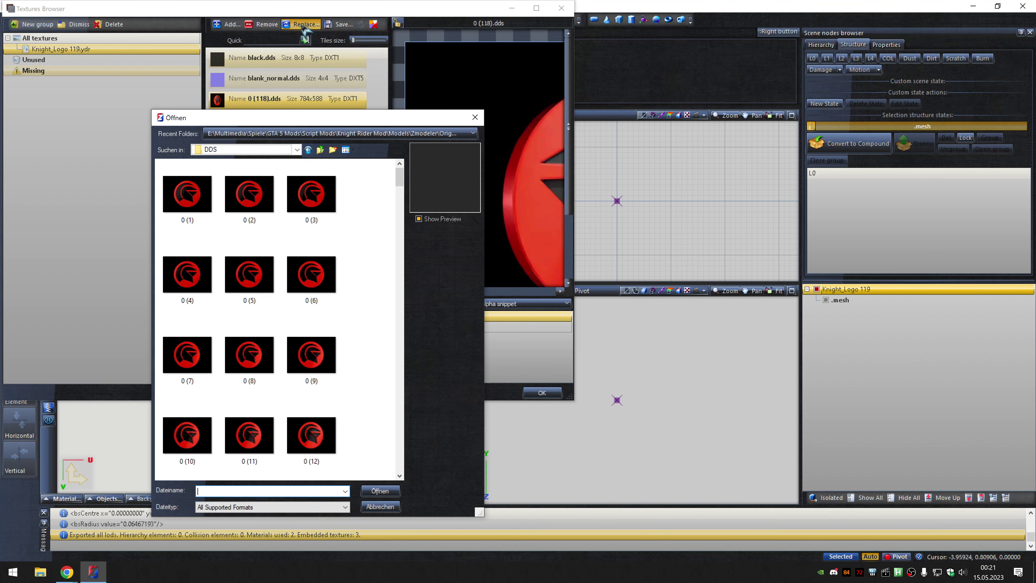
pyautogui.press('Escape')
pyautogui.click(541, 392)
# Export the Knight_Logo 119 node with Multiple Export, using the ydr extension.
pyautogui.click(181, 19)
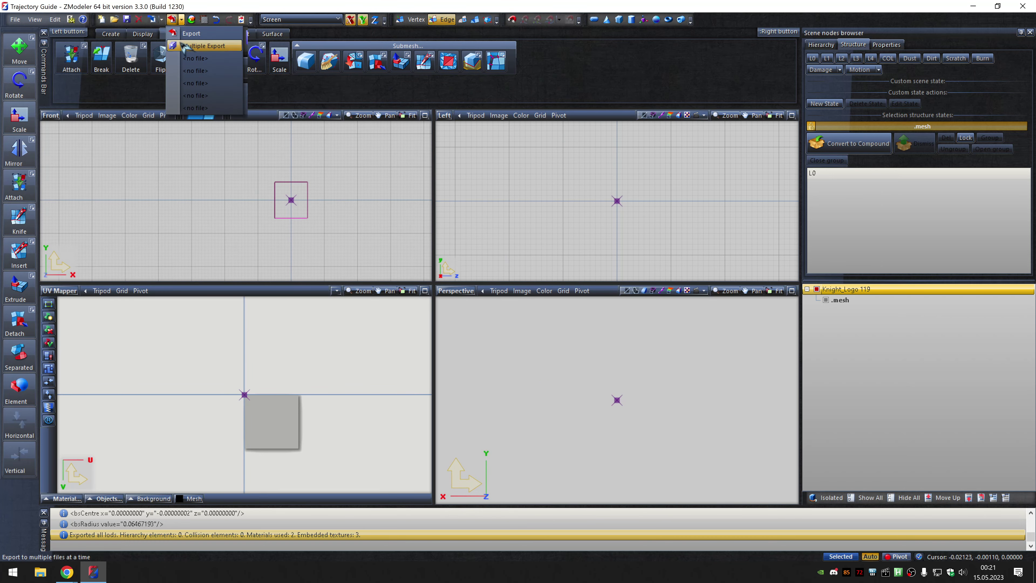
pyautogui.click(204, 74)
pyautogui.click(595, 192)
pyautogui.click(595, 208)
pyautogui.click(507, 462)
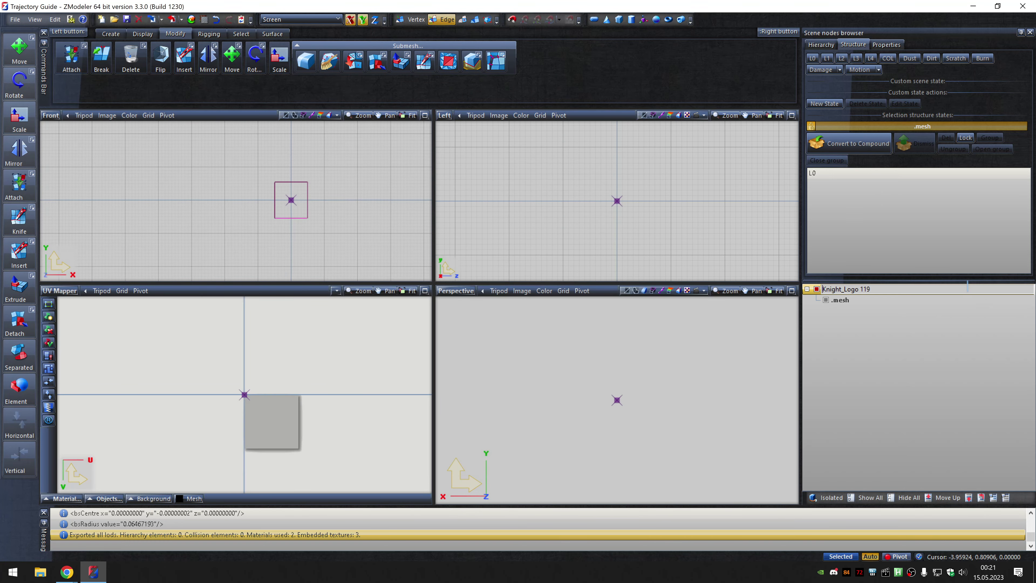
# Rename the root node and its texture group to Knight_Logo 120 and replace the logo texture with 0 (120).dds.
pyautogui.write('120')
pyautogui.press('Return')
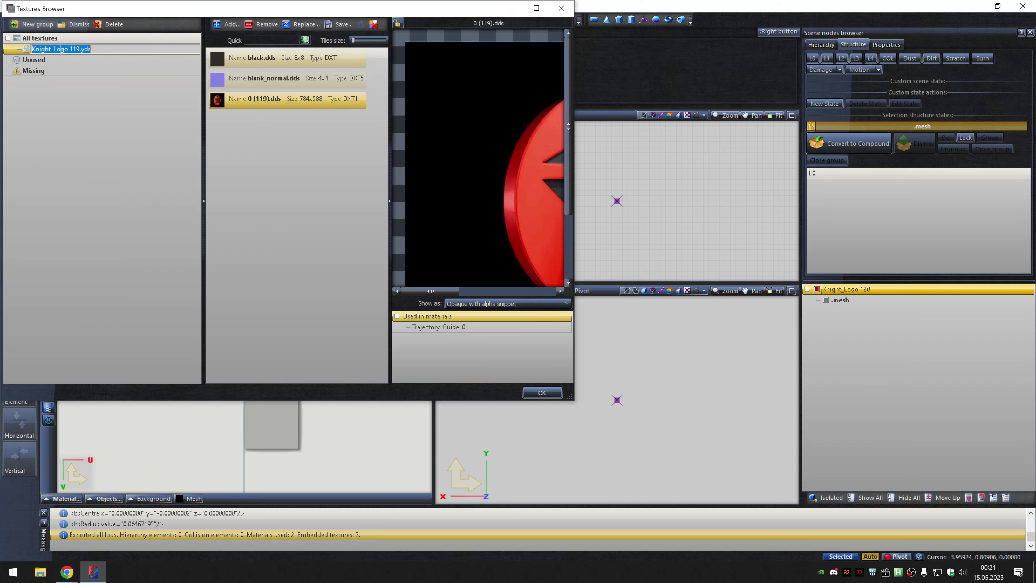
pyautogui.click(305, 24)
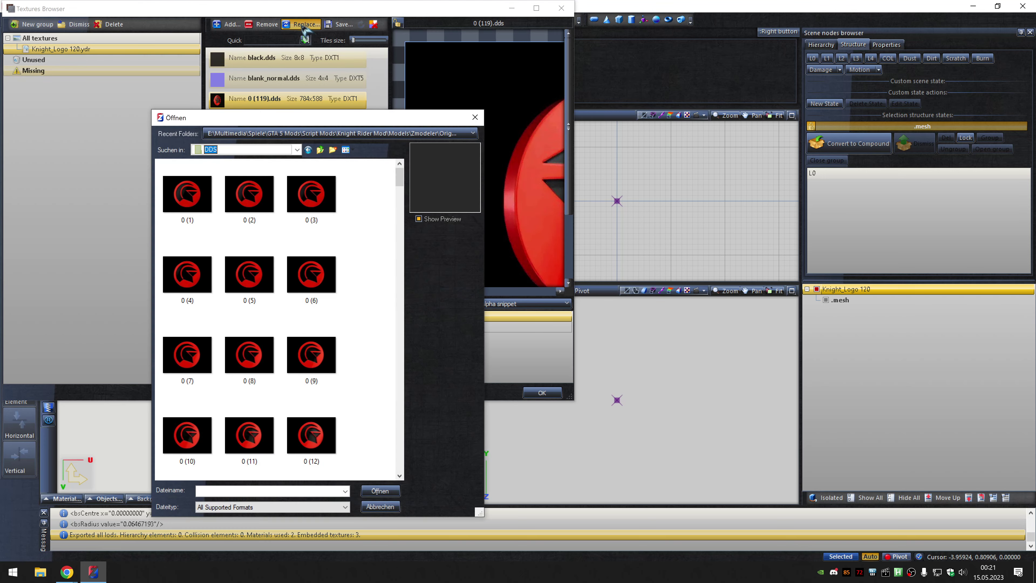
pyautogui.press('Escape')
pyautogui.press('Return')
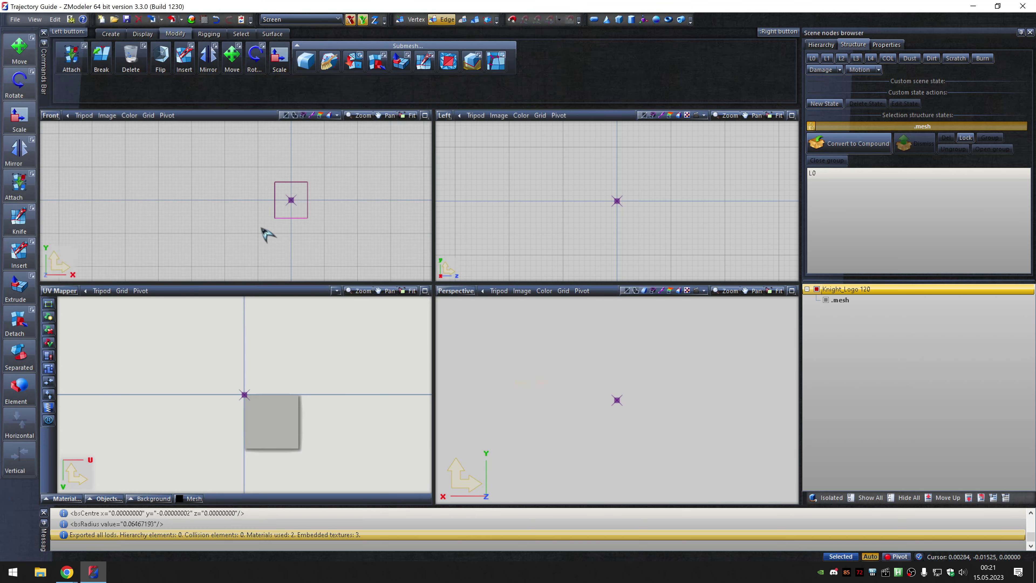
# Export the Knight_Logo 120 node with Multiple Export, using the ydr extension.
pyautogui.click(181, 20)
pyautogui.click(515, 465)
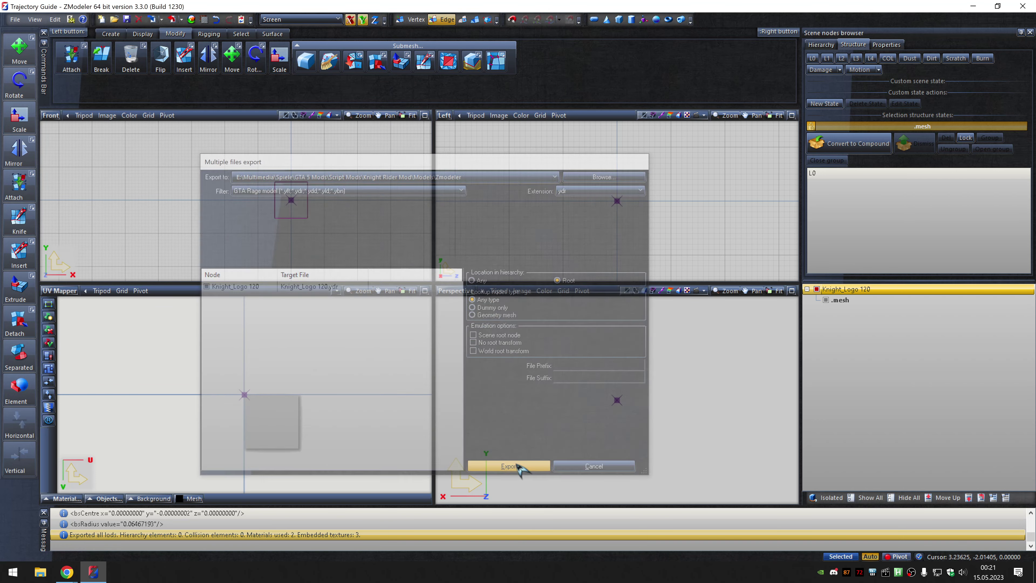
# Rename the root node and its texture group to Knight_Logo 121 and replace the logo texture with 0 (121).dds.
pyautogui.click(846, 289)
pyautogui.click(204, 19)
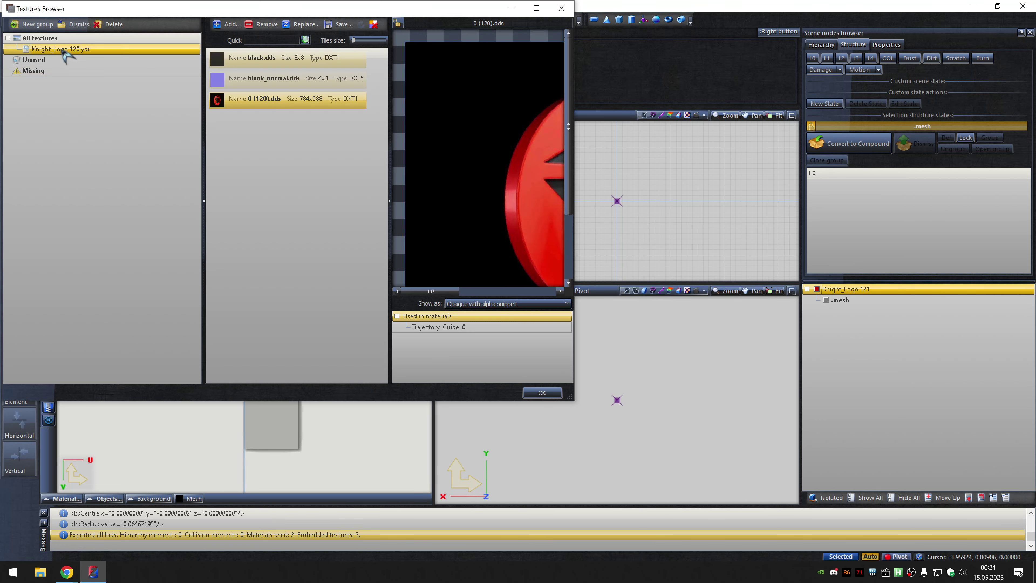
pyautogui.click(301, 24)
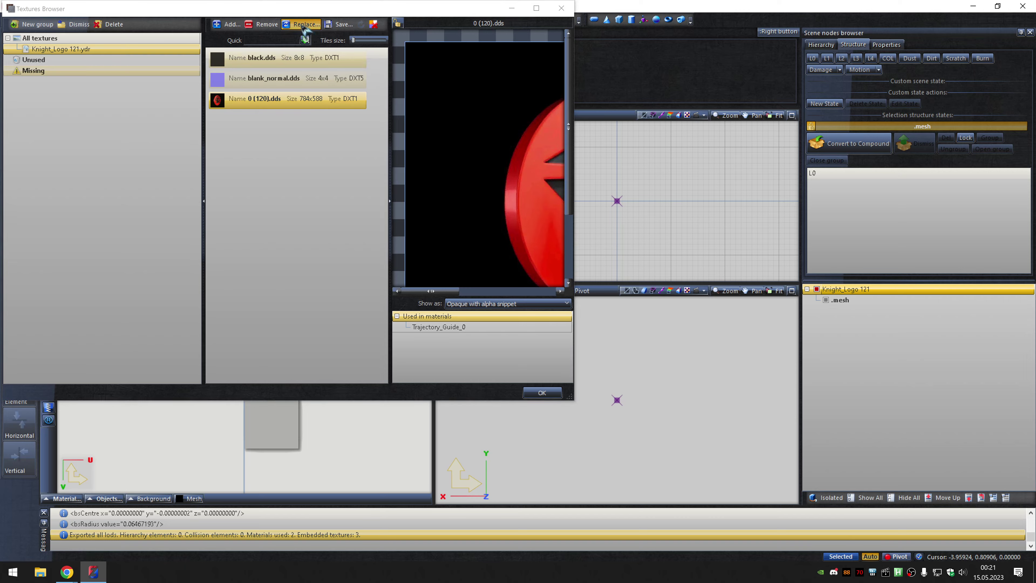
pyautogui.write('0 (121')
pyautogui.click(537, 390)
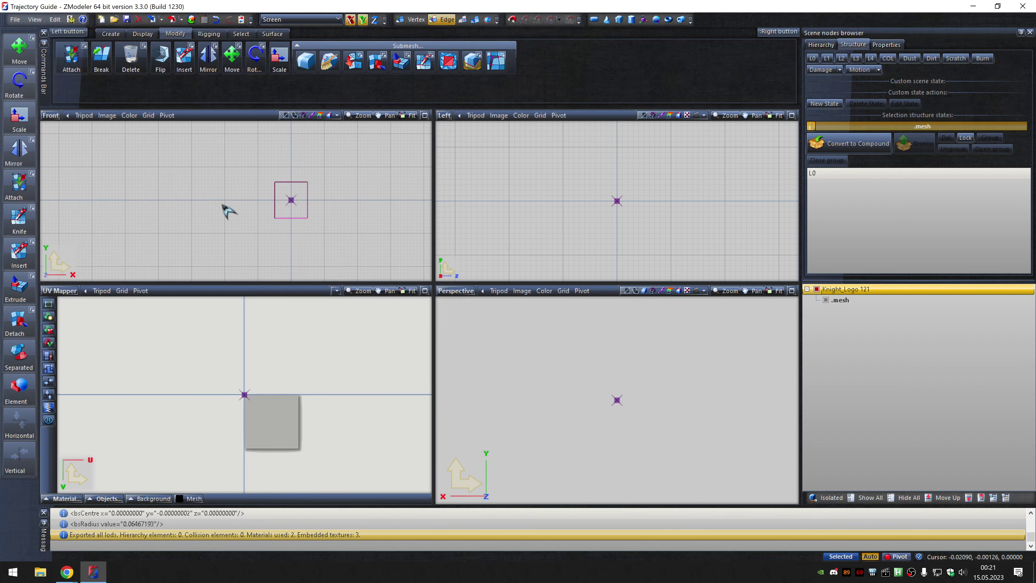
# Export the Knight_Logo 121 node with Multiple Export, using the ydr extension.
pyautogui.click(181, 20)
pyautogui.click(604, 186)
pyautogui.click(596, 204)
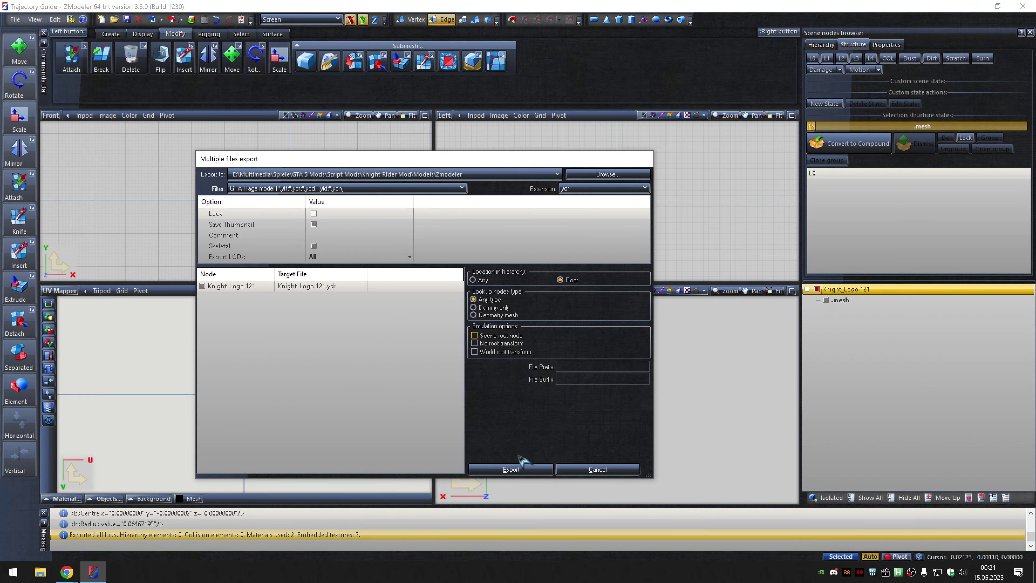
pyautogui.click(521, 465)
# Rename the root node and its texture group to Knight_Logo 122 and replace the logo texture with 0 (122).dds.
pyautogui.doubleClick(967, 288)
pyautogui.write('2')
pyautogui.press('Return')
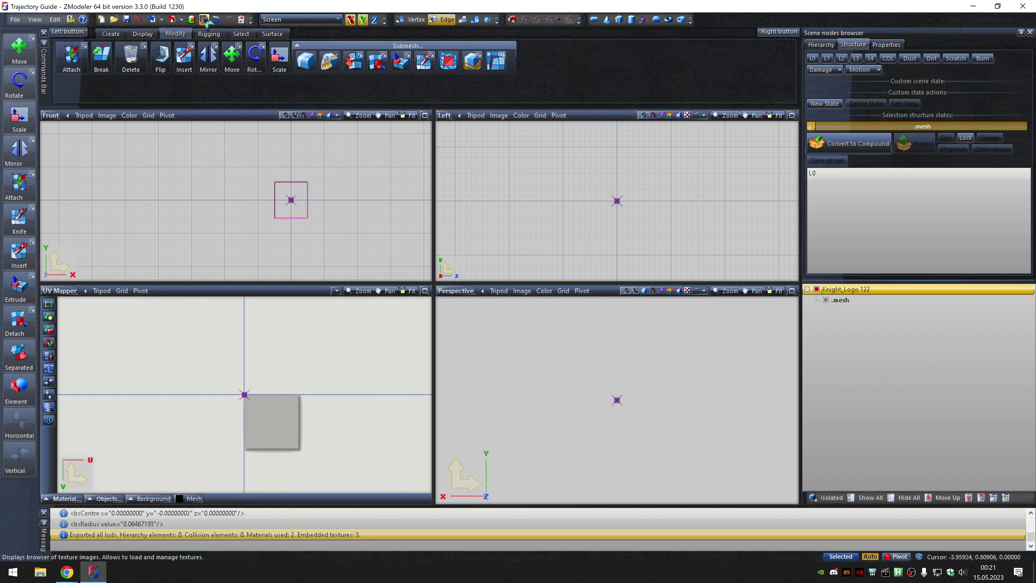
pyautogui.click(204, 19)
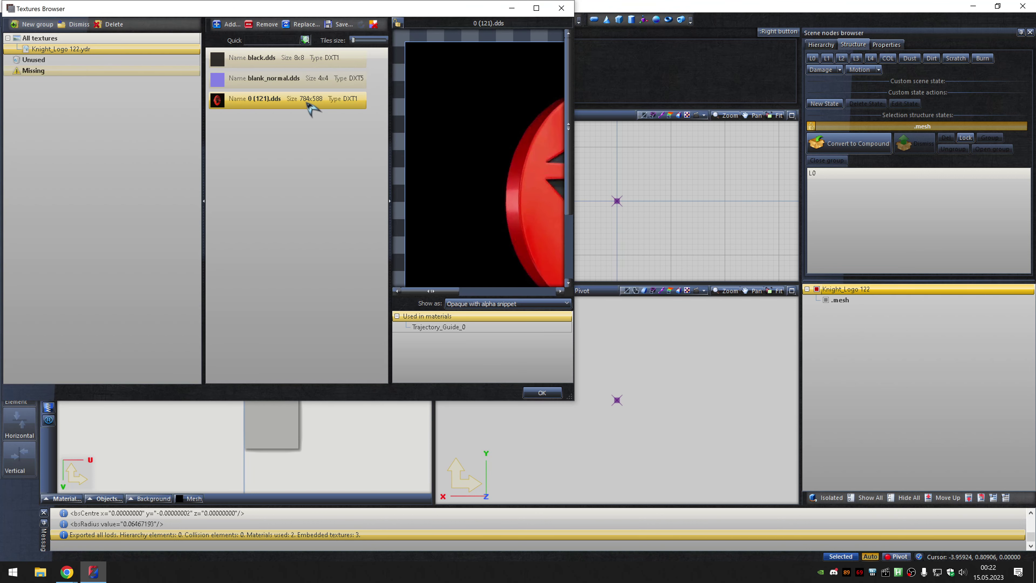
pyautogui.click(304, 24)
pyautogui.write('0 (122)')
pyautogui.press('Return')
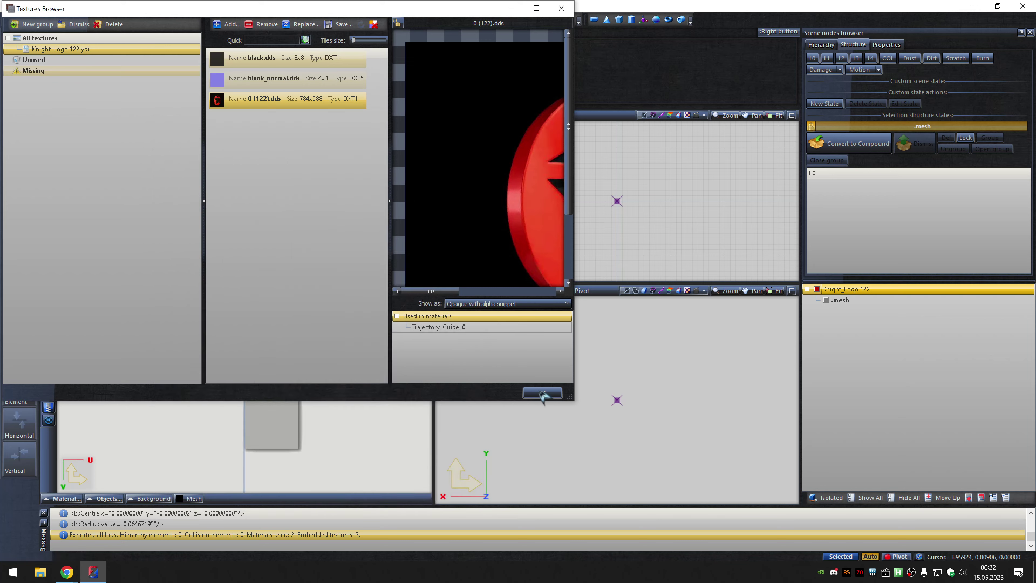
pyautogui.click(542, 392)
# Export the Knight_Logo 122 node with Multiple Export, using the ydr extension.
pyautogui.click(181, 19)
pyautogui.click(204, 36)
pyautogui.click(603, 188)
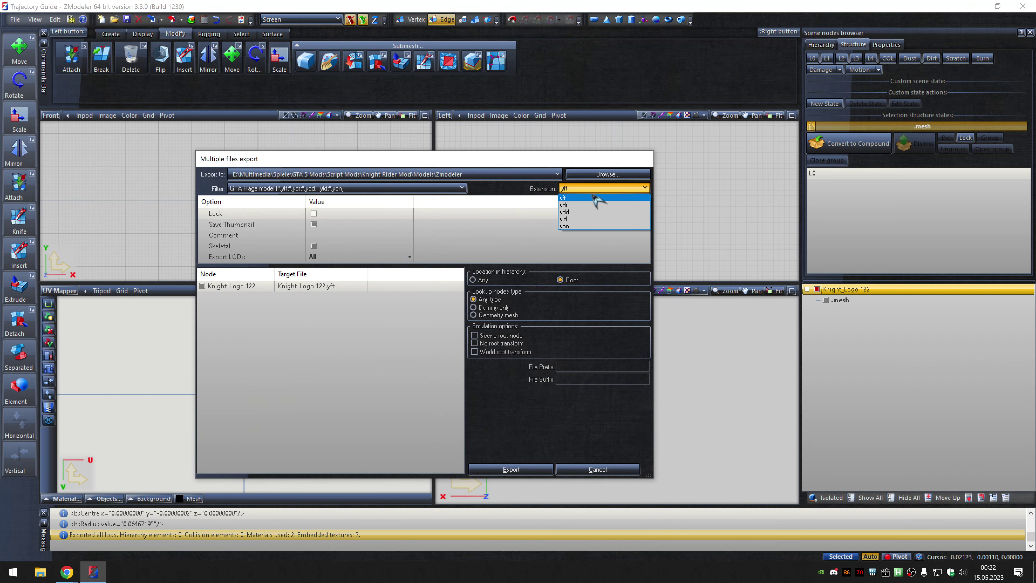
pyautogui.click(598, 198)
pyautogui.click(522, 469)
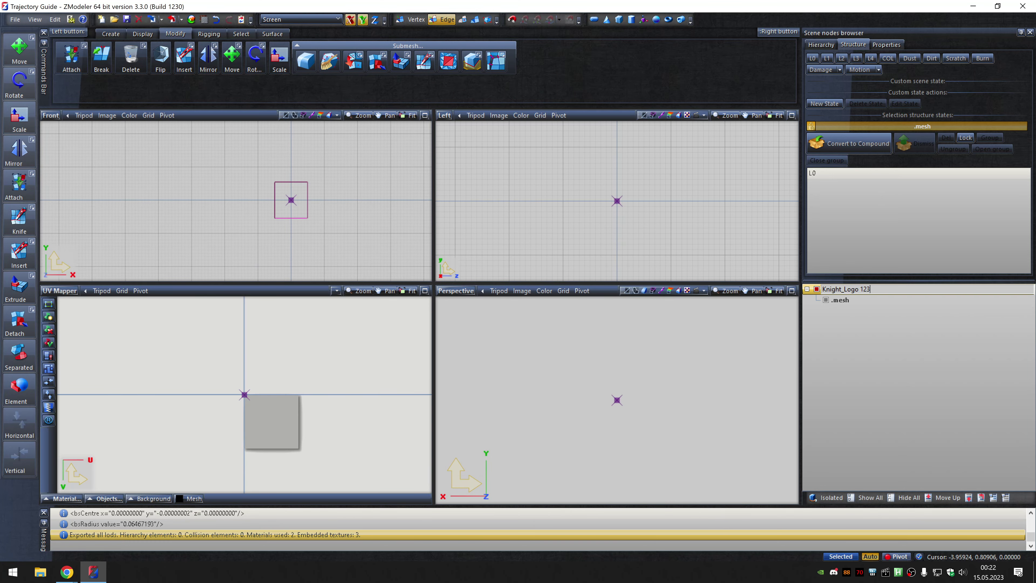
# Rename the root node and its texture group to Knight_Logo 123 and replace the logo texture with 0 (123).dds.
pyautogui.click(203, 19)
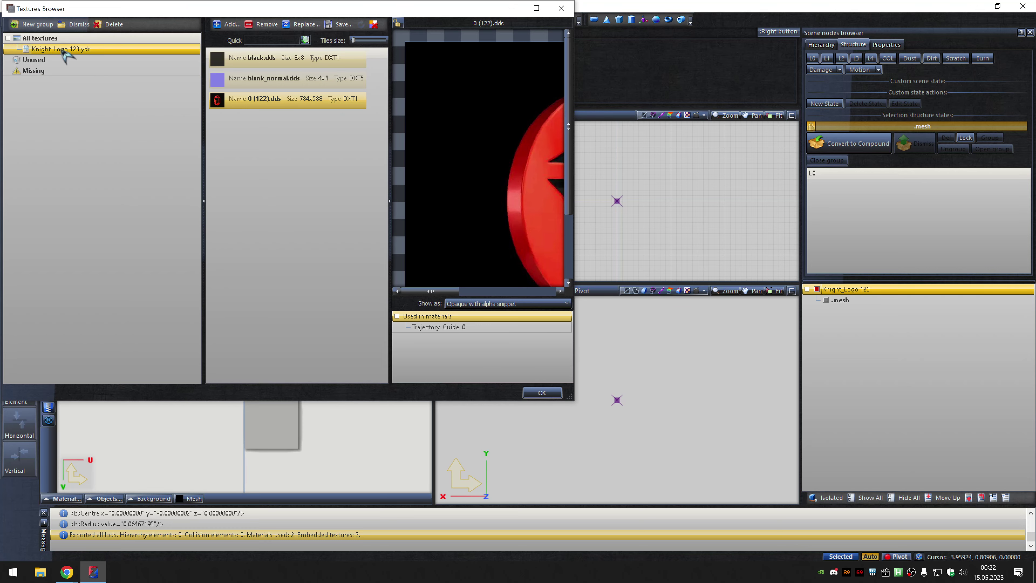
pyautogui.click(302, 24)
pyautogui.doubleClick(185, 197)
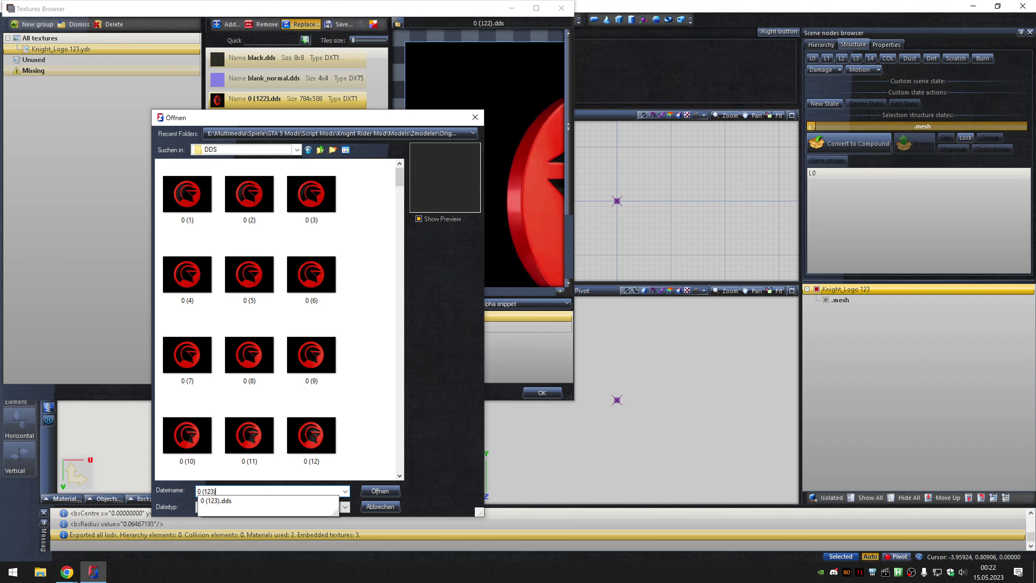
pyautogui.click(542, 393)
# Export the Knight_Logo 123 node with Multiple Export, using the ydr extension.
pyautogui.click(161, 19)
pyautogui.click(204, 37)
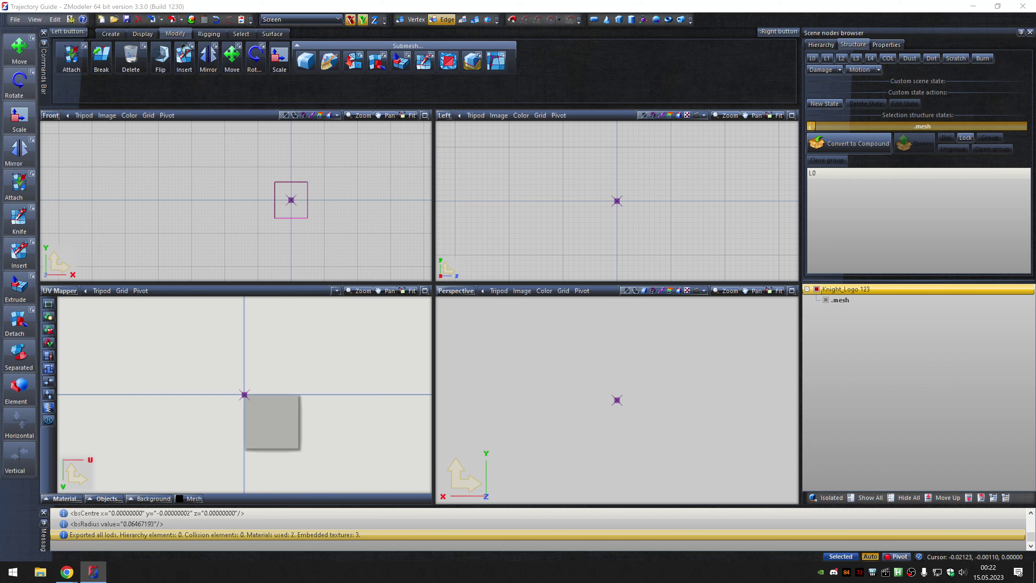
pyautogui.click(603, 188)
pyautogui.click(598, 198)
pyautogui.click(518, 469)
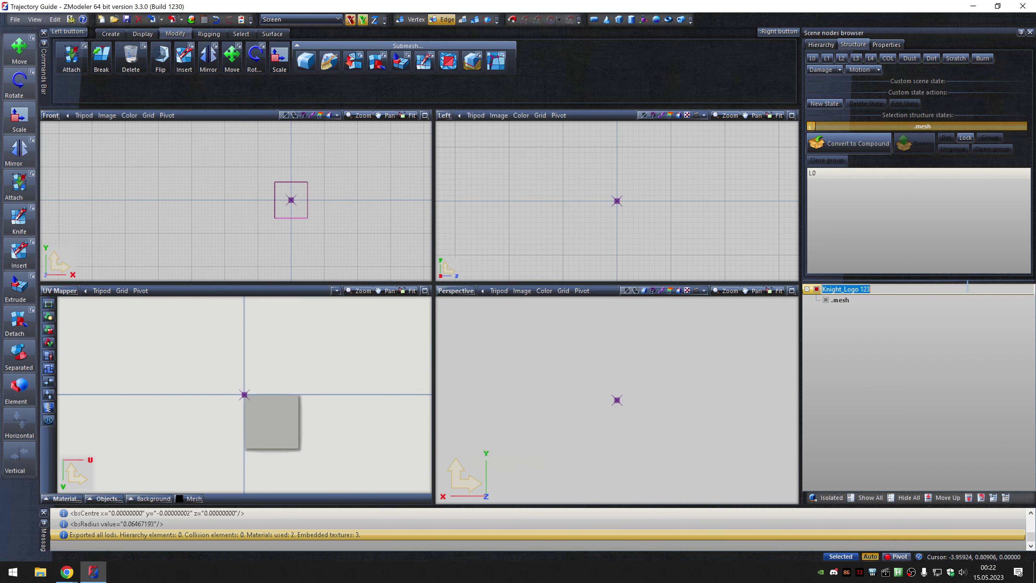
# Rename the root node and its texture group to Knight_Logo 124 and replace the logo texture with 0 (124).dds.
pyautogui.click(204, 20)
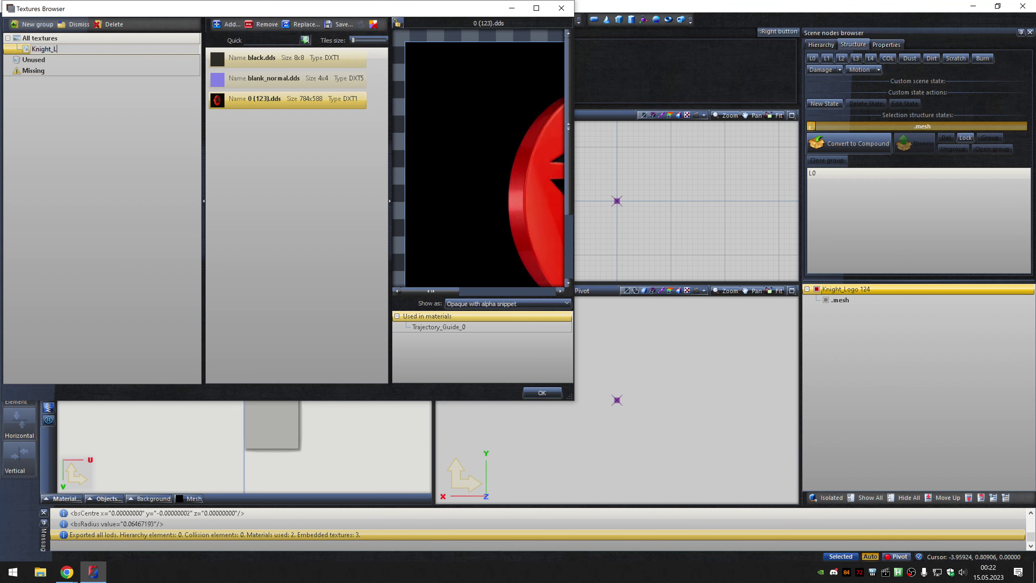
pyautogui.click(302, 24)
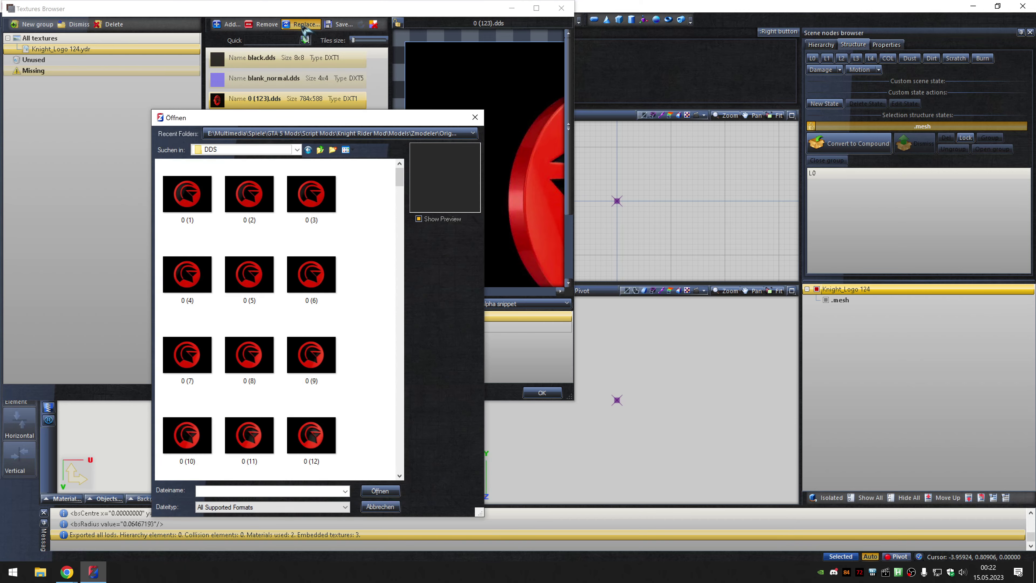
pyautogui.doubleClick(185, 201)
pyautogui.click(542, 392)
# Export the Knight_Logo 124 node with Multiple Export, using the ydr extension.
pyautogui.click(181, 19)
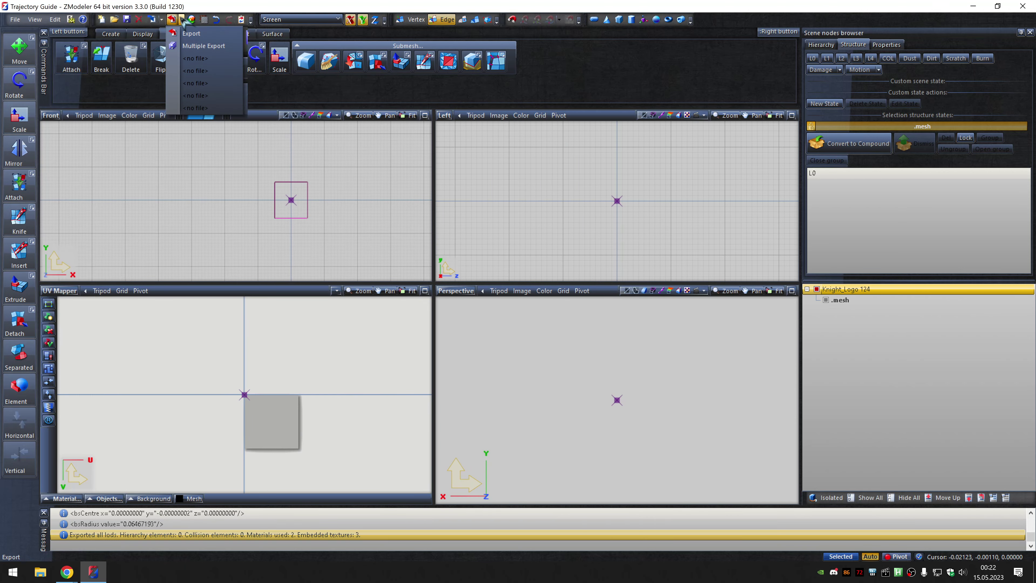
pyautogui.click(204, 47)
pyautogui.click(604, 188)
pyautogui.click(598, 210)
pyautogui.click(511, 469)
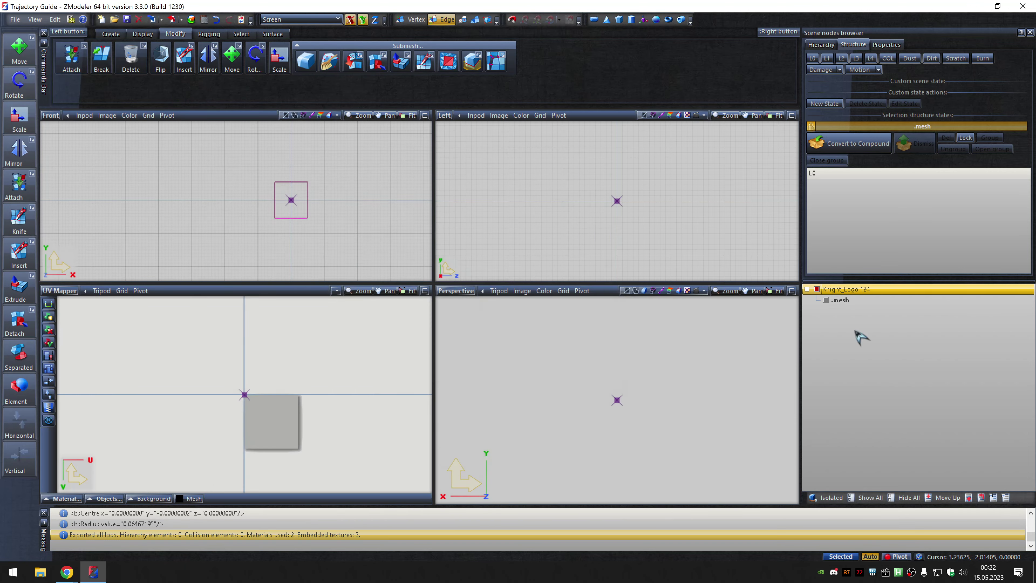
# Rename the root node and its texture group to Knight_Logo 125 and replace the logo texture with 0 (125).dds.
pyautogui.write('5')
pyautogui.press('Return')
pyautogui.click(204, 19)
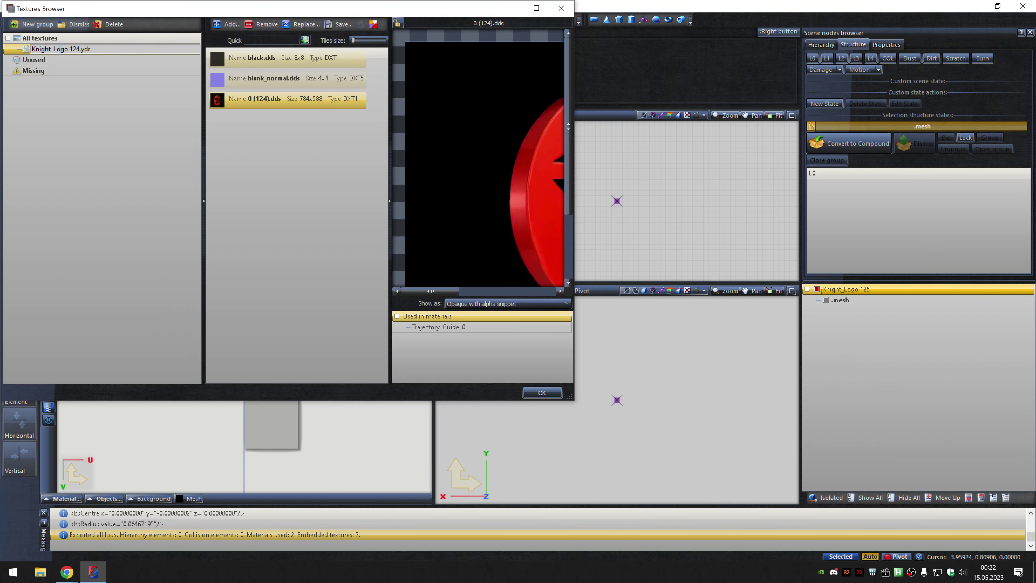
pyautogui.click(304, 24)
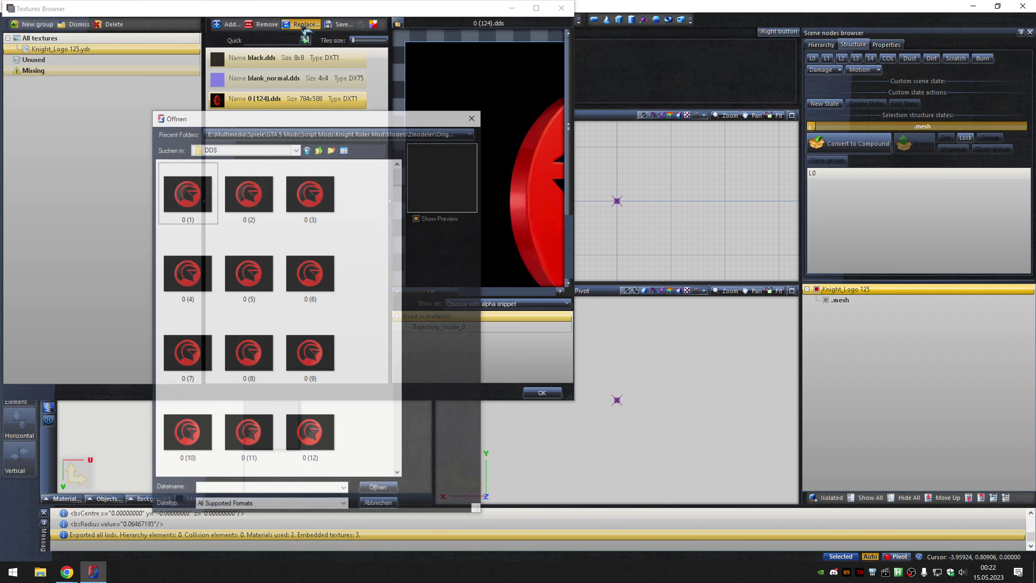
pyautogui.click(186, 204)
pyautogui.click(370, 491)
pyautogui.click(542, 393)
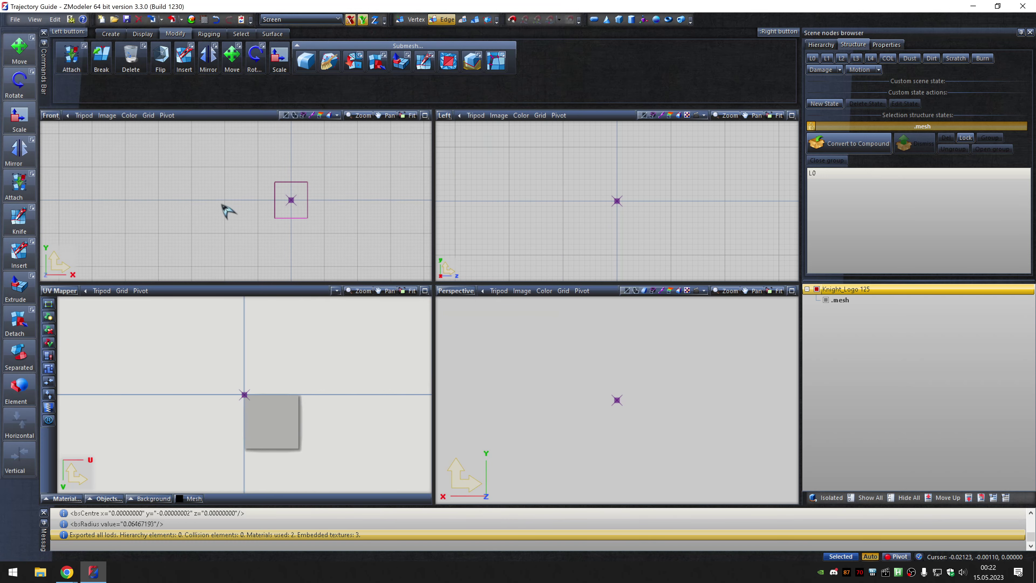
# Export the Knight_Logo 125 node with Multiple Export, using the ydr extension.
pyautogui.click(181, 19)
pyautogui.click(204, 47)
pyautogui.click(603, 188)
pyautogui.click(592, 199)
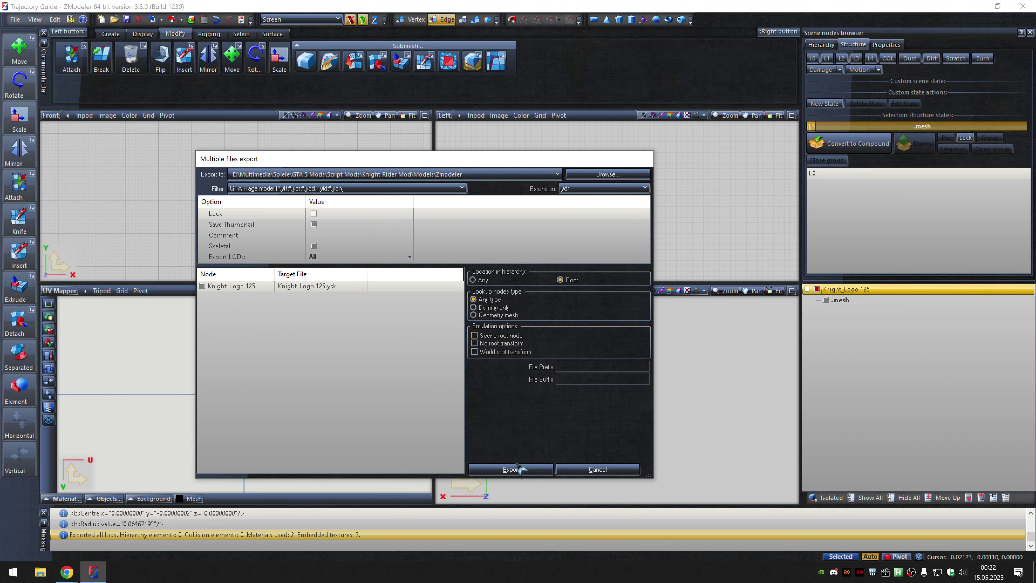
pyautogui.click(513, 469)
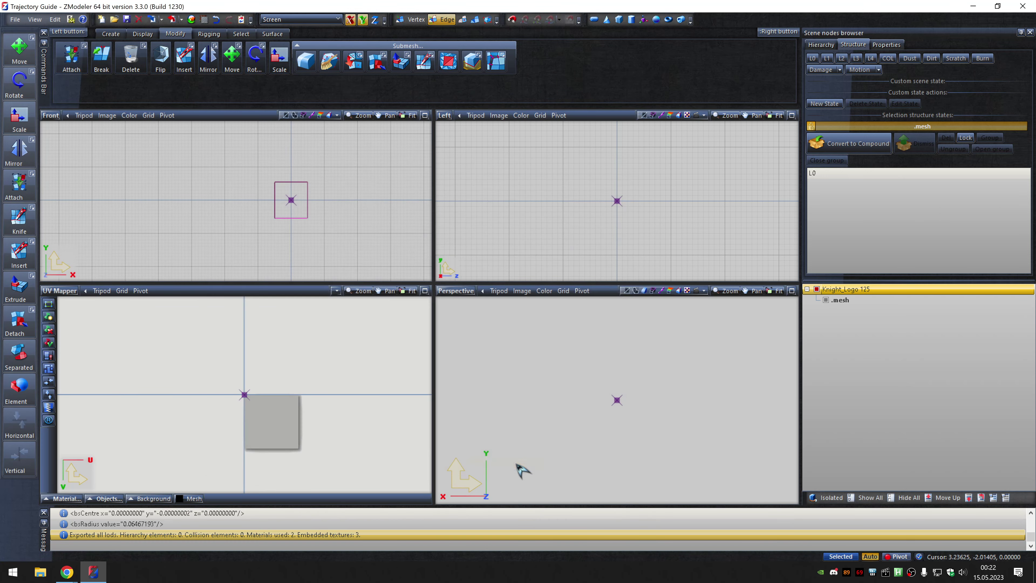
# Rename the root node and its texture group to Knight_Logo 126 and replace the logo texture with 0 (126).dds.
pyautogui.click(204, 19)
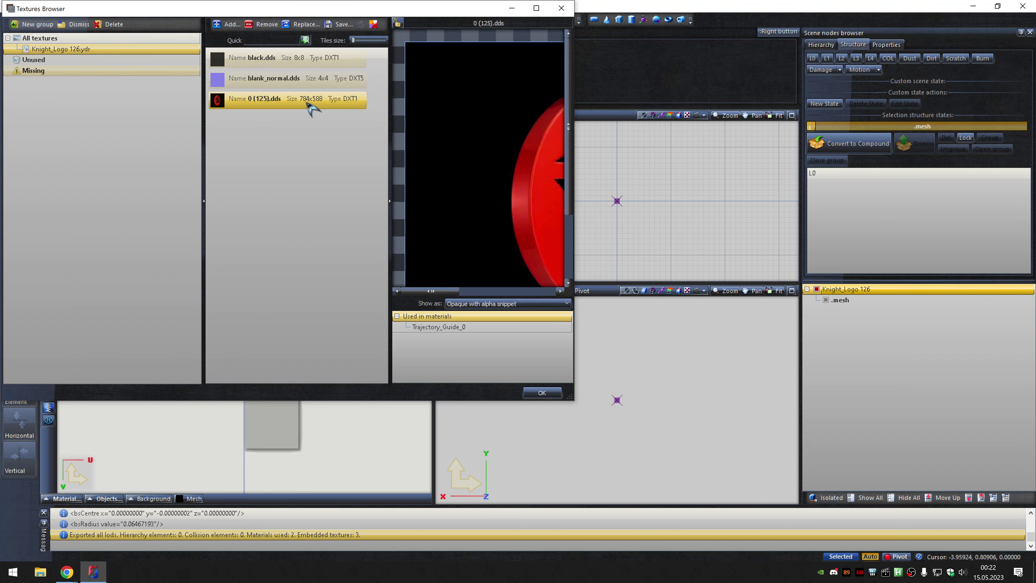
pyautogui.doubleClick(309, 100)
pyautogui.doubleClick(185, 197)
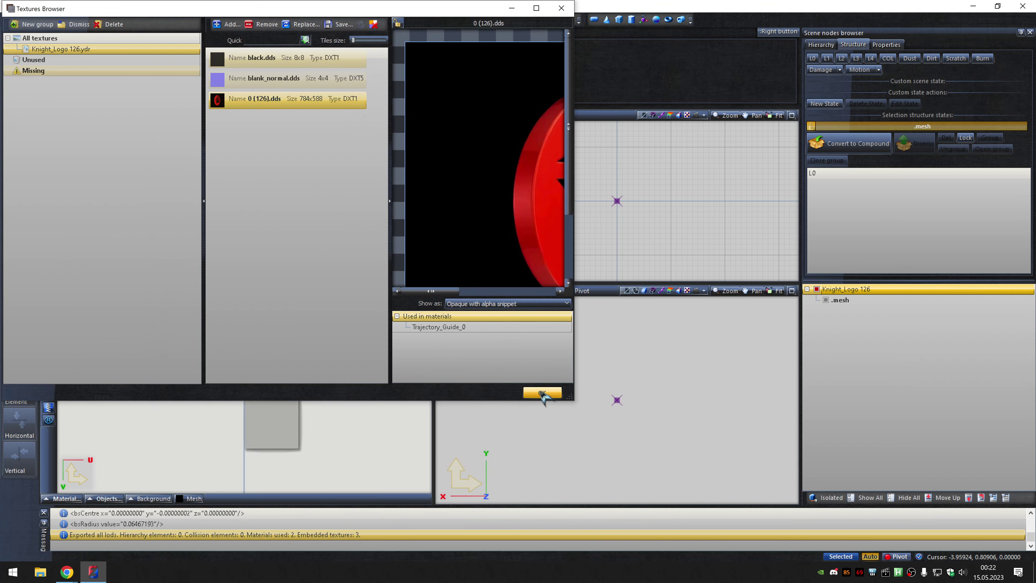
pyautogui.click(542, 392)
# Export the Knight_Logo 126 node with Multiple Export, using the ydr extension.
pyautogui.click(181, 20)
pyautogui.click(204, 48)
pyautogui.click(602, 188)
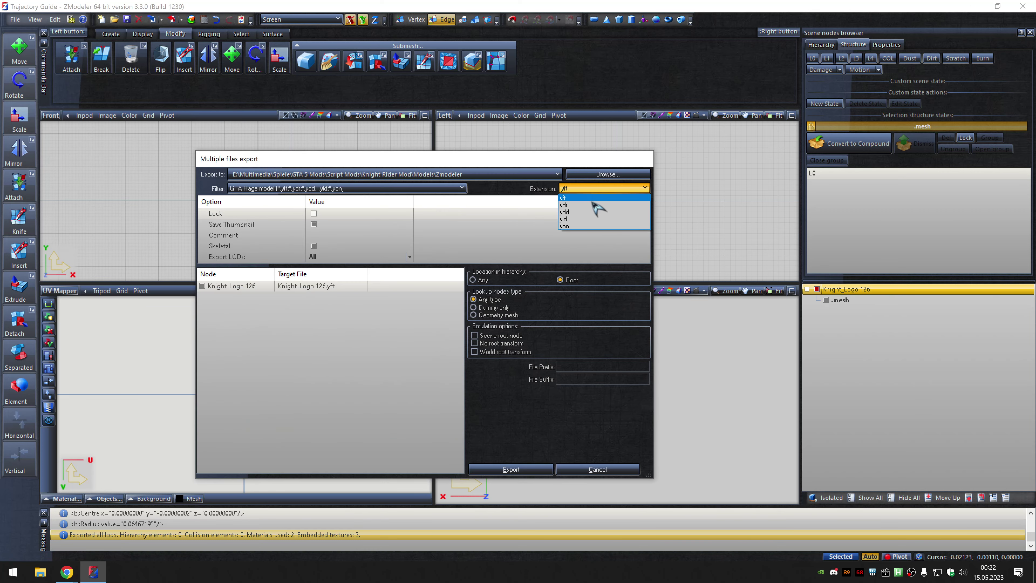
pyautogui.click(592, 198)
pyautogui.click(511, 469)
# Rename the root node and its texture group to Knight_Logo 127 and replace the logo texture with 0 (127).dds.
pyautogui.click(967, 288)
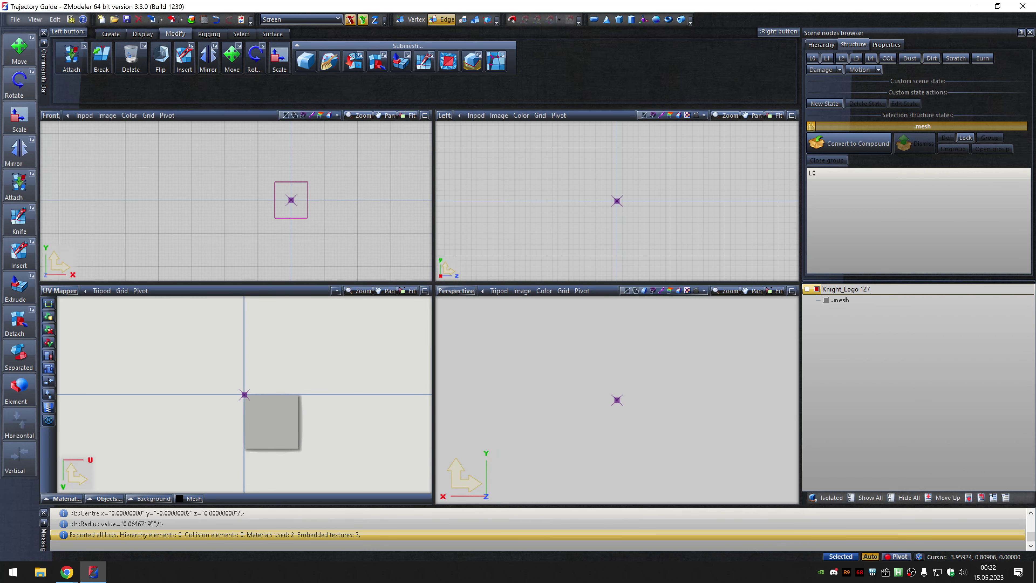
pyautogui.press('Return')
pyautogui.click(204, 19)
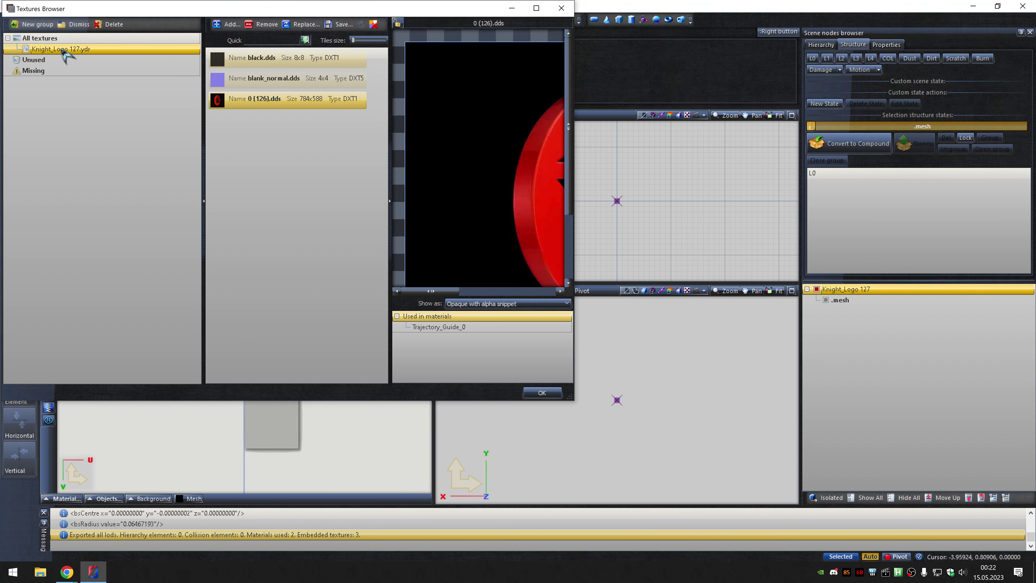
pyautogui.click(302, 24)
pyautogui.write('0 (127)')
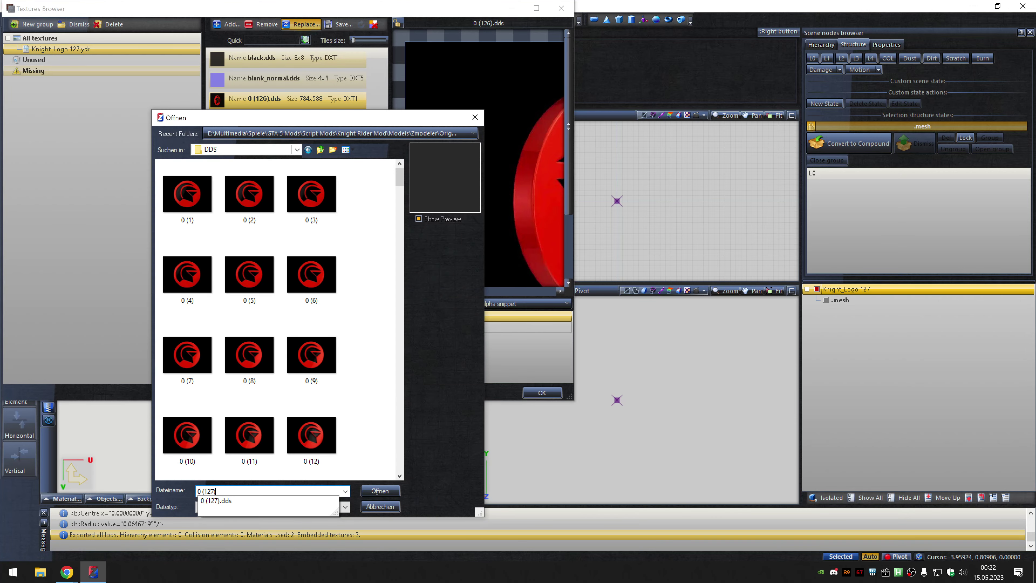
pyautogui.press('Return')
pyautogui.click(542, 393)
# Export the Knight_Logo 127 node with Multiple Export, using the ydr extension.
pyautogui.click(162, 19)
pyautogui.click(204, 49)
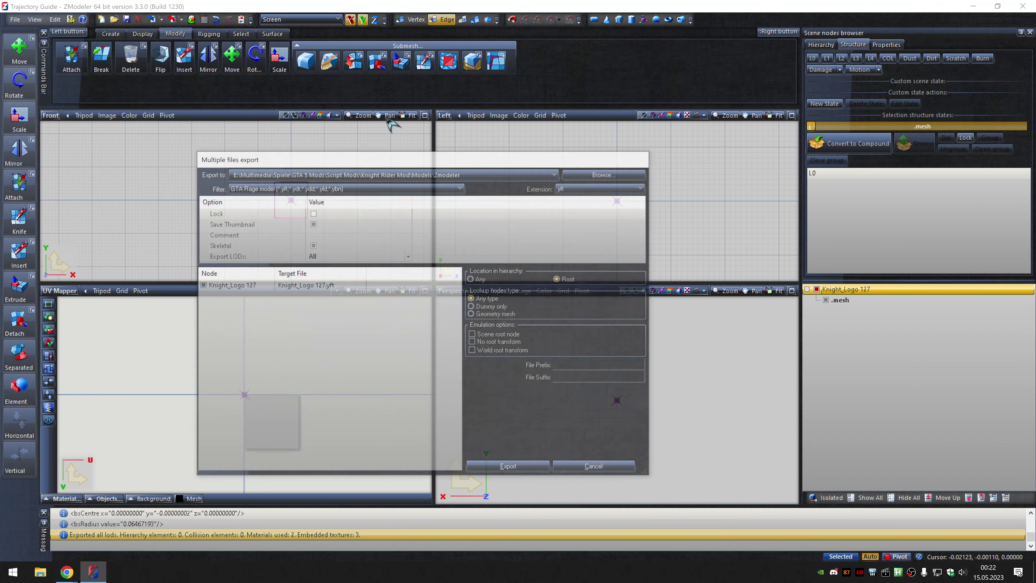
pyautogui.click(603, 187)
pyautogui.click(595, 205)
pyautogui.click(510, 469)
# Rename the root node and its texture group to Knight_Logo 128 and replace the logo texture with 0 (128).dds.
pyautogui.doubleClick(946, 289)
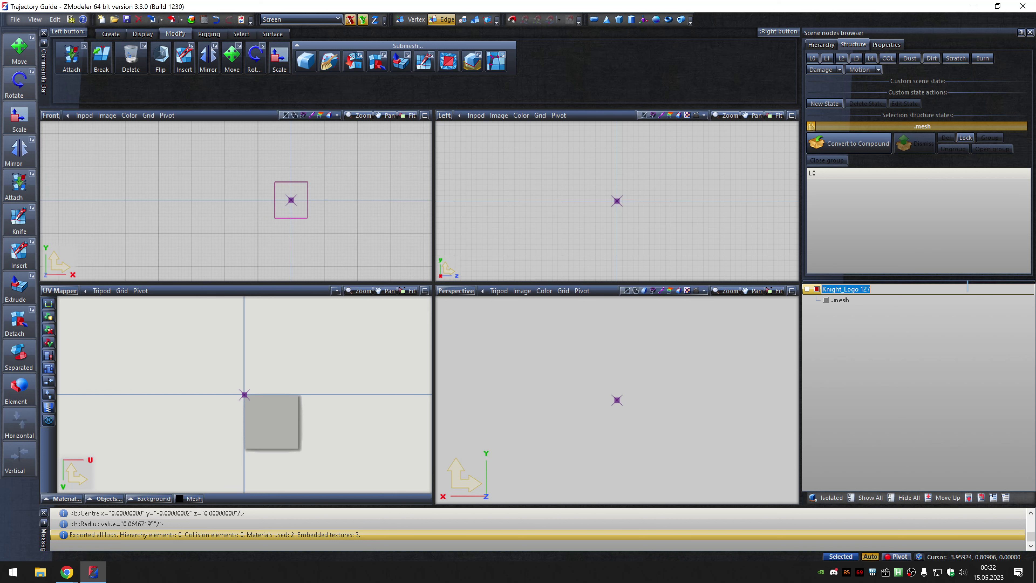
pyautogui.click(204, 19)
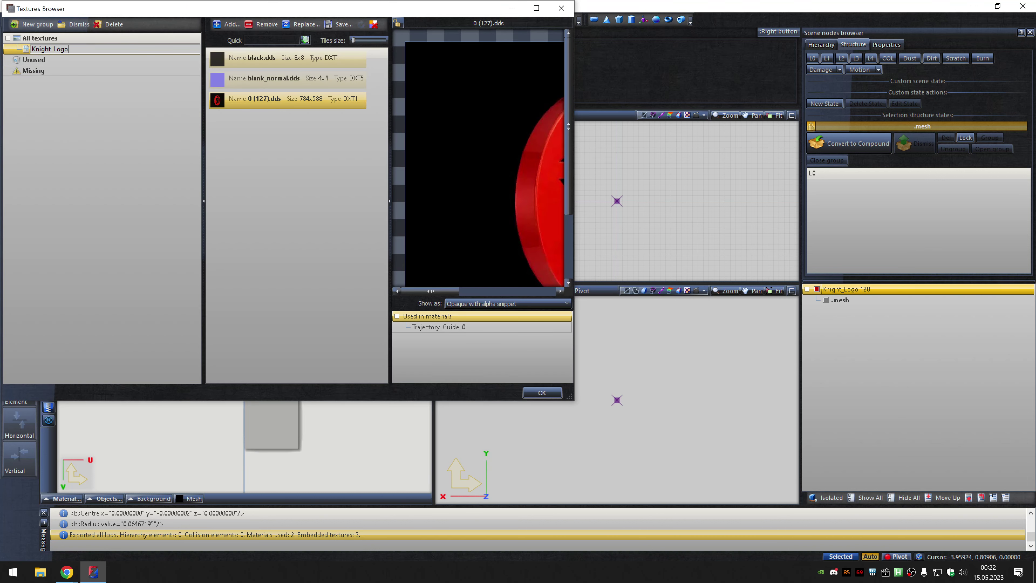
pyautogui.click(304, 25)
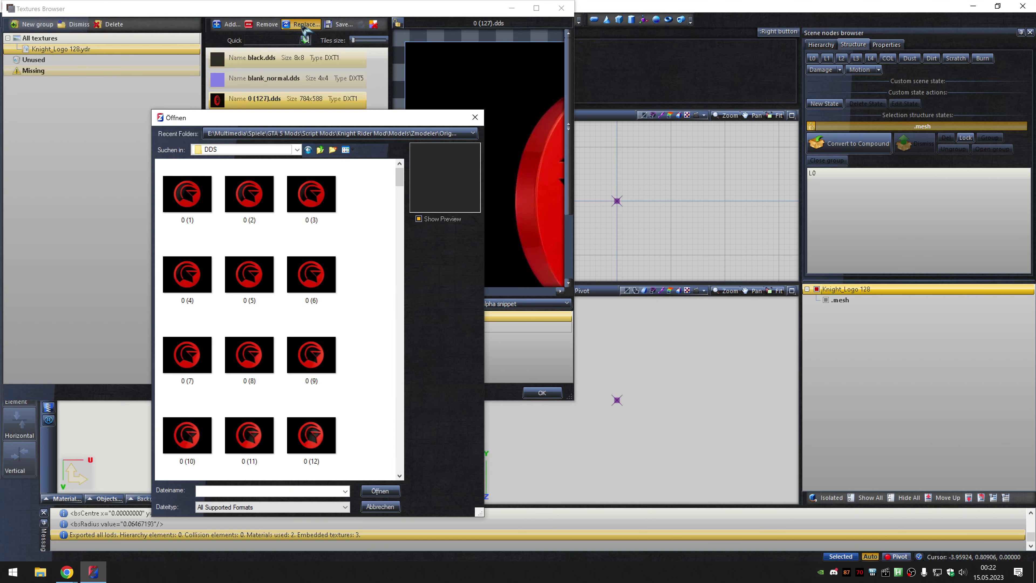
pyautogui.write('0 (128)')
pyautogui.press('Return')
pyautogui.click(543, 393)
# Export the Knight_Logo 128 node with Multiple Export, using the ydr extension.
pyautogui.click(181, 19)
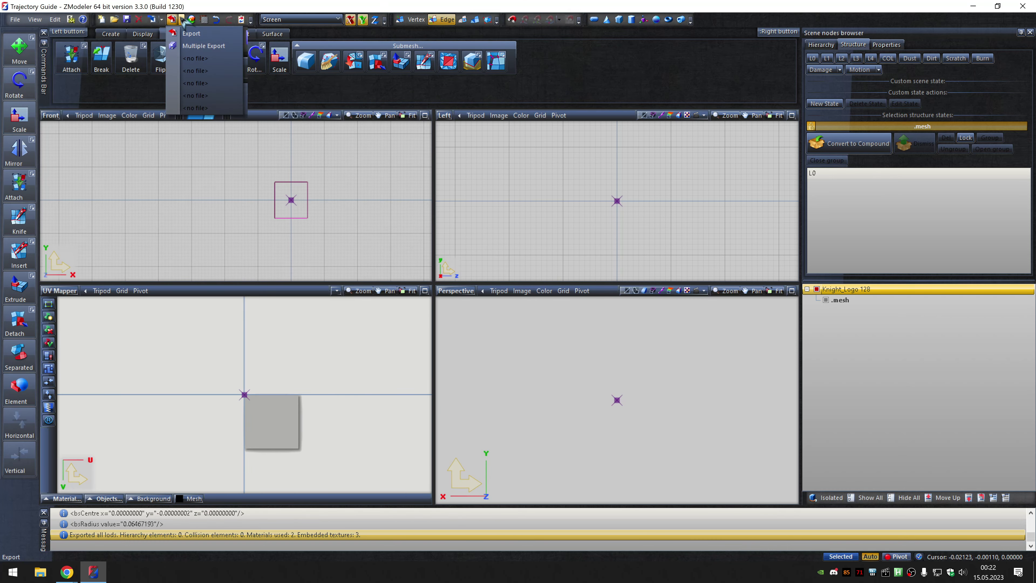
pyautogui.click(204, 48)
pyautogui.click(603, 188)
pyautogui.click(592, 205)
pyautogui.click(511, 468)
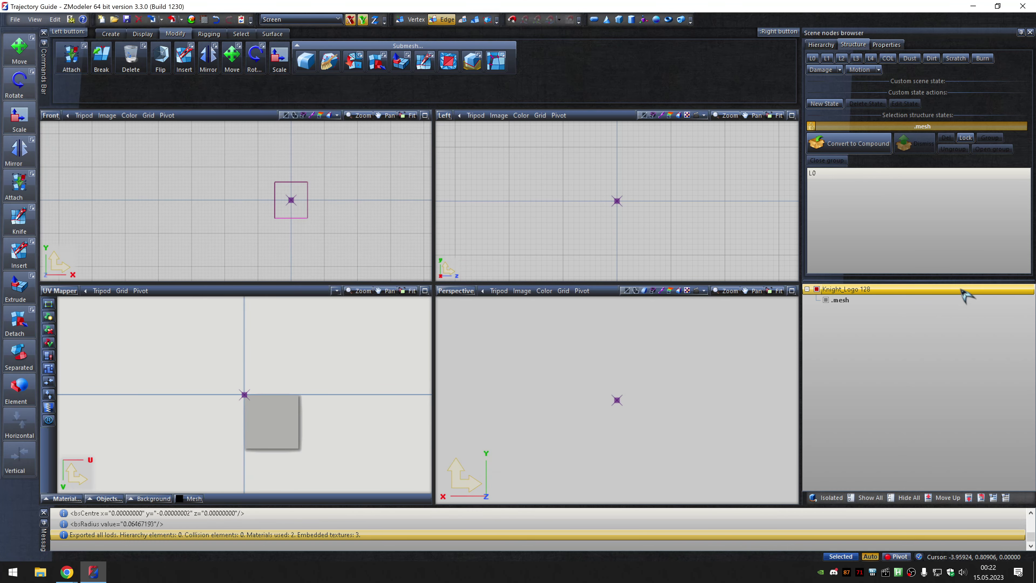
# Rename the root node and its texture group to Knight_Logo 129 and replace the logo texture with 0 (129).dds.
pyautogui.click(967, 291)
pyautogui.click(204, 19)
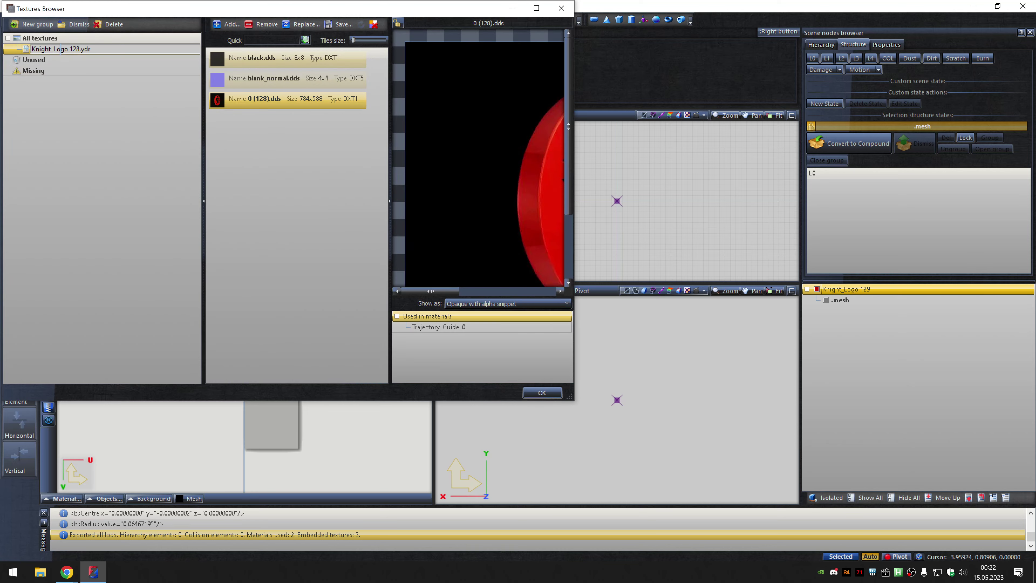
pyautogui.click(304, 24)
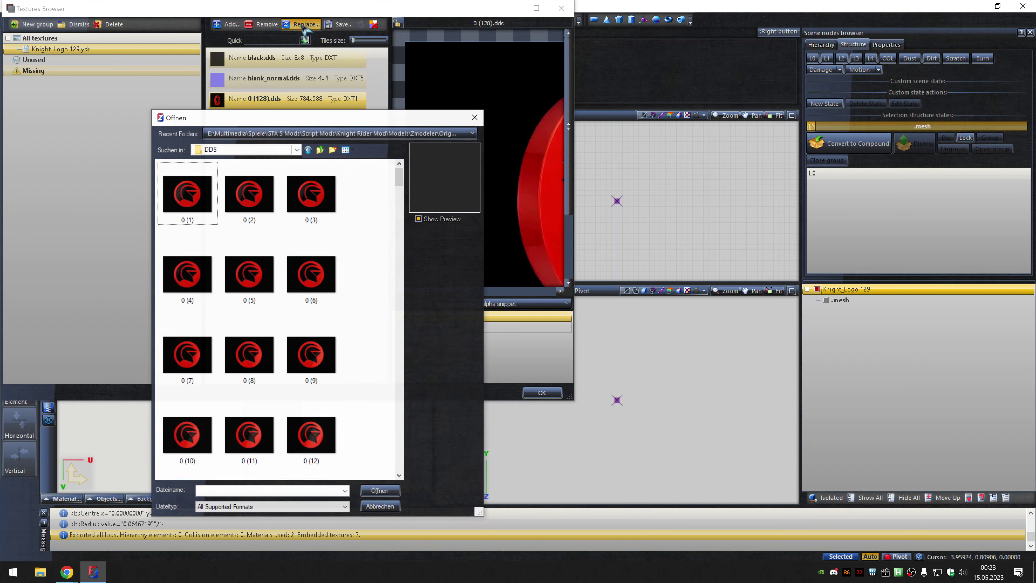
pyautogui.write('0 (129)')
pyautogui.press('Return')
pyautogui.click(543, 392)
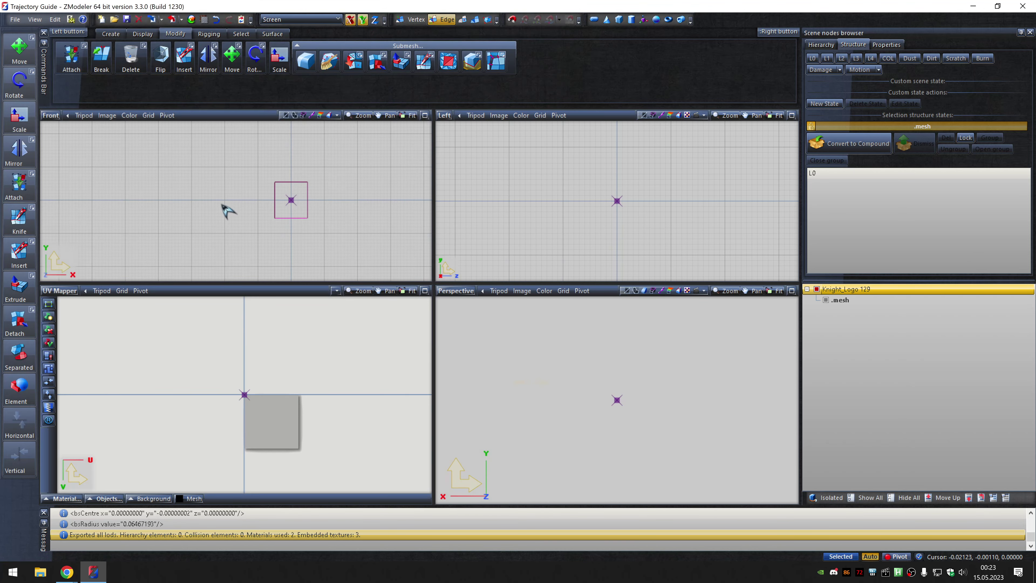
# Export the Knight_Logo 129 node with Multiple Export, using the ydr extension.
pyautogui.click(162, 19)
pyautogui.click(204, 48)
pyautogui.click(602, 188)
pyautogui.click(593, 205)
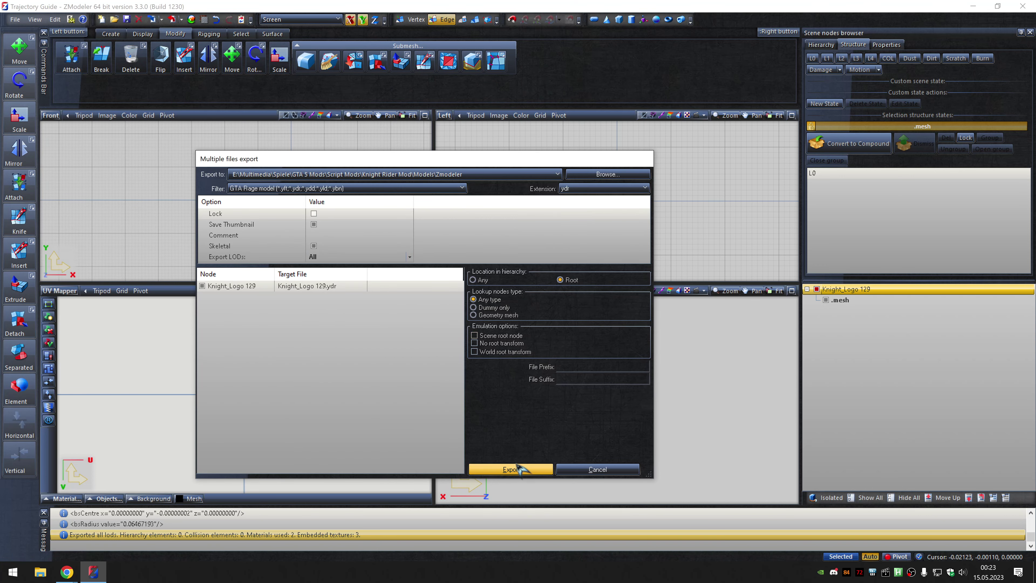
pyautogui.click(510, 470)
# Rename the root node and its texture group to Knight_Logo 130 and replace the logo texture with 0 (130).dds.
pyautogui.click(204, 20)
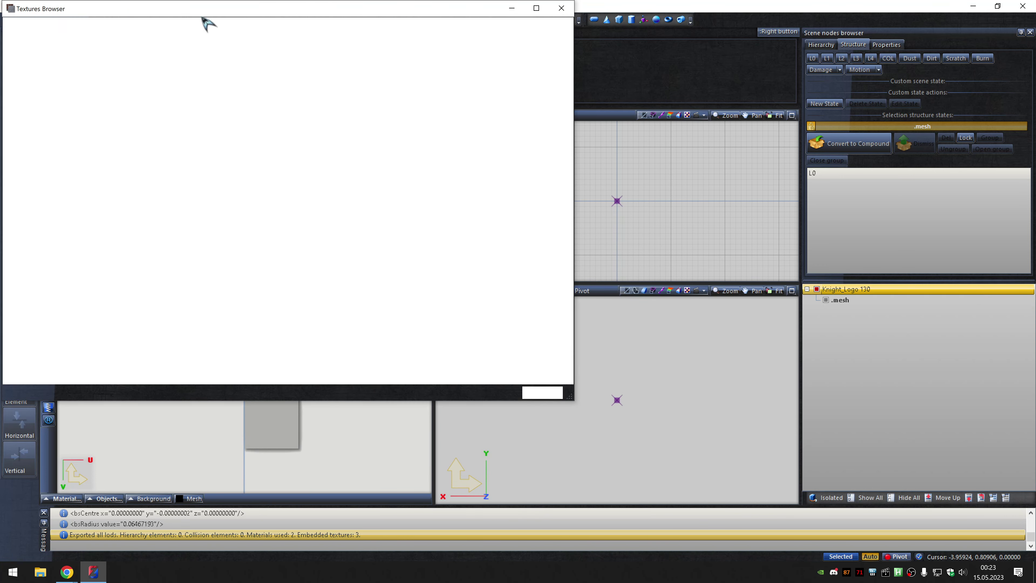
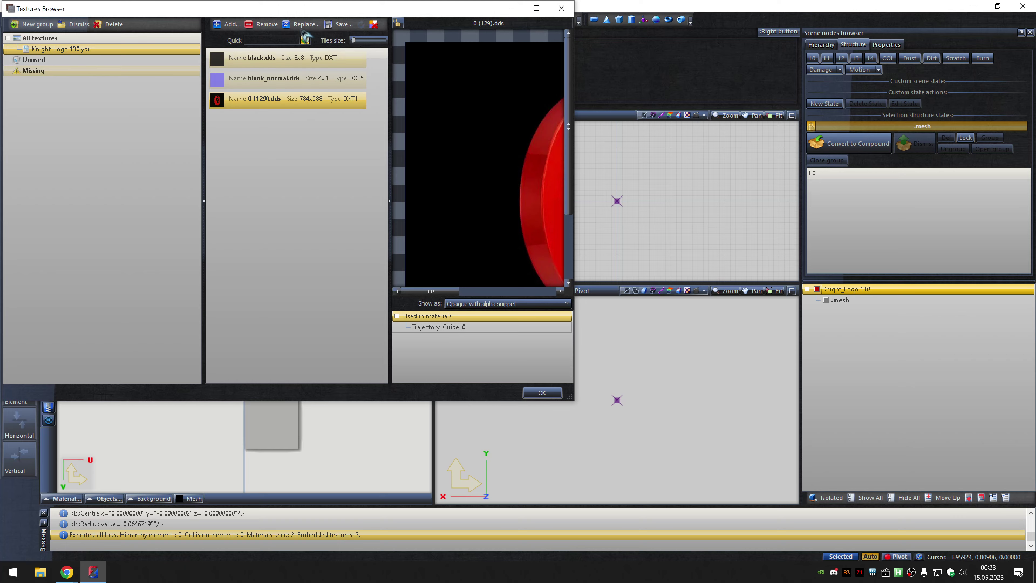
pyautogui.click(303, 25)
pyautogui.click(185, 196)
pyautogui.click(377, 491)
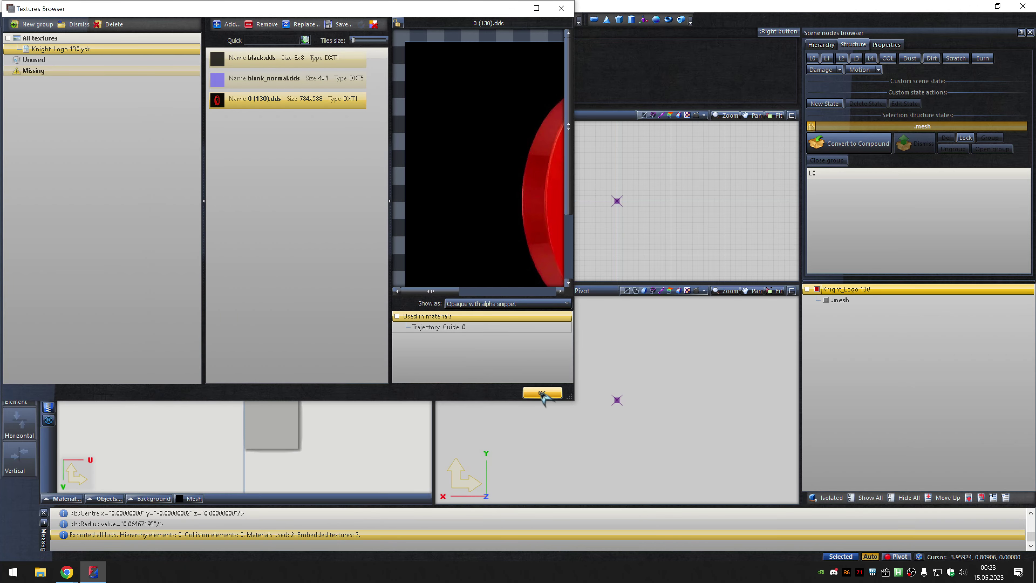
pyautogui.click(543, 392)
# Export the Knight_Logo 130 node with Multiple Export, using the ydr extension.
pyautogui.click(180, 19)
pyautogui.click(204, 48)
pyautogui.click(603, 187)
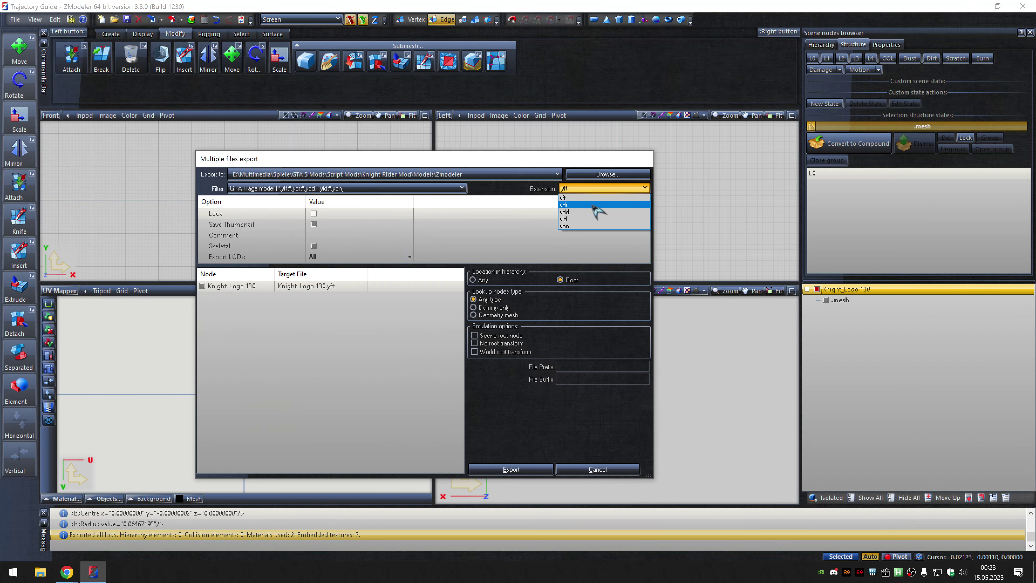
pyautogui.click(595, 205)
pyautogui.click(513, 469)
# Rename the root node and its texture group to Knight_Logo 131 and replace the logo texture with 0 (131).dds.
pyautogui.click(967, 288)
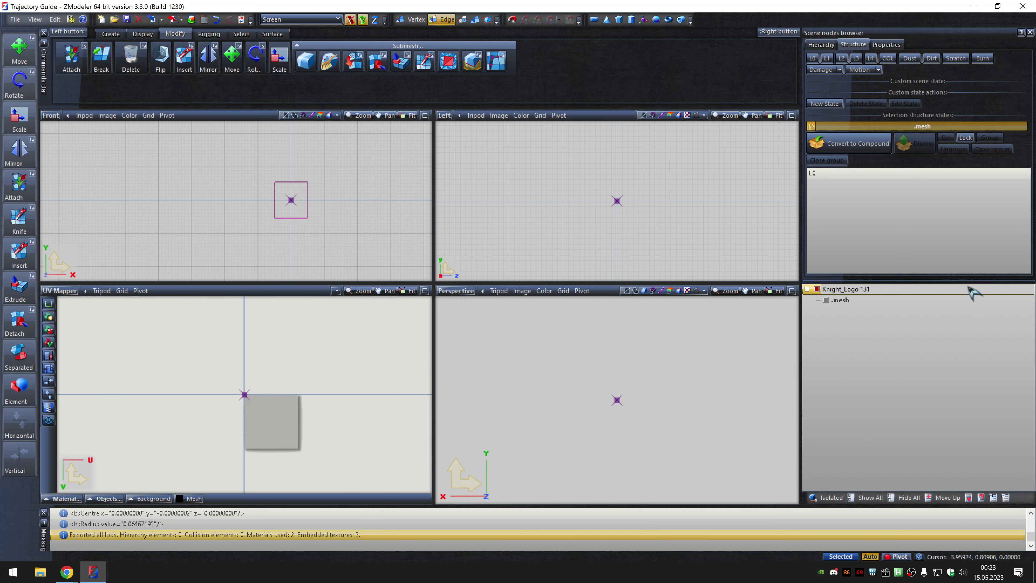
pyautogui.press('Return')
pyautogui.click(204, 19)
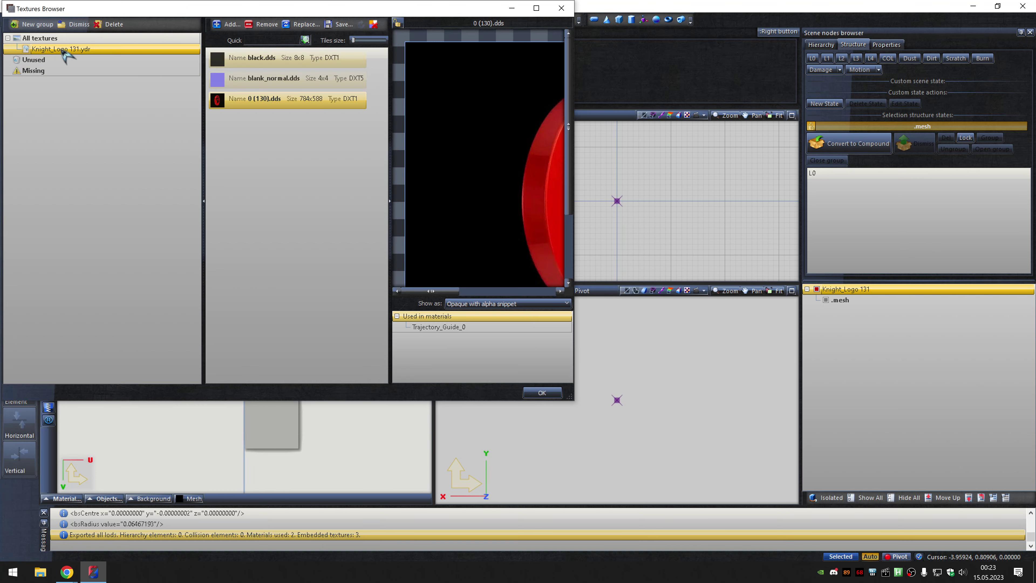
pyautogui.click(303, 25)
pyautogui.click(248, 194)
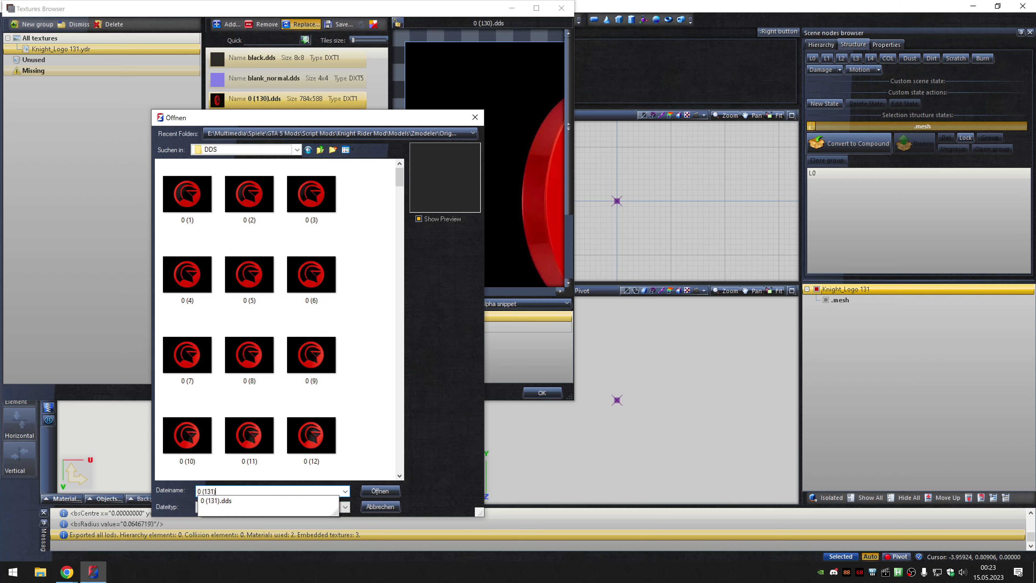
pyautogui.click(381, 493)
pyautogui.click(542, 393)
# Export the Knight_Logo 131 node with Multiple Export, using the ydr extension.
pyautogui.click(161, 19)
pyautogui.click(191, 45)
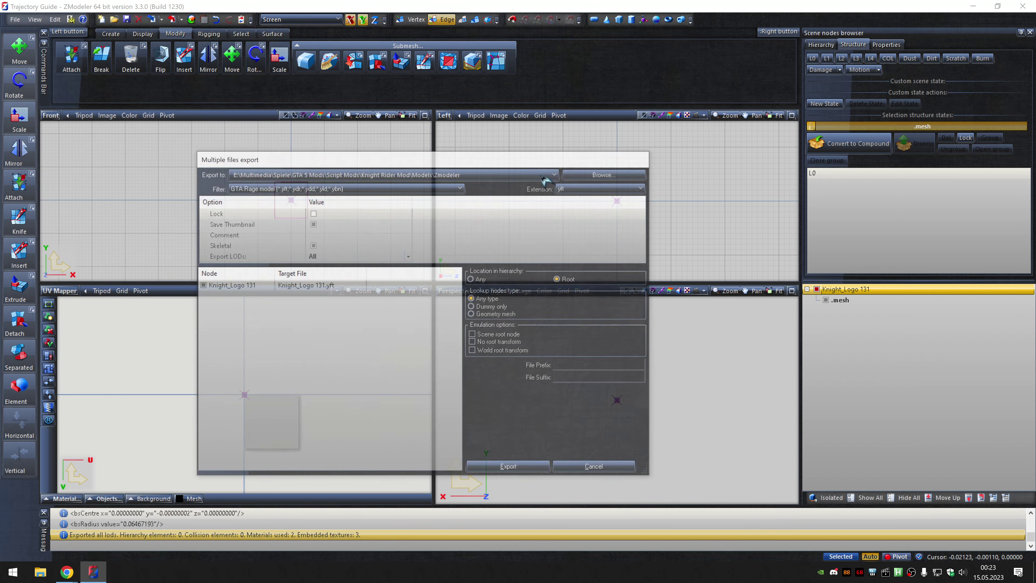
pyautogui.click(604, 188)
pyautogui.click(592, 205)
pyautogui.click(511, 469)
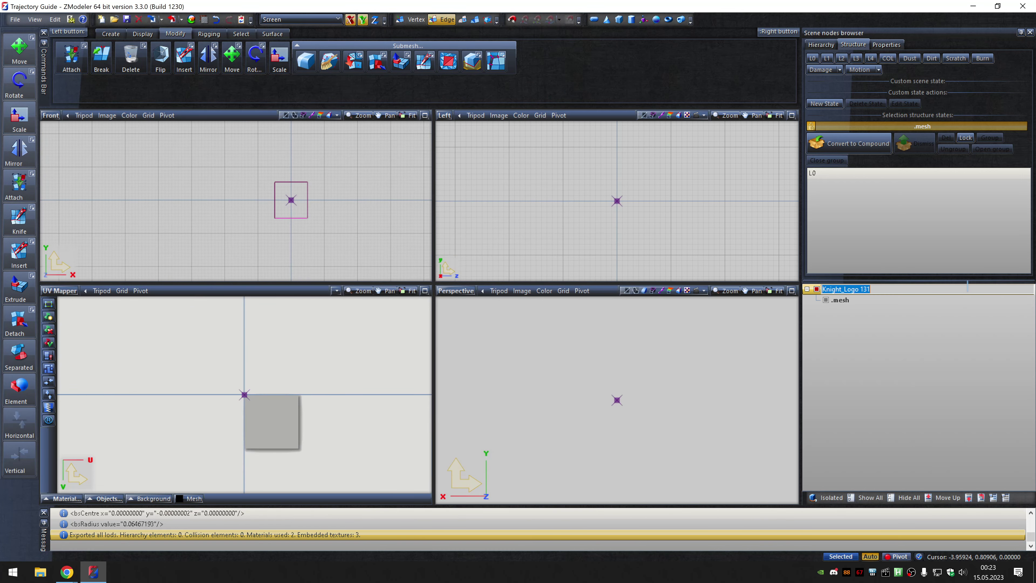
# Rename the root node and its texture group to Knight_Logo 132 and replace the logo texture with 0 (132).dds.
pyautogui.press('Return')
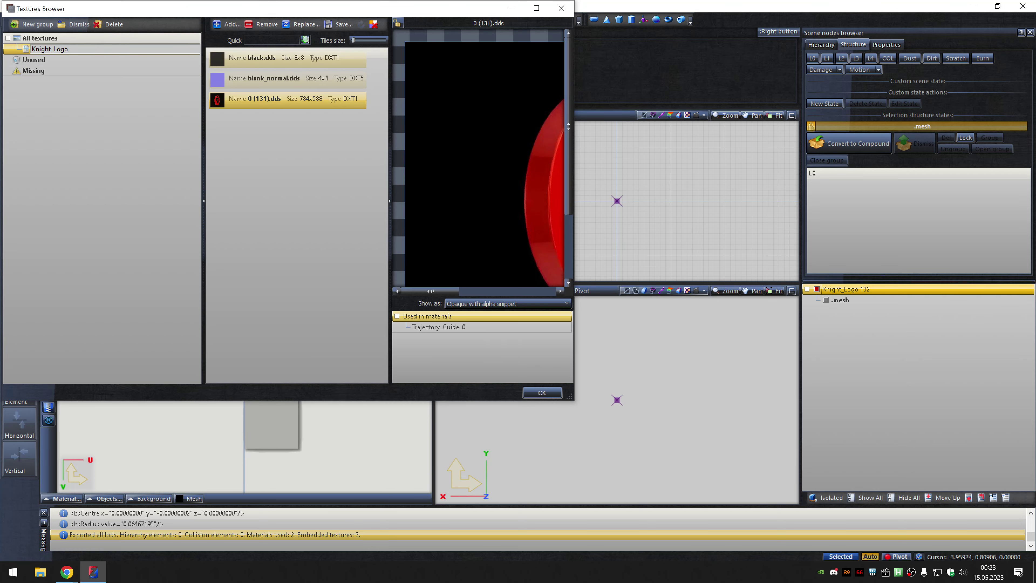
pyautogui.click(302, 26)
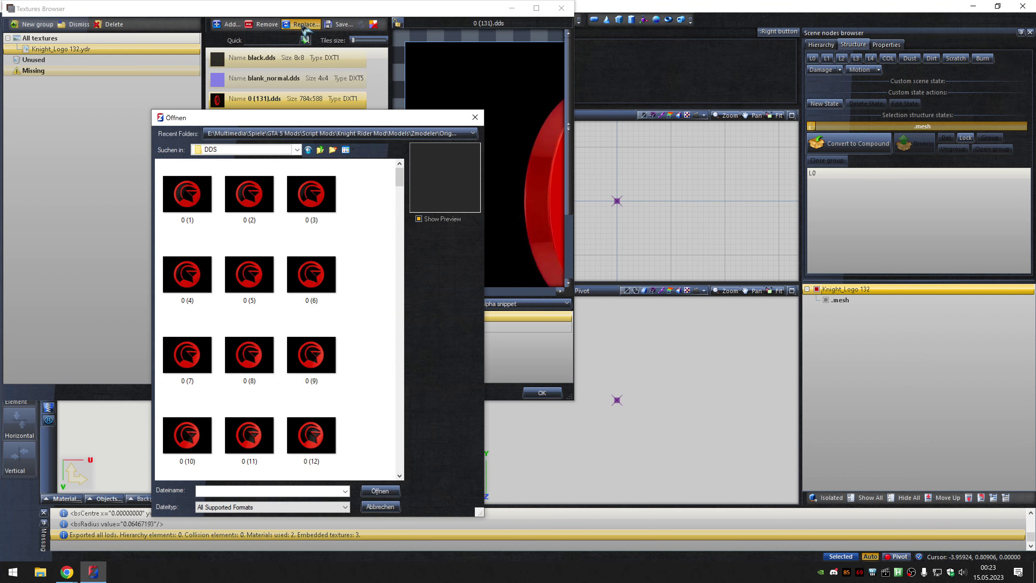
pyautogui.write('0 (132)')
pyautogui.press('Return')
pyautogui.click(542, 393)
# Export the Knight_Logo 132 node with Multiple Export, using the ydr extension.
pyautogui.click(162, 19)
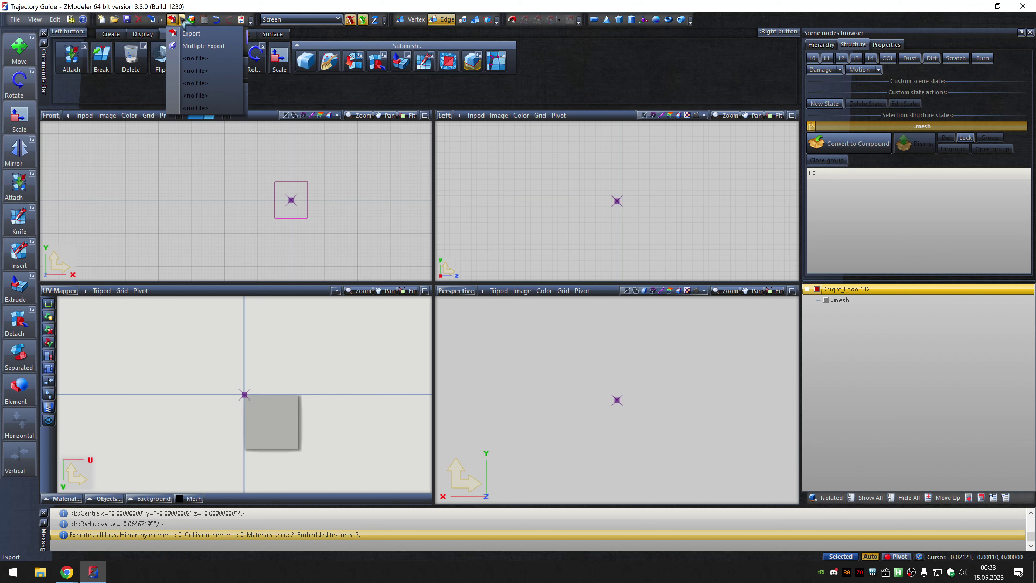
pyautogui.click(204, 49)
pyautogui.click(604, 188)
pyautogui.click(593, 204)
pyautogui.click(511, 470)
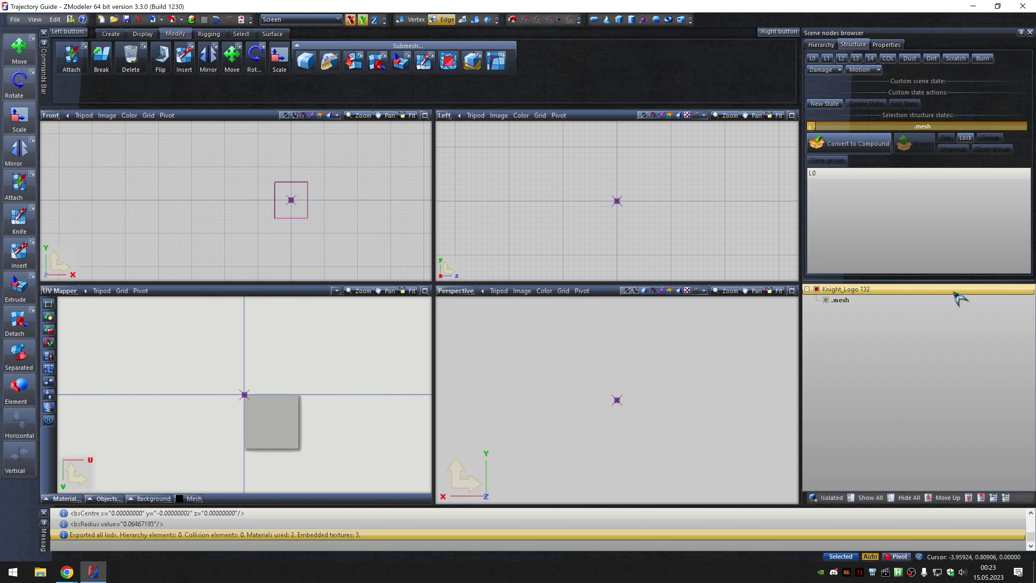
# Rename the root node and its texture group to Knight_Logo 133 and replace the logo texture with 0 (133).dds.
pyautogui.doubleClick(955, 290)
pyautogui.press('Return')
pyautogui.click(204, 19)
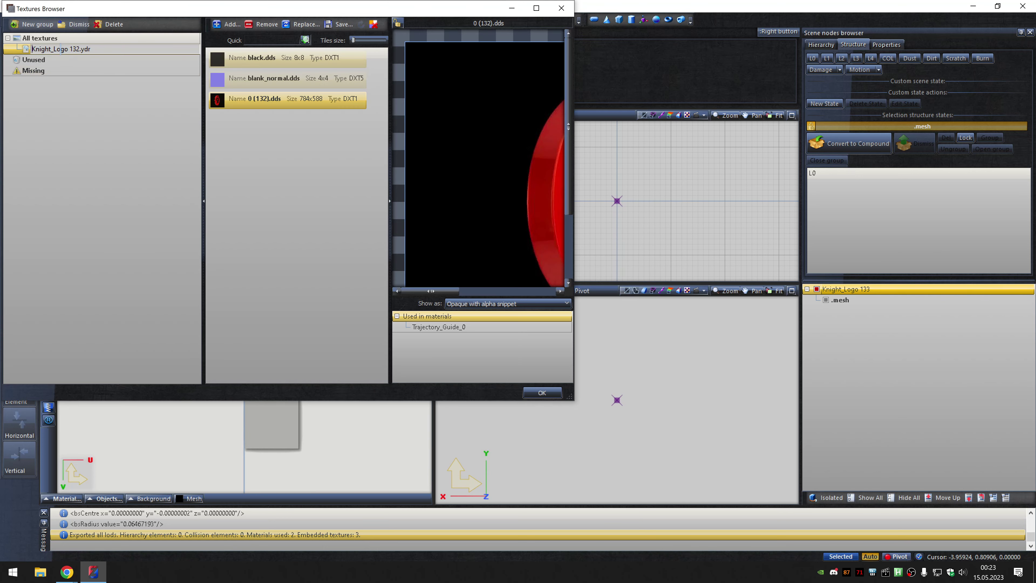
pyautogui.click(304, 24)
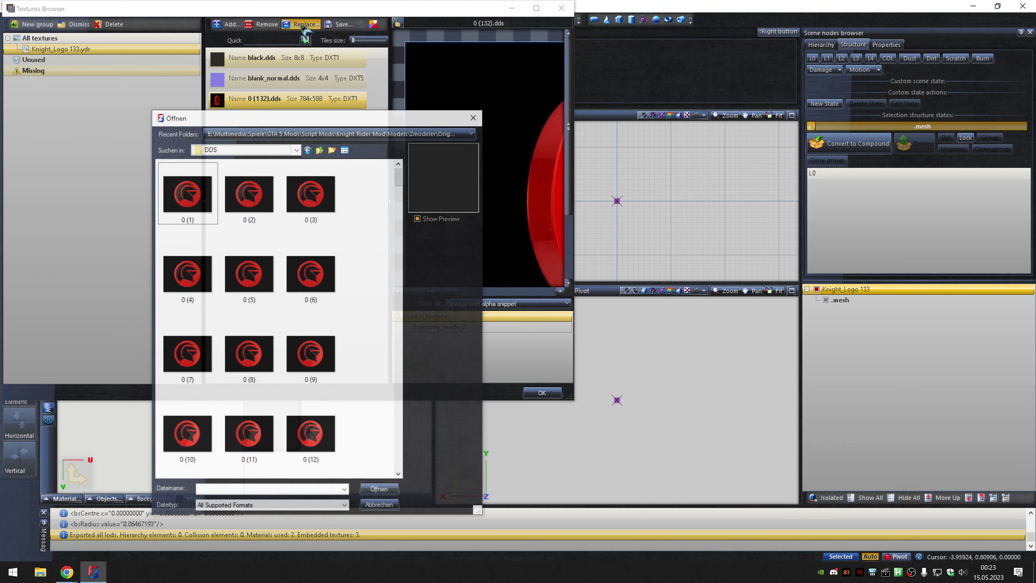
pyautogui.click(185, 197)
pyautogui.click(380, 492)
pyautogui.click(542, 393)
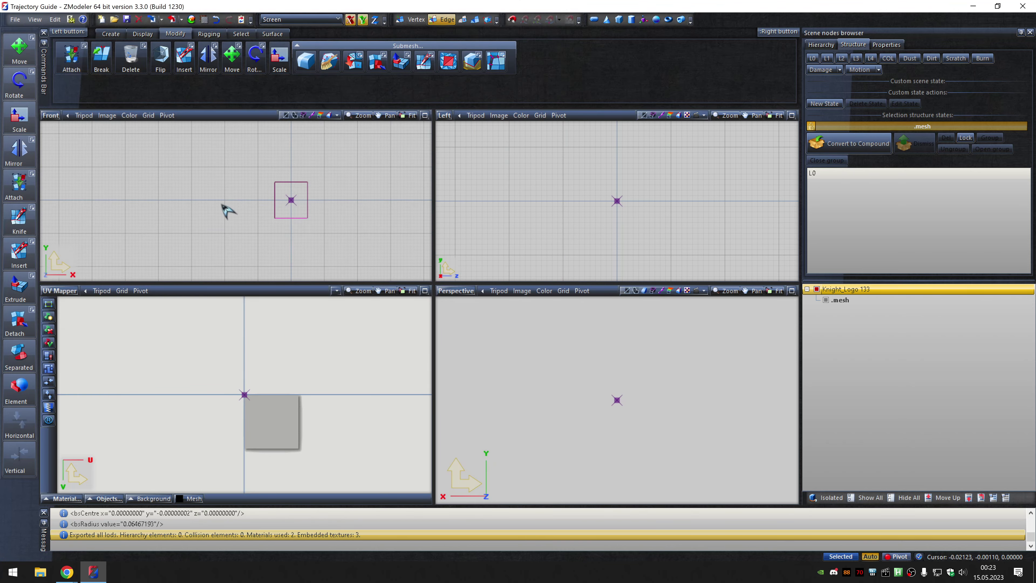
# Export the Knight_Logo 133 node with Multiple Export, using the ydr extension.
pyautogui.click(181, 19)
pyautogui.click(204, 49)
pyautogui.click(603, 187)
pyautogui.click(596, 205)
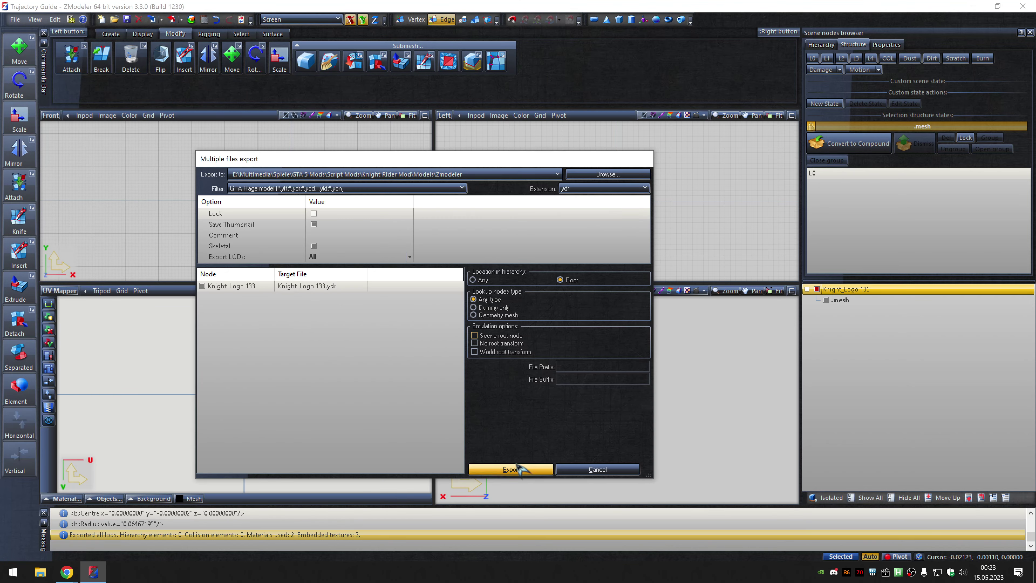
pyautogui.click(511, 469)
# Rename the root node and its texture group to Knight_Logo 134 and replace the logo texture with 0 (134).dds.
pyautogui.click(203, 19)
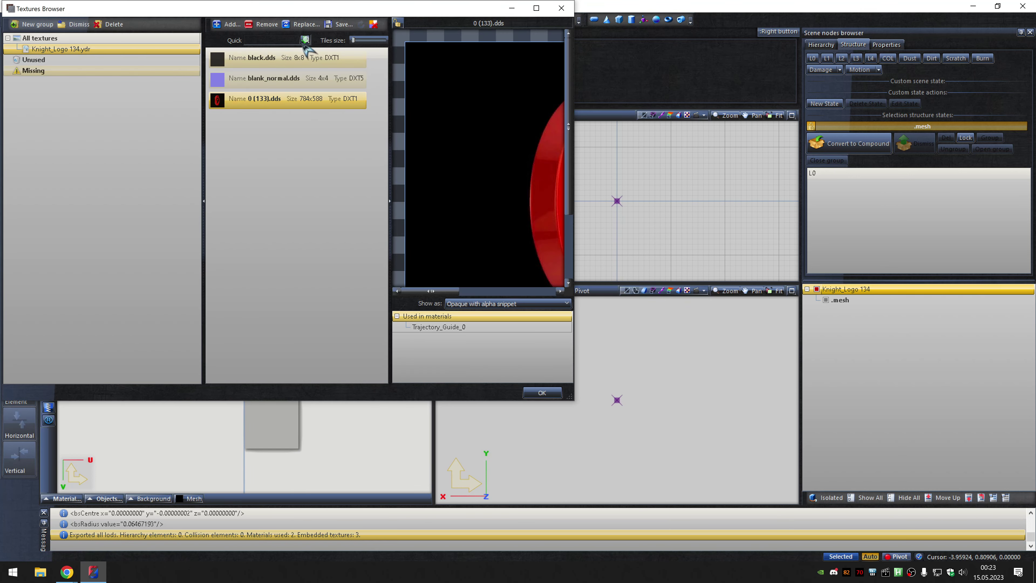
pyautogui.write('0 (134)')
pyautogui.press('Return')
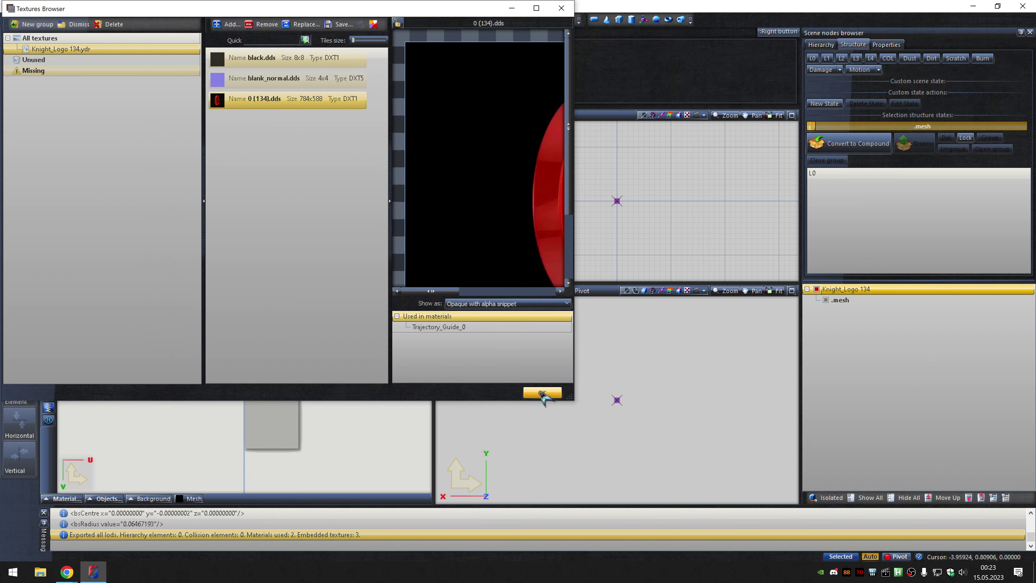
pyautogui.click(542, 393)
# Export the Knight_Logo 134 node with Multiple Export, using the ydr extension.
pyautogui.click(181, 19)
pyautogui.click(204, 48)
pyautogui.click(603, 188)
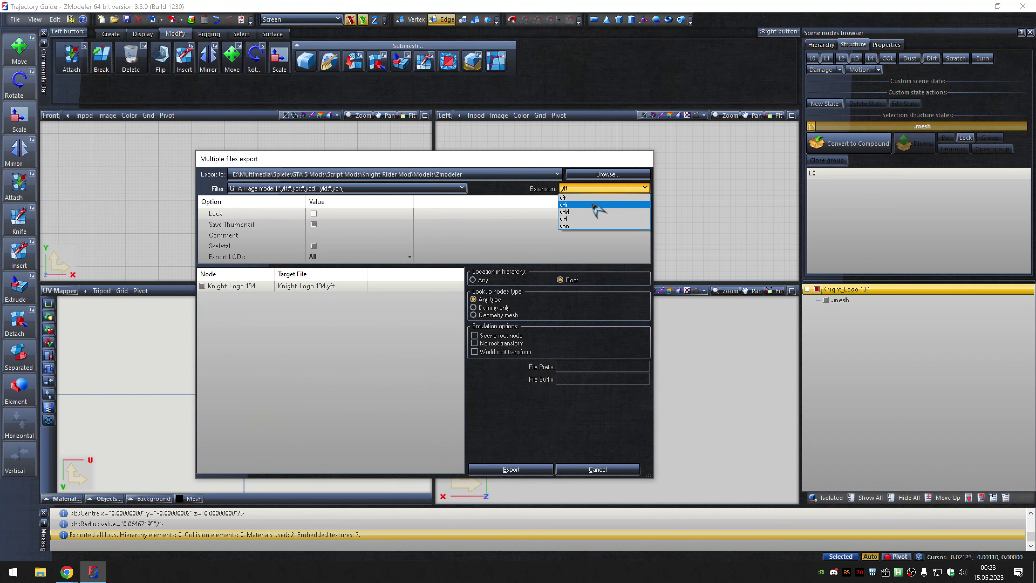
pyautogui.click(596, 205)
pyautogui.press('Return')
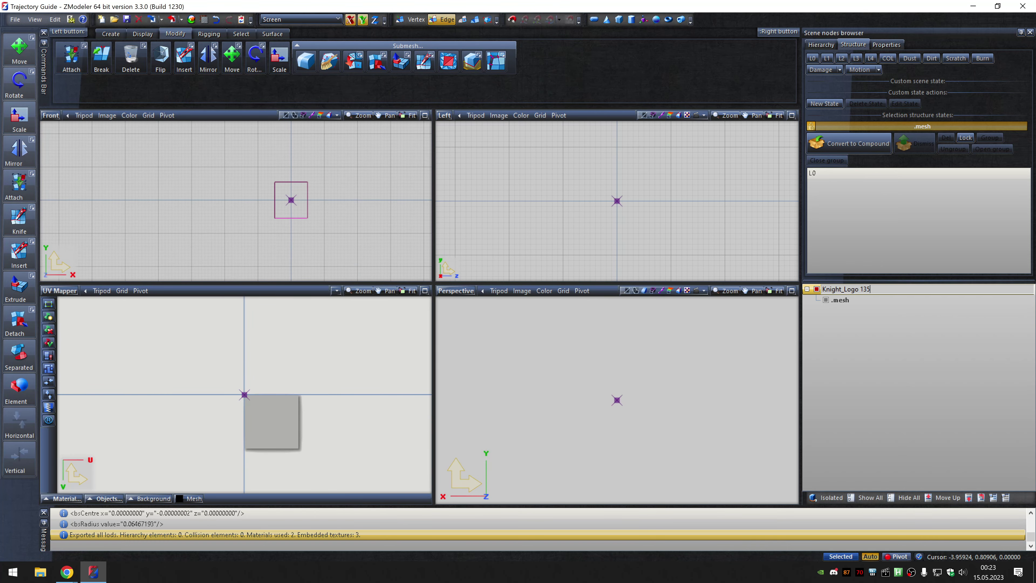
# Rename the root node and its texture group to Knight_Logo 135 and replace the logo texture with 0 (135).dds.
pyautogui.click(870, 289)
pyautogui.click(204, 20)
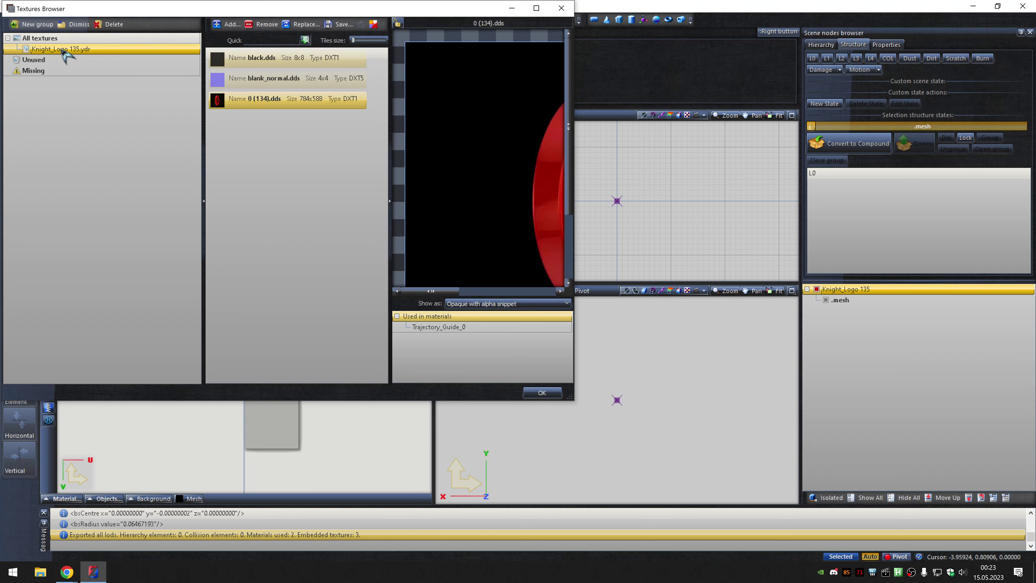
pyautogui.click(302, 24)
pyautogui.write('0 (135)')
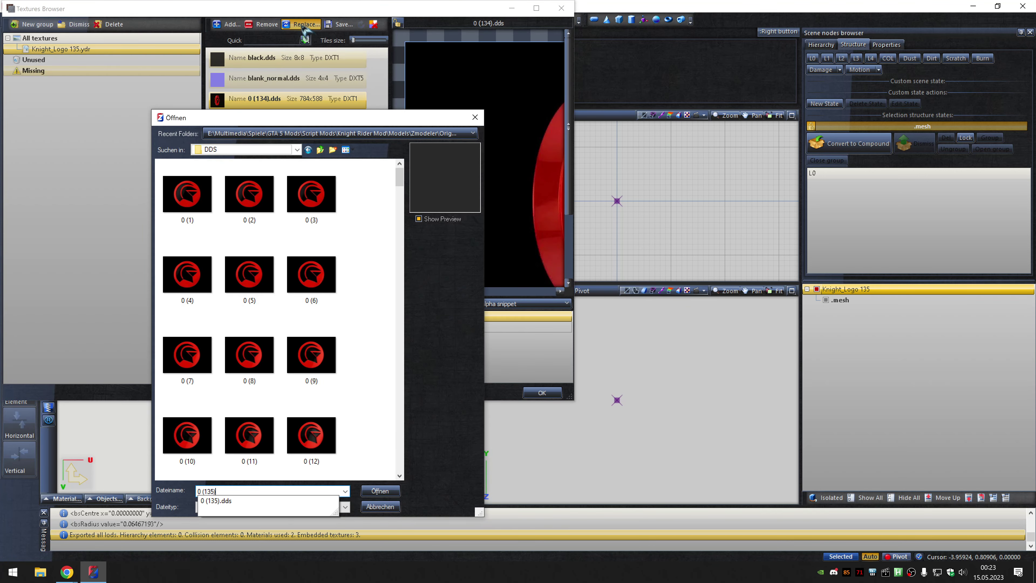
pyautogui.press('Return')
pyautogui.click(543, 393)
# Export the Knight_Logo 135 node with Multiple Export, using the ydr extension.
pyautogui.click(181, 19)
pyautogui.click(204, 48)
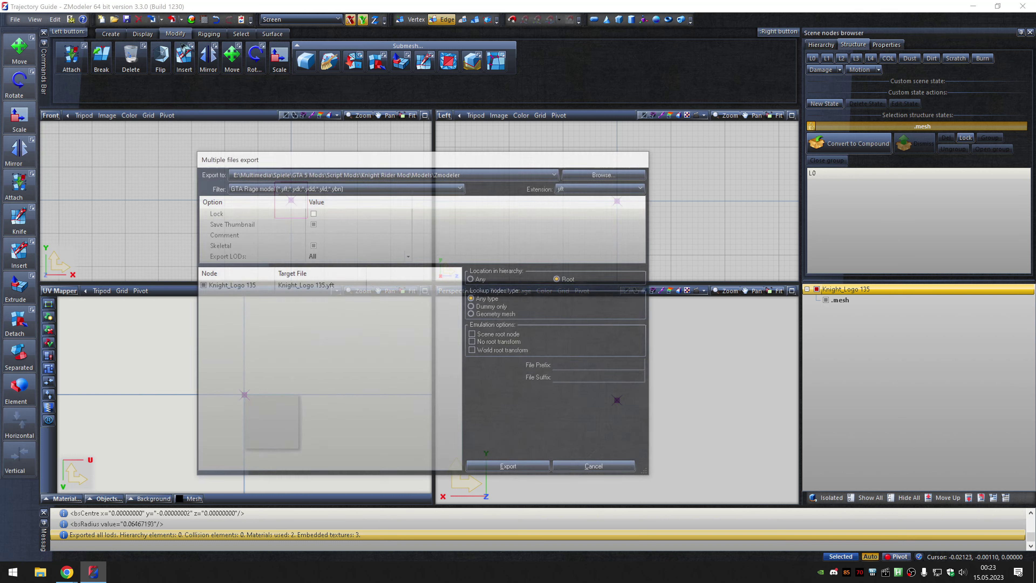
pyautogui.click(603, 188)
pyautogui.click(596, 209)
pyautogui.click(511, 469)
# Rename the root node and its texture group to Knight_Logo 136 and replace the logo texture with 0 (136).dds.
pyautogui.click(967, 286)
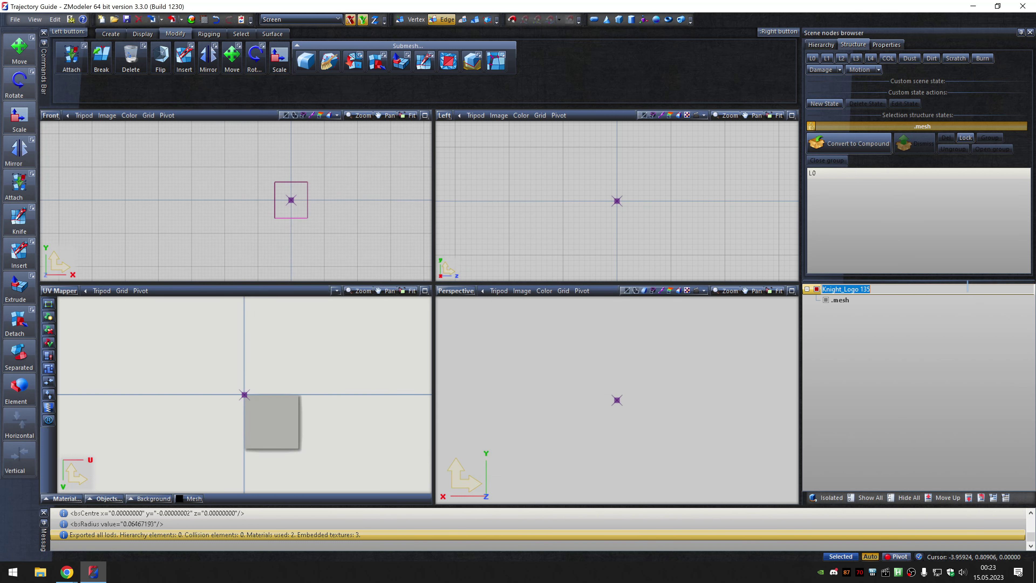
pyautogui.press('Return')
pyautogui.click(204, 19)
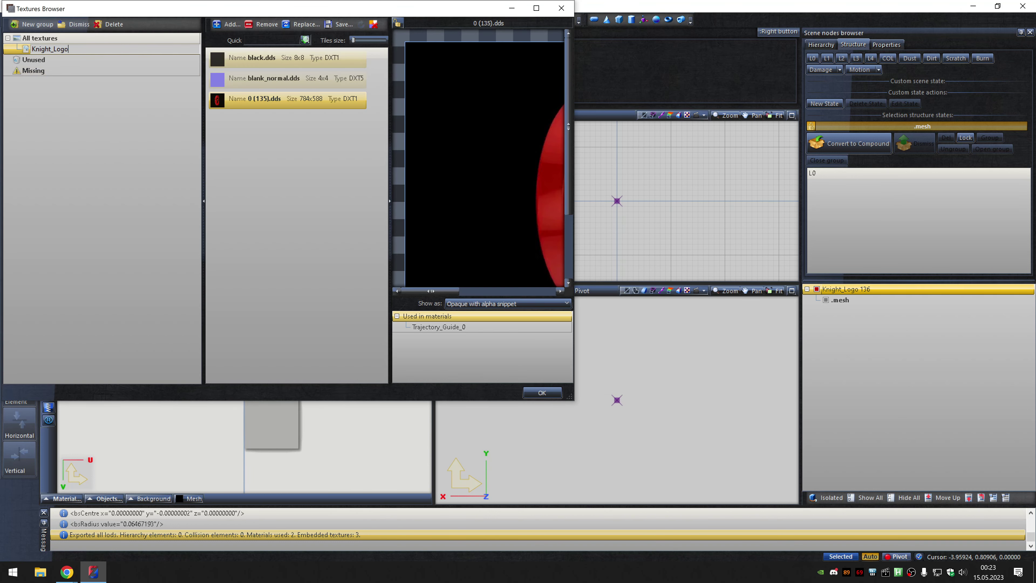
pyautogui.click(303, 24)
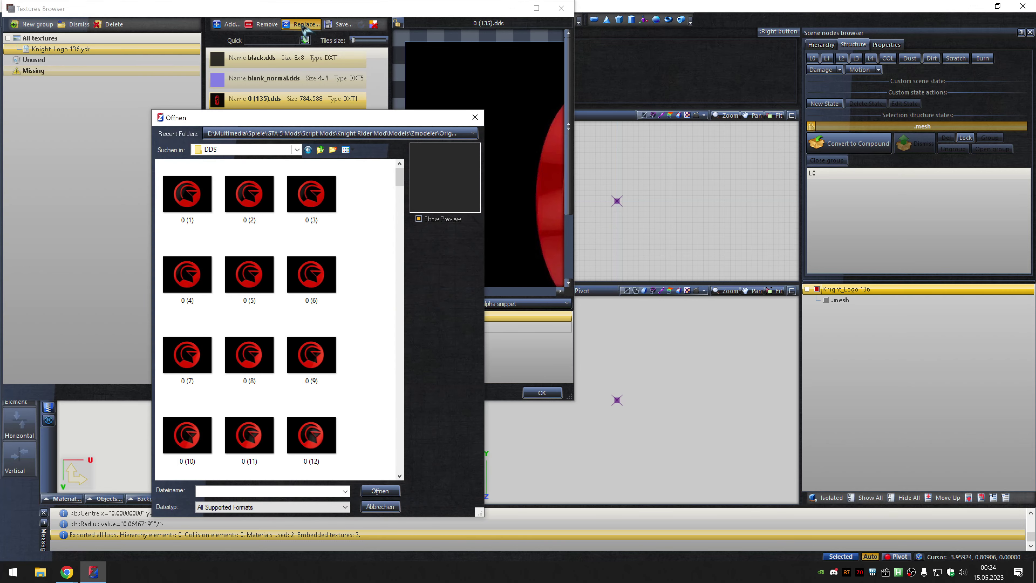
pyautogui.click(188, 196)
pyautogui.click(381, 490)
pyautogui.click(542, 392)
# Export the Knight_Logo 136 node with Multiple Export, using the ydr extension.
pyautogui.click(162, 19)
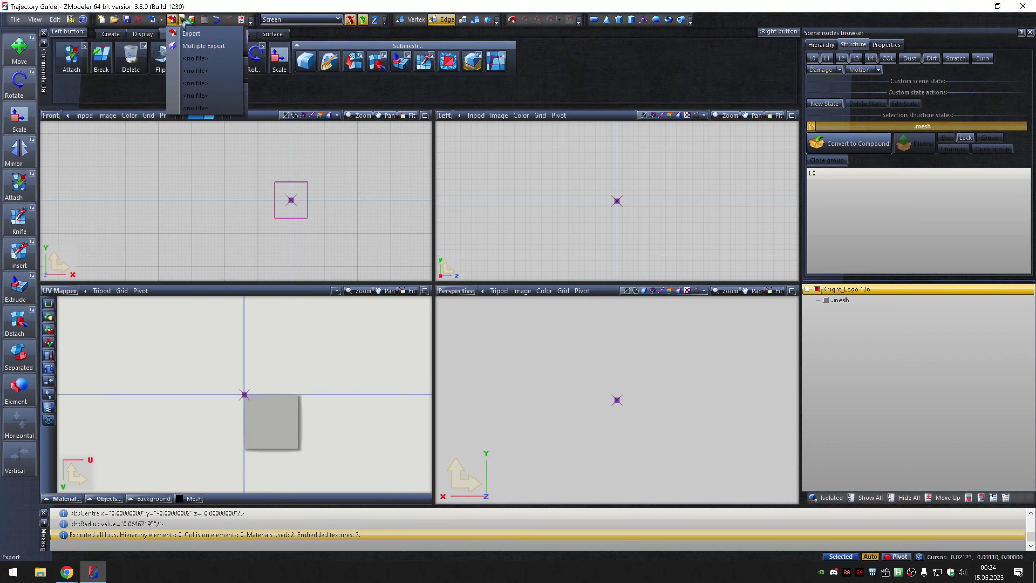
pyautogui.click(204, 48)
pyautogui.click(599, 188)
pyautogui.click(597, 210)
pyautogui.click(511, 469)
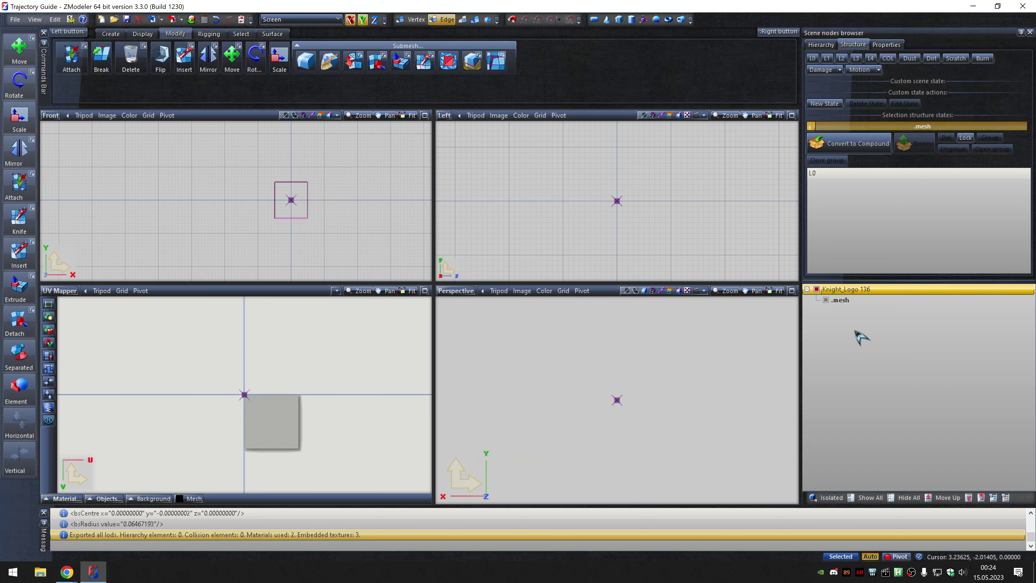
# Rename the root node and its texture group to Knight_Logo 137 and replace the logo texture with 0 (137).dds.
pyautogui.click(967, 286)
pyautogui.write('7')
pyautogui.press('Return')
pyautogui.click(204, 19)
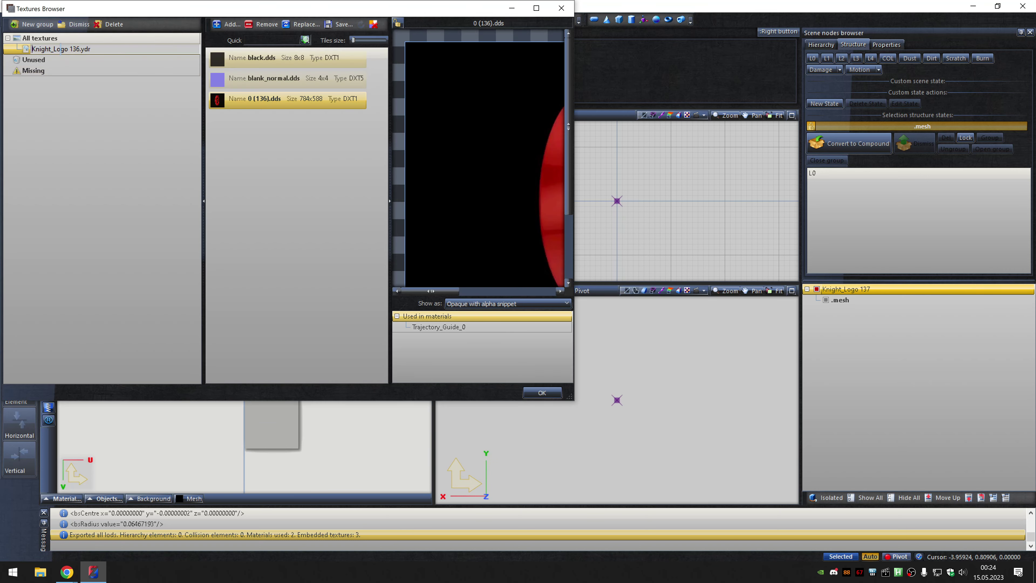
pyautogui.click(306, 24)
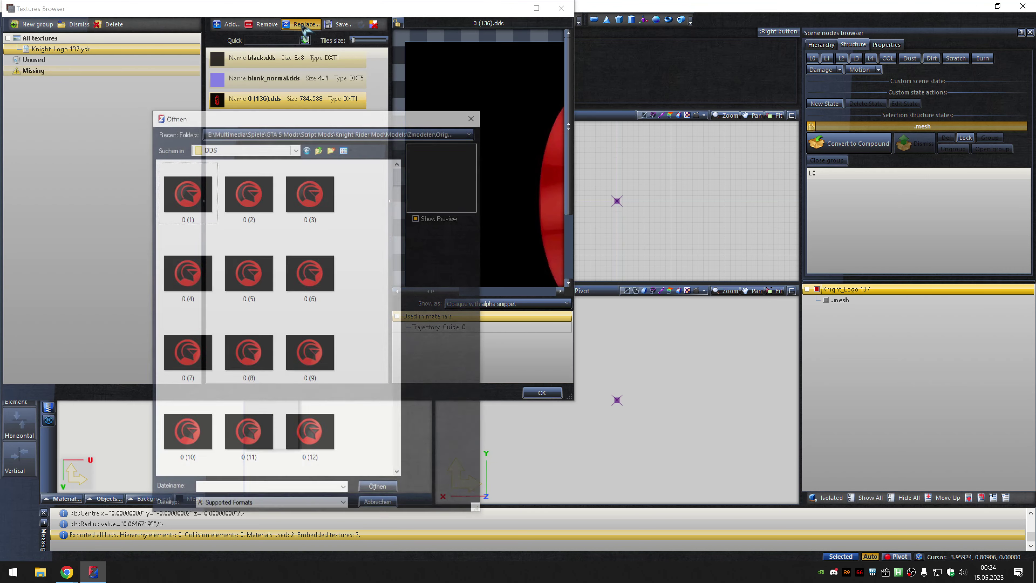
pyautogui.click(185, 196)
pyautogui.click(455, 492)
pyautogui.click(543, 392)
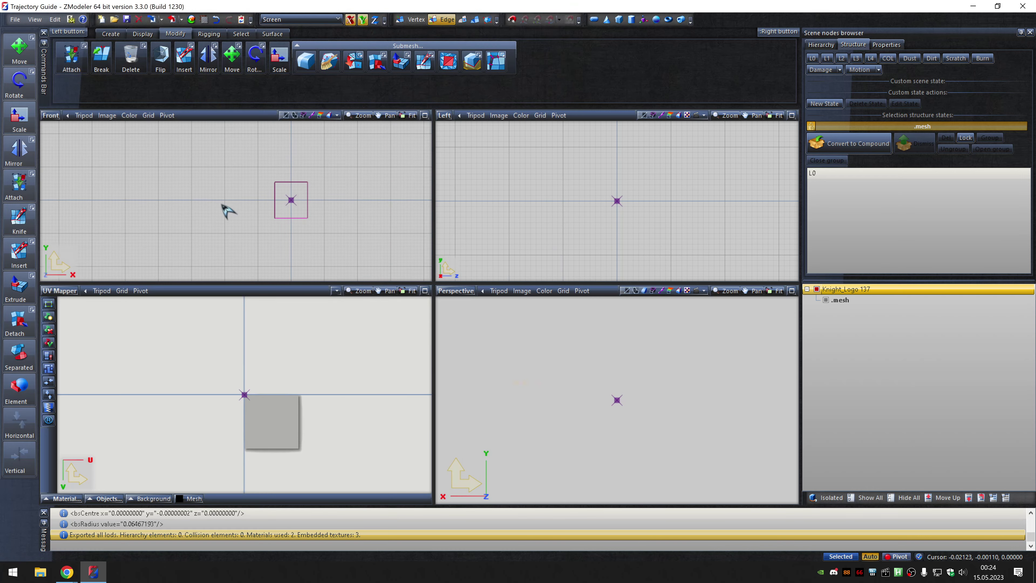
# Export the Knight_Logo 137 node with Multiple Export, using the ydr extension.
pyautogui.click(161, 19)
pyautogui.click(196, 48)
pyautogui.click(603, 188)
pyautogui.click(595, 204)
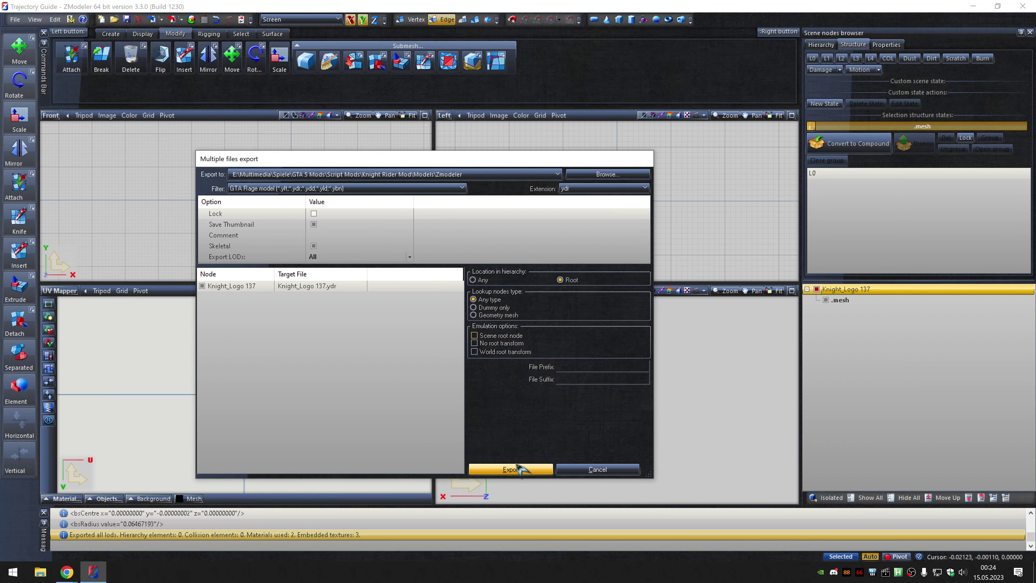
pyautogui.click(511, 469)
# Rename the root node and its texture group to Knight_Logo 138 and replace the logo texture with 0 (138).dds.
pyautogui.click(204, 19)
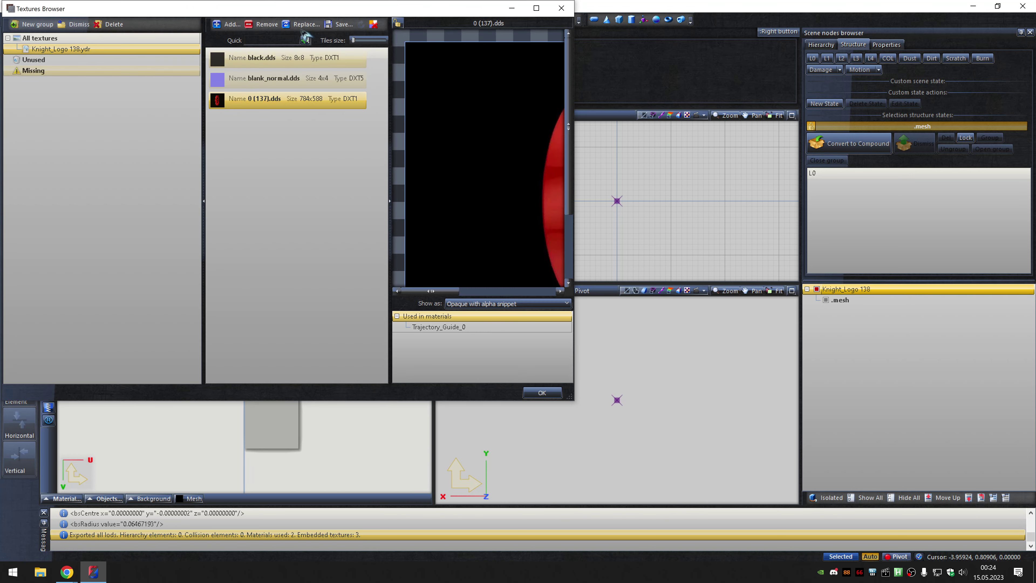
pyautogui.click(305, 25)
pyautogui.write('0 (138)')
pyautogui.press('Return')
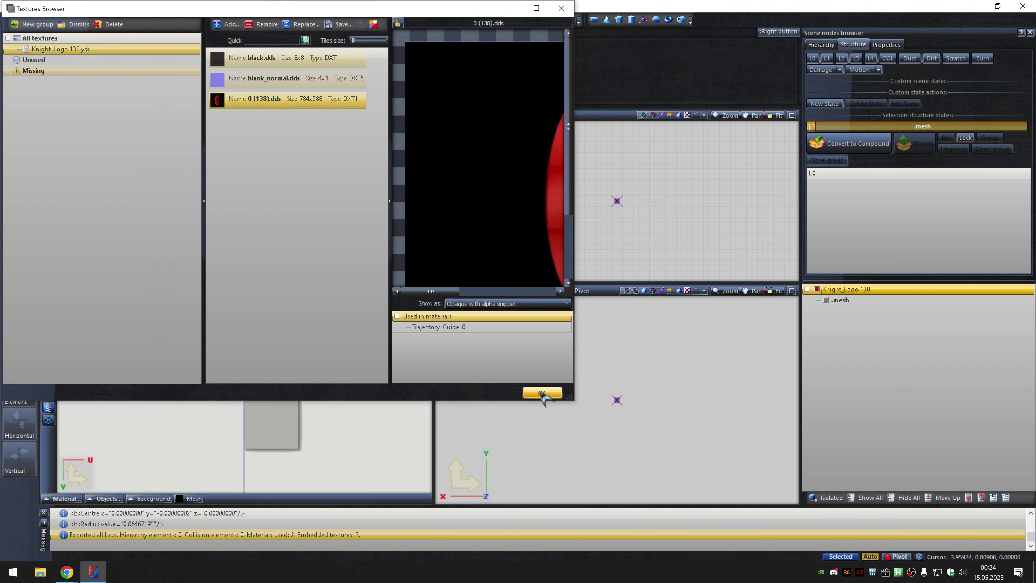
pyautogui.click(543, 393)
# Export the Knight_Logo 138 node with Multiple Export, using the ydr extension.
pyautogui.click(161, 19)
pyautogui.click(204, 49)
pyautogui.click(604, 188)
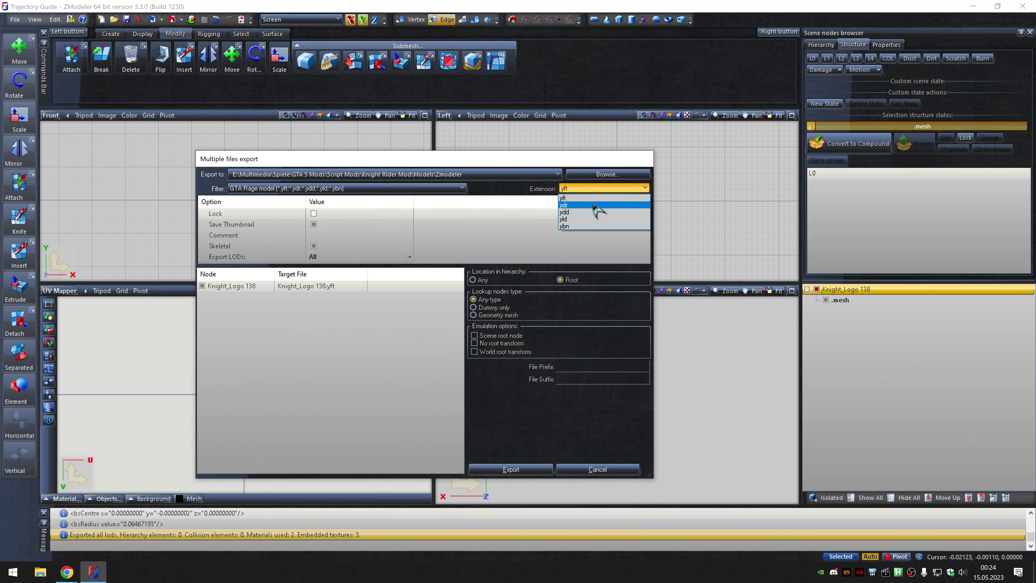
pyautogui.click(593, 206)
pyautogui.click(511, 470)
# Rename the root node and its texture group to Knight_Logo 139 and replace the logo texture with 0 (139).dds.
pyautogui.click(967, 288)
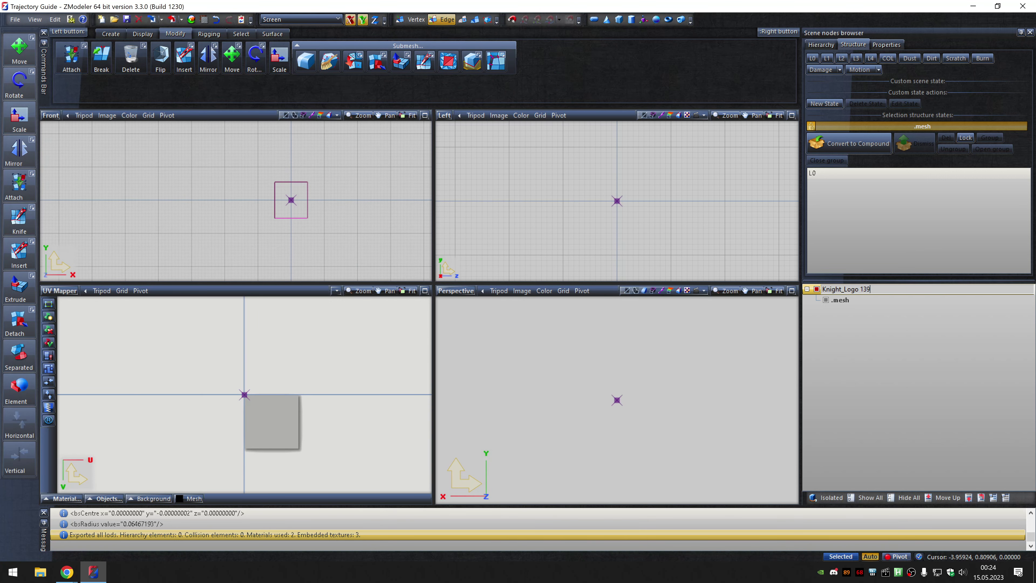
pyautogui.press('Return')
pyautogui.click(204, 19)
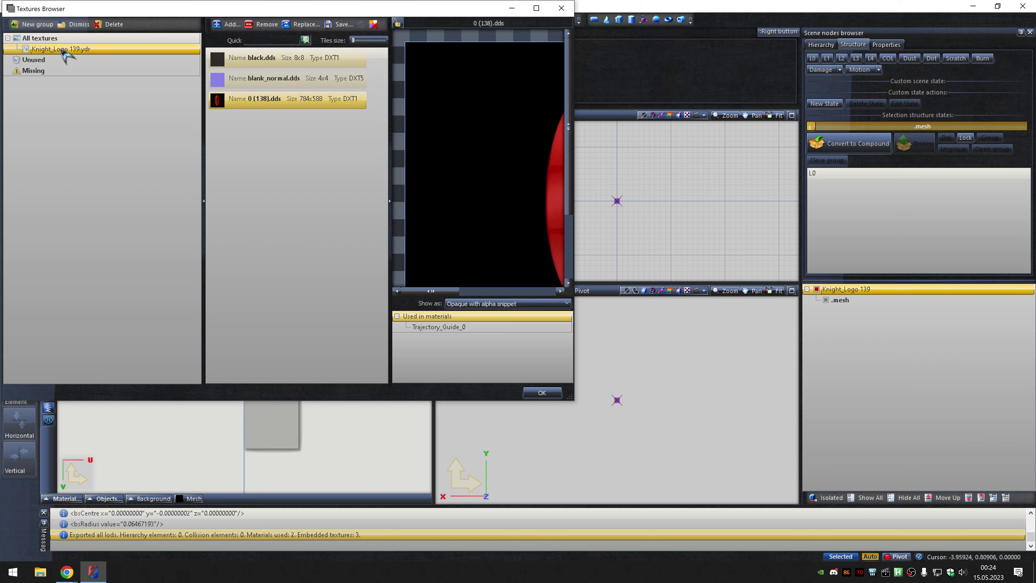
pyautogui.click(304, 24)
pyautogui.write('0 (139)')
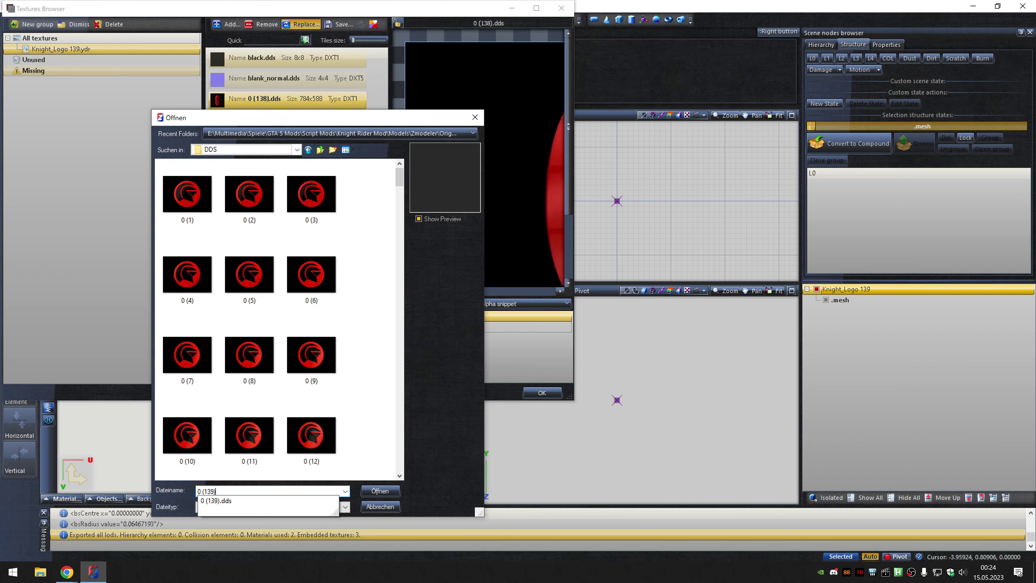
pyautogui.press('Return')
pyautogui.click(542, 392)
# Export the Knight_Logo 139 node with Multiple Export, using the ydr extension.
pyautogui.click(180, 19)
pyautogui.click(204, 49)
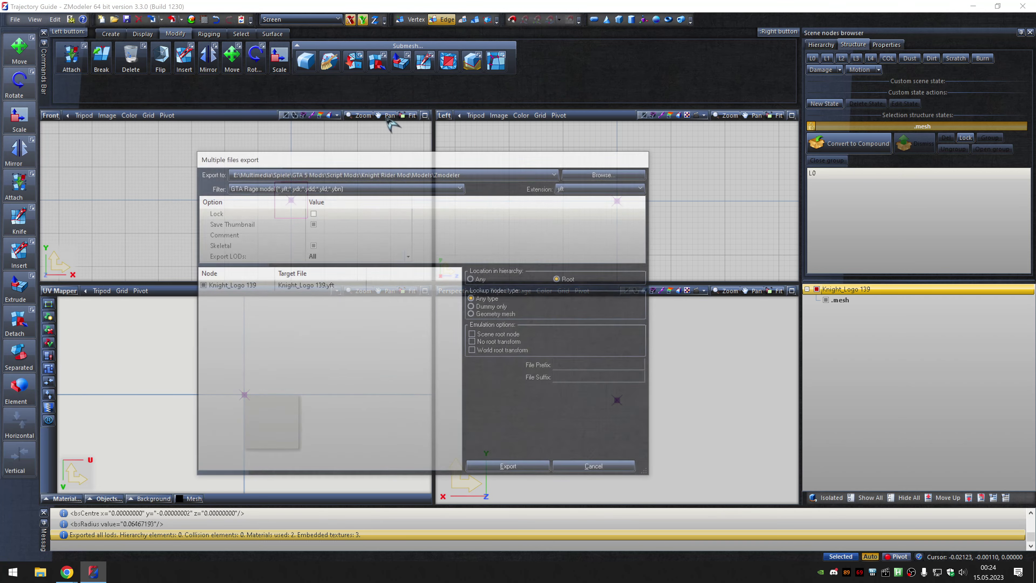
pyautogui.click(603, 188)
pyautogui.click(598, 204)
pyautogui.click(511, 469)
# Rename the root node and its texture group to Knight_Logo 140 and replace the logo texture with 0 (140).dds.
pyautogui.click(967, 288)
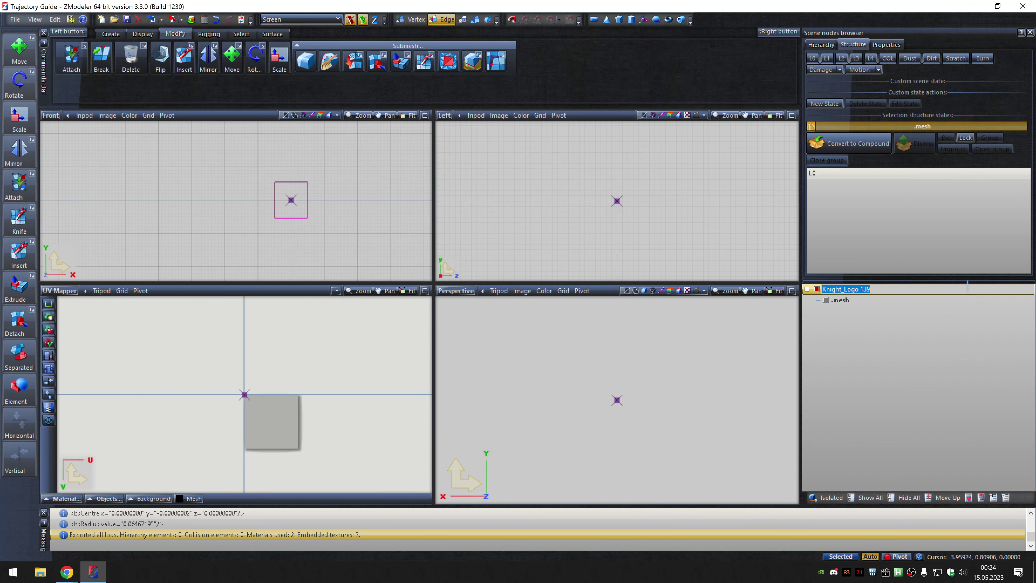
pyautogui.write('Knight_Logo 140')
pyautogui.press('Return')
pyautogui.click(204, 19)
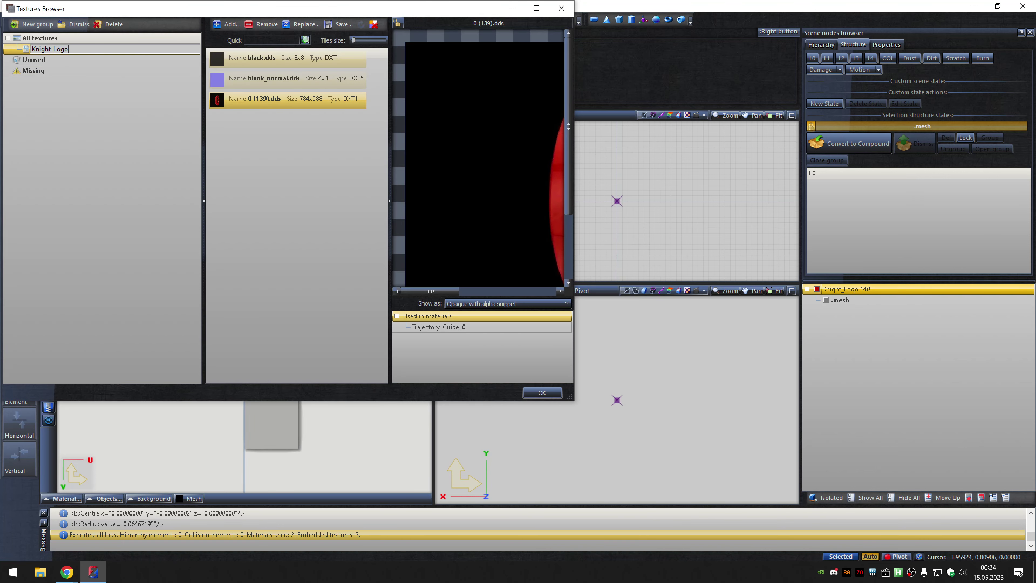
pyautogui.click(305, 25)
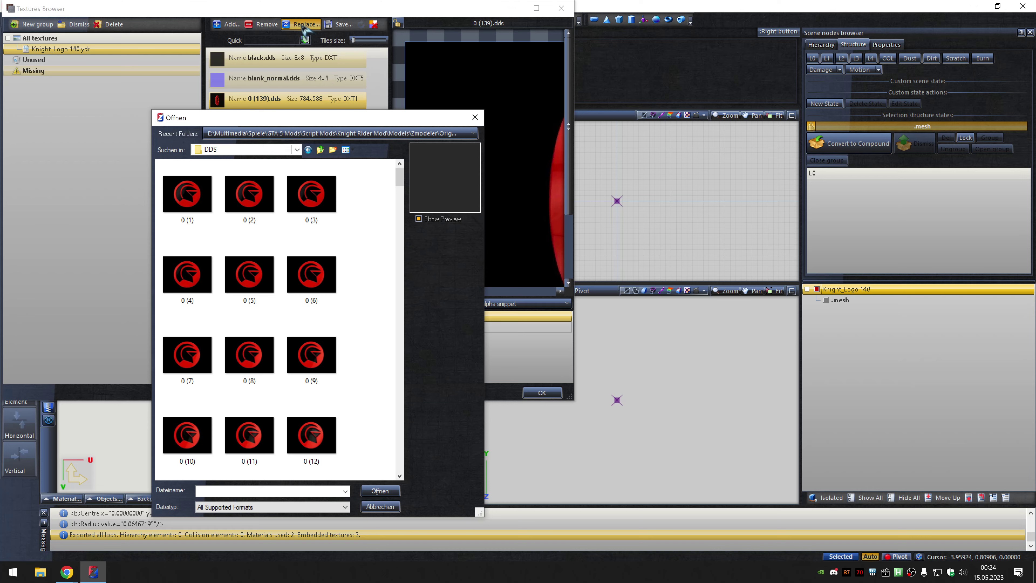
pyautogui.write('0 (140)')
pyautogui.press('Return')
pyautogui.click(542, 393)
# Export the Knight_Logo 140 node with Multiple Export, using the ydr extension.
pyautogui.click(181, 19)
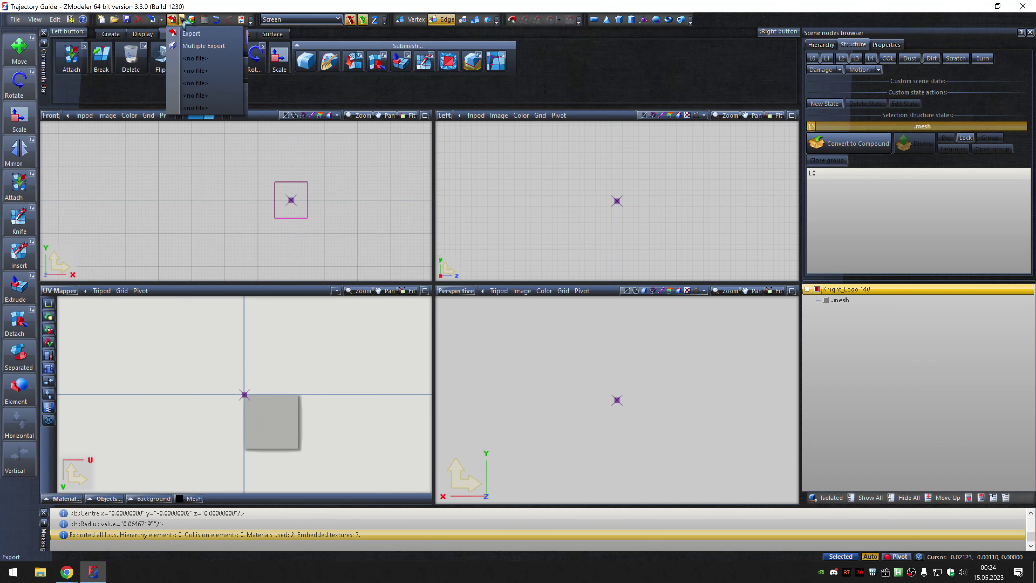
pyautogui.click(204, 49)
pyautogui.click(603, 188)
pyautogui.click(595, 205)
pyautogui.click(510, 469)
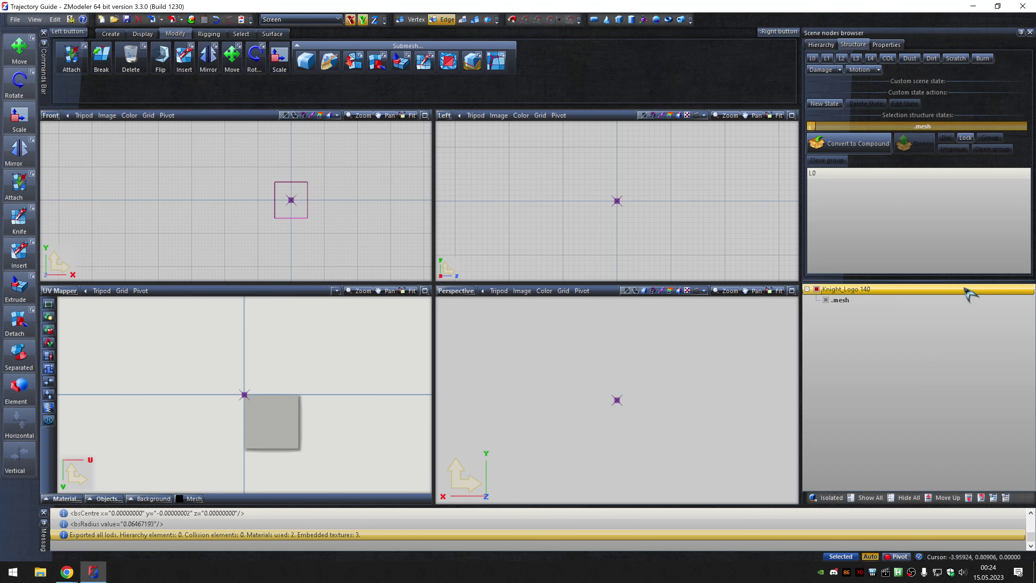
# Rename the root node and its texture group to Knight_Logo 141 and replace the logo texture with 0 (141).dds.
pyautogui.click(966, 290)
pyautogui.press('Return')
pyautogui.click(204, 19)
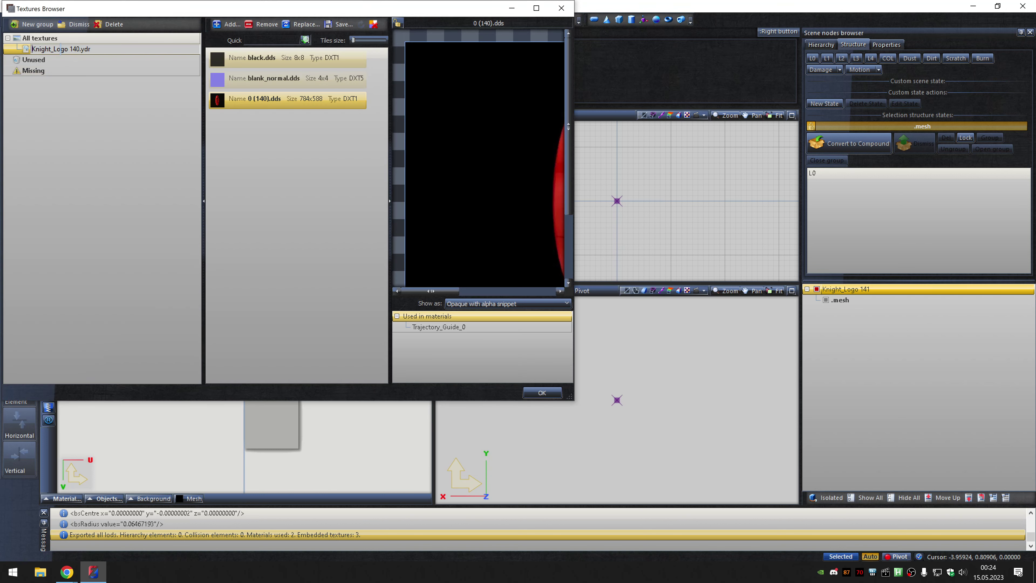
pyautogui.click(305, 39)
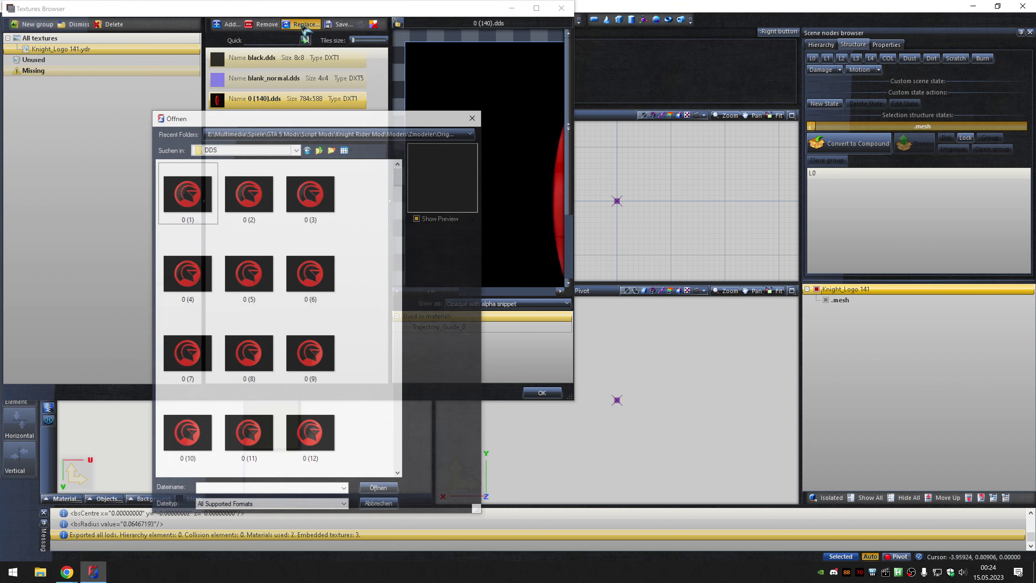
pyautogui.write('0 (141)')
pyautogui.press('Return')
pyautogui.click(543, 393)
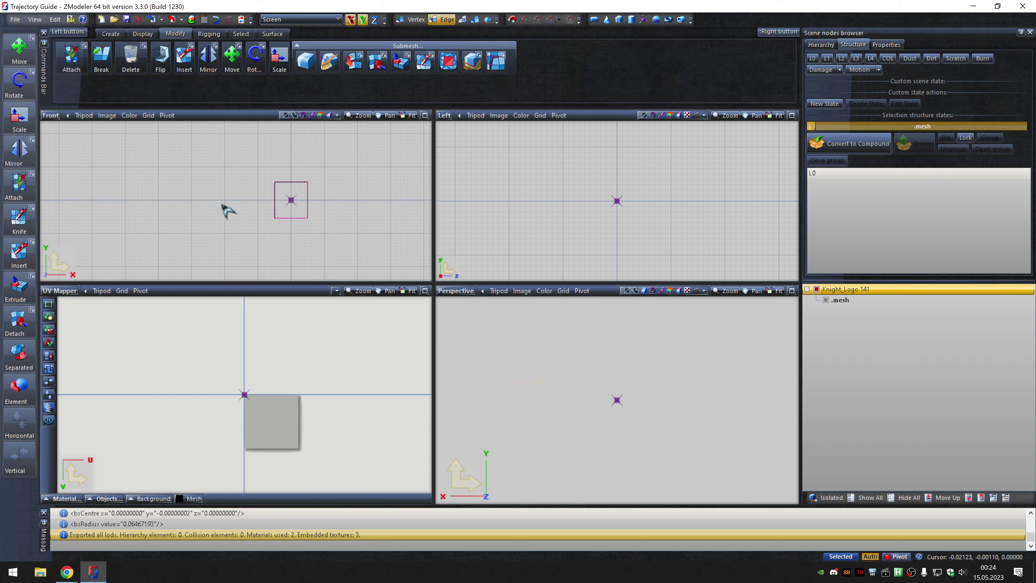
# Export the Knight_Logo 141 node with Multiple Export, using the ydr extension.
pyautogui.click(161, 19)
pyautogui.click(204, 49)
pyautogui.click(604, 188)
pyautogui.click(597, 205)
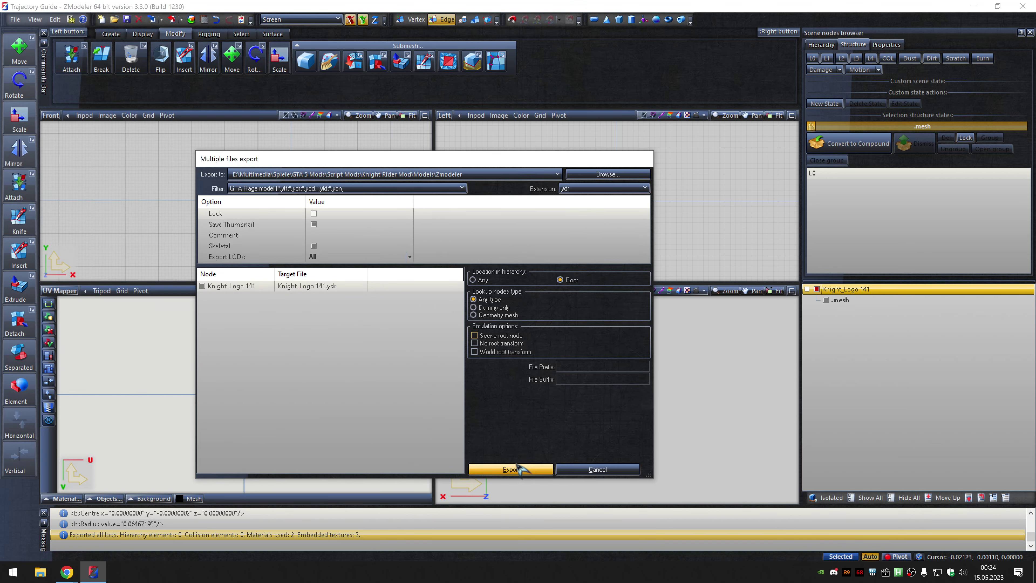
pyautogui.click(510, 469)
# Rename the root node and its texture group to Knight_Logo 142 and replace the logo texture with 0 (142).dds.
pyautogui.click(967, 288)
pyautogui.press('Return')
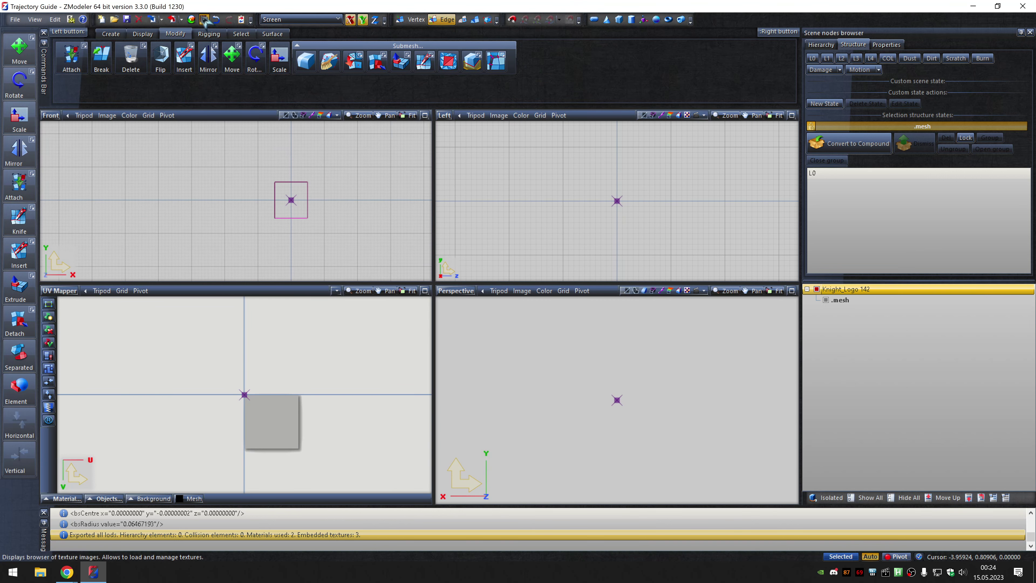
pyautogui.click(204, 19)
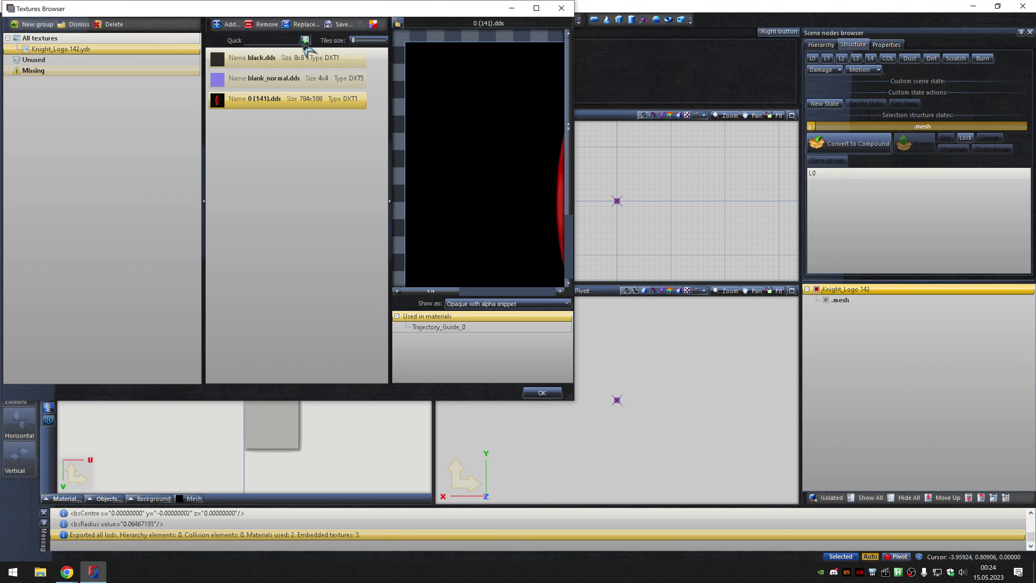
pyautogui.click(303, 24)
pyautogui.doubleClick(186, 196)
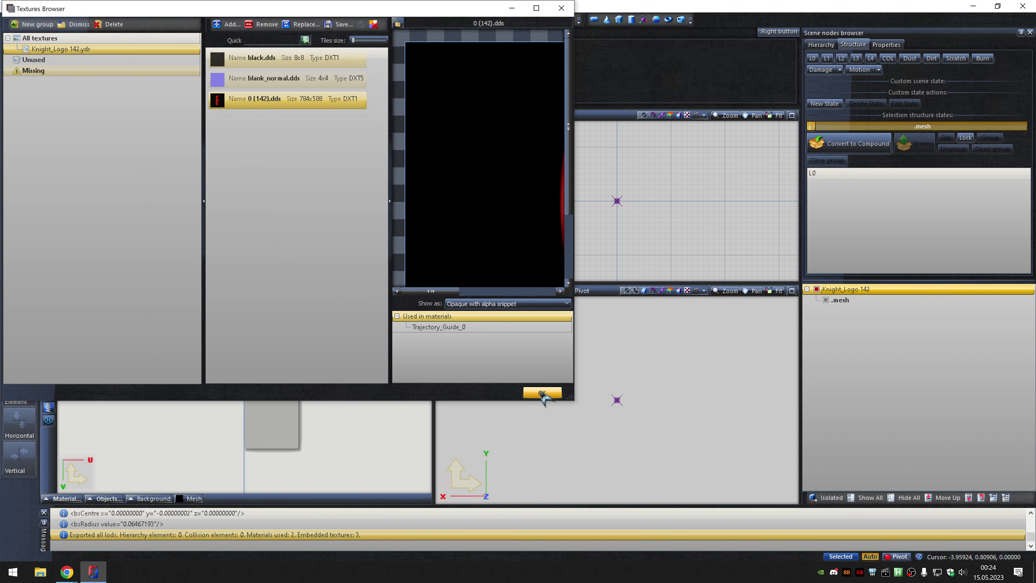
pyautogui.click(542, 392)
# Export the Knight_Logo 142 node with Multiple Export, using the ydr extension.
pyautogui.click(181, 19)
pyautogui.click(204, 49)
pyautogui.click(604, 188)
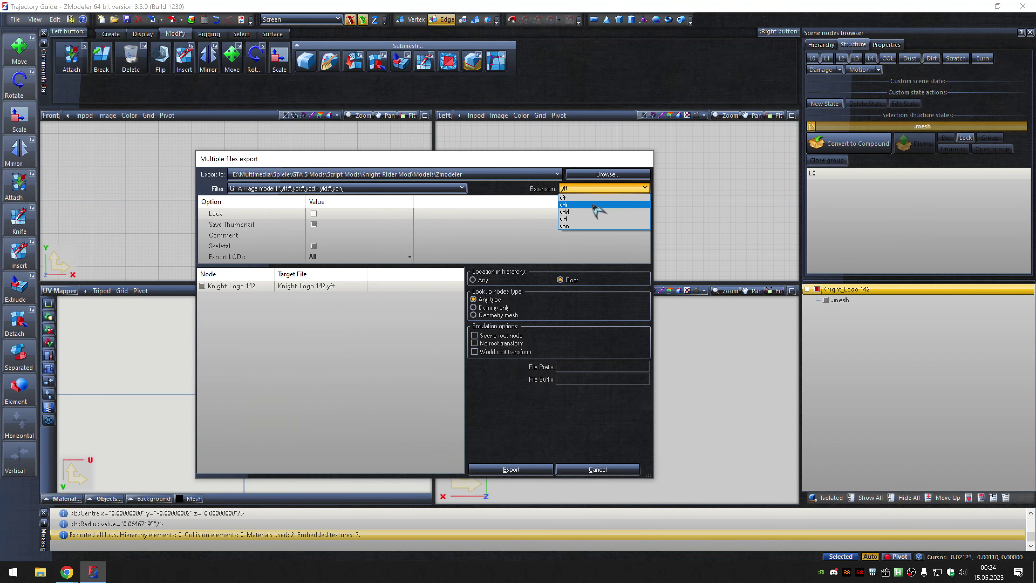
pyautogui.click(592, 206)
pyautogui.click(513, 469)
# Rename the root node and its texture group to Knight_Logo 143 and replace the logo texture with 0 (143).dds.
pyautogui.click(967, 288)
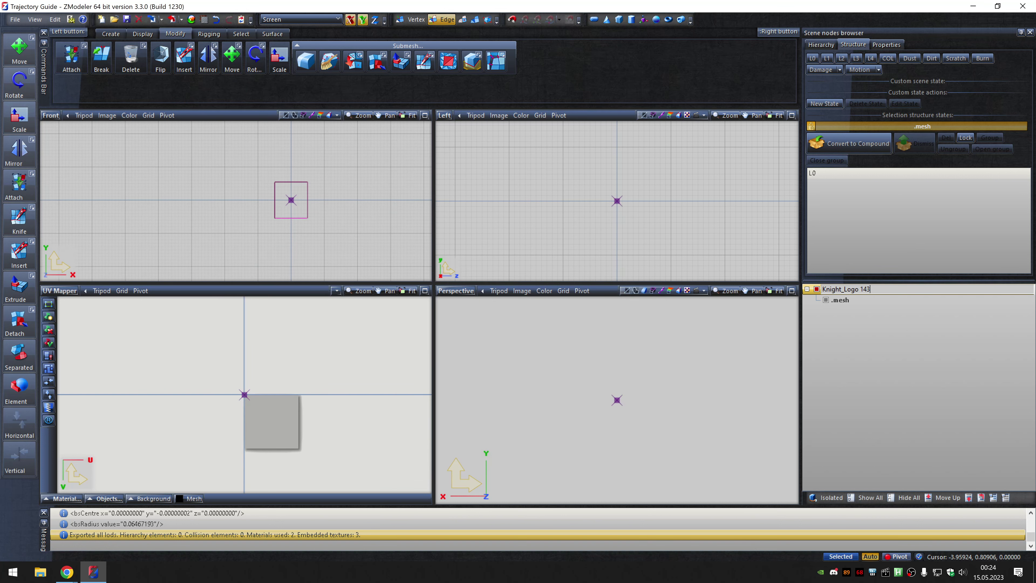
pyautogui.press('Return')
pyautogui.click(204, 19)
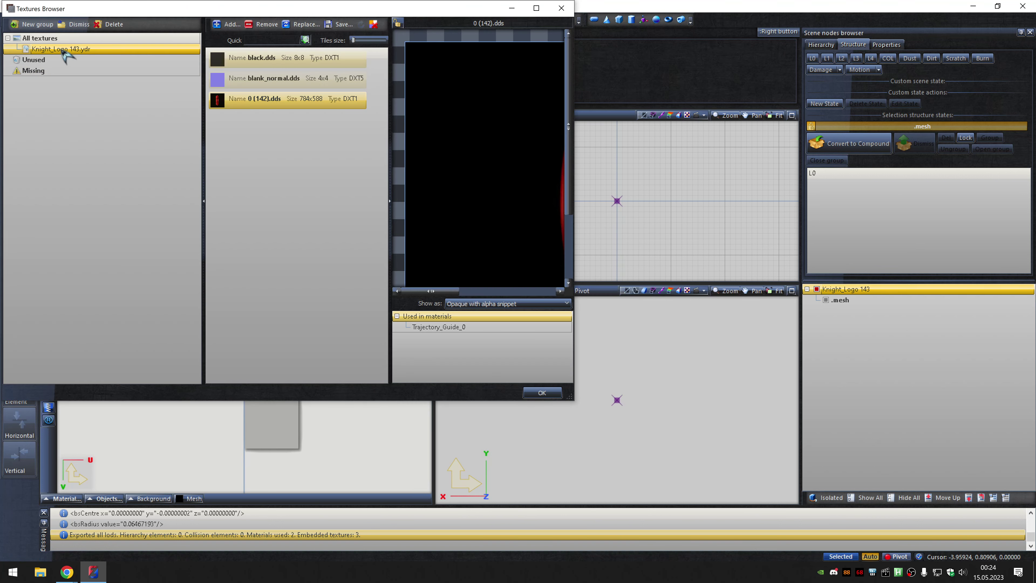
pyautogui.click(302, 24)
pyautogui.write('0 (143)')
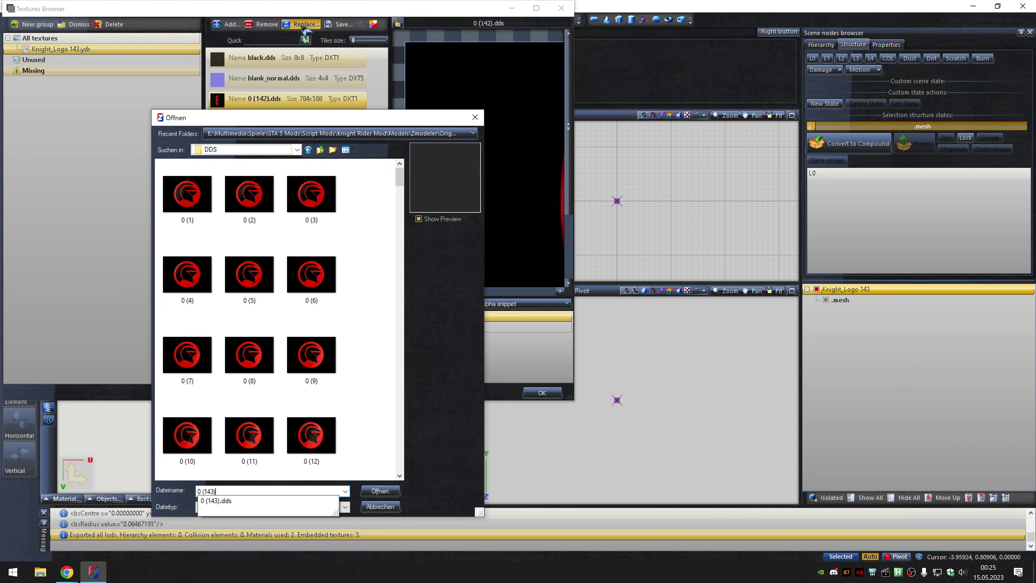
pyautogui.press('Return')
pyautogui.click(543, 393)
# Export the Knight_Logo 143 node with Multiple Export, using the ydr extension.
pyautogui.click(181, 19)
pyautogui.click(204, 49)
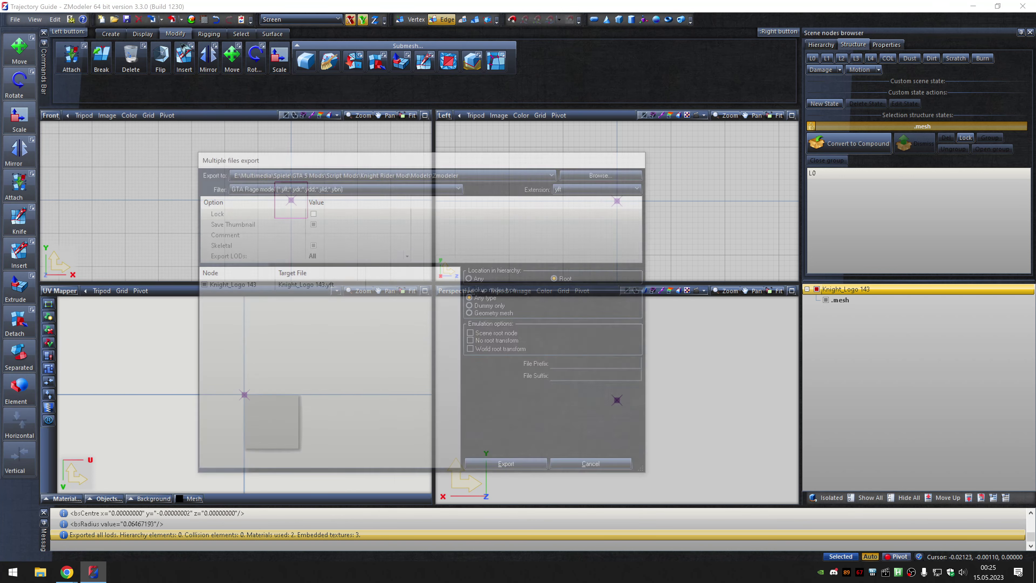
pyautogui.click(603, 188)
pyautogui.click(595, 205)
pyautogui.click(511, 469)
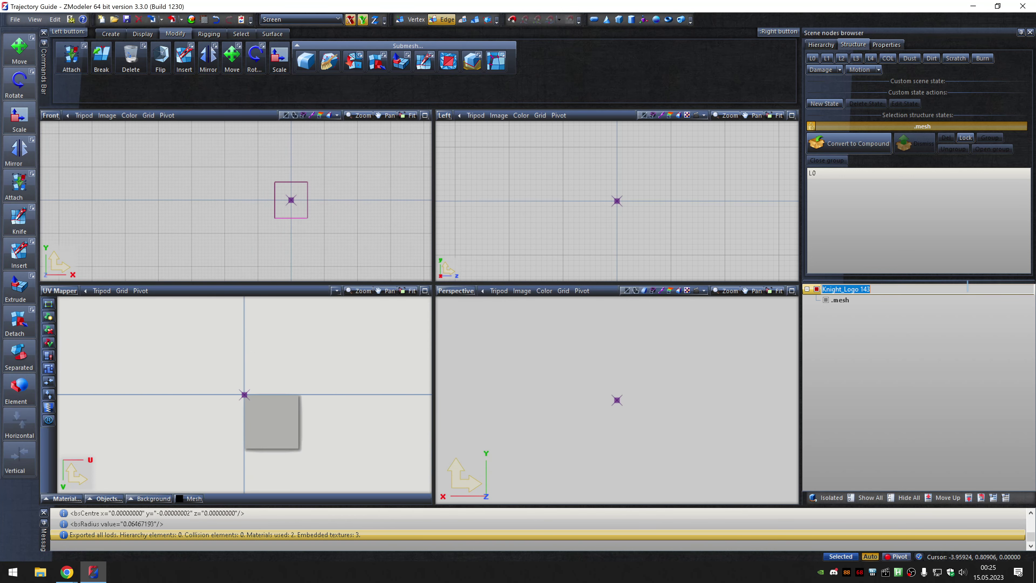
# Rename the root node and its texture group to Knight_Logo 144 and replace the logo texture with 0 (144).dds.
pyautogui.click(204, 19)
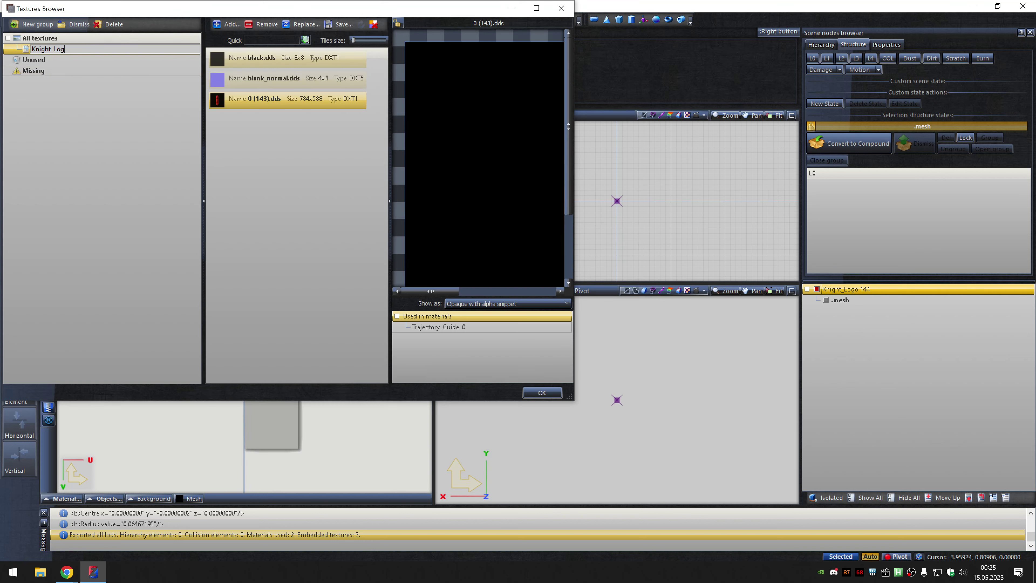
pyautogui.click(303, 24)
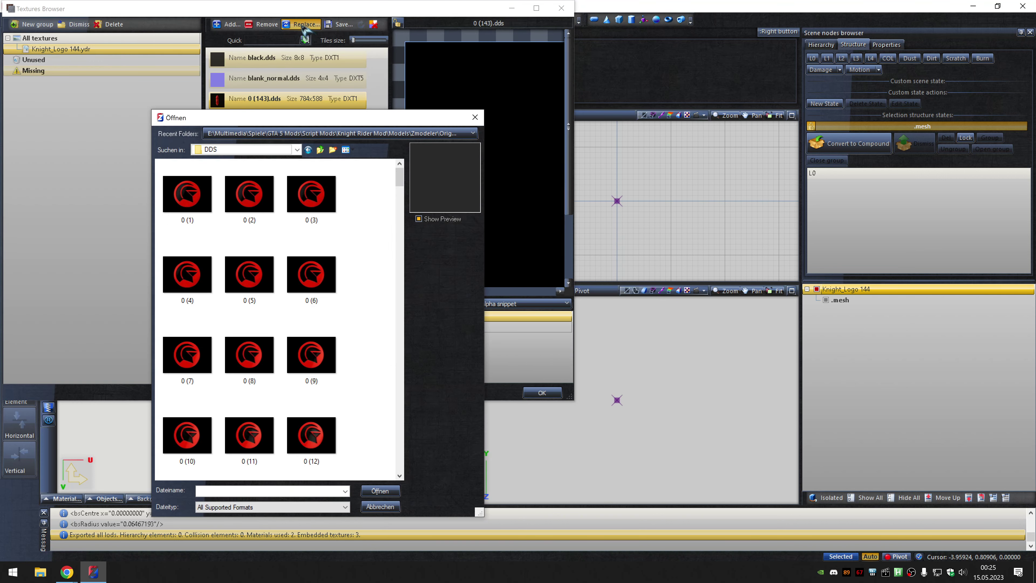
pyautogui.doubleClick(185, 197)
pyautogui.click(542, 393)
# Export the Knight_Logo 144 node with Multiple Export, using the ydr extension.
pyautogui.click(181, 19)
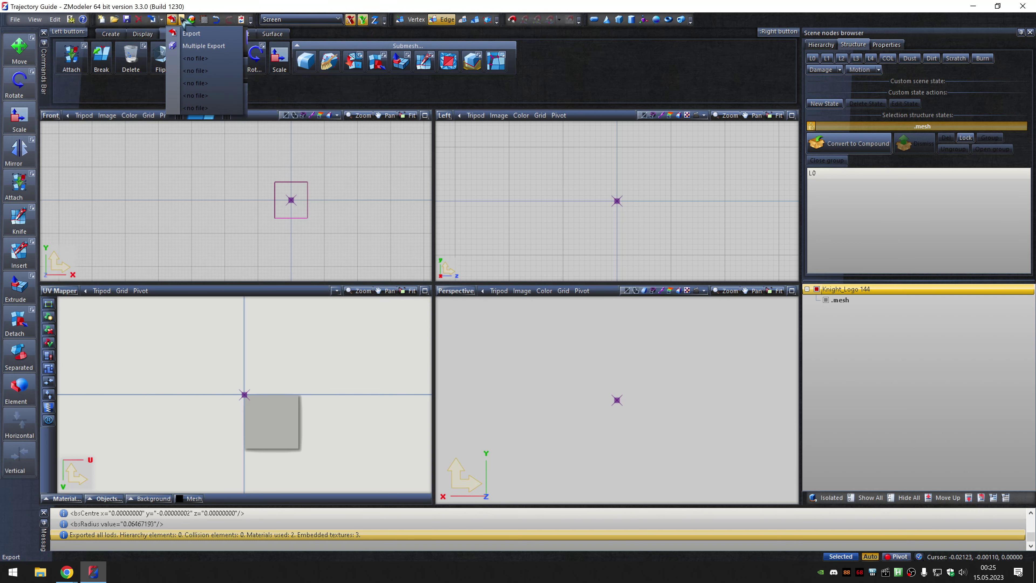
pyautogui.click(200, 49)
pyautogui.click(603, 188)
pyautogui.click(592, 205)
pyautogui.click(511, 468)
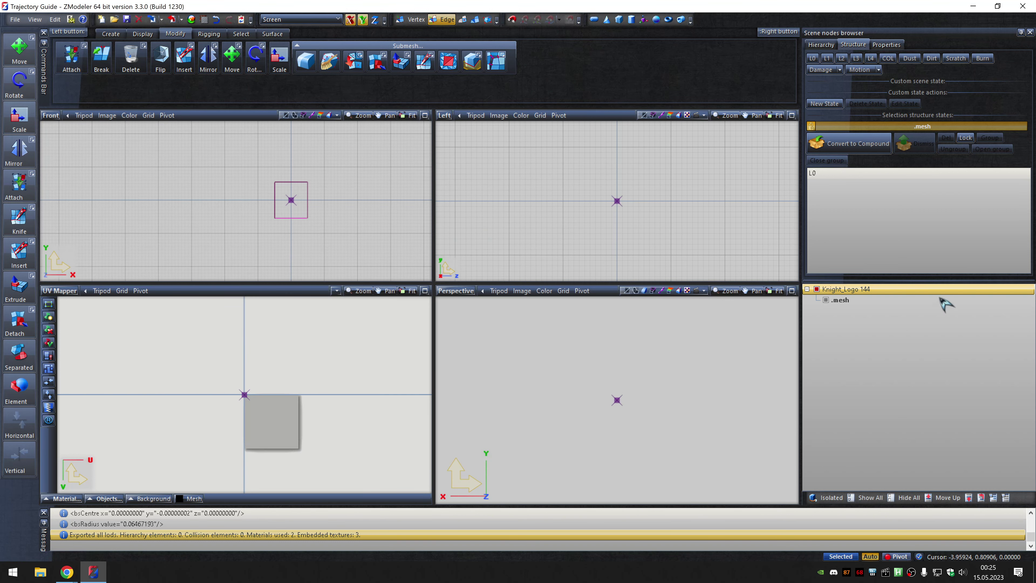
# Rename the root node and its texture group to Knight_Logo 145 and replace the logo texture with 0 (145).dds.
pyautogui.click(955, 289)
pyautogui.click(204, 19)
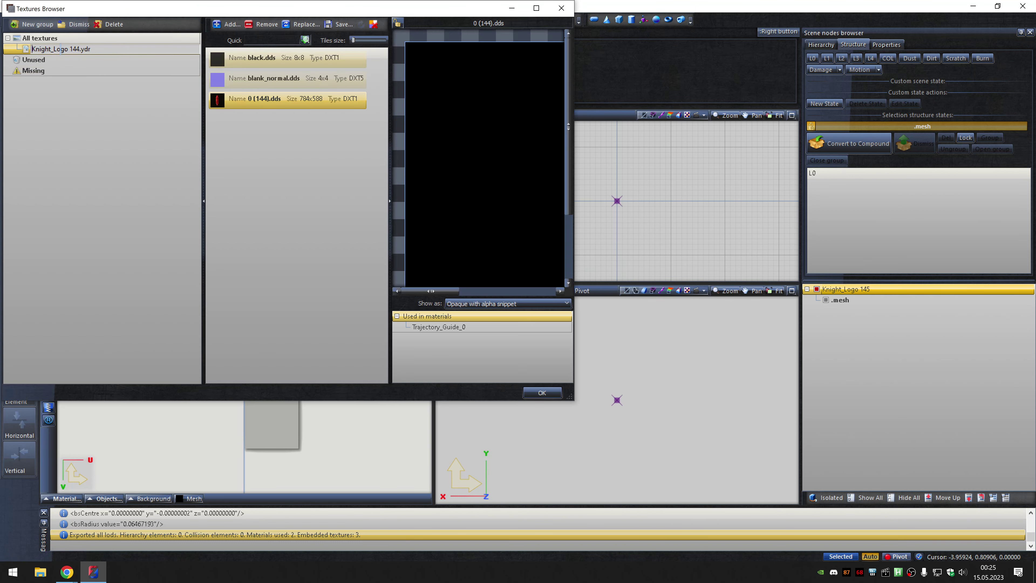
pyautogui.click(302, 24)
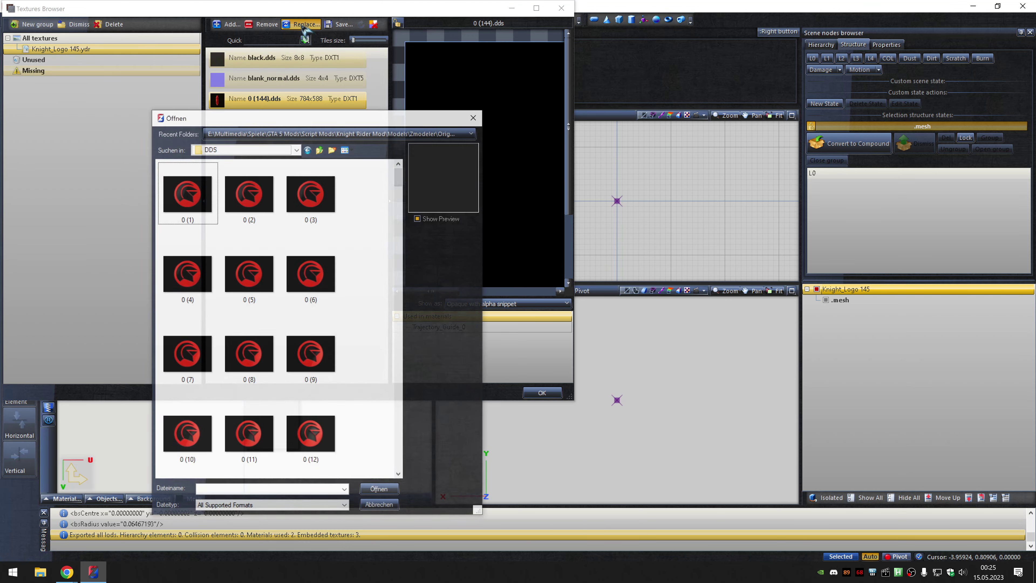
pyautogui.write('0 (145)')
pyautogui.press('Return')
pyautogui.click(542, 393)
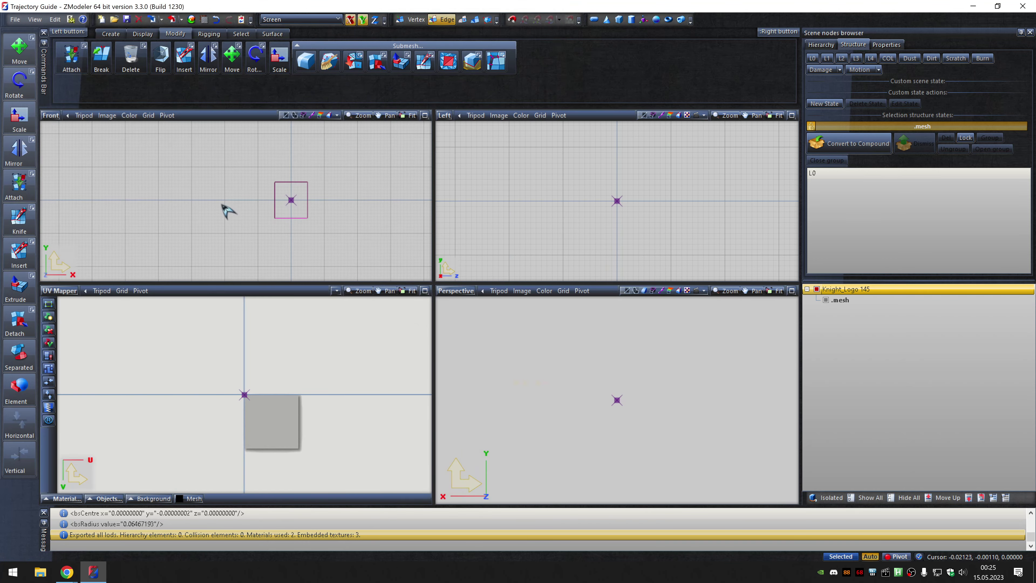
# Export the Knight_Logo 145 node with Multiple Export, using the ydr extension.
pyautogui.click(181, 19)
pyautogui.click(204, 48)
pyautogui.click(602, 188)
pyautogui.click(592, 205)
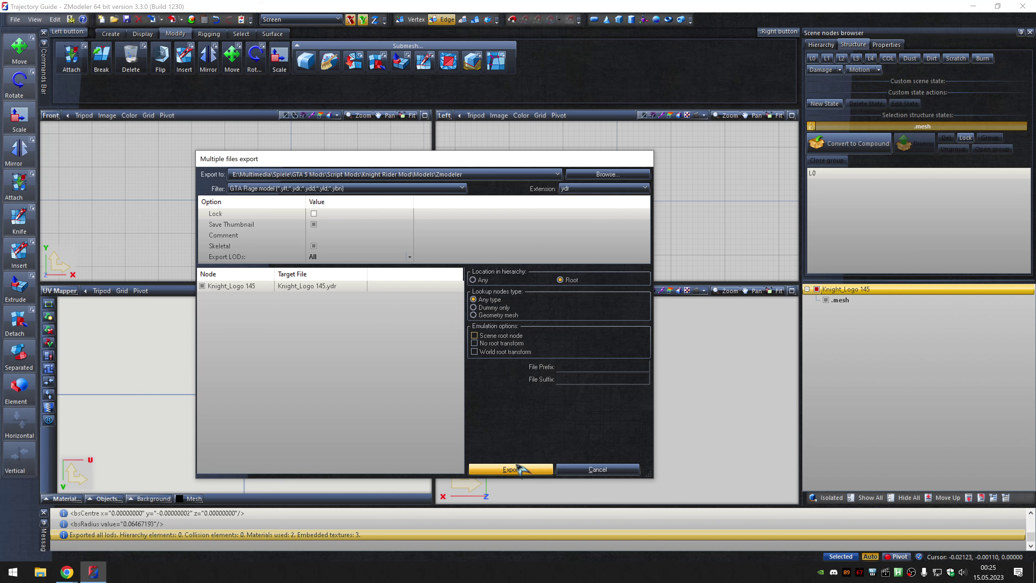
pyautogui.click(510, 469)
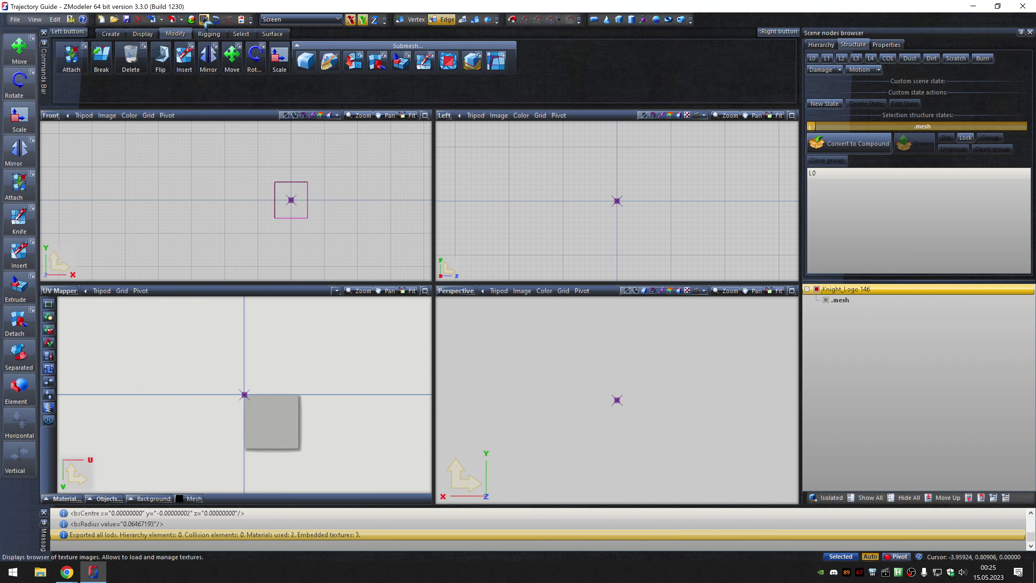
# Rename the root node and its texture group to Knight_Logo 146 and replace the logo texture with 0 (146).dds.
pyautogui.click(204, 19)
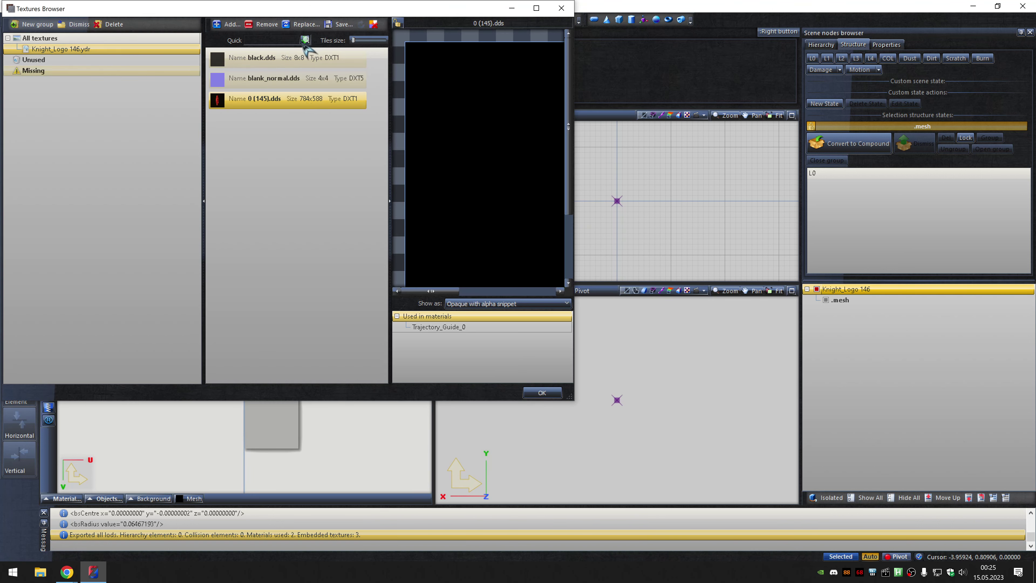
pyautogui.click(303, 24)
pyautogui.write('0 (146)')
pyautogui.press('Return')
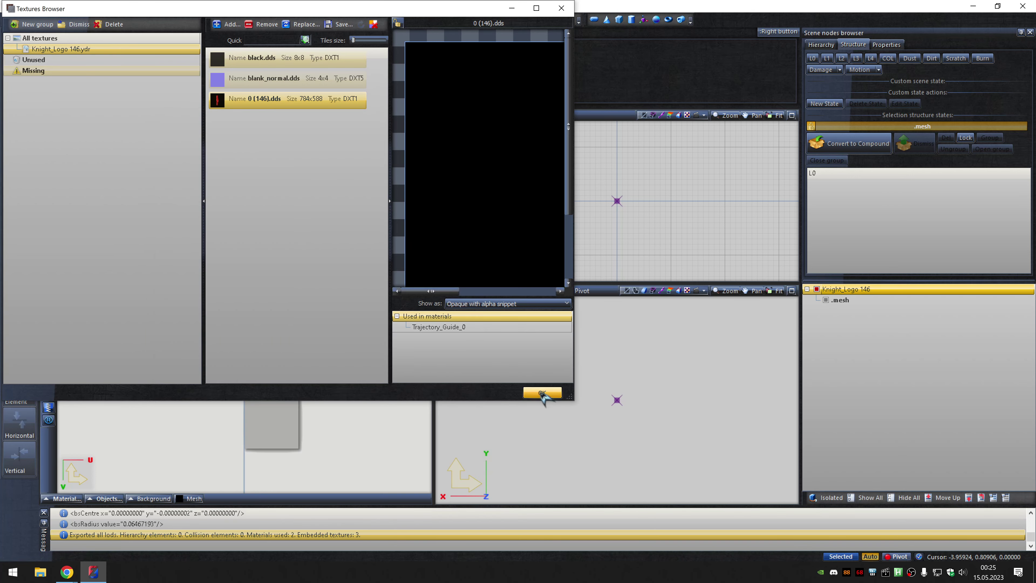
pyautogui.click(542, 393)
# Export the Knight_Logo 146 node with Multiple Export, using the ydr extension.
pyautogui.click(182, 19)
pyautogui.click(204, 48)
pyautogui.click(603, 188)
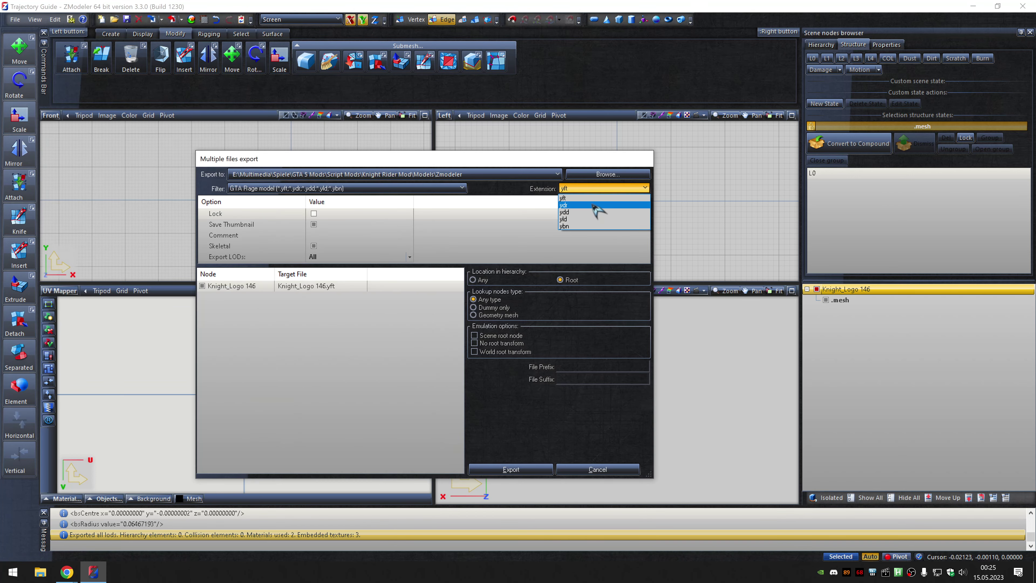
pyautogui.click(593, 205)
pyautogui.click(511, 469)
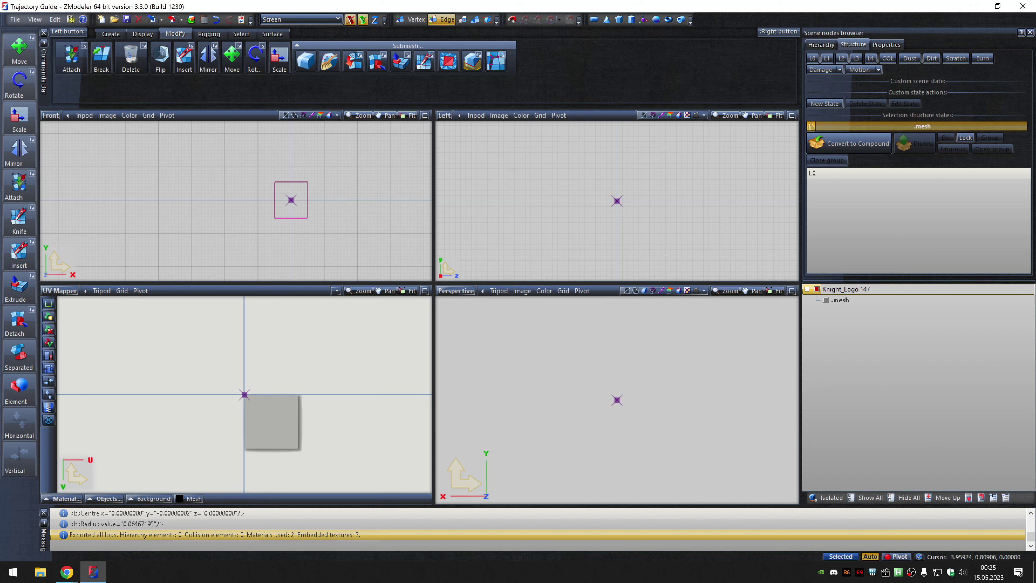
# Rename the root node and its texture group to Knight_Logo 147 and replace the logo texture with 0 (147).dds.
pyautogui.press('Return')
pyautogui.press('t')
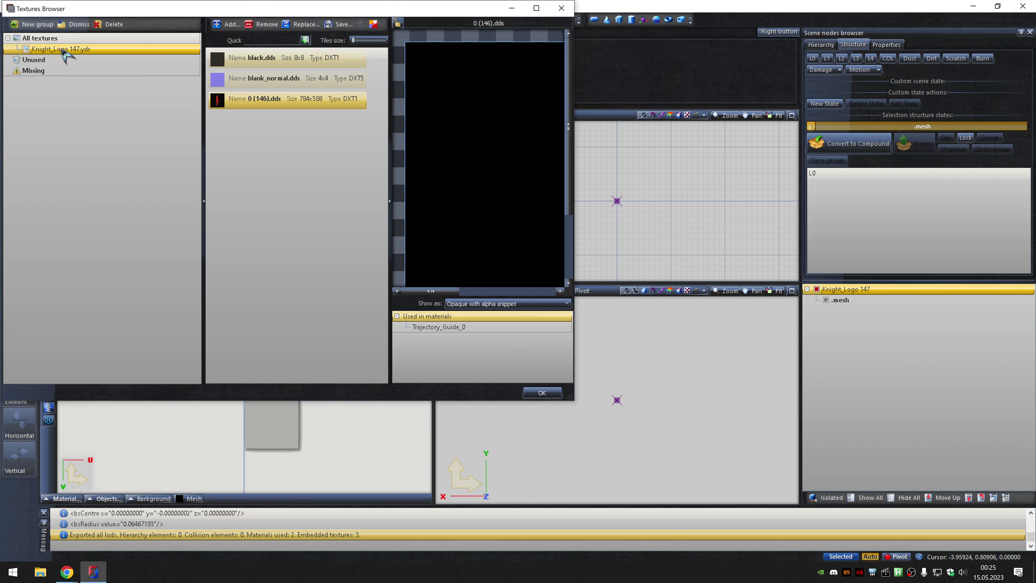
pyautogui.click(303, 24)
pyautogui.click(185, 197)
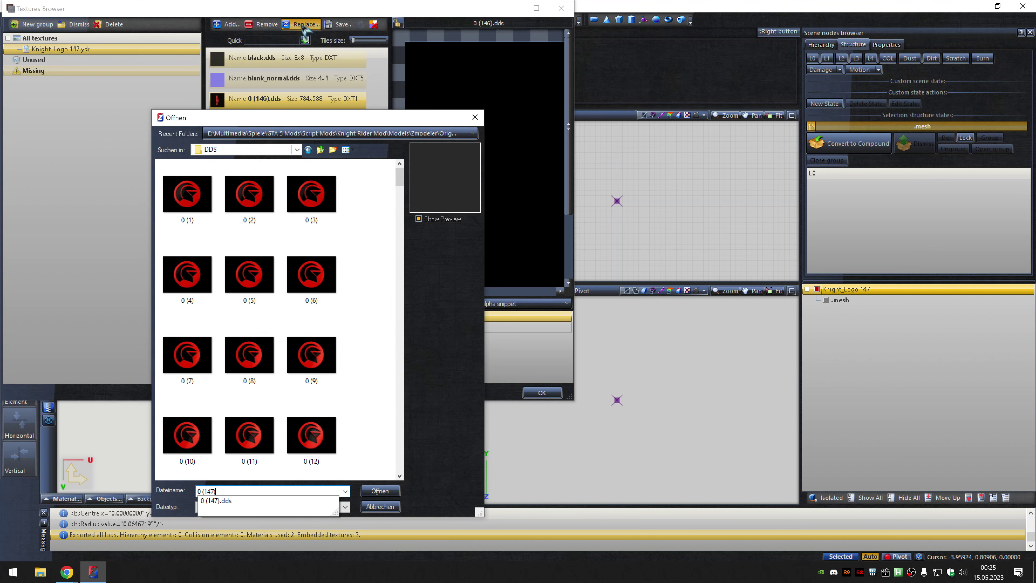
pyautogui.click(457, 496)
pyautogui.click(543, 392)
# Export the Knight_Logo 147 node with Multiple Export, using the ydr extension.
pyautogui.click(161, 19)
pyautogui.click(204, 49)
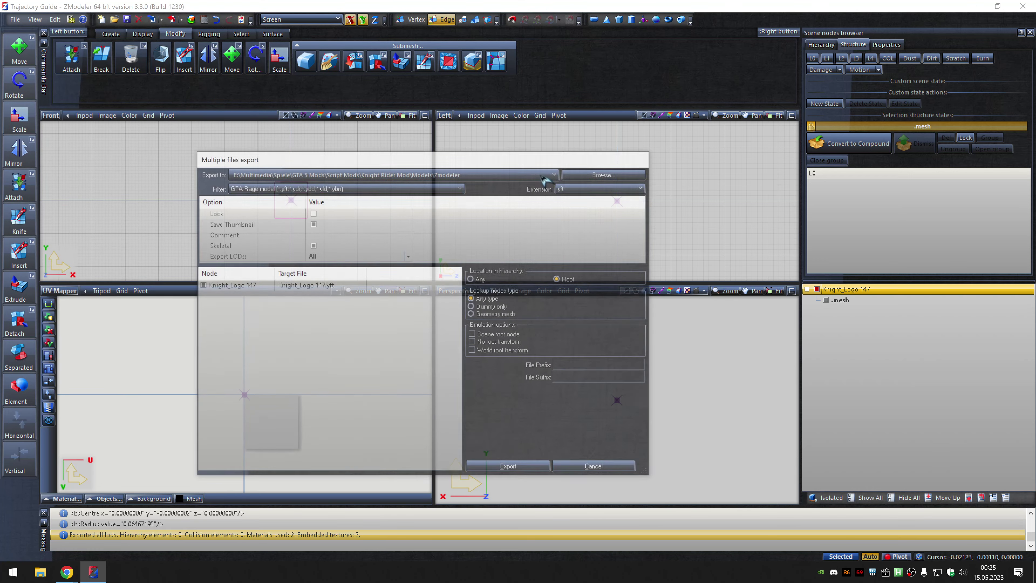
pyautogui.click(603, 188)
pyautogui.click(592, 206)
pyautogui.click(512, 469)
# Rename the root node and its texture group to Knight_Logo 148 and replace the logo texture with 0 (148).dds.
pyautogui.click(969, 290)
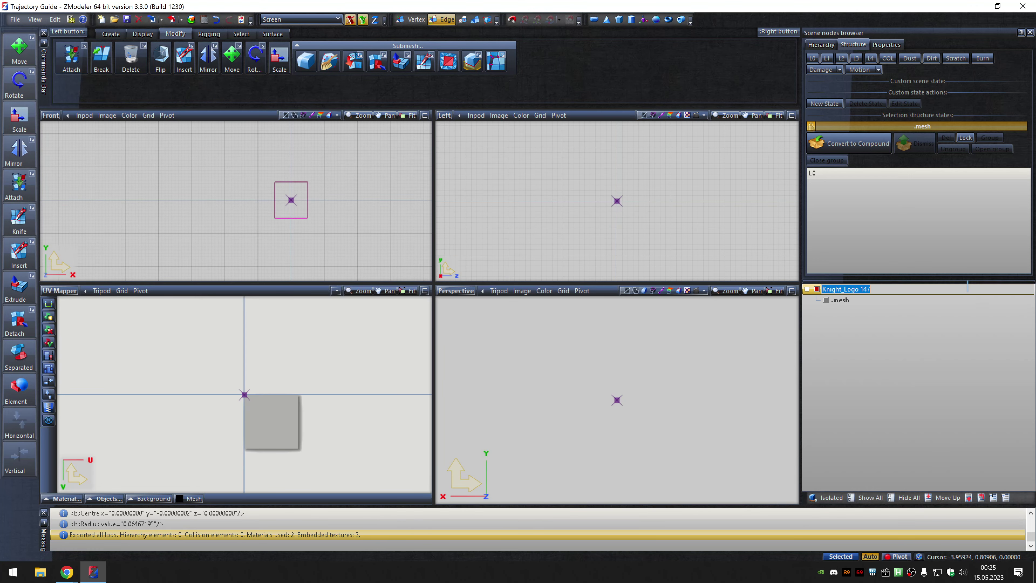
pyautogui.press('End')
pyautogui.press('BackSpace')
pyautogui.write('8')
pyautogui.press('Return')
pyautogui.click(204, 20)
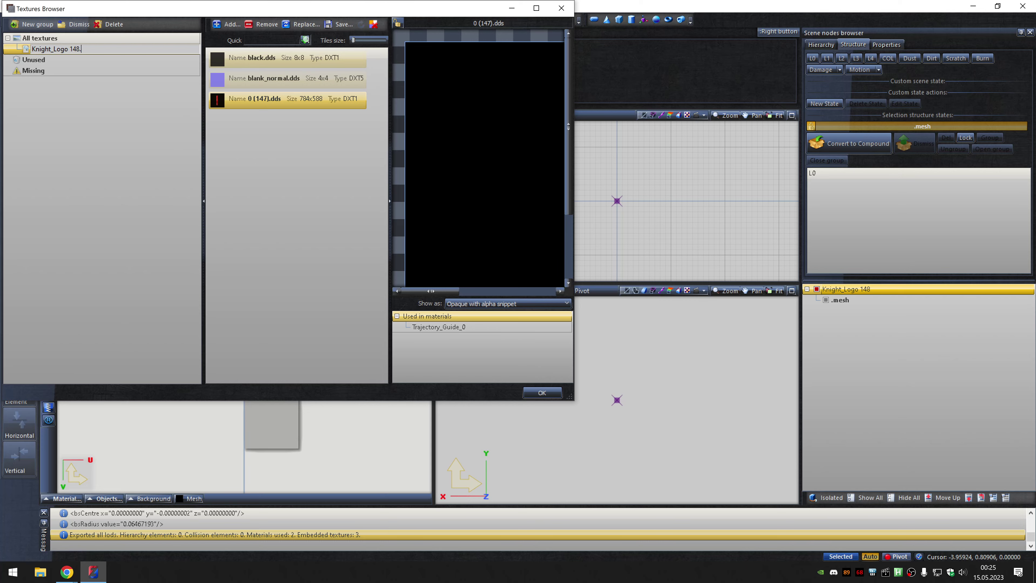
pyautogui.click(303, 27)
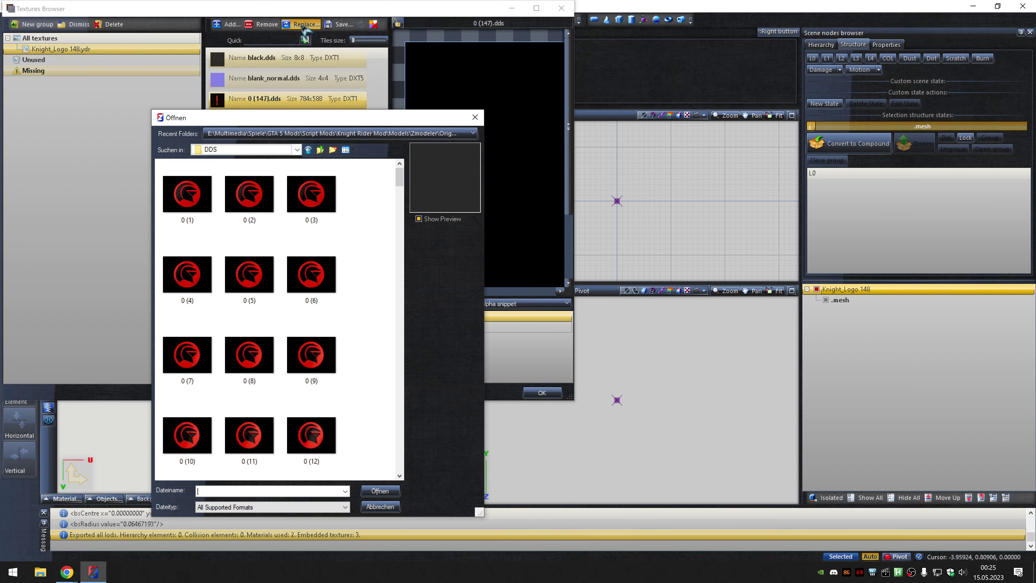
pyautogui.doubleClick(249, 435)
pyautogui.click(541, 392)
# Export the Knight_Logo 148 node with Multiple Export, using the ydr extension.
pyautogui.click(182, 19)
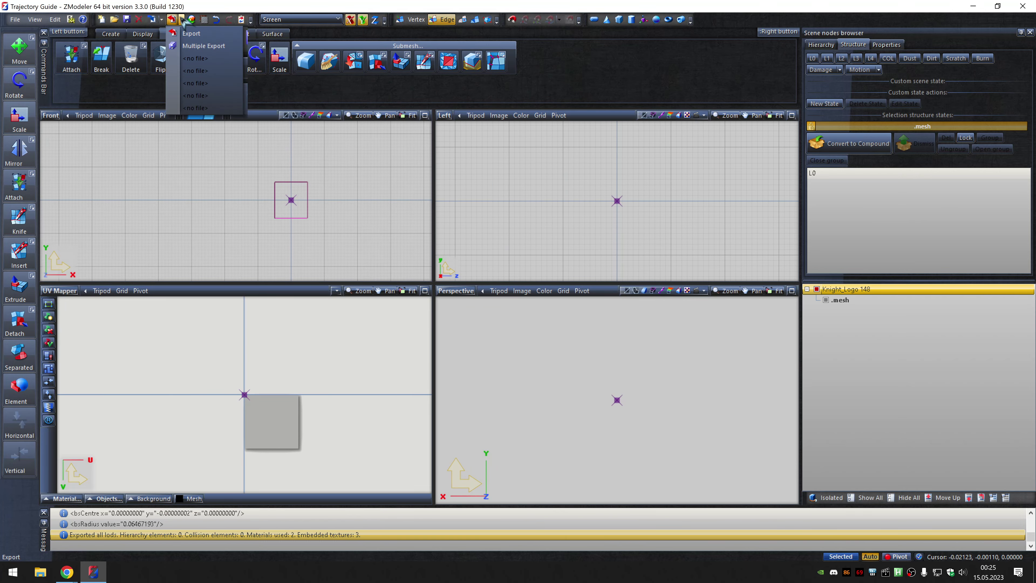
pyautogui.click(203, 45)
pyautogui.click(603, 187)
pyautogui.click(594, 206)
pyautogui.click(513, 467)
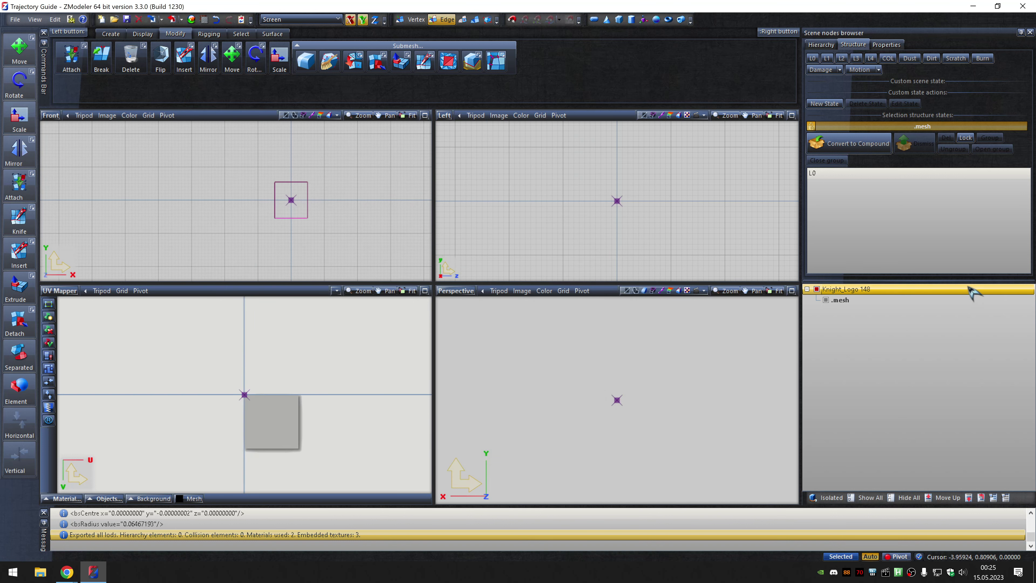
# Rename the root node and its texture group to Knight_Logo 149 and replace the logo texture with 0 (149).dds.
pyautogui.click(204, 19)
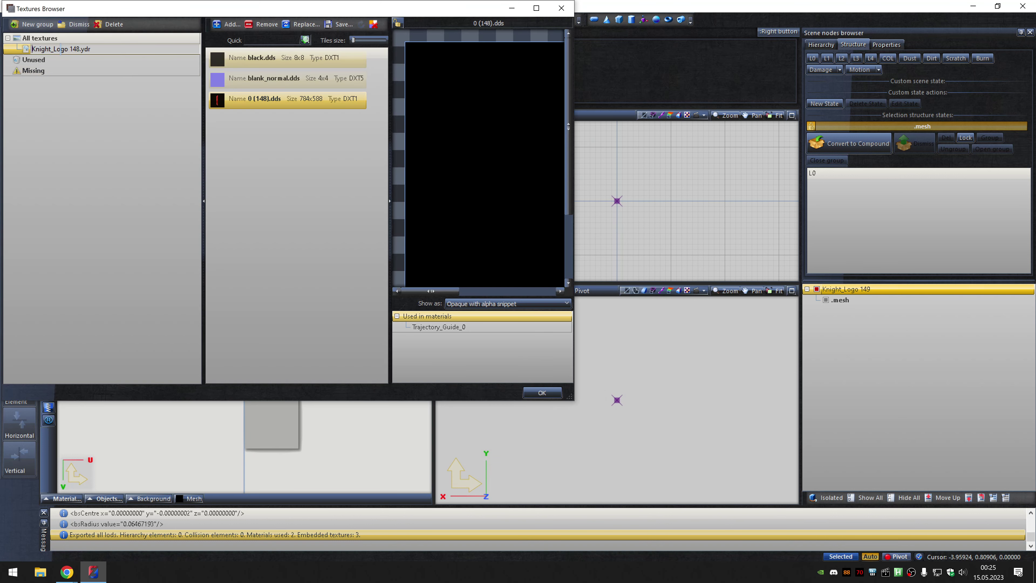
pyautogui.click(304, 25)
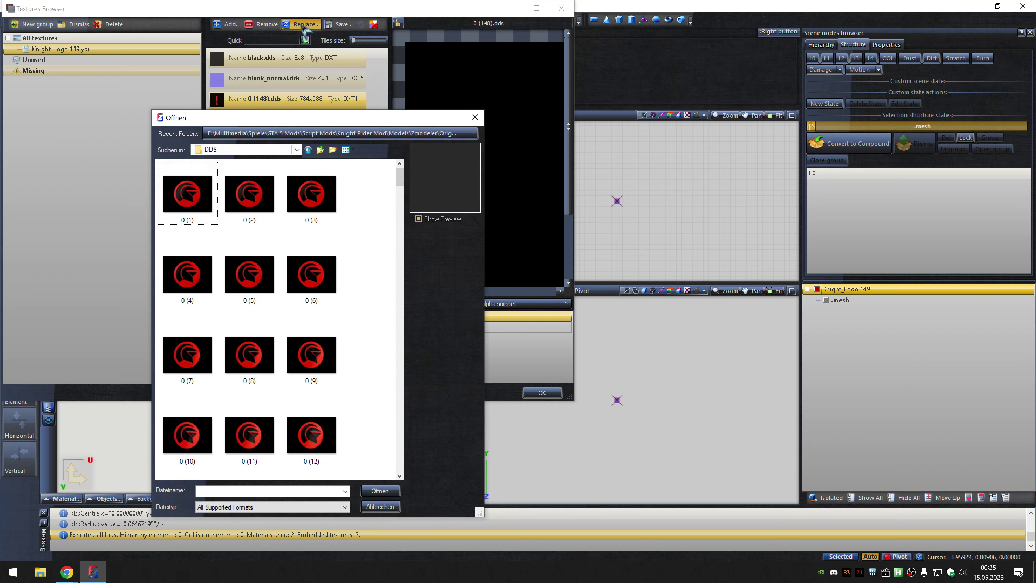
pyautogui.press('Escape')
pyautogui.click(541, 393)
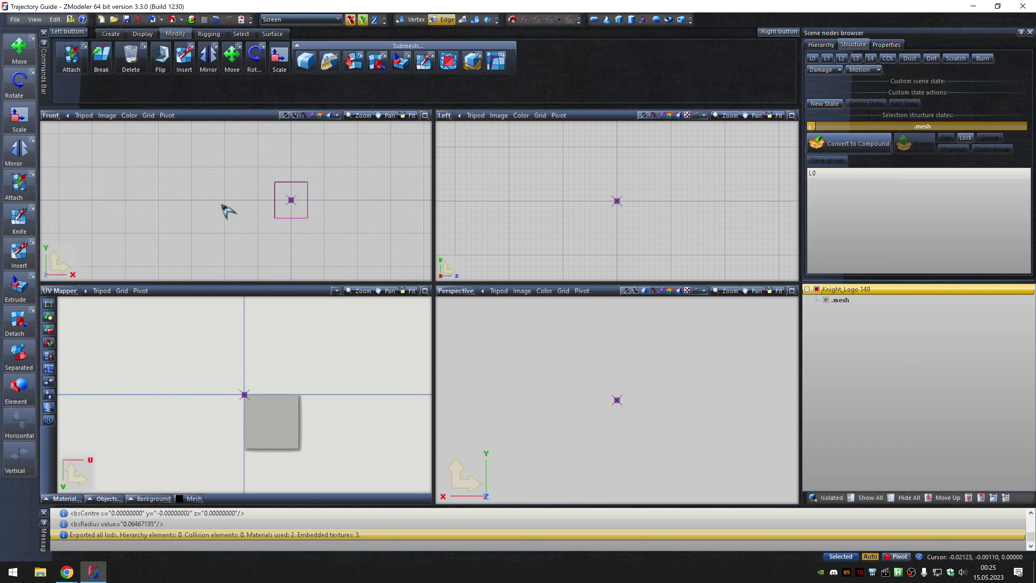
# Export the Knight_Logo 149 node with Multiple Export, using the ydr extension.
pyautogui.click(173, 19)
pyautogui.click(186, 45)
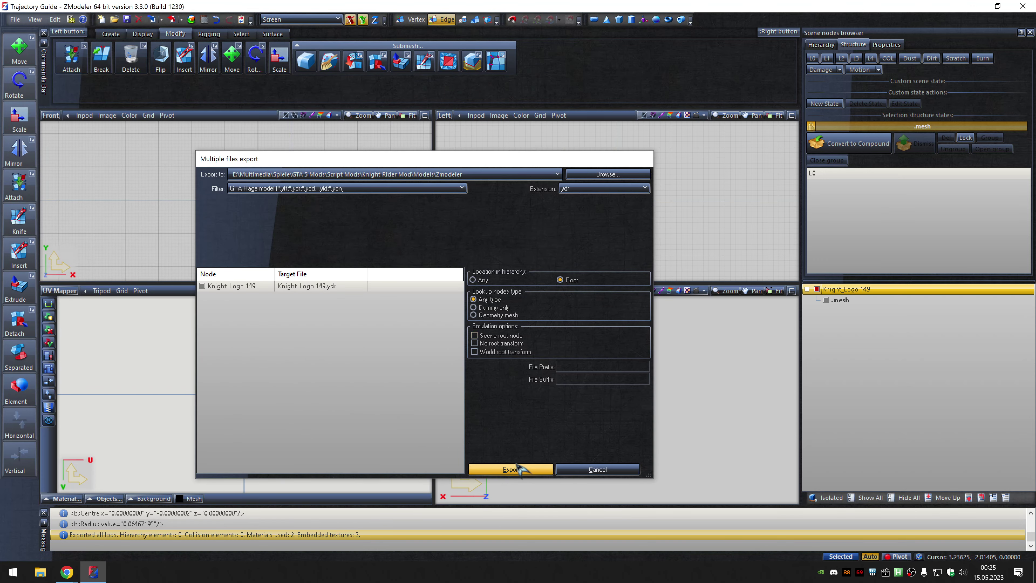
pyautogui.click(514, 465)
# Rename the root node and its texture group to Knight_Logo 150 and replace the logo texture with 0 (150).dds.
pyautogui.write('ht_Logo 150')
pyautogui.press('Return')
pyautogui.click(204, 19)
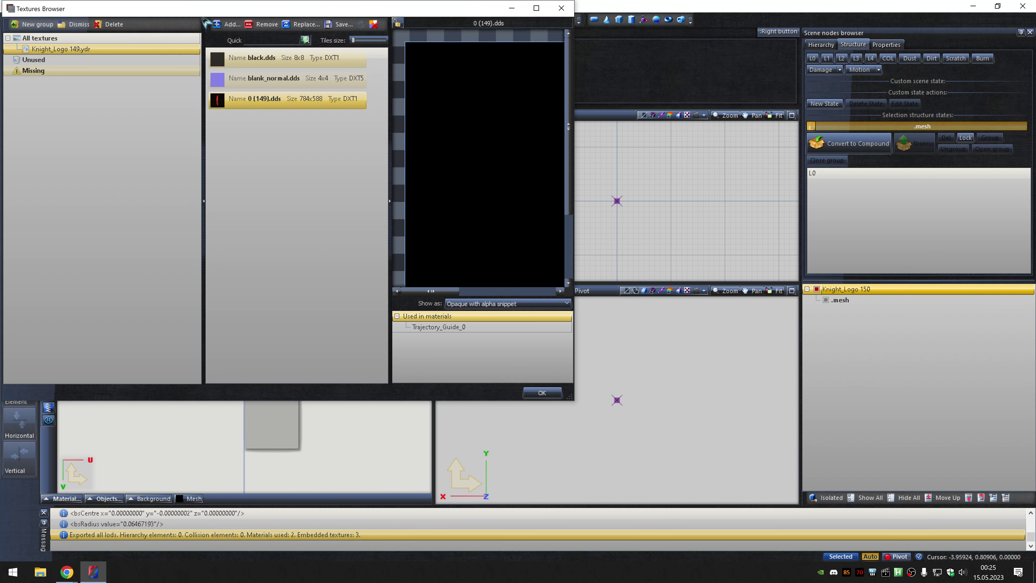
pyautogui.click(303, 25)
pyautogui.press('Escape')
pyautogui.click(541, 392)
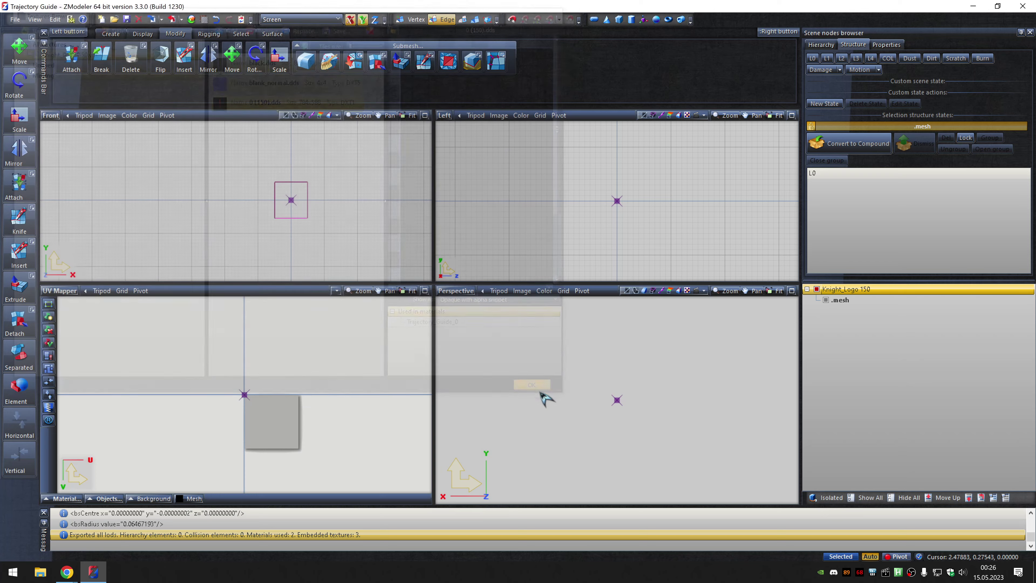
# Export the Knight_Logo 150 node with Multiple Export, using the ydr extension.
pyautogui.click(181, 19)
pyautogui.click(183, 46)
pyautogui.click(594, 211)
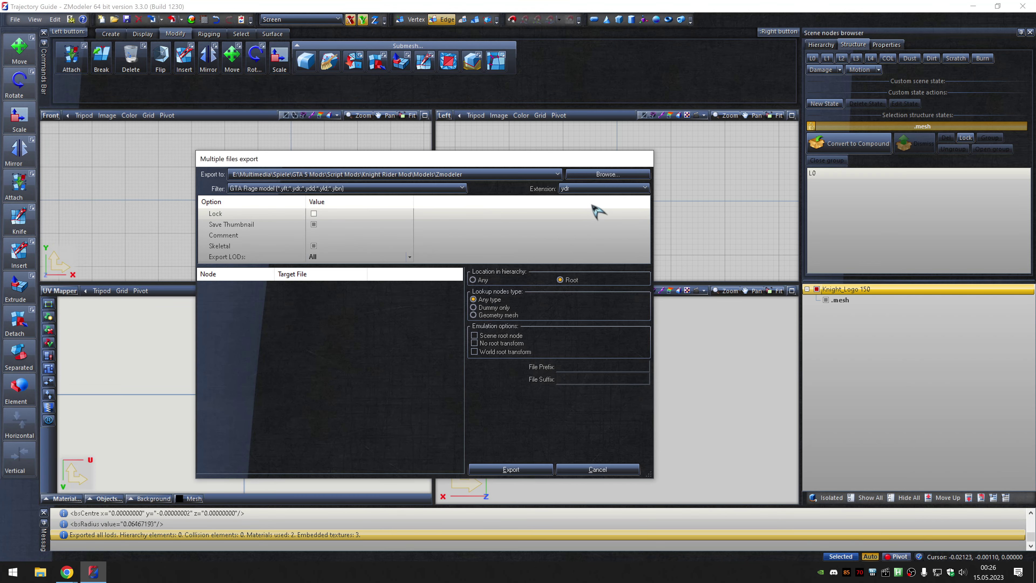
pyautogui.click(513, 465)
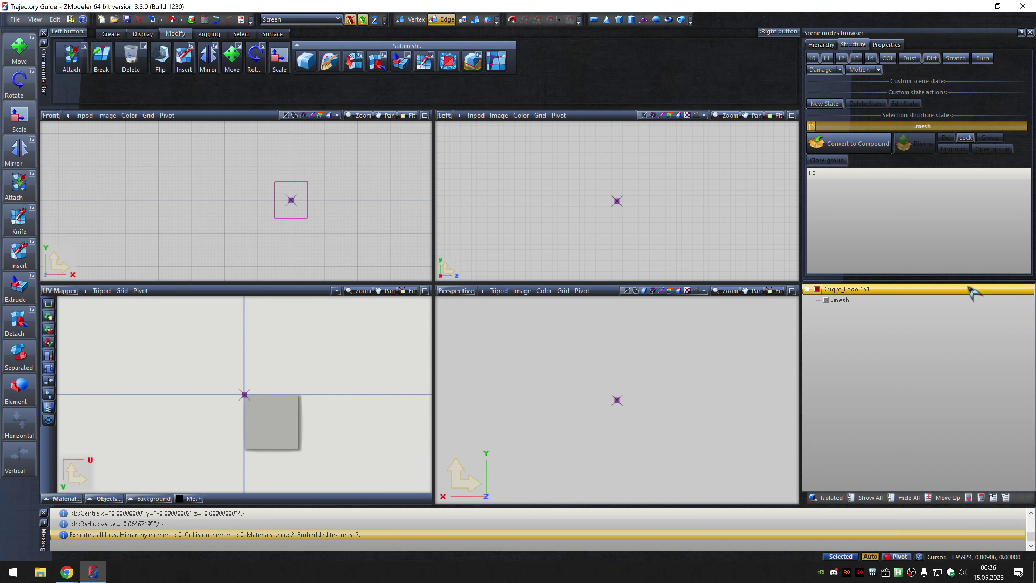
# Rename the root node and its texture group to Knight_Logo 151 and replace the logo texture with 0 (151).dds.
pyautogui.click(204, 19)
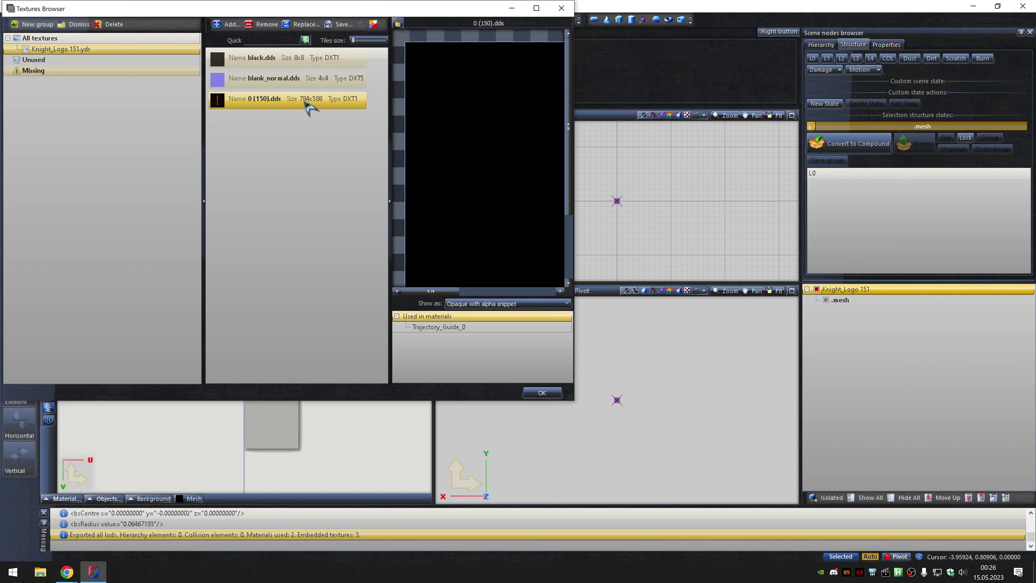
pyautogui.click(303, 25)
pyautogui.click(380, 506)
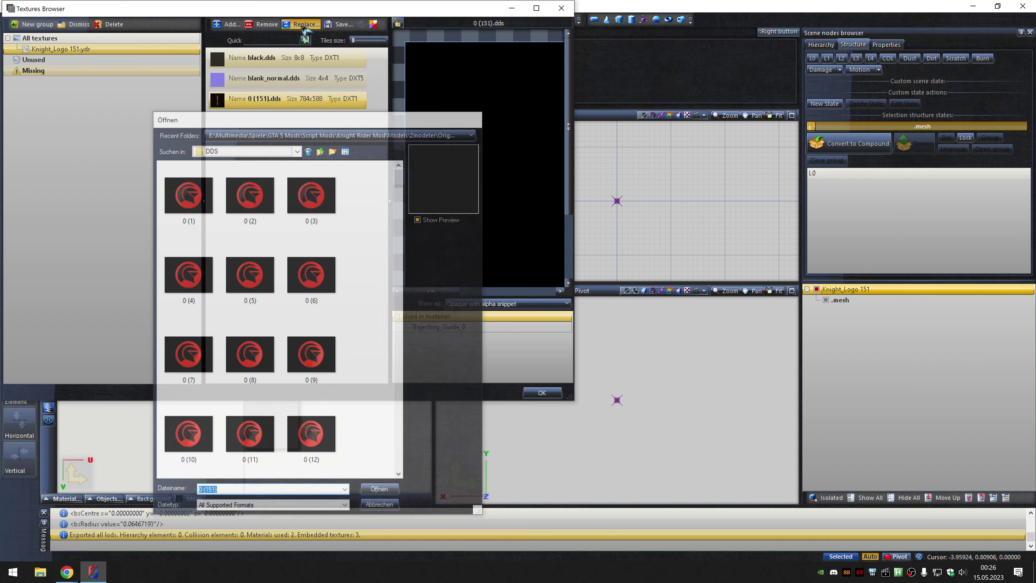
pyautogui.click(542, 392)
# Export the Knight_Logo 151 node with Multiple Export, using the ydr extension.
pyautogui.click(181, 20)
pyautogui.click(204, 46)
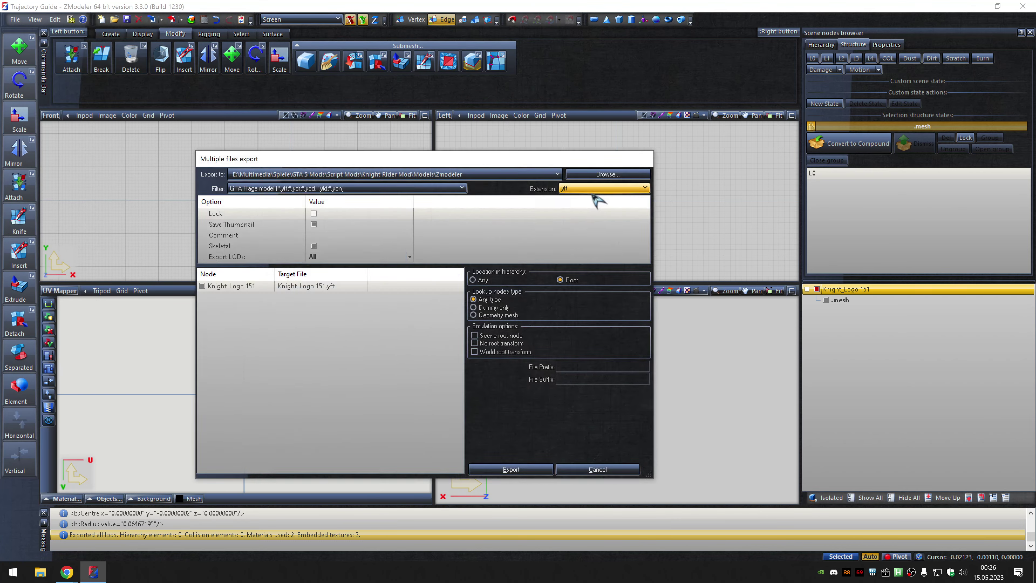
pyautogui.click(509, 464)
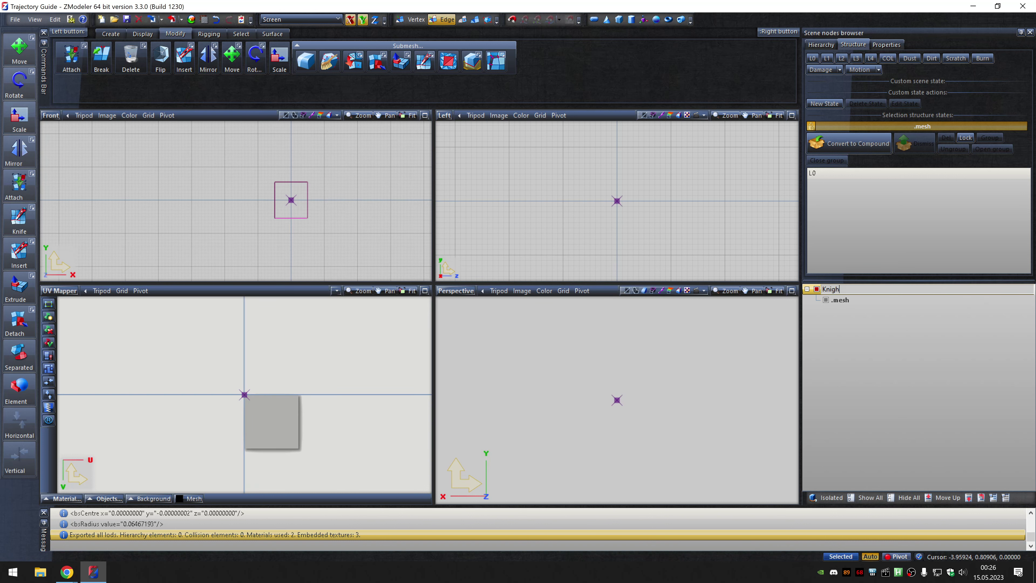
# Rename the root node and its texture group to Knight_Logo 152 and replace the logo texture with 0 (152).dds.
pyautogui.click(204, 19)
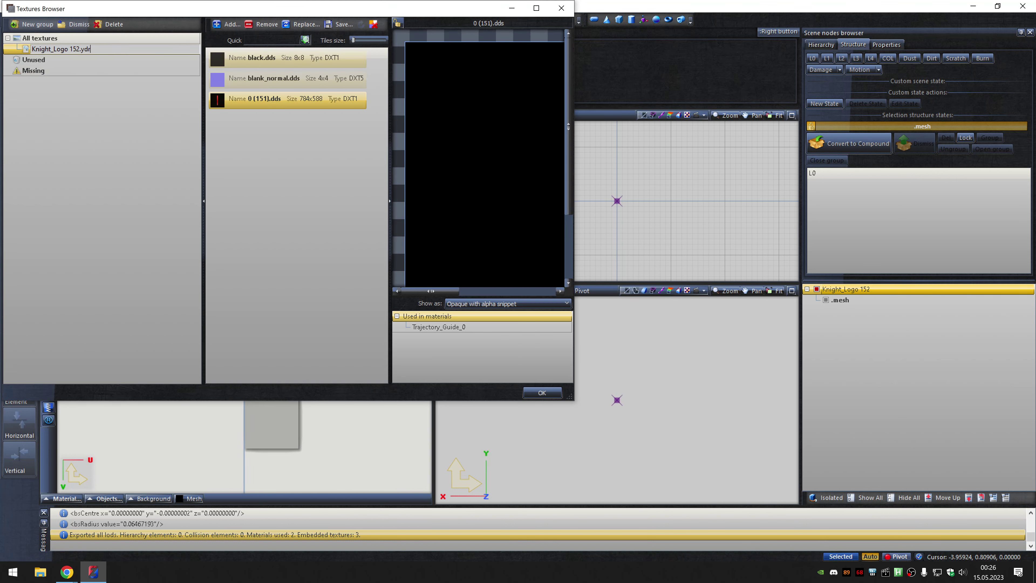
pyautogui.click(303, 25)
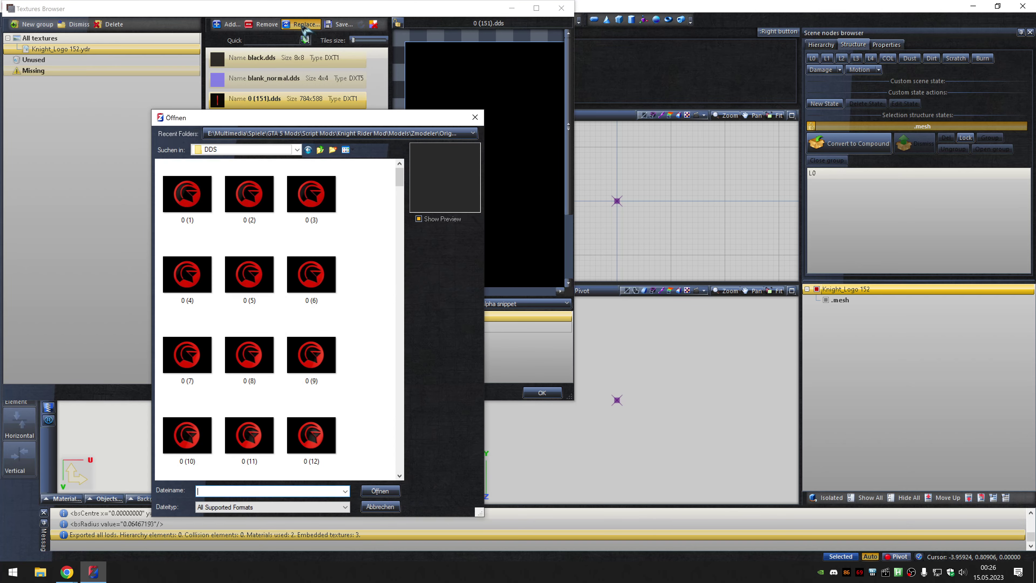
pyautogui.press('Escape')
pyautogui.click(542, 392)
# Export the Knight_Logo 152 node with Multiple Export, using the ydr extension.
pyautogui.click(181, 19)
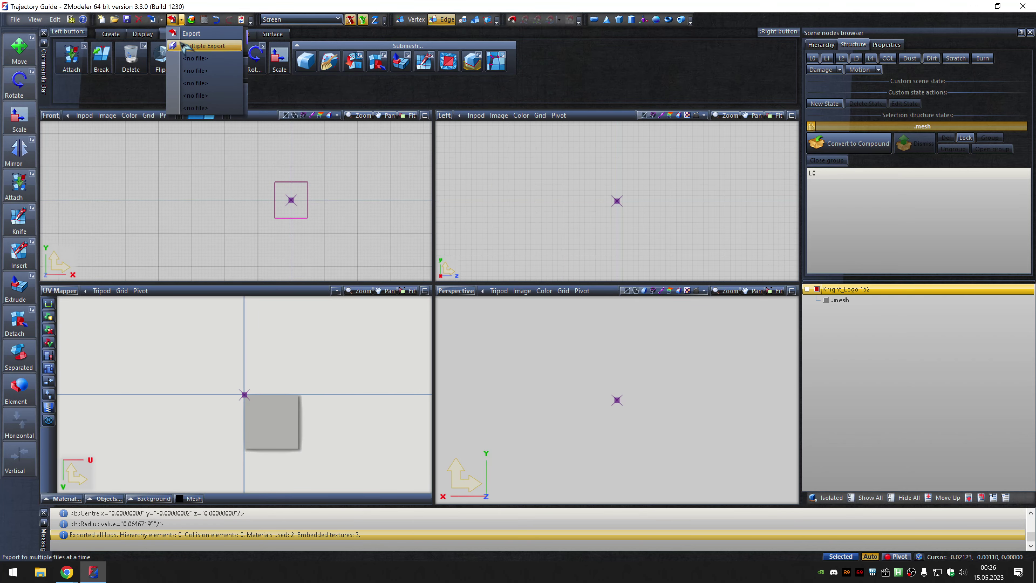
pyautogui.click(184, 46)
pyautogui.click(512, 465)
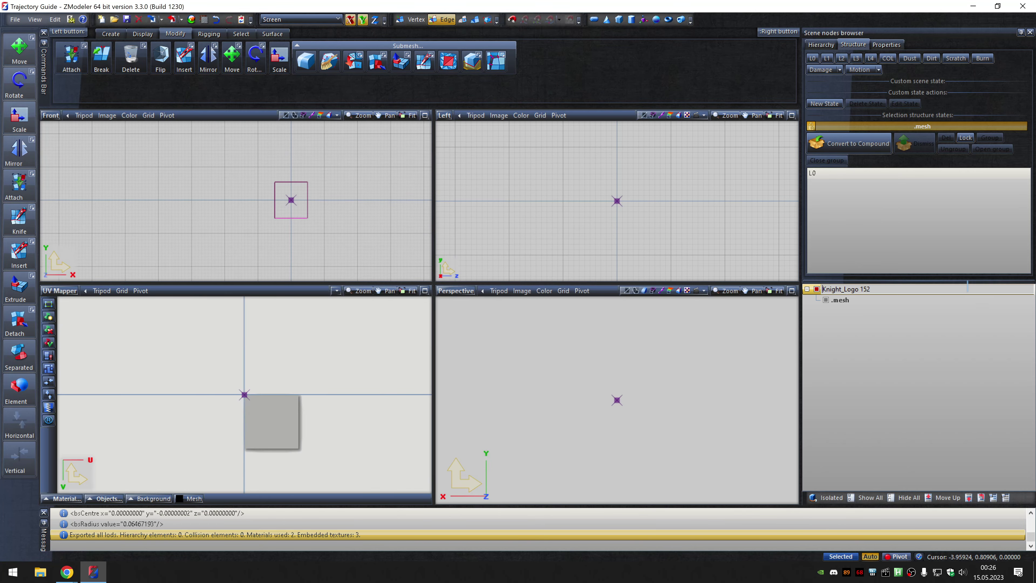
# Rename the root node and its texture group to Knight_Logo 153 and replace the logo texture with 0 (153).dds.
pyautogui.click(204, 19)
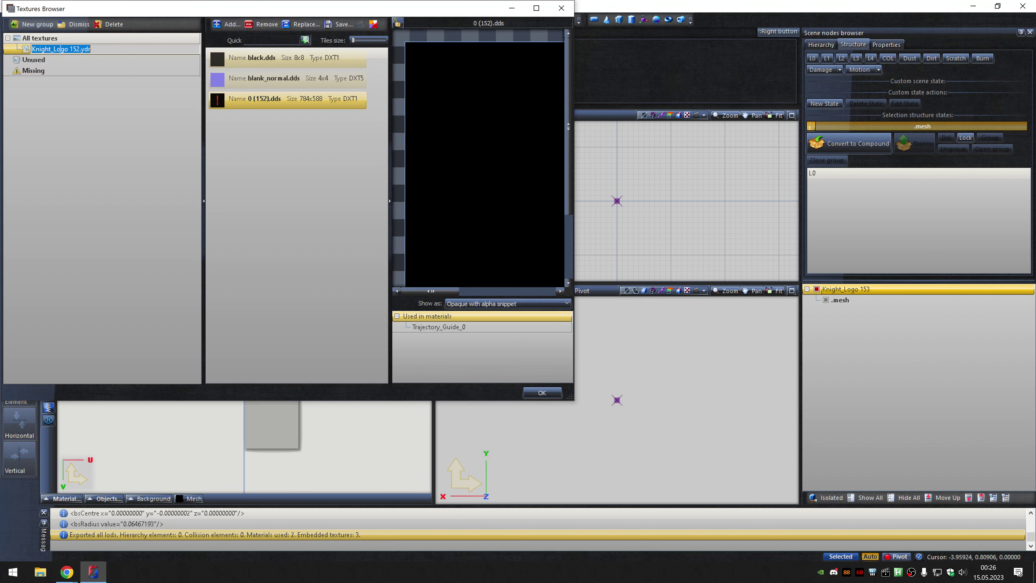
pyautogui.click(304, 25)
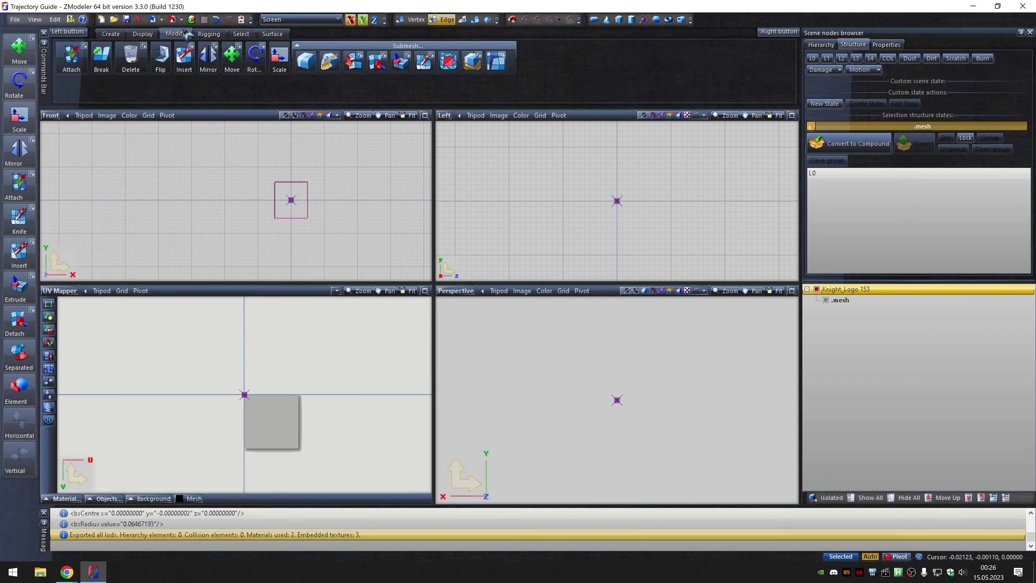
# Export the Knight_Logo 153 node with Multiple Export, using the ydr extension.
pyautogui.click(181, 20)
pyautogui.click(196, 49)
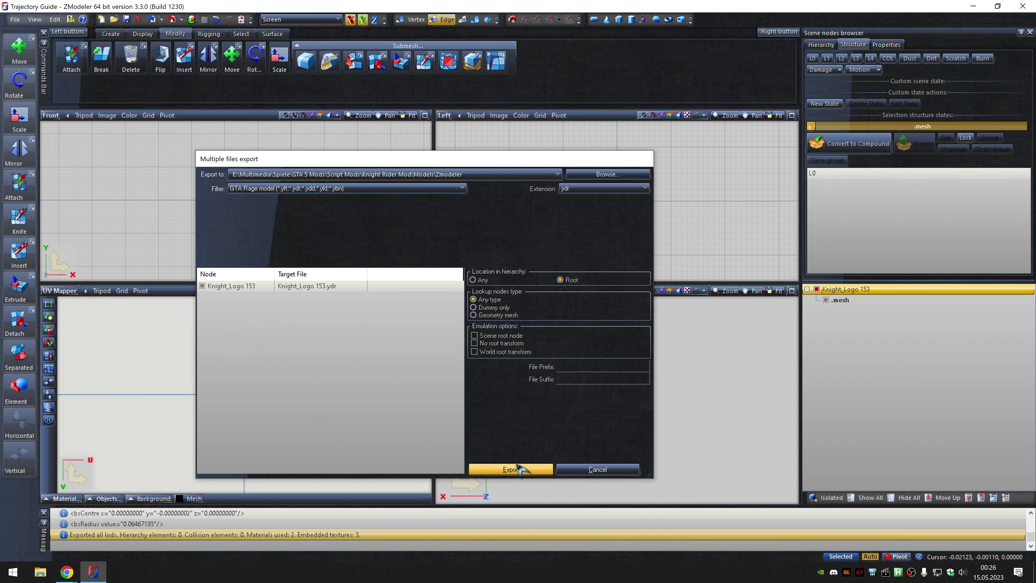
pyautogui.click(515, 468)
# Rename the root node and its texture group to Knight_Logo 154 and replace the logo texture with 0 (154).dds.
pyautogui.write('ogo 154')
pyautogui.press('Return')
pyautogui.click(204, 20)
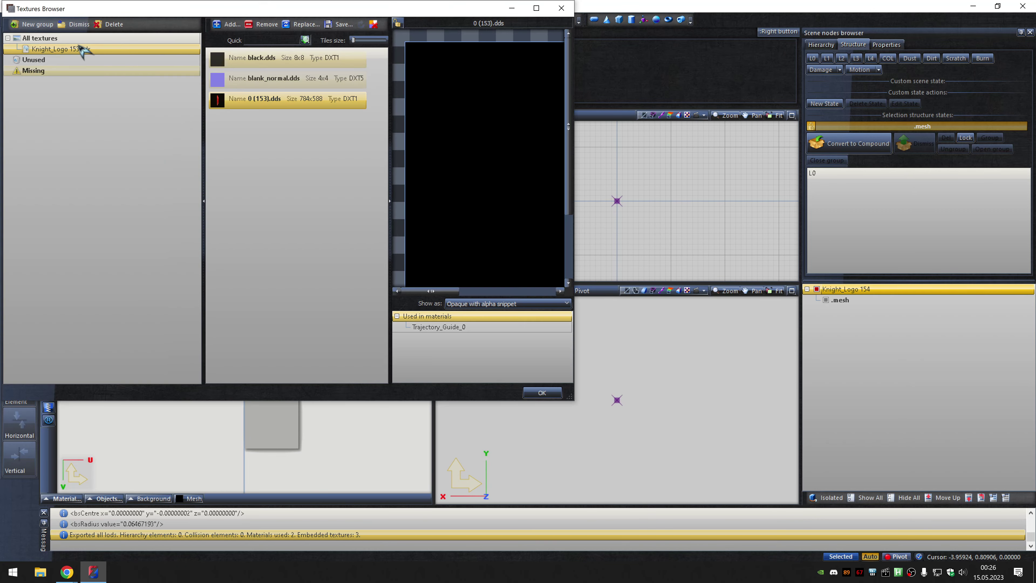
pyautogui.click(304, 24)
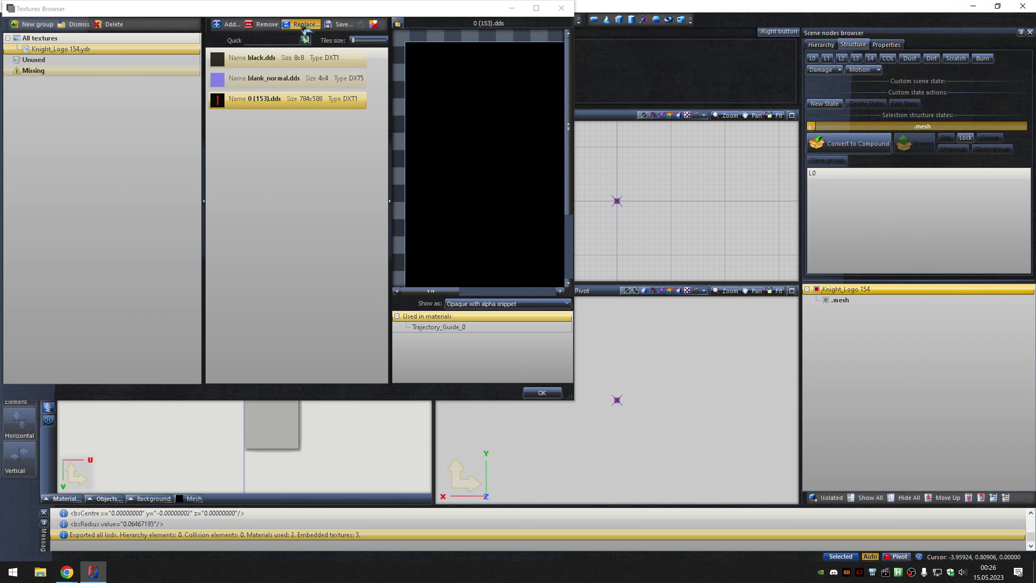
pyautogui.press('Escape')
pyautogui.click(542, 393)
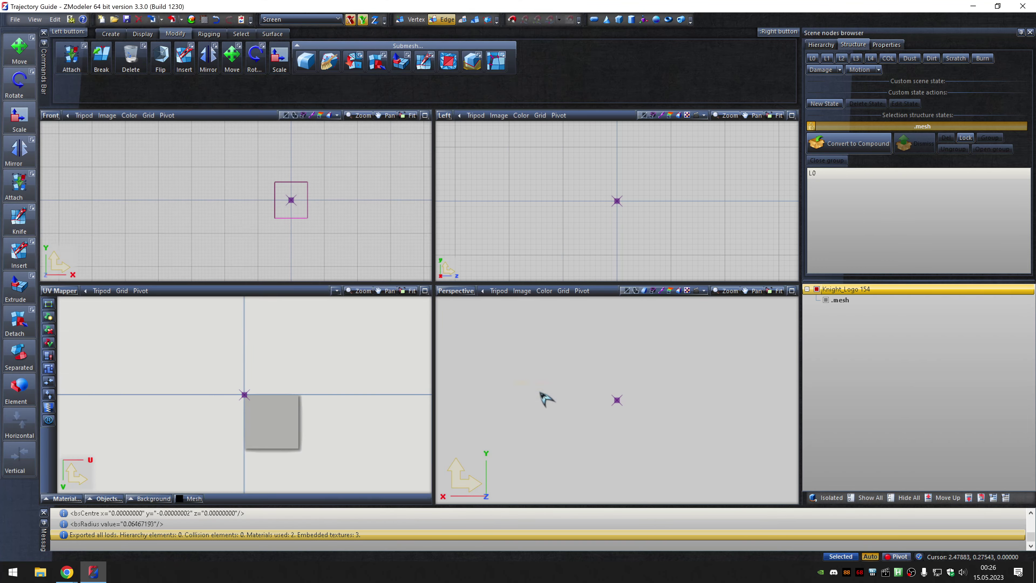
# Export the Knight_Logo 154 node with Multiple Export, using the ydr extension.
pyautogui.click(181, 19)
pyautogui.click(204, 48)
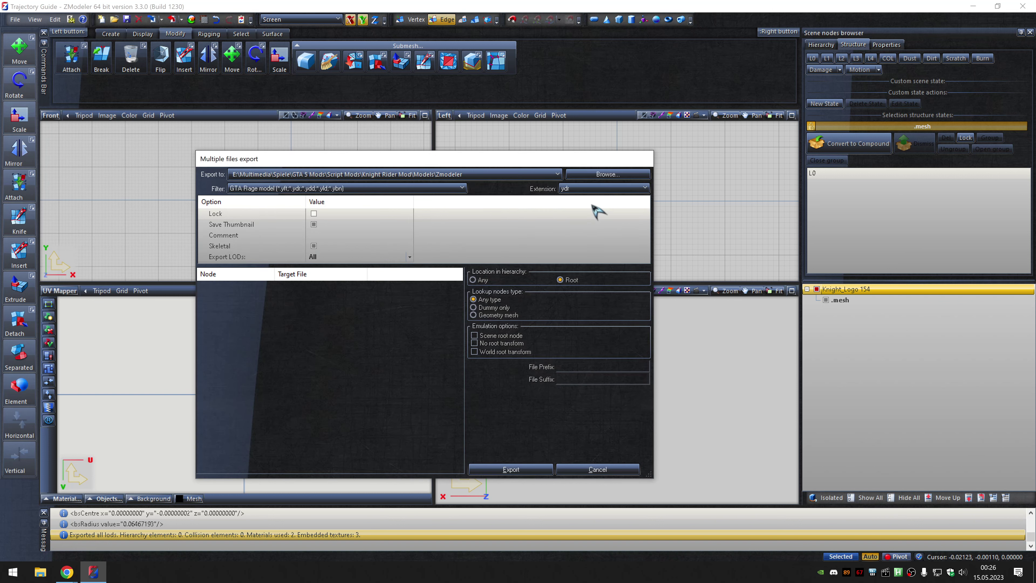
pyautogui.click(509, 466)
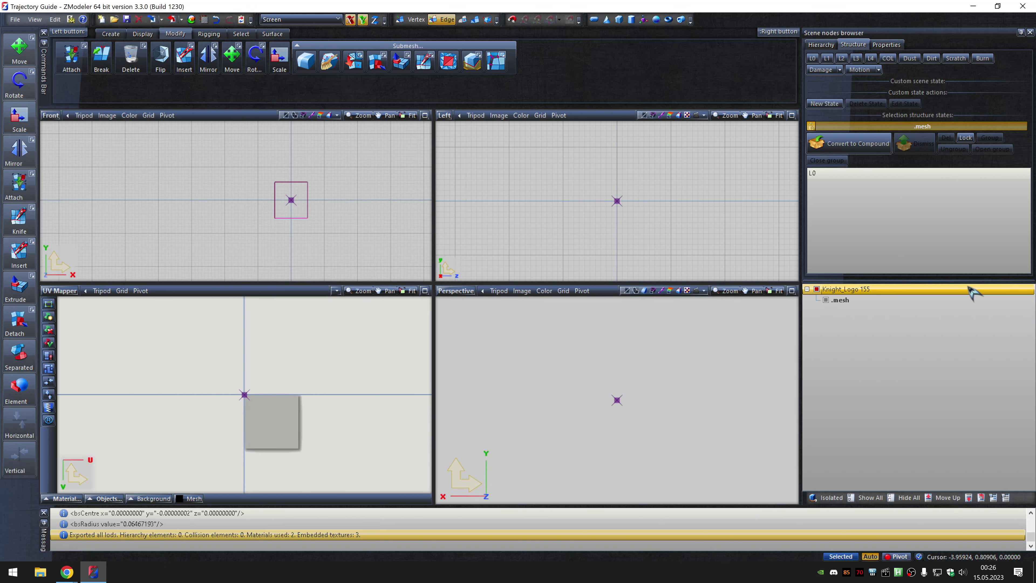
# Rename the root node and its texture group to Knight_Logo 155 and replace the logo texture with 0 (155).dds.
pyautogui.click(204, 20)
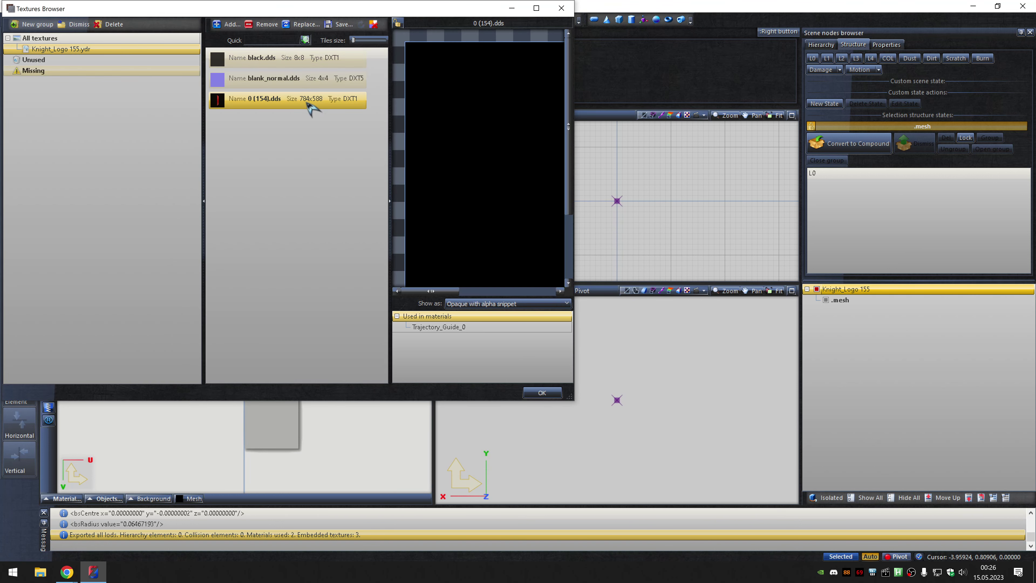
pyautogui.click(304, 25)
pyautogui.press('Escape')
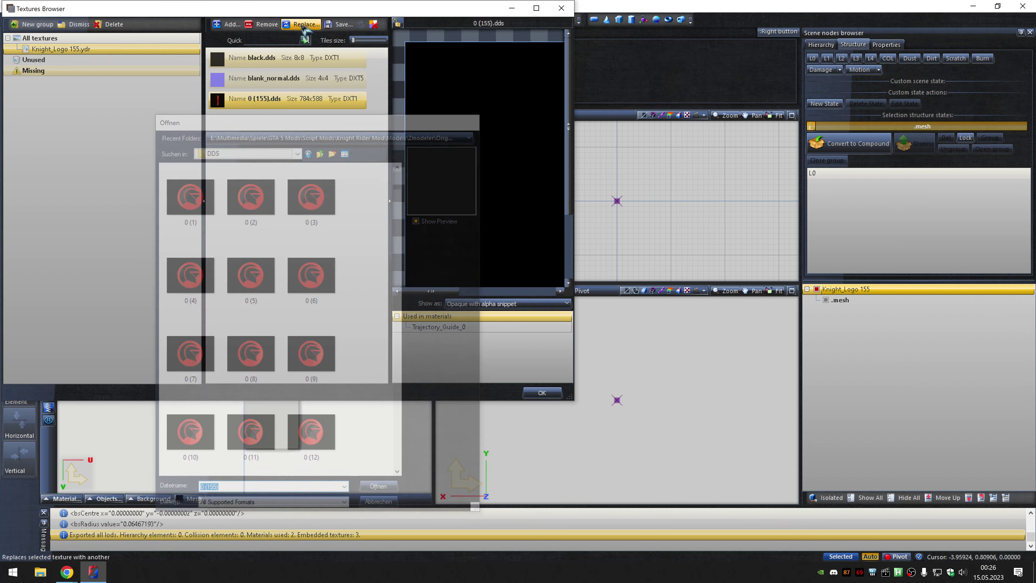
pyautogui.click(542, 392)
# Export the Knight_Logo 155 node with Multiple Export, using the ydr extension.
pyautogui.click(181, 19)
pyautogui.click(184, 45)
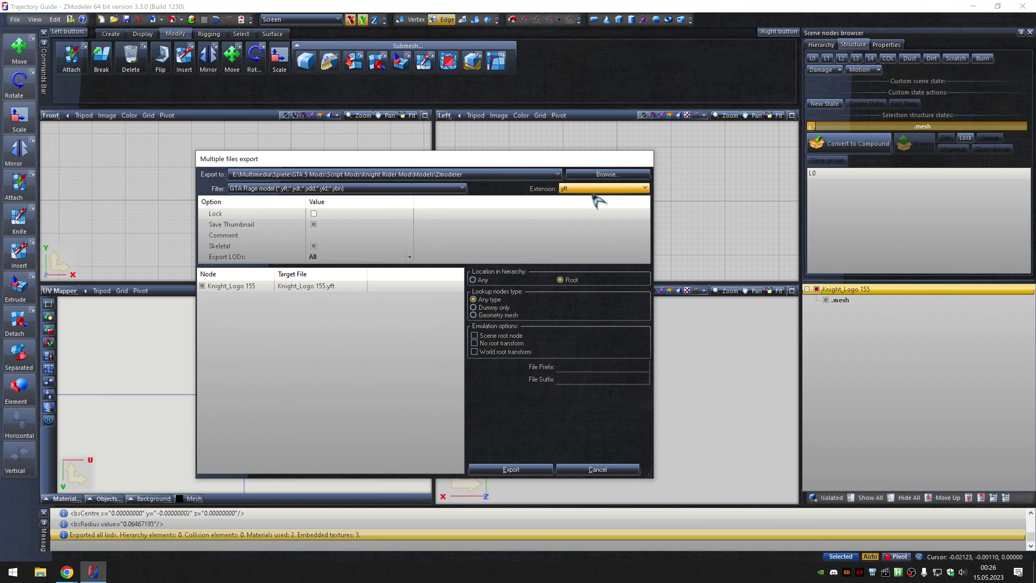
pyautogui.click(518, 469)
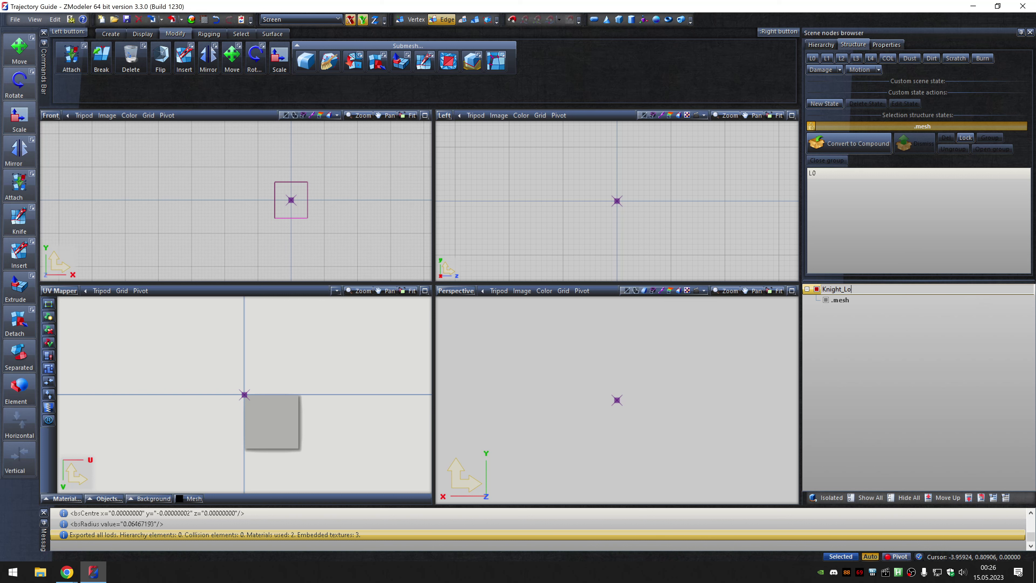
# Rename the root node and its texture group to Knight_Logo 156 and replace the logo texture with 0 (156).dds.
pyautogui.write('go 156')
pyautogui.press('Return')
pyautogui.click(204, 20)
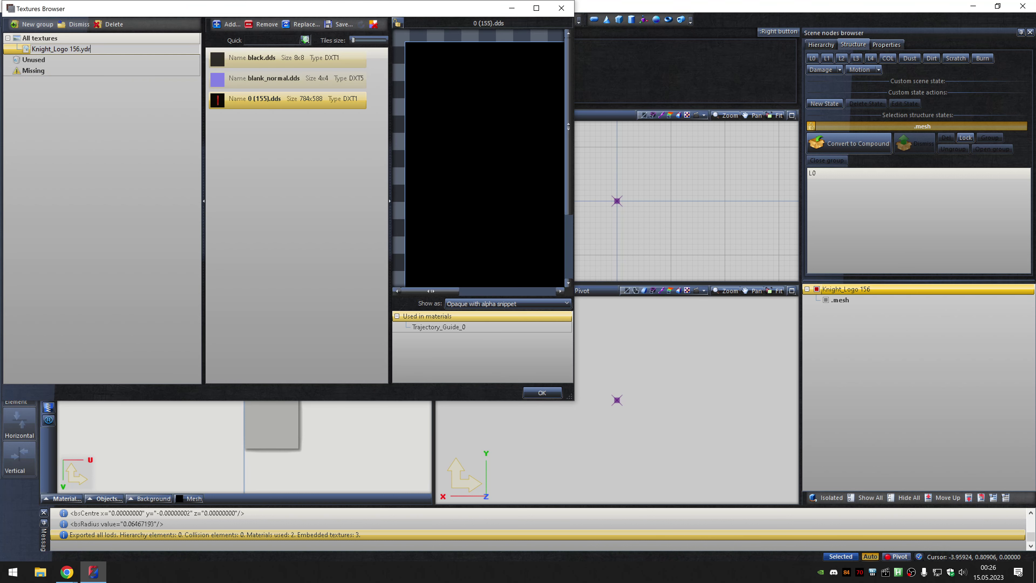
pyautogui.click(304, 24)
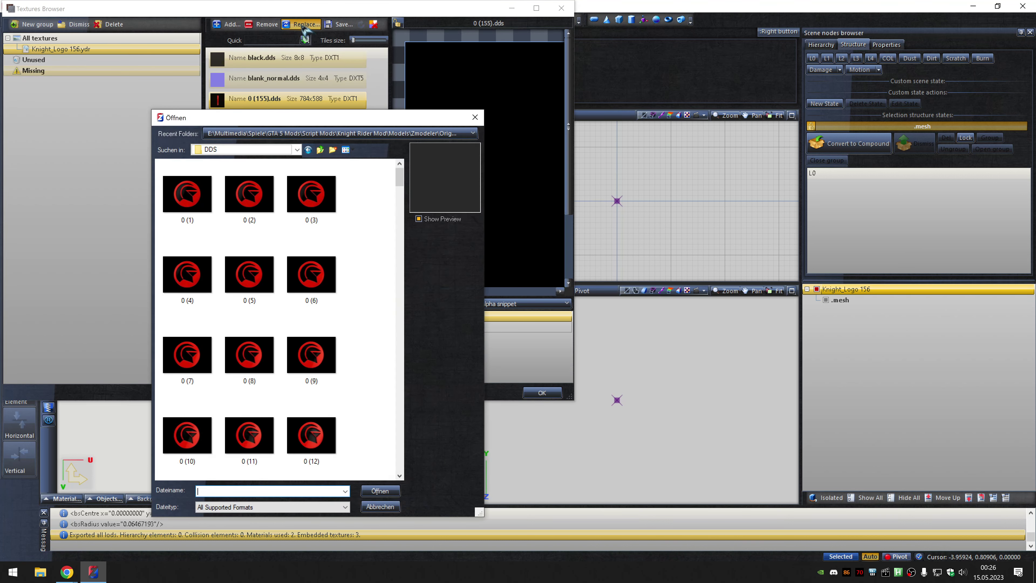
pyautogui.press('Escape')
pyautogui.press('Escape')
# Export the Knight_Logo 156 node with Multiple Export, using the ydr extension.
pyautogui.click(181, 19)
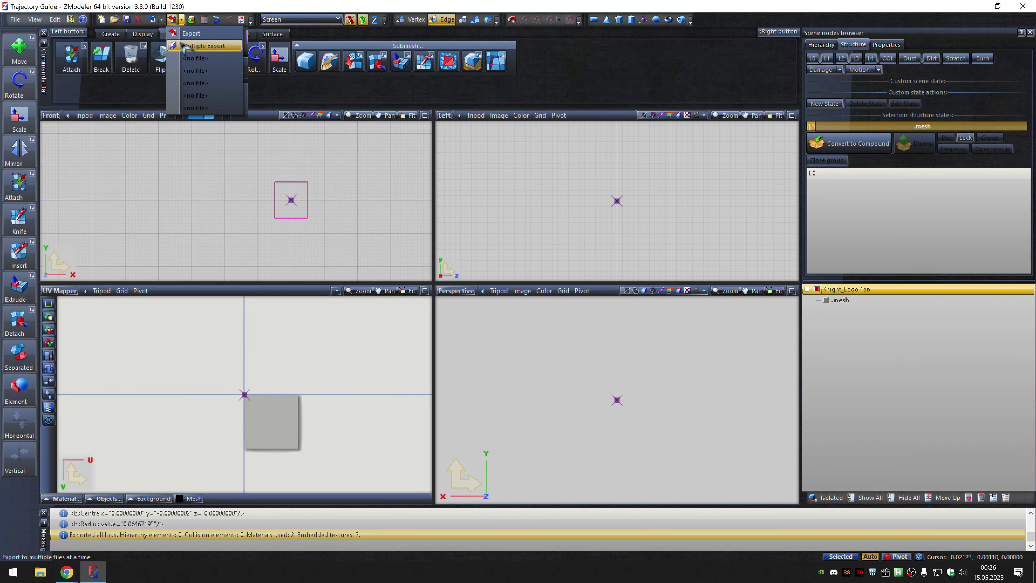
pyautogui.click(204, 49)
pyautogui.click(597, 192)
pyautogui.click(597, 206)
pyautogui.click(508, 464)
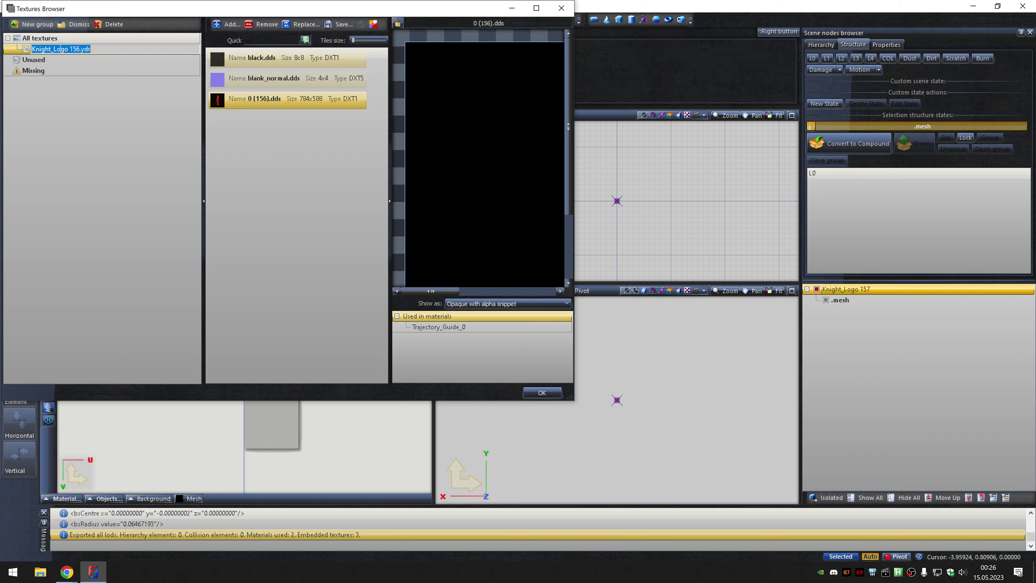
# Rename the root node and its texture group to Knight_Logo 157 and replace the logo texture with 0 (157).dds.
pyautogui.click(302, 24)
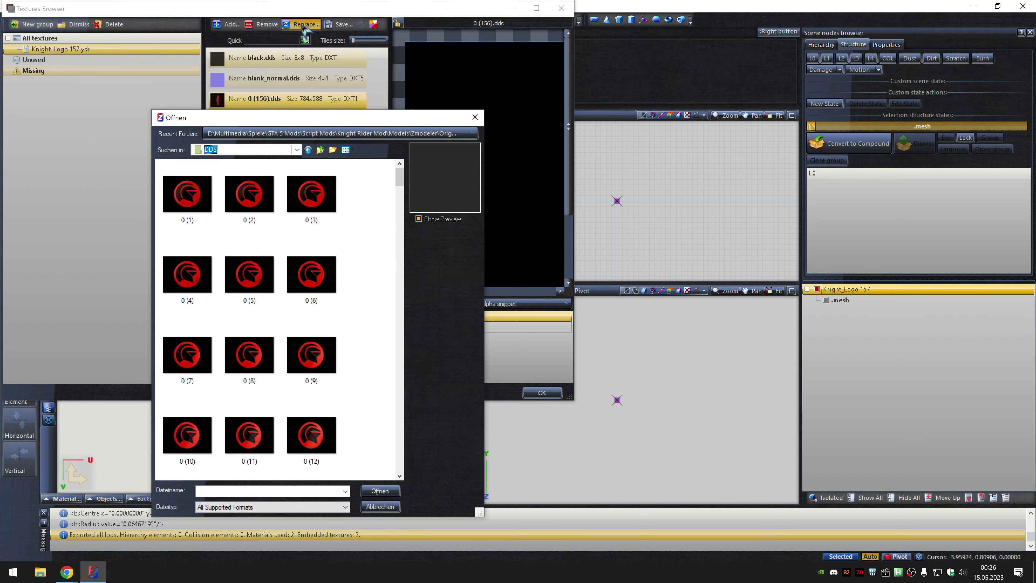
pyautogui.write('0 (157)')
pyautogui.press('Return')
pyautogui.press('Return')
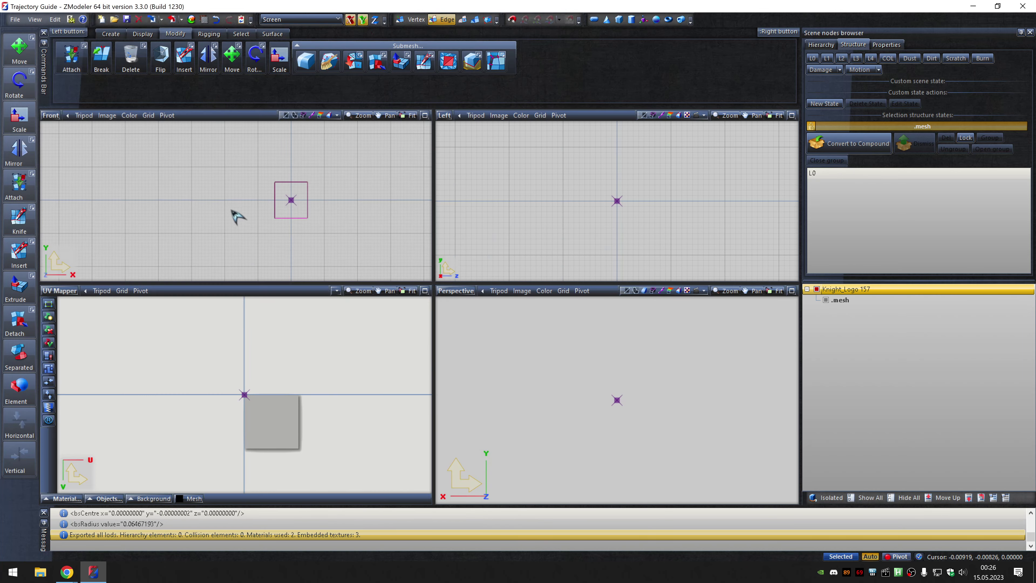
# Export the Knight_Logo 157 node with Multiple Export, using the ydr extension.
pyautogui.click(182, 21)
pyautogui.click(596, 192)
pyautogui.click(597, 201)
pyautogui.click(520, 464)
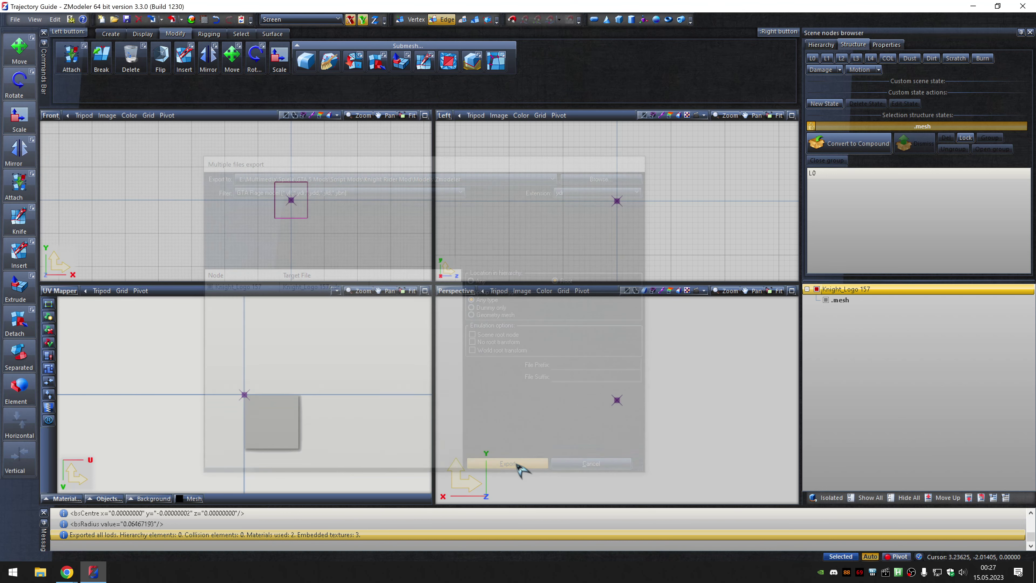
# Rename the root node and its texture group to Knight_Logo 158 and replace the logo texture with 0 (158).dds.
pyautogui.press('Return')
pyautogui.click(70, 19)
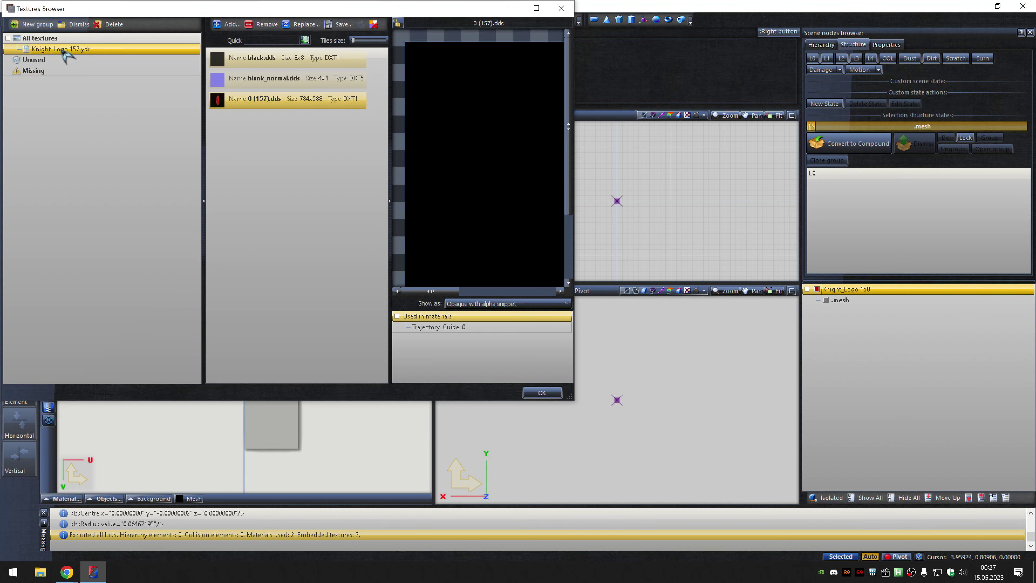
pyautogui.click(302, 24)
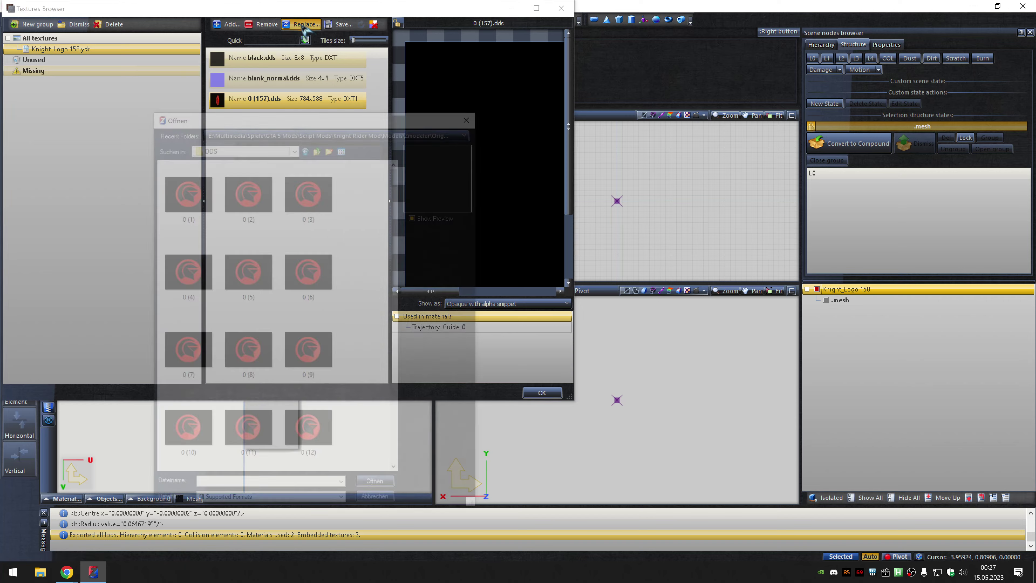
pyautogui.doubleClick(187, 194)
pyautogui.click(541, 392)
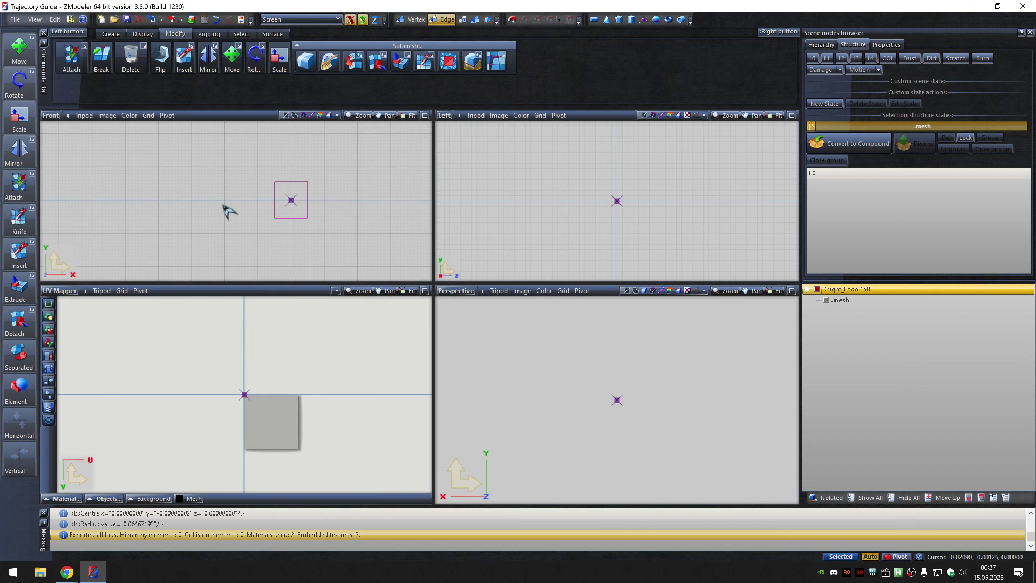
# Export the Knight_Logo 158 node with Multiple Export, using the ydr extension.
pyautogui.click(182, 19)
pyautogui.click(196, 31)
pyautogui.click(596, 186)
pyautogui.click(596, 204)
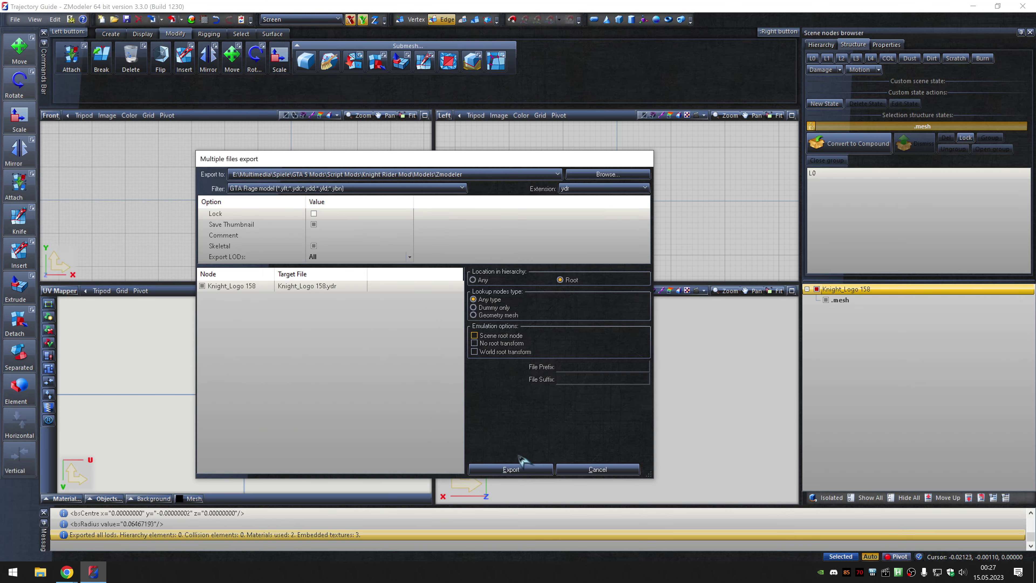
pyautogui.click(522, 467)
# Rename the root node and its texture group to Knight_Logo 159 and replace the logo texture with 0 (159).dds.
pyautogui.click(967, 287)
pyautogui.write('9')
pyautogui.press('Return')
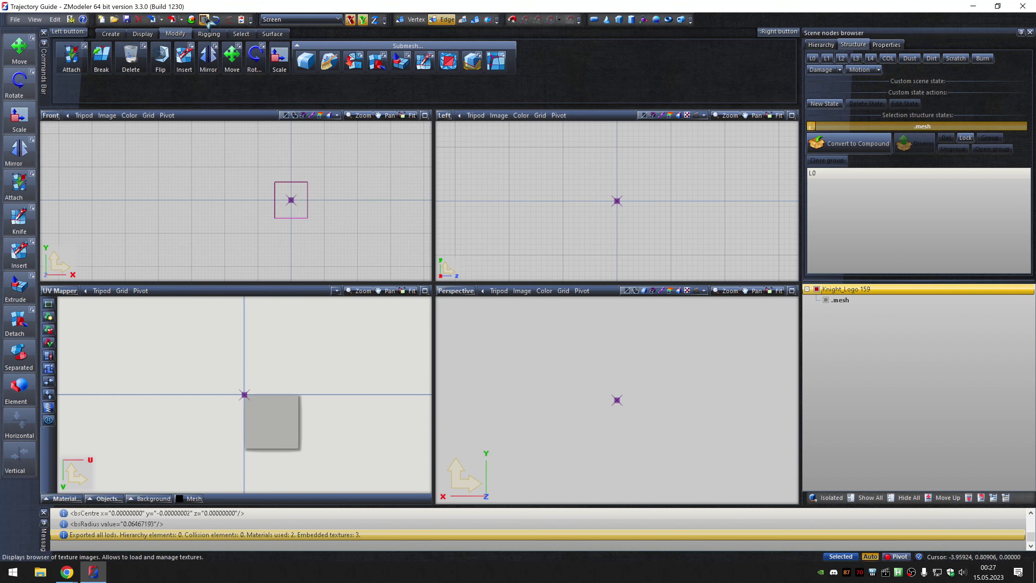
pyautogui.click(204, 19)
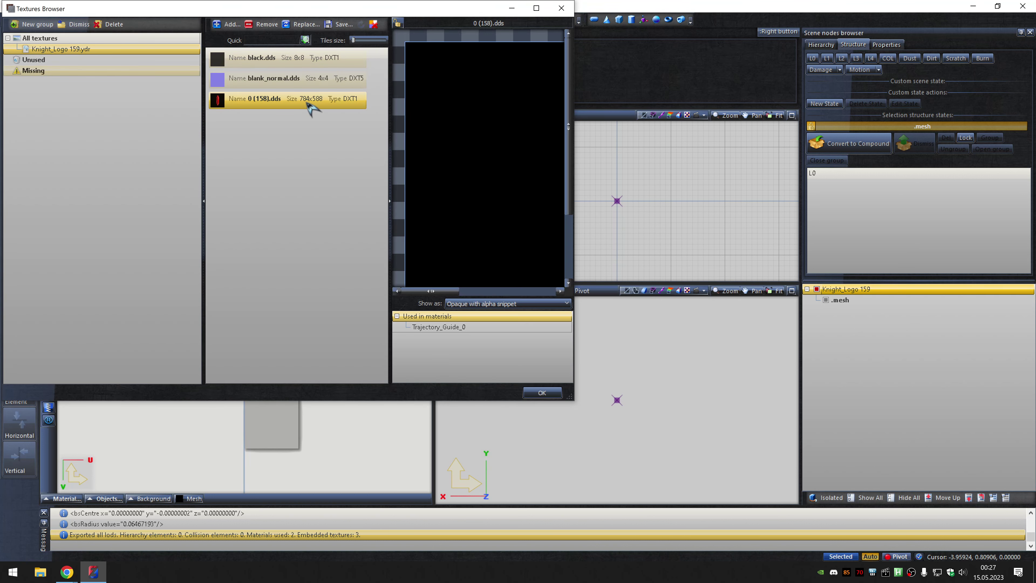
pyautogui.click(302, 24)
pyautogui.doubleClick(187, 193)
pyautogui.click(538, 391)
# Export the Knight_Logo 159 node with Multiple Export, using the ydr extension.
pyautogui.click(181, 19)
pyautogui.click(196, 32)
pyautogui.click(603, 181)
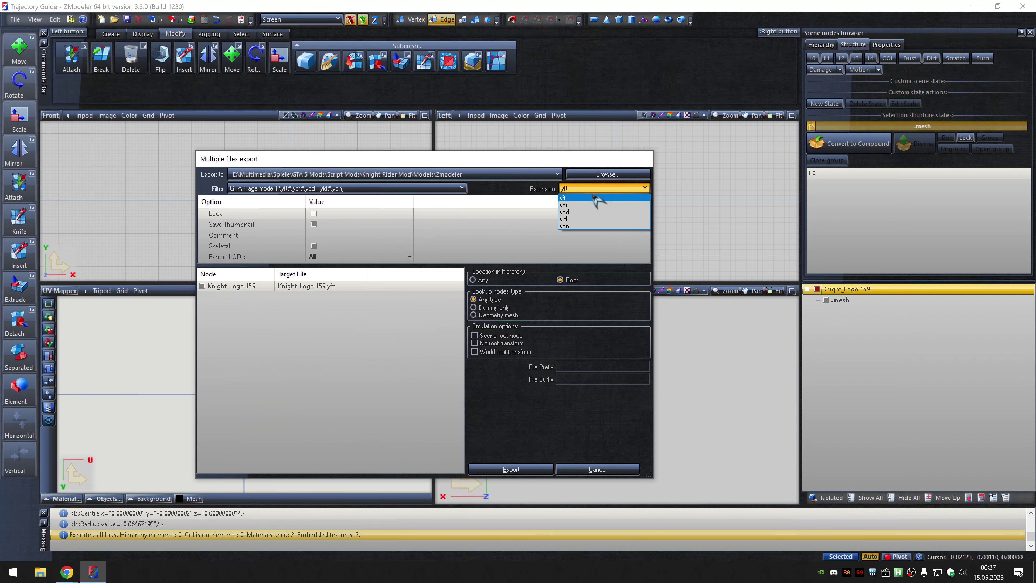
pyautogui.click(597, 204)
pyautogui.click(517, 465)
# Rename the root node and its texture group to Knight_Logo 160 and replace the logo texture with 0 (160).dds.
pyautogui.click(968, 288)
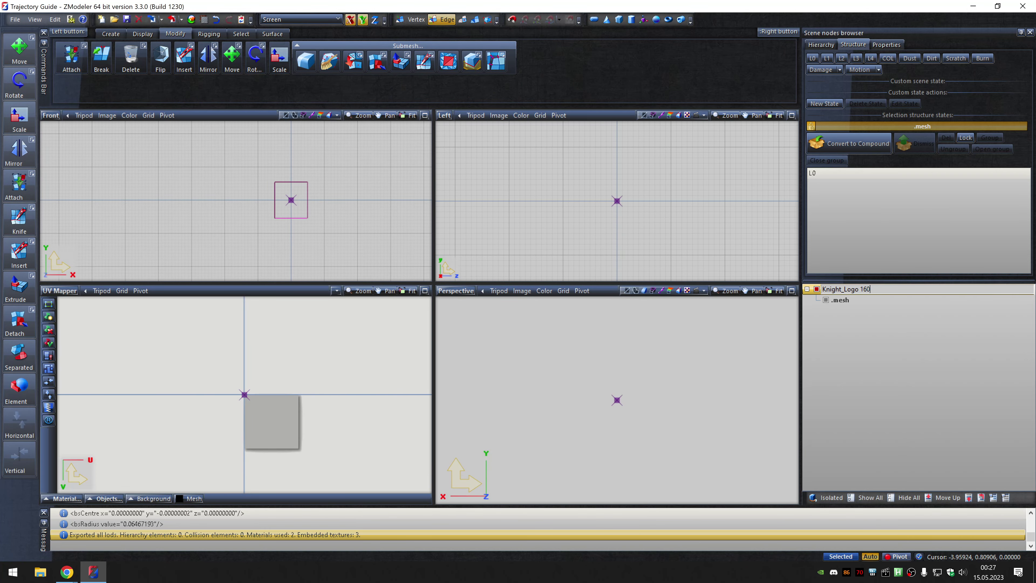
pyautogui.press('Return')
pyautogui.click(204, 19)
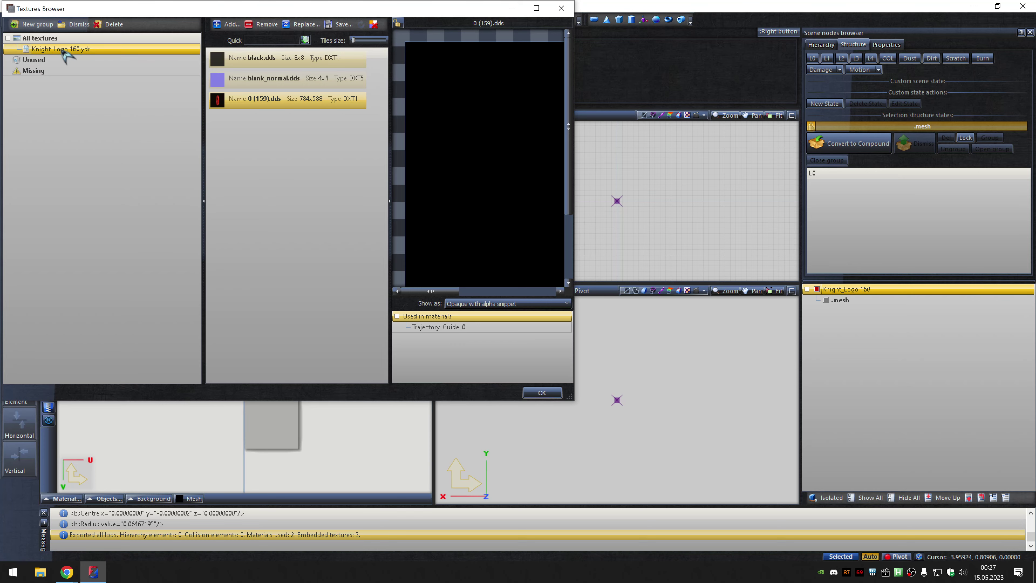
pyautogui.click(301, 24)
pyautogui.doubleClick(188, 200)
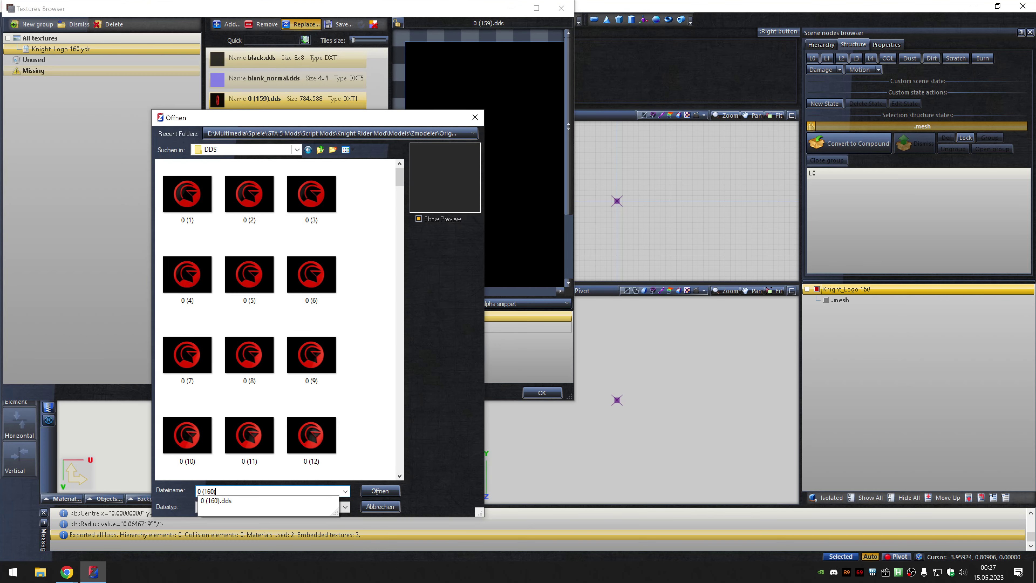
pyautogui.click(542, 393)
# Export the Knight_Logo 160 node with Multiple Export, using the ydr extension.
pyautogui.click(181, 19)
pyautogui.click(204, 73)
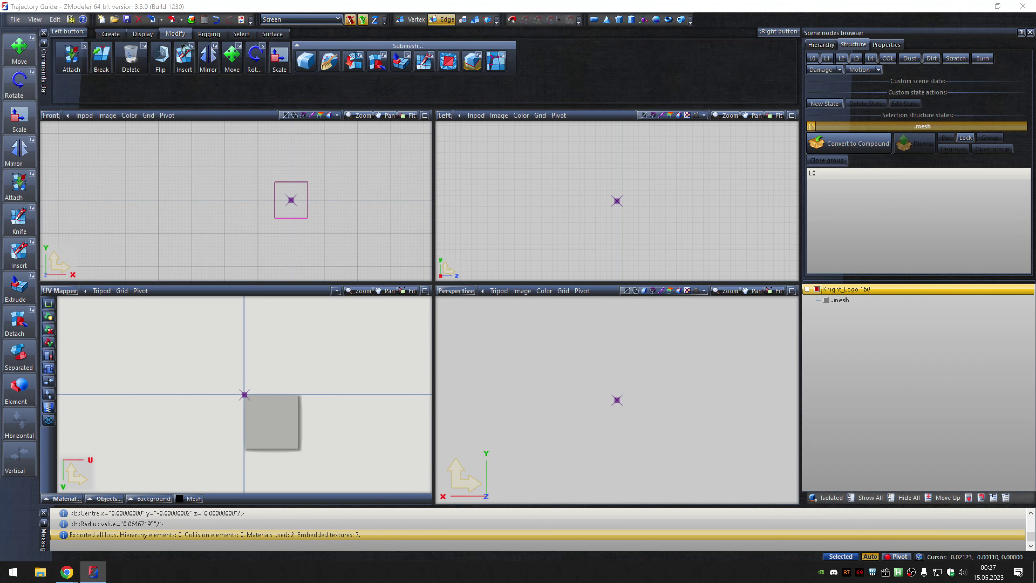
pyautogui.click(596, 180)
pyautogui.click(597, 204)
pyautogui.click(522, 470)
# Rename the root node and its texture group to Knight_Logo 161 and replace the logo texture with 0 (161).dds.
pyautogui.click(967, 288)
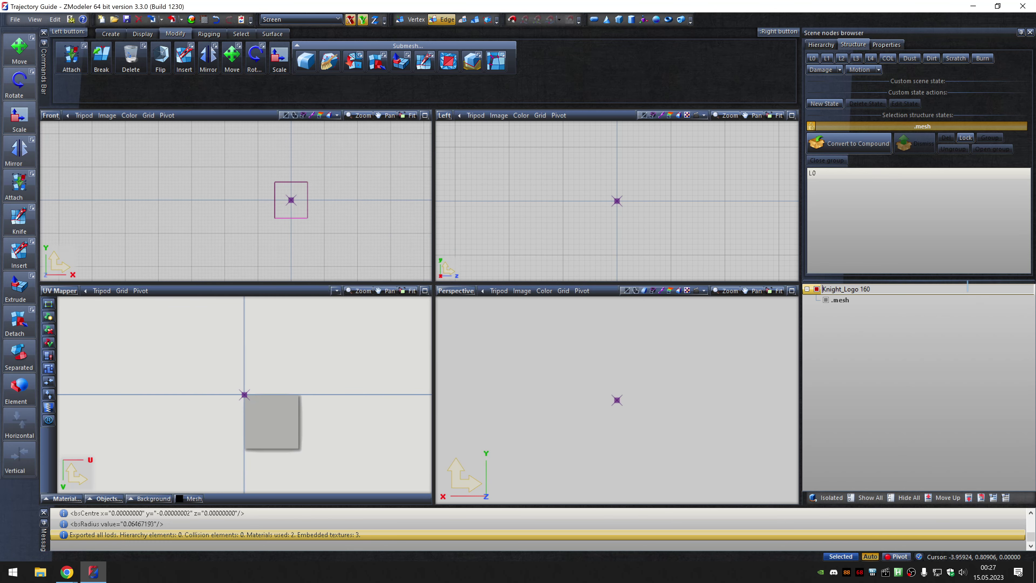
pyautogui.press('Return')
pyautogui.click(204, 19)
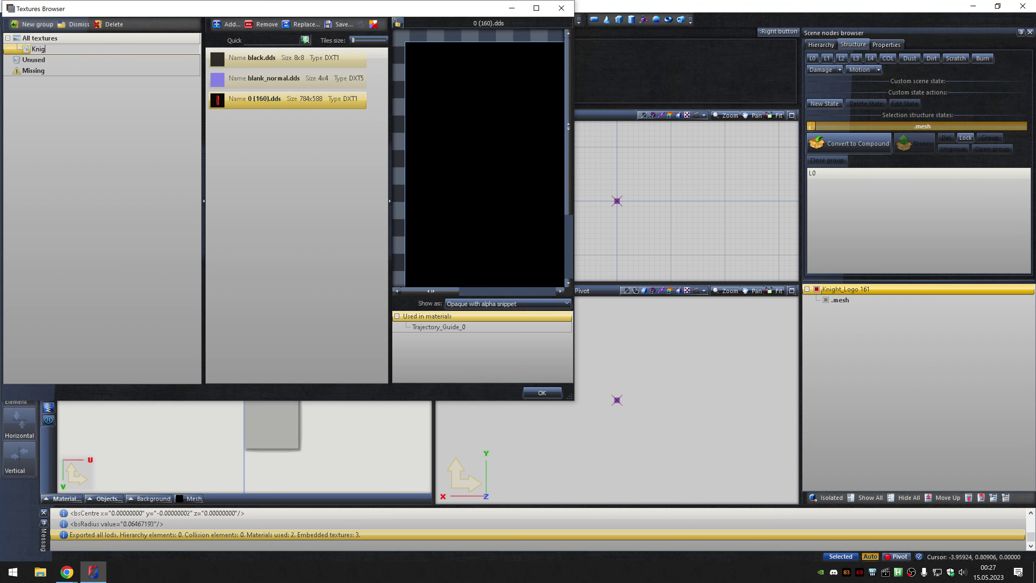
pyautogui.click(302, 24)
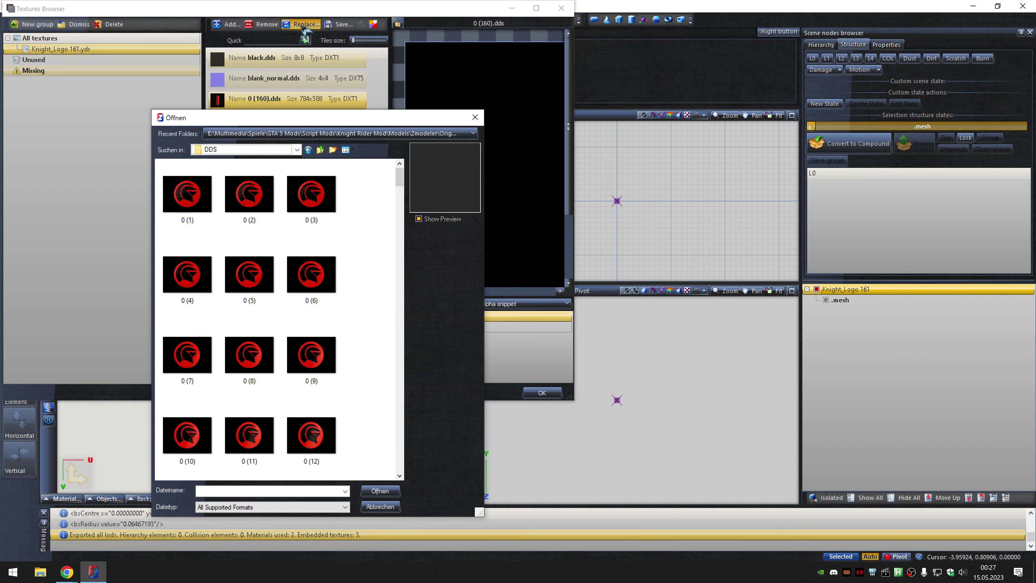
pyautogui.write('0 (161)')
pyautogui.press('Return')
pyautogui.click(543, 392)
# Export the Knight_Logo 161 node with Multiple Export, using the ydr extension.
pyautogui.click(181, 19)
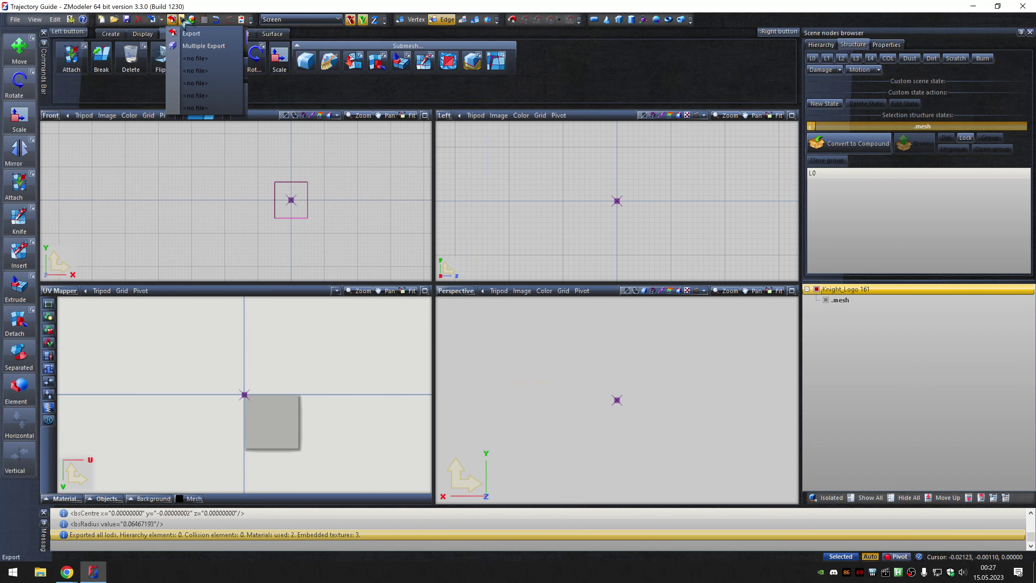
pyautogui.click(204, 47)
pyautogui.click(603, 188)
pyautogui.click(598, 200)
pyautogui.click(512, 469)
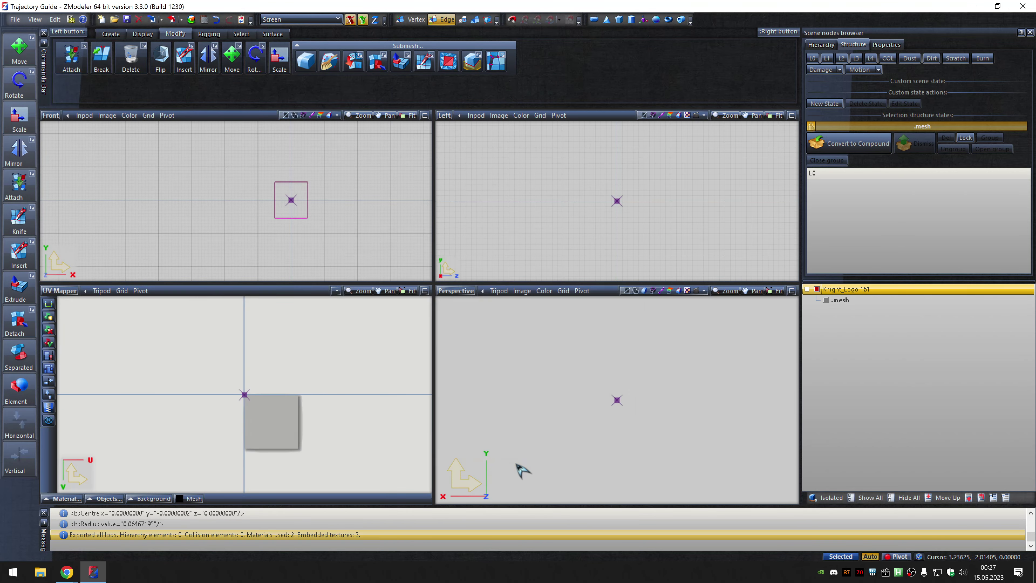
# Rename the root node and its texture group to Knight_Logo 162 and replace the logo texture with 0 (162).dds.
pyautogui.click(204, 19)
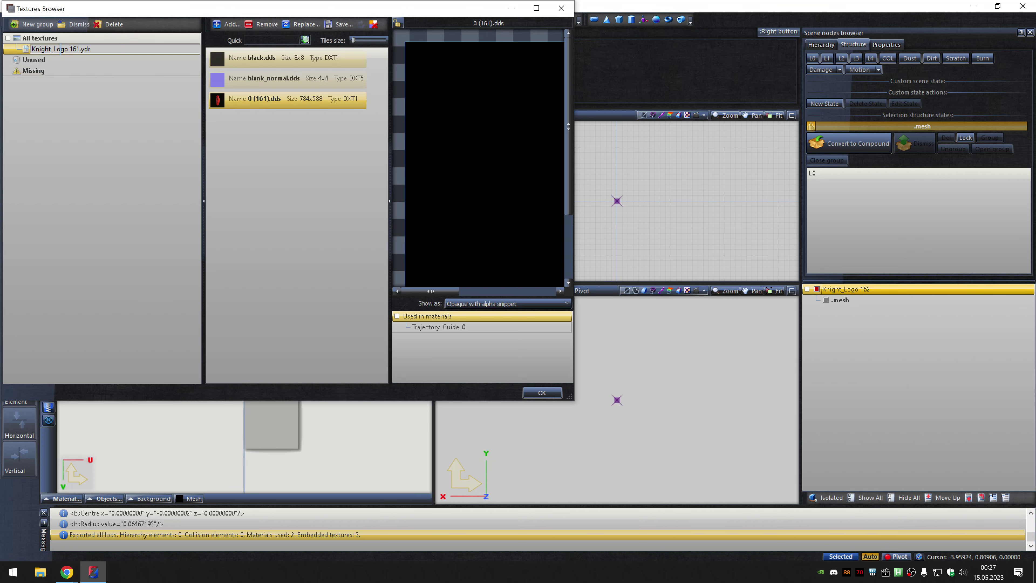
pyautogui.click(304, 24)
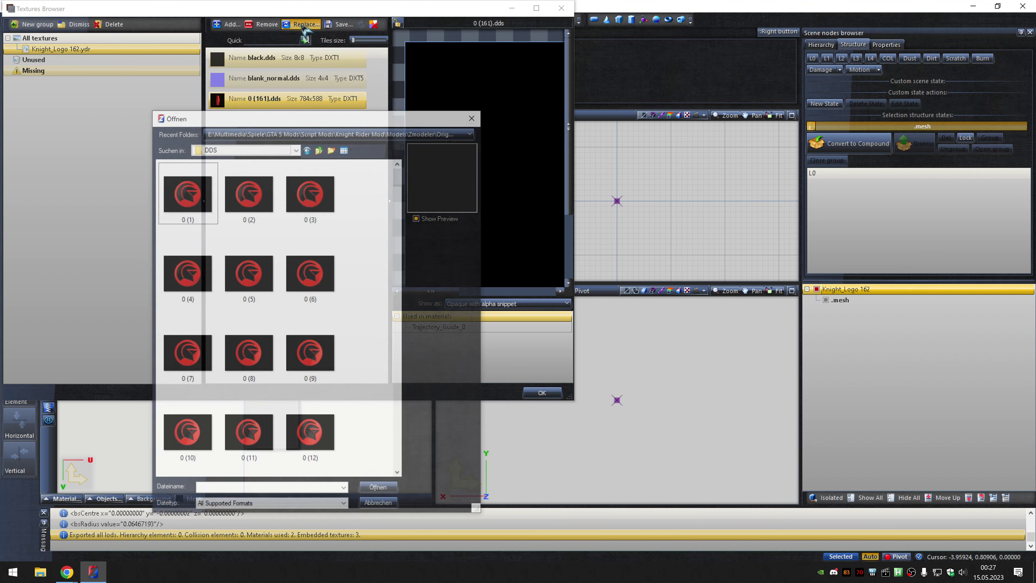
pyautogui.click(255, 204)
pyautogui.click(394, 493)
pyautogui.click(542, 393)
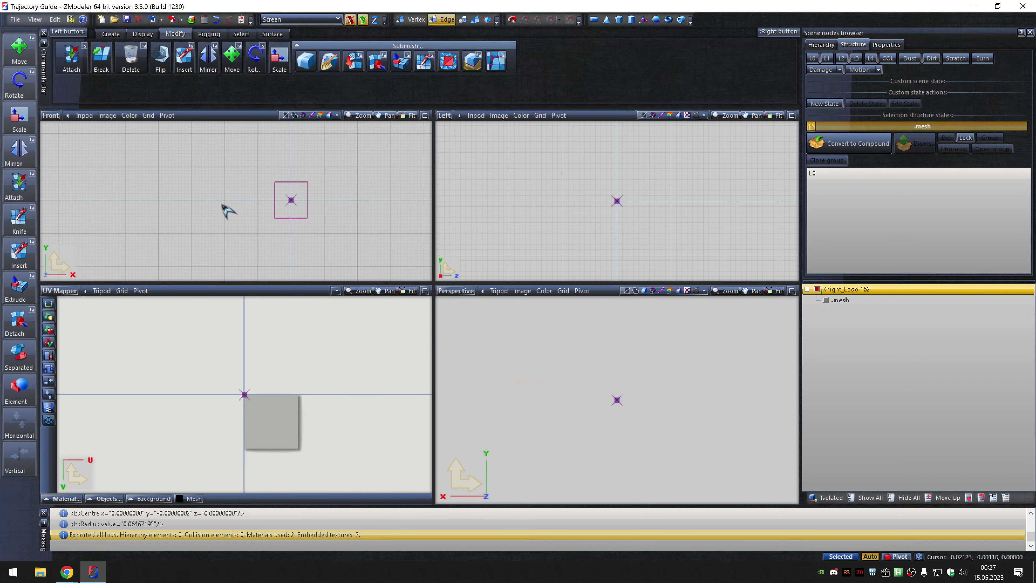
# Export the Knight_Logo 162 node with Multiple Export, using the ydr extension.
pyautogui.click(181, 19)
pyautogui.click(204, 48)
pyautogui.click(604, 187)
pyautogui.click(592, 206)
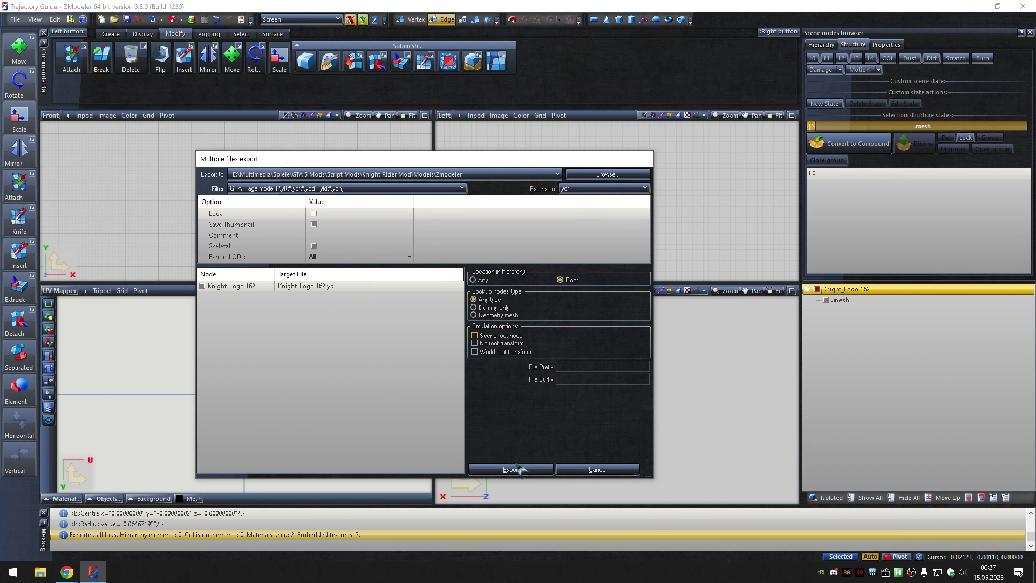
pyautogui.click(512, 469)
# Rename the root node and its texture group to Knight_Logo 163 and replace the logo texture with 0 (163).dds.
pyautogui.press('Return')
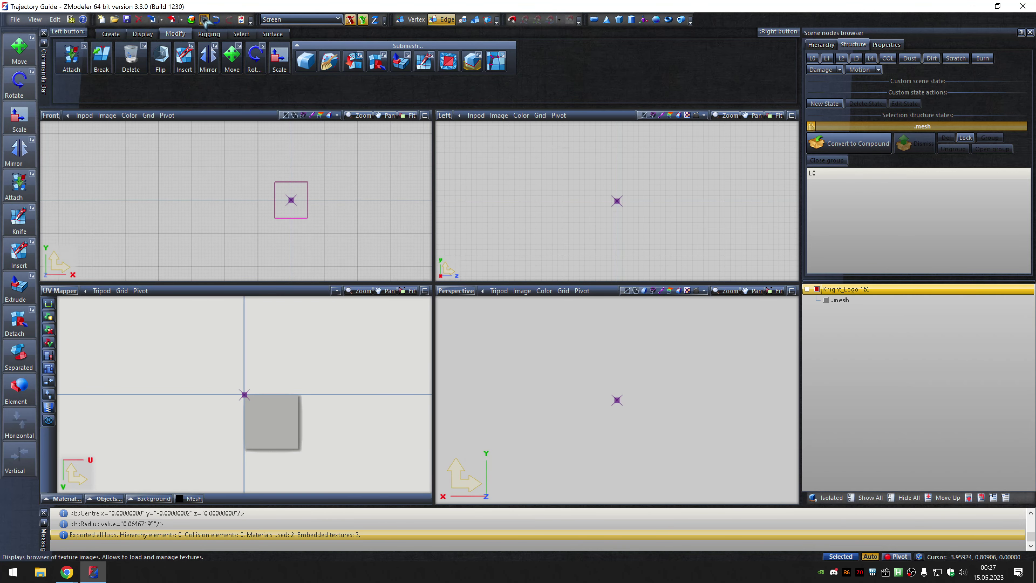
pyautogui.click(204, 19)
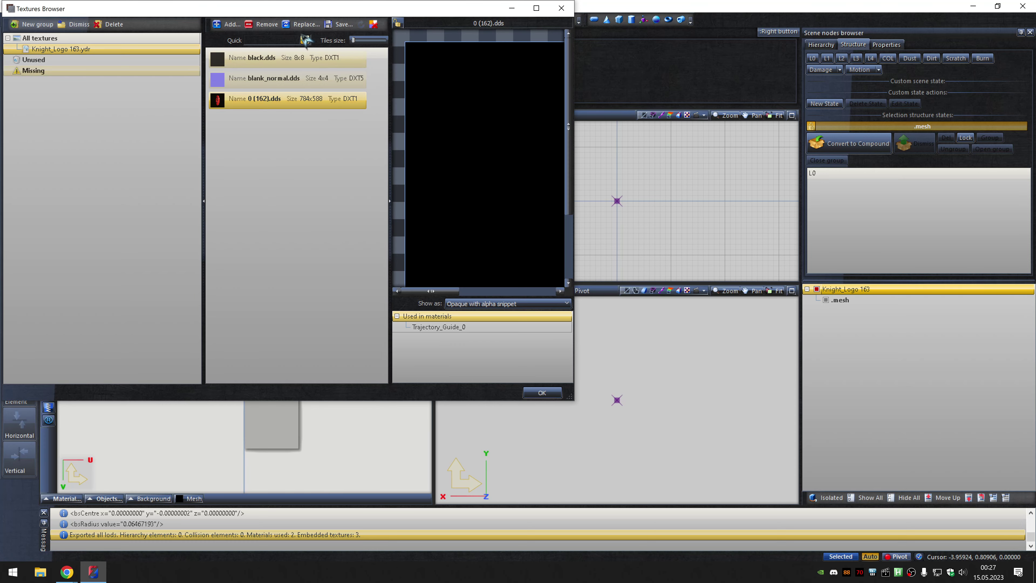
pyautogui.click(306, 24)
pyautogui.write('0 (163)')
pyautogui.press('Return')
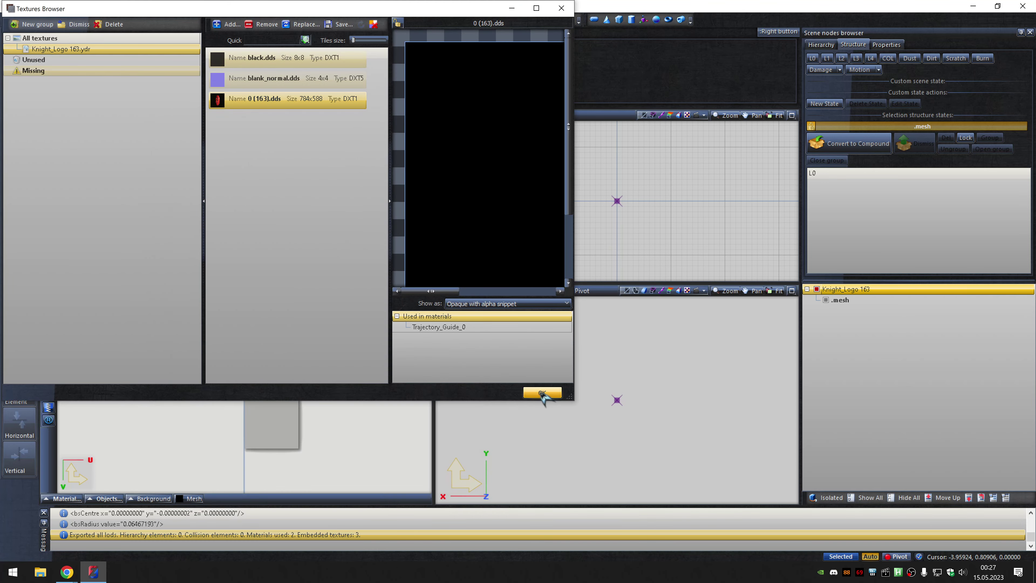
pyautogui.click(543, 393)
# Export the Knight_Logo 163 node with Multiple Export, using the ydr extension.
pyautogui.click(161, 19)
pyautogui.click(204, 48)
pyautogui.click(604, 187)
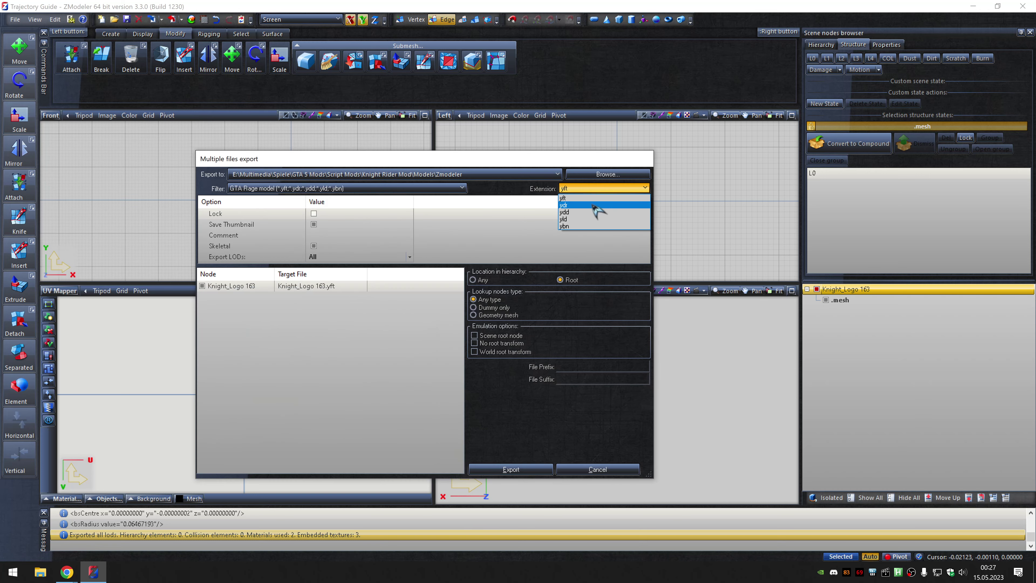
pyautogui.click(596, 205)
pyautogui.click(512, 468)
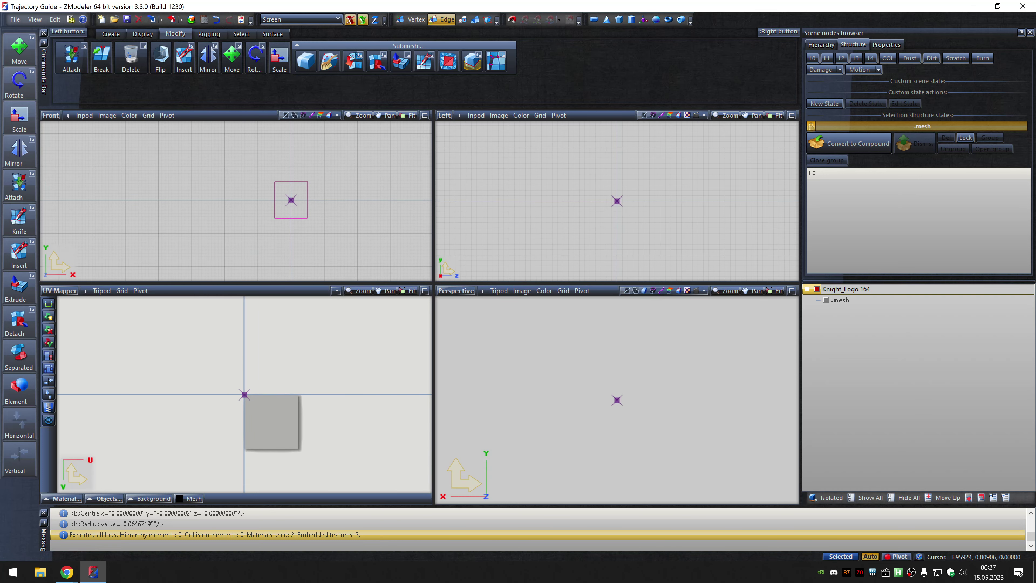
# Rename the root node and its texture group to Knight_Logo 164 and replace the logo texture with 0 (164).dds.
pyautogui.press('Return')
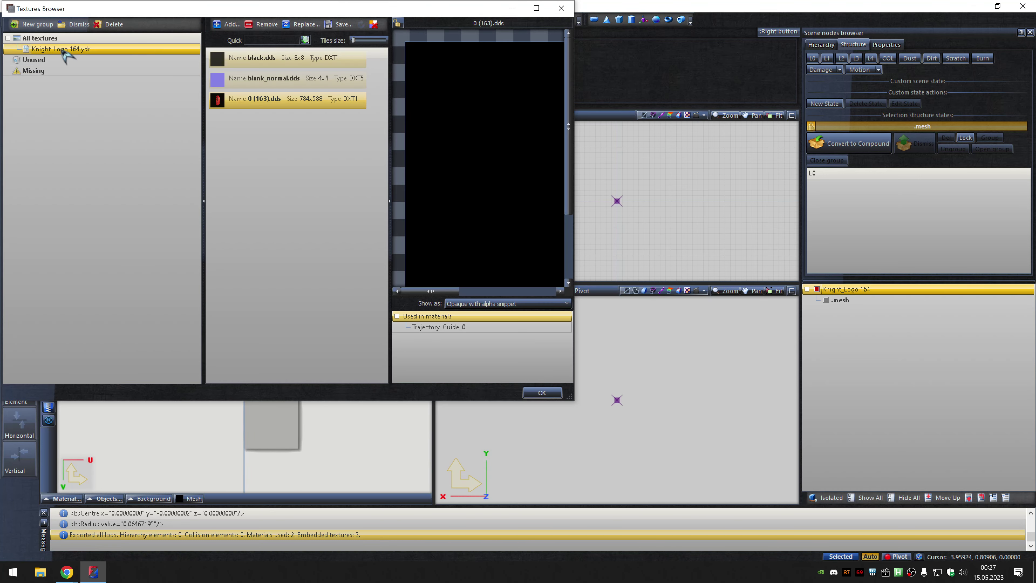
pyautogui.click(304, 25)
pyautogui.doubleClick(185, 196)
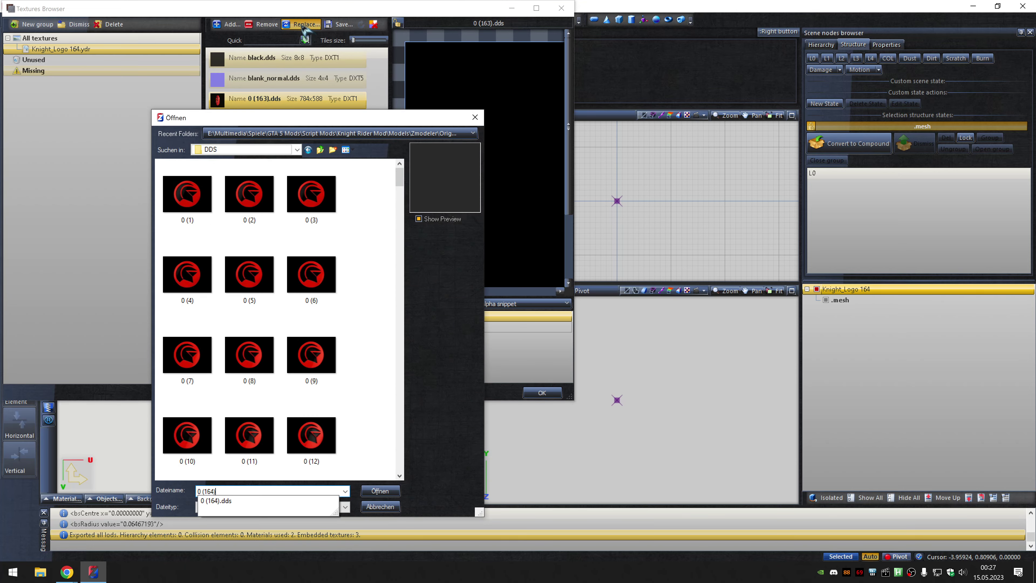
pyautogui.click(543, 393)
# Export the Knight_Logo 164 node with Multiple Export, using the ydr extension.
pyautogui.click(161, 19)
pyautogui.click(196, 48)
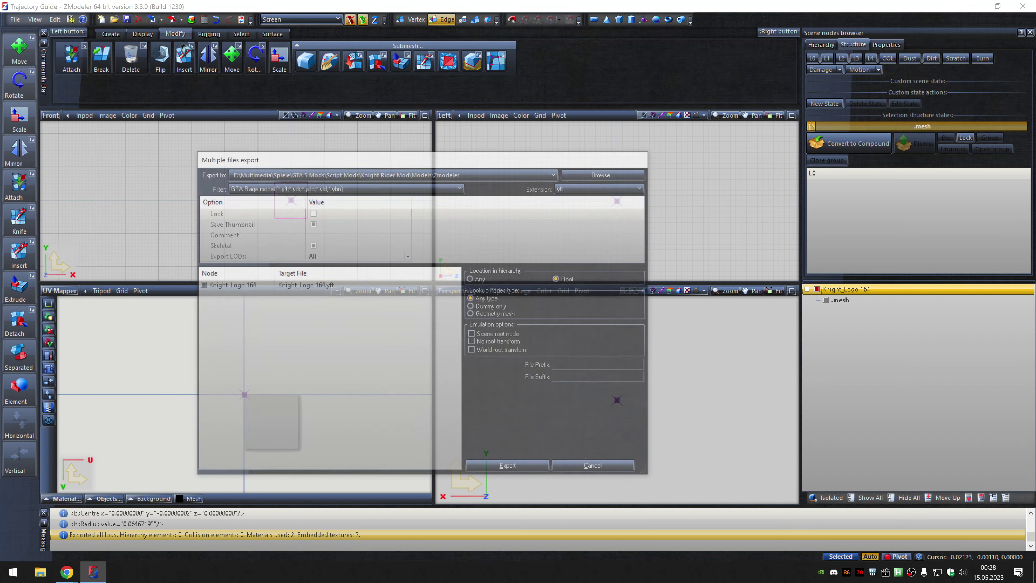
pyautogui.click(604, 188)
pyautogui.click(595, 205)
pyautogui.click(511, 469)
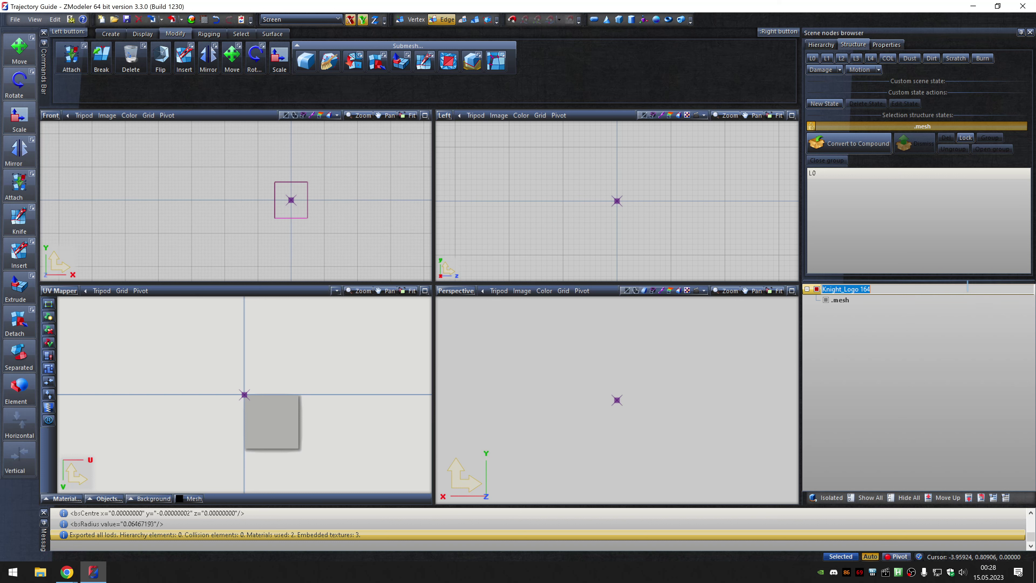
# Rename the root node and its texture group to Knight_Logo 165 and replace the logo texture with 0 (165).dds.
pyautogui.press('Return')
pyautogui.click(204, 19)
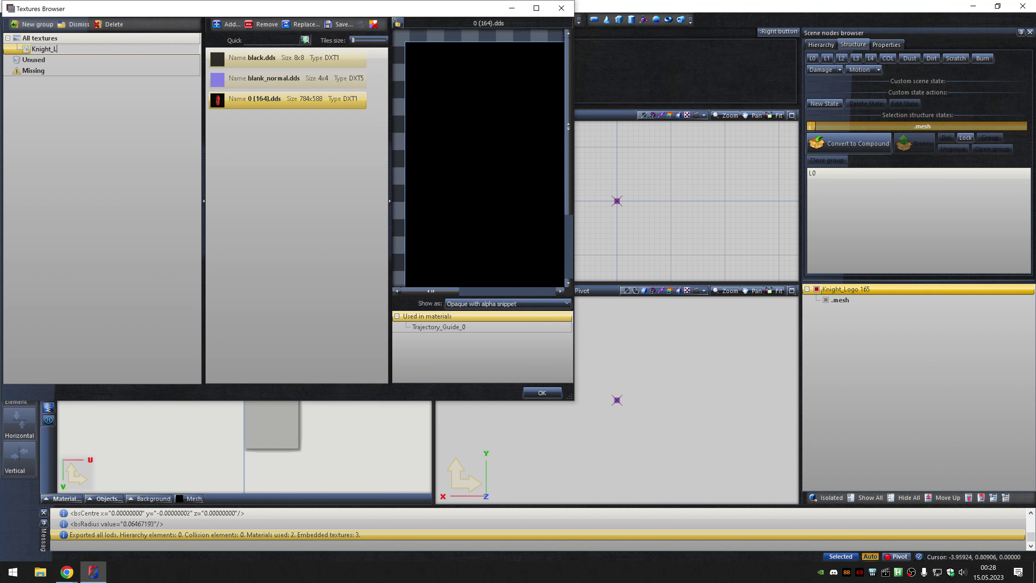
pyautogui.doubleClick(312, 109)
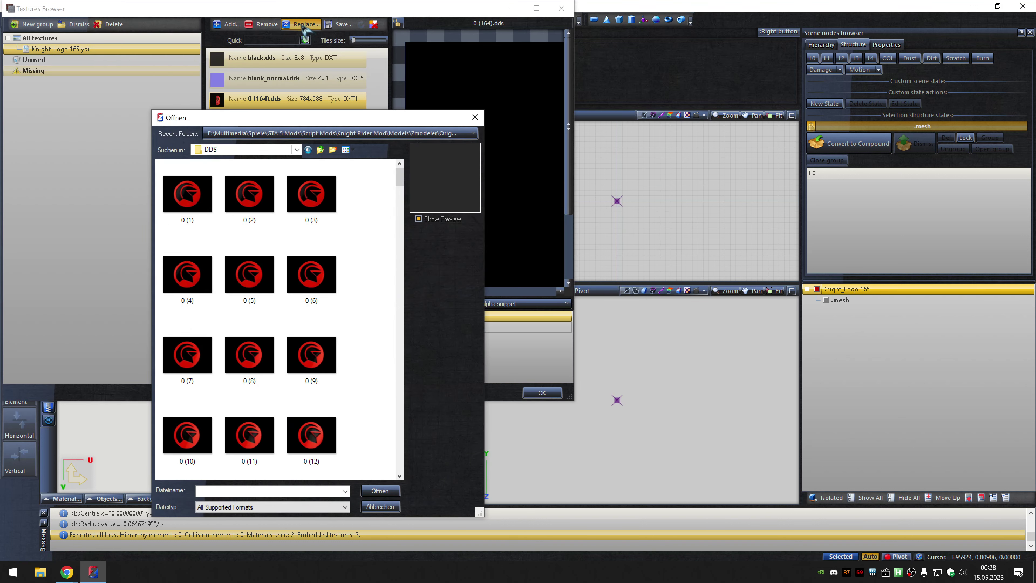
pyautogui.write('0 (165)')
pyautogui.press('Return')
pyautogui.click(542, 392)
# Export the Knight_Logo 165 node with Multiple Export, using the ydr extension.
pyautogui.click(181, 19)
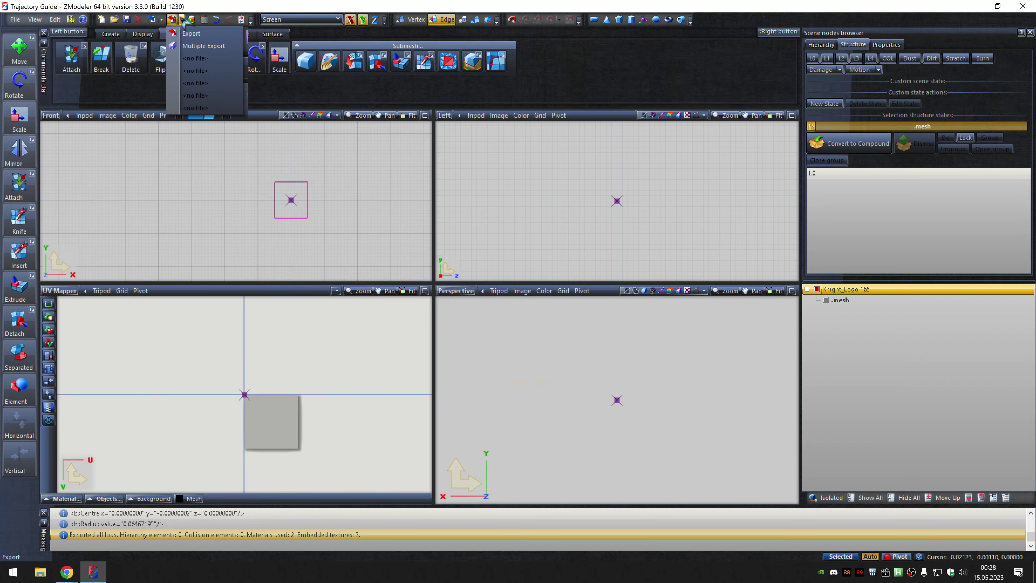
pyautogui.click(204, 47)
pyautogui.click(604, 188)
pyautogui.click(594, 204)
pyautogui.press('Escape')
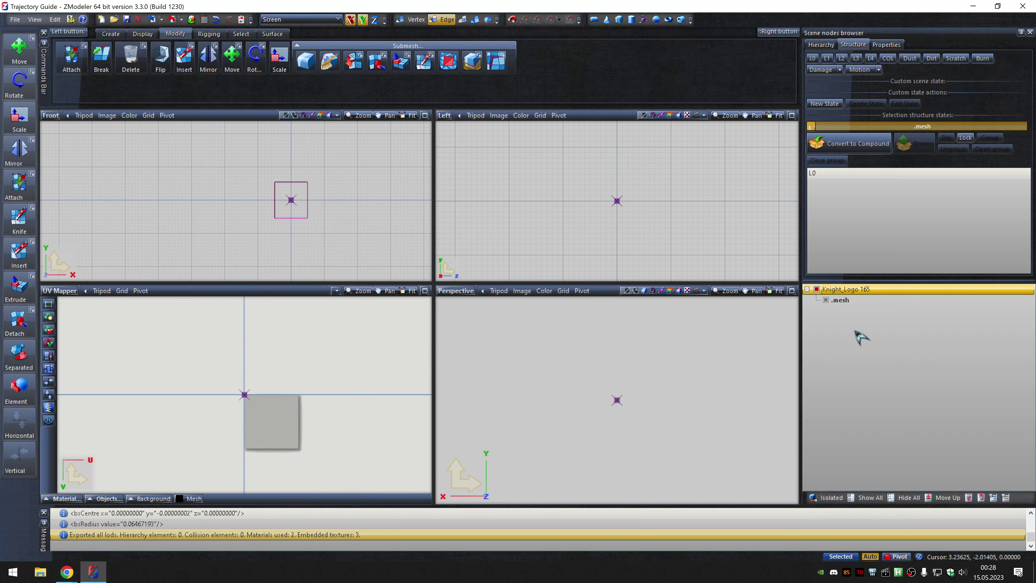
# Rename the root node and its texture group to Knight_Logo 166 and replace the logo texture with 0 (166).dds.
pyautogui.press('Return')
pyautogui.click(204, 19)
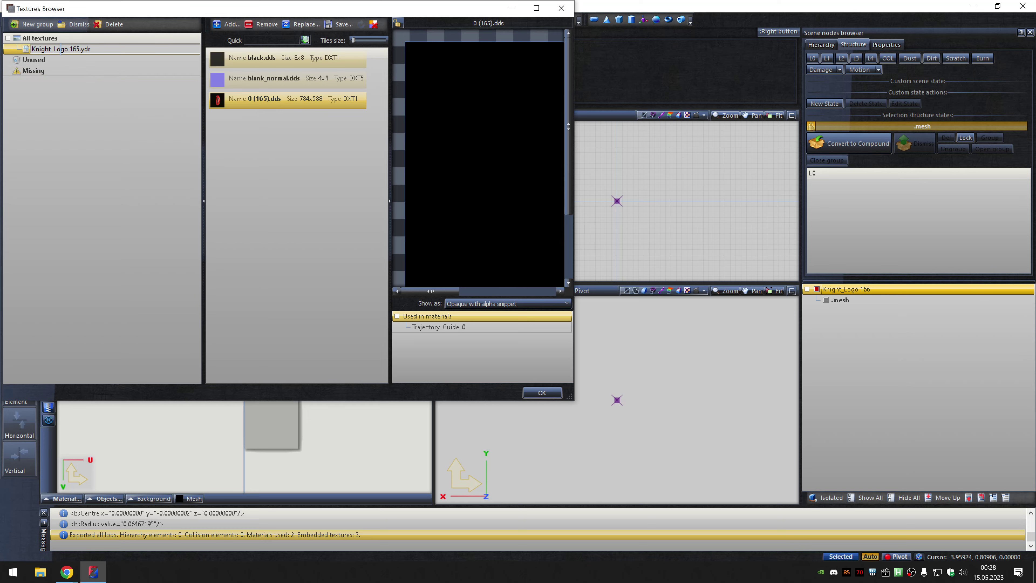
pyautogui.doubleClick(310, 107)
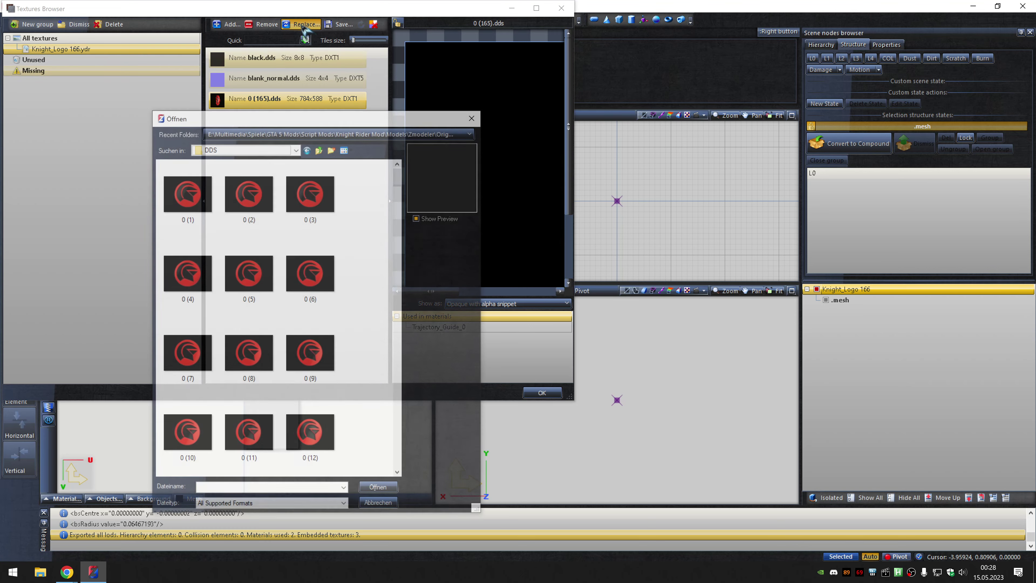
pyautogui.write('0 (166)')
pyautogui.press('Return')
pyautogui.click(542, 393)
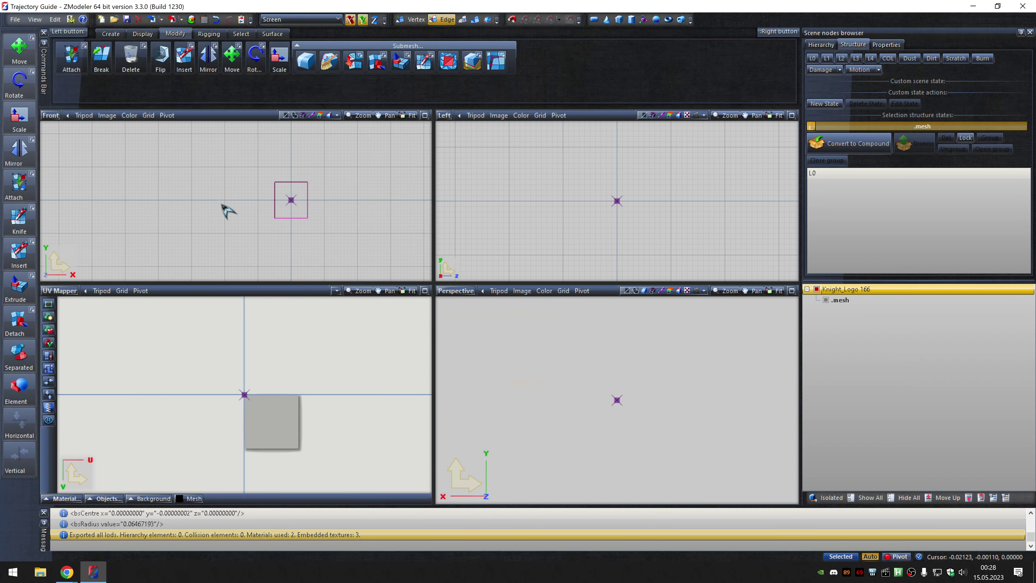
# Export the Knight_Logo 166 node with Multiple Export, using the ydr extension.
pyautogui.click(181, 19)
pyautogui.click(204, 48)
pyautogui.click(603, 187)
pyautogui.click(592, 205)
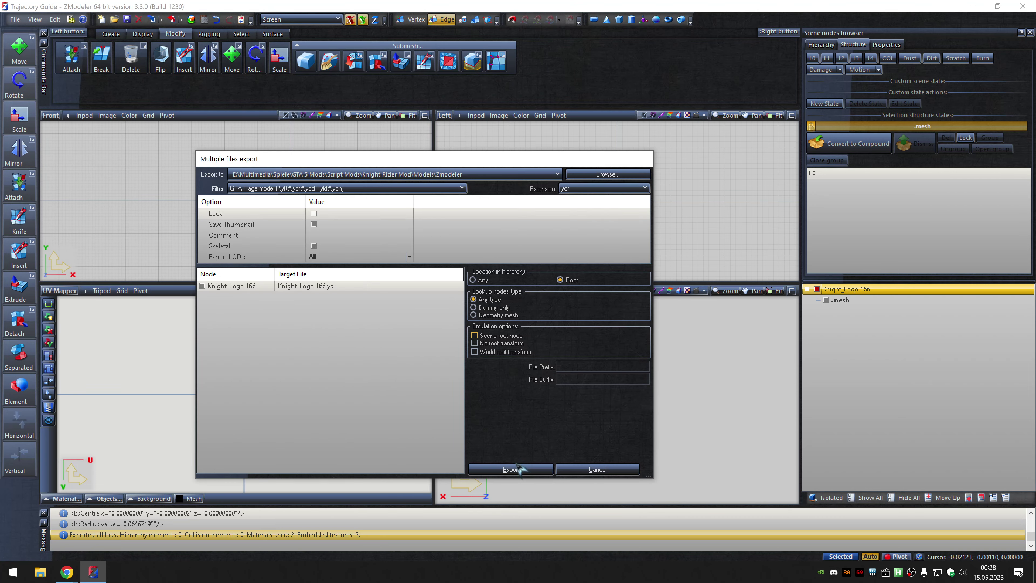
pyautogui.click(510, 469)
# Rename the root node and its texture group to Knight_Logo 167 and replace the logo texture with 0 (167).dds.
pyautogui.click(967, 289)
pyautogui.press('Return')
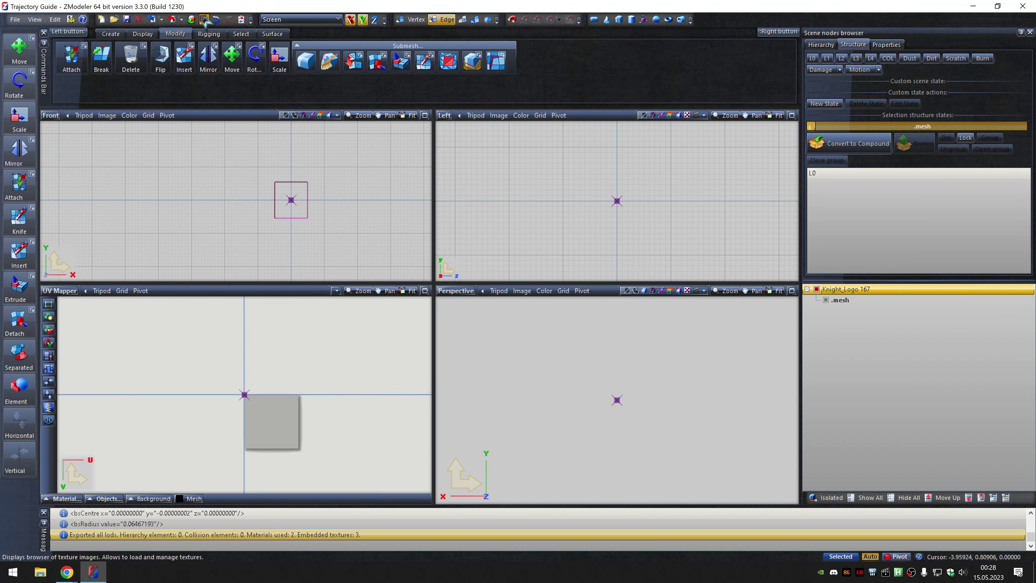
pyautogui.click(204, 19)
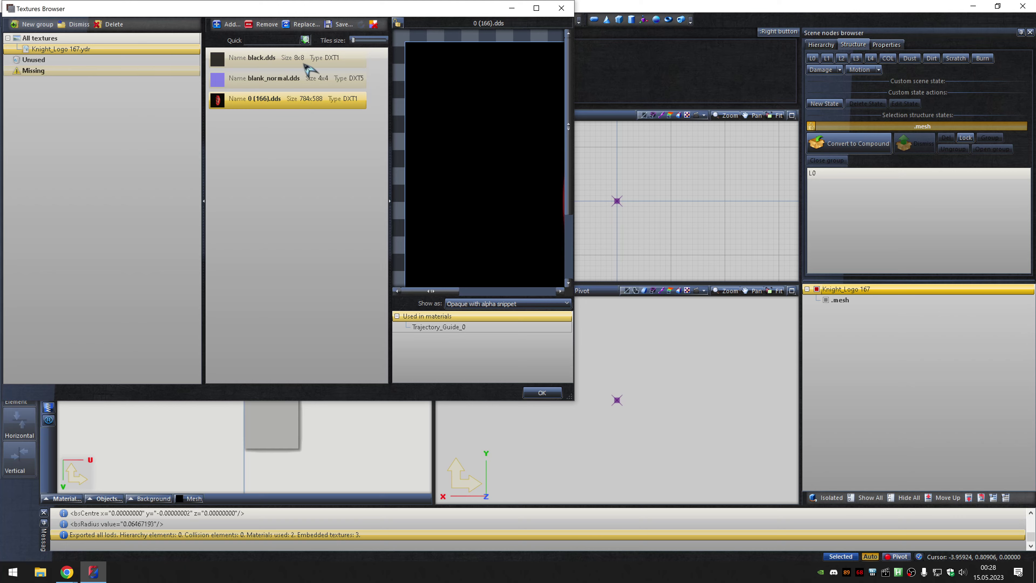
pyautogui.click(305, 24)
pyautogui.write('0 (167)')
pyautogui.press('Return')
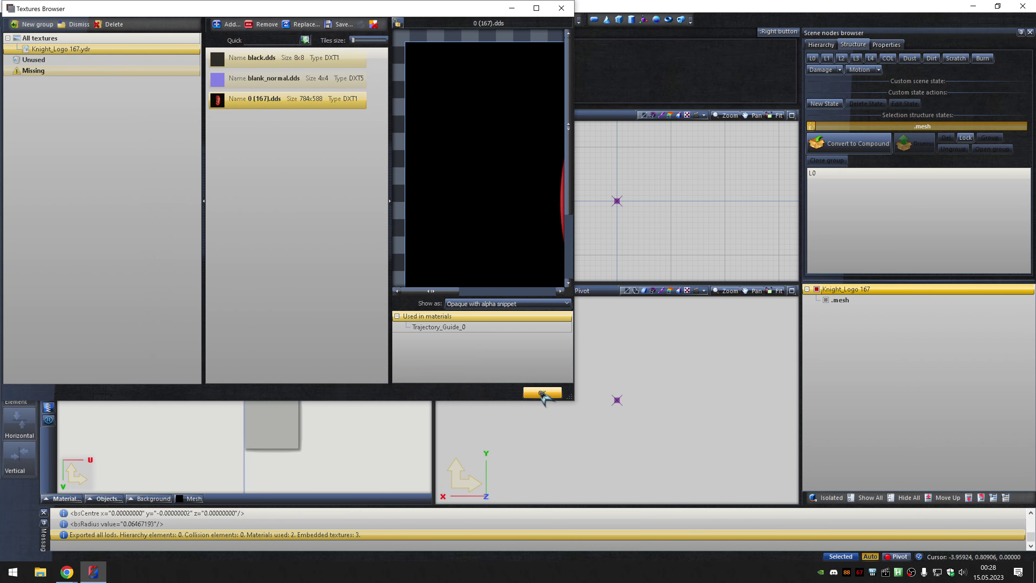
pyautogui.click(542, 393)
# Export the Knight_Logo 167 node with Multiple Export, using the ydr extension.
pyautogui.click(181, 19)
pyautogui.click(195, 47)
pyautogui.click(604, 188)
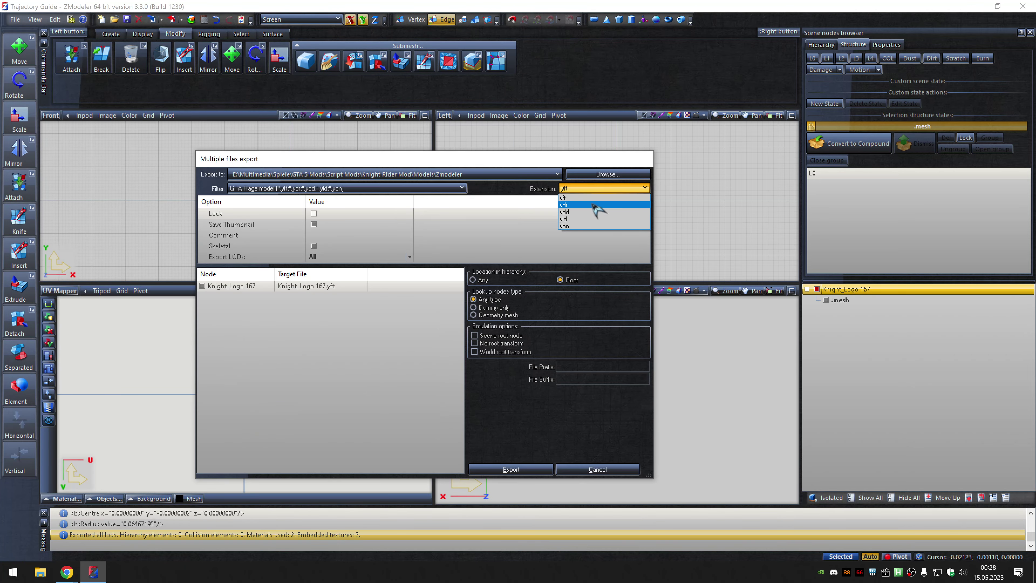
pyautogui.click(594, 205)
pyautogui.click(511, 469)
# Rename the root node and its texture group to Knight_Logo 168 and replace the logo texture with 0 (168).dds.
pyautogui.click(846, 289)
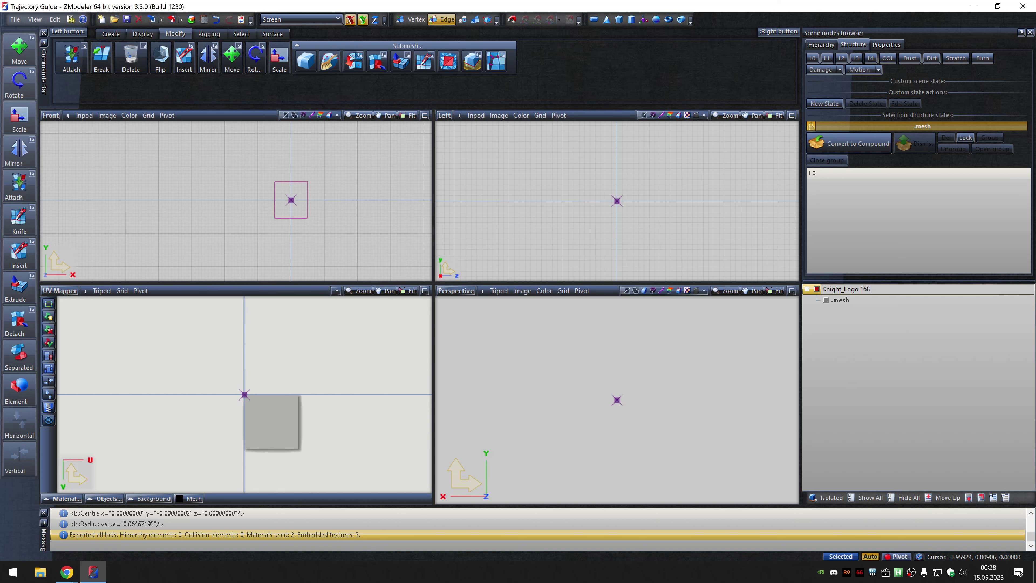
pyautogui.press('Return')
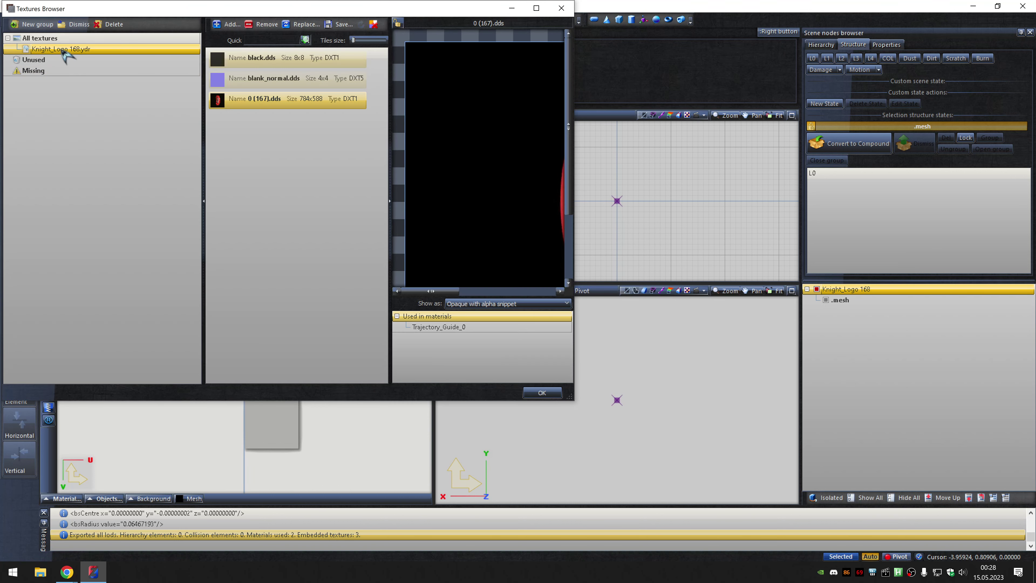
pyautogui.click(302, 24)
pyautogui.write('0 (168)')
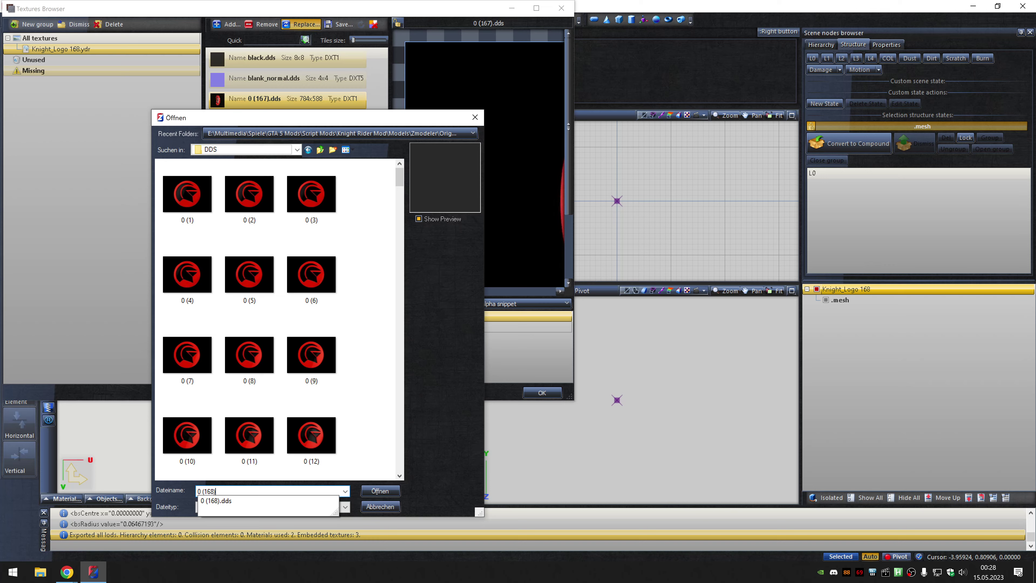
pyautogui.press('Return')
pyautogui.click(542, 392)
# Export the Knight_Logo 168 node with Multiple Export, using the ydr extension.
pyautogui.click(200, 46)
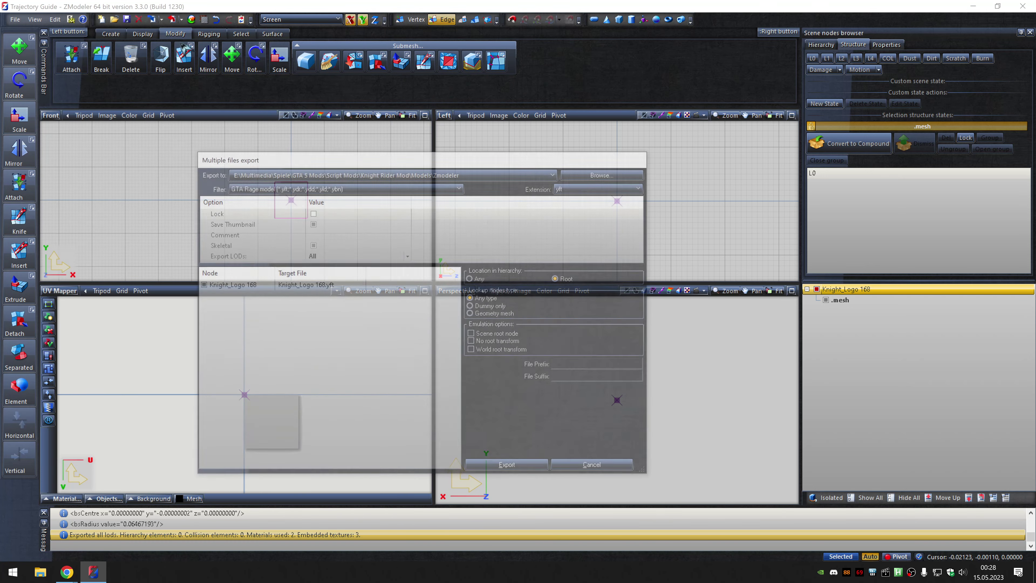
pyautogui.click(606, 186)
pyautogui.click(597, 208)
pyautogui.click(513, 465)
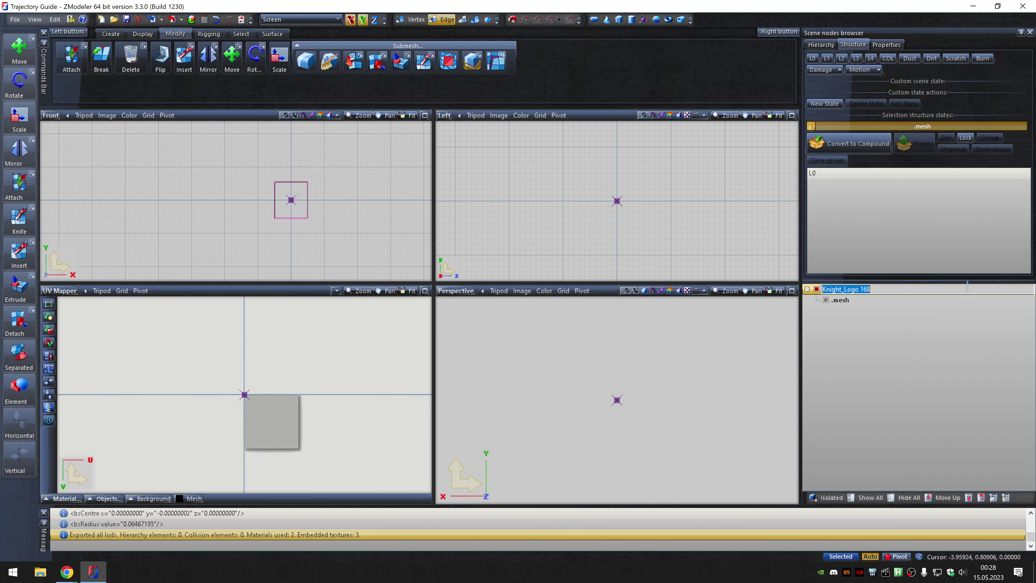
# Rename the root node and its texture group to Knight_Logo 169 and replace the logo texture with 0 (169).dds.
pyautogui.click(204, 20)
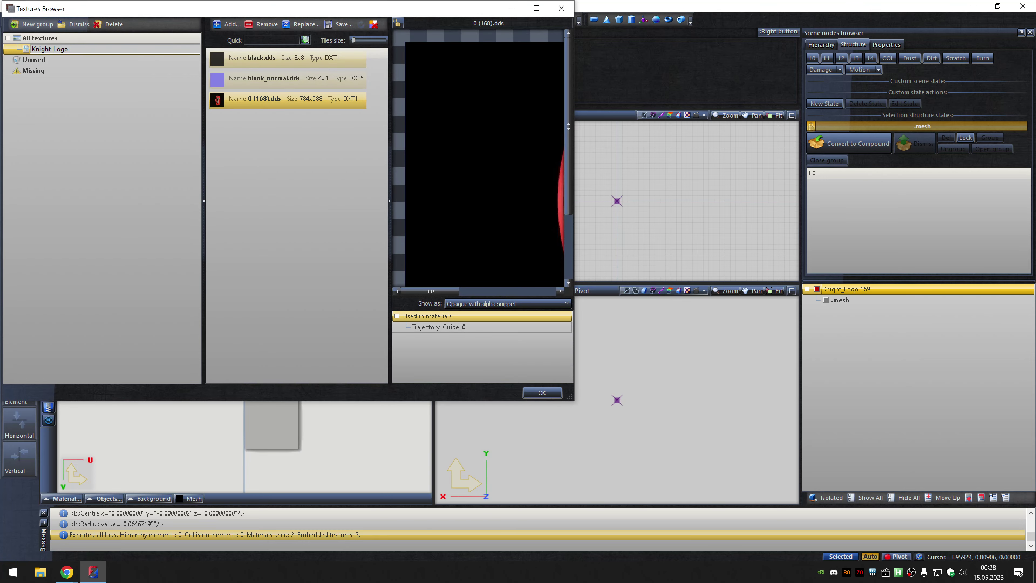
pyautogui.click(304, 25)
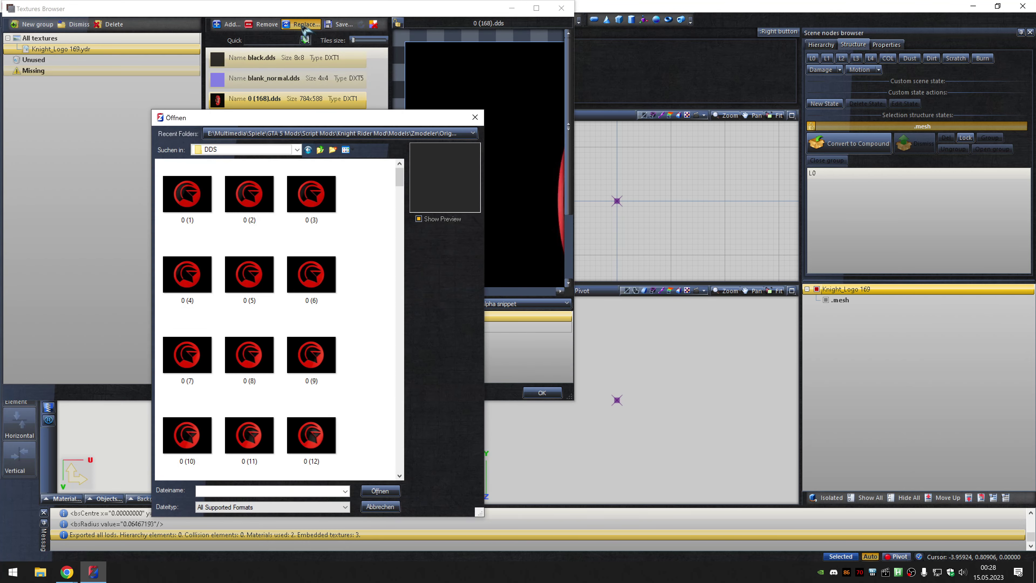
pyautogui.write('0 (169)')
pyautogui.press('Return')
pyautogui.click(542, 393)
# Export the Knight_Logo 169 node with Multiple Export, using the ydr extension.
pyautogui.click(180, 19)
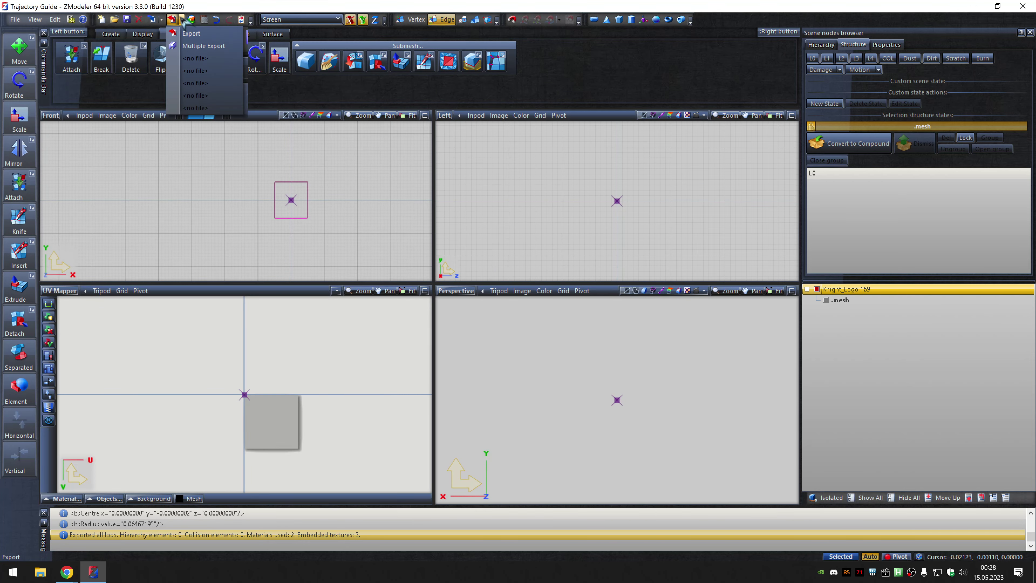
pyautogui.click(200, 45)
pyautogui.click(603, 188)
pyautogui.click(595, 209)
pyautogui.click(511, 469)
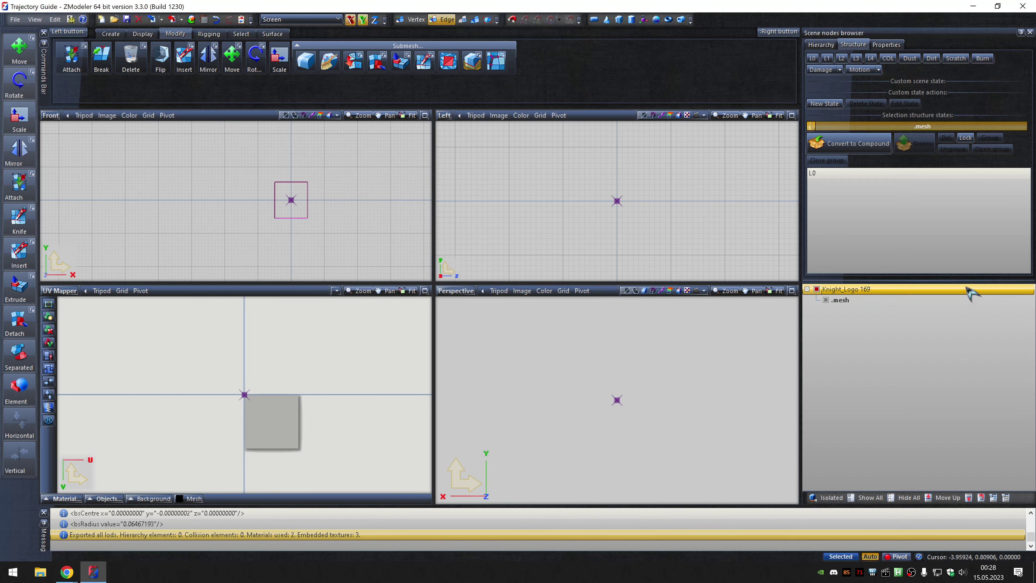
# Rename the root node and its texture group to Knight_Logo 170 and replace the logo texture with 0 (170).dds.
pyautogui.click(967, 290)
pyautogui.press('BackSpace')
pyautogui.press('BackSpace')
pyautogui.write('70')
pyautogui.press('Return')
pyautogui.click(204, 19)
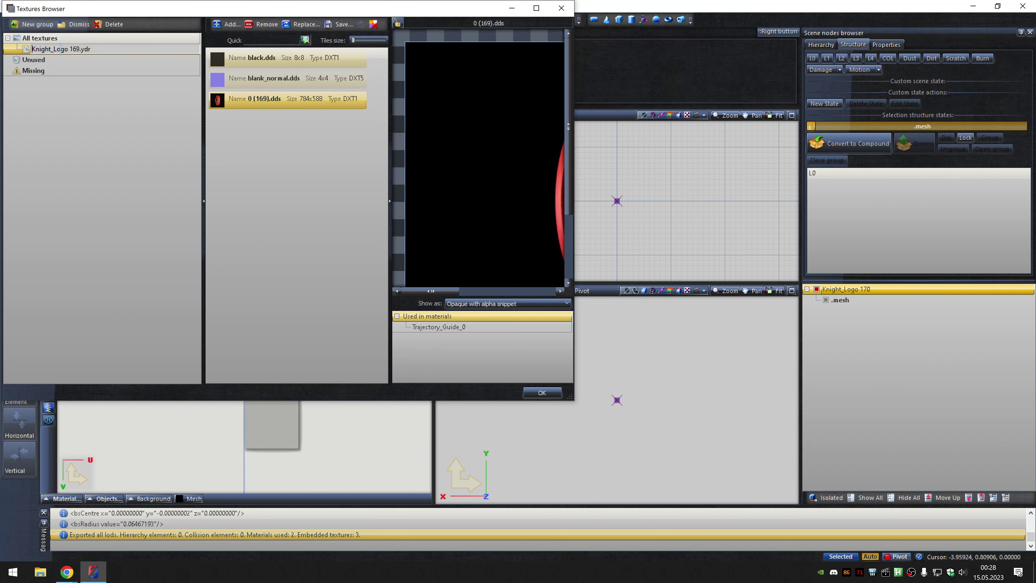
pyautogui.click(303, 26)
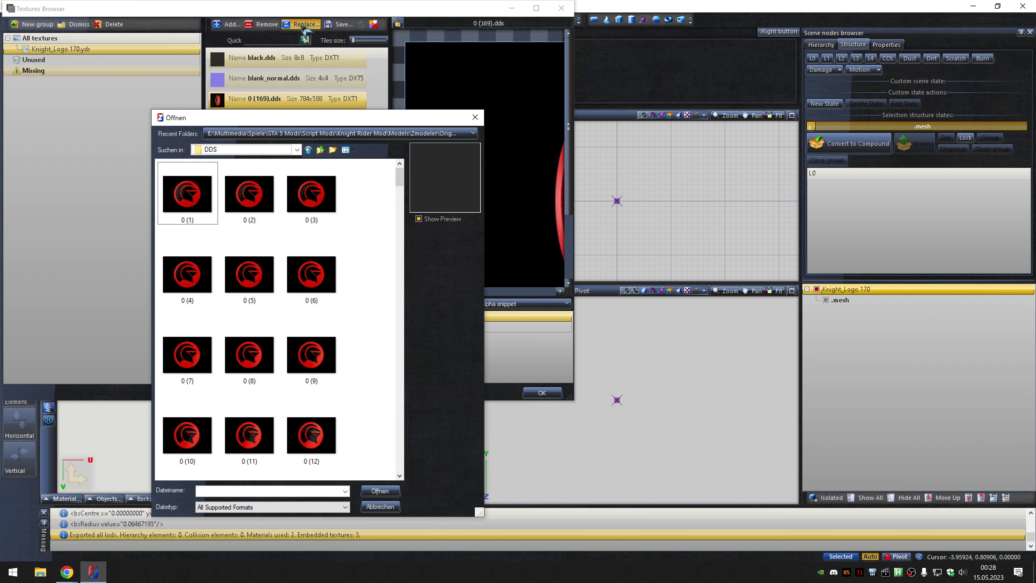
pyautogui.click(311, 354)
pyautogui.press('Return')
pyautogui.click(541, 392)
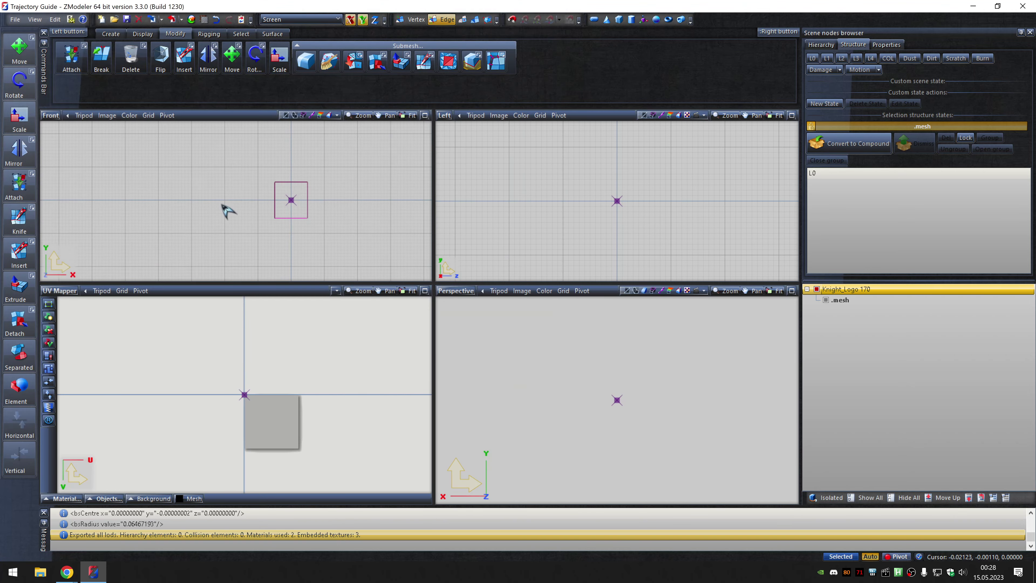
# Export the Knight_Logo 170 node with Multiple Export, using the ydr extension.
pyautogui.click(182, 19)
pyautogui.click(203, 46)
pyautogui.click(520, 465)
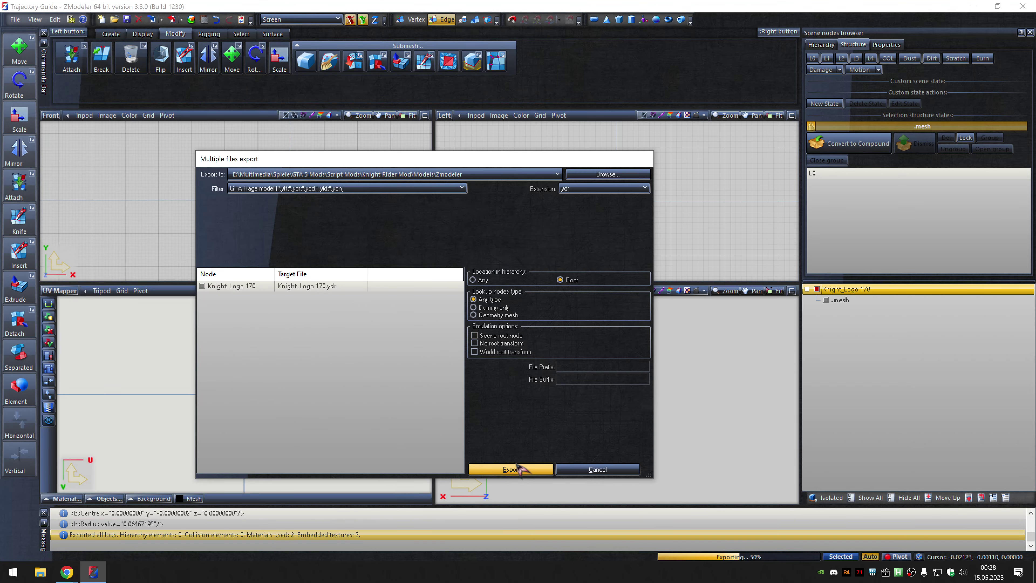
# Rename the root node and its texture group to Knight_Logo 171 and replace the logo texture with 0 (171).dds.
pyautogui.click(204, 20)
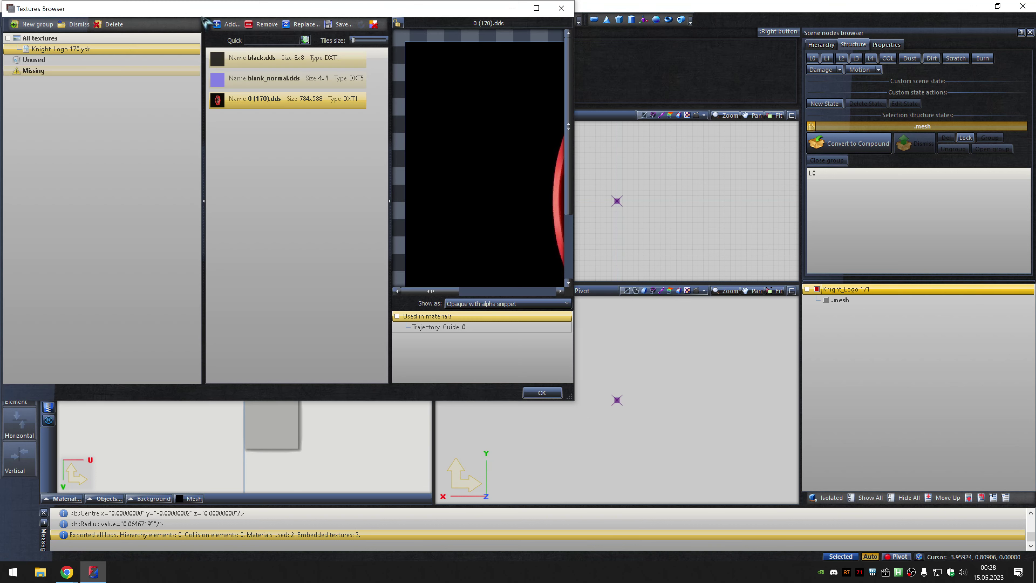
pyautogui.click(303, 24)
pyautogui.press('Escape')
pyautogui.click(542, 393)
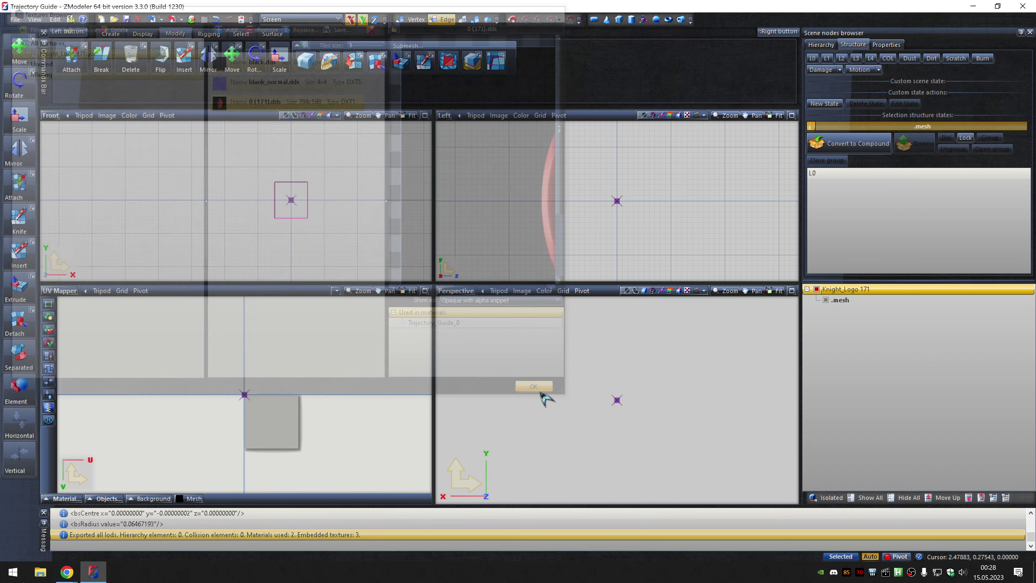
# Export the Knight_Logo 171 node with Multiple Export, using the ydr extension.
pyautogui.click(181, 19)
pyautogui.click(199, 46)
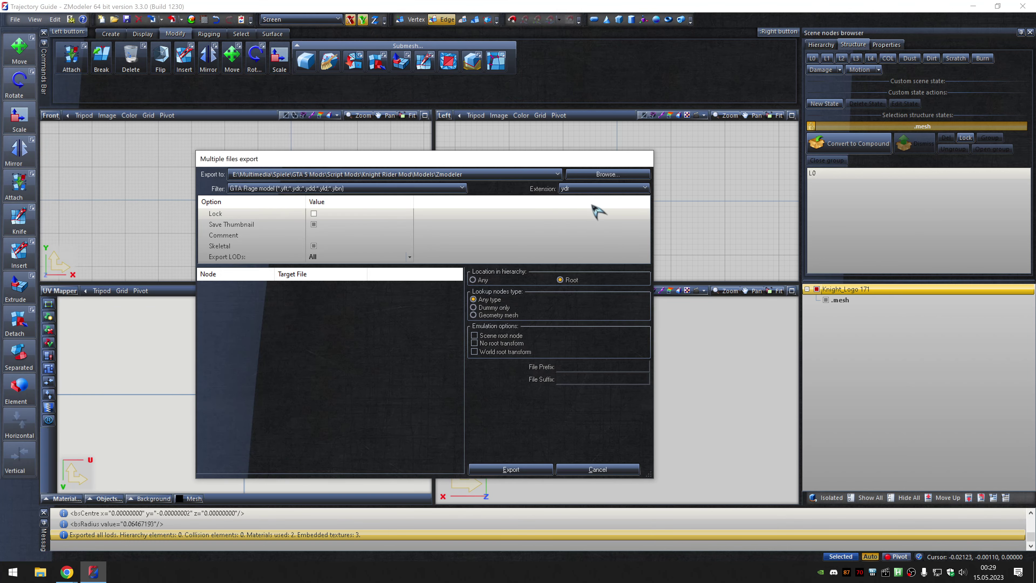
pyautogui.click(507, 468)
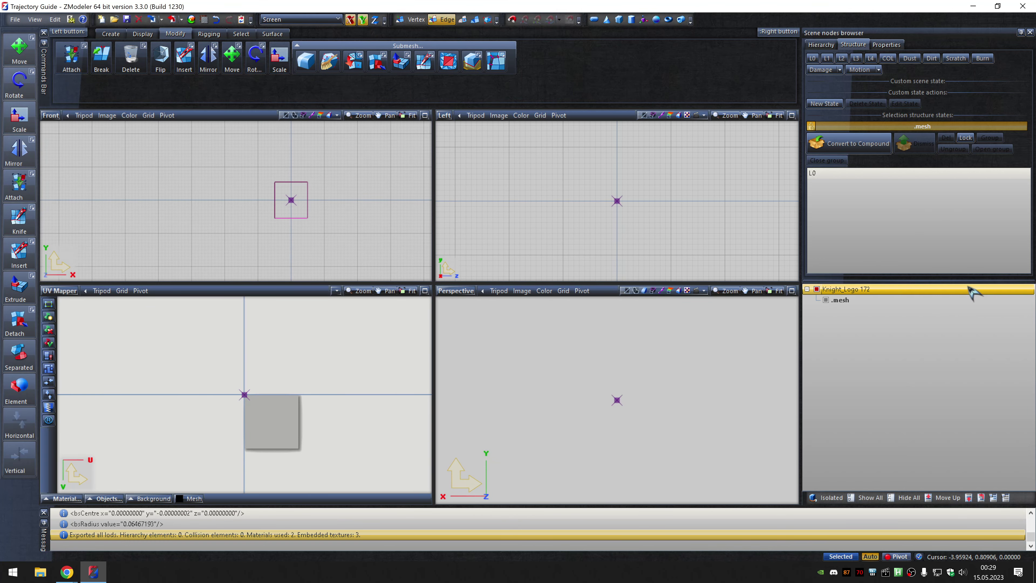
# Rename the root node and its texture group to Knight_Logo 172 and replace the logo texture with 0 (172).dds.
pyautogui.click(204, 19)
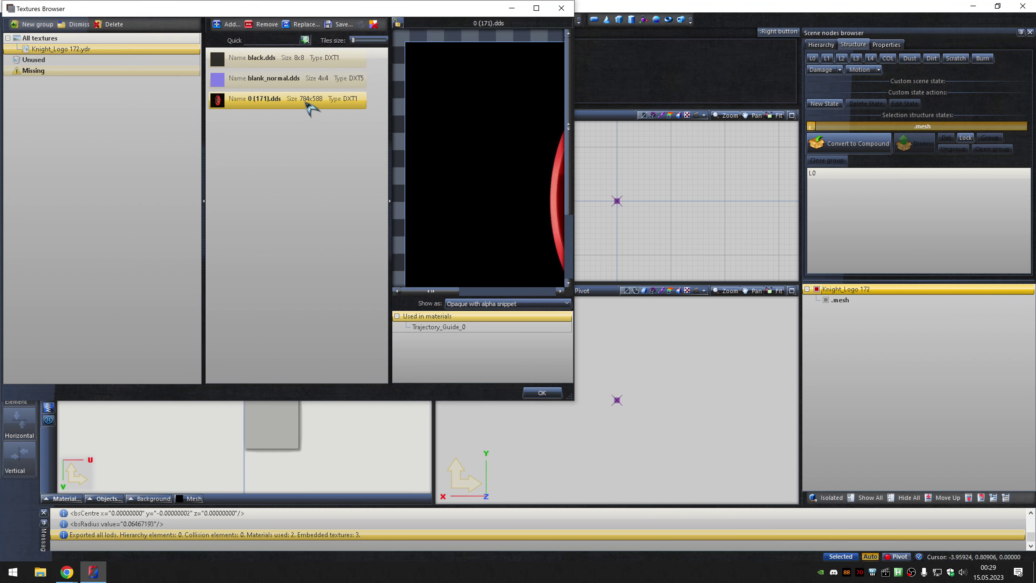
pyautogui.click(304, 25)
pyautogui.press('Escape')
pyautogui.press('Escape')
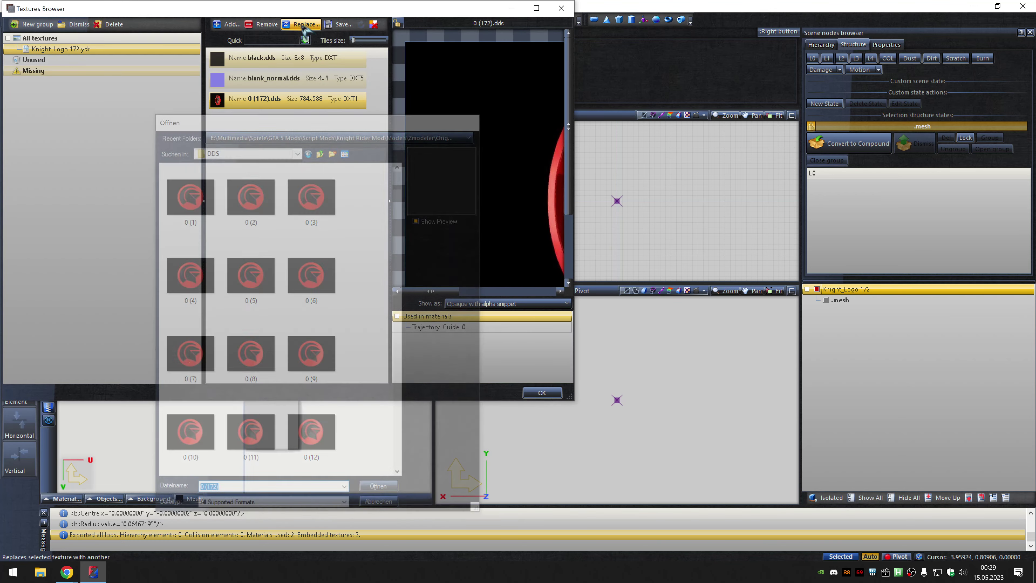
# Export the Knight_Logo 172 node with Multiple Export, using the ydr extension.
pyautogui.click(181, 19)
pyautogui.click(185, 47)
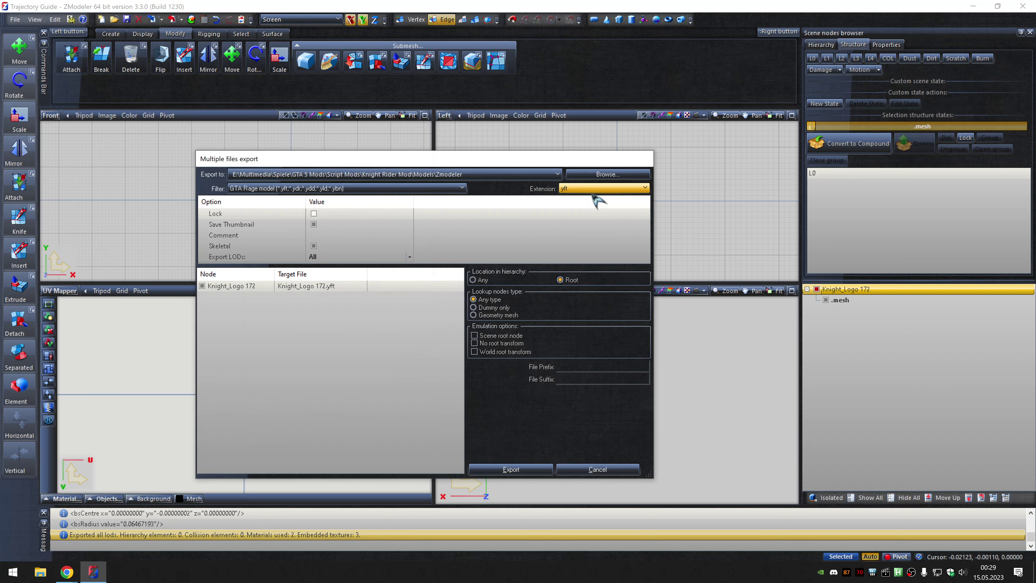
pyautogui.click(513, 465)
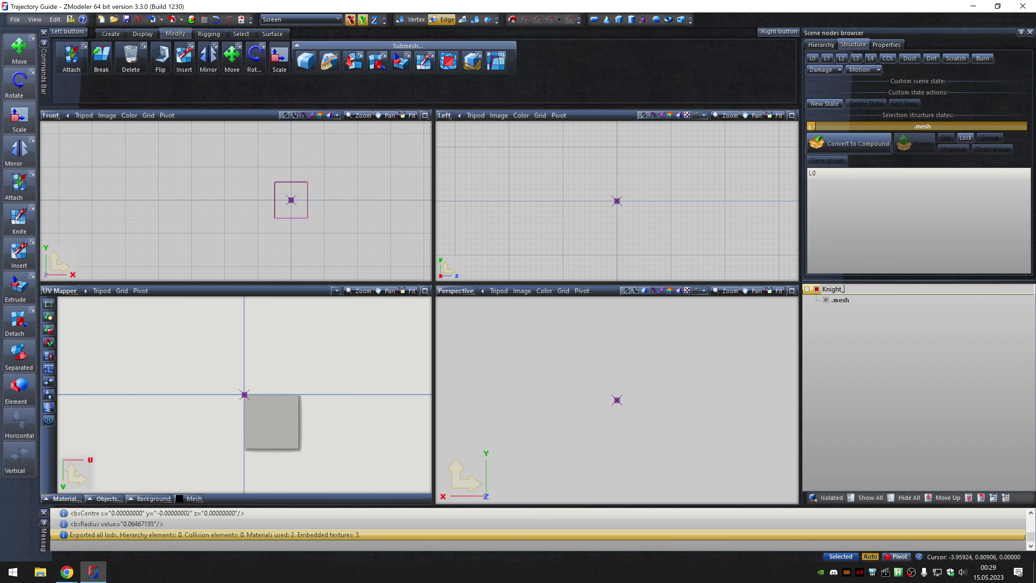
# Rename the root node and its texture group to Knight_Logo 173 and replace the logo texture with 0 (173).dds.
pyautogui.click(204, 19)
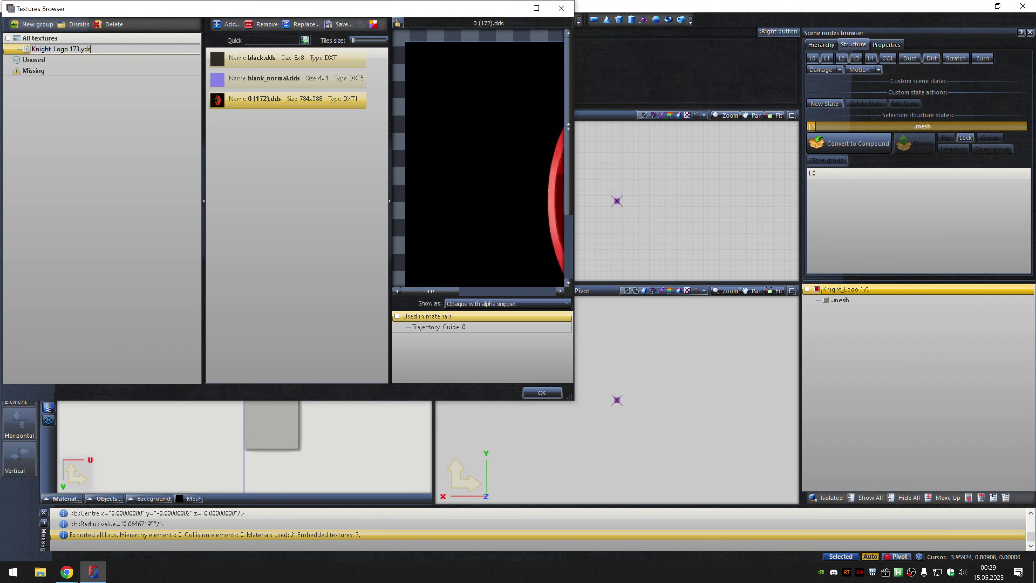
pyautogui.click(303, 25)
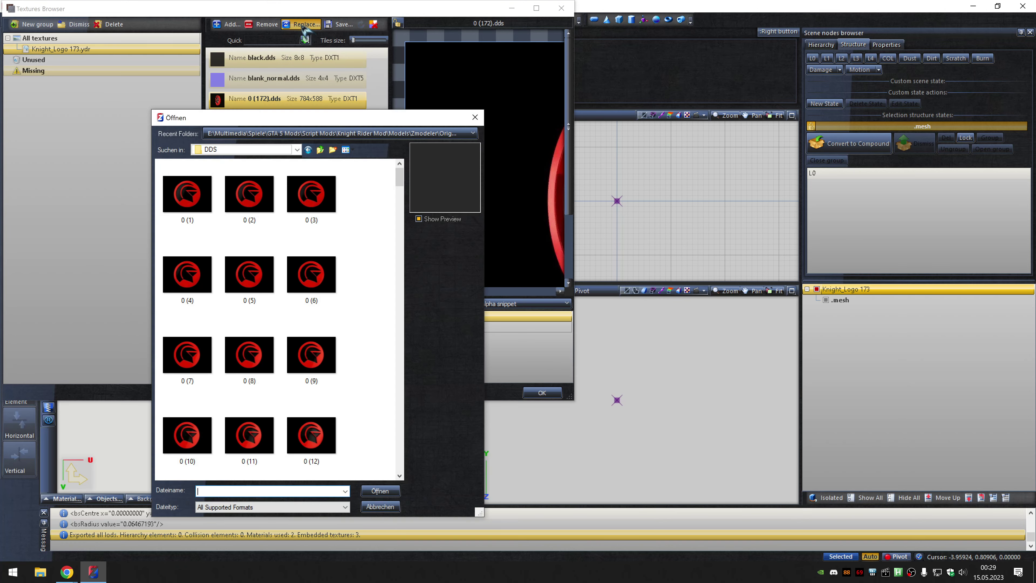
pyautogui.press('Escape')
pyautogui.click(541, 392)
# Export the Knight_Logo 173 node with Multiple Export, using the ydr extension.
pyautogui.click(181, 19)
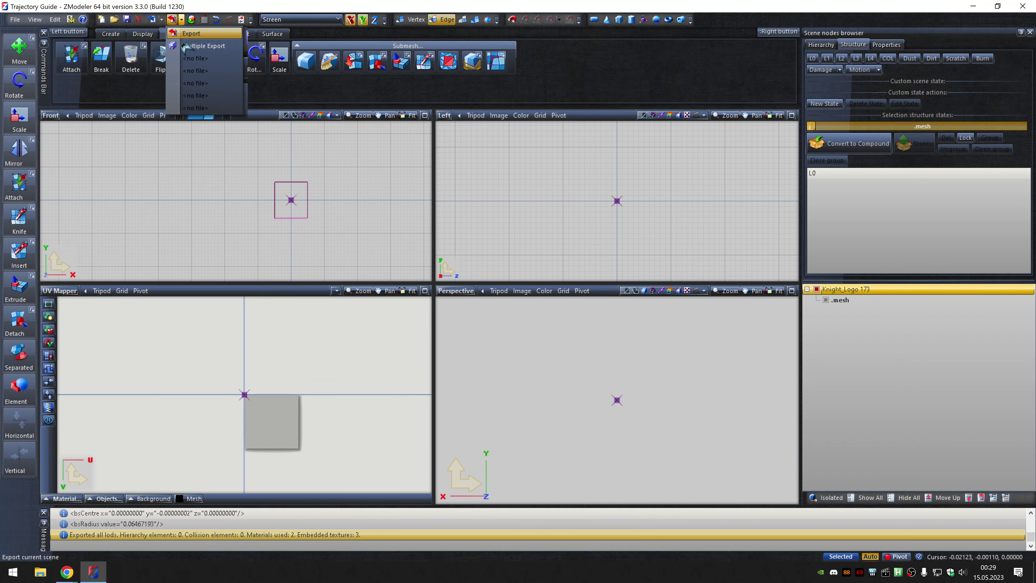
pyautogui.click(185, 46)
pyautogui.click(520, 466)
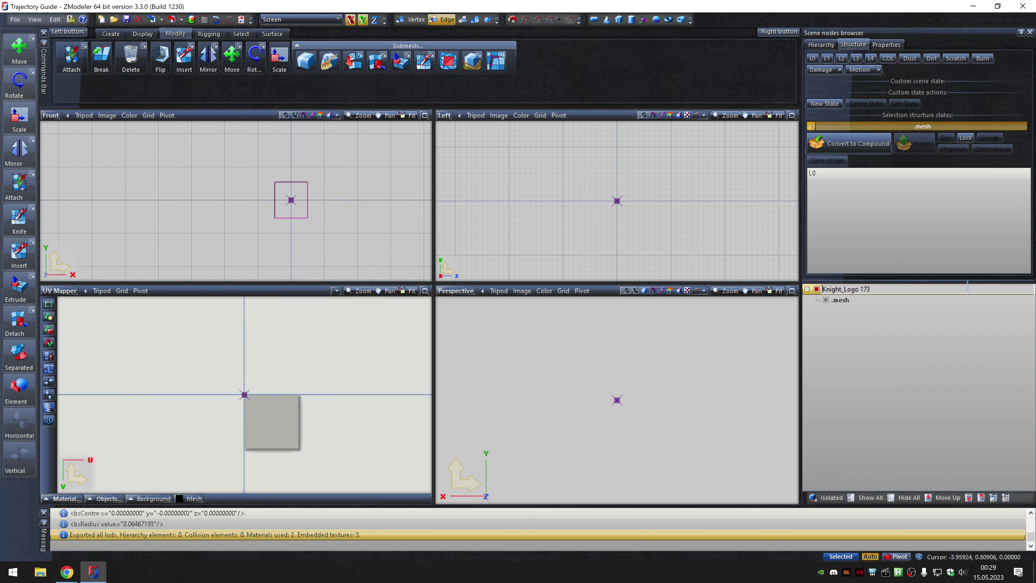
# Rename the root node and its texture group to Knight_Logo 174 and replace the logo texture with 0 (174).dds.
pyautogui.write('go 174')
pyautogui.press('Return')
pyautogui.click(204, 19)
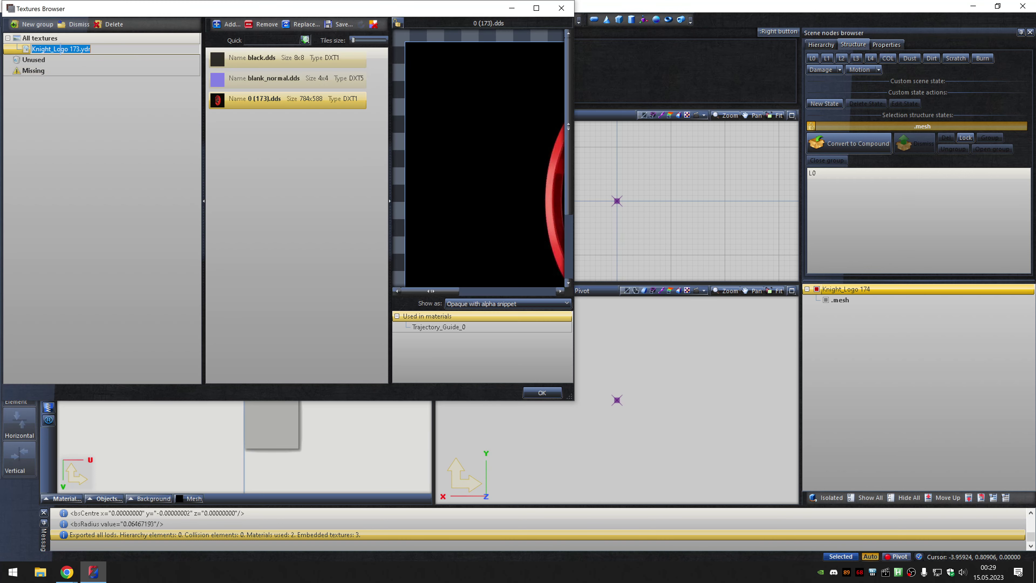
pyautogui.click(304, 24)
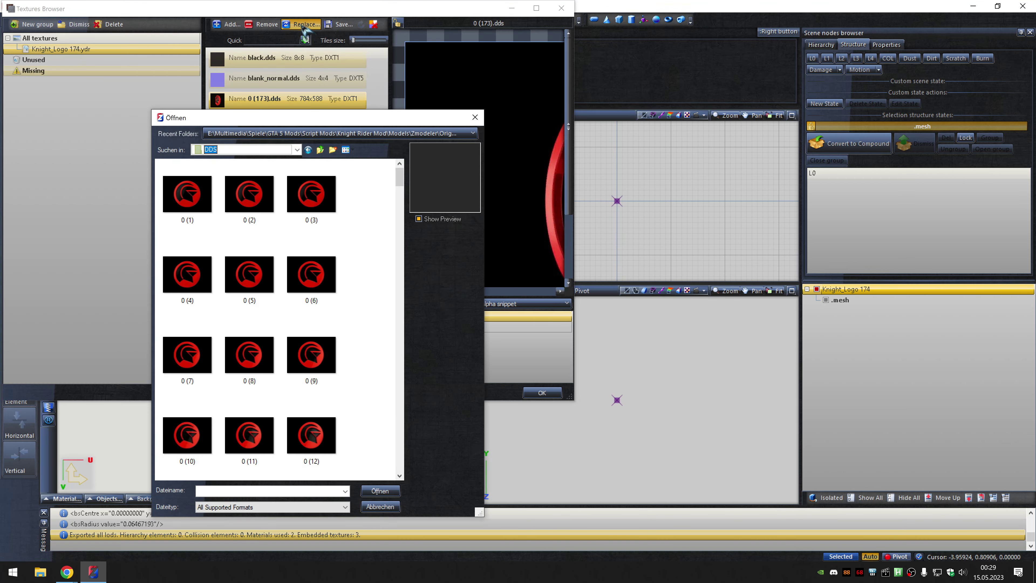
pyautogui.press('Escape')
pyautogui.press('Escape')
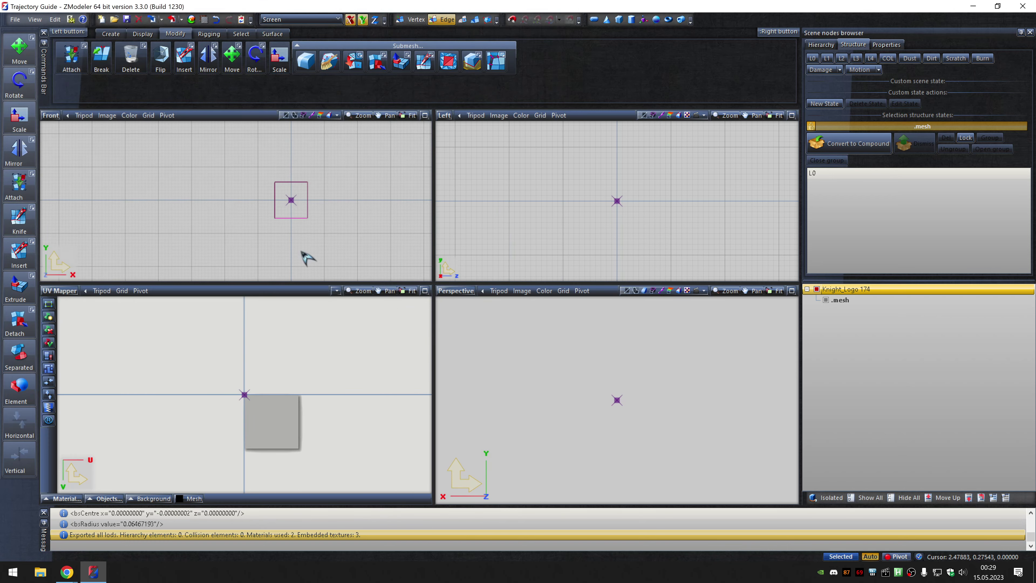
# Export the Knight_Logo 174 node with Multiple Export, using the ydr extension.
pyautogui.click(181, 20)
pyautogui.click(204, 48)
pyautogui.click(516, 464)
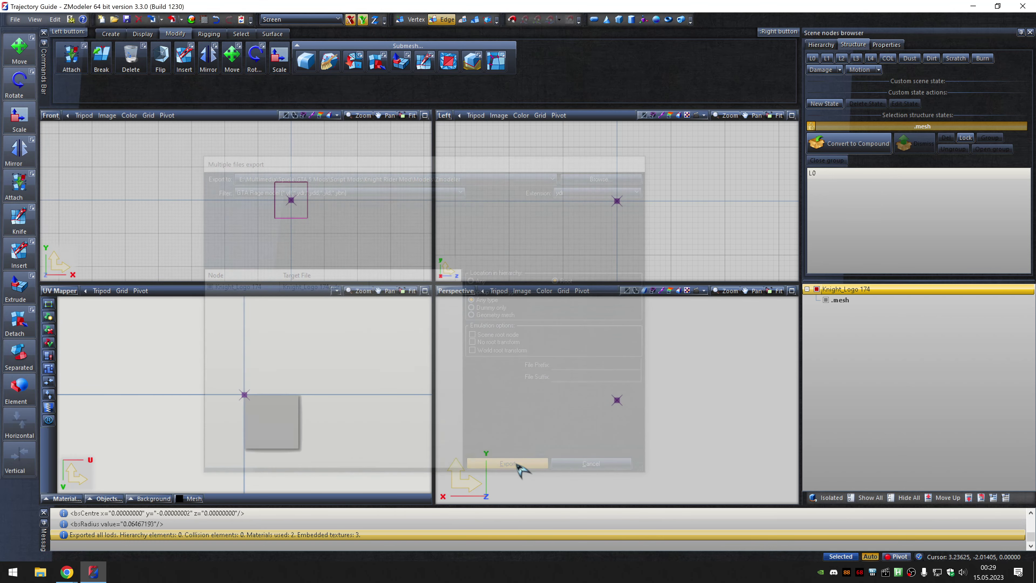
# Rename the root node and its texture group to Knight_Logo 175 and replace the logo texture with 0 (175).dds.
pyautogui.write('75')
pyautogui.click(70, 19)
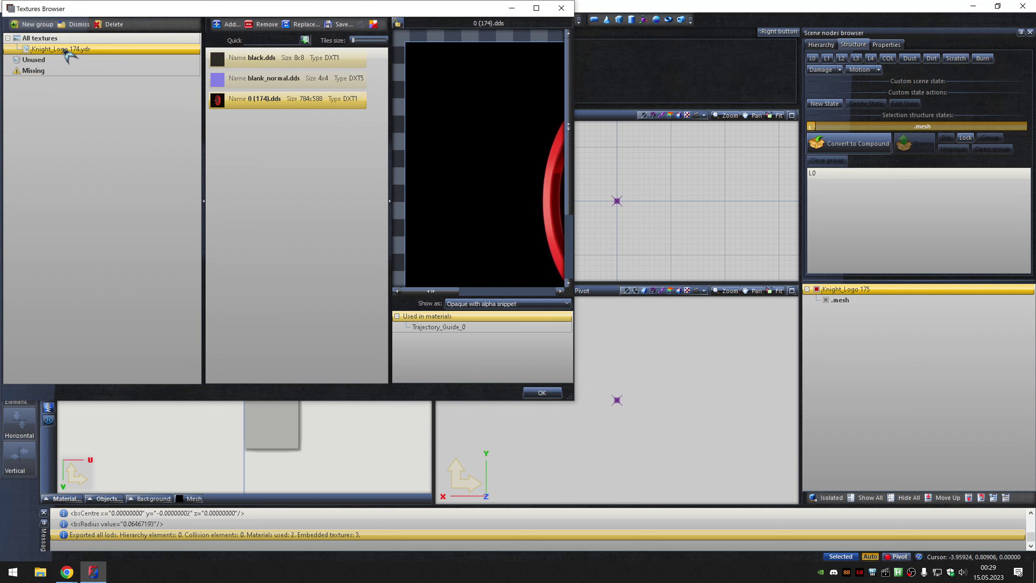
pyautogui.click(304, 24)
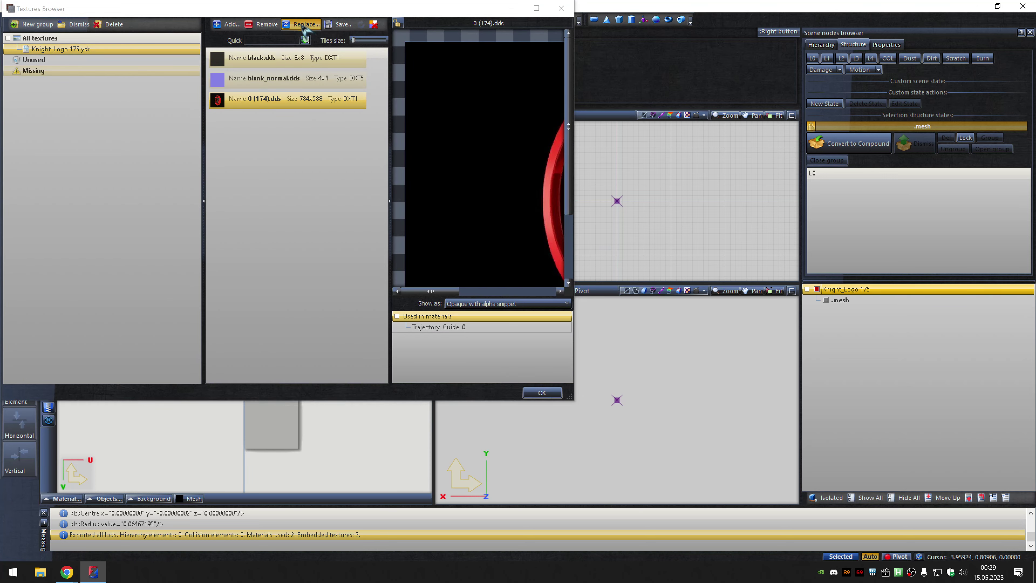
pyautogui.press('Escape')
pyautogui.press('Escape')
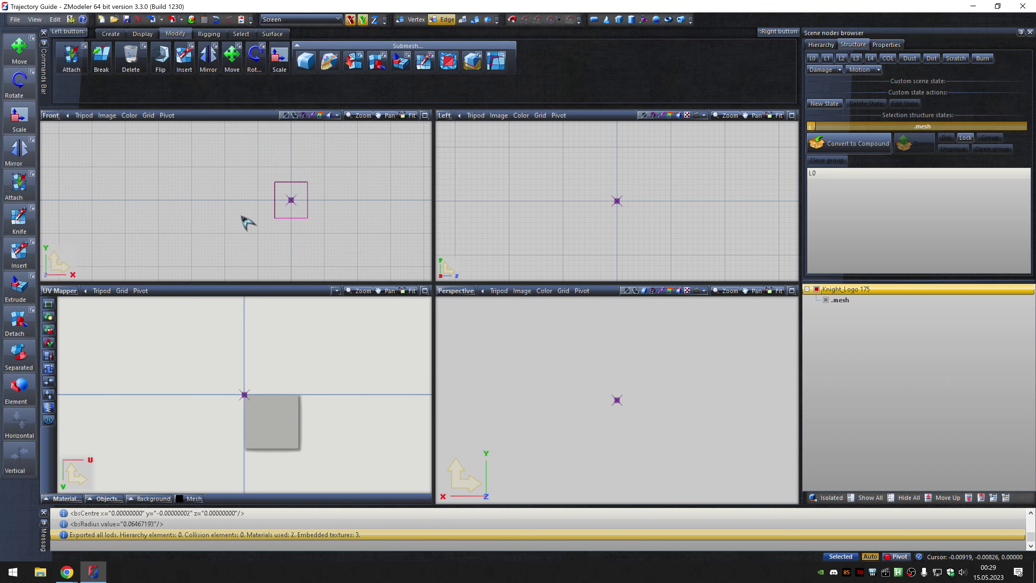
# Export the Knight_Logo 175 node with Multiple Export, using the ydr extension.
pyautogui.click(181, 21)
pyautogui.click(204, 39)
pyautogui.click(595, 193)
pyautogui.click(597, 202)
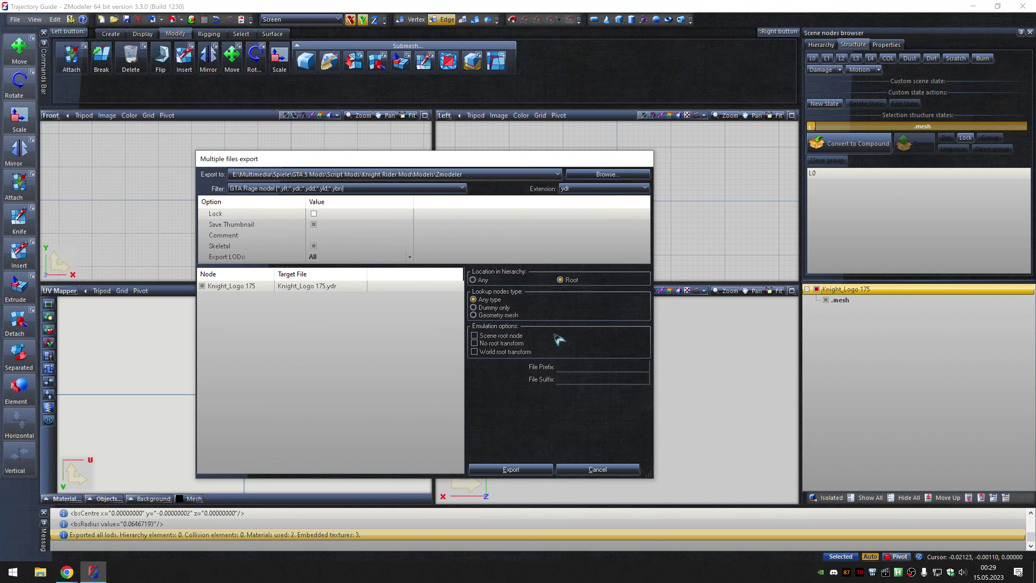
pyautogui.click(517, 464)
# Rename the root node and its texture group to Knight_Logo 176 and replace the logo texture with 0 (176).dds.
pyautogui.click(869, 289)
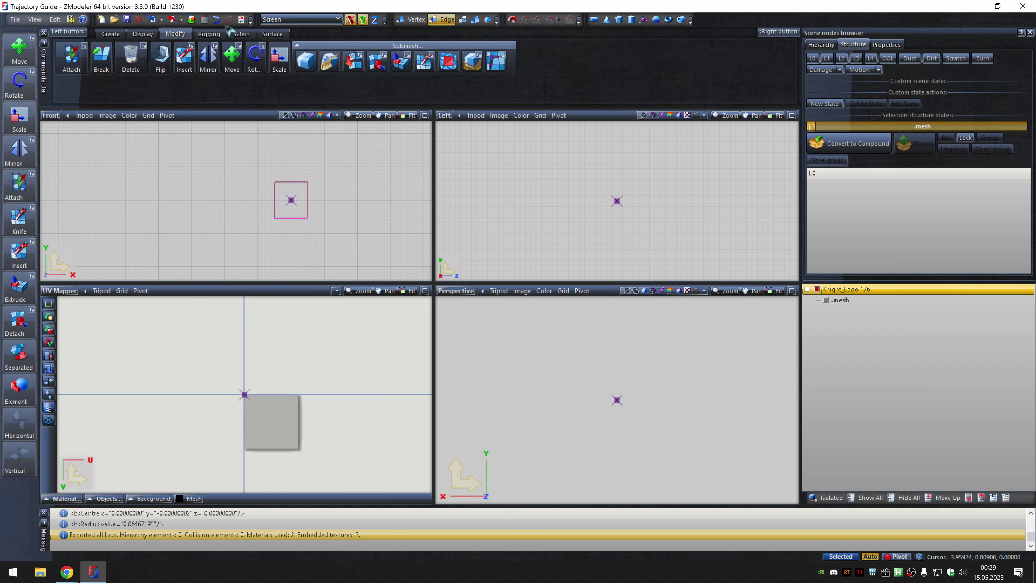
pyautogui.click(204, 19)
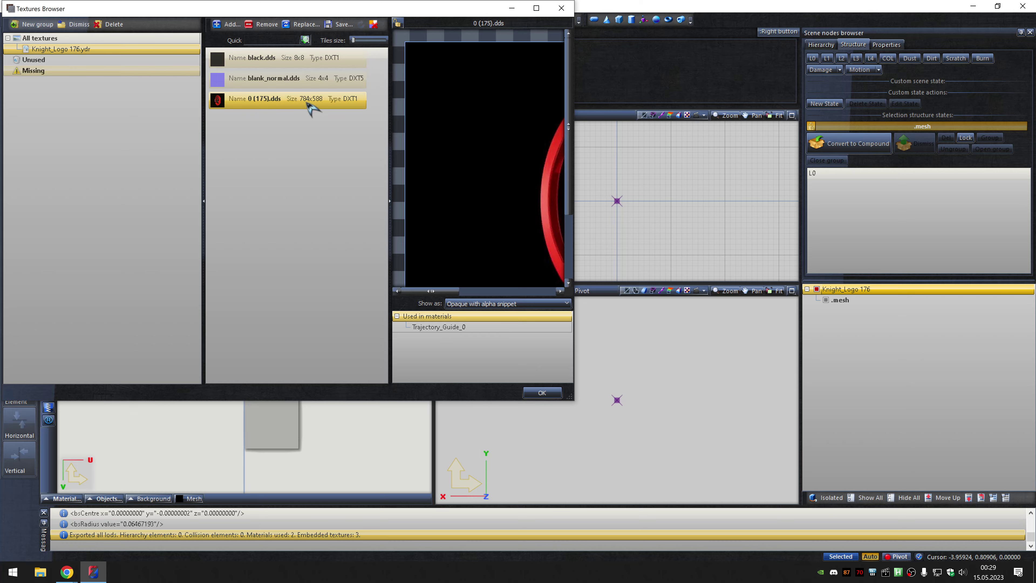
pyautogui.doubleClick(307, 104)
pyautogui.write('0 (176)')
pyautogui.press('Return')
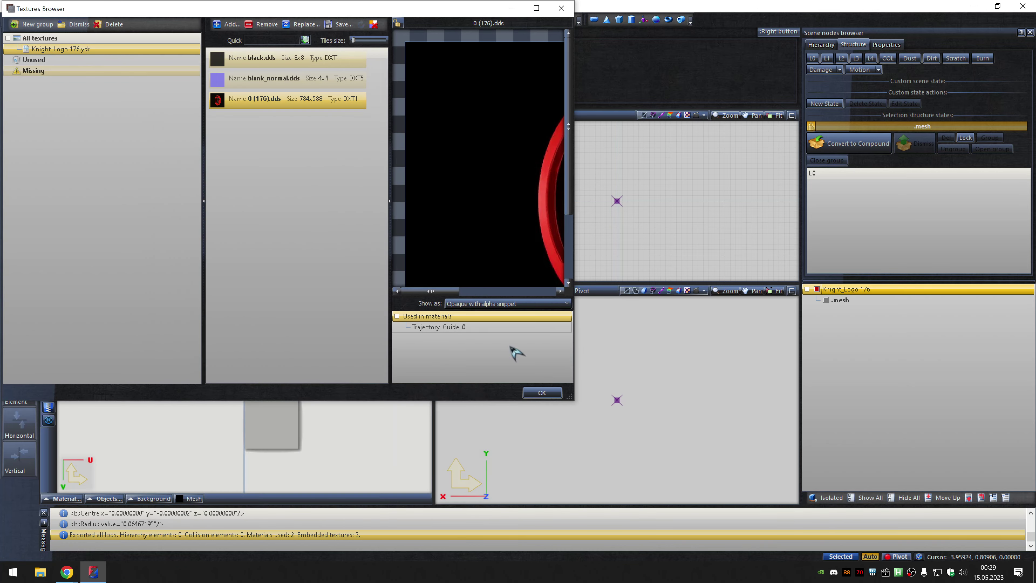
pyautogui.press('Return')
# Export the Knight_Logo 176 node with Multiple Export, using the ydr extension.
pyautogui.click(180, 19)
pyautogui.click(595, 194)
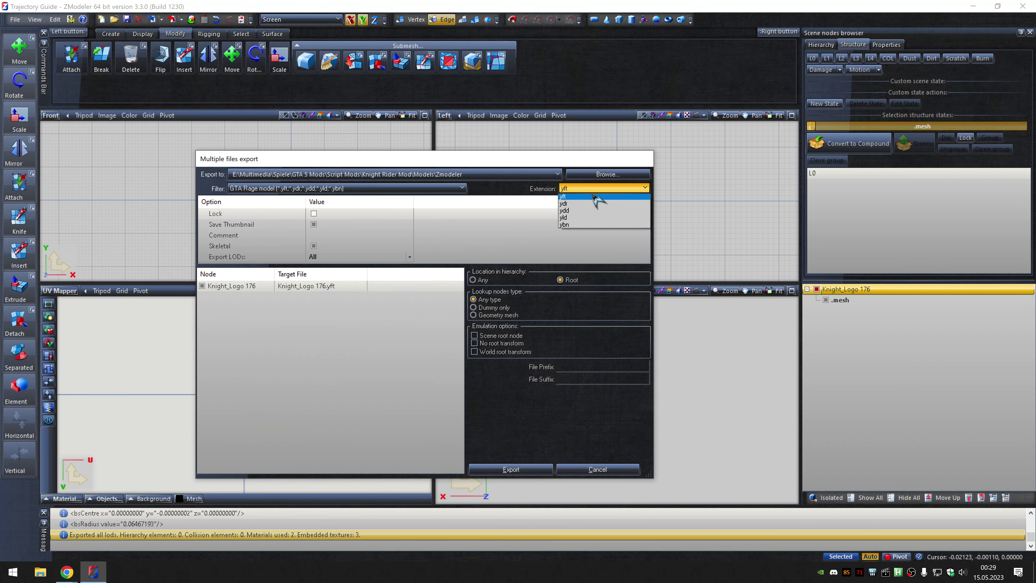
pyautogui.click(596, 204)
pyautogui.click(507, 462)
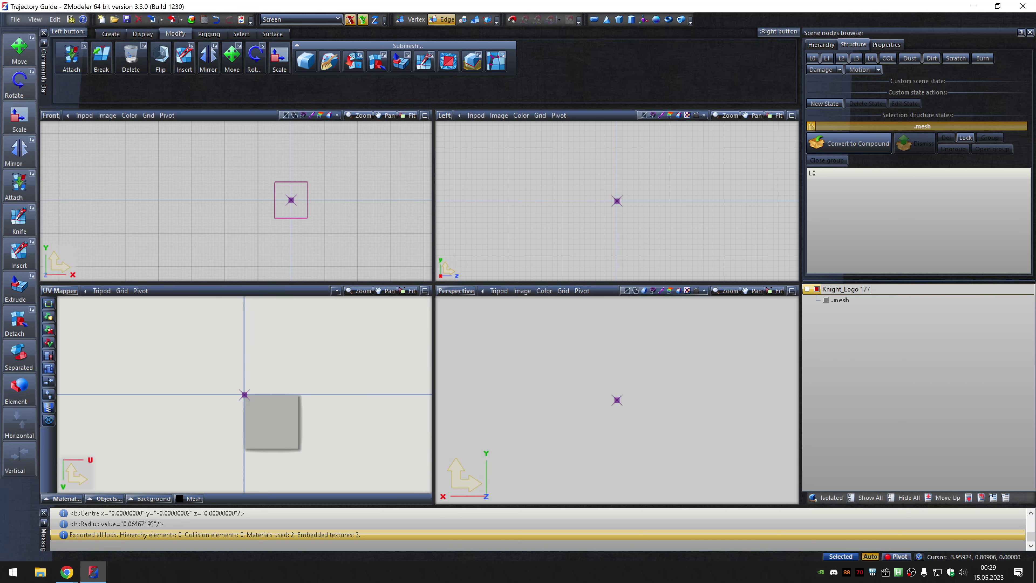
# Rename the root node and its texture group to Knight_Logo 177 and replace the logo texture with 0 (177).dds.
pyautogui.click(870, 288)
pyautogui.click(204, 19)
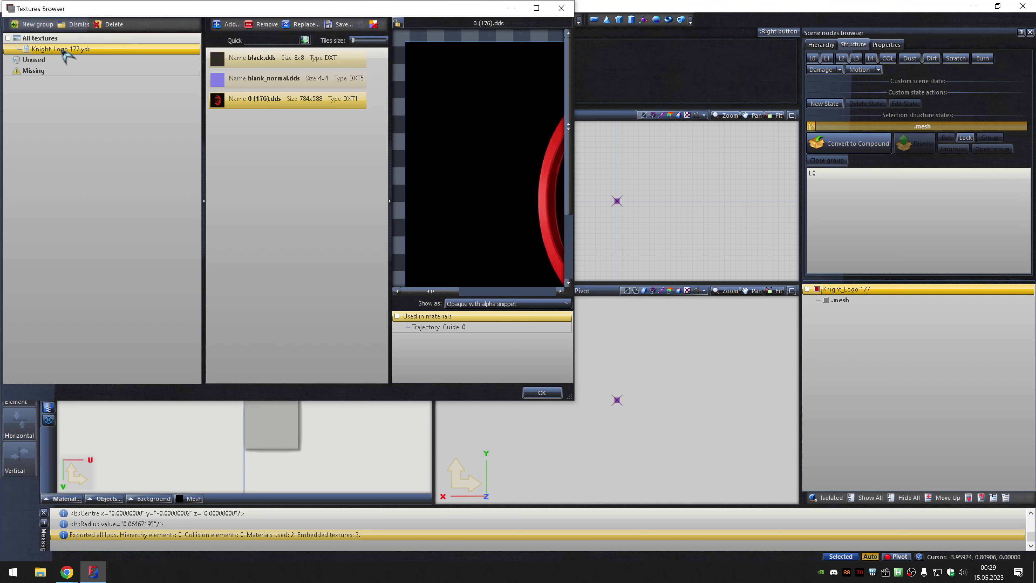
pyautogui.click(304, 24)
pyautogui.click(185, 196)
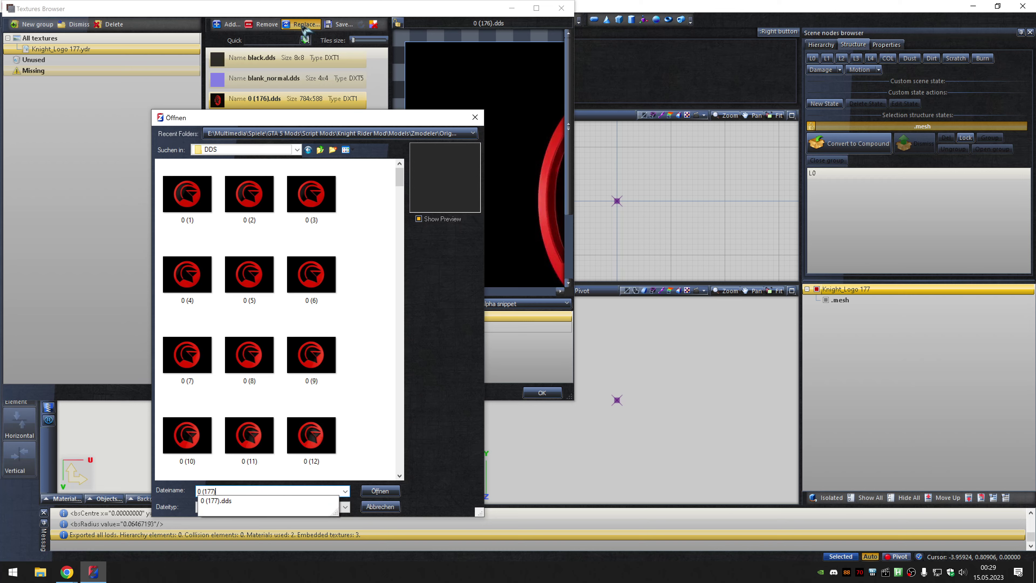
pyautogui.click(373, 492)
pyautogui.click(543, 393)
# Export the Knight_Logo 177 node with Multiple Export, using the ydr extension.
pyautogui.click(181, 21)
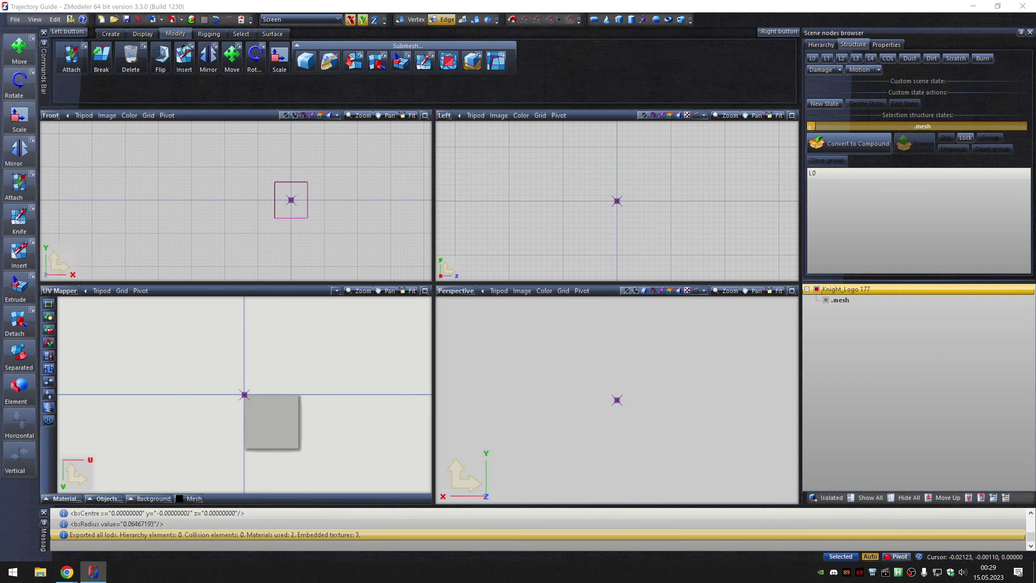
pyautogui.click(592, 186)
pyautogui.click(596, 204)
pyautogui.click(513, 465)
# Rename the root node and its texture group to Knight_Logo 178 and replace the logo texture with 0 (178).dds.
pyautogui.click(967, 288)
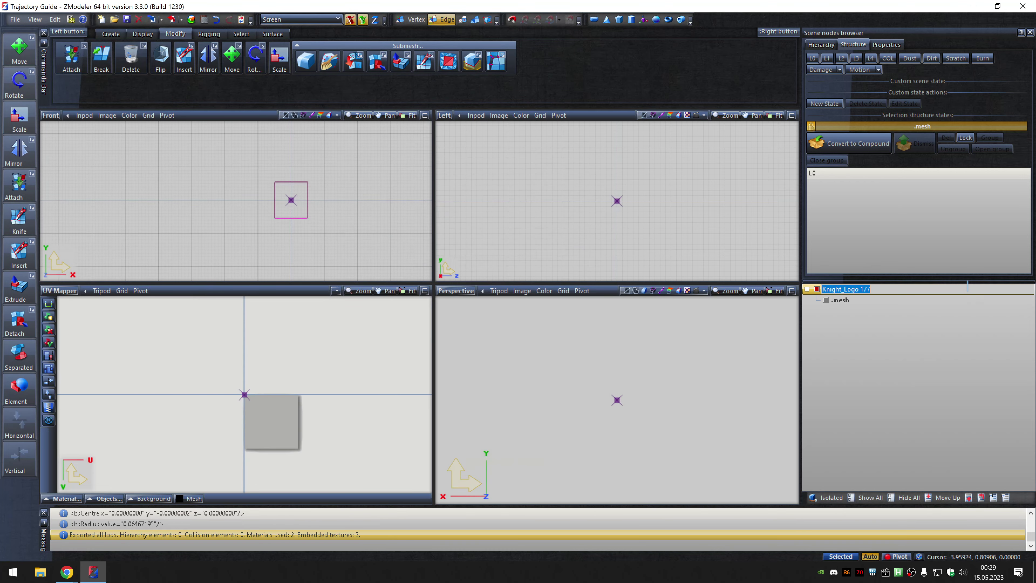
pyautogui.write('8')
pyautogui.press('Return')
pyautogui.click(204, 19)
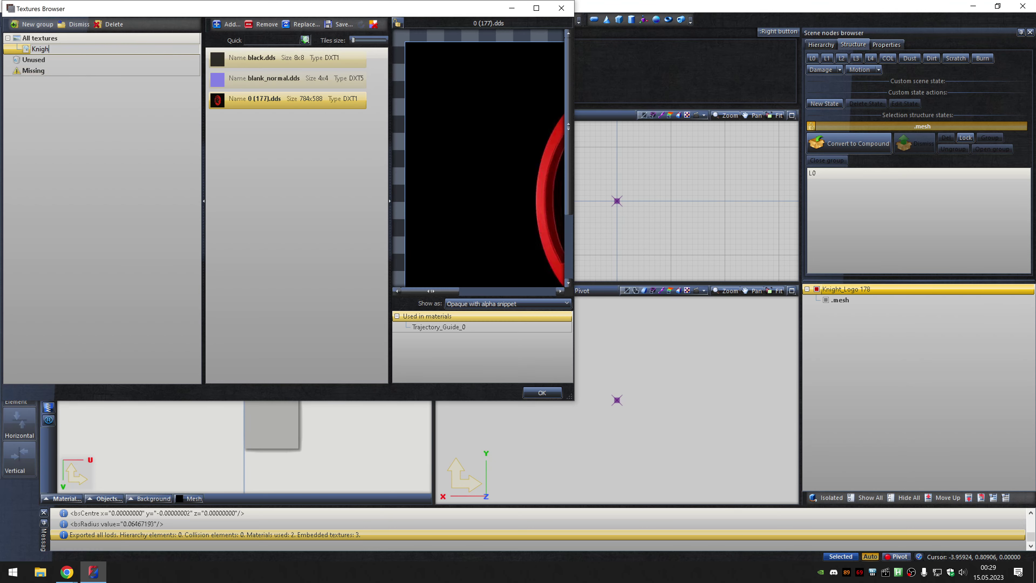
pyautogui.click(302, 24)
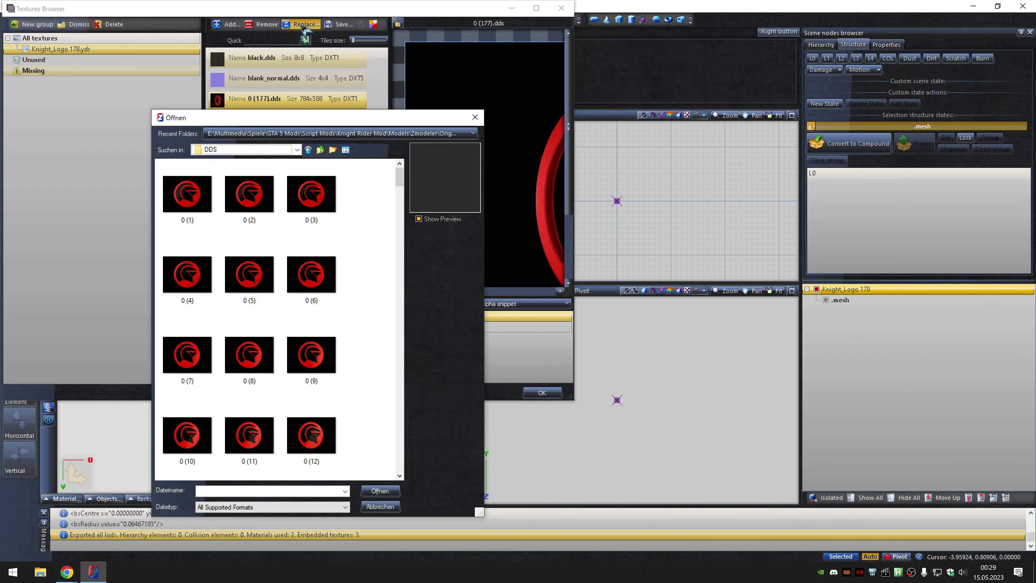
pyautogui.write('0 (178)')
pyautogui.press('Return')
pyautogui.click(541, 392)
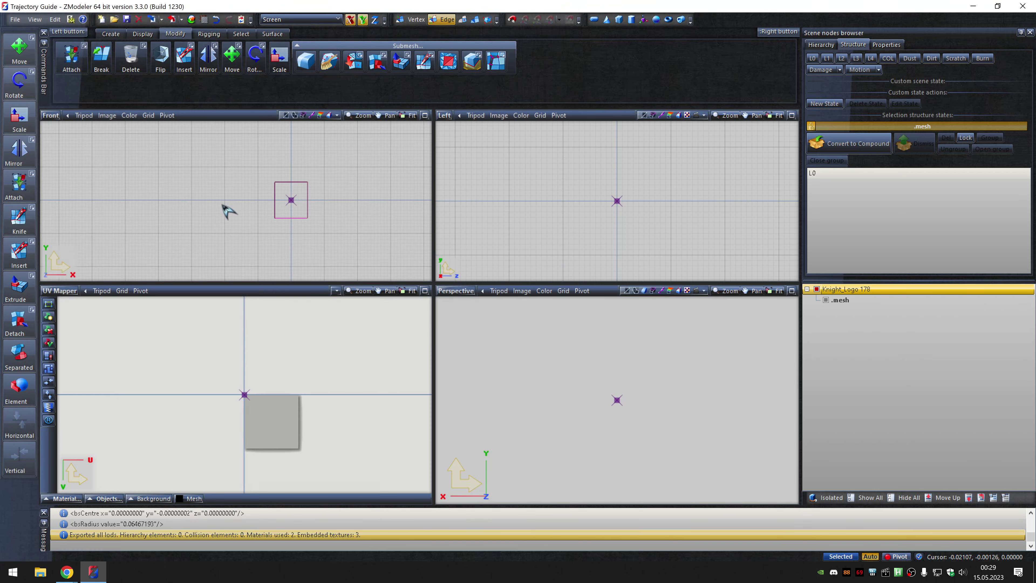
# Export the Knight_Logo 178 node with Multiple Export, using the ydr extension.
pyautogui.click(182, 20)
pyautogui.click(596, 181)
pyautogui.click(597, 202)
pyautogui.click(523, 467)
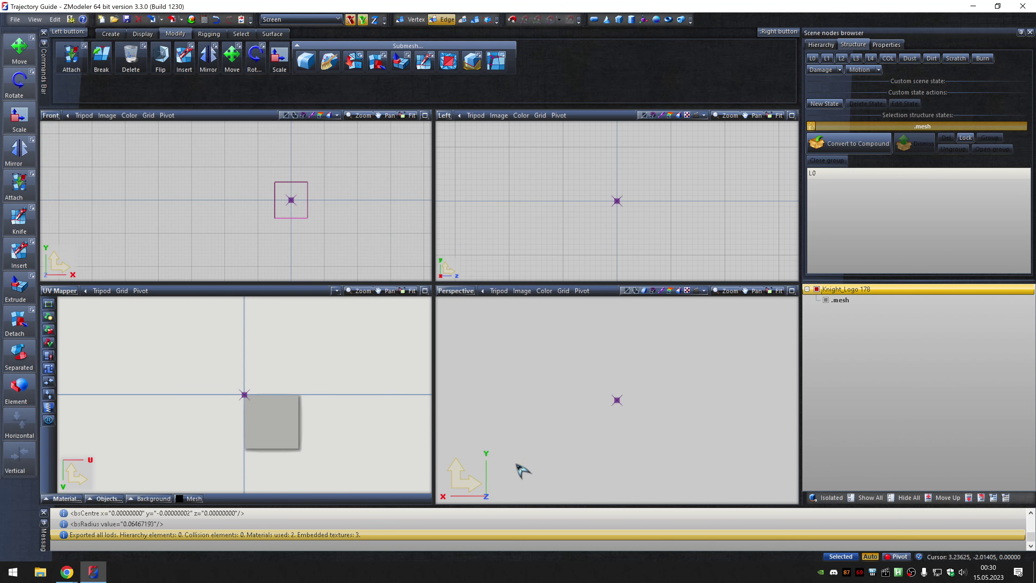
# Rename the root node and its texture group to Knight_Logo 179 and replace the logo texture with 0 (179).dds.
pyautogui.doubleClick(968, 288)
pyautogui.press('Return')
pyautogui.click(203, 19)
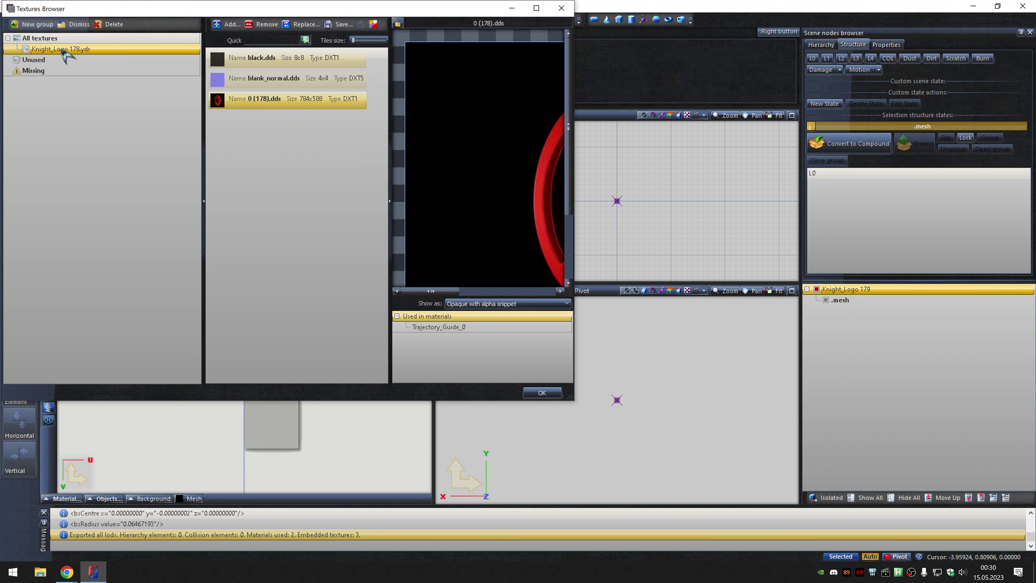
pyautogui.click(302, 24)
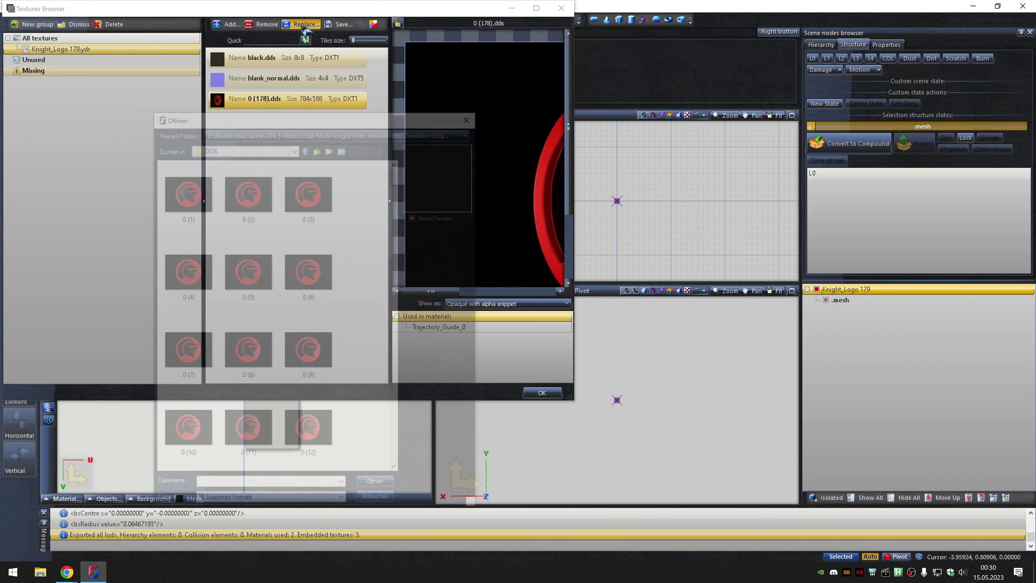
pyautogui.write('0 (179)')
pyautogui.press('Return')
pyautogui.click(539, 391)
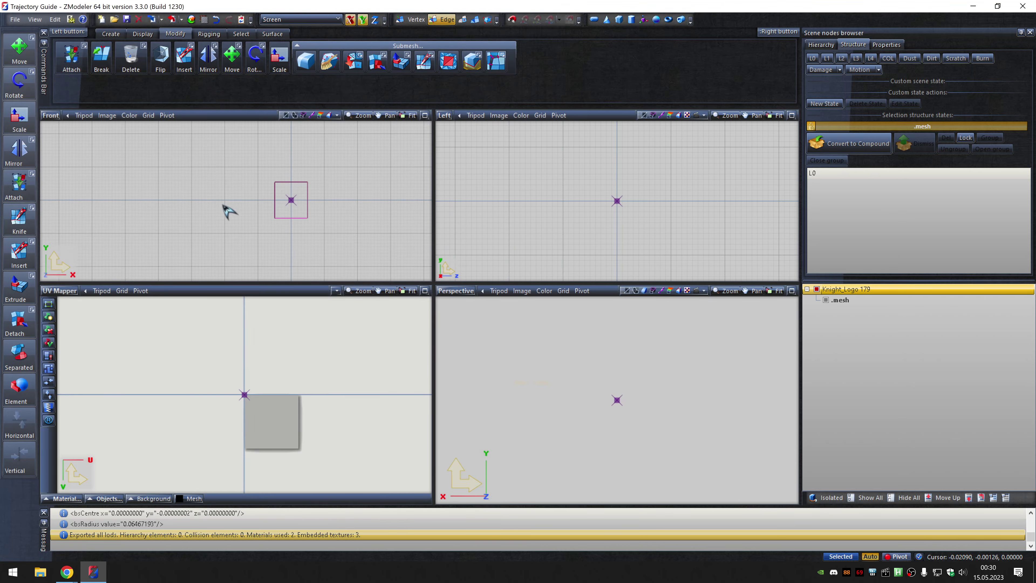
# Export the Knight_Logo 179 node with Multiple Export, using the ydr extension.
pyautogui.click(181, 21)
pyautogui.click(612, 182)
pyautogui.click(597, 204)
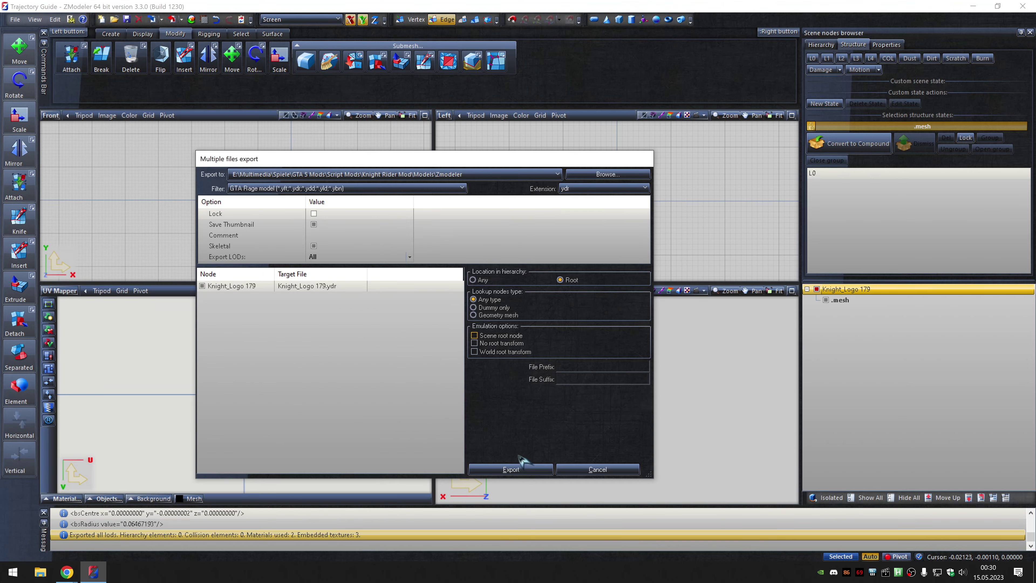
pyautogui.click(520, 464)
# Rename the root node and its texture group to Knight_Logo 180 and replace the logo texture with 0 (180).dds.
pyautogui.doubleClick(968, 287)
pyautogui.press('Return')
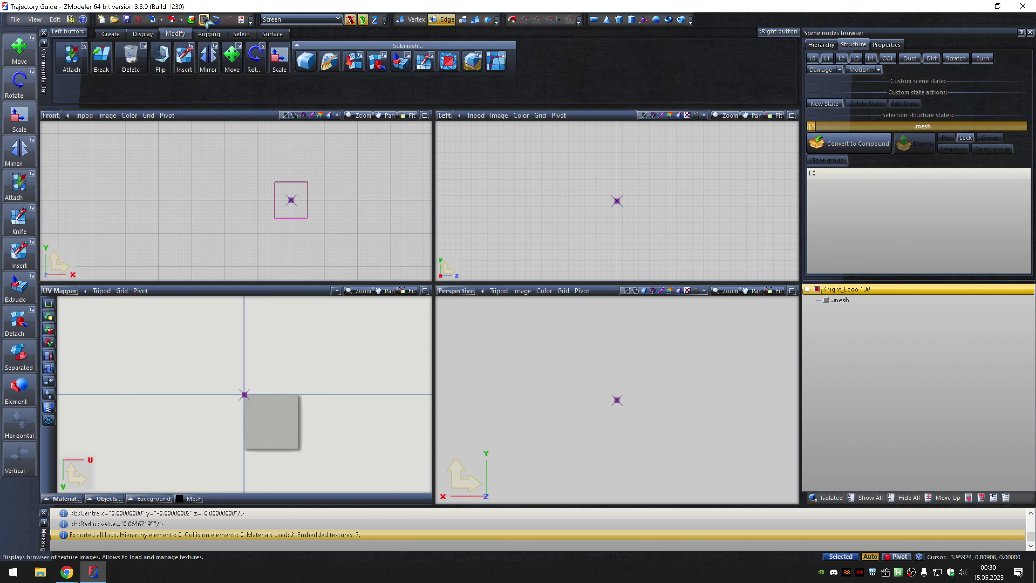
pyautogui.click(204, 20)
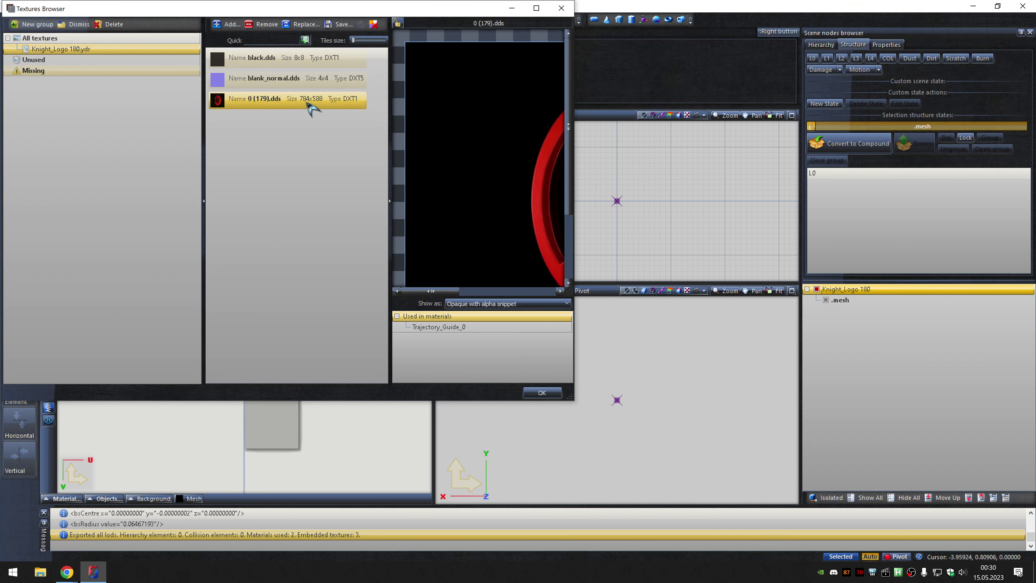
pyautogui.click(302, 24)
pyautogui.write('0 (180)')
pyautogui.press('Return')
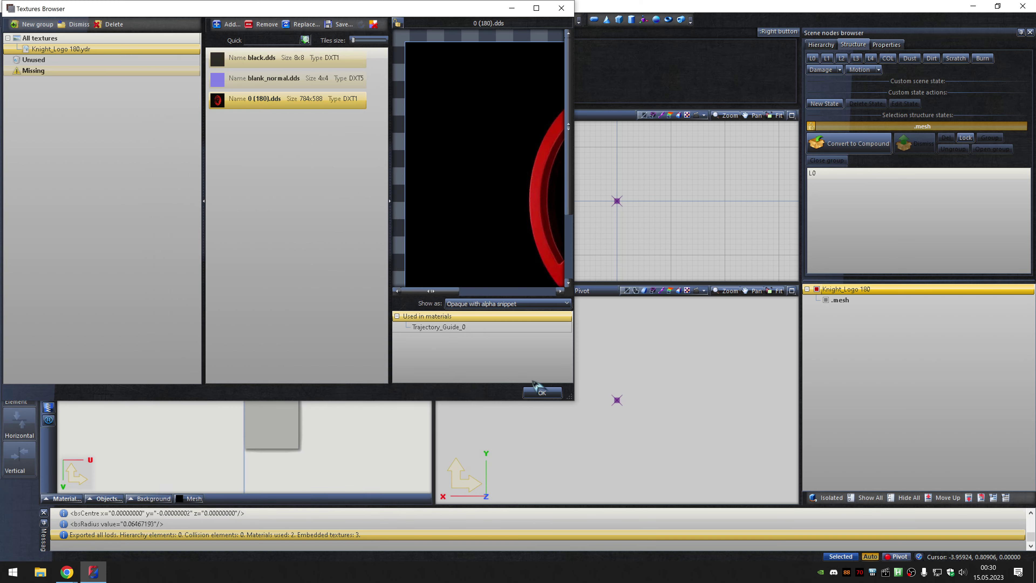
pyautogui.click(542, 392)
# Export the Knight_Logo 180 node with Multiple Export, using the ydr extension.
pyautogui.click(182, 19)
pyautogui.click(587, 186)
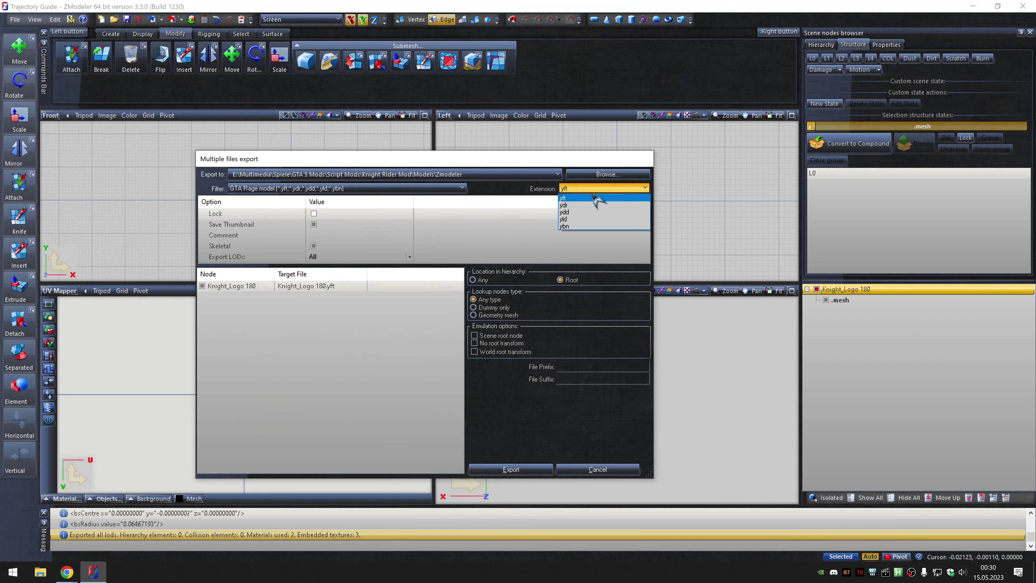
pyautogui.click(597, 204)
pyautogui.click(513, 464)
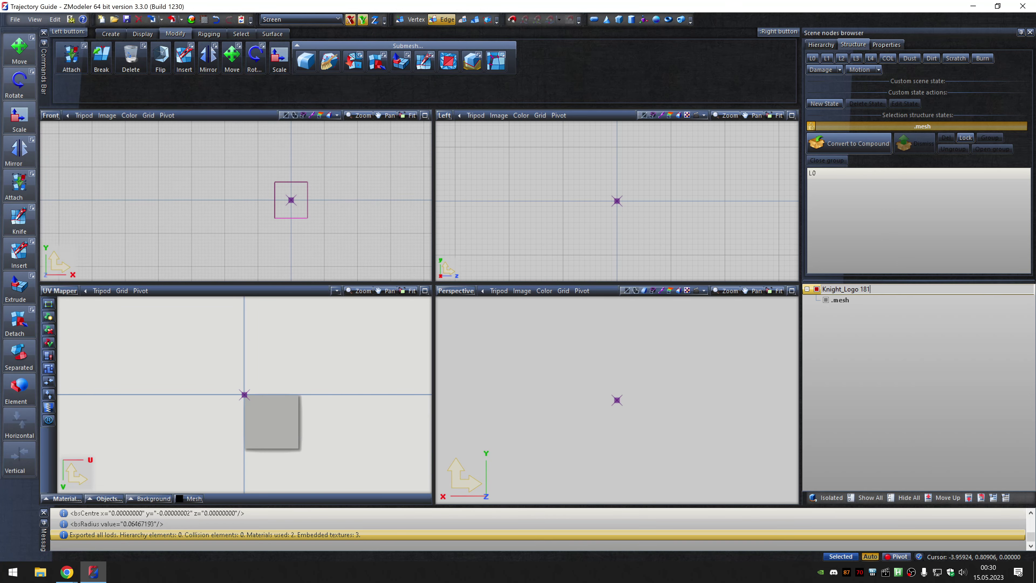
# Rename the root node and its texture group to Knight_Logo 181 and replace the logo texture with 0 (181).dds.
pyautogui.press('Return')
pyautogui.click(204, 19)
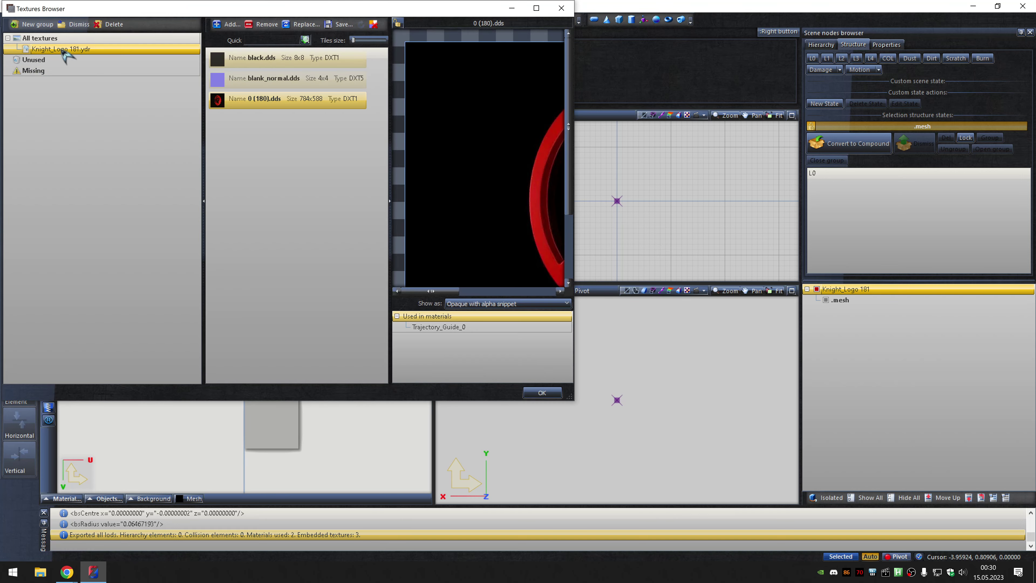
pyautogui.doubleClick(310, 101)
pyautogui.click(246, 196)
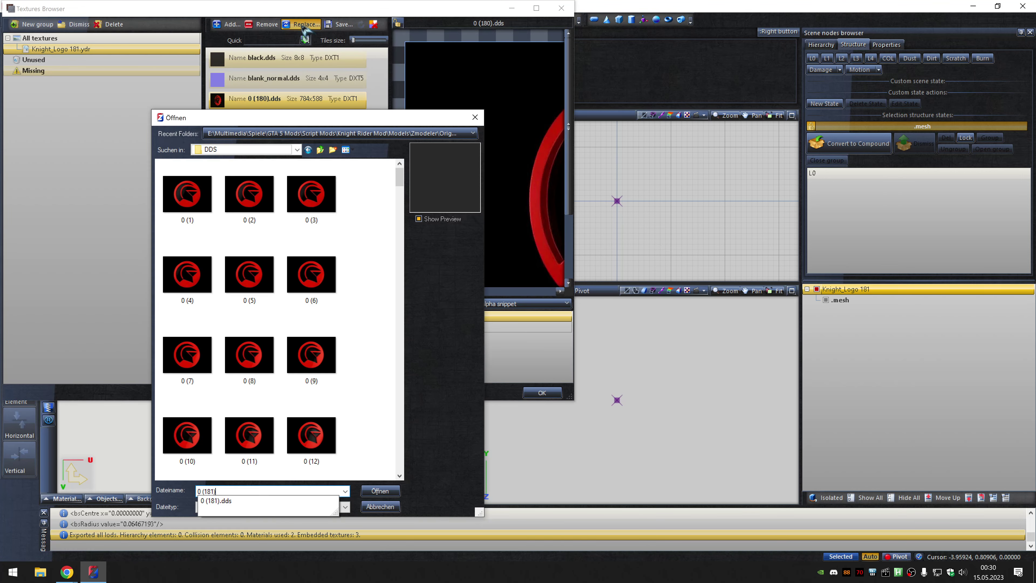
pyautogui.click(377, 488)
pyautogui.click(542, 392)
# Export the Knight_Logo 181 node with Multiple Export, using the ydr extension.
pyautogui.click(181, 20)
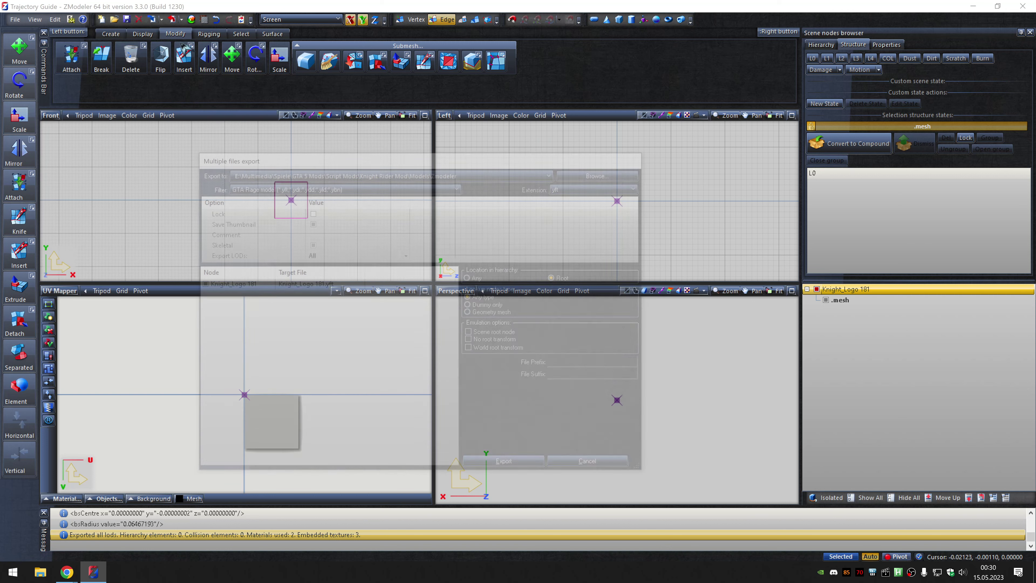
pyautogui.click(599, 188)
pyautogui.click(597, 198)
pyautogui.click(511, 469)
# Rename the root node and its texture group to Knight_Logo 182 and replace the logo texture with 0 (182).dds.
pyautogui.click(967, 288)
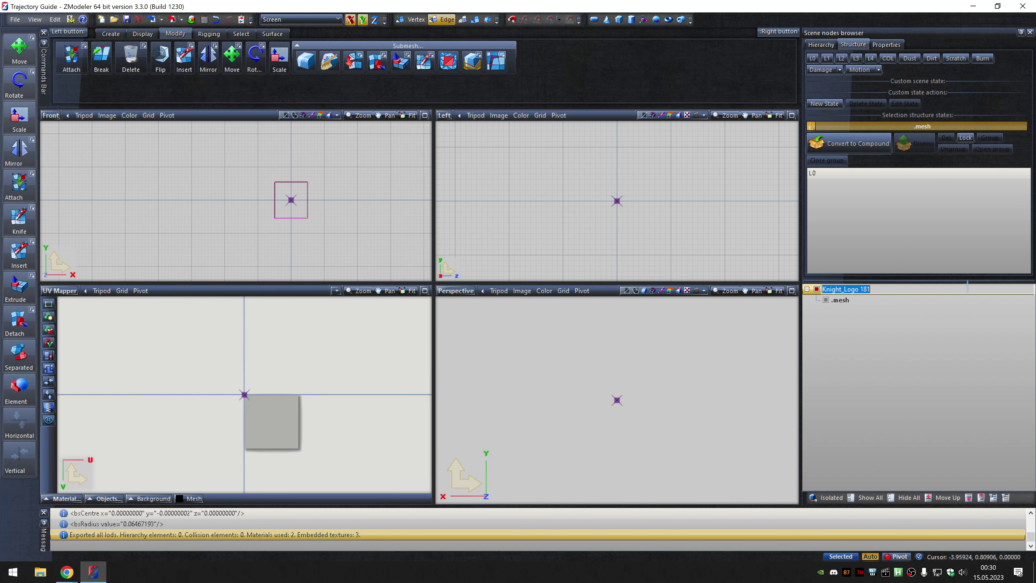
pyautogui.press('Return')
pyautogui.click(204, 19)
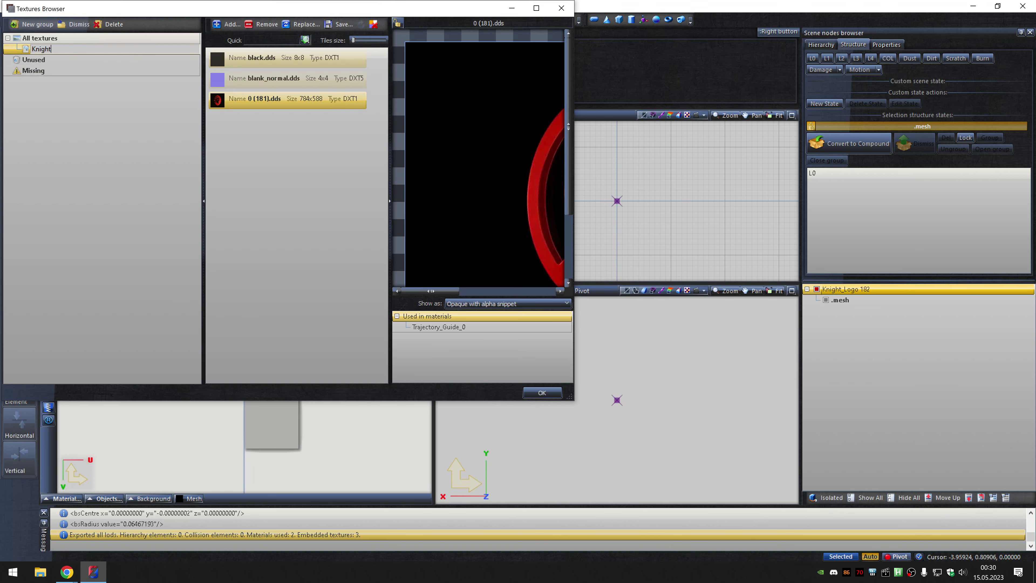
pyautogui.click(303, 24)
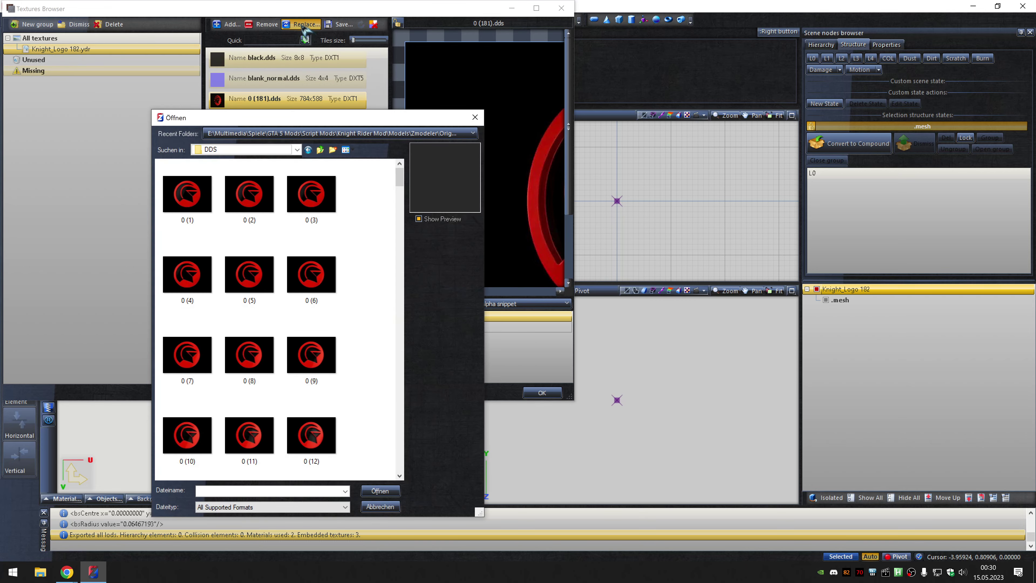
pyautogui.write('0 (182)')
pyautogui.press('Return')
pyautogui.click(543, 393)
# Export the Knight_Logo 182 node with Multiple Export, using the ydr extension.
pyautogui.click(161, 19)
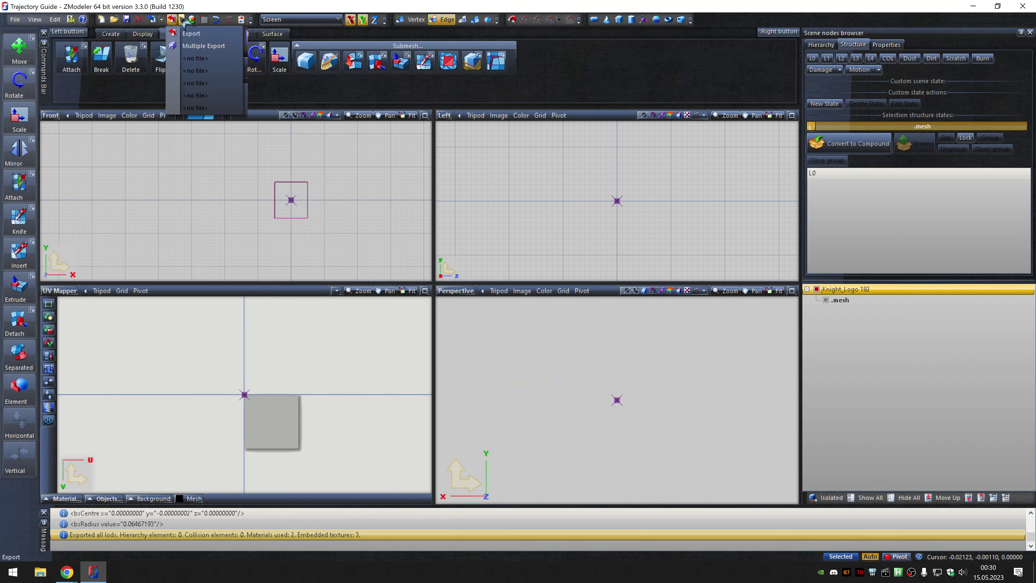
pyautogui.click(195, 45)
pyautogui.click(599, 188)
pyautogui.click(598, 199)
pyautogui.click(514, 469)
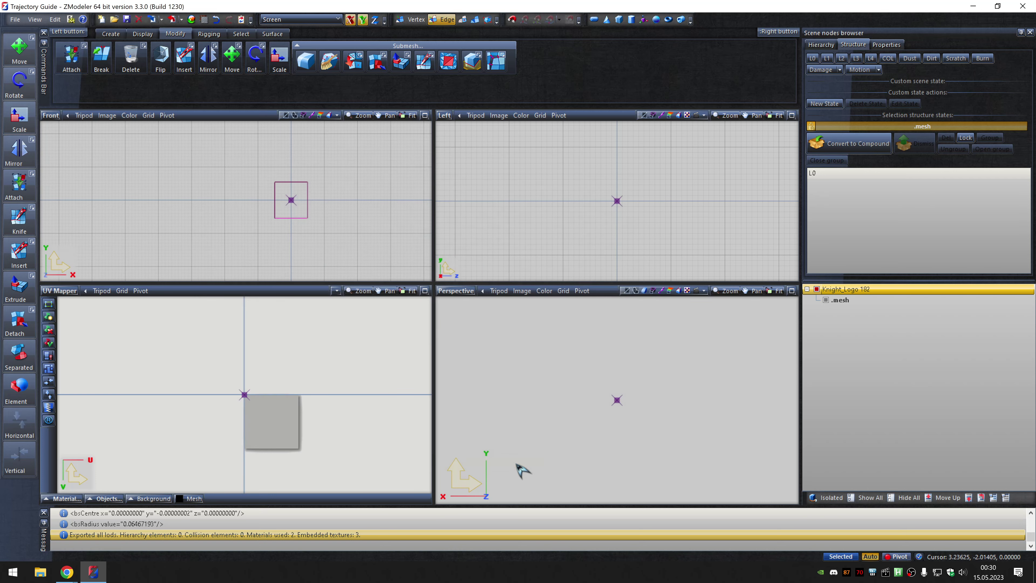
# Rename the root node and its texture group to Knight_Logo 183 and replace the logo texture with 0 (183).dds.
pyautogui.press('Return')
pyautogui.click(204, 19)
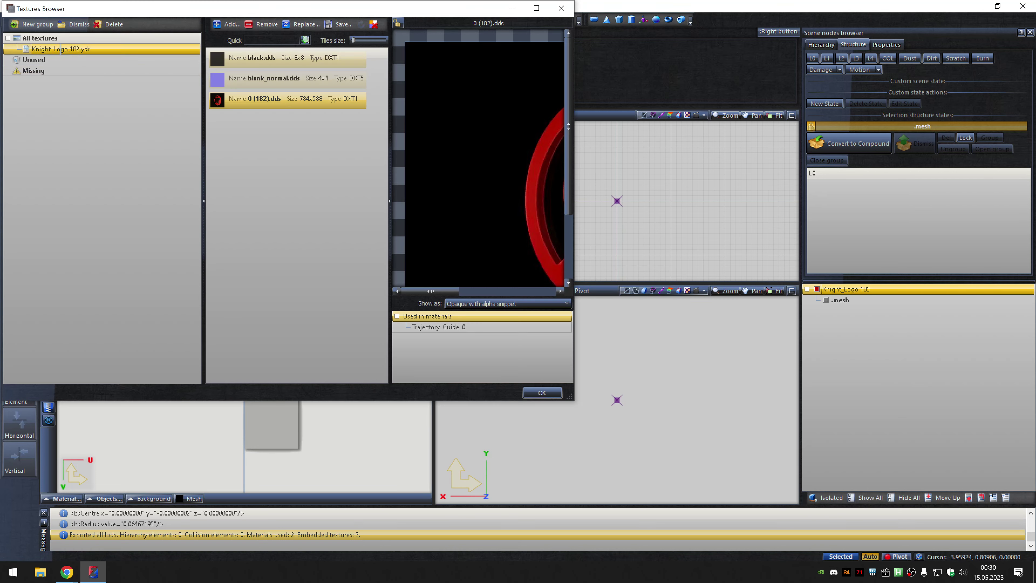
pyautogui.click(306, 24)
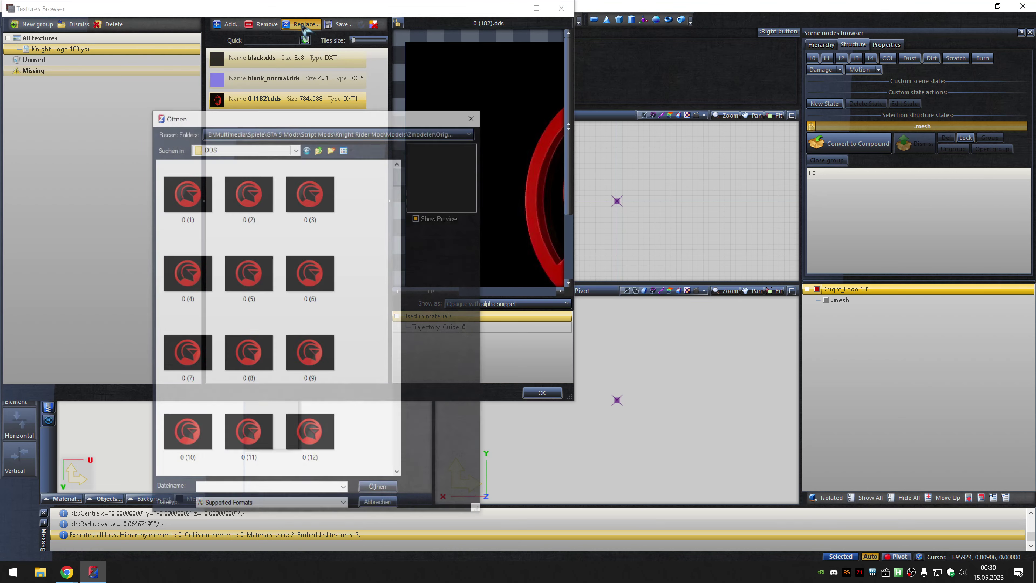
pyautogui.click(184, 197)
pyautogui.click(369, 494)
pyautogui.click(541, 393)
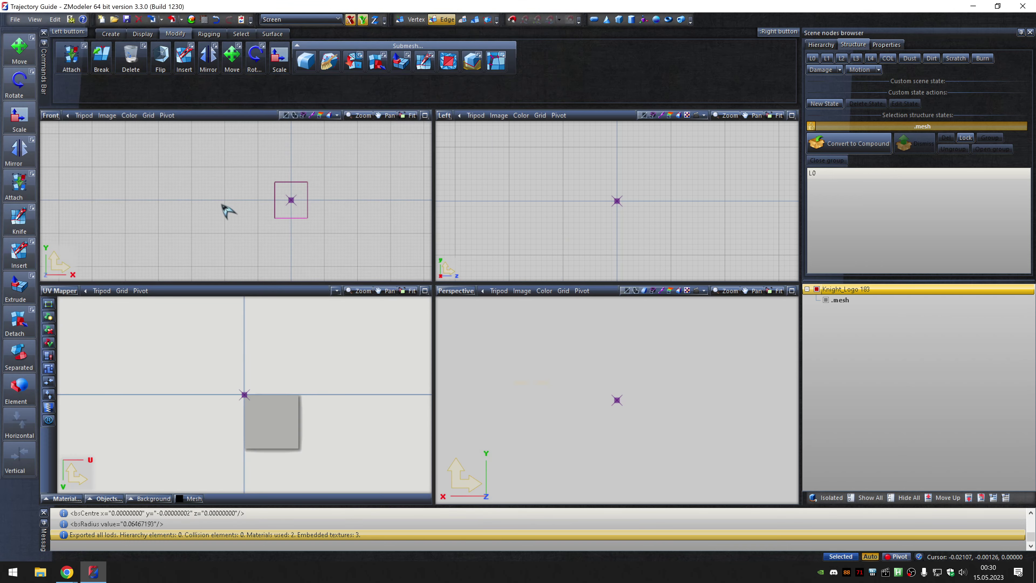
# Export the Knight_Logo 183 node with Multiple Export, using the ydr extension.
pyautogui.click(181, 19)
pyautogui.click(203, 45)
pyautogui.click(604, 187)
pyautogui.click(598, 199)
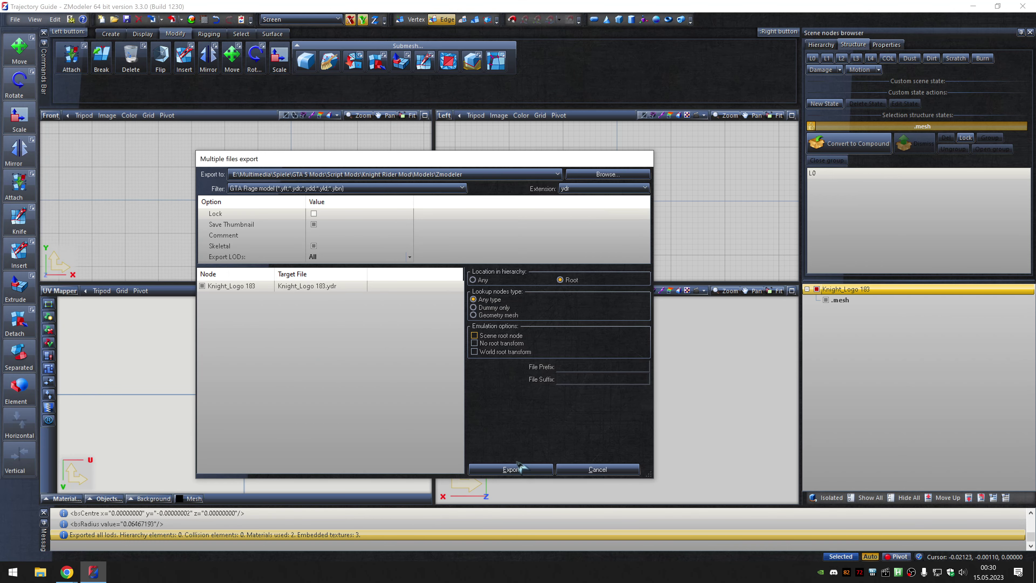
pyautogui.click(511, 469)
# Rename the root node and its texture group to Knight_Logo 184 and replace the logo texture with 0 (184).dds.
pyautogui.press('Return')
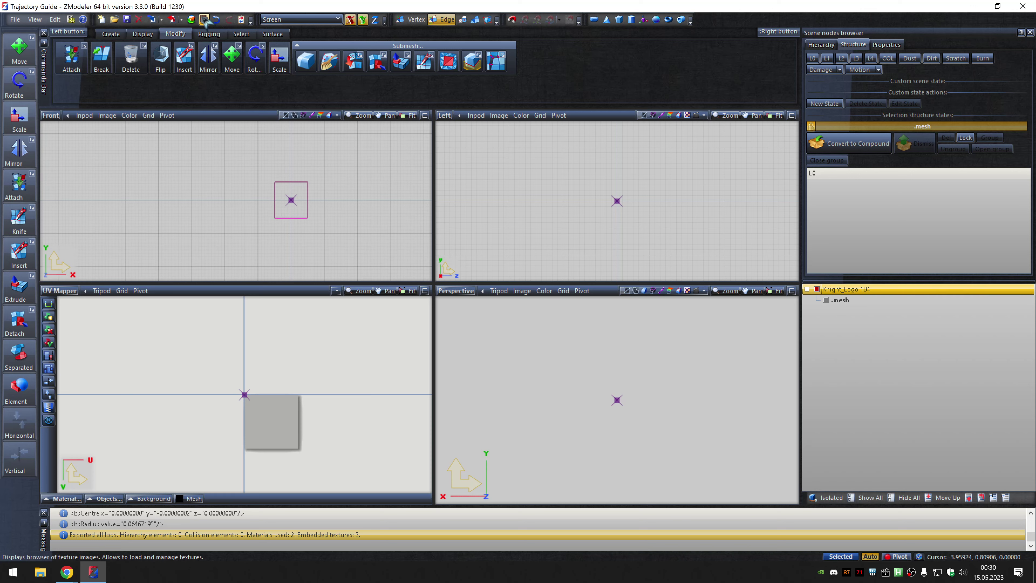
pyautogui.click(204, 19)
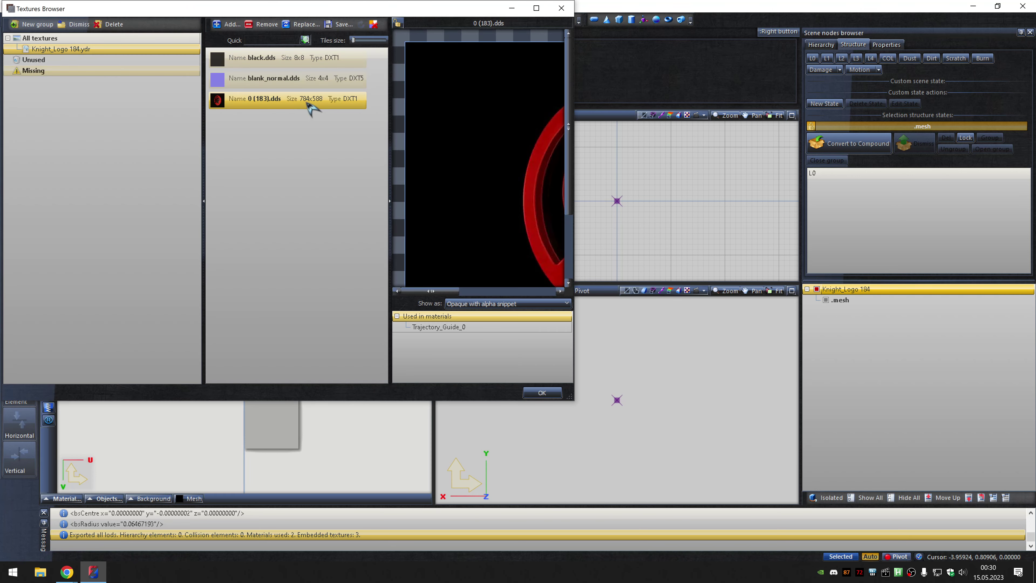
pyautogui.click(306, 24)
pyautogui.click(248, 198)
pyautogui.click(376, 491)
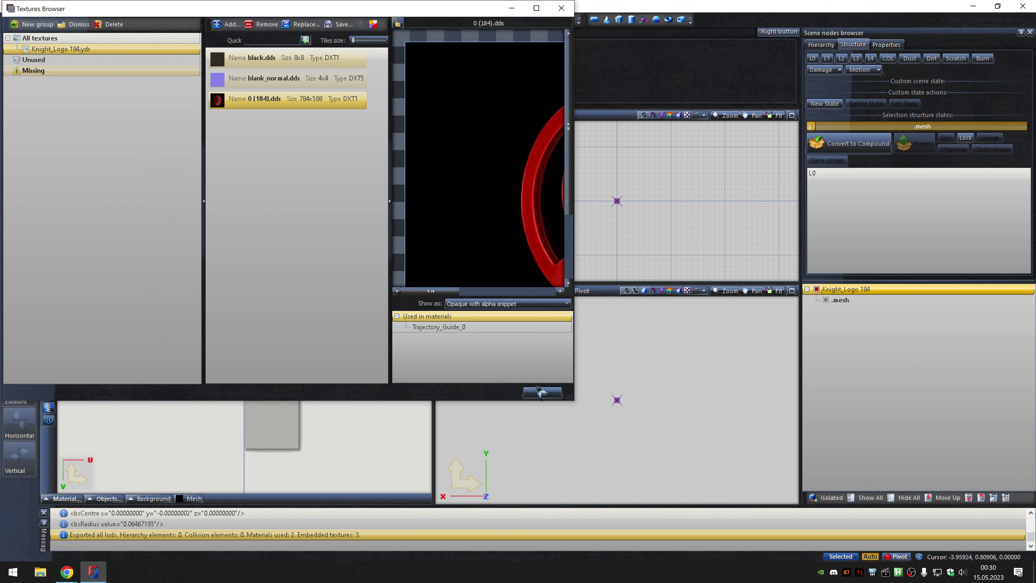
pyautogui.click(542, 393)
# Export the Knight_Logo 184 node with Multiple Export, using the ydr extension.
pyautogui.click(181, 19)
pyautogui.click(200, 33)
pyautogui.click(588, 185)
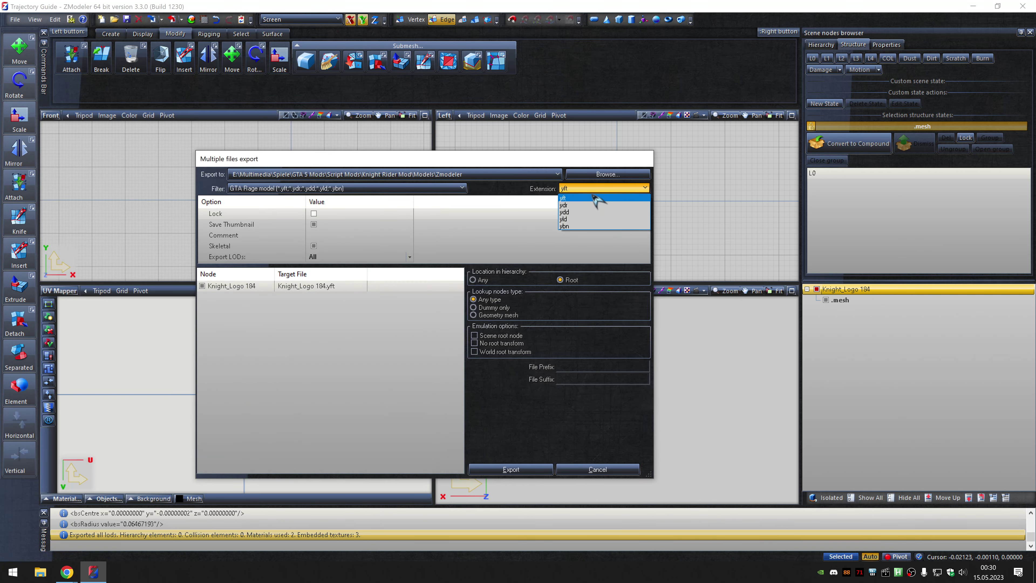
pyautogui.click(596, 204)
pyautogui.click(521, 463)
# Rename the root node and its texture group to Knight_Logo 185 and replace the logo texture with 0 (185).dds.
pyautogui.doubleClick(968, 288)
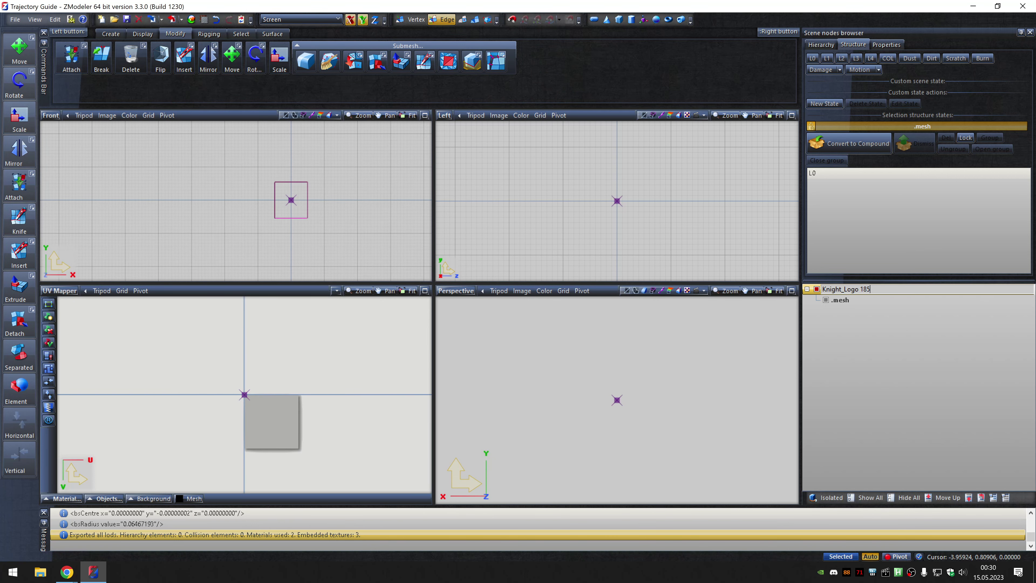
pyautogui.write('5')
pyautogui.press('Return')
pyautogui.click(204, 19)
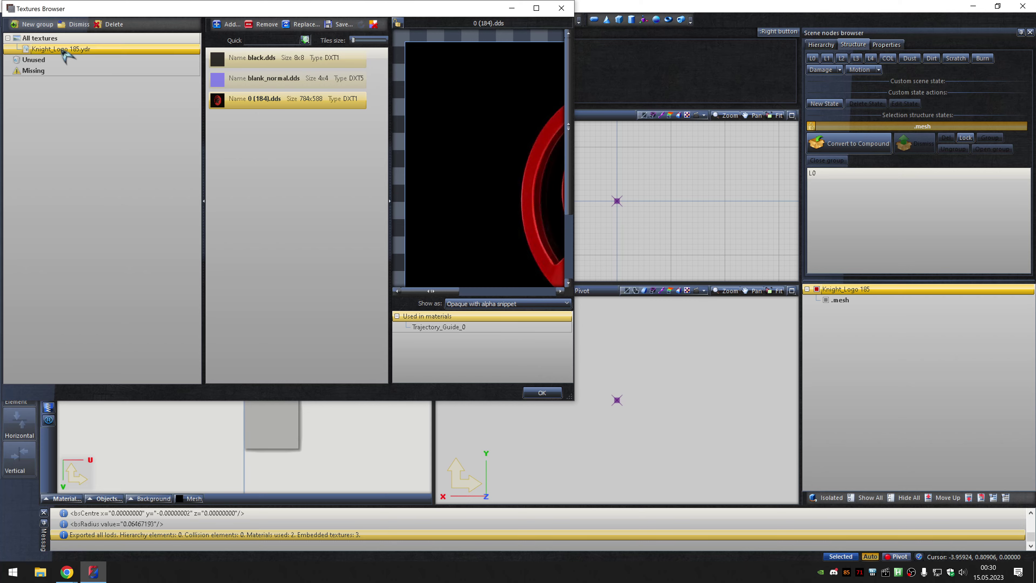
pyautogui.click(303, 24)
pyautogui.write('0 (185)')
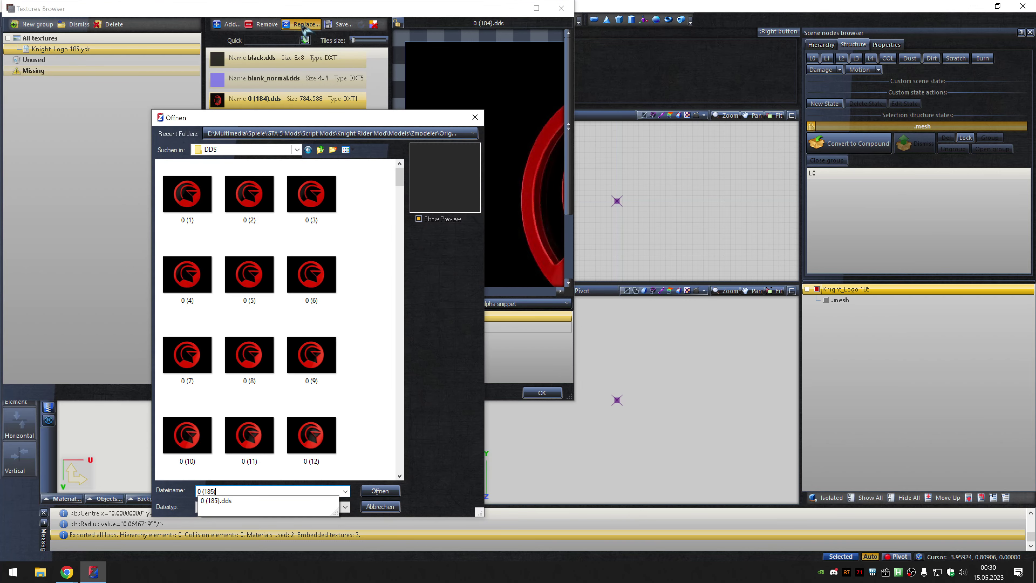
pyautogui.press('Return')
pyautogui.click(538, 391)
# Export the Knight_Logo 185 node with Multiple Export, using the ydr extension.
pyautogui.click(182, 19)
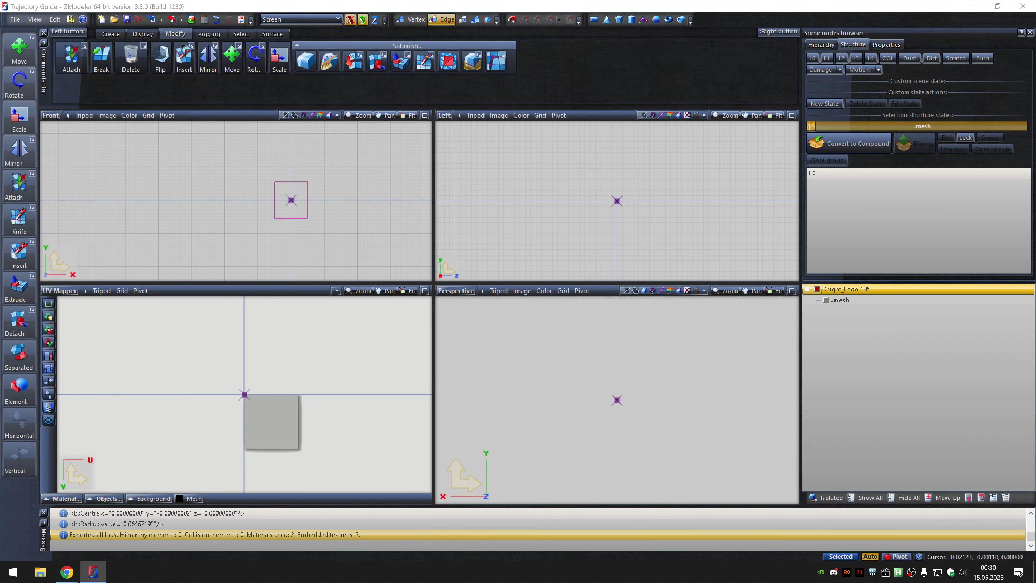
pyautogui.click(603, 181)
pyautogui.click(597, 204)
pyautogui.click(515, 467)
# Rename the root node and its texture group to Knight_Logo 186 and replace the logo texture with 0 (186).dds.
pyautogui.doubleClick(968, 289)
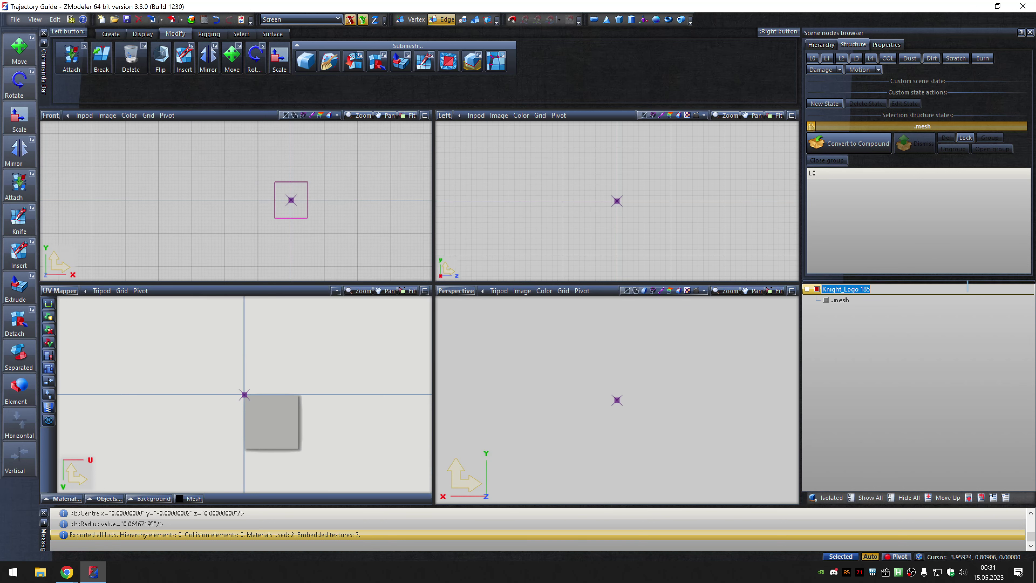
pyautogui.press('Return')
pyautogui.click(203, 19)
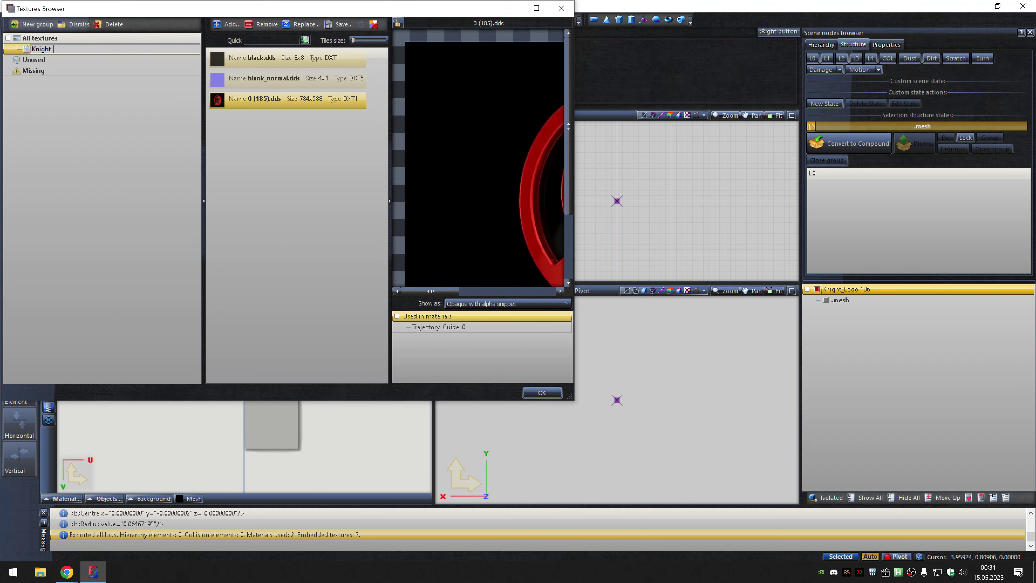
pyautogui.doubleClick(310, 107)
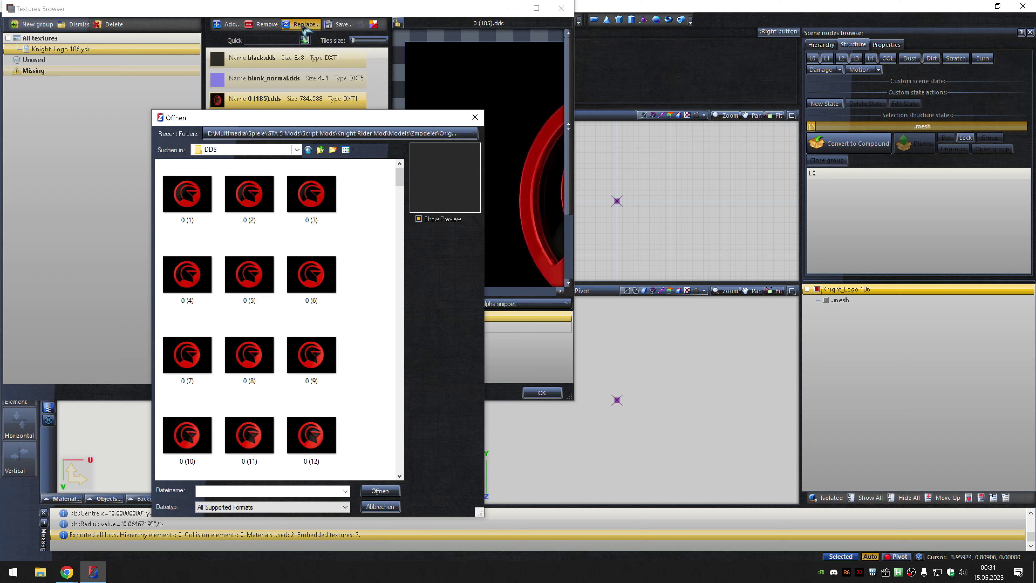
pyautogui.click(245, 196)
pyautogui.click(382, 492)
pyautogui.click(542, 392)
# Export the Knight_Logo 186 node with Multiple Export, using the ydr extension.
pyautogui.click(181, 19)
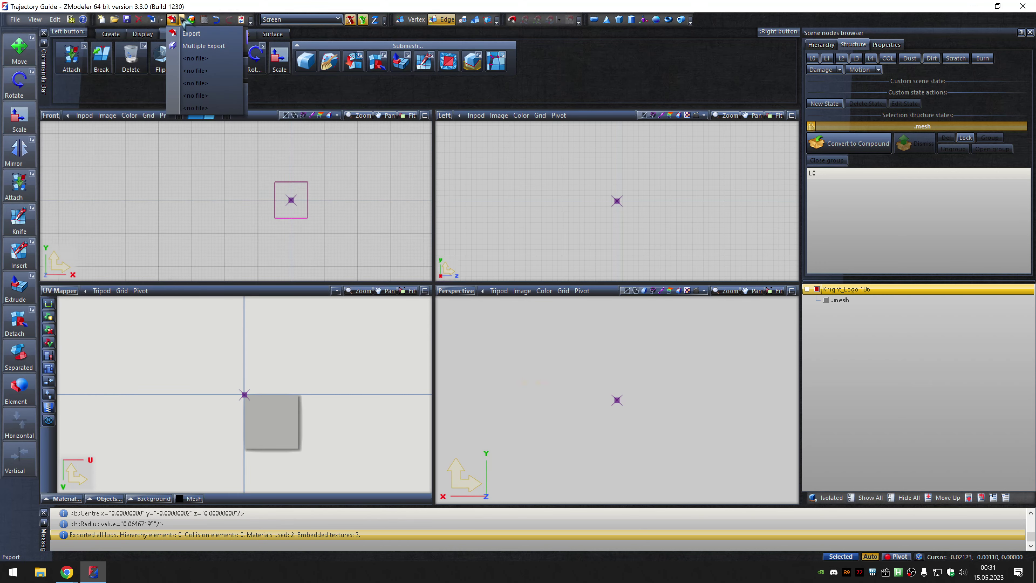
pyautogui.click(204, 48)
pyautogui.click(604, 188)
pyautogui.click(592, 199)
pyautogui.click(510, 469)
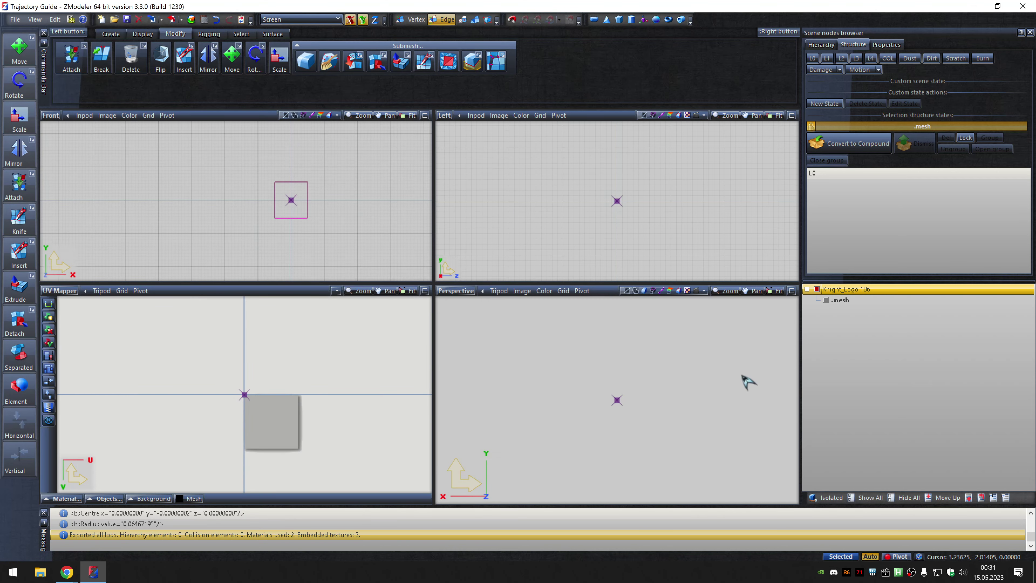
# Rename the root node and its texture group to Knight_Logo 187 and replace the logo texture with 0 (187).dds.
pyautogui.click(204, 19)
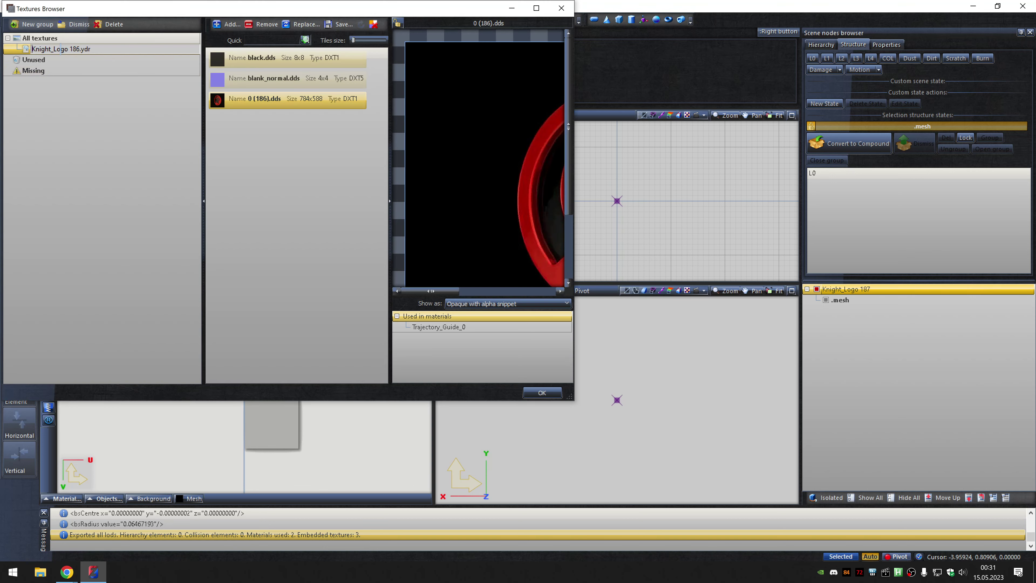
pyautogui.doubleClick(312, 108)
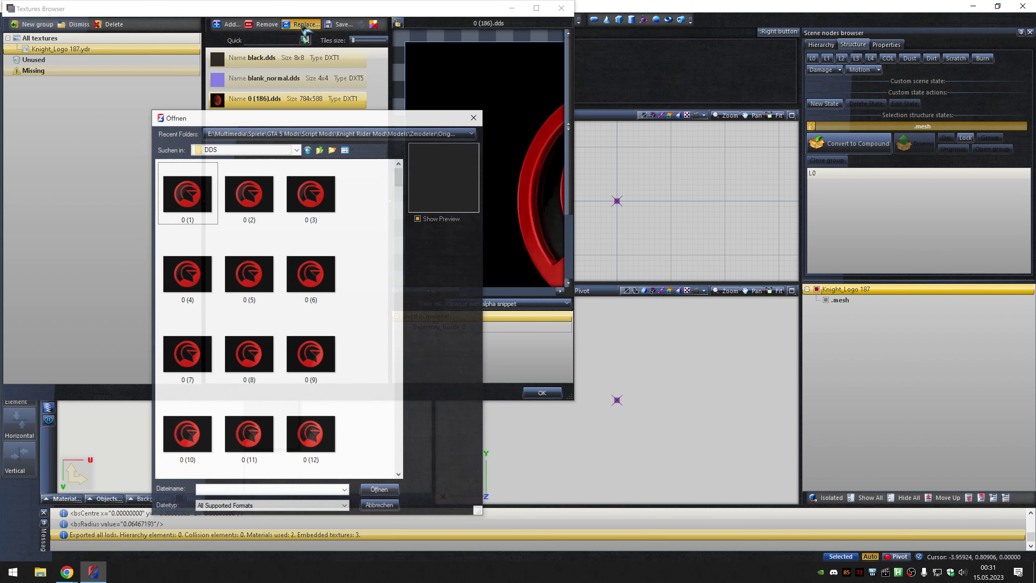
pyautogui.click(247, 195)
pyautogui.doubleClick(247, 196)
pyautogui.click(542, 393)
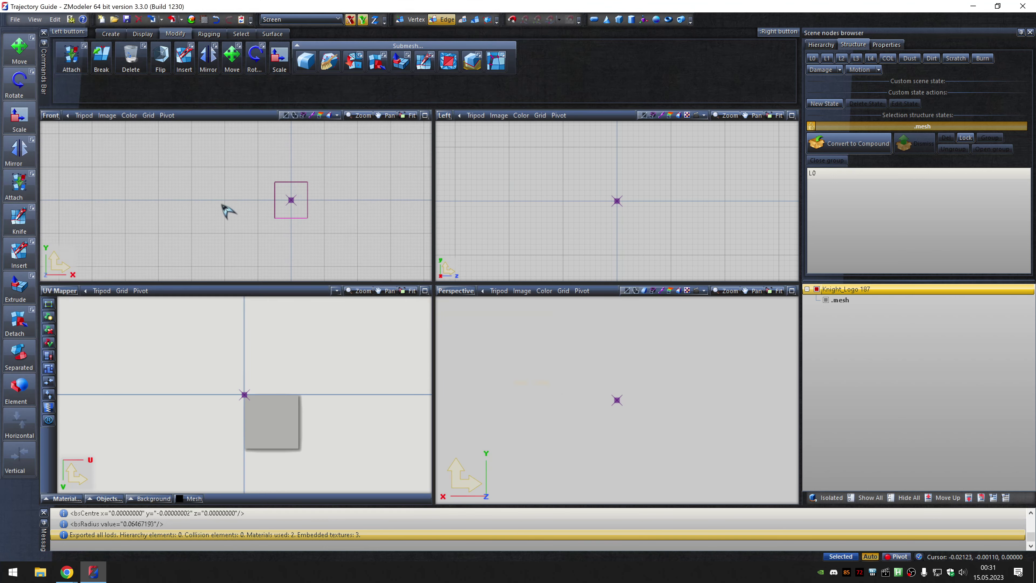
# Export the Knight_Logo 187 node with Multiple Export, using the ydr extension.
pyautogui.click(171, 19)
pyautogui.click(204, 47)
pyautogui.click(604, 187)
pyautogui.click(593, 199)
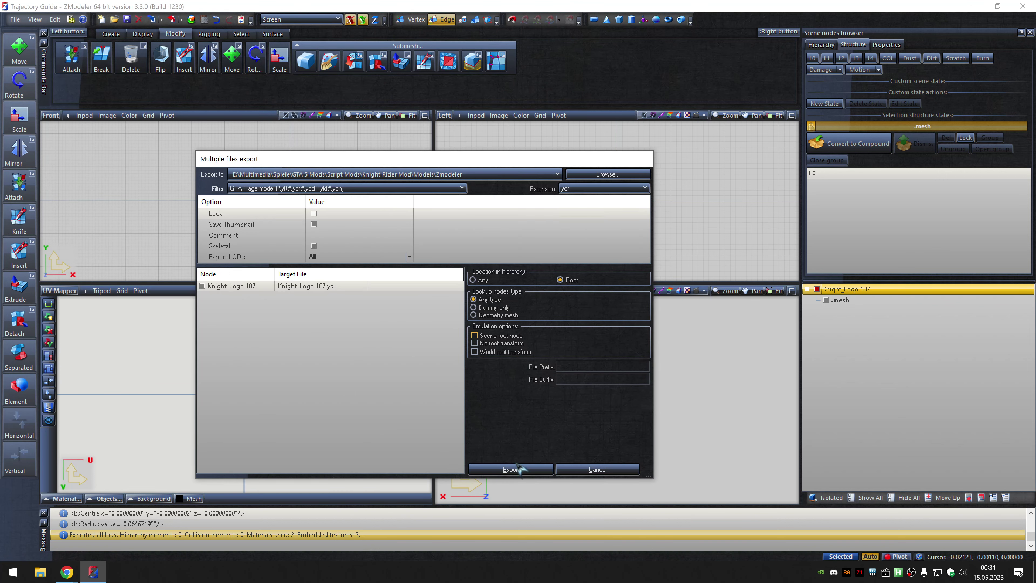
pyautogui.click(518, 469)
# Rename the root node and its texture group to Knight_Logo 188 and replace the logo texture with 0 (188).dds.
pyautogui.click(966, 287)
pyautogui.press('Return')
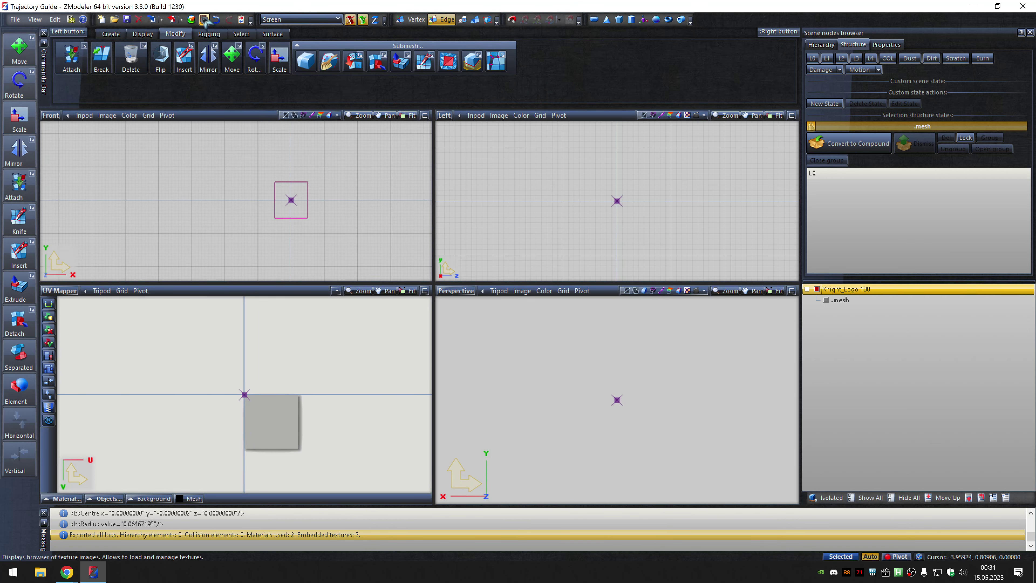
pyautogui.click(204, 19)
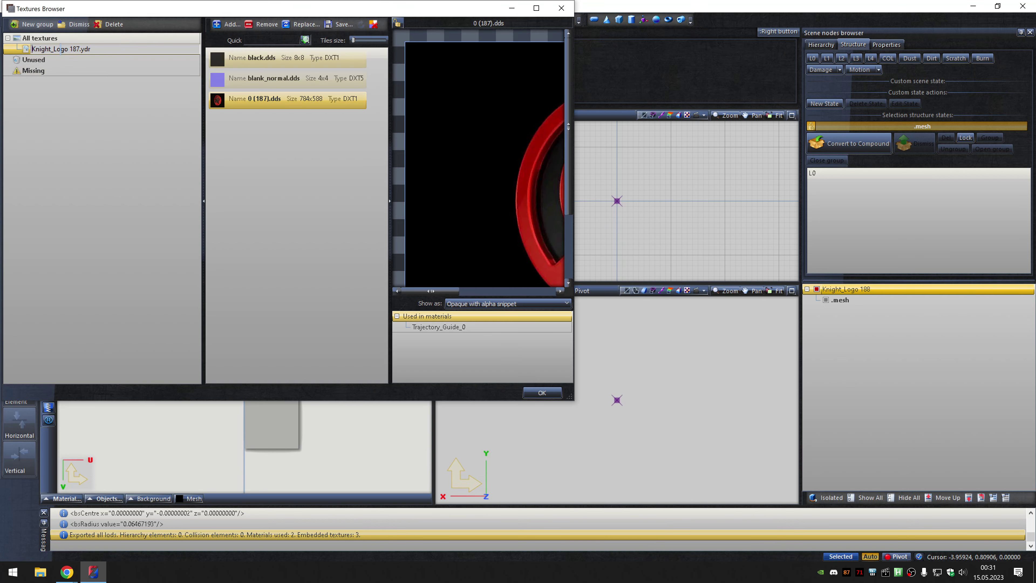
pyautogui.doubleClick(313, 108)
pyautogui.write('0 (188)')
pyautogui.press('Return')
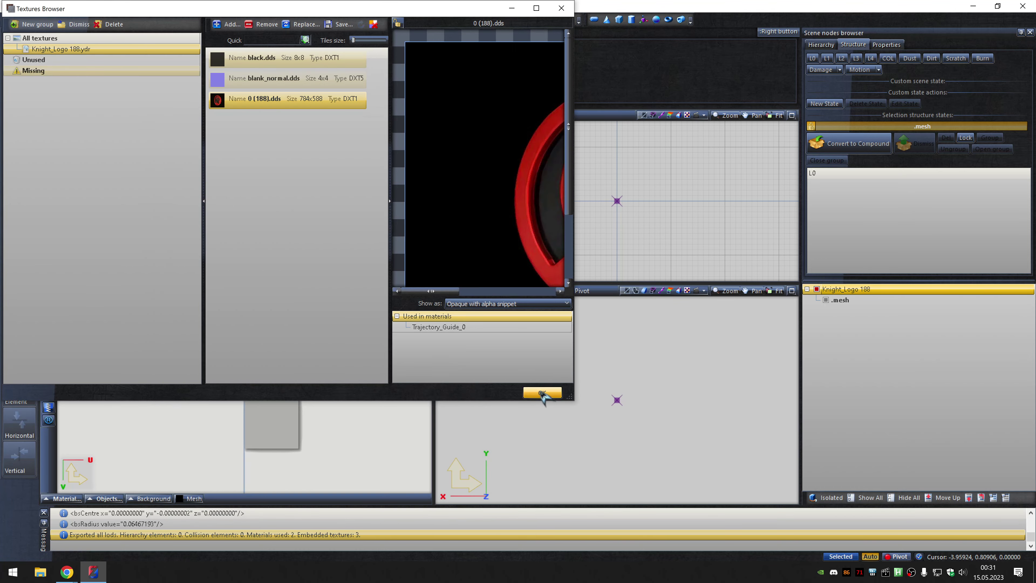
pyautogui.click(543, 393)
# Export the Knight_Logo 188 node with Multiple Export, using the ydr extension.
pyautogui.click(181, 19)
pyautogui.click(204, 48)
pyautogui.click(603, 187)
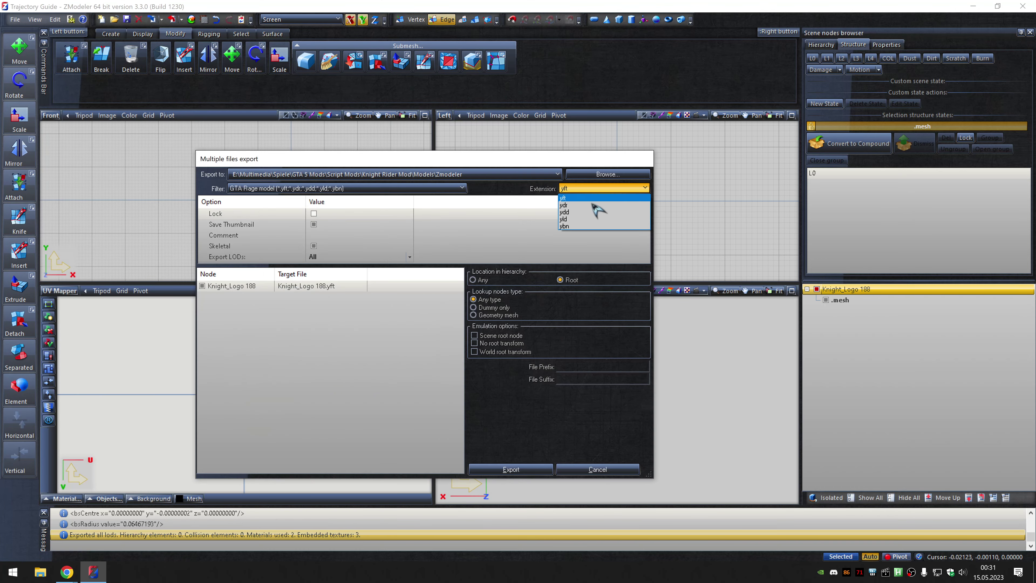
pyautogui.click(592, 204)
pyautogui.click(510, 469)
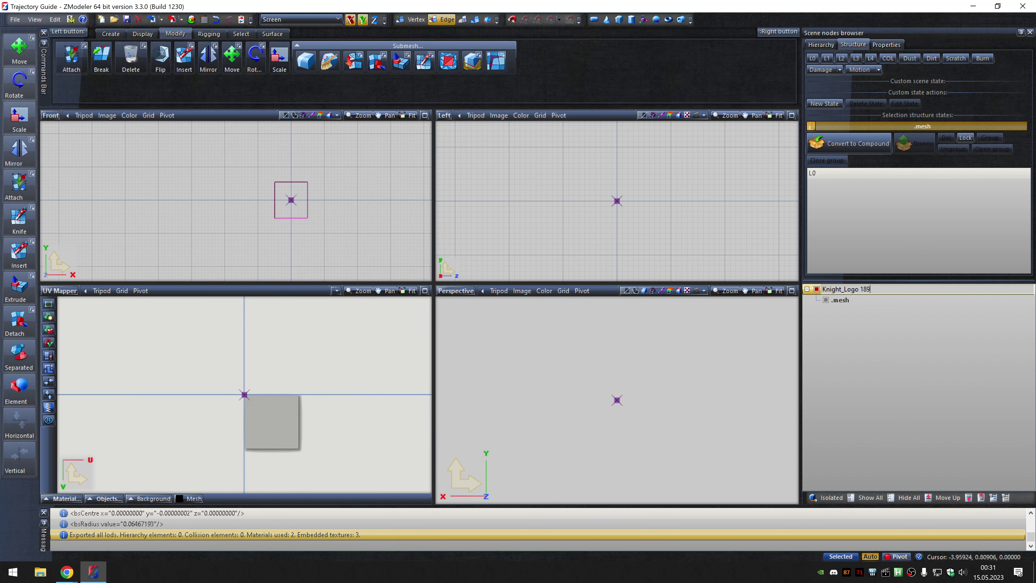
# Rename the root node and its texture group to Knight_Logo 189 and replace the logo texture with 0 (189).dds.
pyautogui.press('Return')
pyautogui.click(204, 19)
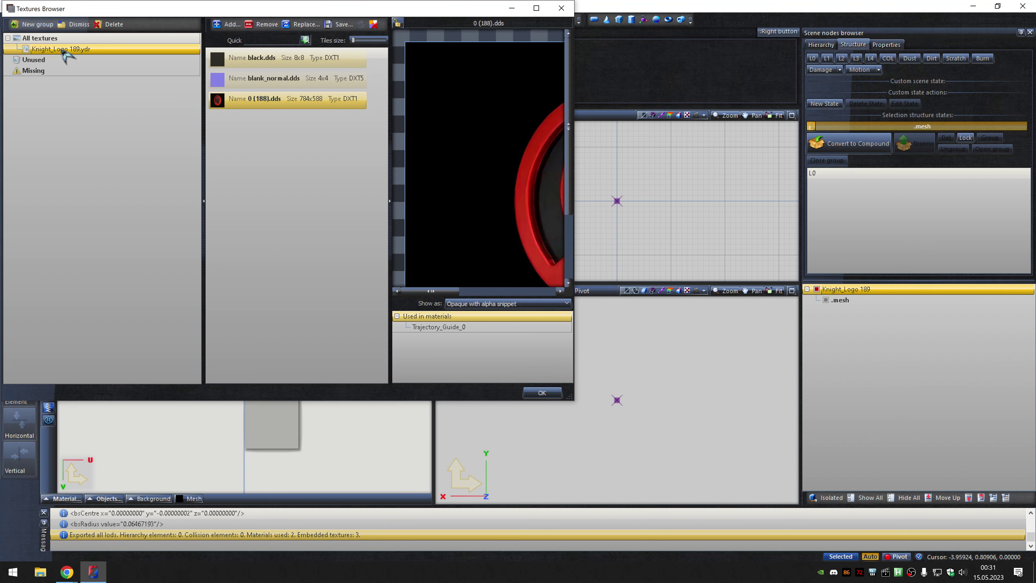
pyautogui.click(304, 24)
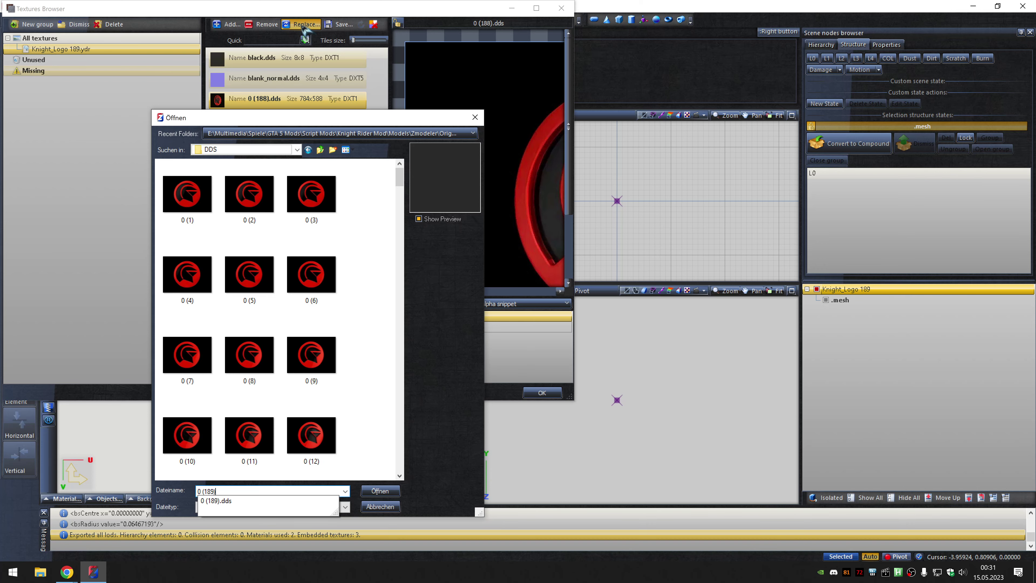
pyautogui.doubleClick(250, 196)
pyautogui.click(542, 392)
# Export the Knight_Logo 189 node with Multiple Export, using the ydr extension.
pyautogui.click(181, 19)
pyautogui.click(204, 48)
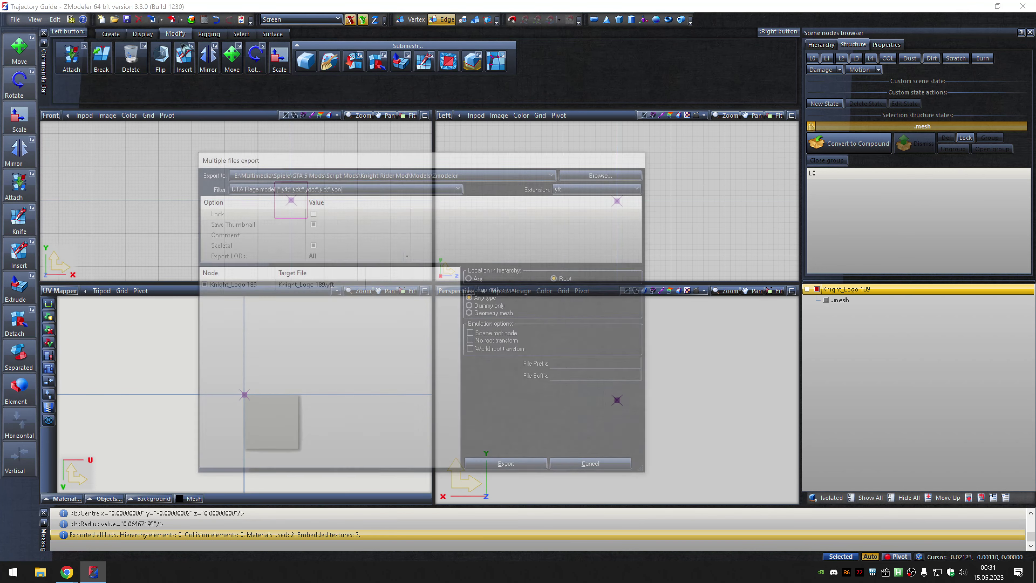
pyautogui.click(604, 188)
pyautogui.click(597, 204)
pyautogui.click(510, 469)
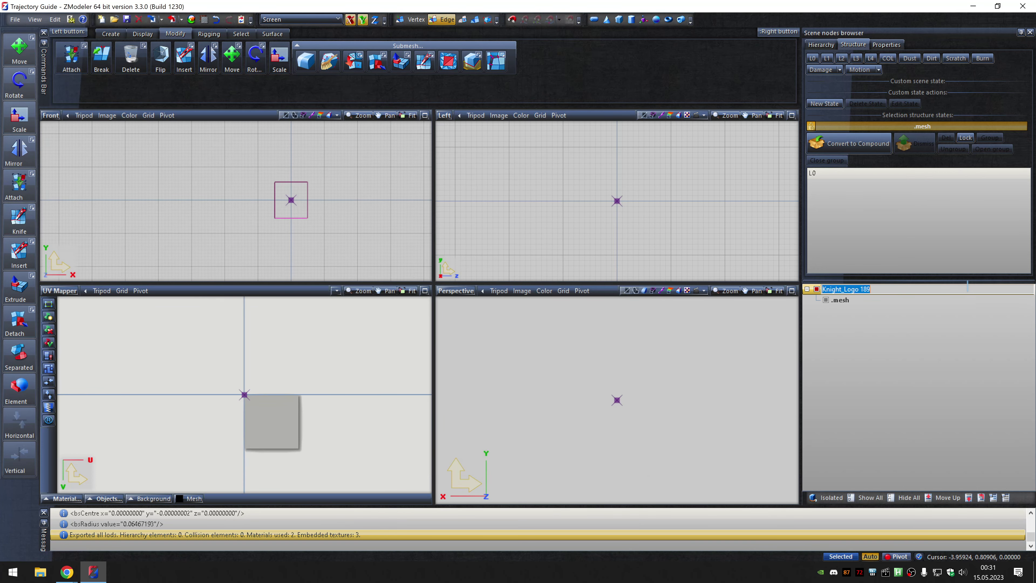
# Rename the root node and its texture group to Knight_Logo 190 and replace the logo texture with 0 (190).dds.
pyautogui.press('Return')
pyautogui.click(204, 20)
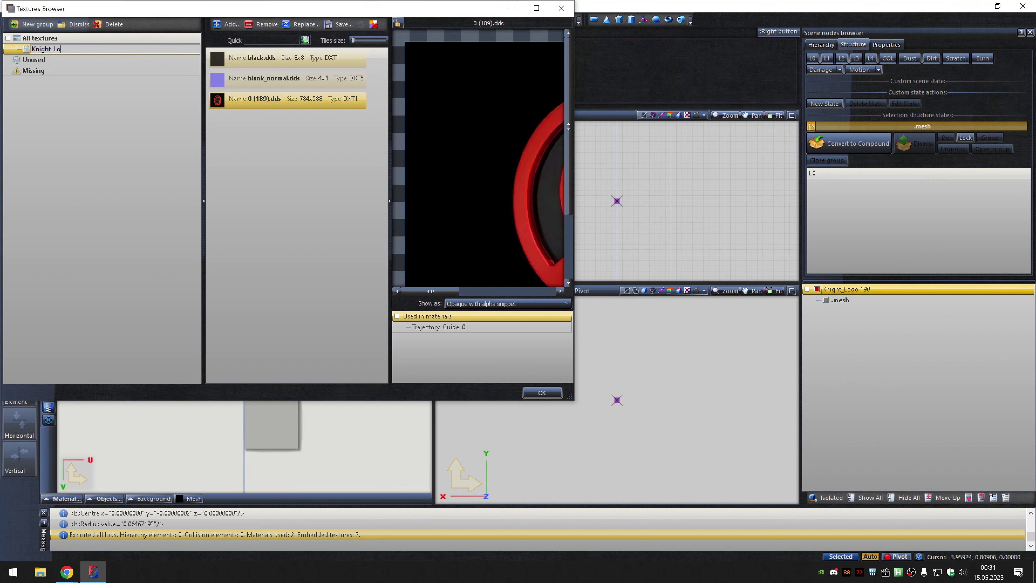
pyautogui.click(301, 24)
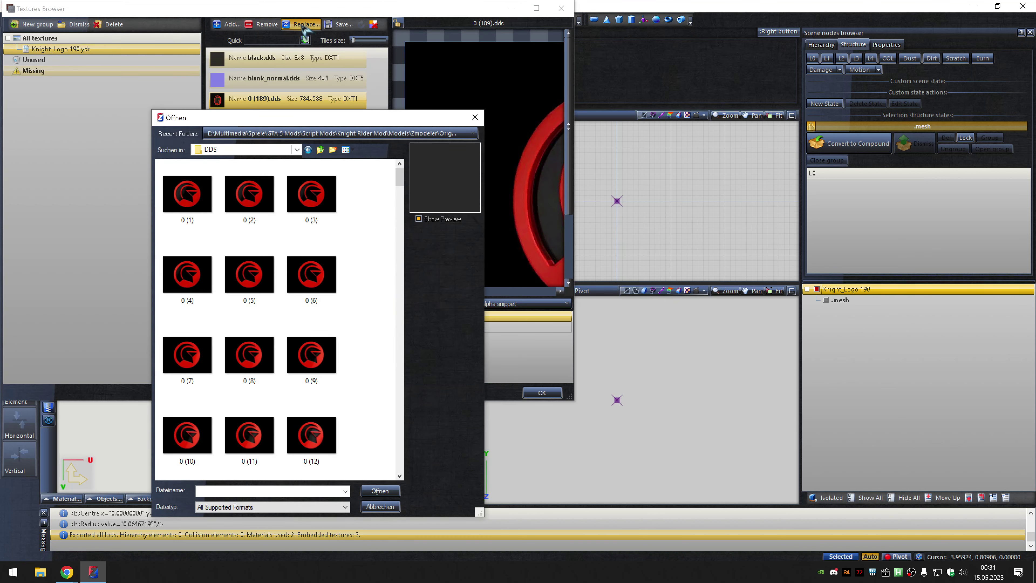
pyautogui.click(192, 196)
pyautogui.click(377, 495)
pyautogui.click(542, 393)
# Export the Knight_Logo 190 node with Multiple Export, using the ydr extension.
pyautogui.click(161, 19)
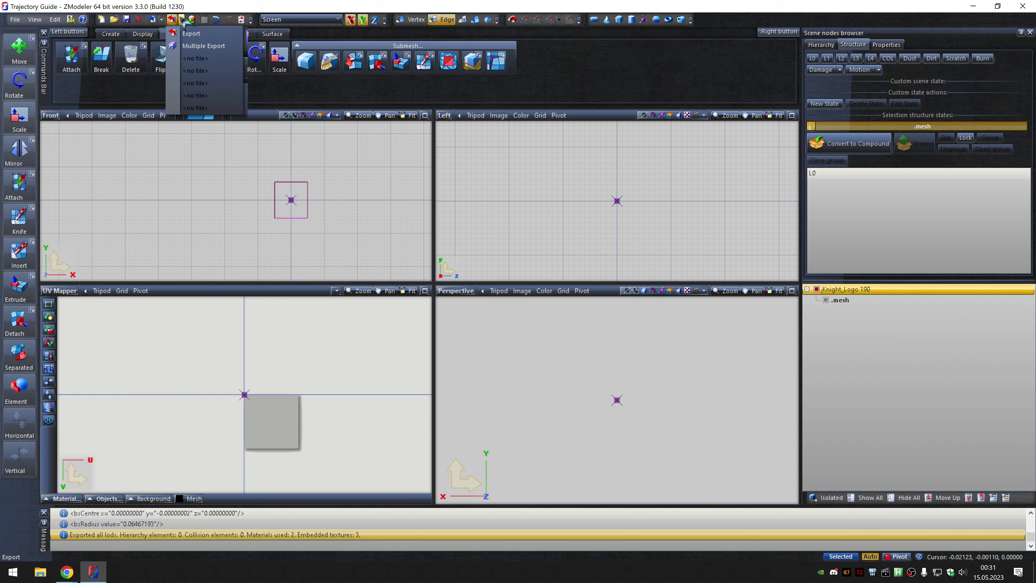
pyautogui.click(204, 48)
pyautogui.click(603, 188)
pyautogui.click(596, 205)
pyautogui.click(514, 469)
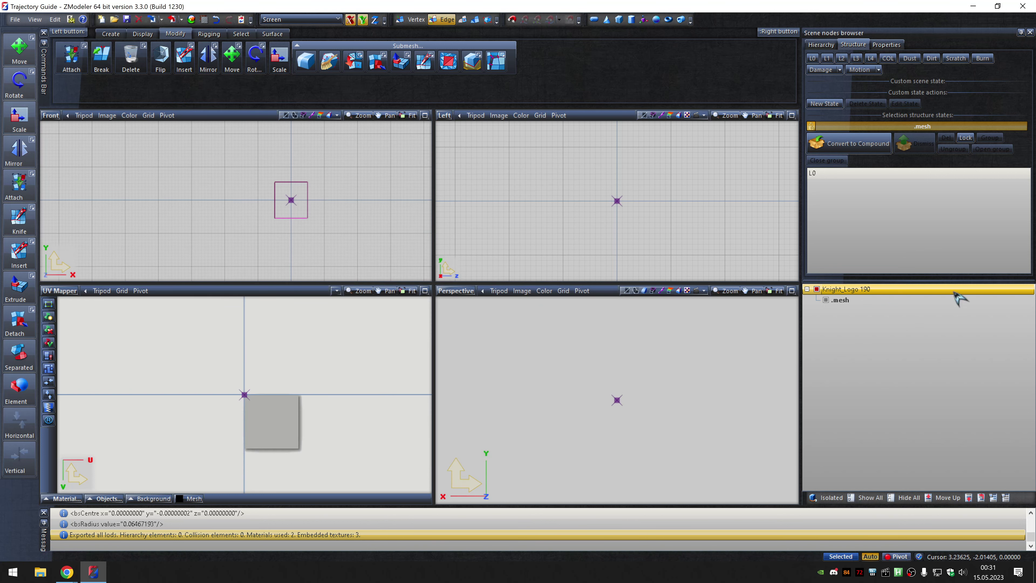
# Rename the root node and its texture group to Knight_Logo 191 and replace the logo texture with 0 (191).dds.
pyautogui.click(204, 19)
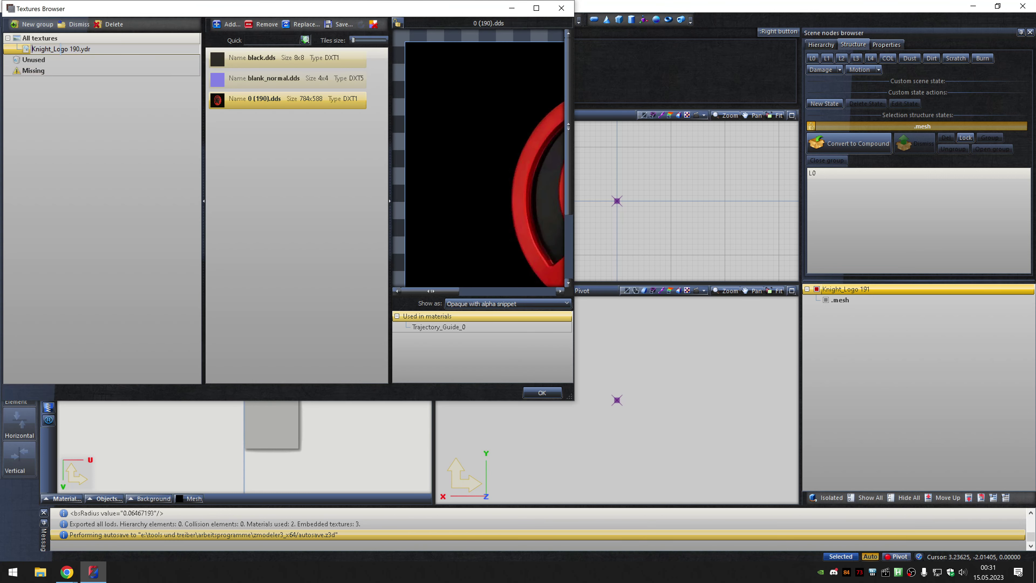
pyautogui.click(306, 24)
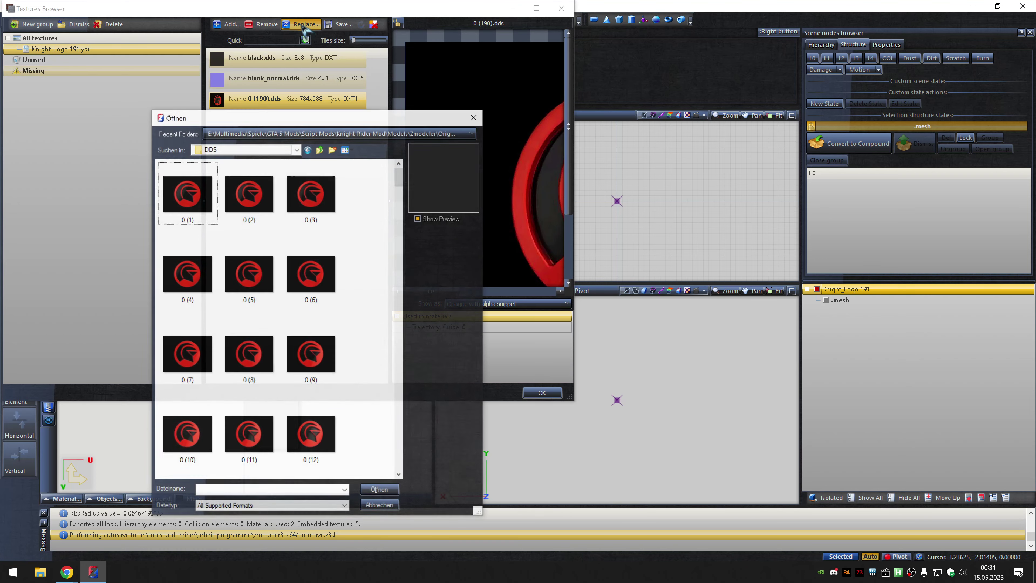
pyautogui.click(185, 197)
pyautogui.click(388, 508)
pyautogui.click(543, 392)
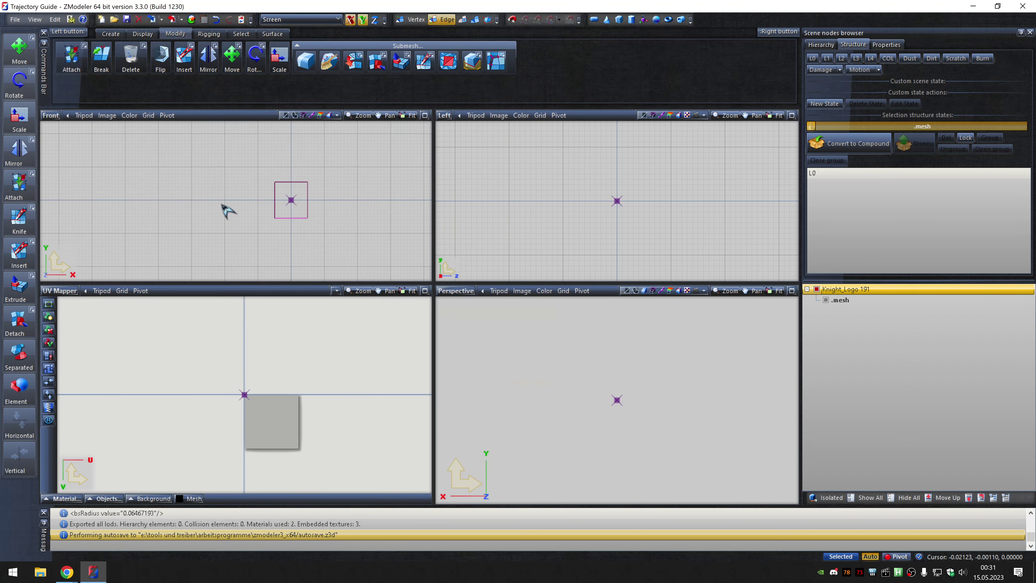
# Export the Knight_Logo 191 node with Multiple Export, using the ydr extension.
pyautogui.click(161, 19)
pyautogui.click(204, 48)
pyautogui.click(603, 188)
pyautogui.click(592, 206)
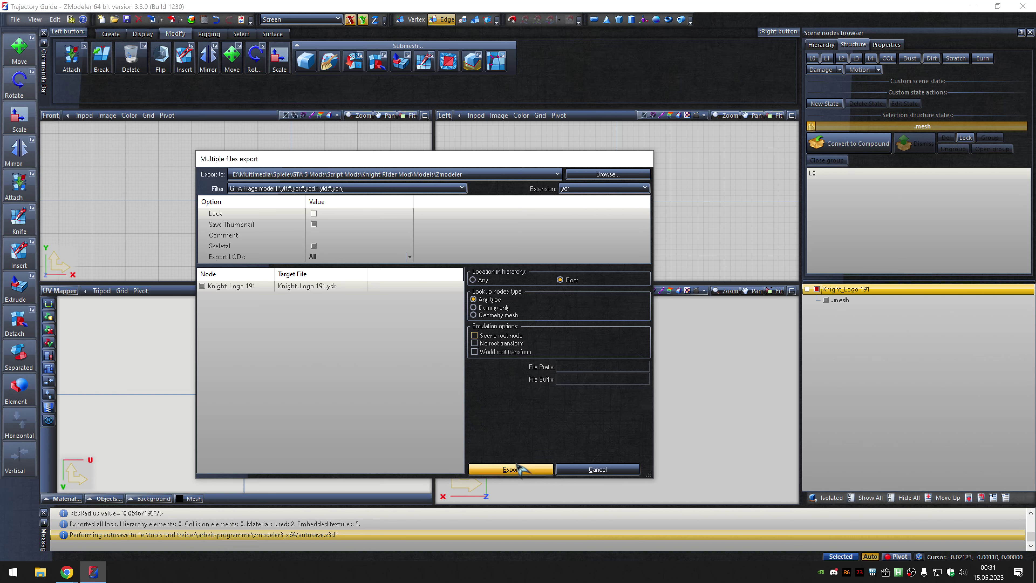
pyautogui.click(514, 468)
# Rename the root node and its texture group to Knight_Logo 192 and replace the logo texture with 0 (192).dds.
pyautogui.click(204, 19)
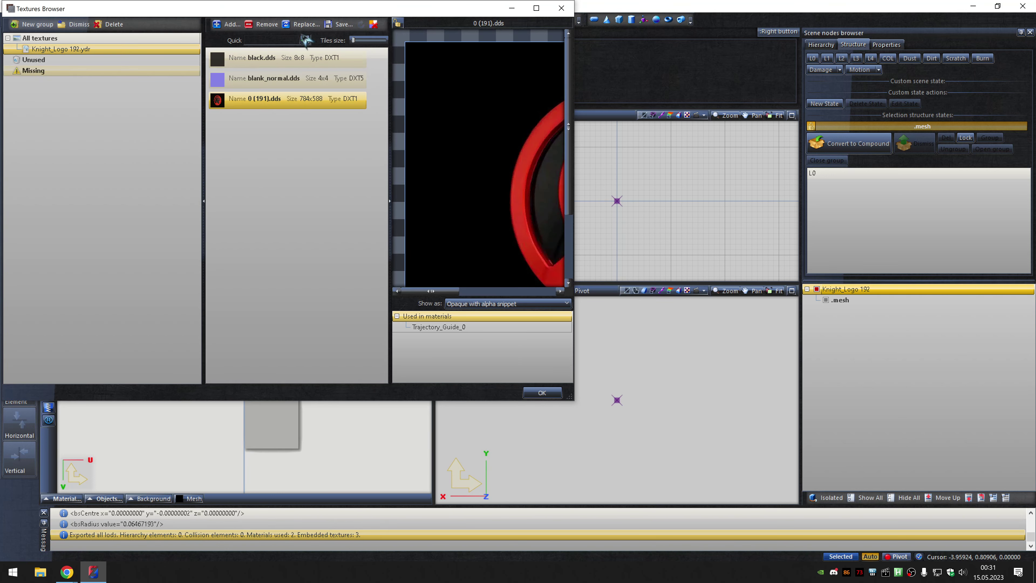
pyautogui.click(304, 24)
pyautogui.write('0 (192)')
pyautogui.press('Return')
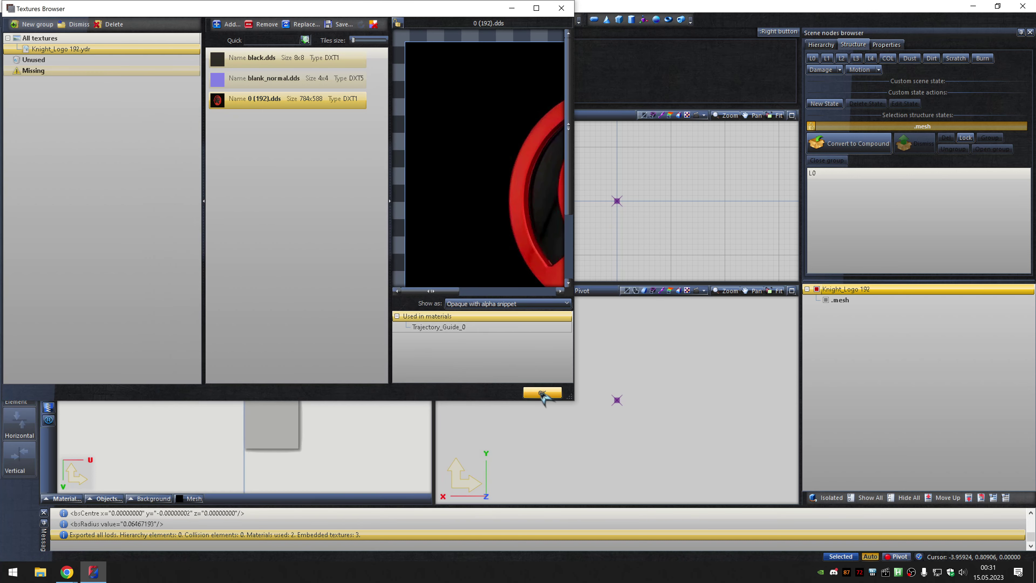
pyautogui.click(542, 392)
# Export the Knight_Logo 192 node with Multiple Export, using the ydr extension.
pyautogui.click(181, 19)
pyautogui.click(203, 49)
pyautogui.click(599, 188)
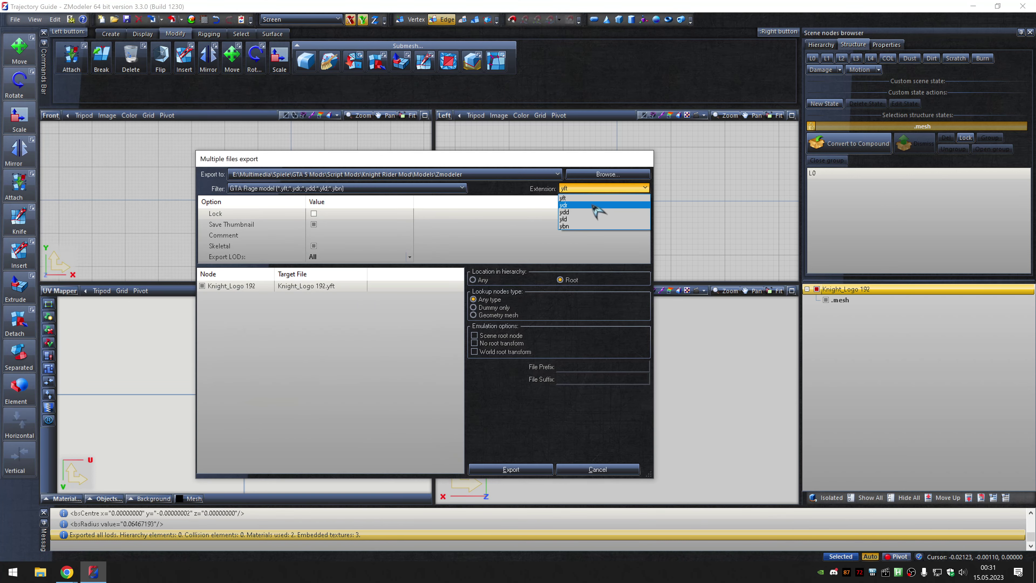
pyautogui.click(597, 208)
pyautogui.click(513, 465)
# Rename the root node and its texture group to Knight_Logo 193 and replace the logo texture with 0 (193).dds.
pyautogui.press('End')
pyautogui.press('BackSpace')
pyautogui.write('3')
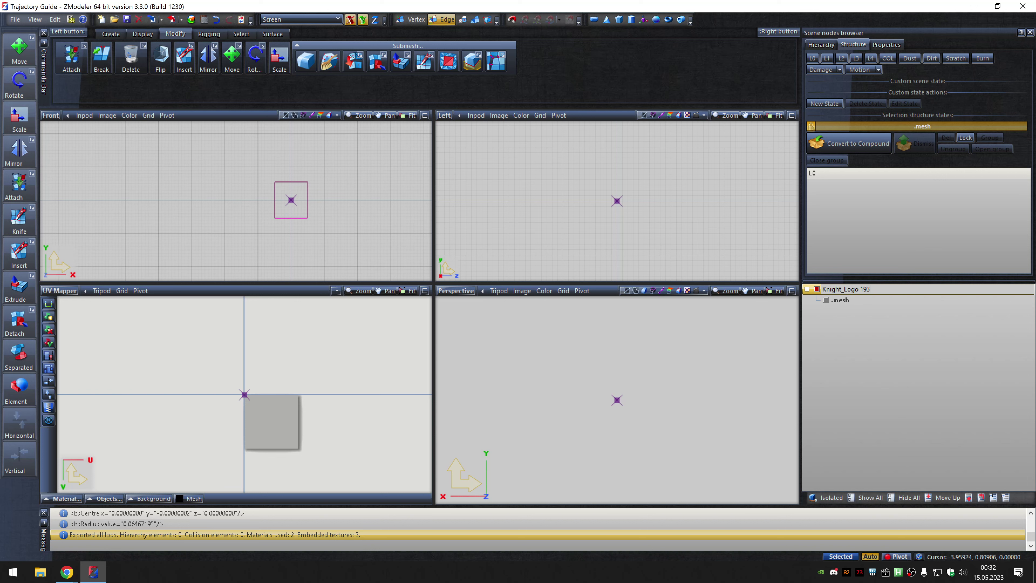
pyautogui.press('Return')
pyautogui.click(204, 19)
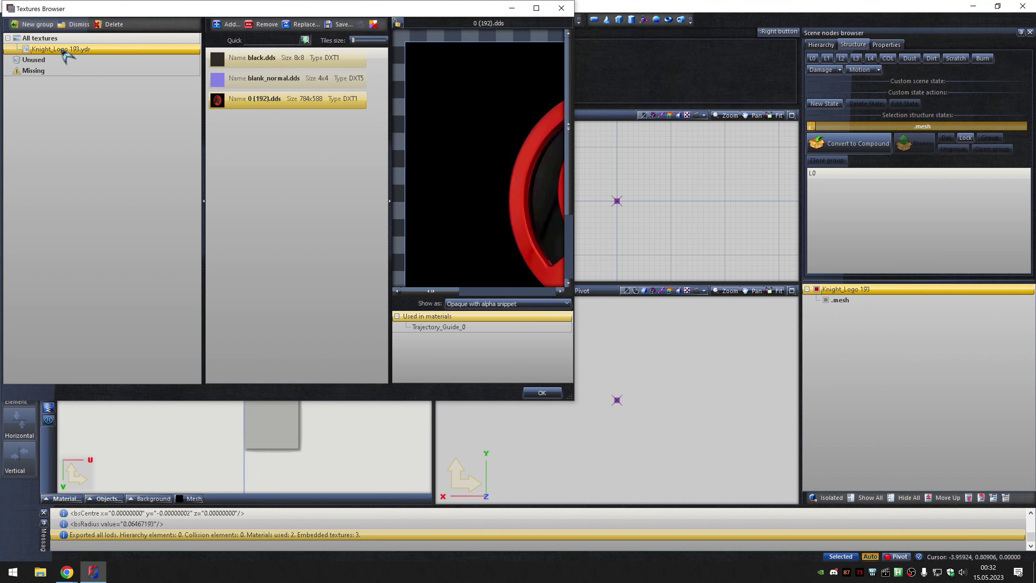
pyautogui.click(304, 25)
pyautogui.doubleClick(187, 193)
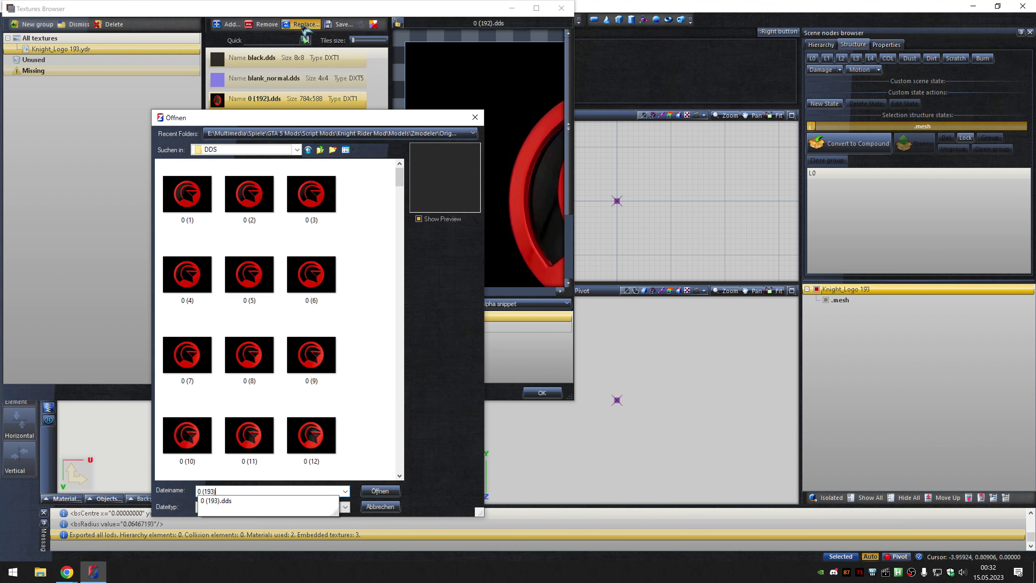
pyautogui.click(542, 392)
# Export the Knight_Logo 193 node with Multiple Export, using the ydr extension.
pyautogui.click(181, 19)
pyautogui.click(203, 46)
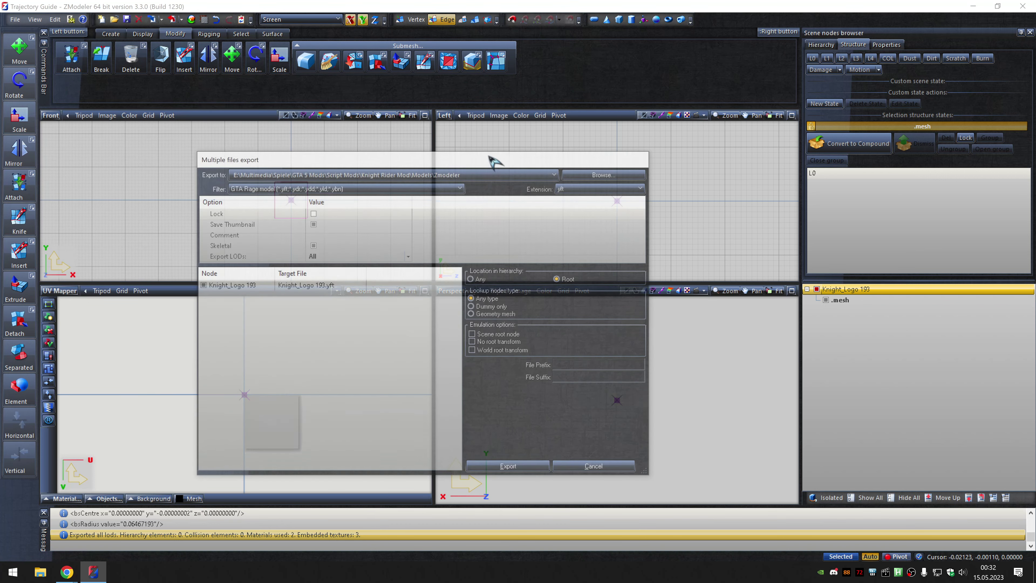
pyautogui.click(591, 177)
pyautogui.click(597, 208)
pyautogui.click(512, 470)
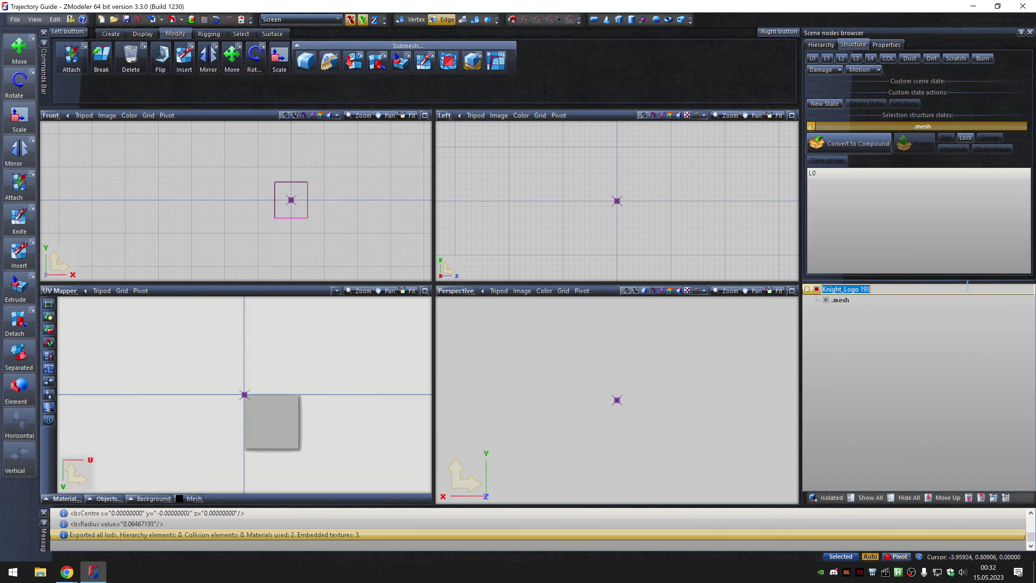
# Rename the root node and its texture group to Knight_Logo 194 and replace the logo texture with 0 (194).dds.
pyautogui.click(204, 20)
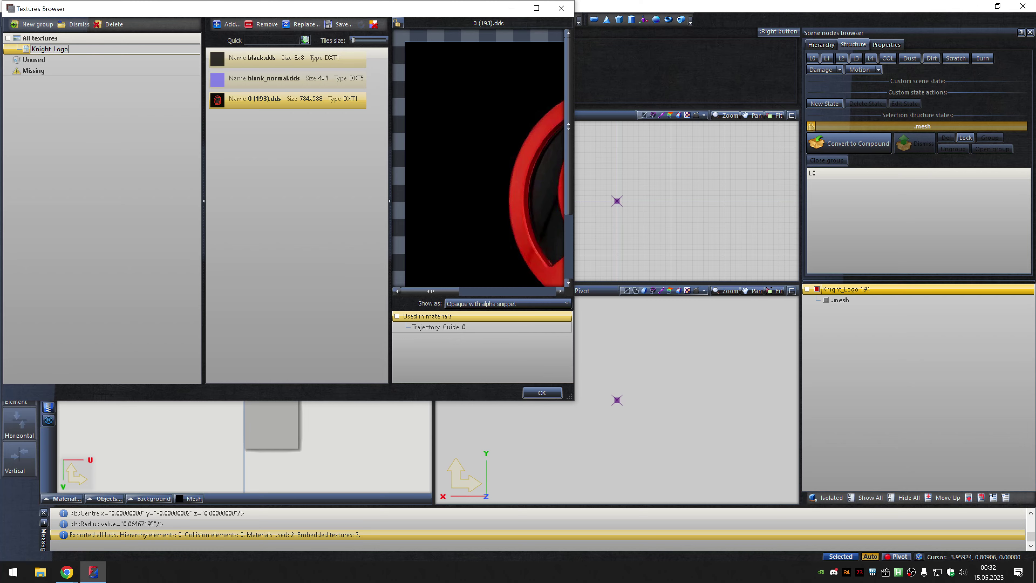
pyautogui.click(304, 24)
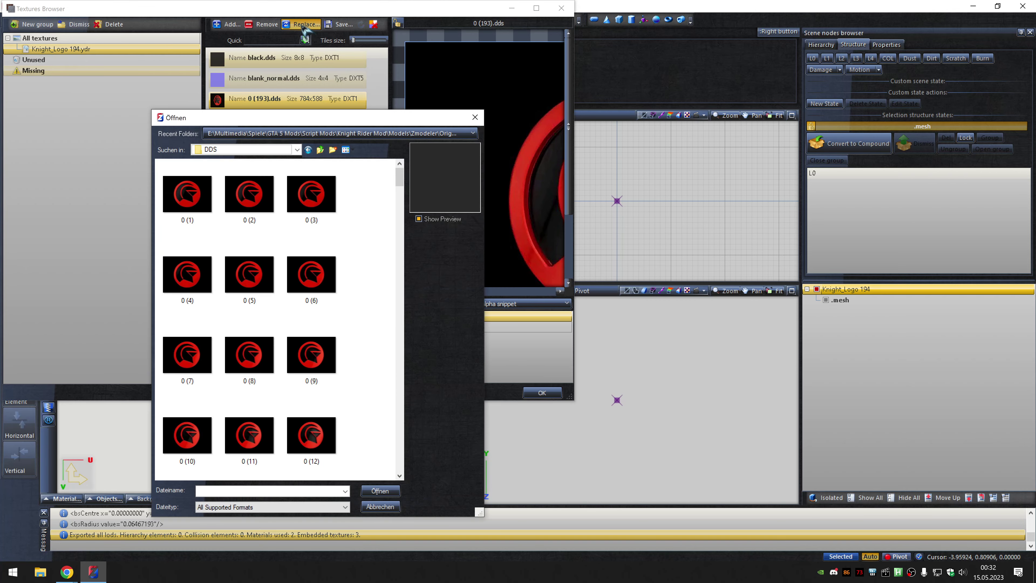
pyautogui.hotkey('ctrl', 'v')
pyautogui.press('Return')
pyautogui.click(542, 392)
# Export the Knight_Logo 194 node with Multiple Export, using the ydr extension.
pyautogui.click(181, 19)
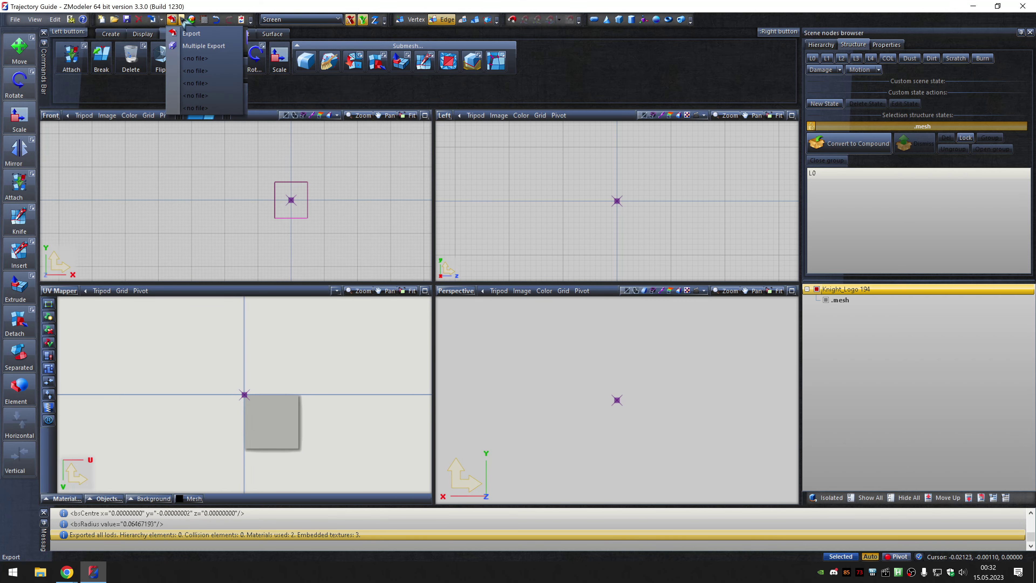
pyautogui.click(204, 47)
pyautogui.click(604, 188)
pyautogui.click(597, 204)
pyautogui.click(510, 469)
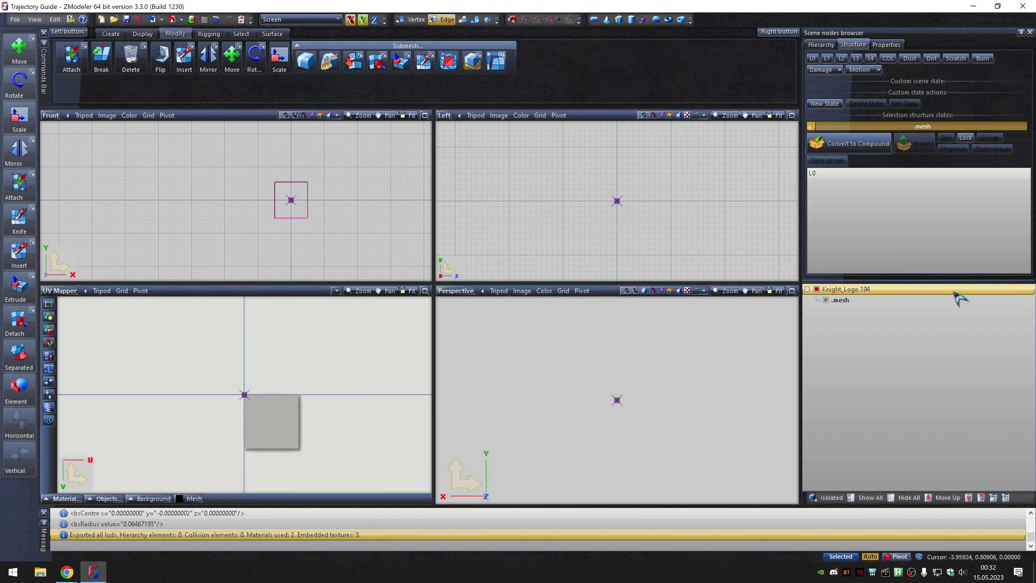
# Rename the root node and its texture group to Knight_Logo 195 and replace the logo texture with 0 (195).dds.
pyautogui.click(204, 19)
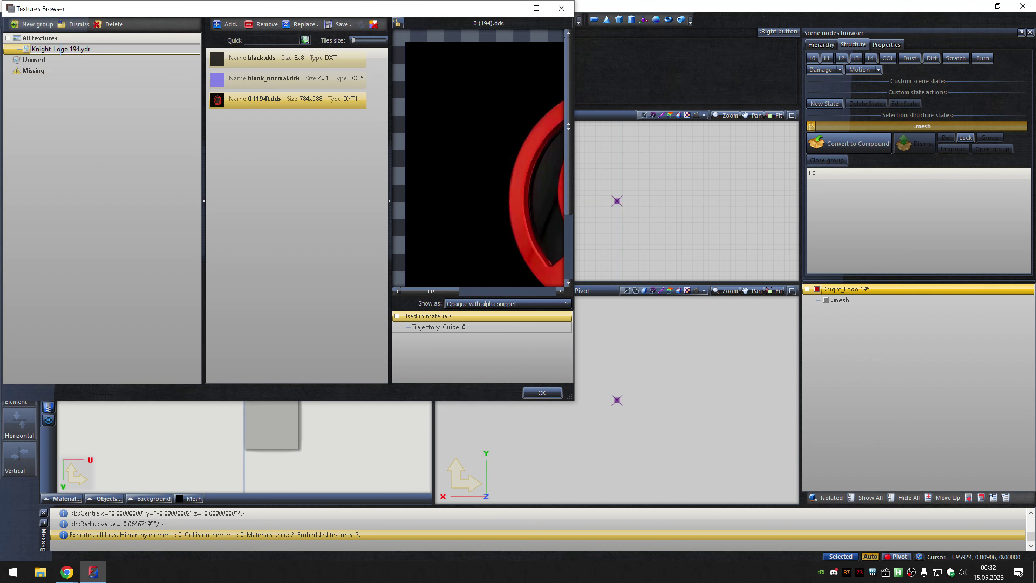
pyautogui.click(59, 49)
pyautogui.click(305, 38)
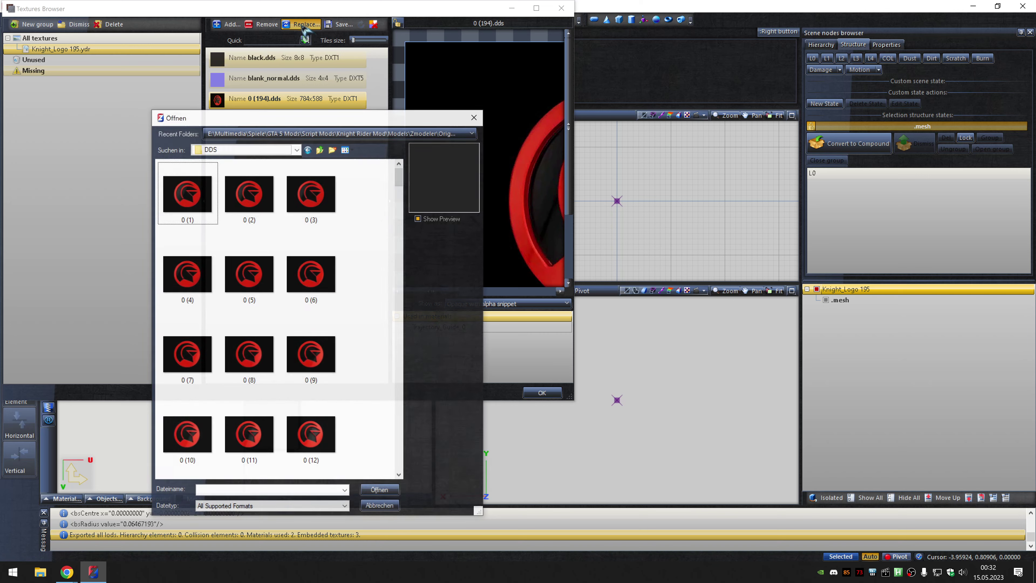
pyautogui.write('0 (195)')
pyautogui.press('Return')
pyautogui.click(543, 392)
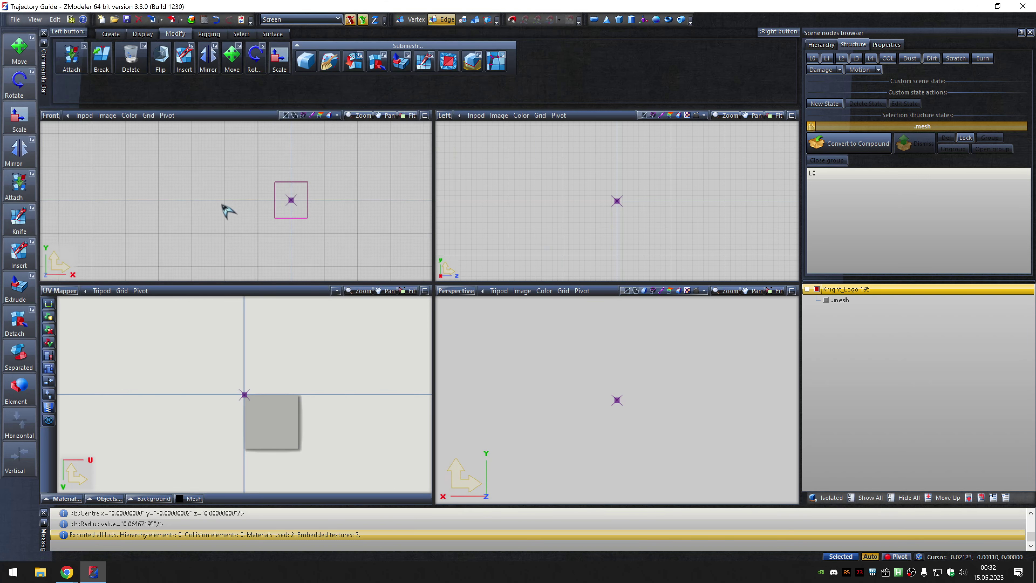
# Export the Knight_Logo 195 node with Multiple Export, using the ydr extension.
pyautogui.click(179, 19)
pyautogui.click(204, 40)
pyautogui.click(603, 188)
pyautogui.click(596, 205)
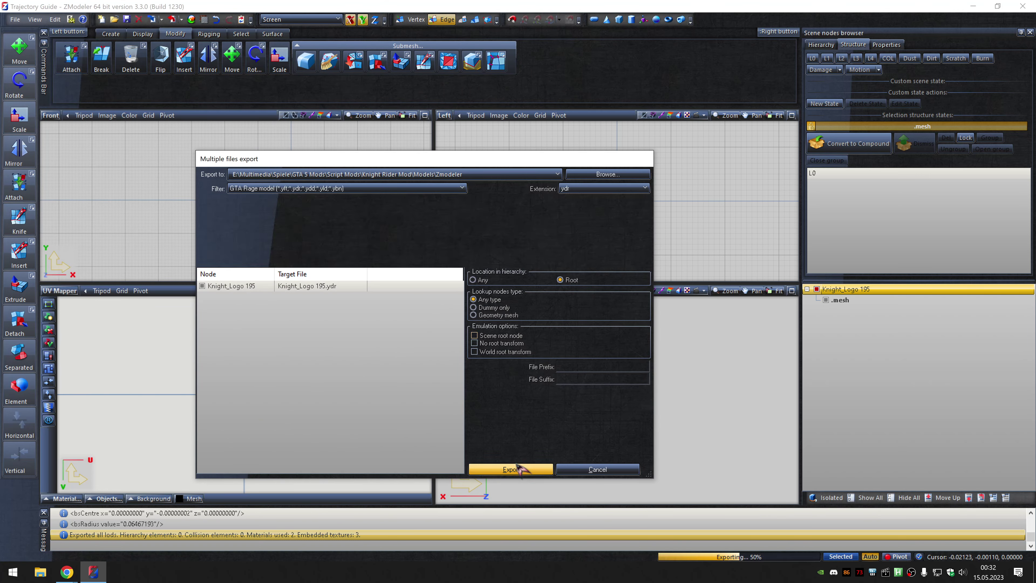
pyautogui.click(511, 469)
# Rename the root node and its texture group to Knight_Logo 196 and replace the logo texture with 0 (196).dds.
pyautogui.click(969, 289)
pyautogui.press('End')
pyautogui.press('BackSpace')
pyautogui.write('6')
pyautogui.press('Return')
pyautogui.click(204, 19)
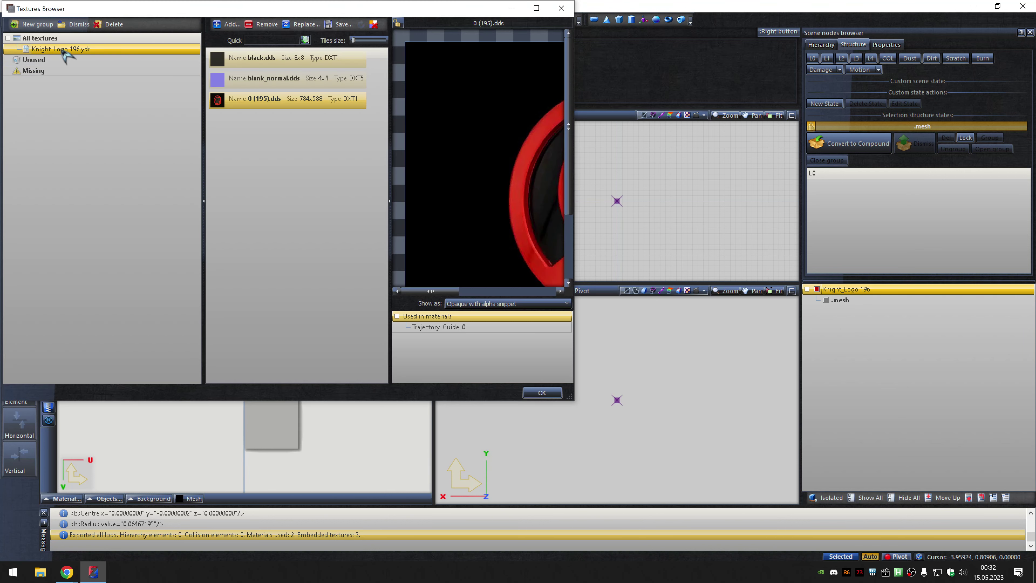
pyautogui.click(305, 24)
pyautogui.write('0 (196)')
pyautogui.press('Return')
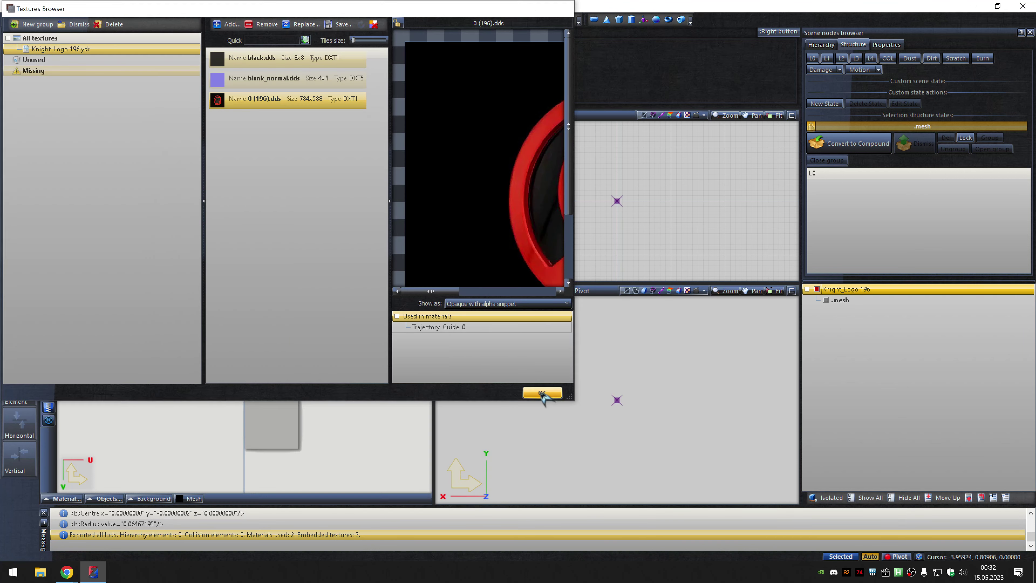
pyautogui.click(542, 393)
# Export the Knight_Logo 196 node with Multiple Export, using the ydr extension.
pyautogui.click(181, 20)
pyautogui.click(204, 36)
pyautogui.click(570, 189)
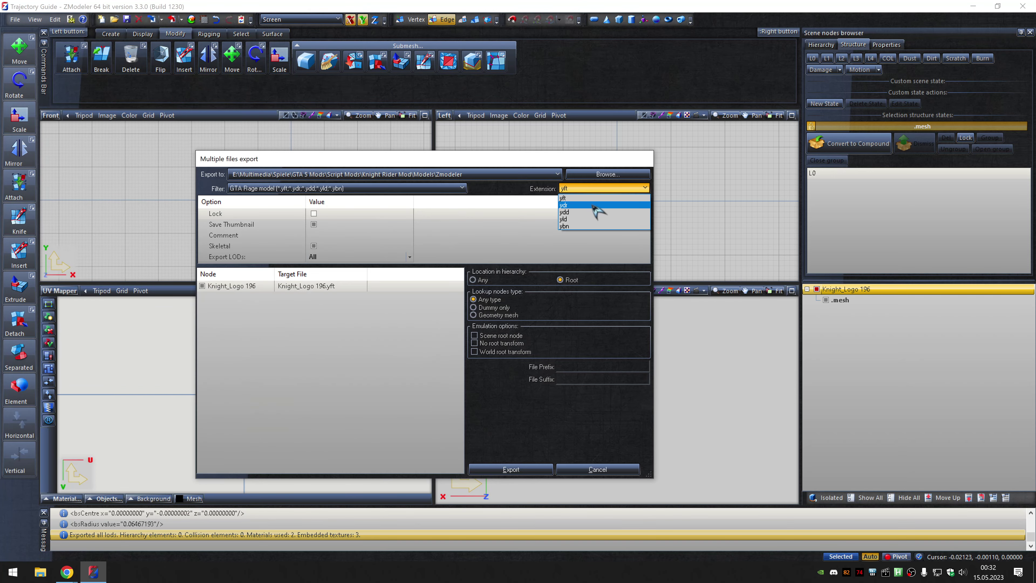
pyautogui.click(594, 211)
pyautogui.click(509, 467)
# Rename the root node to Knight_Logo 197 and its texture group to Knight_Logo 197.ydr.
pyautogui.doubleClick(967, 289)
pyautogui.write('Knight_Logo 197')
pyautogui.press('Return')
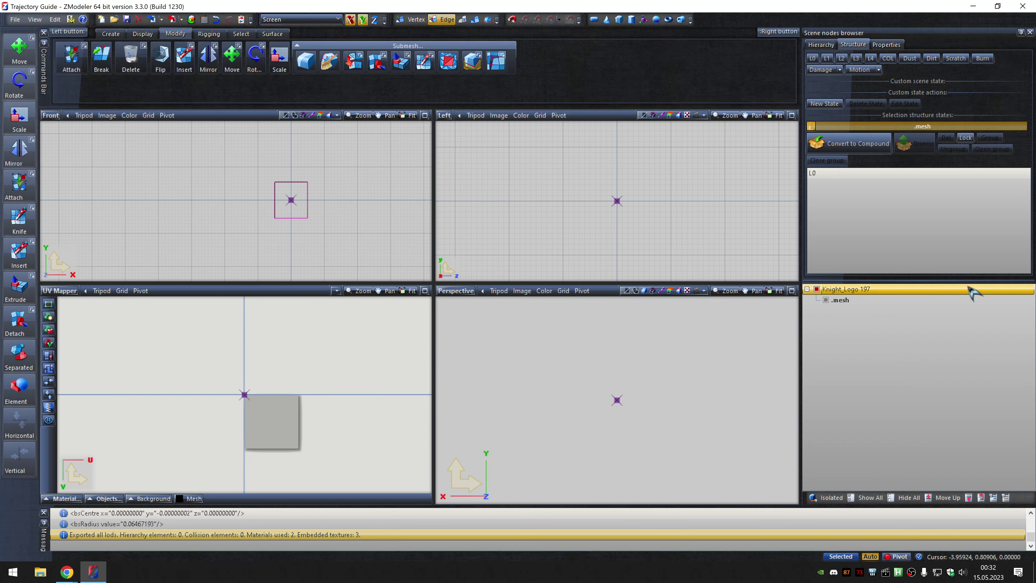
pyautogui.hotkey('ctrl', 't')
pyautogui.doubleClick(56, 49)
pyautogui.write('ydr')
pyautogui.press('Return')
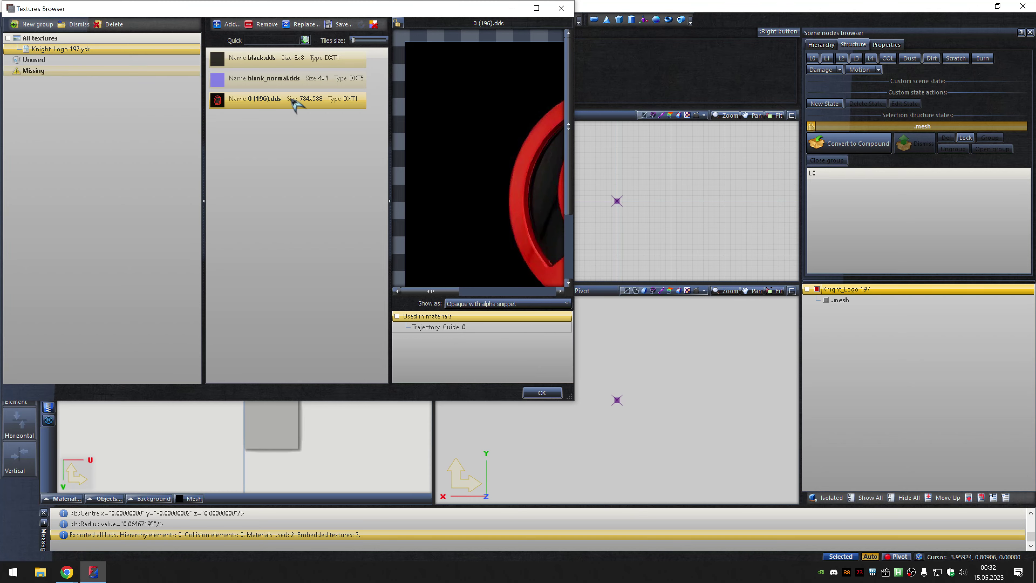
# Replace the logo texture 0 (196).dds with 0 (197).dds in the Knight_Logo 197.ydr texture group.
pyautogui.click(303, 24)
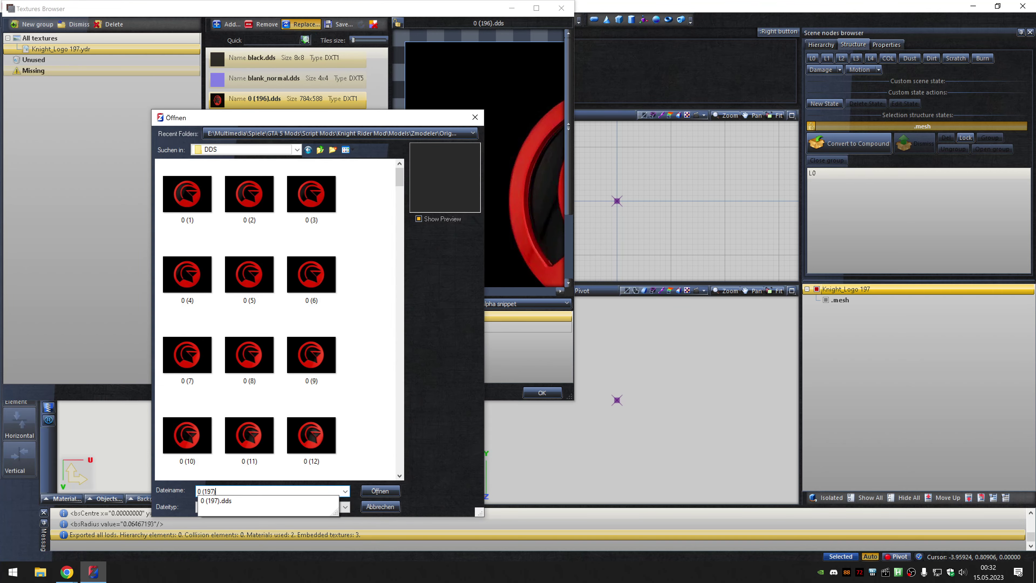
pyautogui.click(379, 507)
pyautogui.click(542, 392)
# Export the Knight_Logo 197 node with Multiple Export, using the ydr extension.
pyautogui.click(181, 19)
pyautogui.click(203, 45)
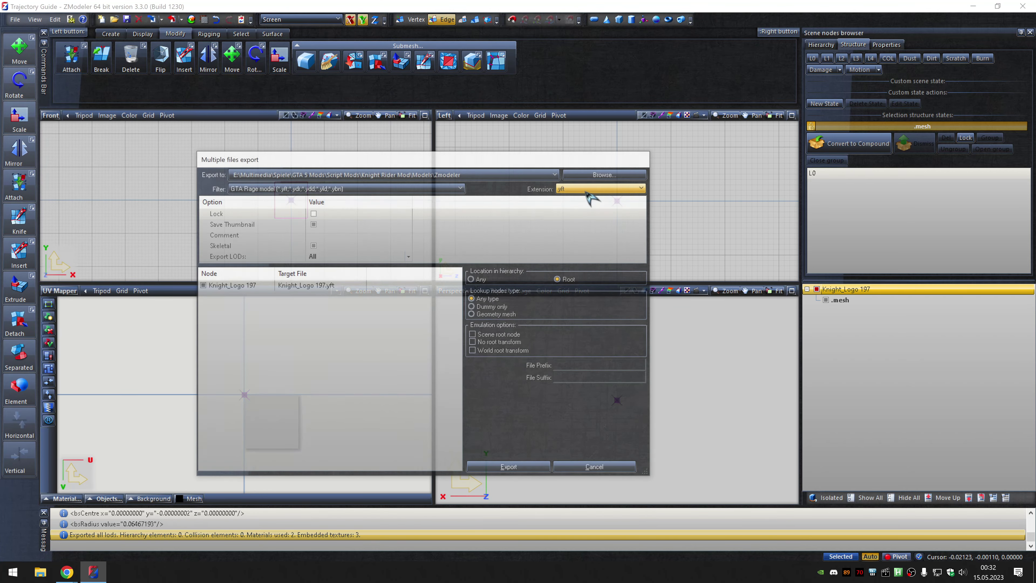
pyautogui.click(513, 469)
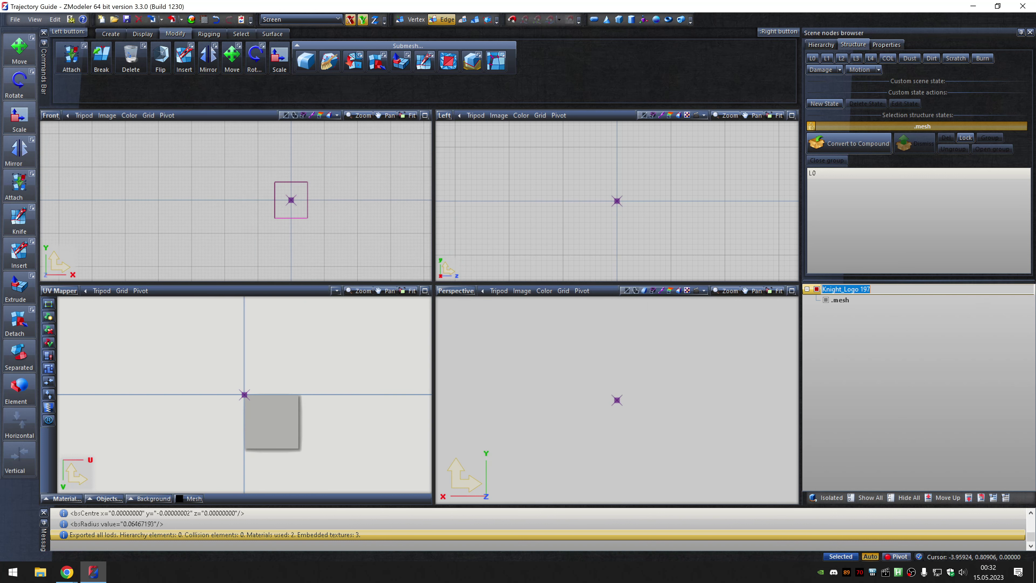
# Rename the root node and its texture group to Knight_Logo 198 and replace the logo texture with 0 (198).dds.
pyautogui.click(205, 20)
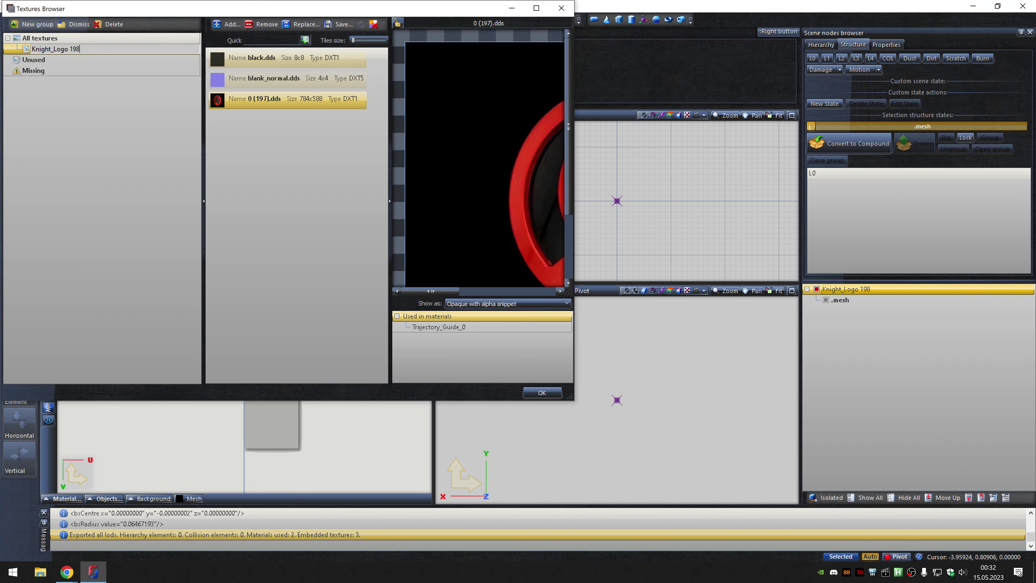
pyautogui.click(303, 24)
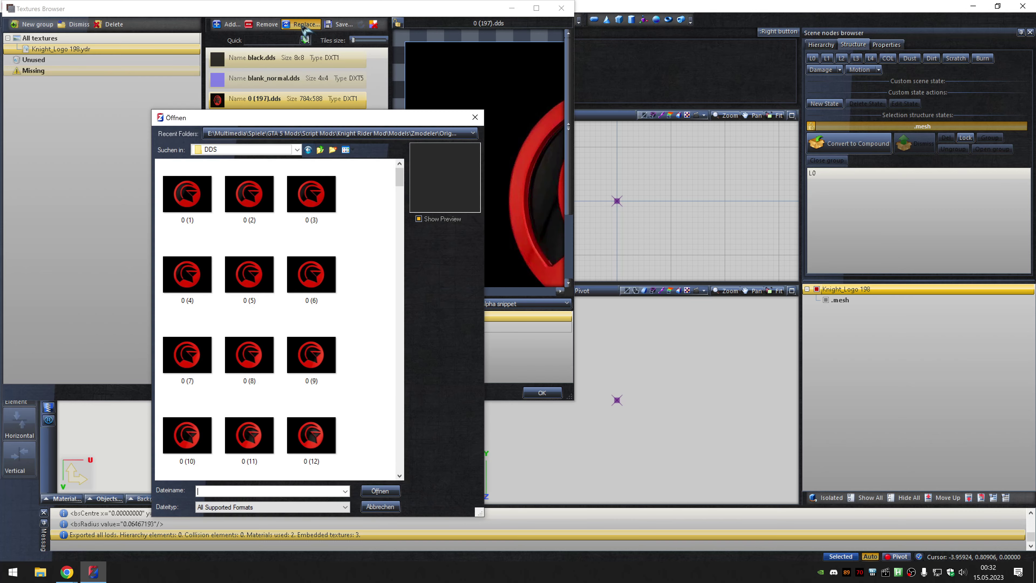
pyautogui.write('0 (198)')
pyautogui.press('Return')
pyautogui.click(542, 392)
# Export the Knight_Logo 198 node with Multiple Export, using the ydr extension.
pyautogui.click(181, 20)
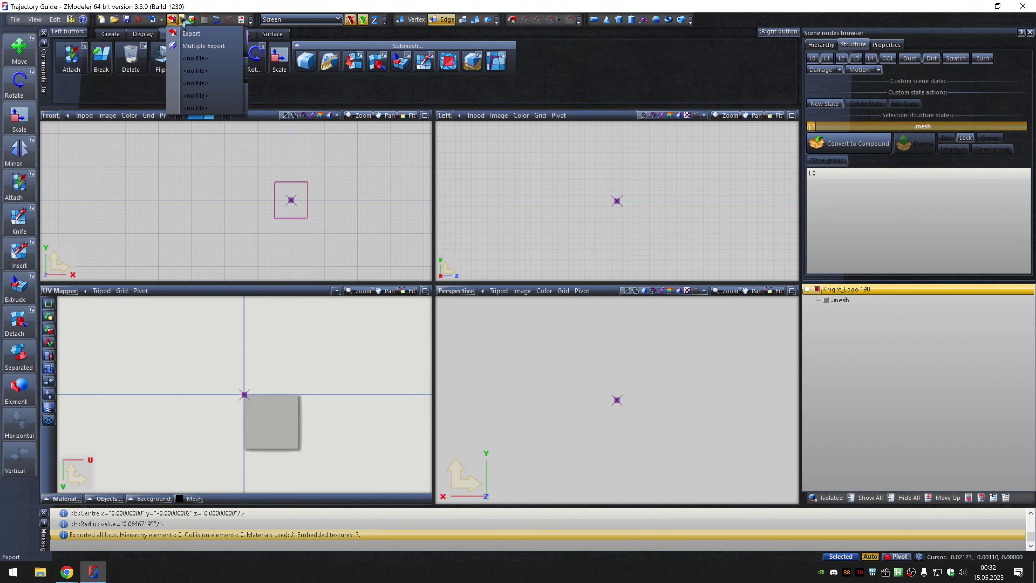
pyautogui.click(196, 98)
pyautogui.click(520, 469)
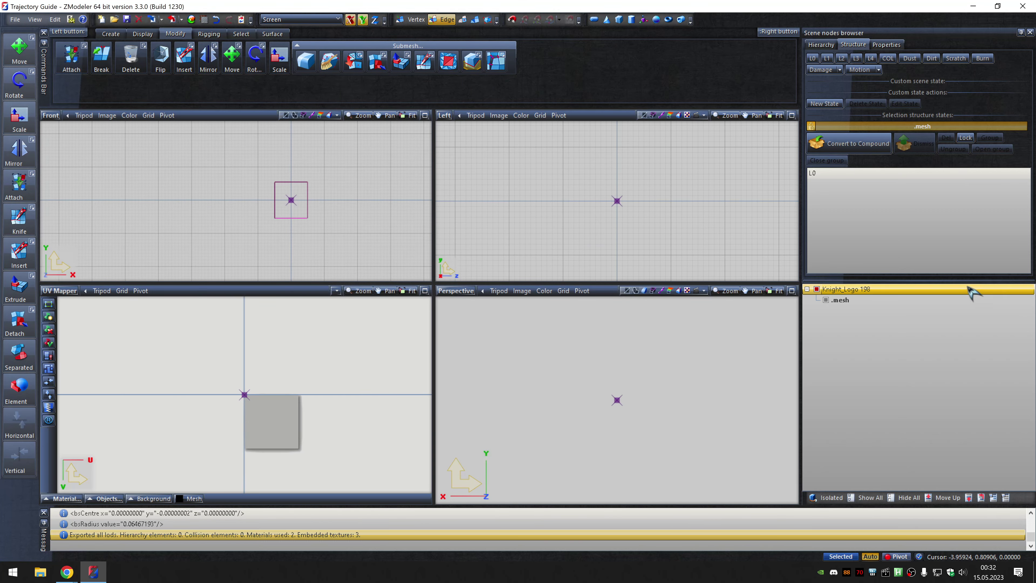
# Rename the root node to Knight_Logo 199 and its texture group to Knight_Logo 199.ydr.
pyautogui.doubleClick(971, 294)
pyautogui.write('Knight_Logo 199')
pyautogui.press('Return')
pyautogui.click(204, 20)
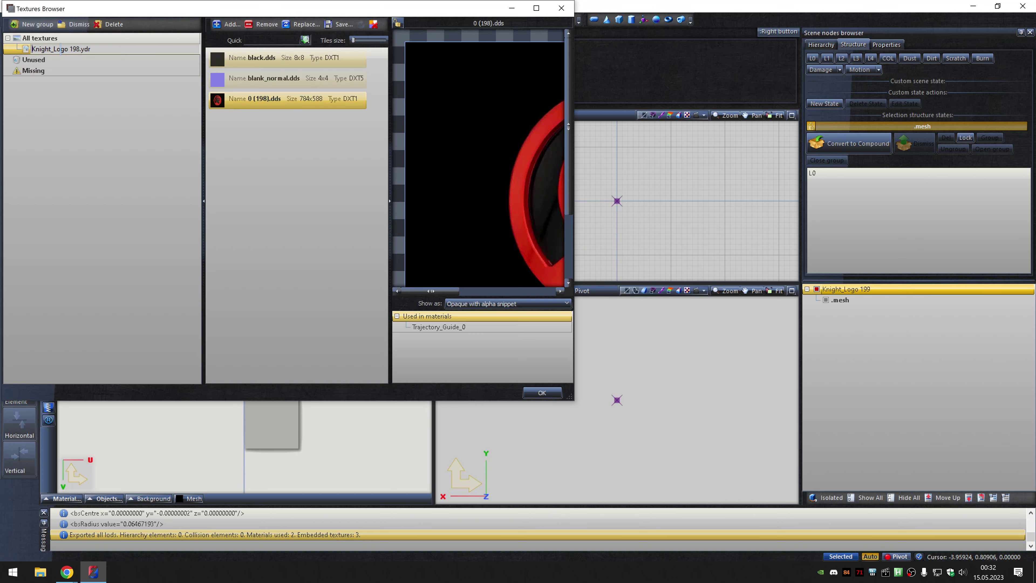
# Replace the logo texture 0 (198).dds with 0 (199).dds in the Knight_Logo 199.ydr texture group.
pyautogui.click(304, 24)
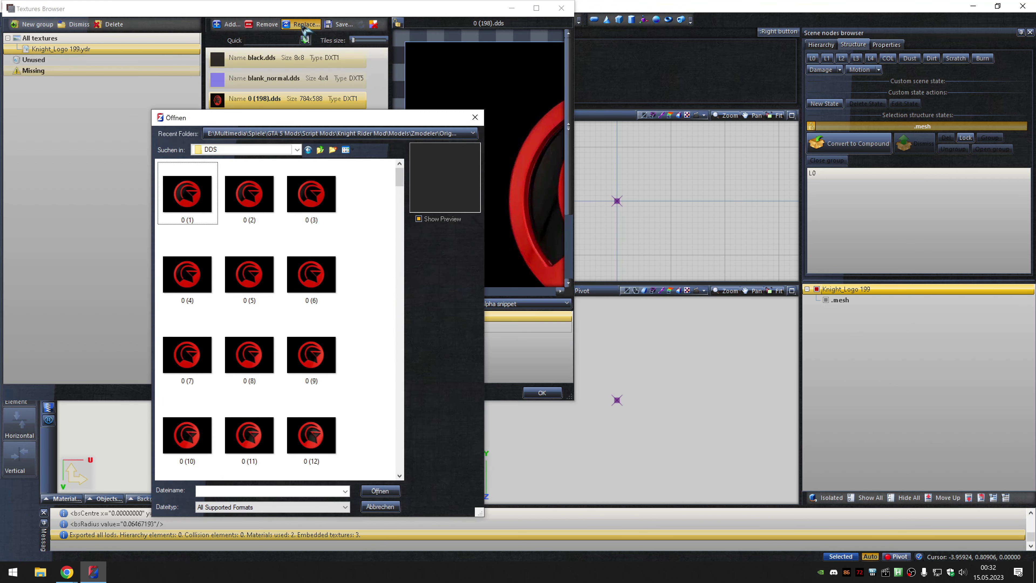
pyautogui.click(249, 359)
pyautogui.click(377, 426)
pyautogui.click(542, 393)
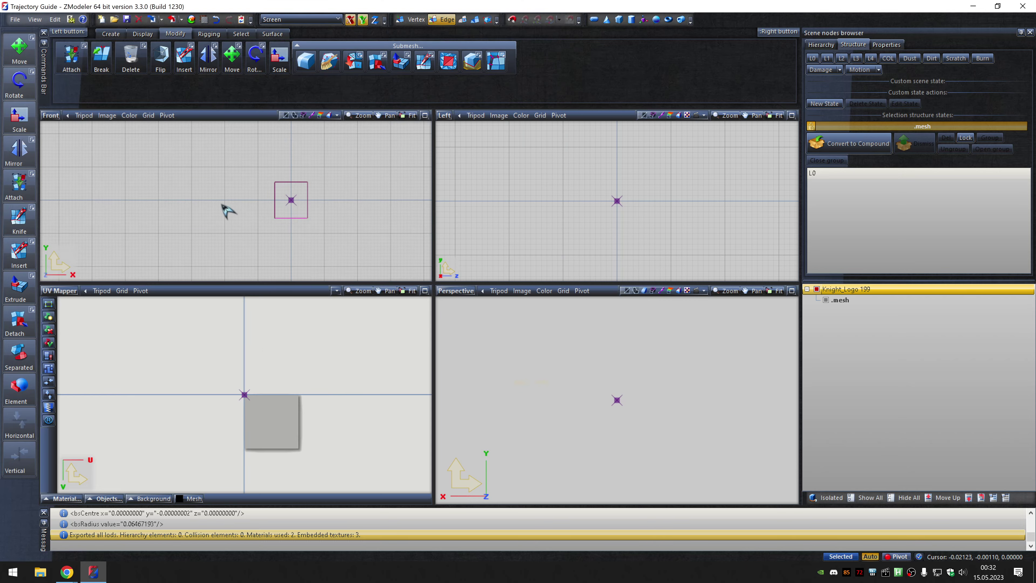
# Export the Knight_Logo 199 node with Multiple Export, using the ydr extension.
pyautogui.click(179, 19)
pyautogui.click(187, 43)
pyautogui.click(603, 188)
pyautogui.click(593, 206)
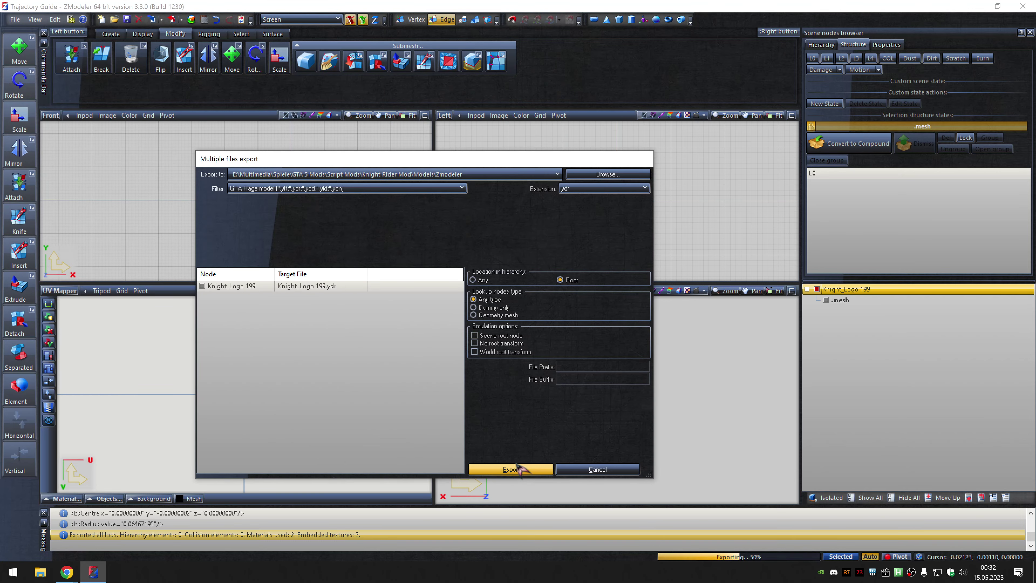
pyautogui.click(511, 469)
# Rename the root node and its texture group to Knight_Logo 200 and replace the logo texture with 0 (200).dds.
pyautogui.click(204, 20)
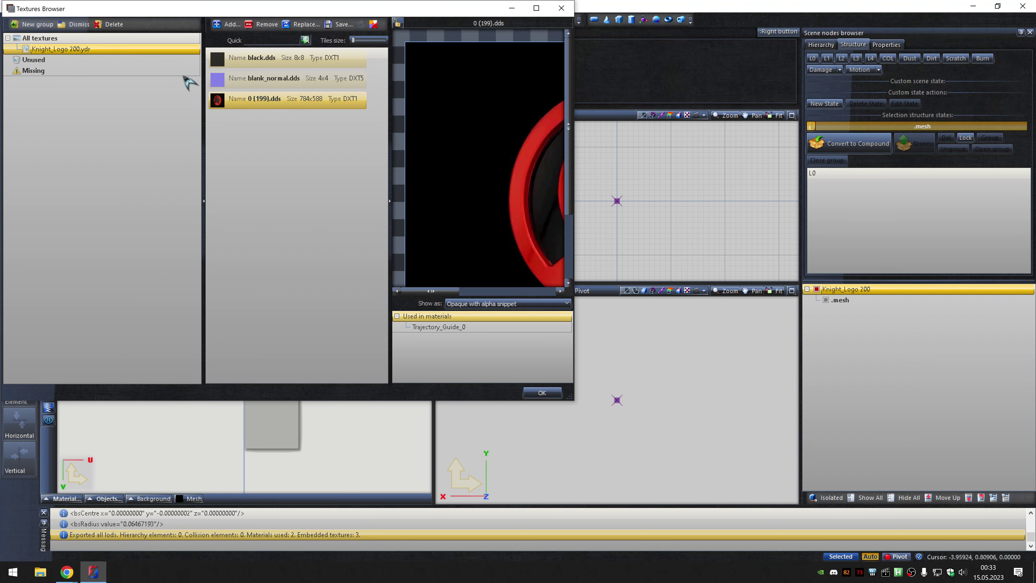
pyautogui.click(304, 24)
pyautogui.write('0 (200)')
pyautogui.press('Return')
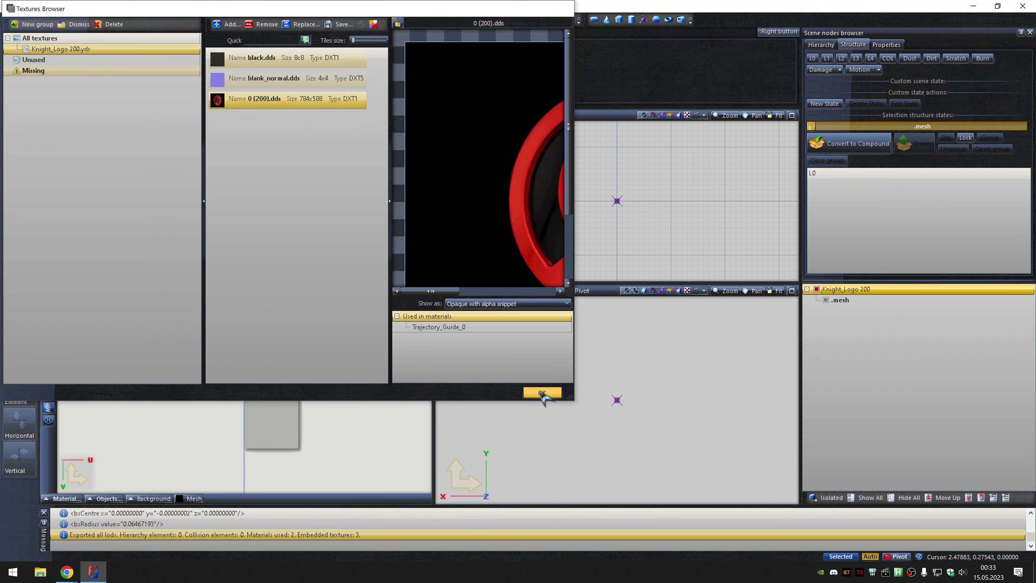
pyautogui.click(541, 392)
# Export the Knight_Logo 200 node with Multiple Export, using the ydr extension.
pyautogui.click(181, 19)
pyautogui.click(204, 31)
pyautogui.click(570, 190)
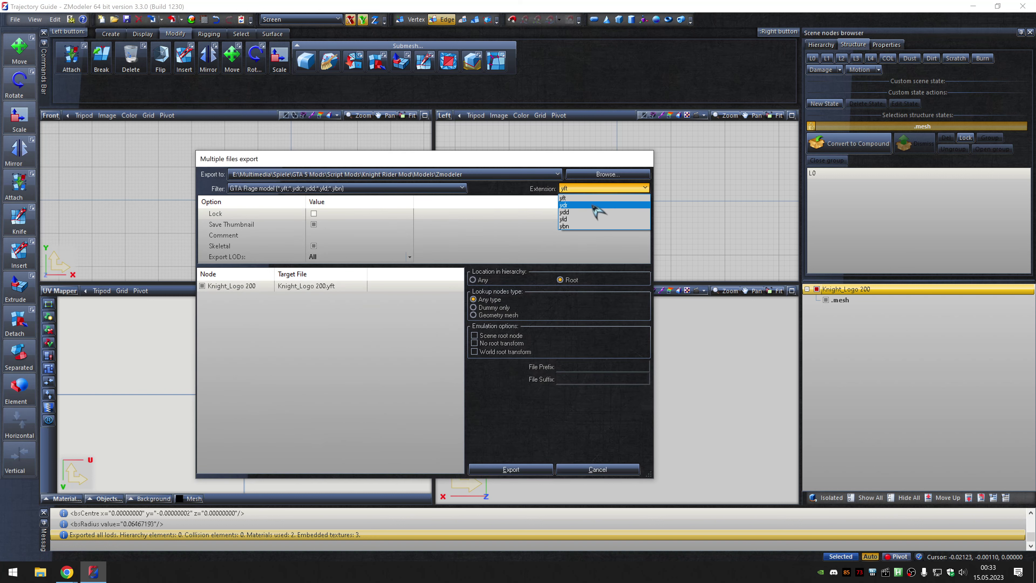
pyautogui.click(596, 208)
pyautogui.click(509, 466)
# Rename the root node in the scene nodes tree to Knight_Logo 201.
pyautogui.click(967, 289)
pyautogui.press('End')
pyautogui.press('BackSpace')
pyautogui.write('1')
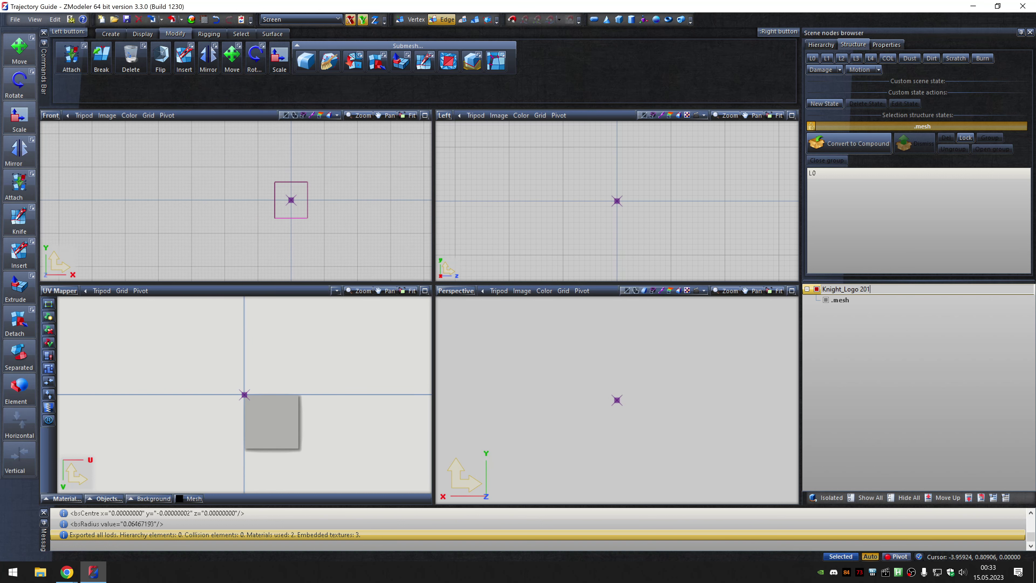
pyautogui.press('Return')
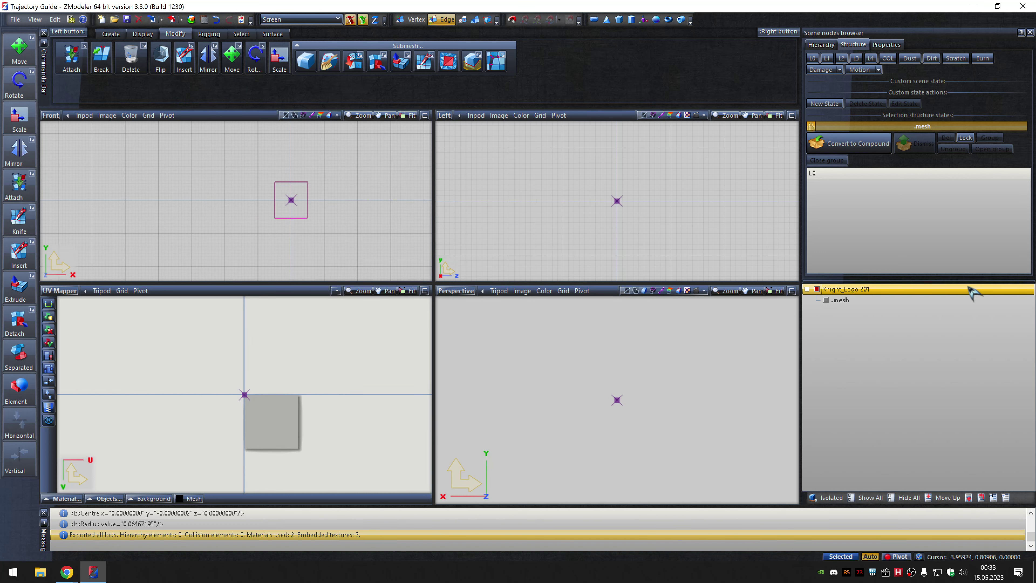